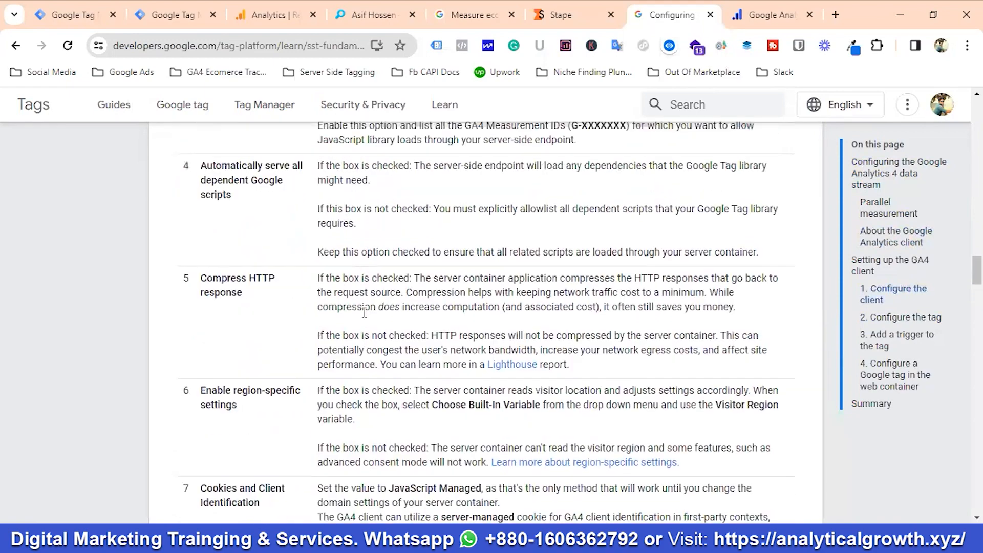
Step: Switch from Google's tagging documentation to the Analyticles article and read the advantages and disadvantages of GA4 server-side tracking
scroll(365, 312, "up", 15)
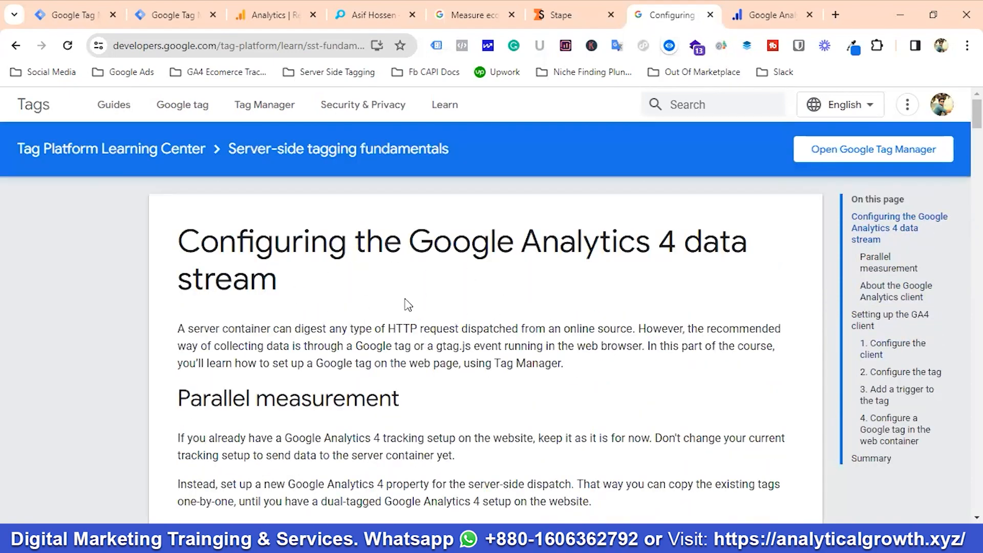
left_click(770, 15)
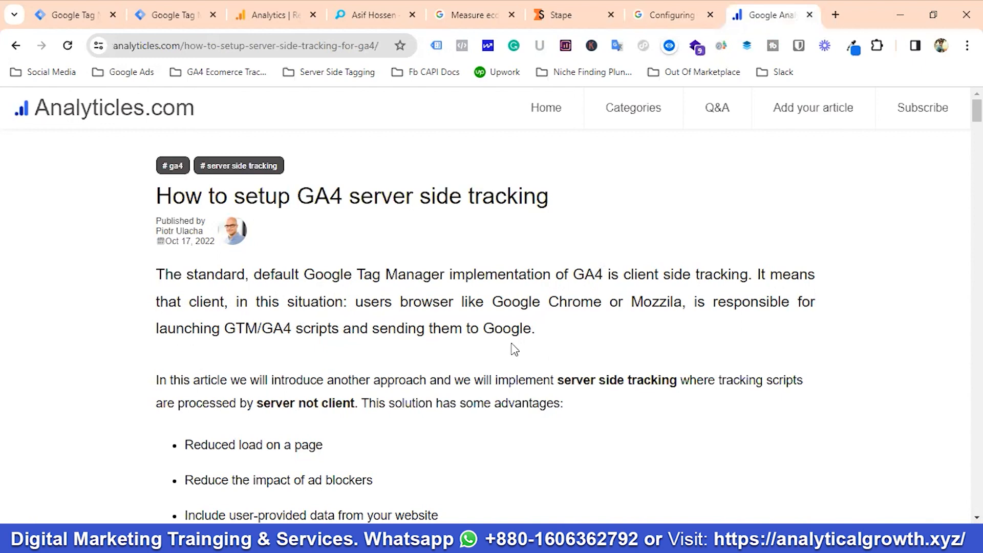
scroll(328, 338, "down", 3)
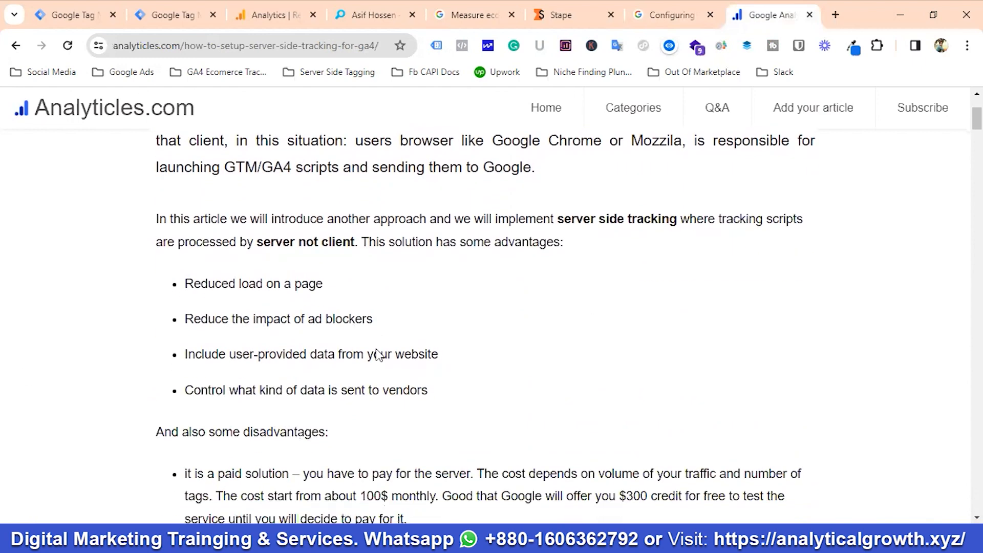
scroll(323, 353, "up", 1)
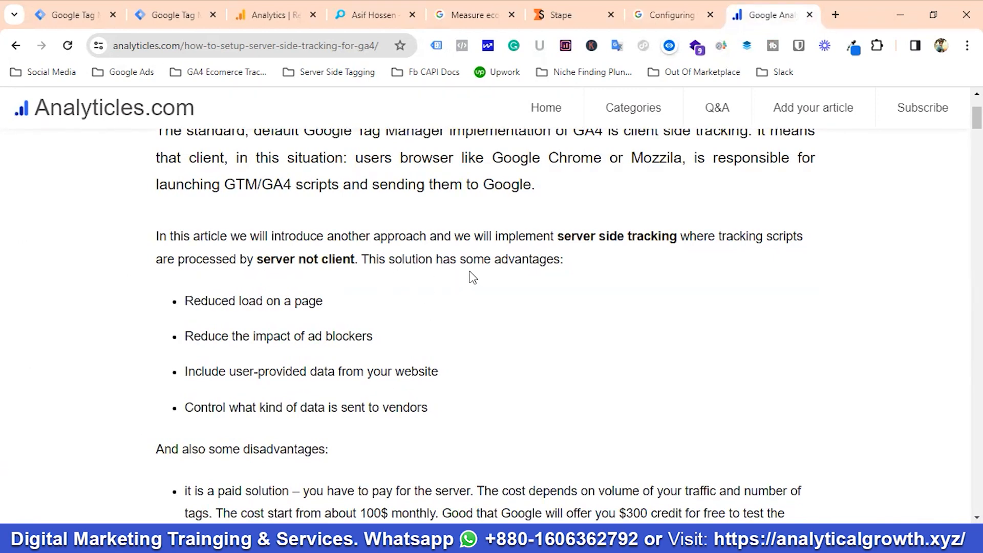
scroll(397, 356, "down", 1)
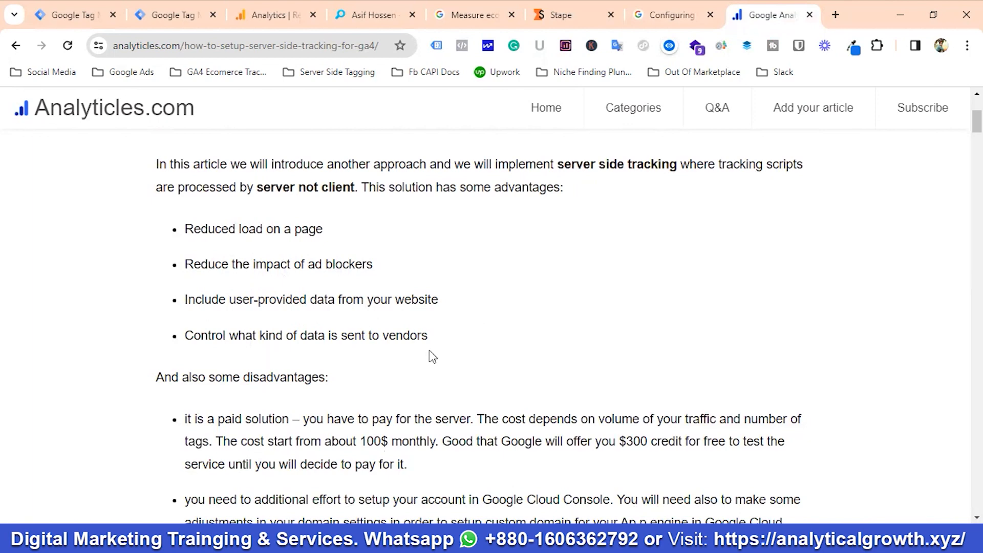
scroll(432, 355, "down", 3)
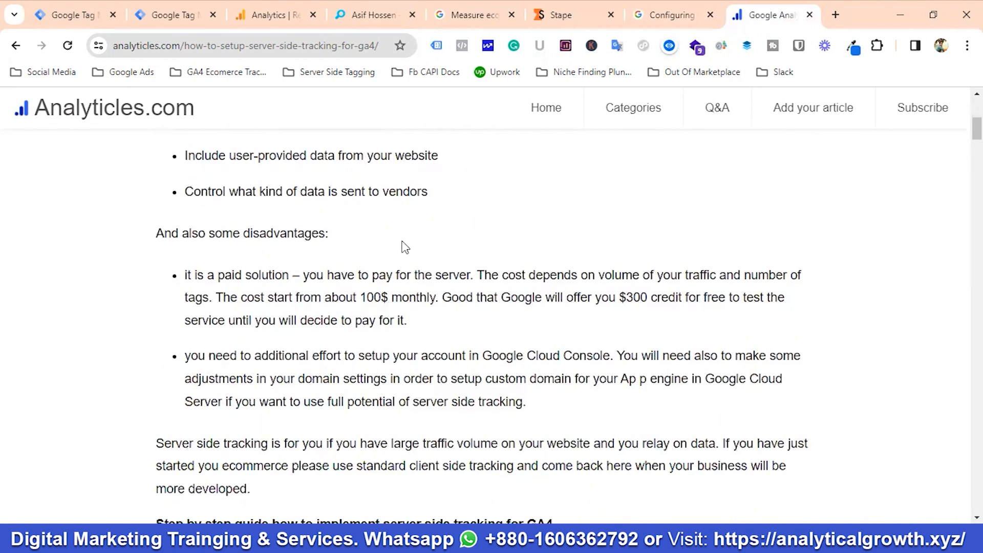
scroll(366, 254, "down", 2)
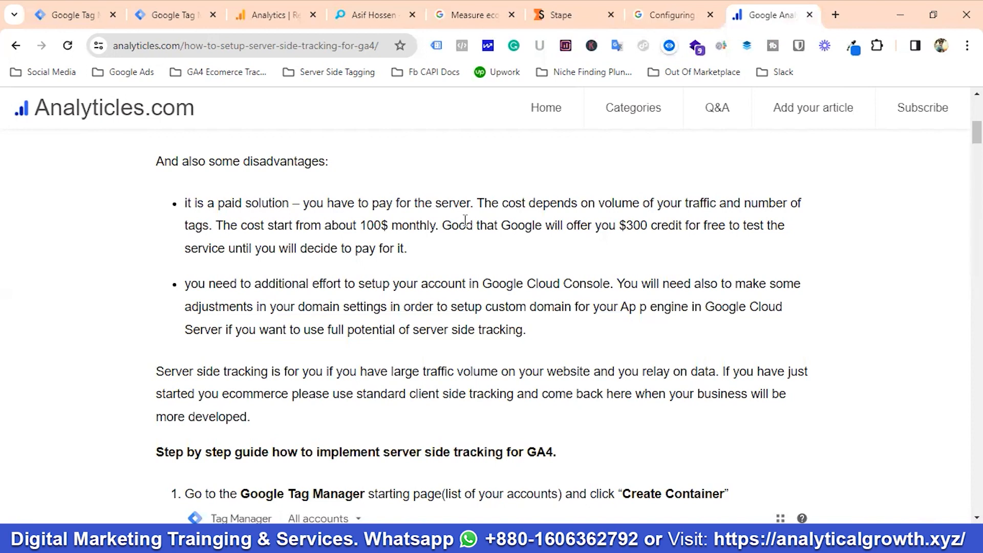
Step: Switch to Stape and examine the server container's settings, tagging server domain, DNS records and plan usage
left_click(557, 15)
scroll(193, 297, "down", 4)
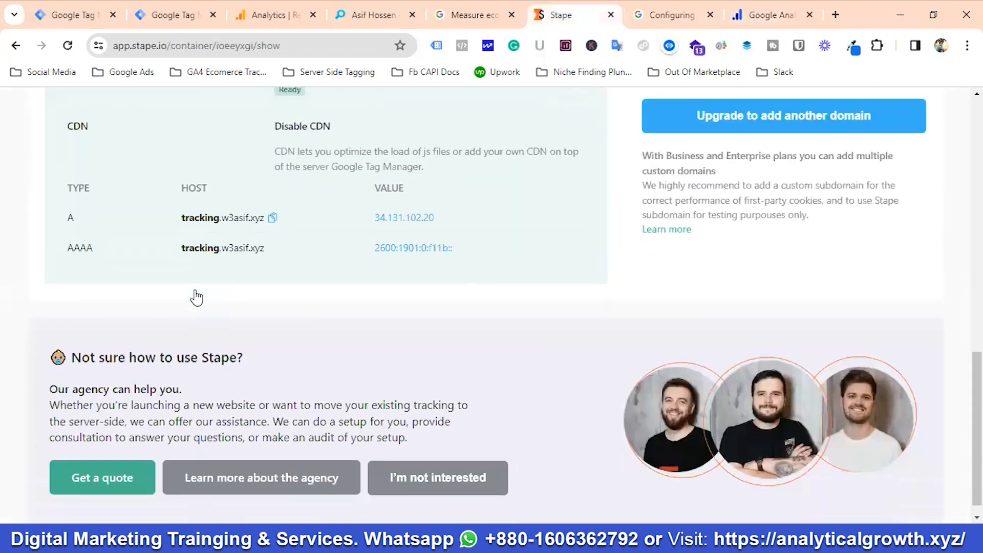
scroll(203, 291, "up", 3)
scroll(203, 290, "up", 4)
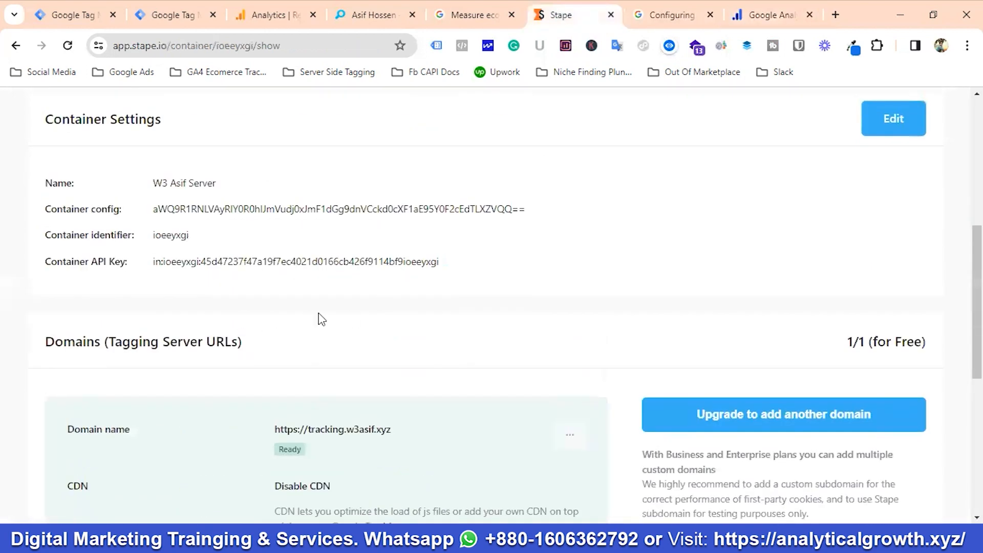
scroll(321, 319, "down", 1)
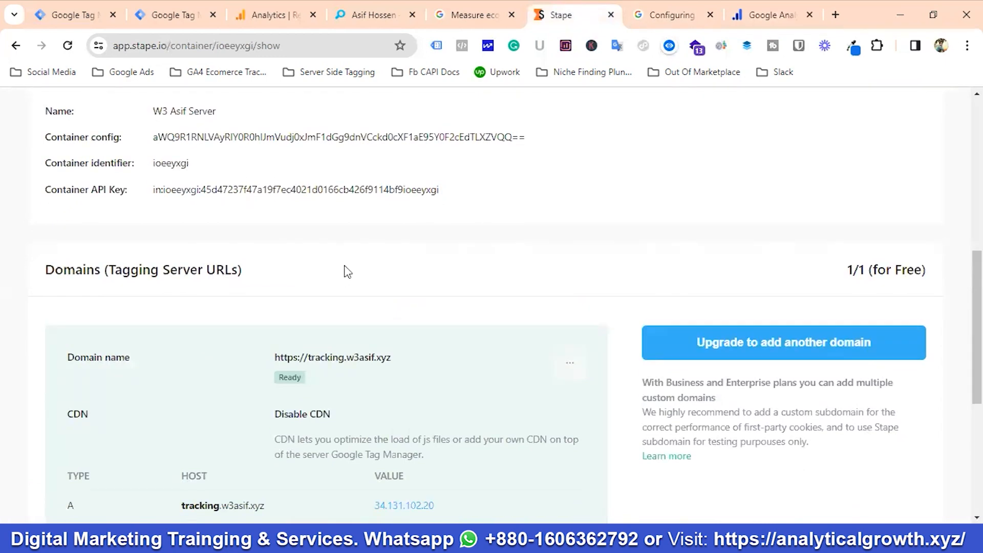
scroll(344, 270, "down", 2)
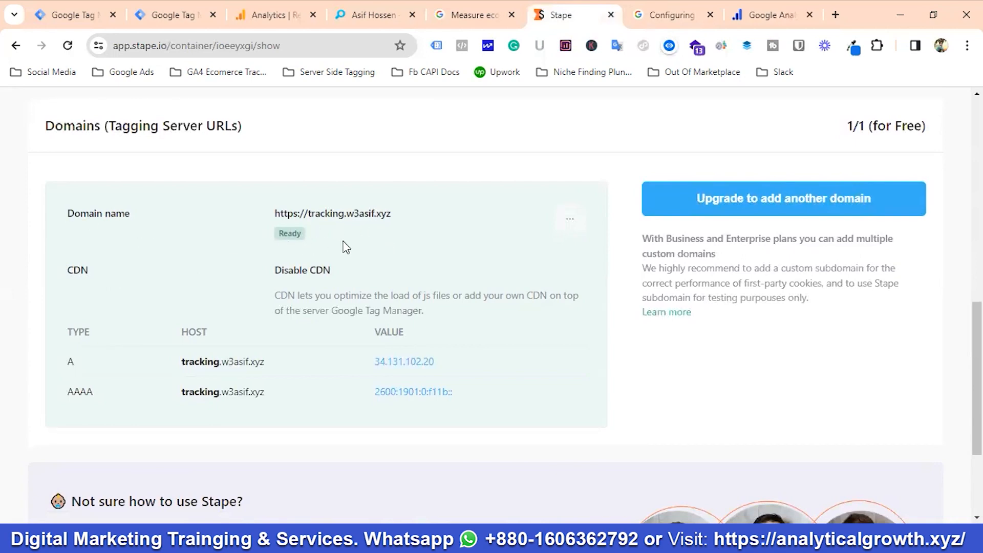
scroll(397, 260, "down", 3)
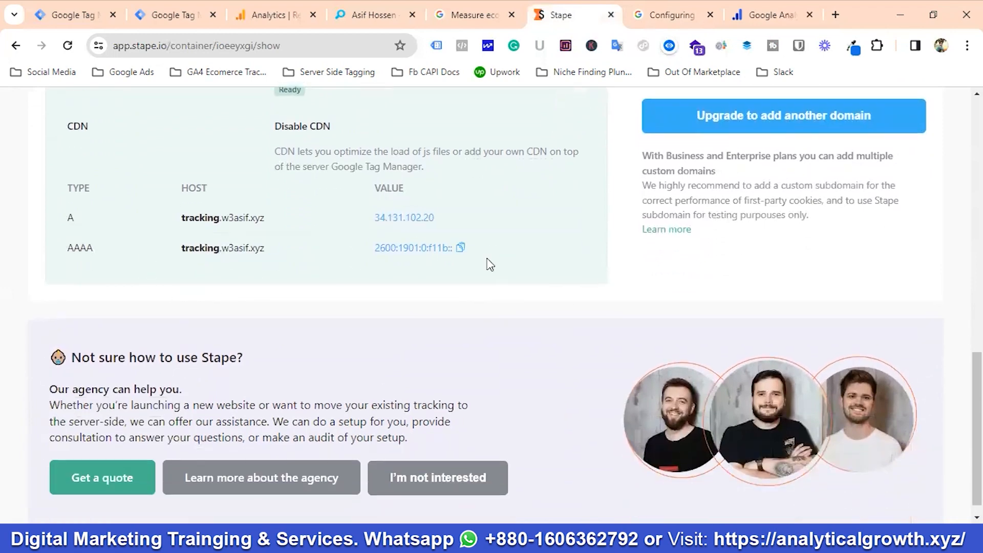
scroll(369, 310, "up", 3)
scroll(366, 330, "up", 12)
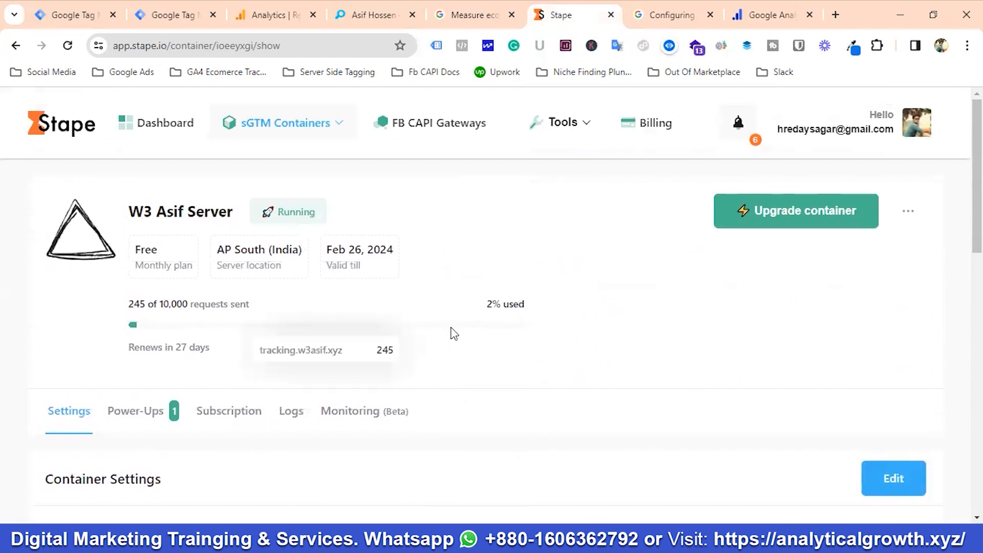
Step: Switch to the web container in Google Tag Manager and look through its Facebook and GA4 tags
left_click(66, 15)
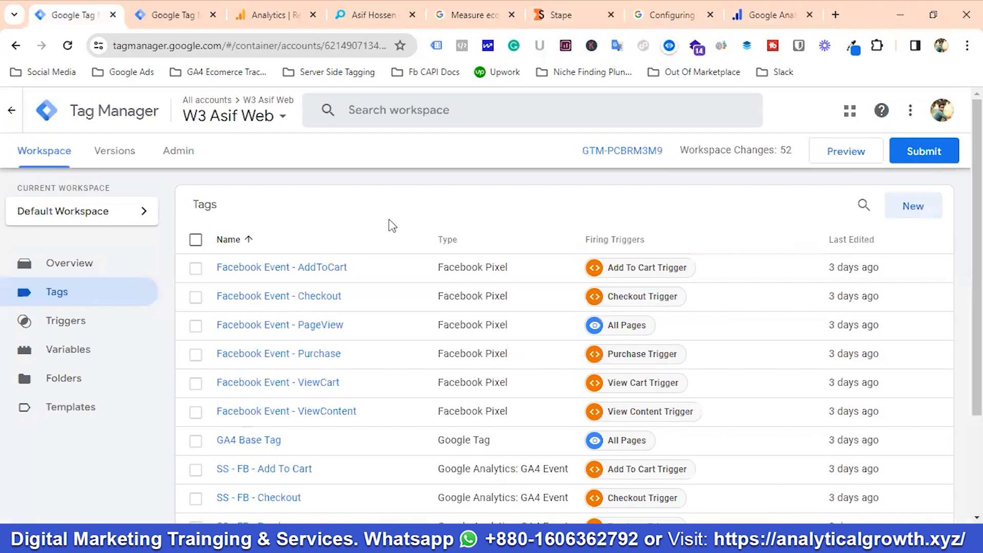
scroll(392, 226, "down", 5)
scroll(400, 255, "up", 5)
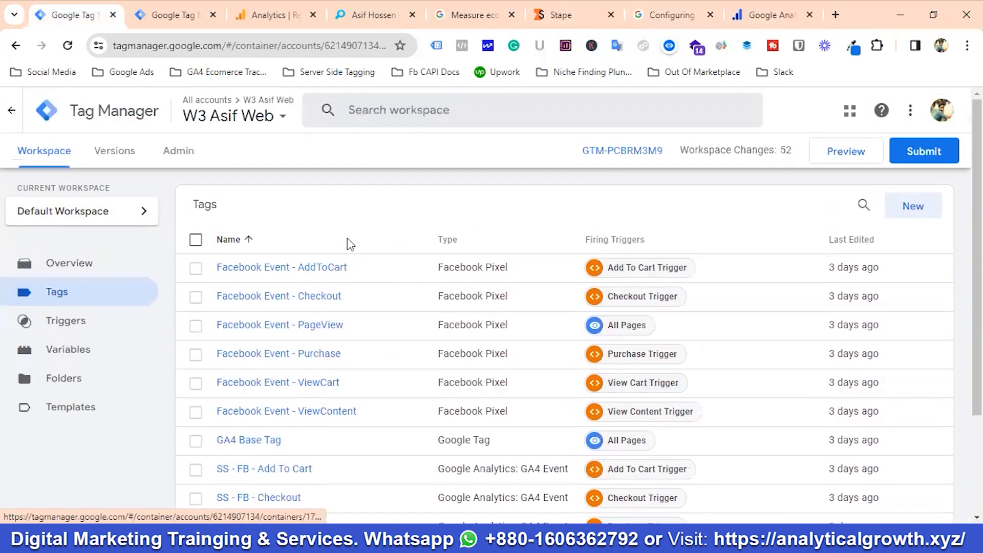
scroll(384, 245, "down", 5)
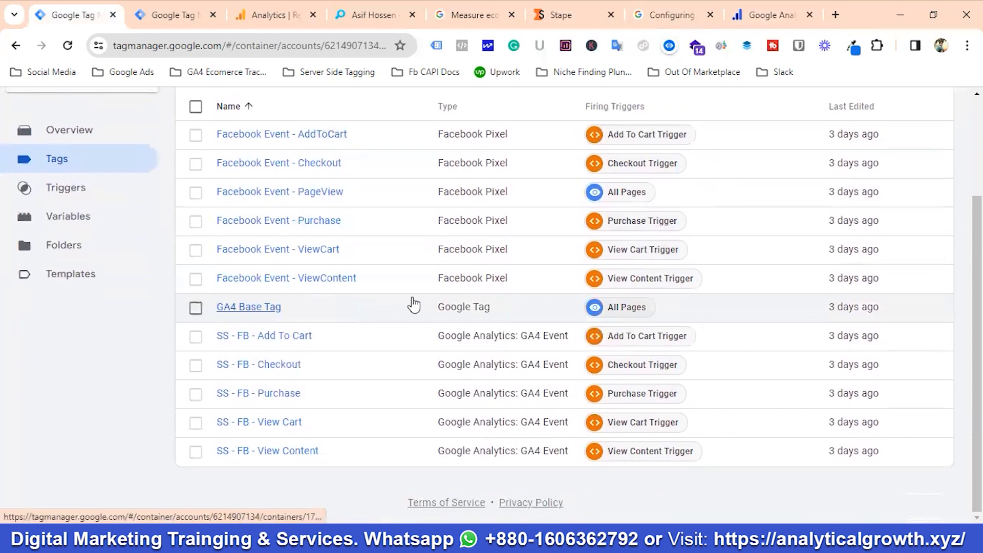
scroll(413, 302, "up", 5)
scroll(393, 241, "down", 5)
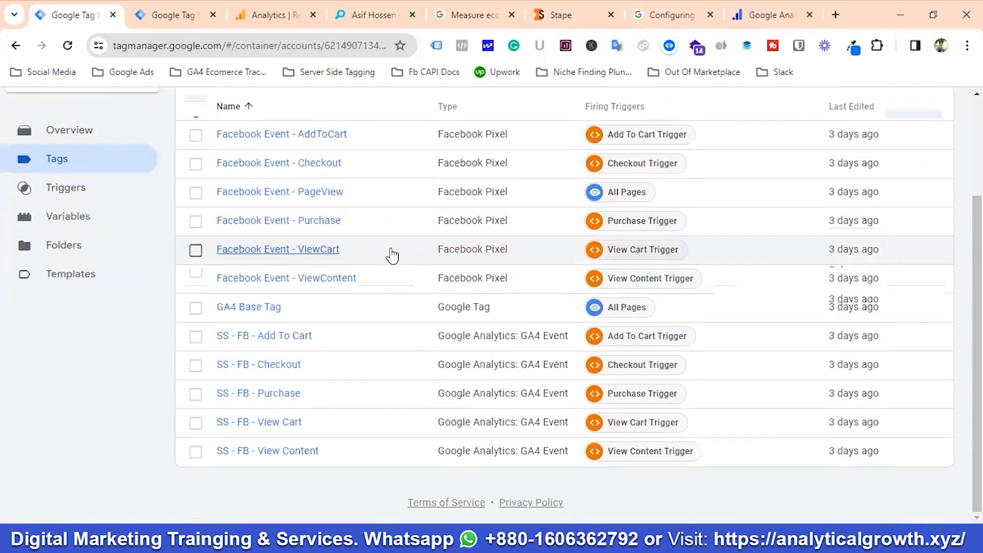
scroll(338, 215, "up", 5)
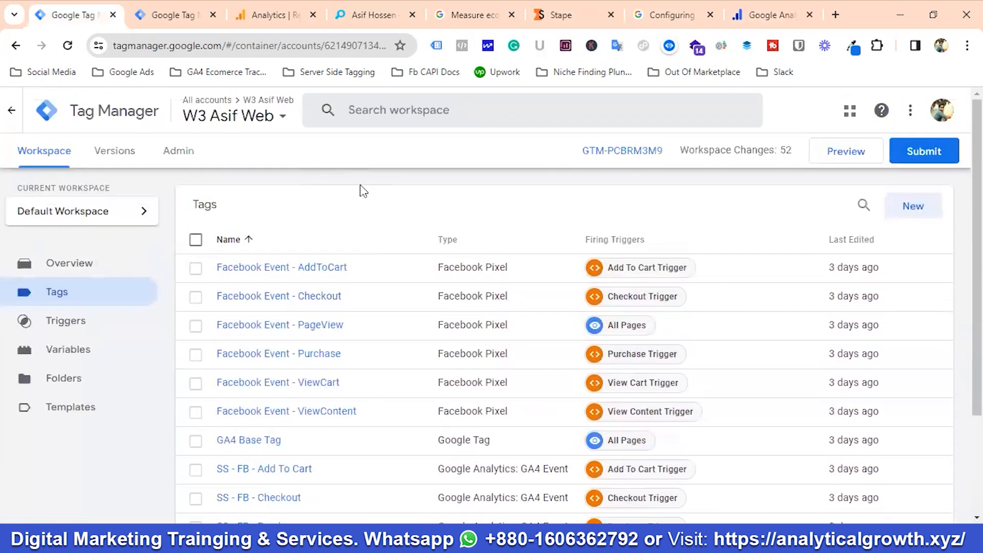
Step: Look over the server container's tags, the GA4 property's reports snapshot and the store website's home page
left_click(189, 11)
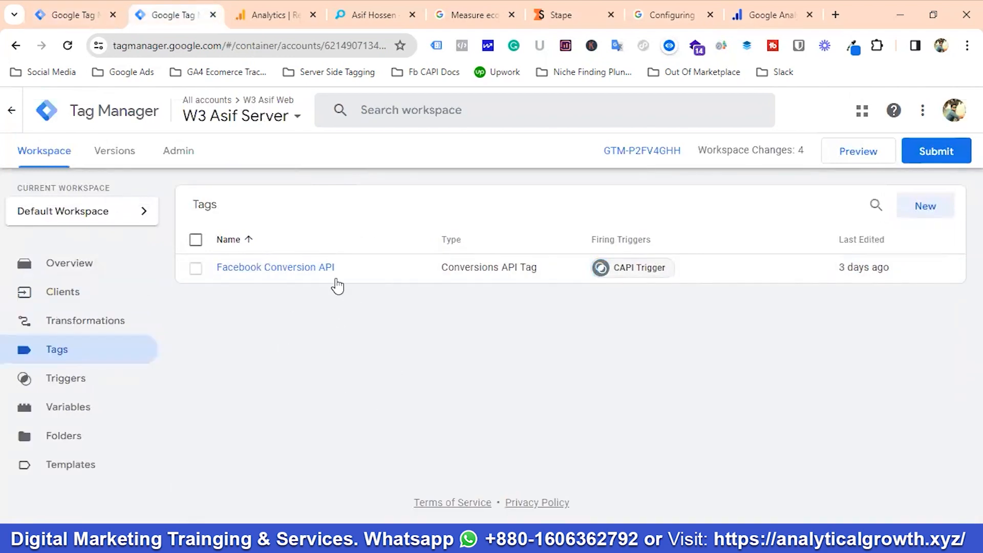
left_click(272, 14)
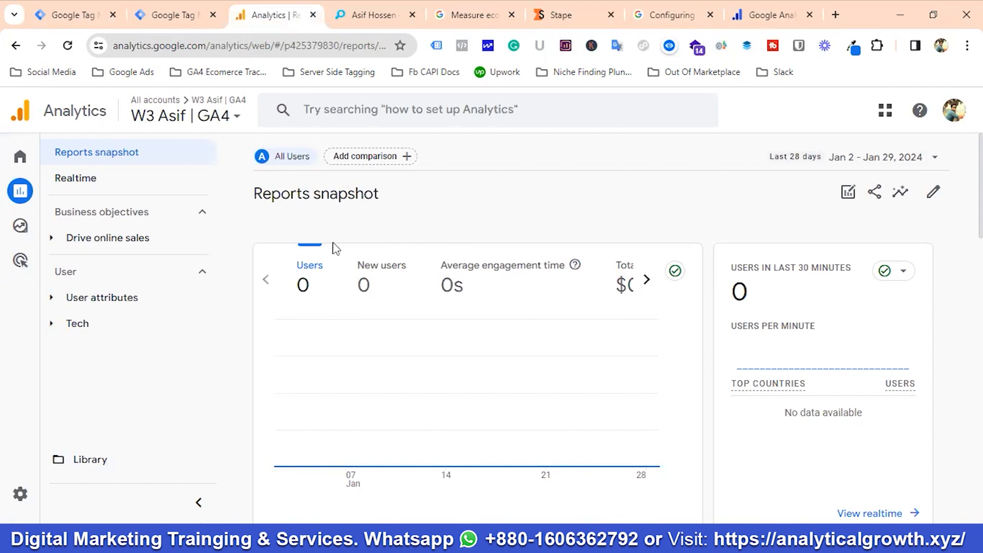
left_click(372, 17)
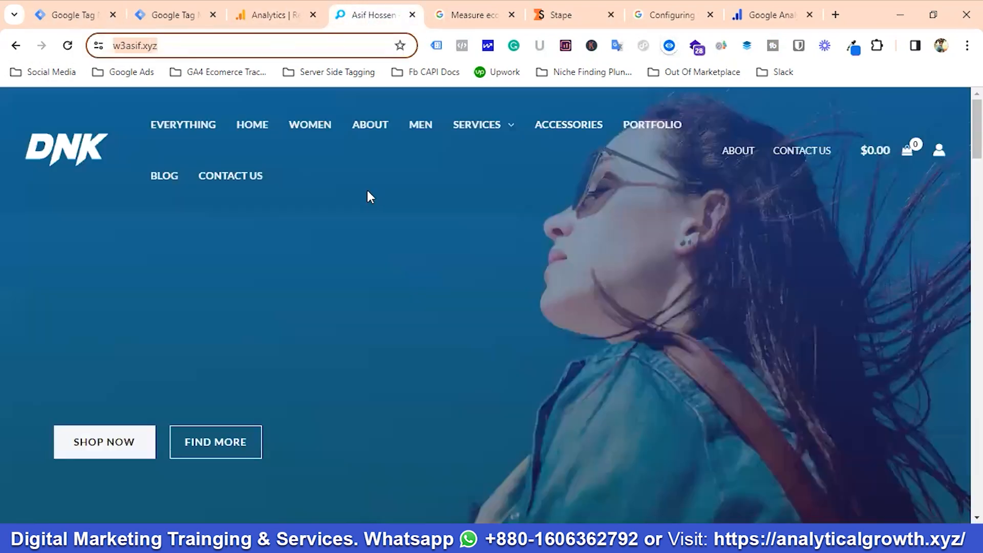
left_click(275, 16)
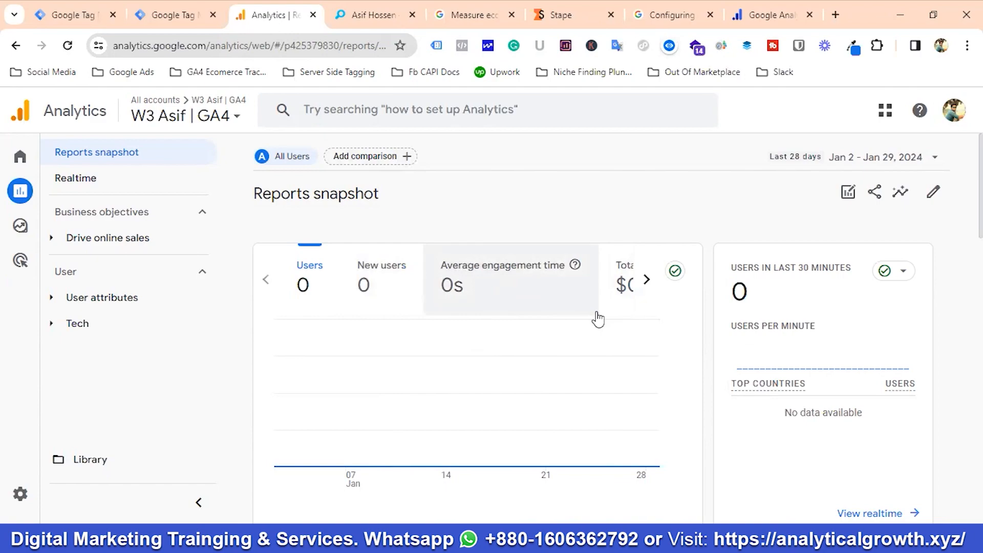
Step: Skim the Analyticles article's step-by-step instructions for creating a server container and provisioning the tagging server
left_click(765, 15)
scroll(453, 329, "up", 8)
scroll(460, 357, "down", 20)
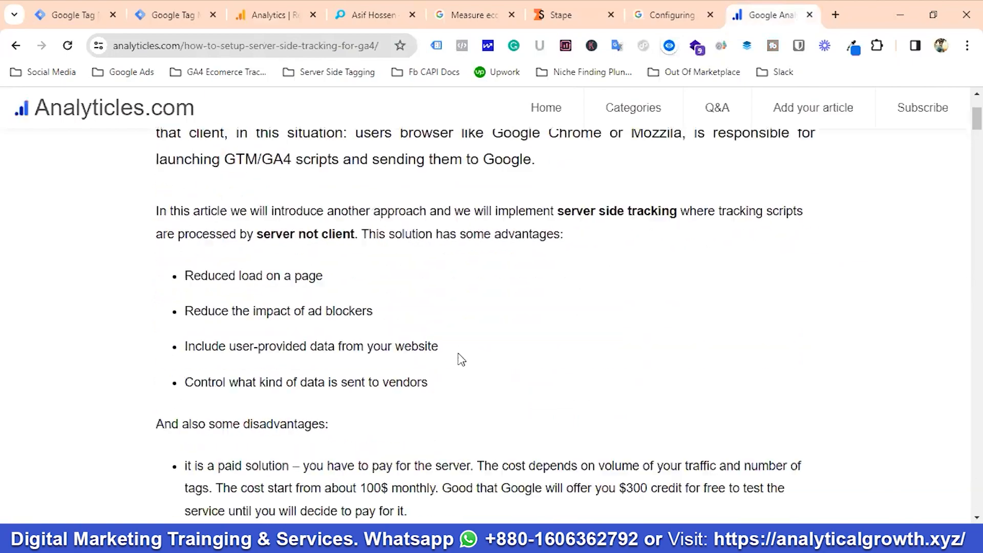
scroll(459, 368, "down", 15)
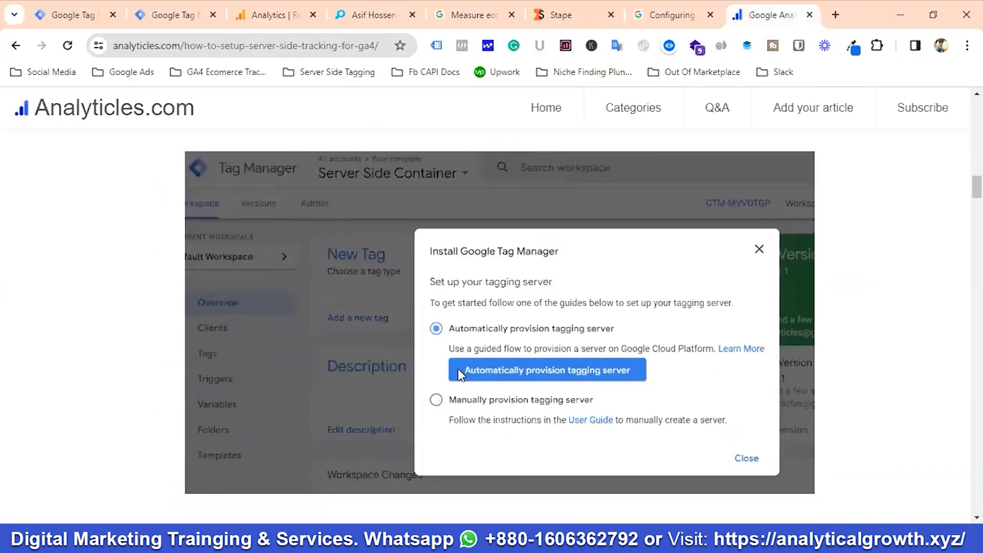
scroll(460, 378, "up", 7)
scroll(460, 378, "up", 15)
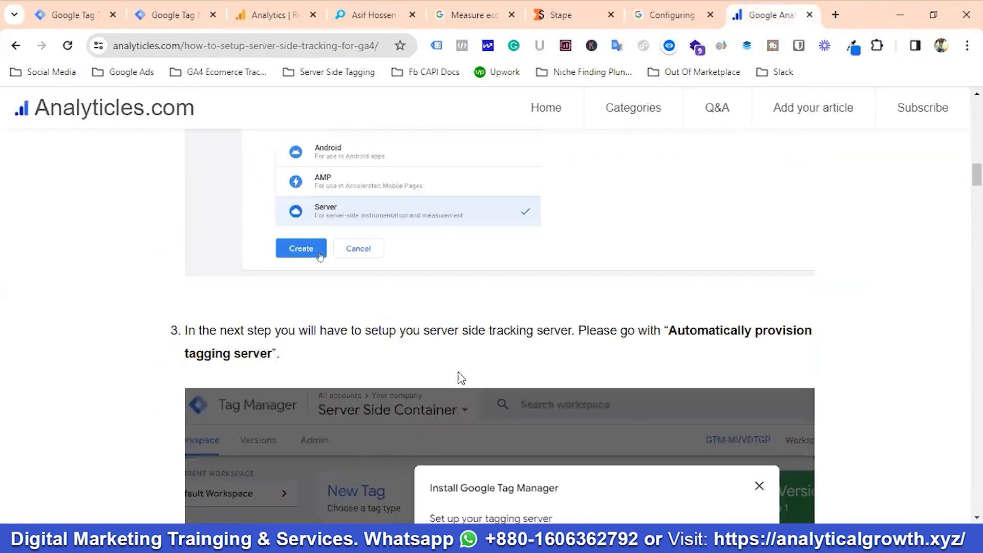
scroll(460, 378, "up", 7)
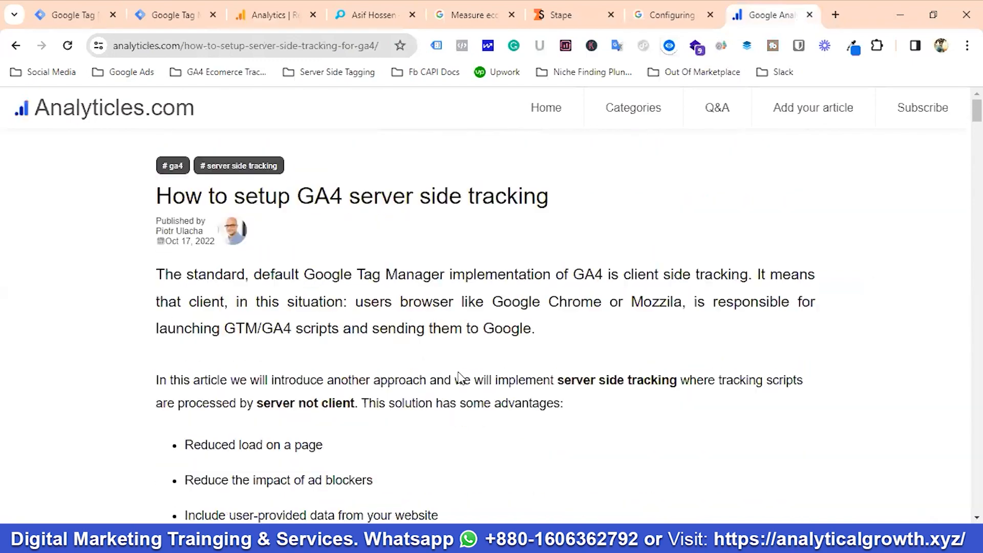
Step: Return to the web container's tag list in Google Tag Manager and open the GA4 Base Tag's configuration for editing
left_click(66, 16)
scroll(338, 287, "down", 3)
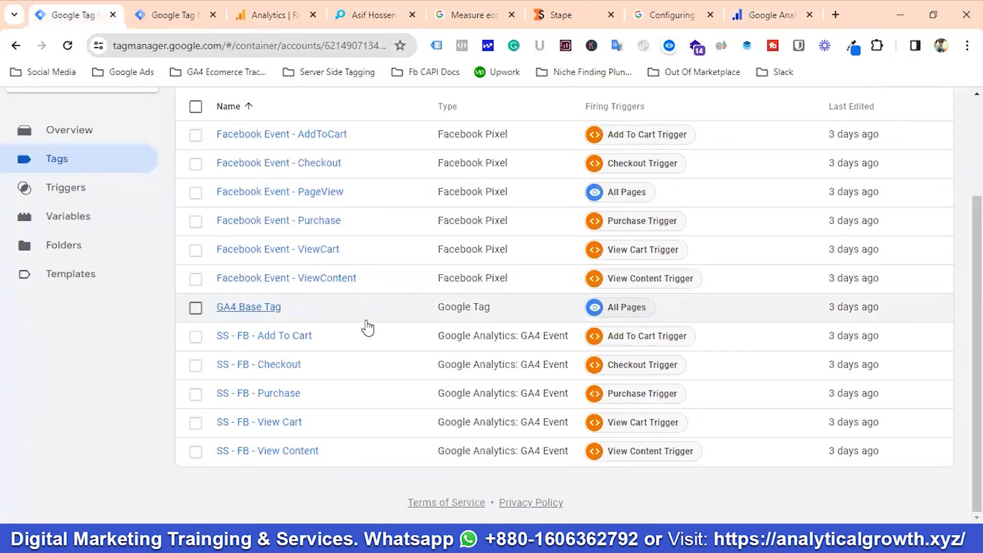
scroll(364, 325, "up", 3)
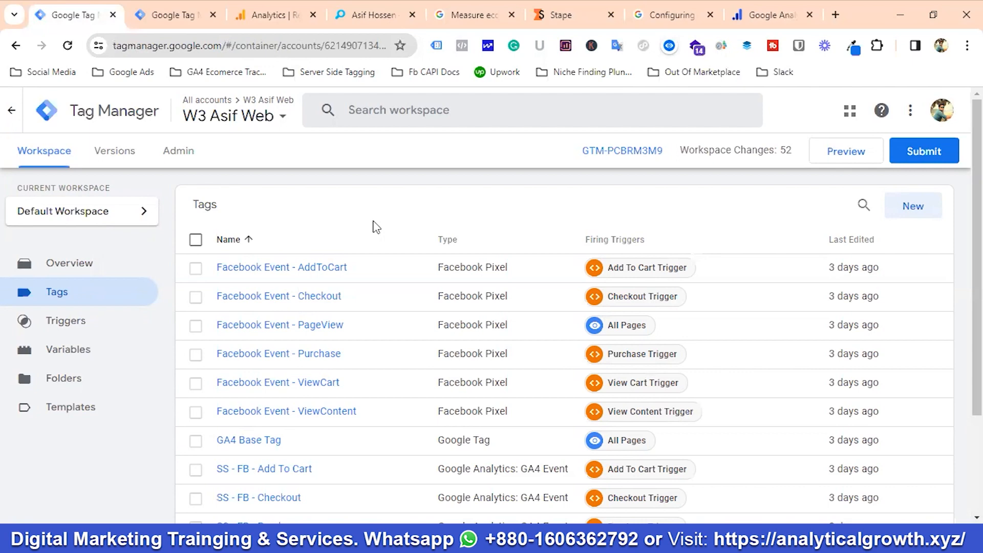
scroll(377, 226, "down", 3)
scroll(377, 226, "up", 3)
scroll(377, 226, "down", 3)
scroll(377, 225, "up", 3)
scroll(380, 230, "down", 3)
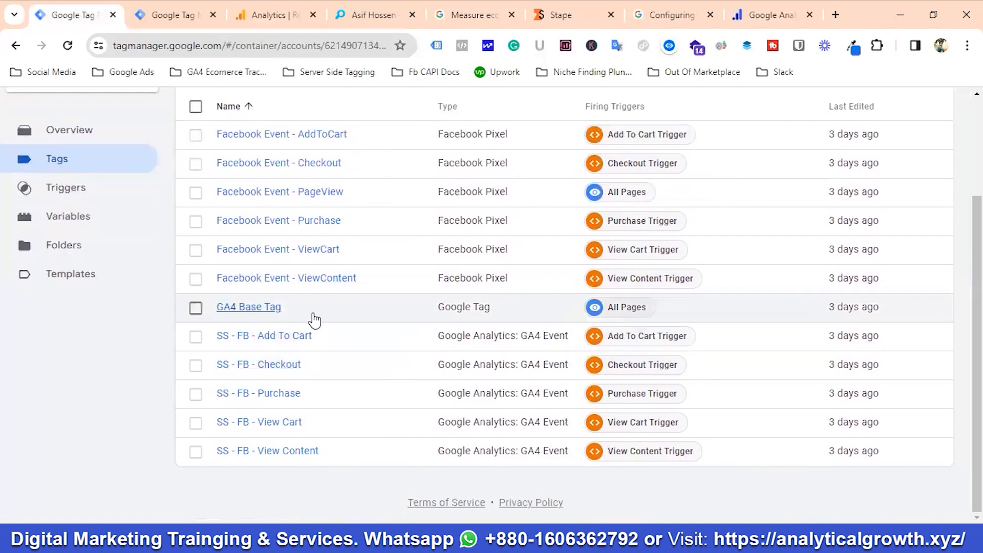
left_click(247, 312)
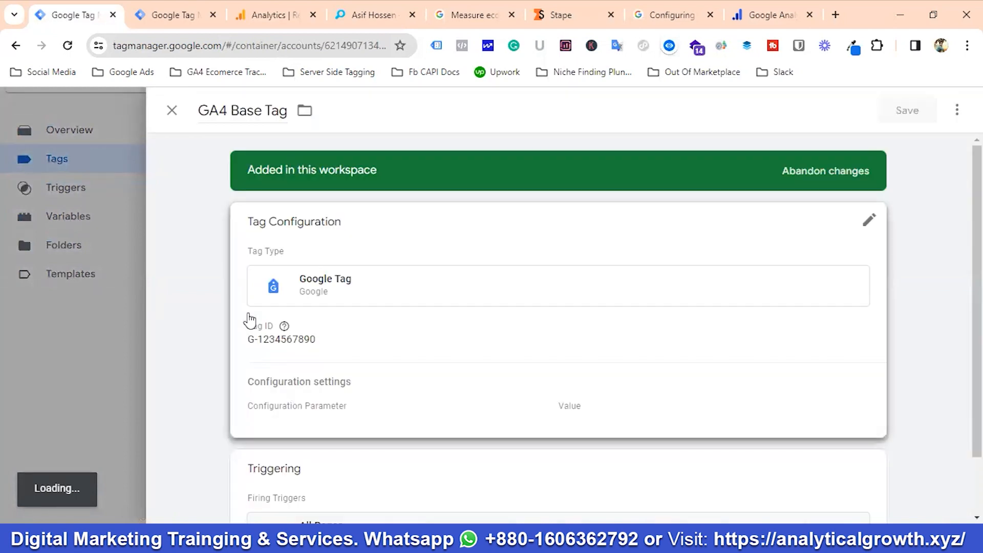
left_click(317, 346)
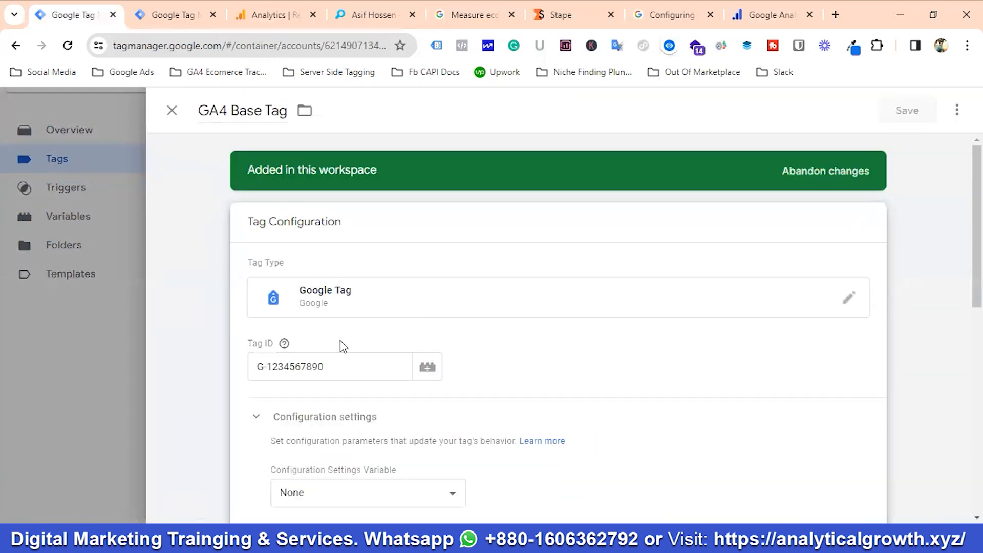
Step: Switch to the GA4 property's Admin area, open the website's web data stream details and copy its measurement ID
left_click(276, 15)
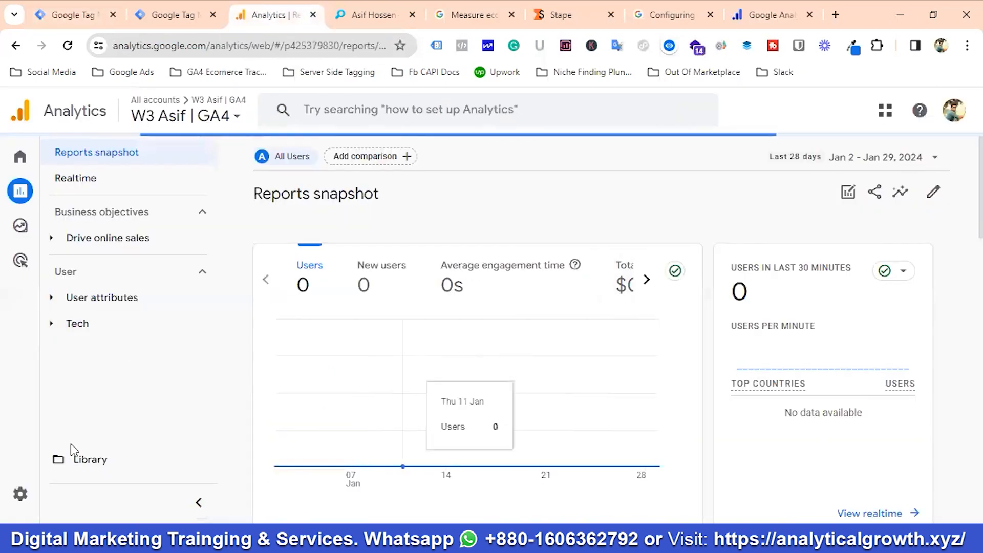
mouse_move(18, 494)
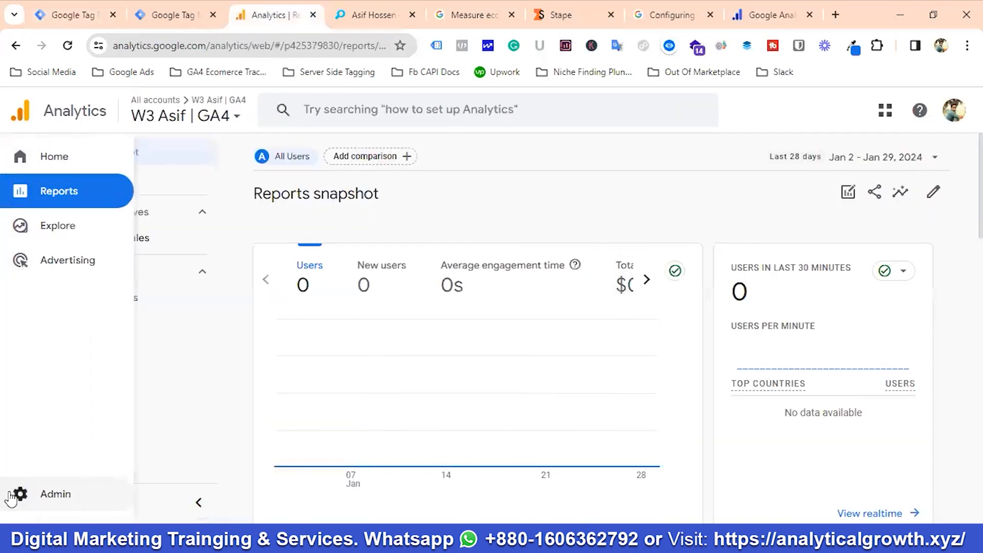
left_click(58, 495)
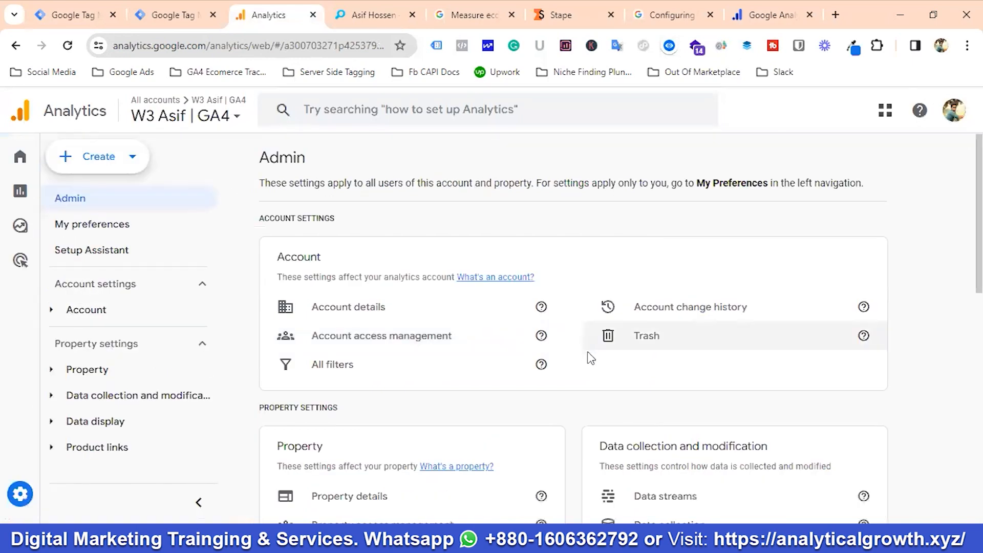
left_click(100, 401)
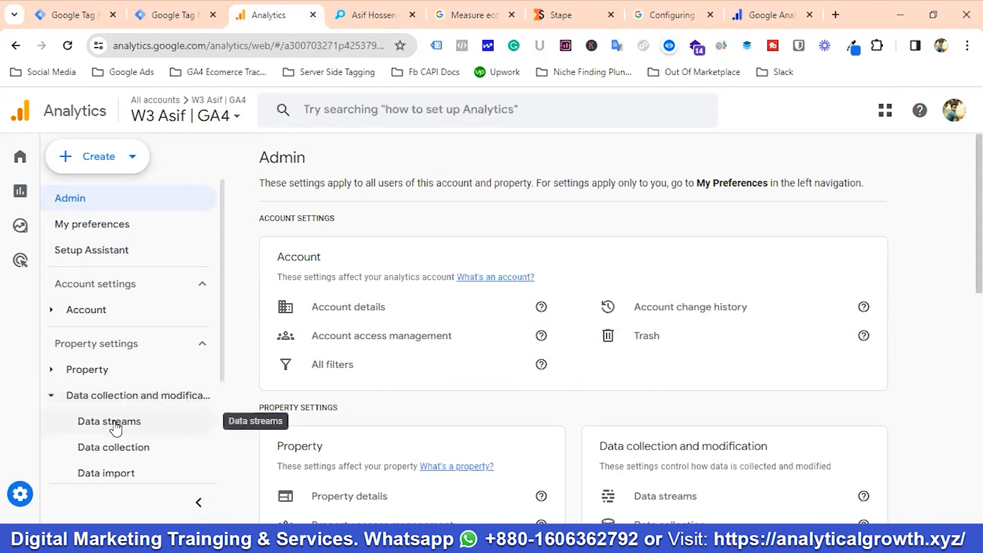
left_click(98, 425)
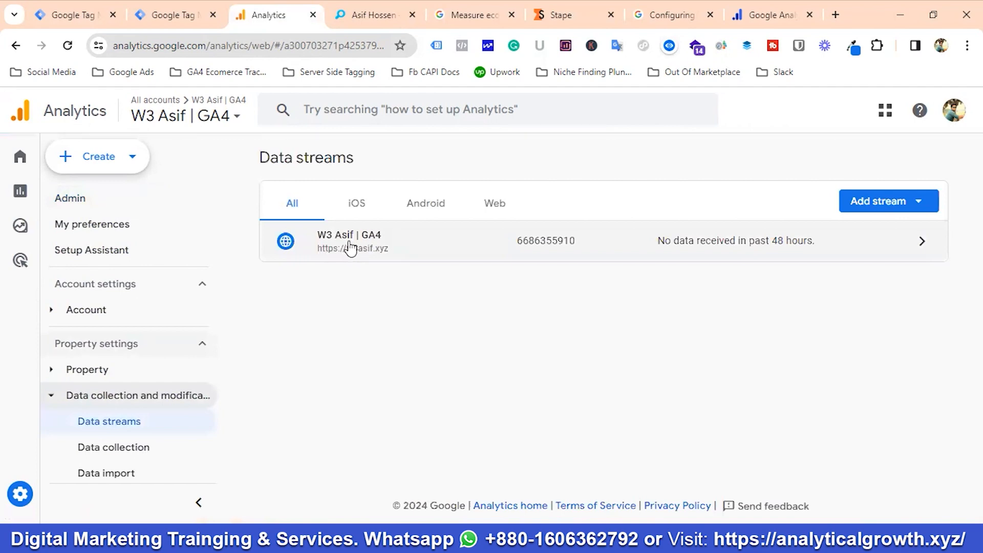
left_click(350, 249)
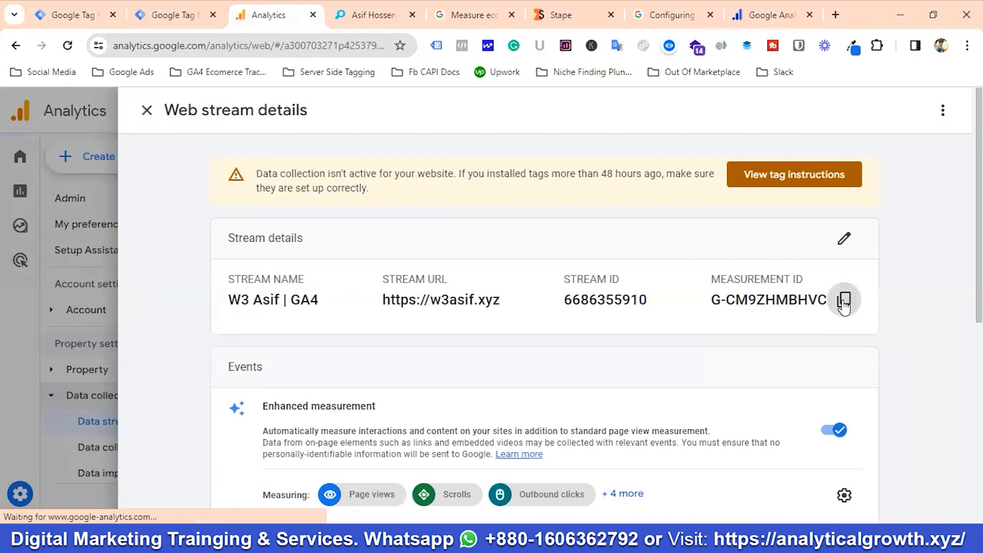
left_click(844, 301)
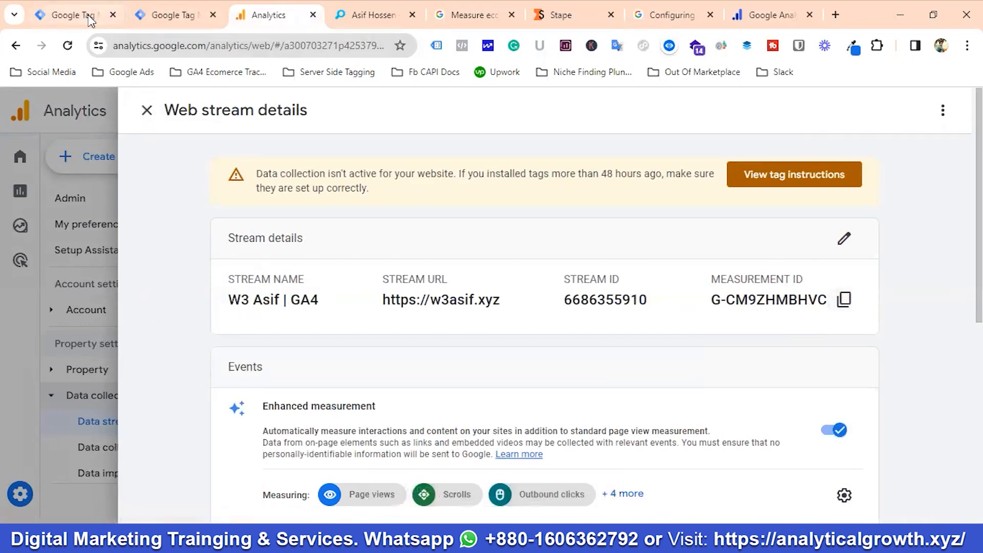
Step: Return to the web container's GA4 Base Tag and replace its Tag ID with the copied measurement ID G-CM9ZHMBHVC
left_click(81, 14)
left_click(336, 368)
key("ctrl+a")
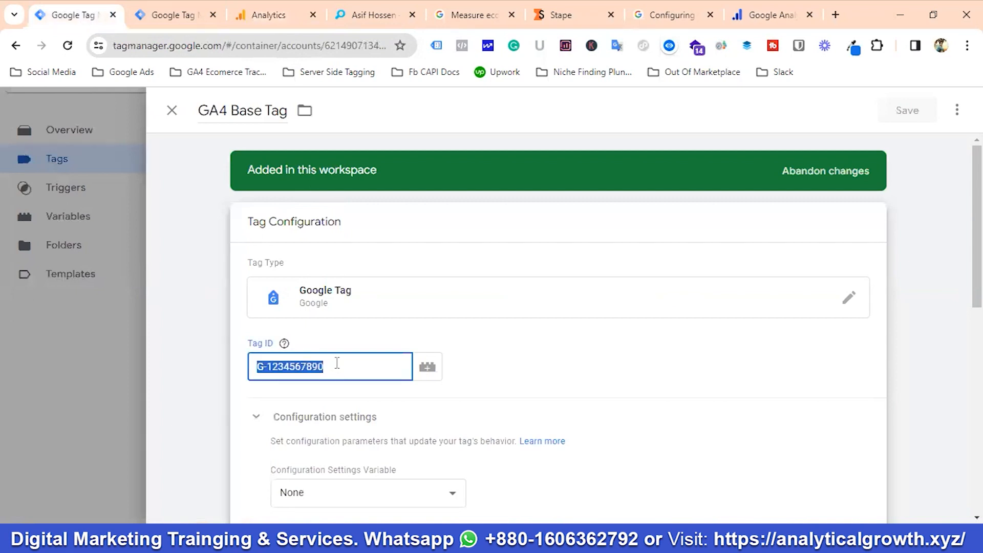
key("ctrl+v")
left_click(303, 400)
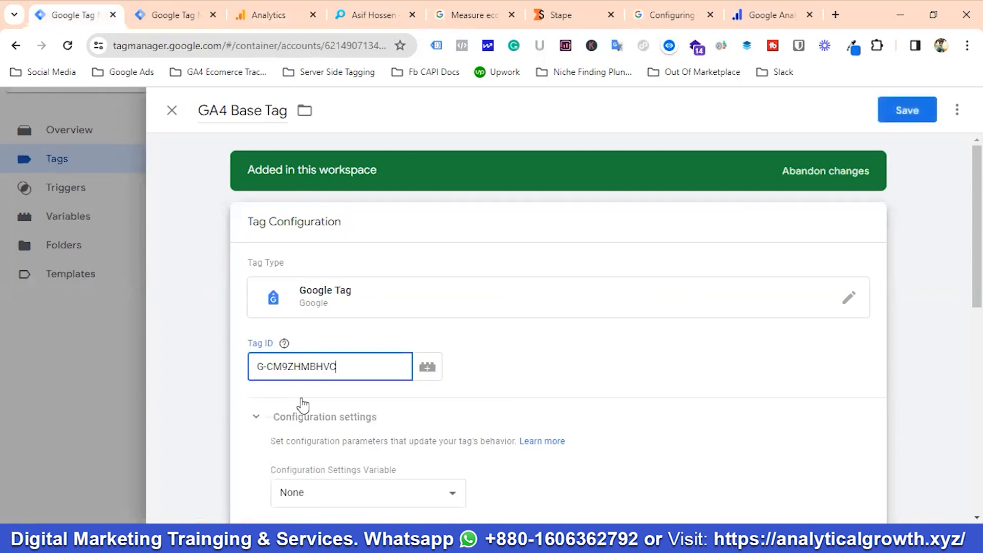
Step: Compare the GA4 Base Tag's server_container_url value with the tagging server domain listed in the Stape container
scroll(625, 304, "down", 3)
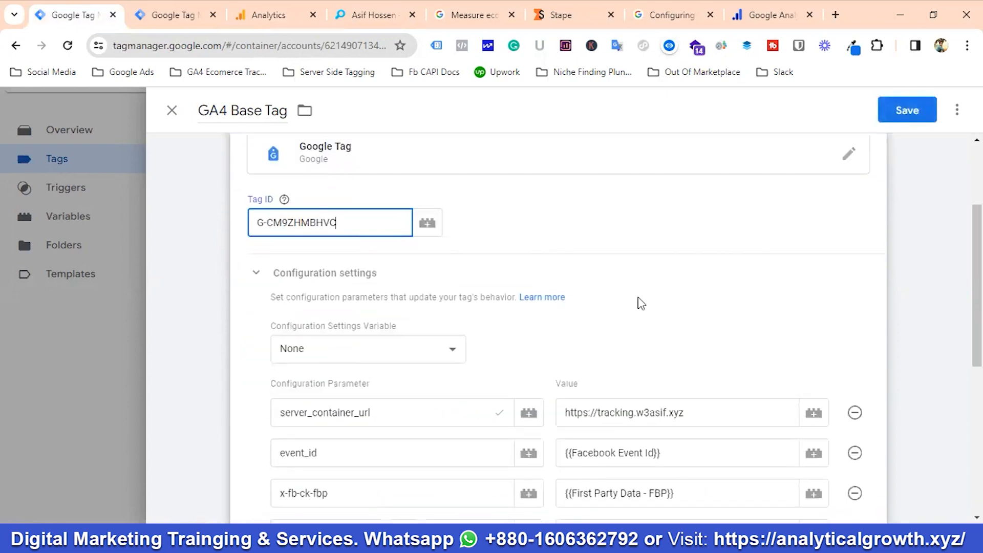
scroll(641, 304, "down", 3)
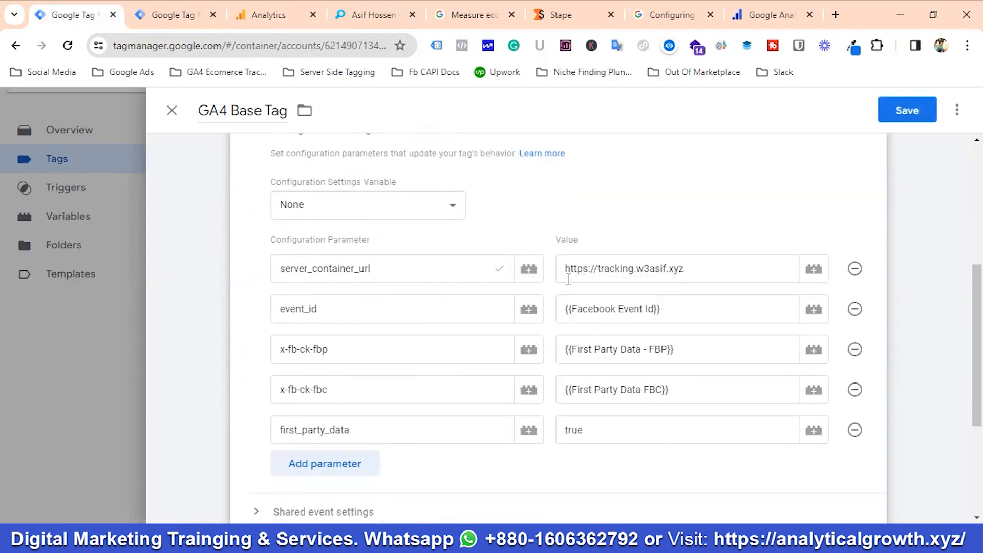
left_click(582, 12)
scroll(261, 302, "down", 10)
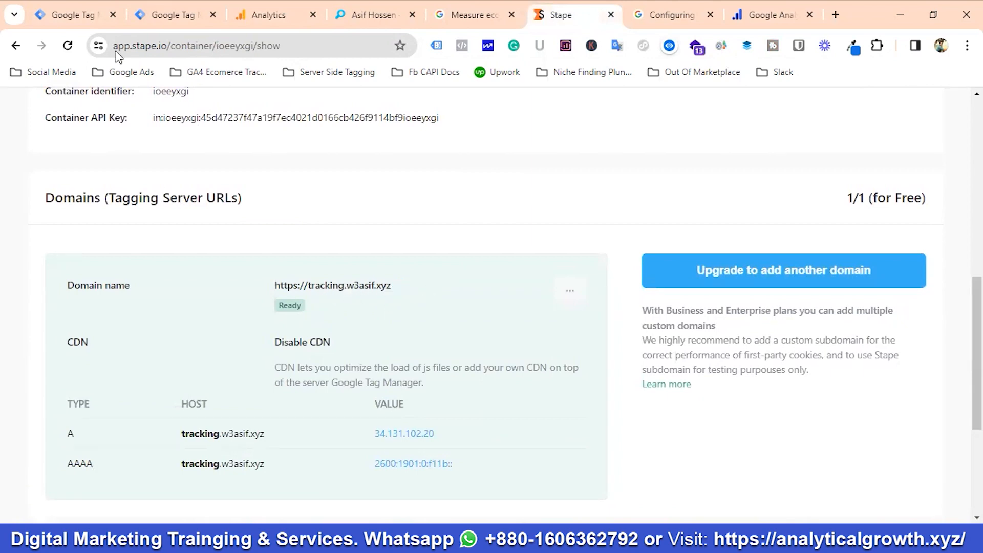
left_click(78, 15)
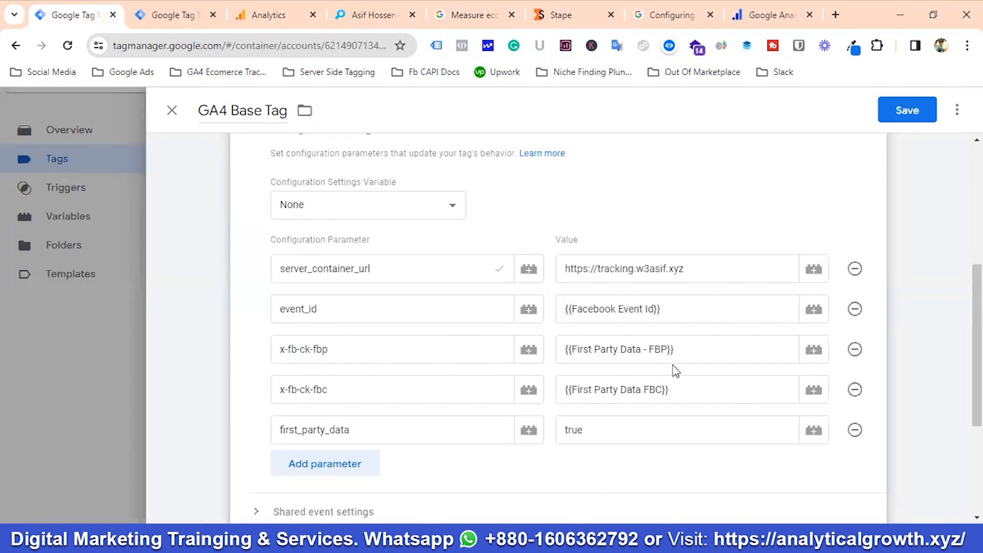
Step: Review the GA4 Base Tag's configuration parameters, save the tag and return to the tag list
scroll(400, 385, "down", 1)
scroll(417, 410, "up", 2)
scroll(416, 375, "down", 5)
scroll(439, 389, "up", 4)
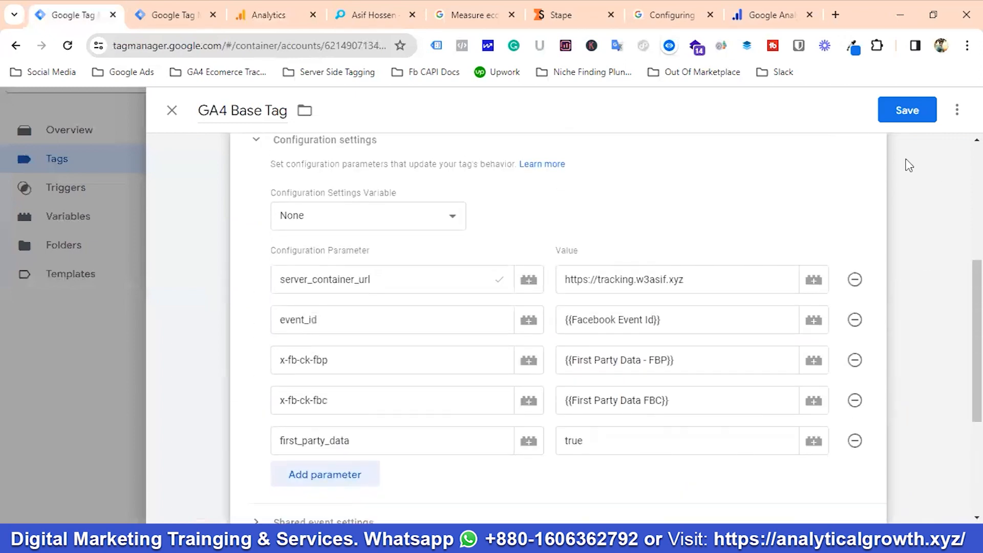
left_click(917, 115)
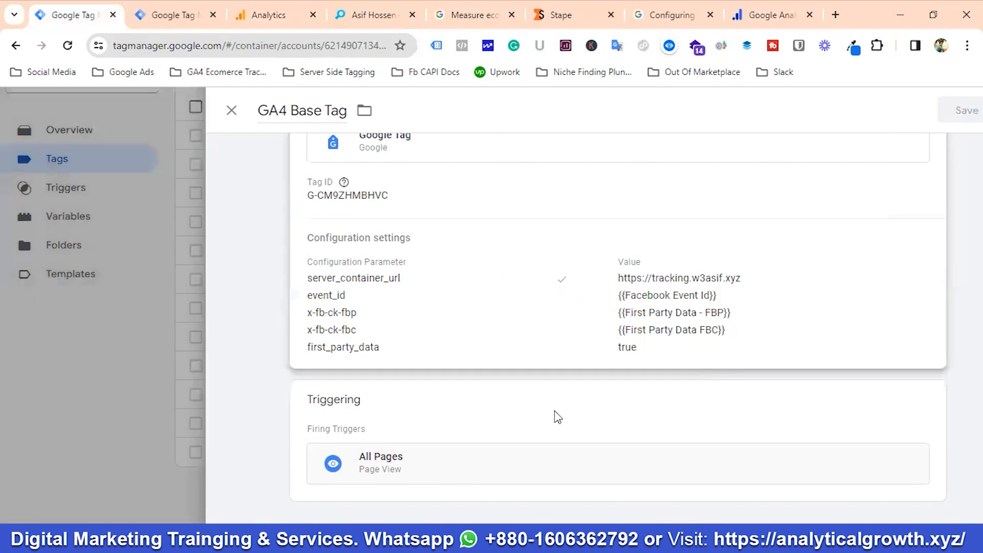
scroll(361, 381, "up", 3)
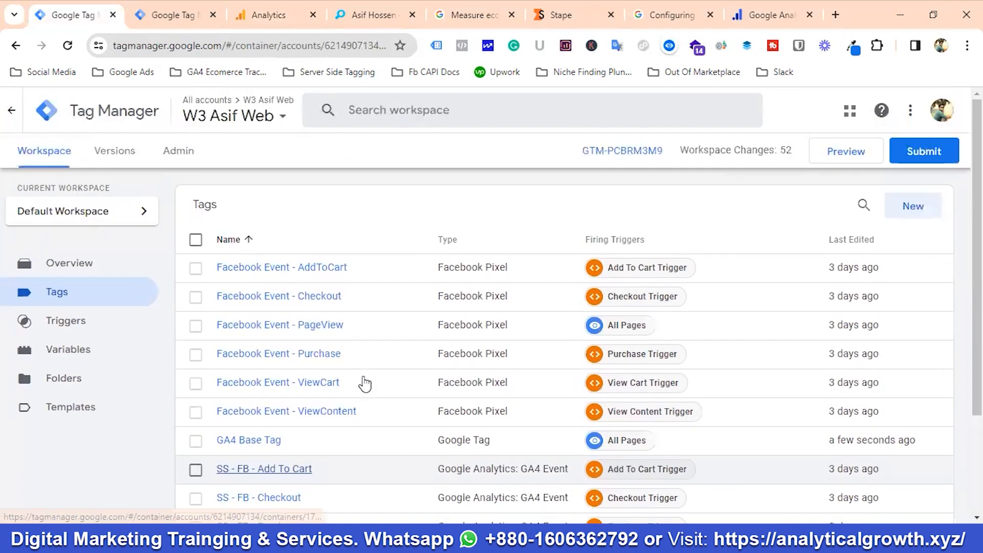
scroll(364, 382, "down", 3)
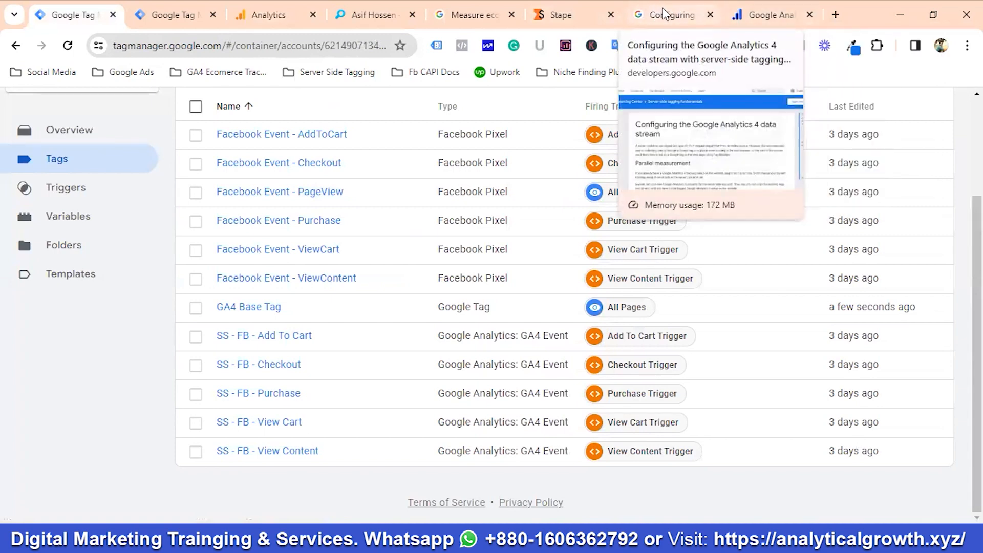
Step: Switch to Google's Measure ecommerce guide and read the view_item_list tag configuration under Select an item from a list
left_click(460, 15)
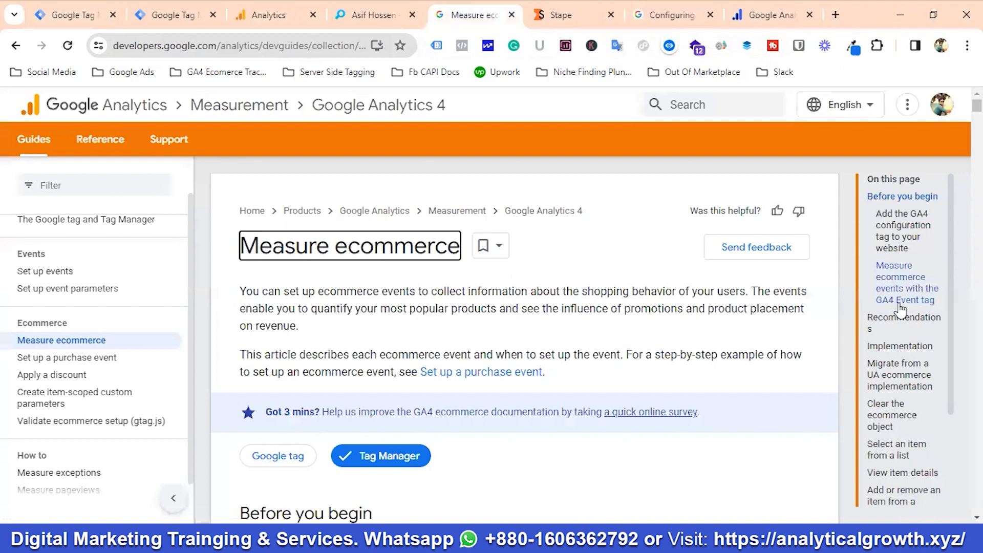
scroll(909, 310, "down", 1)
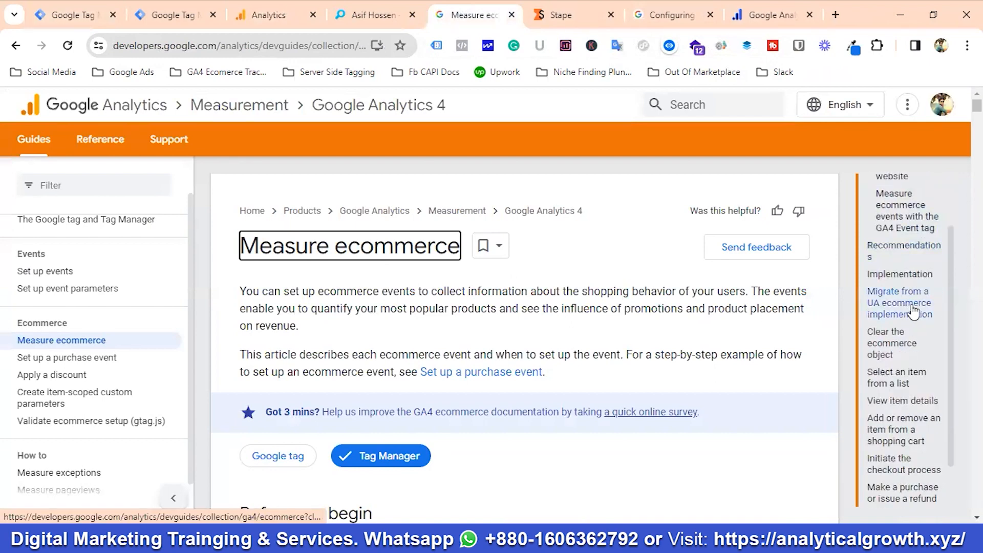
scroll(913, 310, "down", 1)
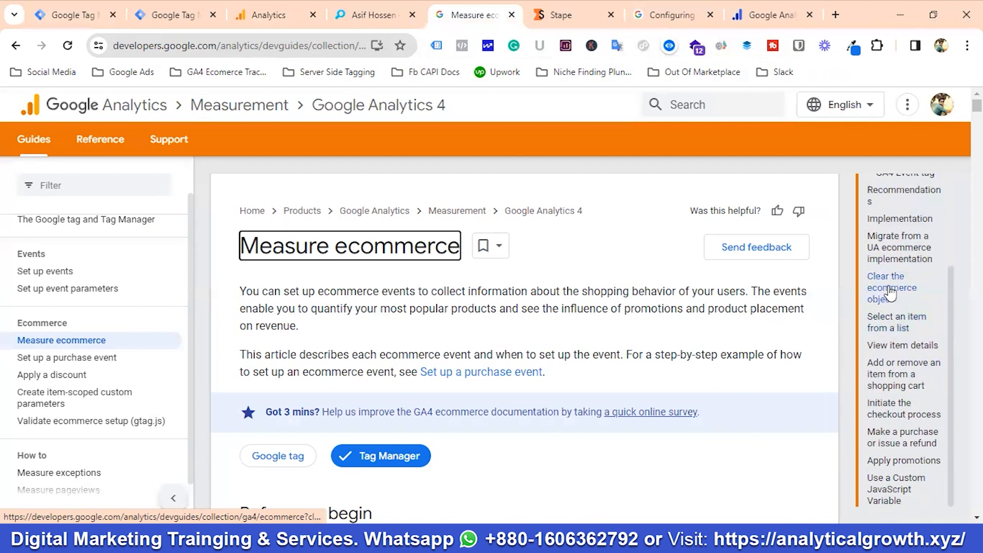
left_click(890, 331)
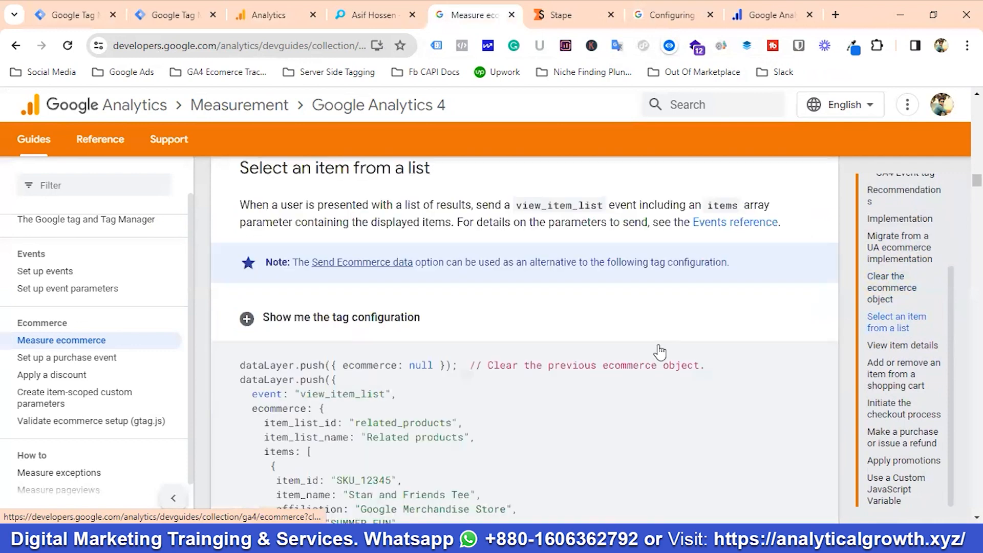
left_click(331, 319)
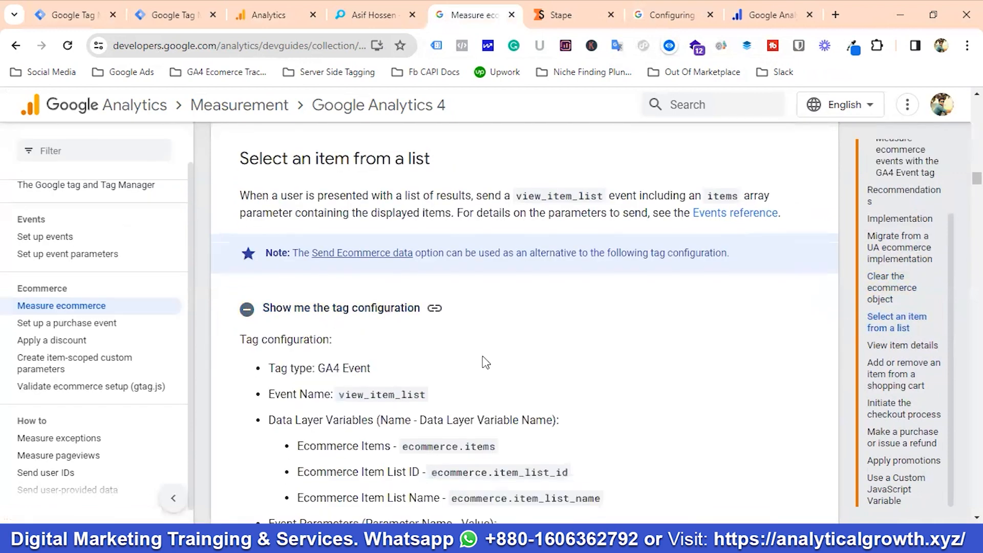
scroll(486, 362, "down", 1)
scroll(458, 317, "down", 1)
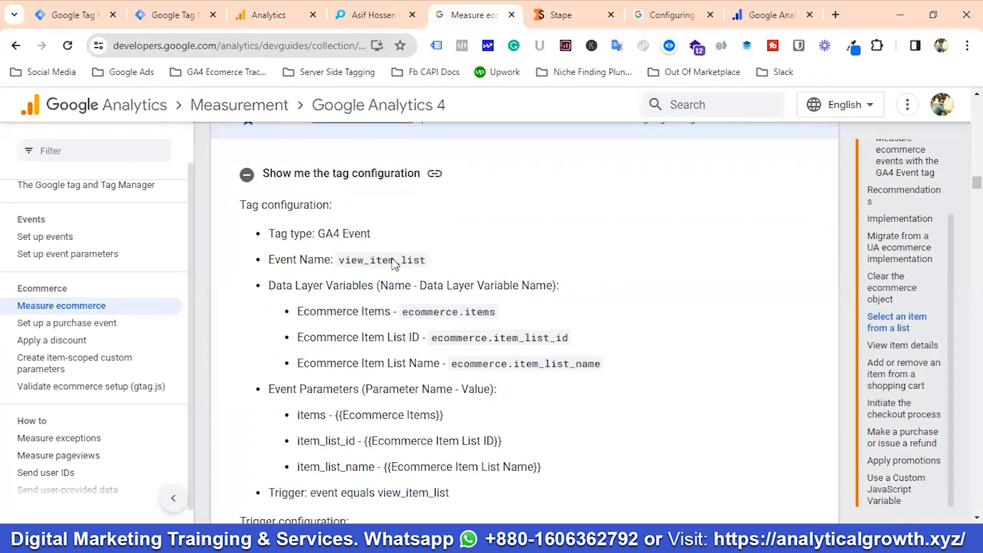
scroll(440, 244, "down", 1)
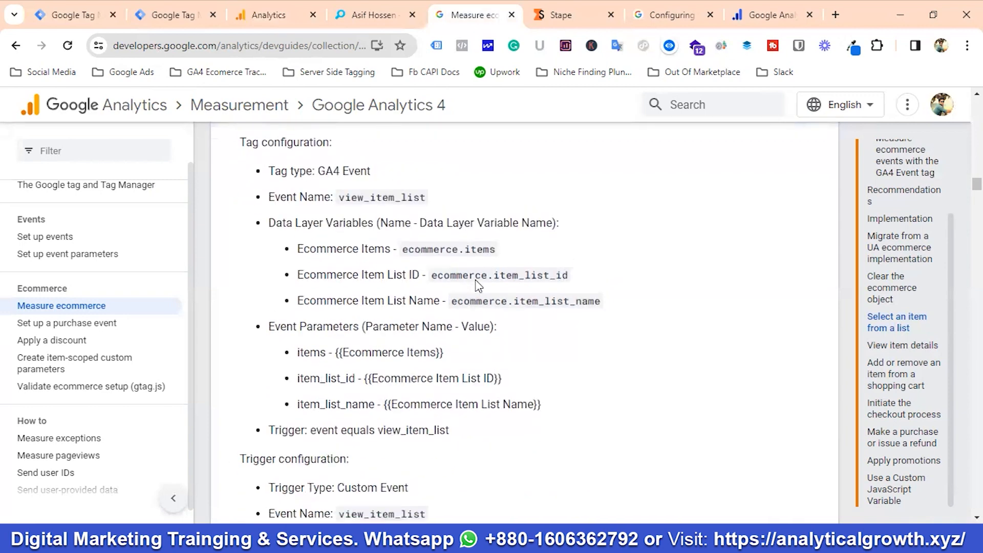
scroll(516, 269, "up", 1)
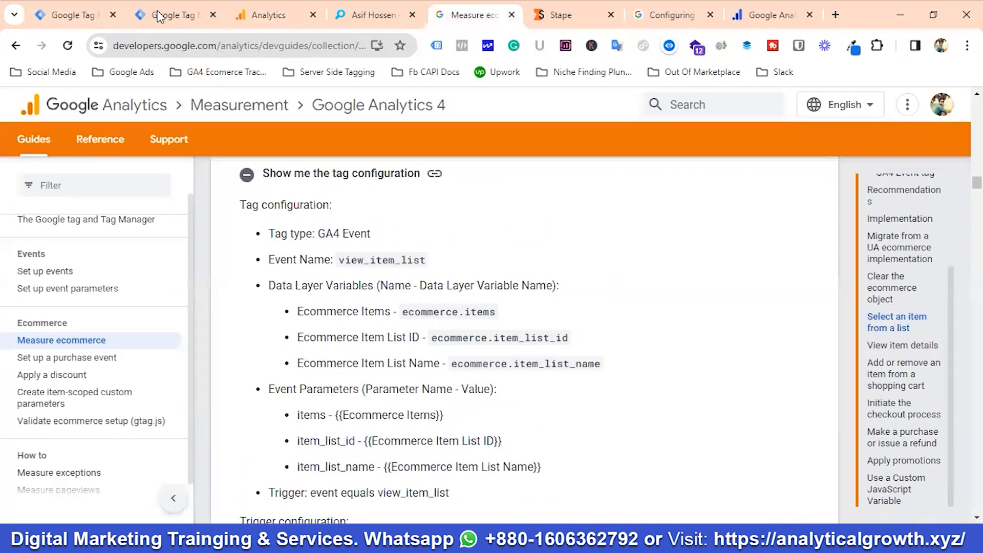
Step: Return to the web container in Google Tag Manager and look over its existing event tags
left_click(80, 11)
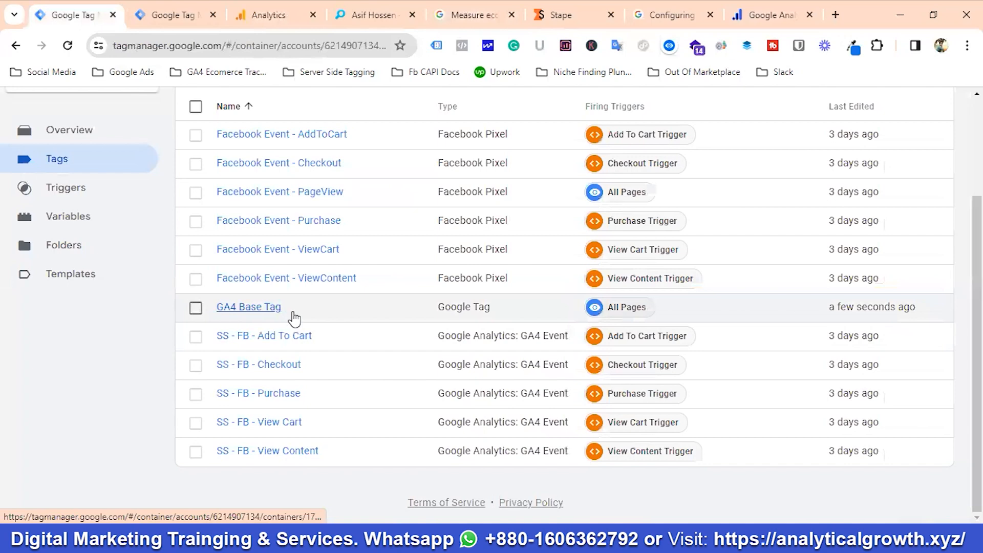
scroll(379, 401, "up", 3)
scroll(388, 400, "down", 3)
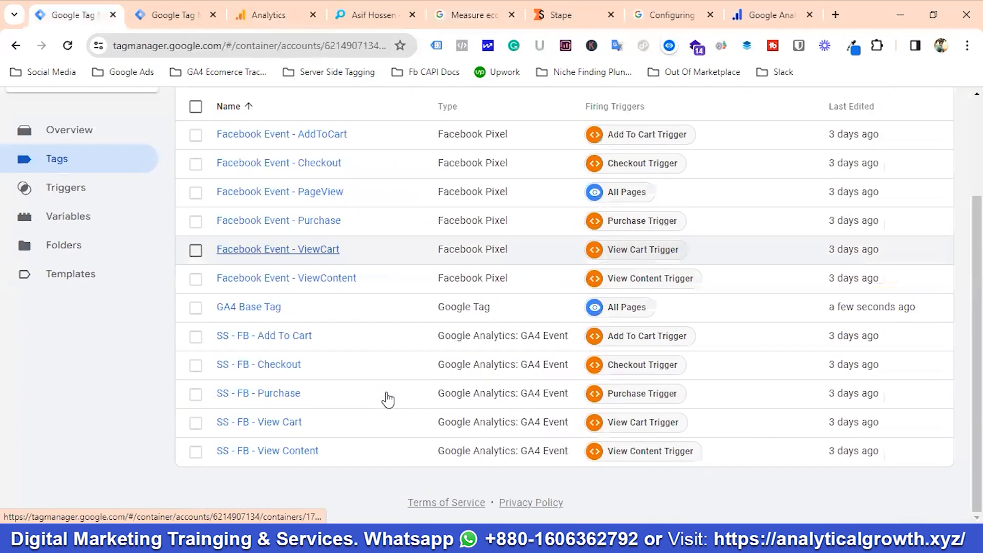
scroll(386, 399, "up", 3)
left_click(910, 210)
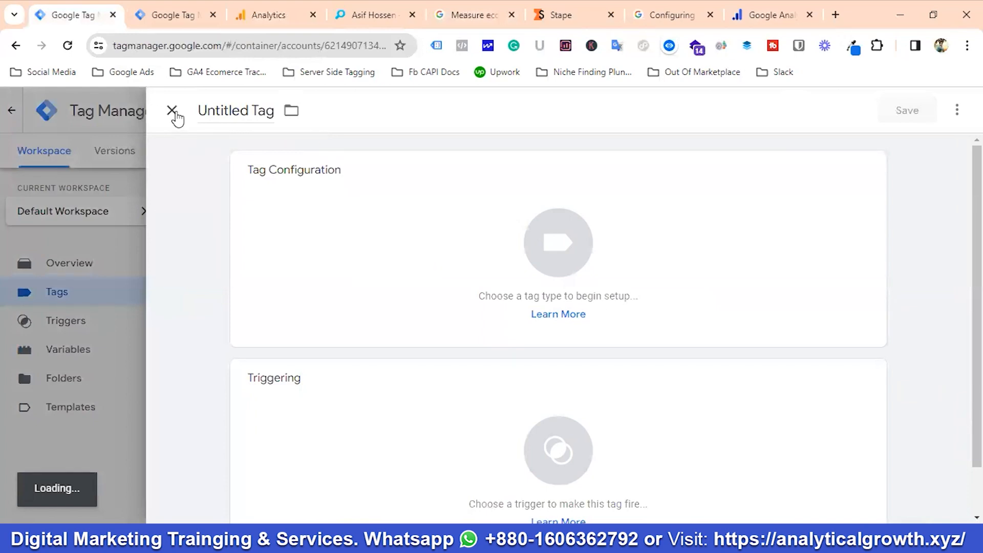
left_click(172, 111)
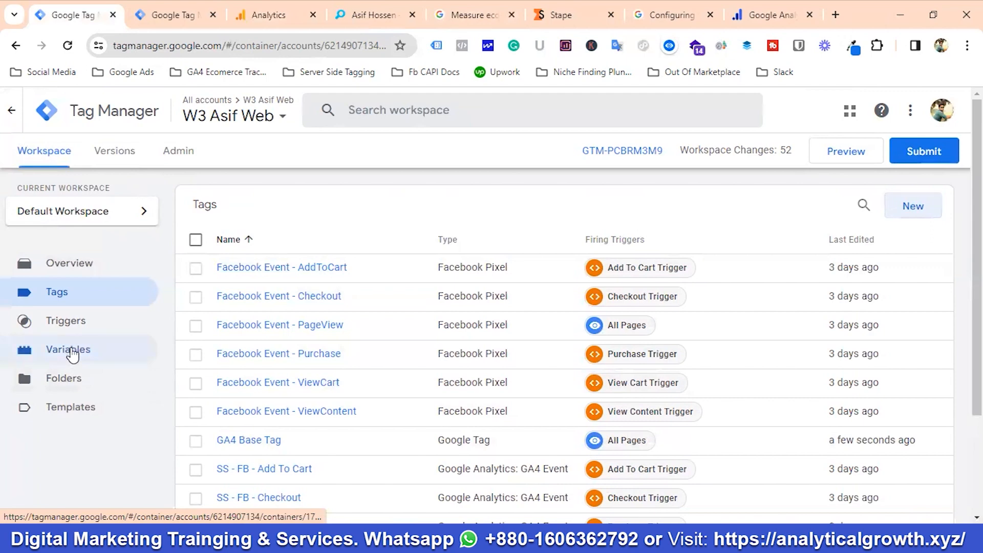
Step: Look over the web container's built-in and user-defined variables
left_click(73, 354)
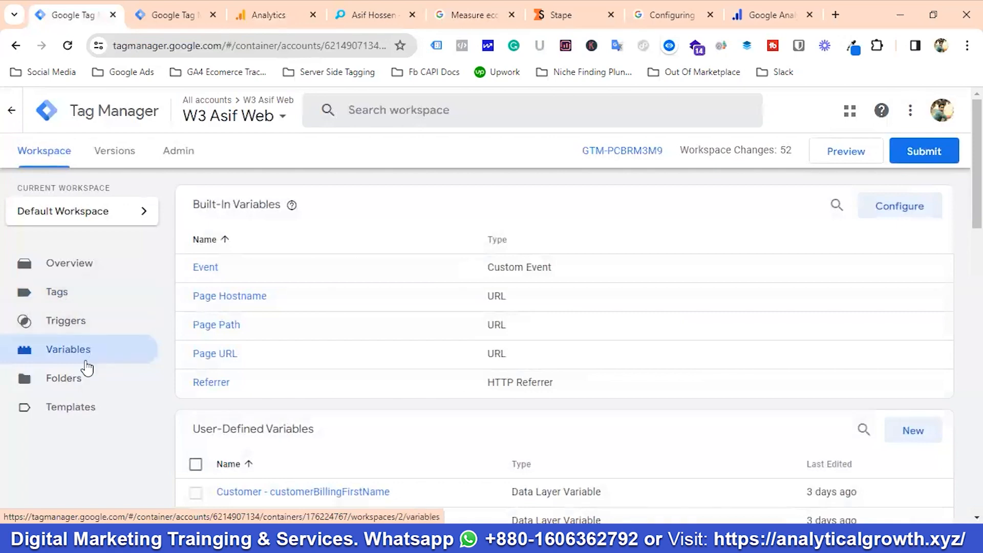
scroll(102, 376, "down", 3)
scroll(228, 353, "up", 2)
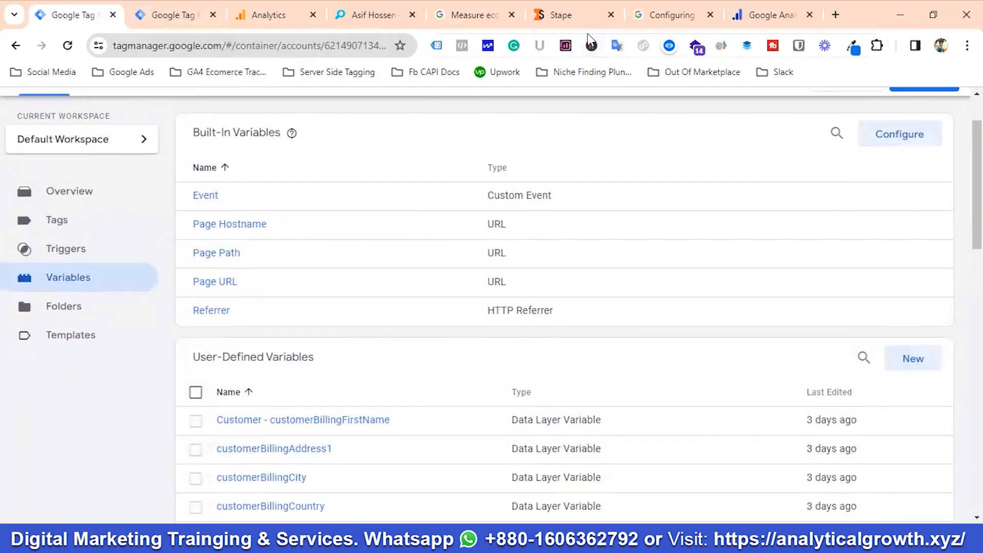
Step: Return to the Measure ecommerce guide and examine the purchase event's tag configuration, including its data layer variables and event parameters
left_click(475, 15)
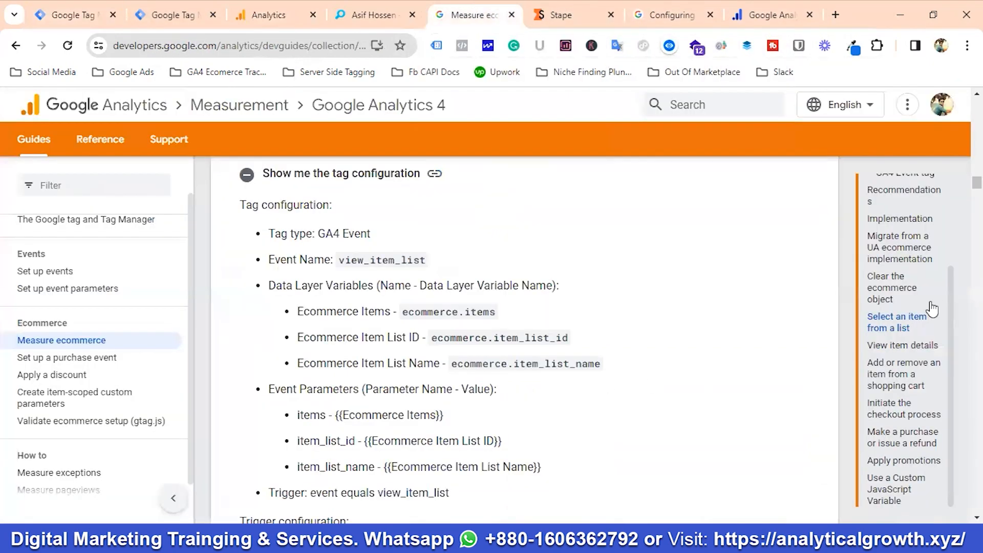
scroll(932, 309, "down", 2)
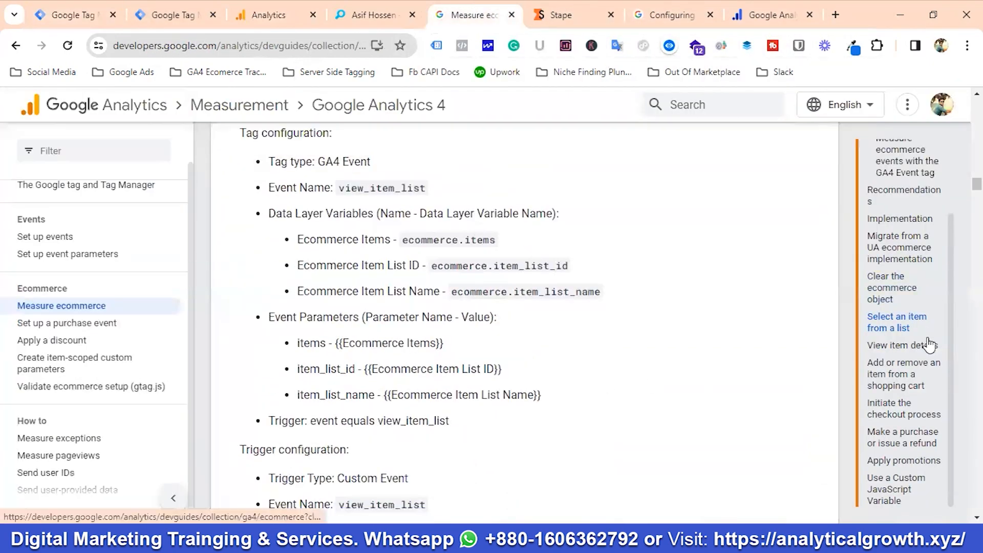
left_click(895, 443)
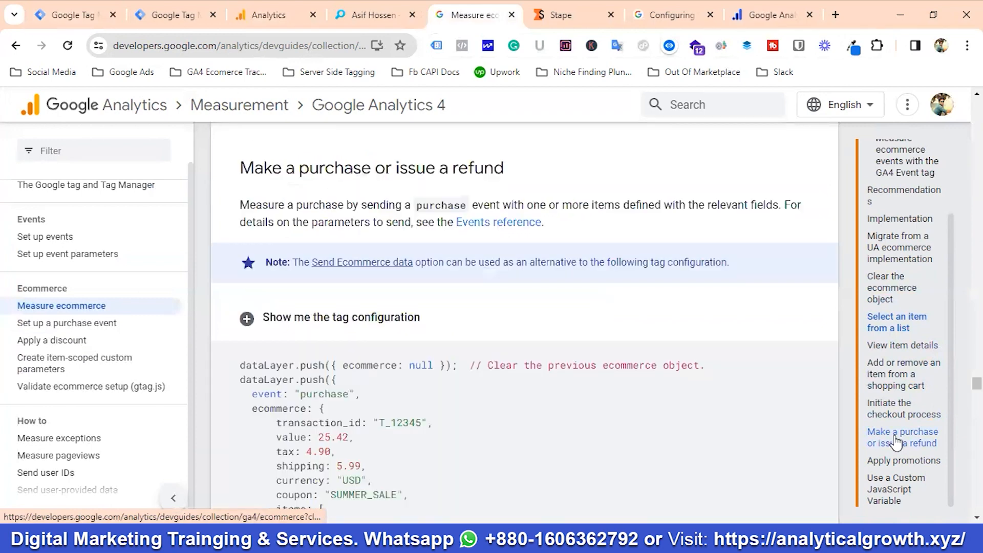
left_click(321, 322)
scroll(409, 359, "down", 5)
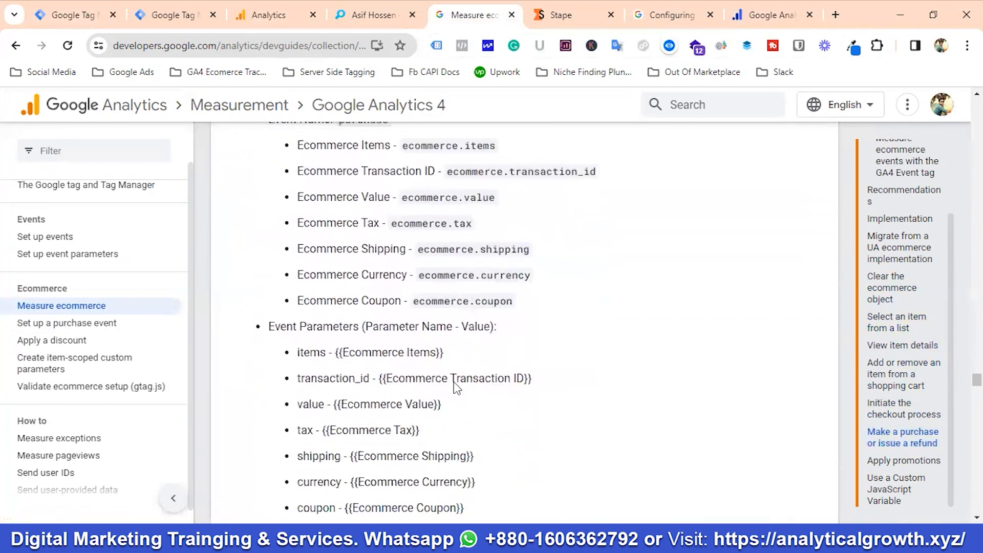
Step: Examine the purchase event's data layer example and its tag configuration with the ecommerce variables in the Measure ecommerce guide
scroll(456, 387, "up", 2)
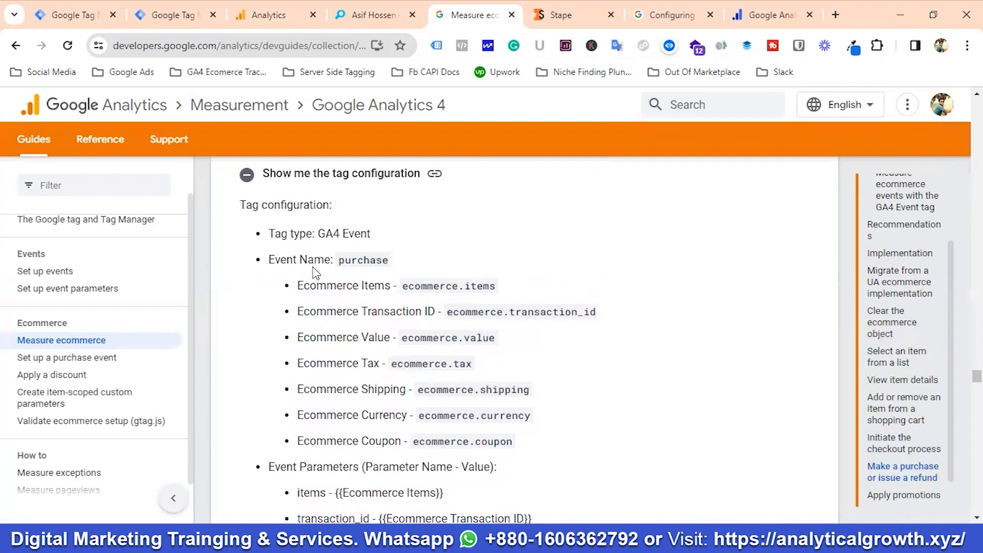
scroll(315, 271, "up", 1)
left_click(342, 252)
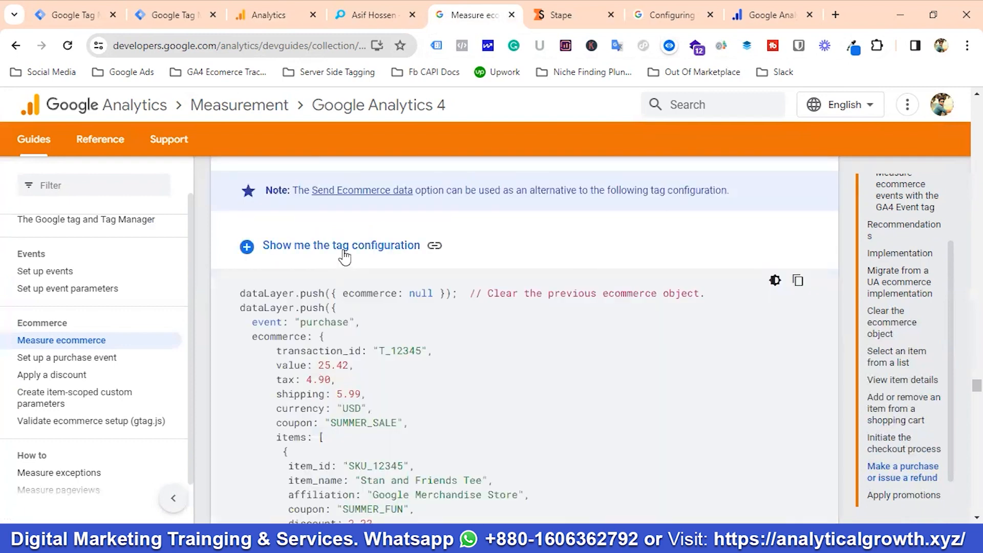
scroll(300, 272, "down", 1)
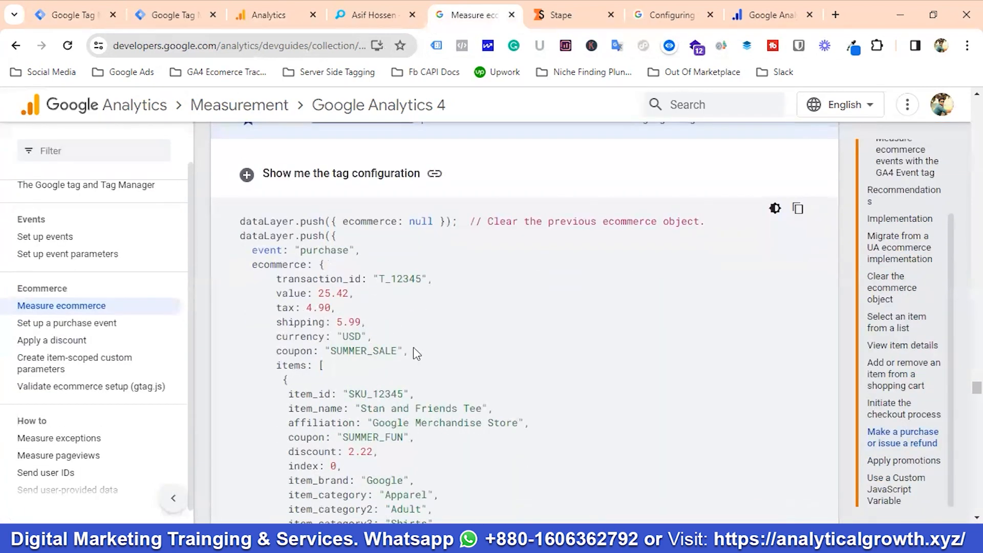
scroll(416, 352, "up", 1)
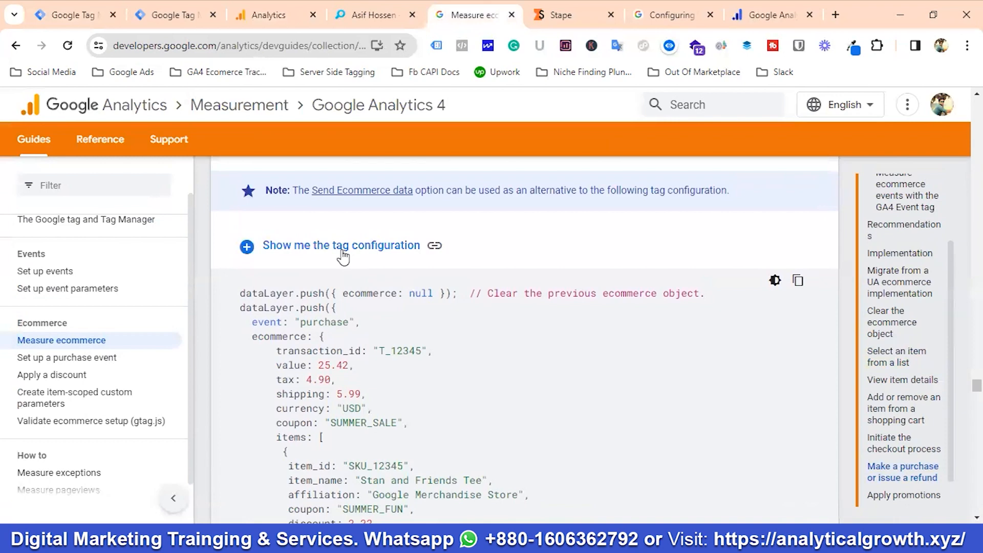
left_click(342, 251)
scroll(453, 299, "down", 1)
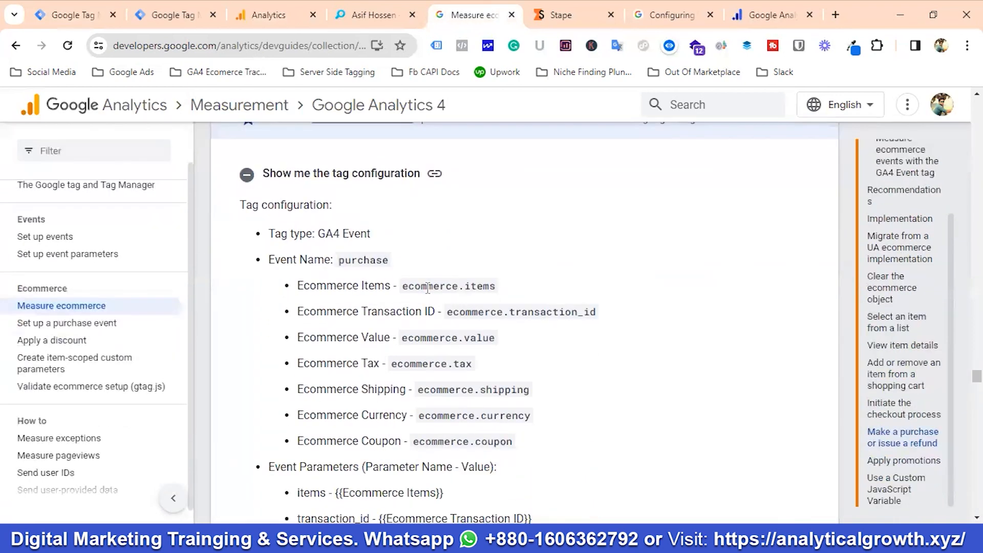
scroll(454, 280, "down", 1)
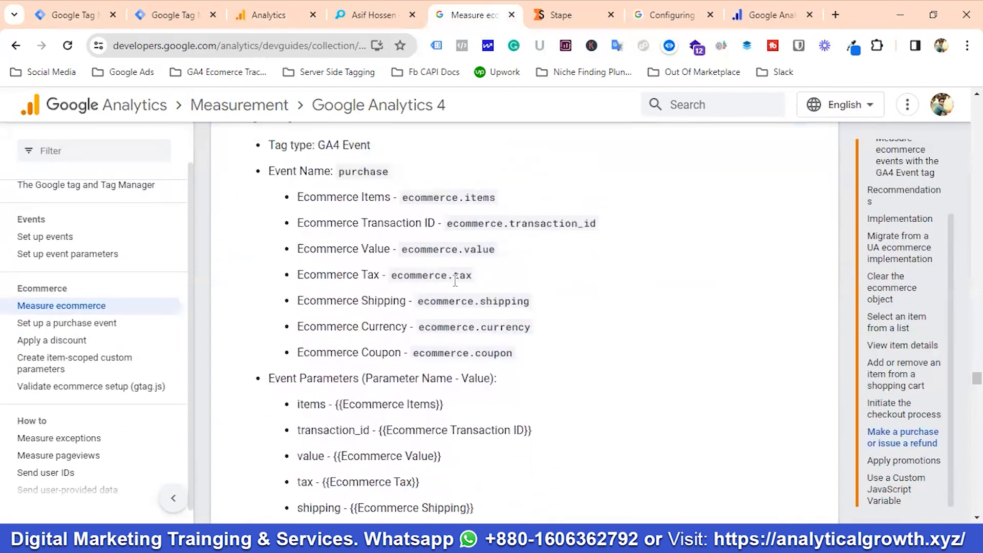
scroll(251, 314, "up", 1)
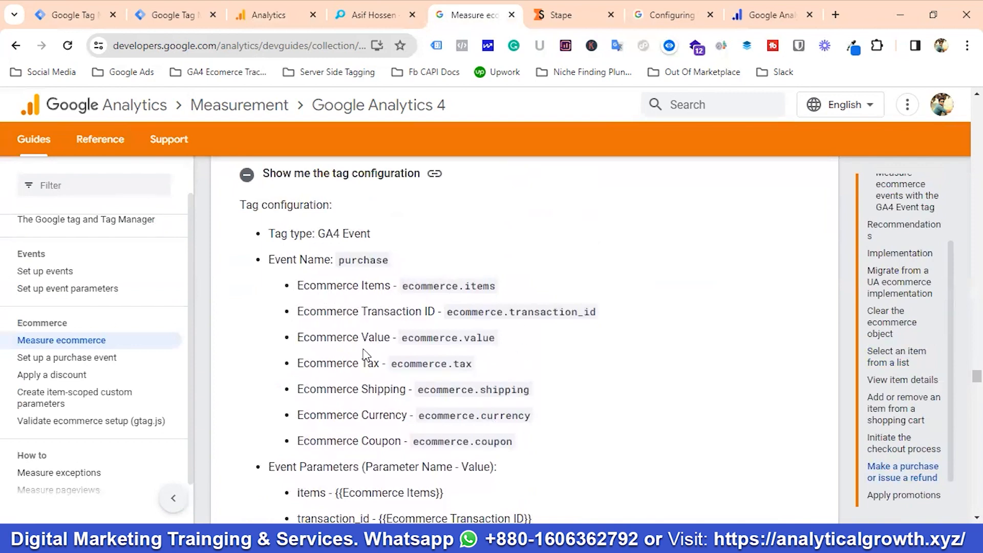
Step: Compare the guide's purchase variables with the web container's user-defined variables in Google Tag Manager and inspect the Ecommerce Items variable
left_click(69, 14)
scroll(392, 361, "down", 3)
scroll(395, 365, "down", 4)
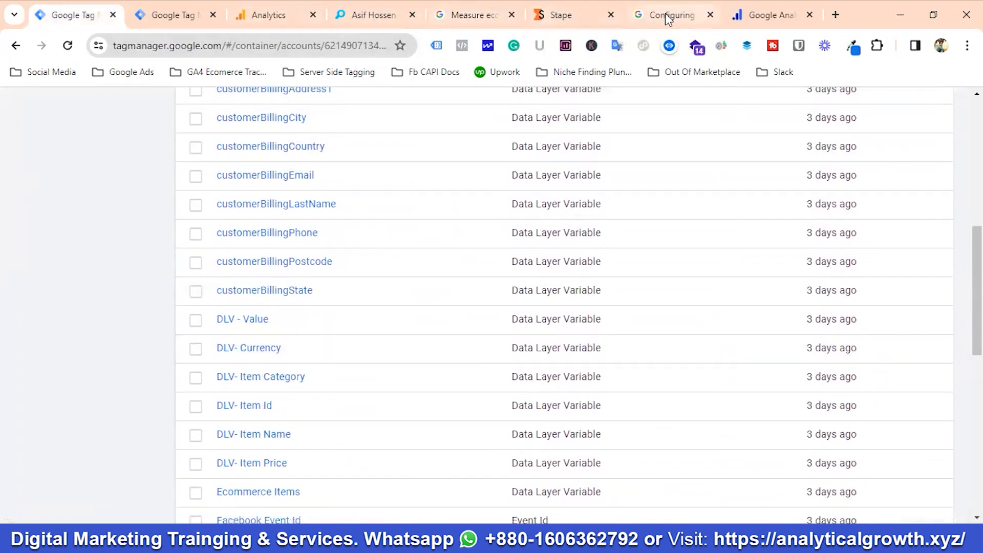
left_click(474, 14)
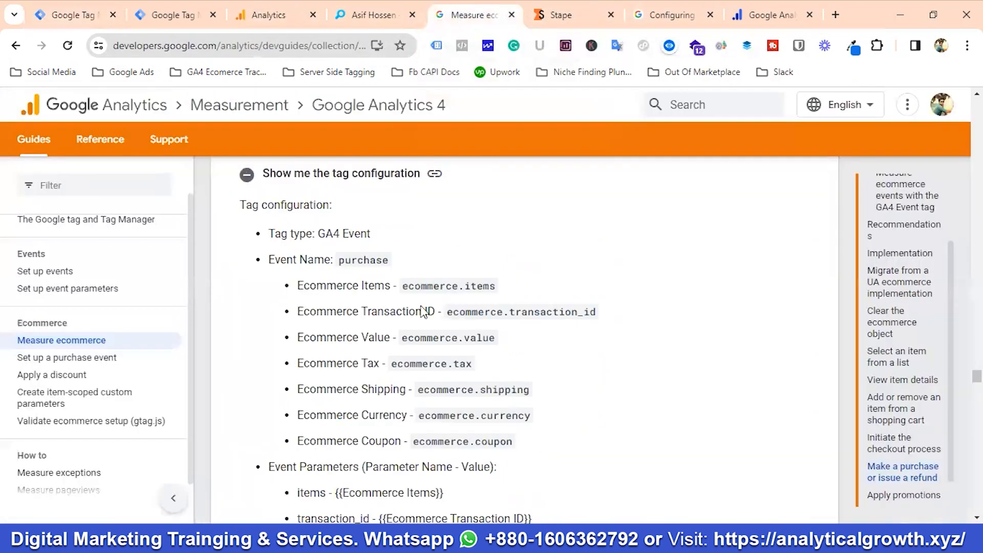
left_click(35, 12)
scroll(353, 437, "down", 8)
scroll(368, 436, "down", 2)
scroll(373, 436, "up", 4)
scroll(373, 436, "up", 3)
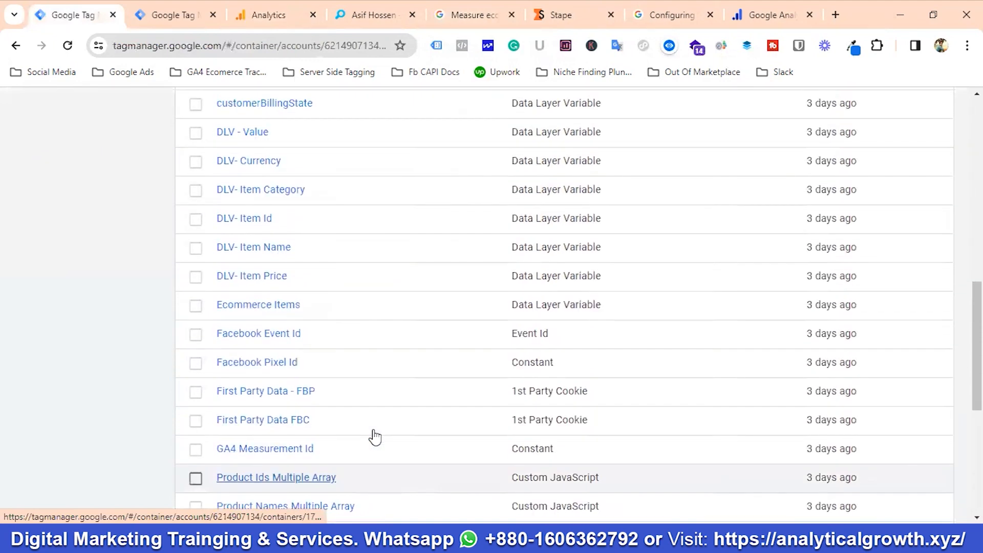
left_click(268, 321)
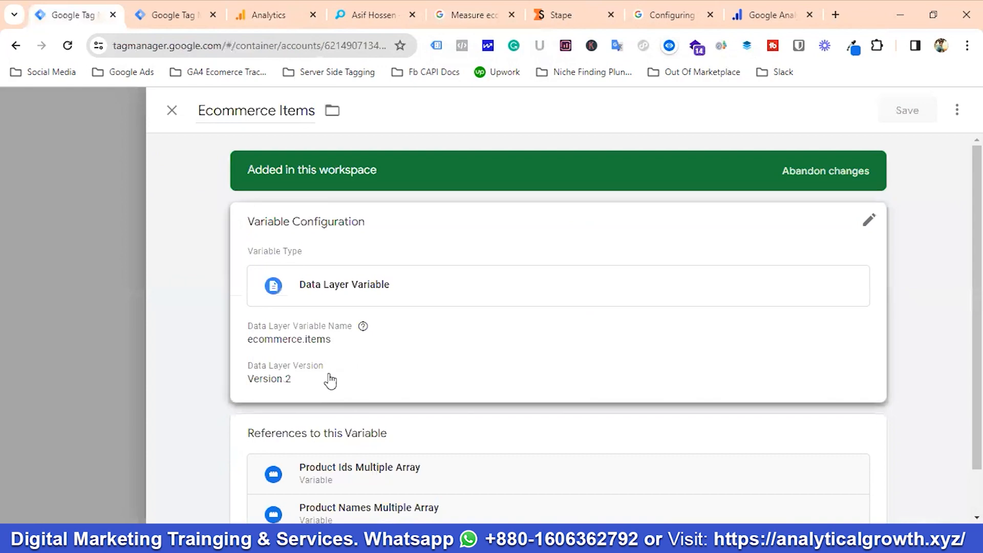
left_click(173, 113)
scroll(285, 340, "up", 10)
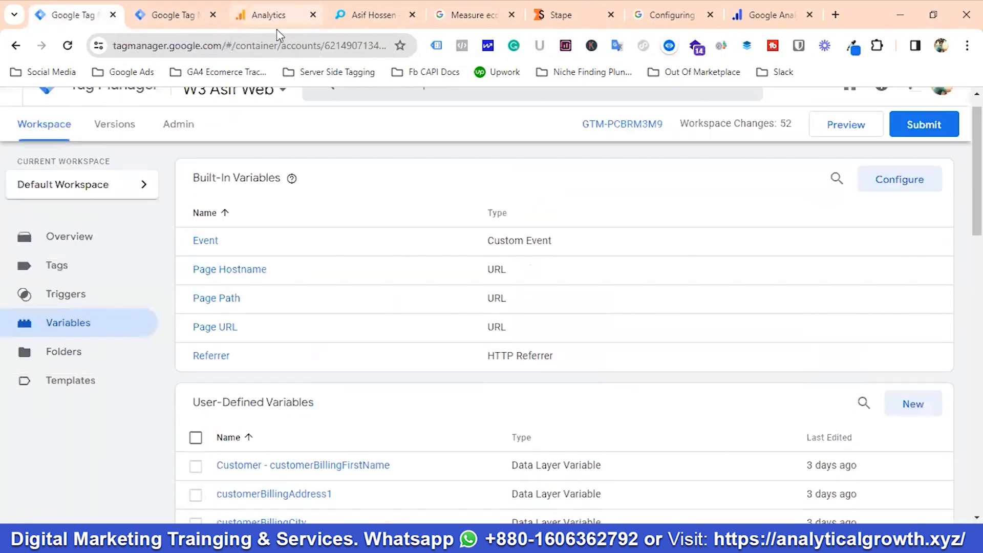
Step: Create a new user-defined variable in the web container, naming it Ecommerce Transaction ID as copied from the guide's purchase tag configuration
left_click(481, 13)
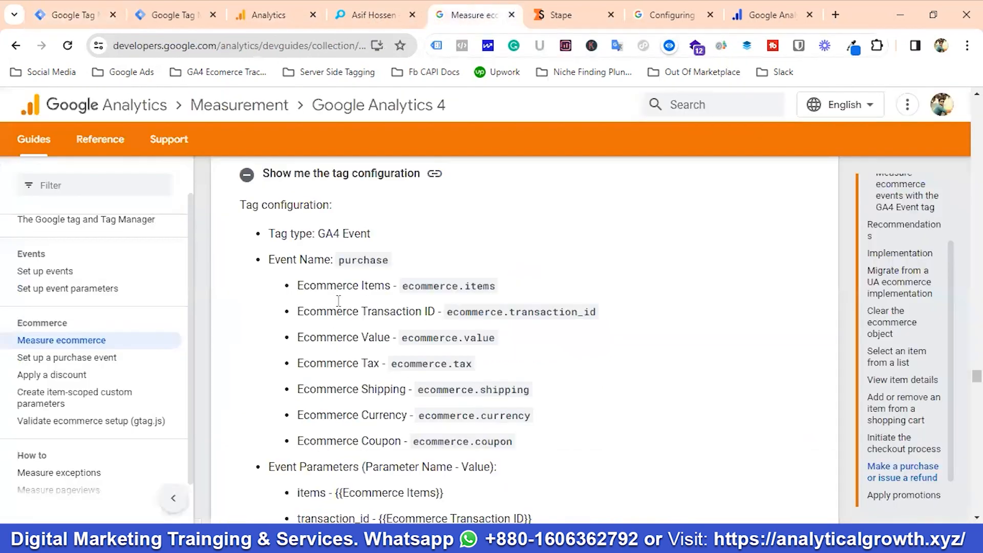
scroll(400, 272, "down", 2)
left_click_drag(435, 239, 296, 239)
right_click(338, 241)
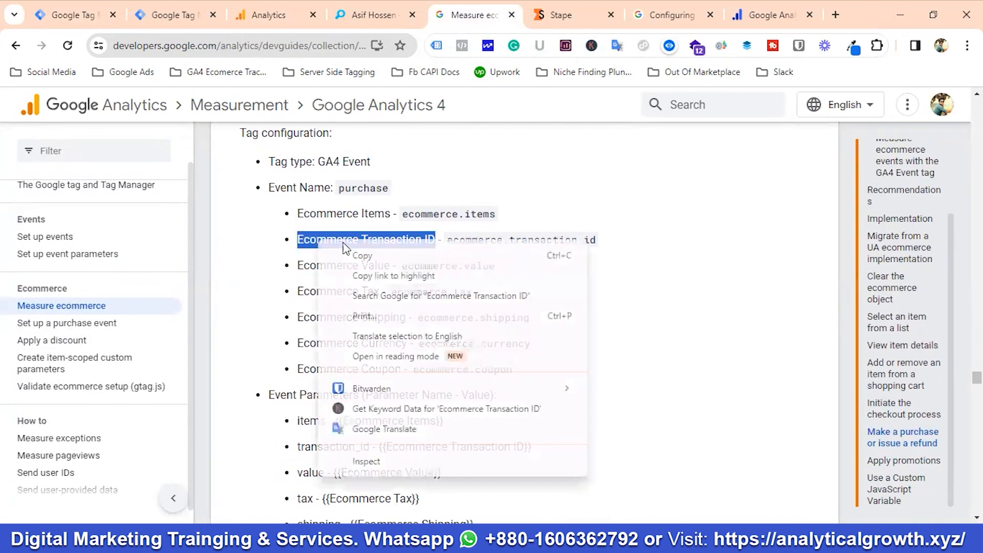
left_click(359, 255)
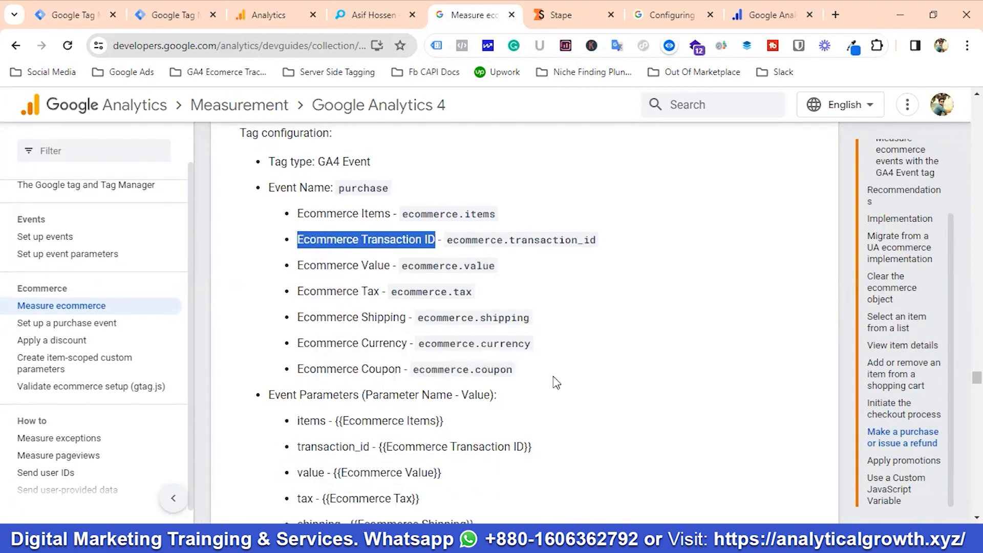
left_click(69, 7)
scroll(463, 395, "down", 2)
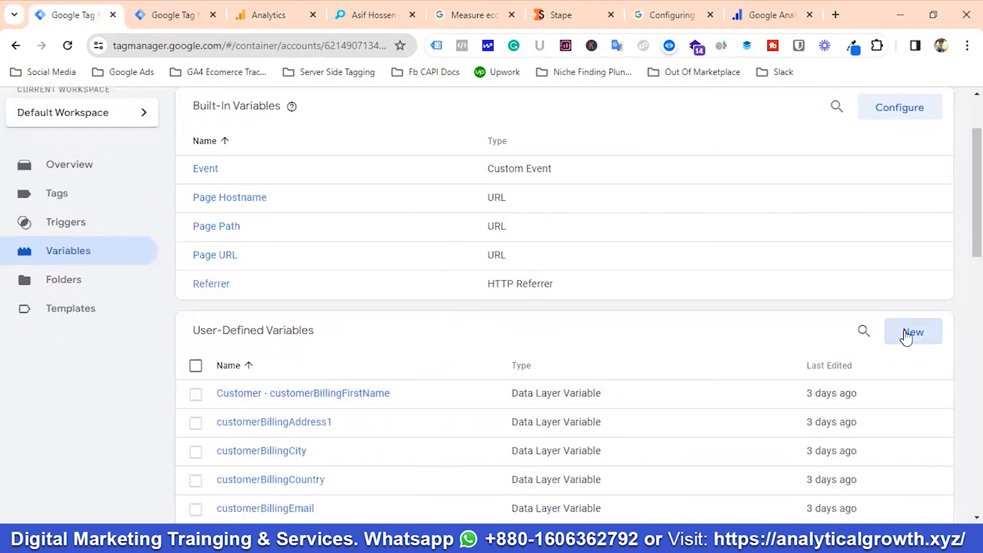
left_click(907, 336)
left_click(247, 112)
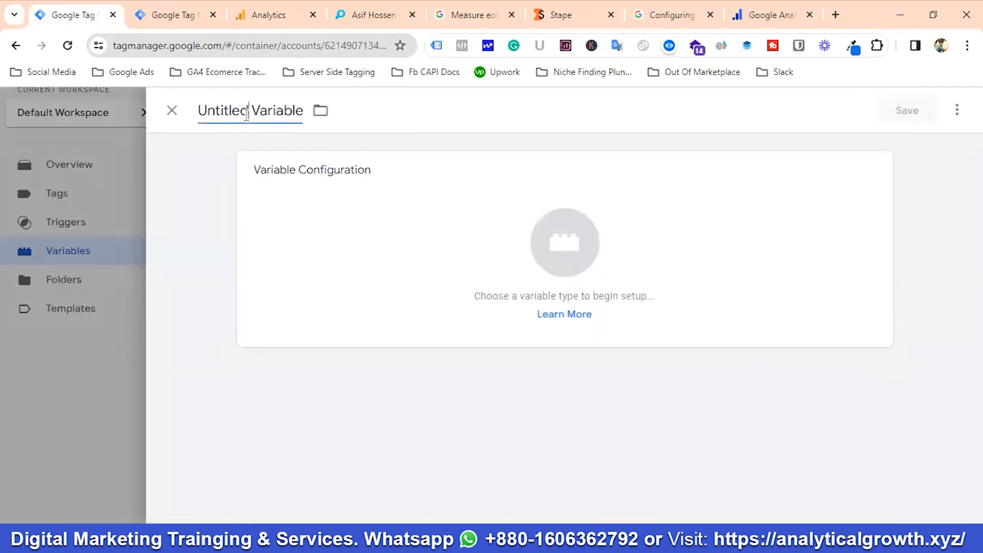
triple_click(247, 114)
key("ctrl+v")
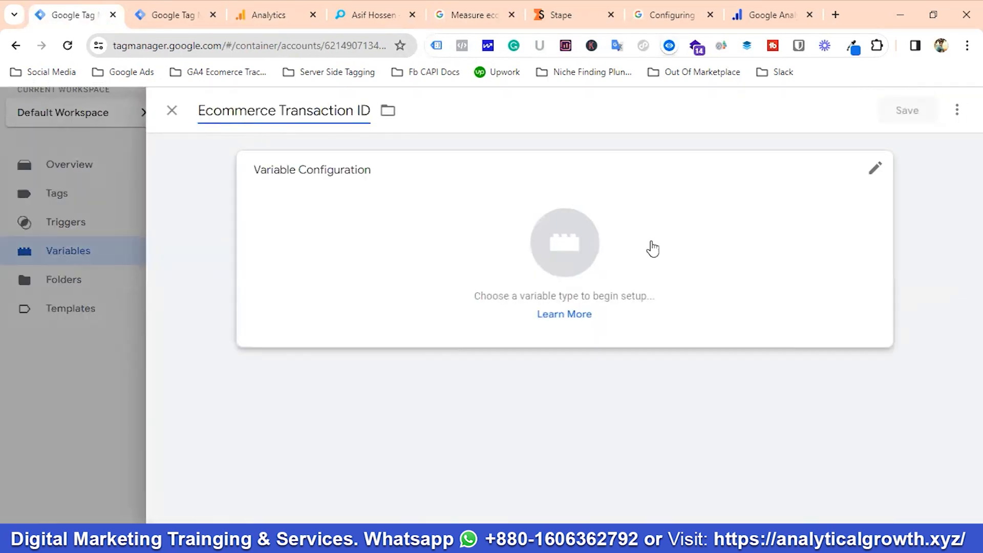
Step: Set the new variable's type to Data Layer Variable
left_click(557, 252)
scroll(652, 430, "down", 3)
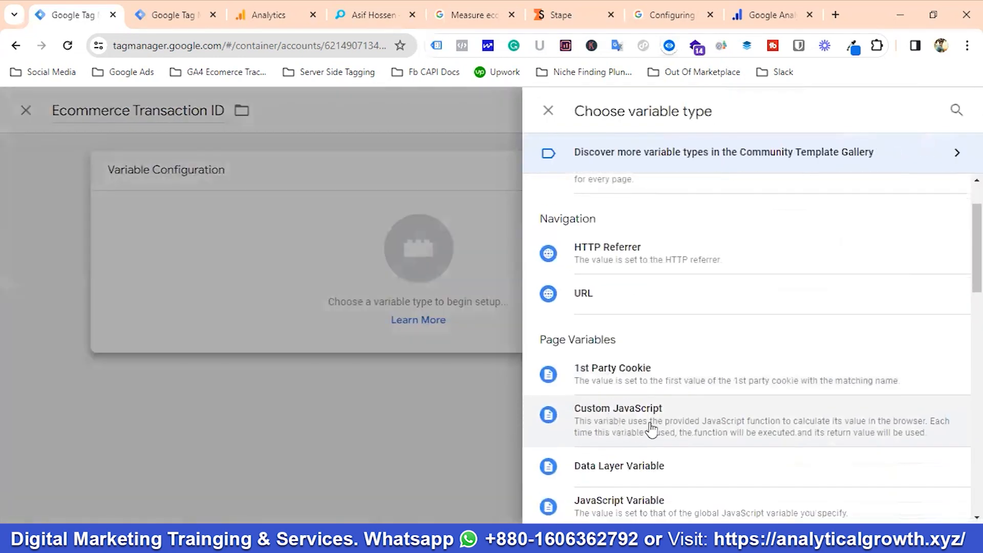
left_click(635, 396)
Step: Set the Data Layer Variable Name to ecommerce.transaction_id, copied from the guide, and save the variable
left_click(294, 317)
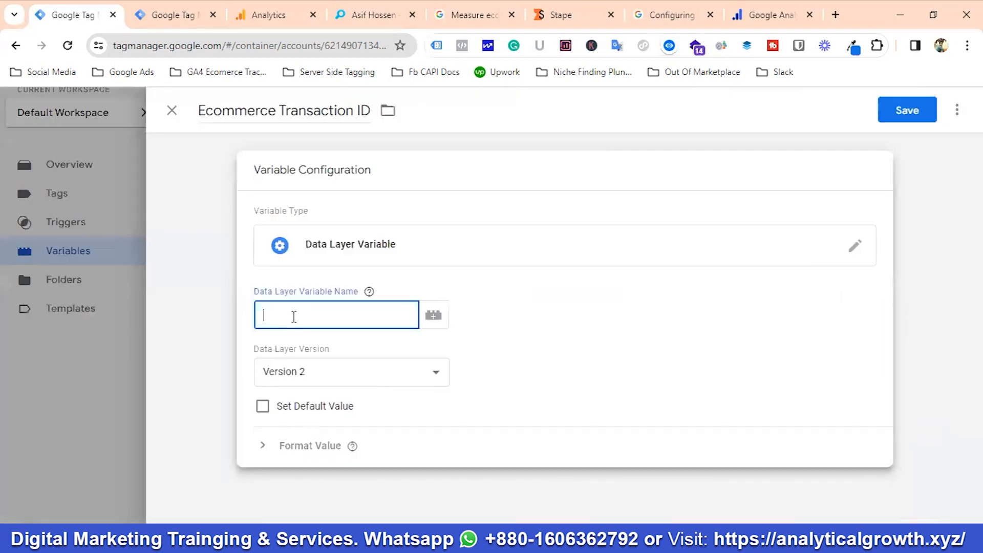
left_click(468, 15)
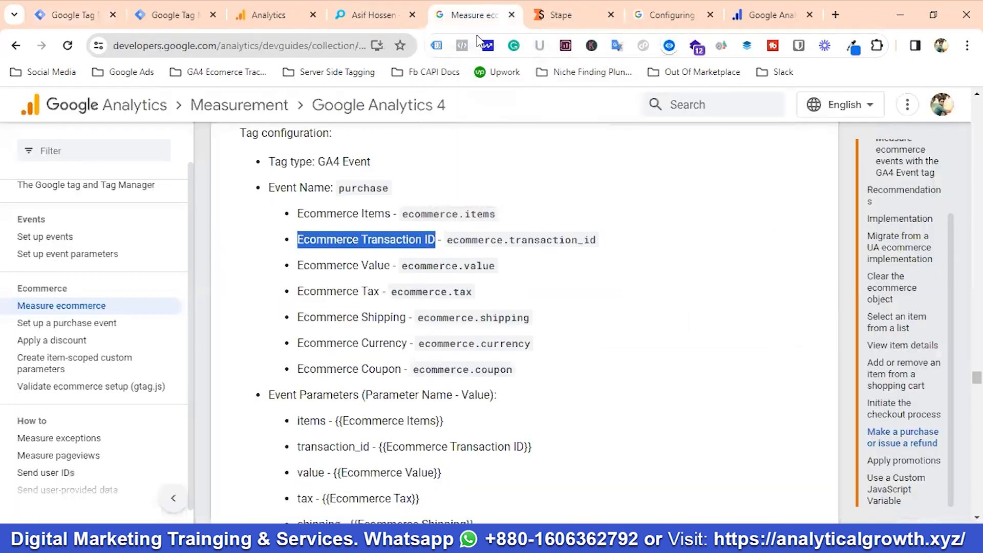
left_click_drag(447, 240, 601, 240)
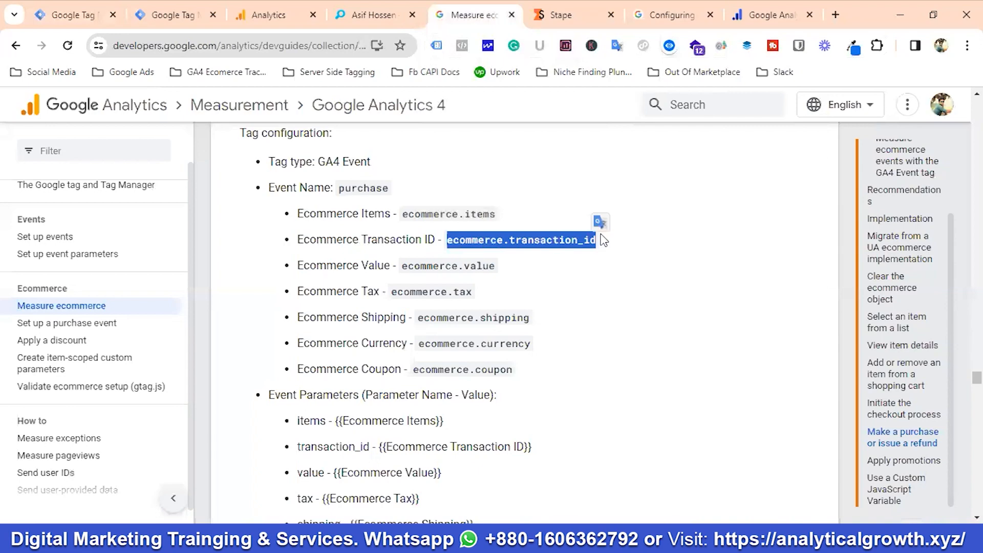
right_click(520, 240)
left_click(612, 263)
left_click(146, 12)
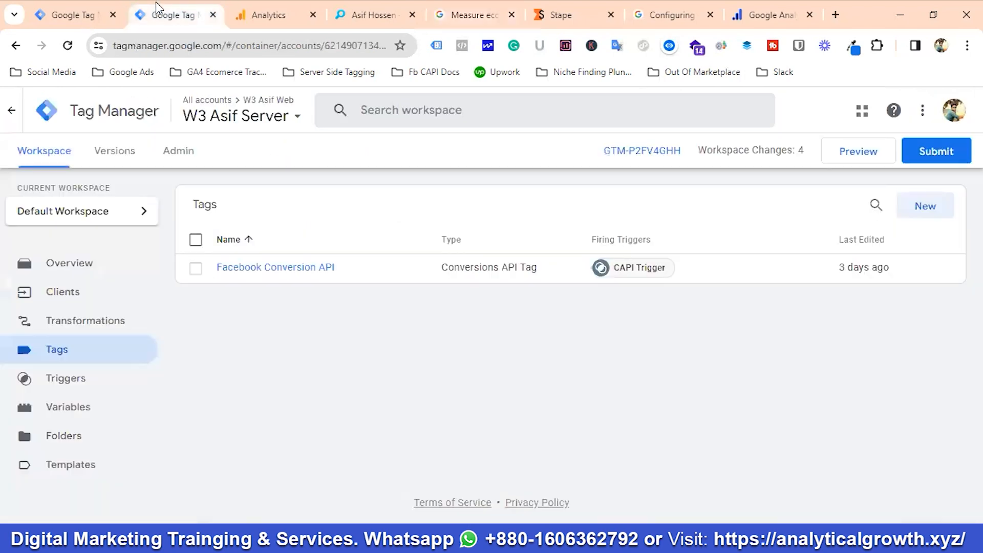
left_click(83, 14)
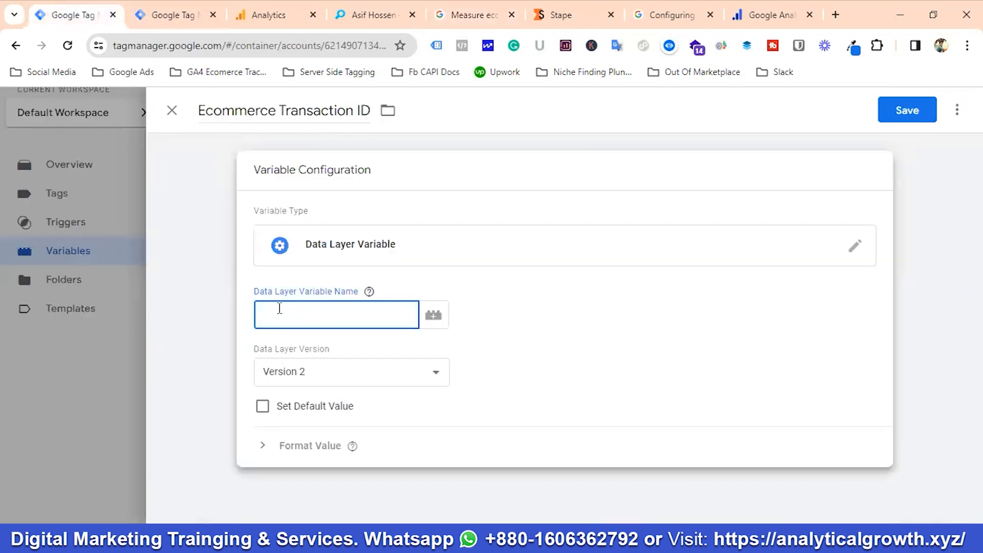
key("ctrl+v")
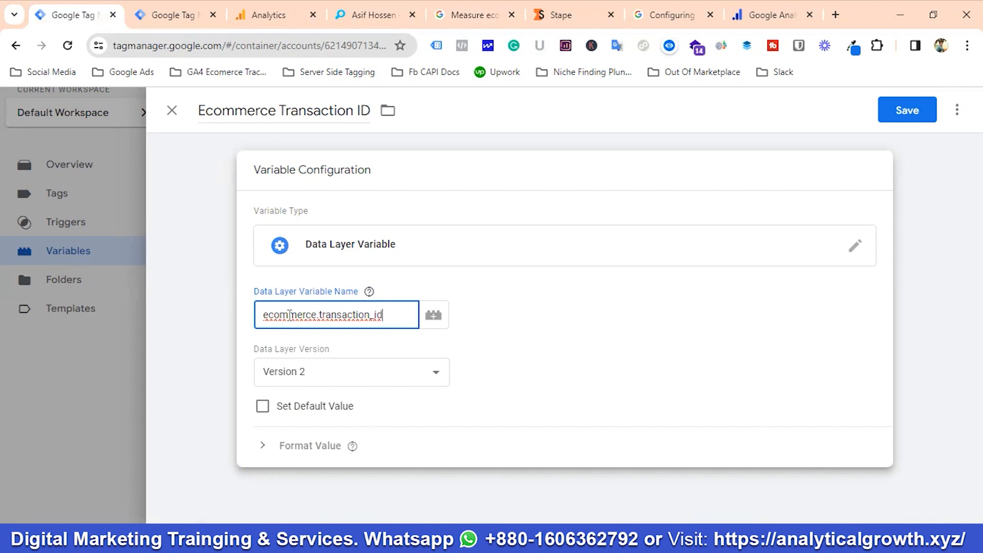
left_click(915, 117)
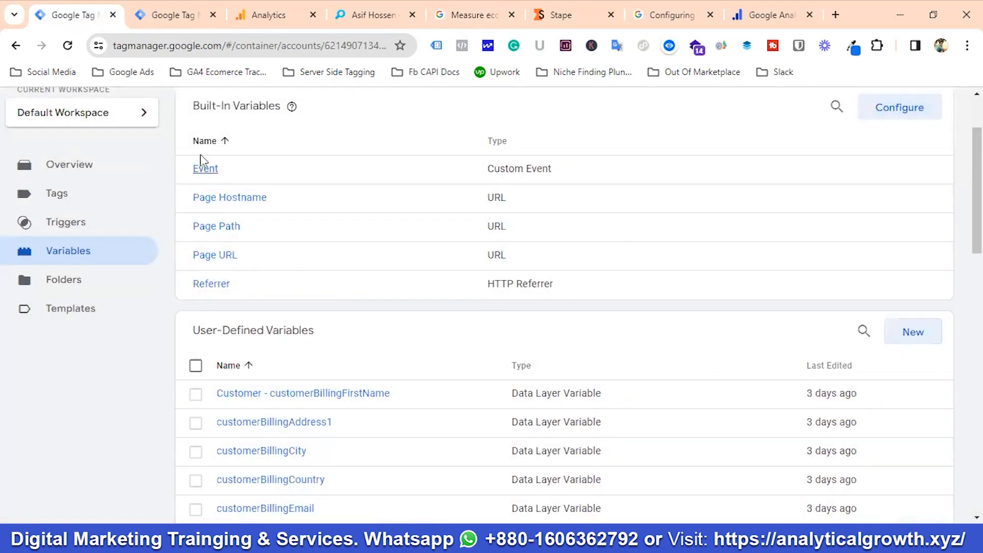
Step: Check the guide's Ecommerce Value entry against the configuration of the web container's existing DLV - Value variable
left_click(676, 14)
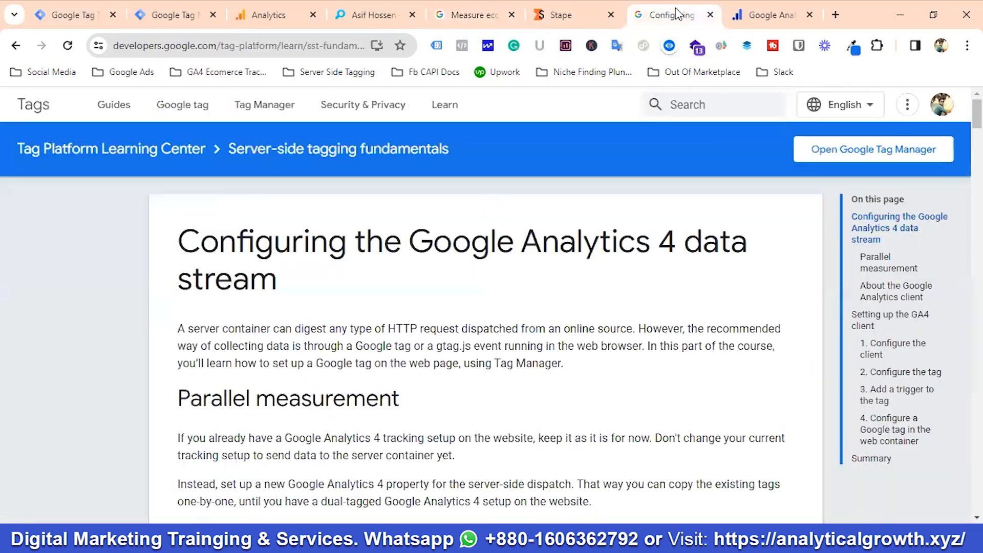
left_click(482, 16)
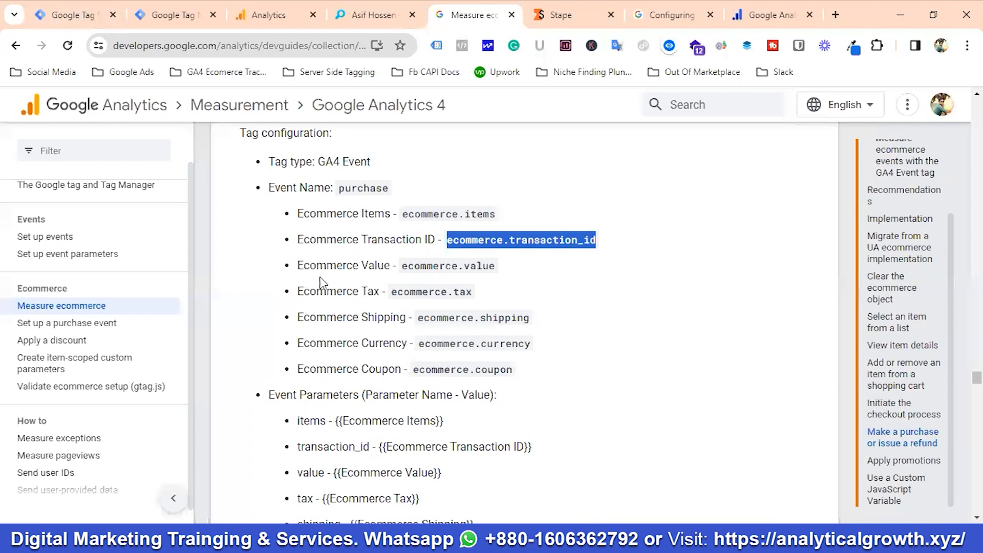
left_click(60, 13)
scroll(362, 362, "down", 5)
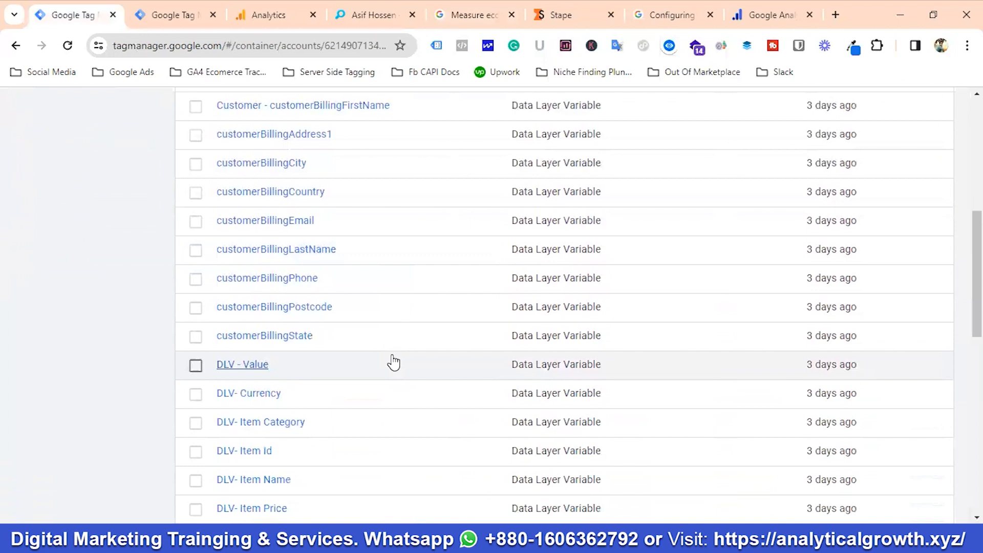
scroll(393, 362, "down", 1)
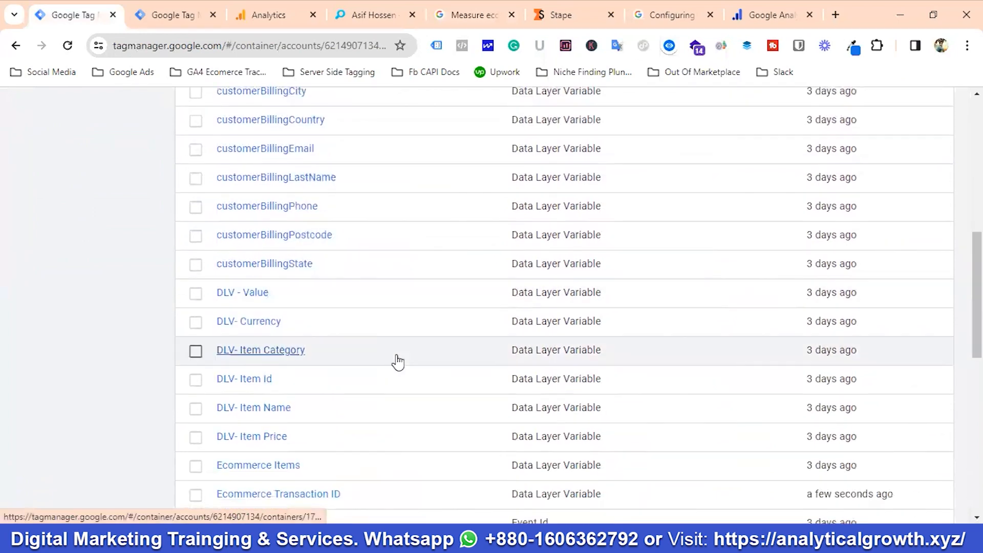
left_click(253, 294)
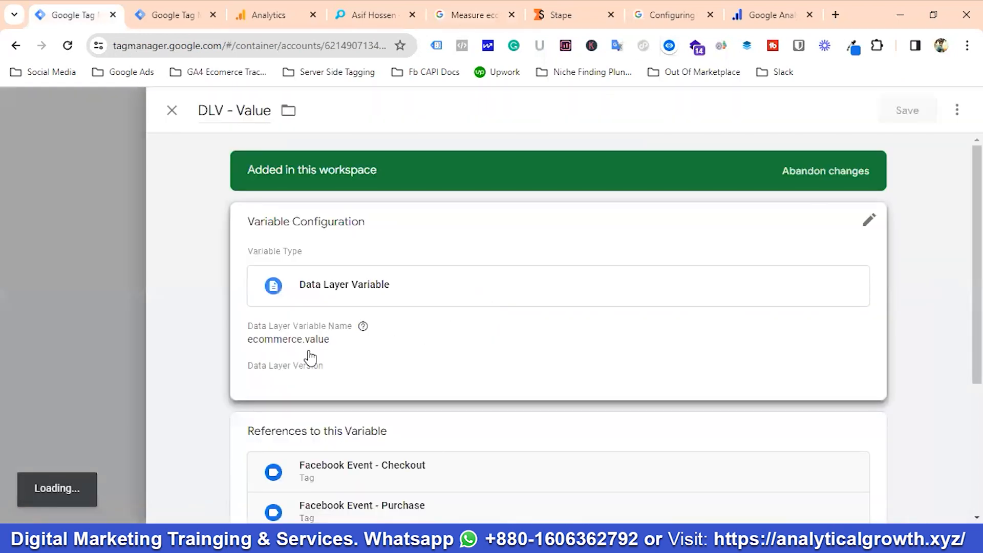
left_click(172, 112)
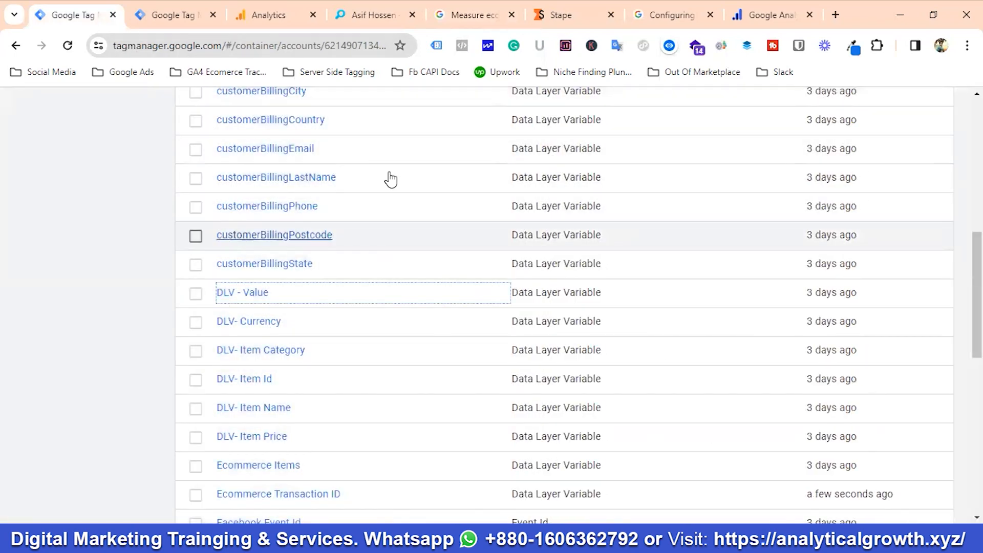
Step: Create a new user-defined variable in the web container, naming it Ecommerce Value as copied from the guide's purchase tag configuration
left_click(453, 17)
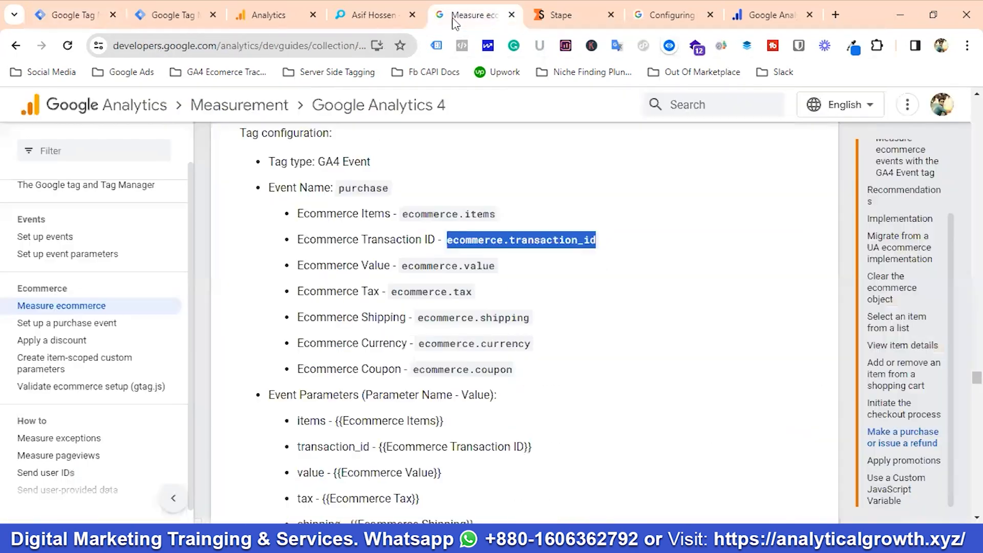
left_click_drag(392, 266, 297, 267)
right_click(321, 272)
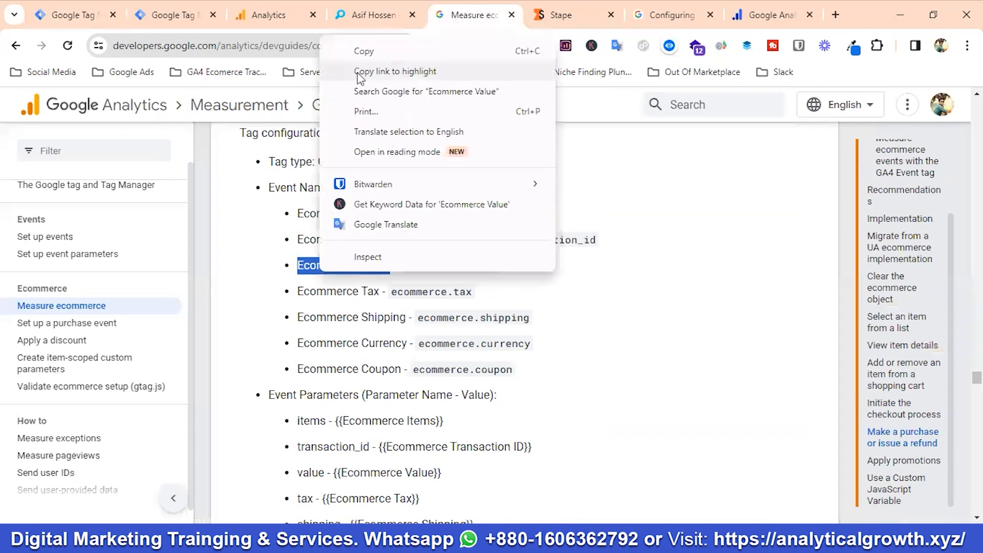
left_click(363, 52)
left_click(35, 7)
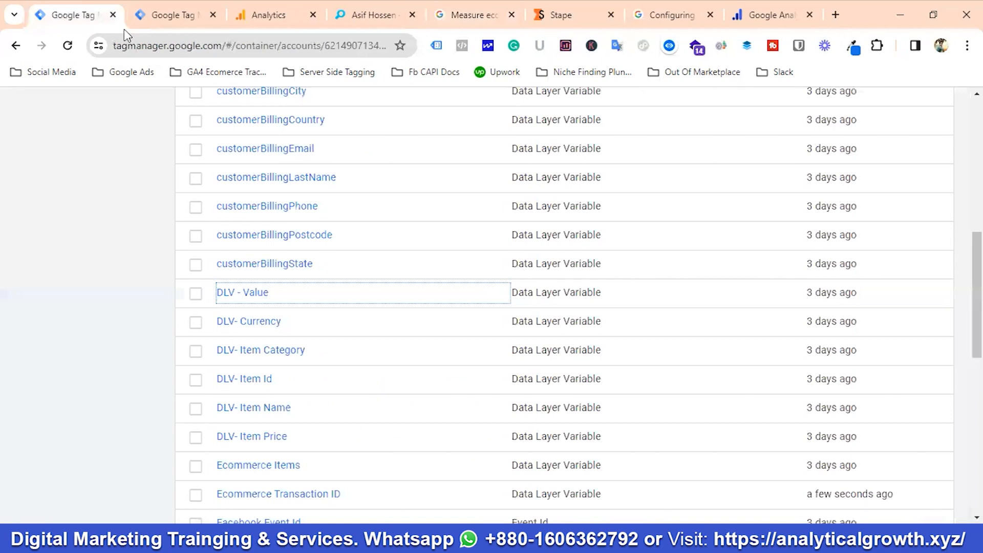
scroll(411, 329, "up", 5)
left_click(914, 332)
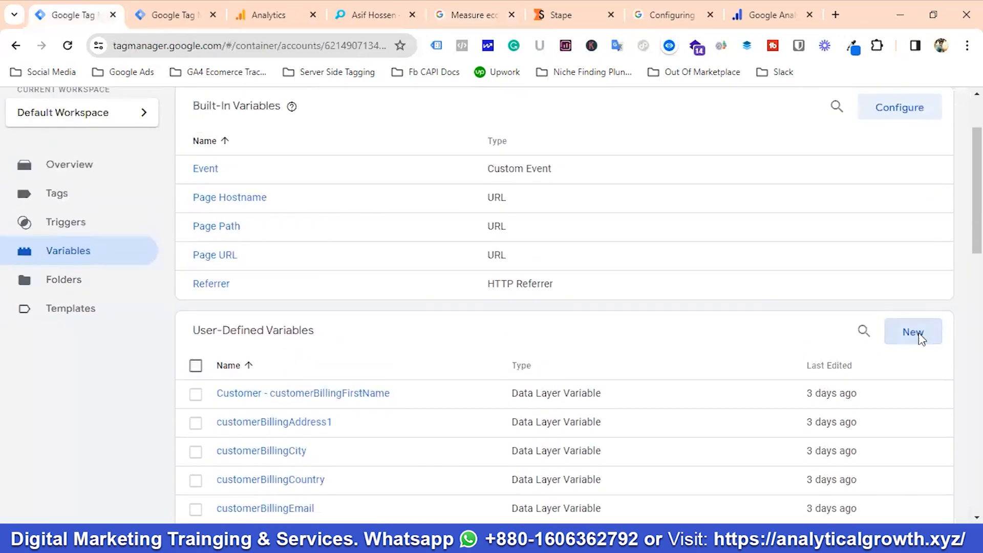
left_click(260, 110)
key("ctrl+a")
key("ctrl+v")
Step: Set the Ecommerce Value variable's type to Data Layer Variable
left_click(561, 251)
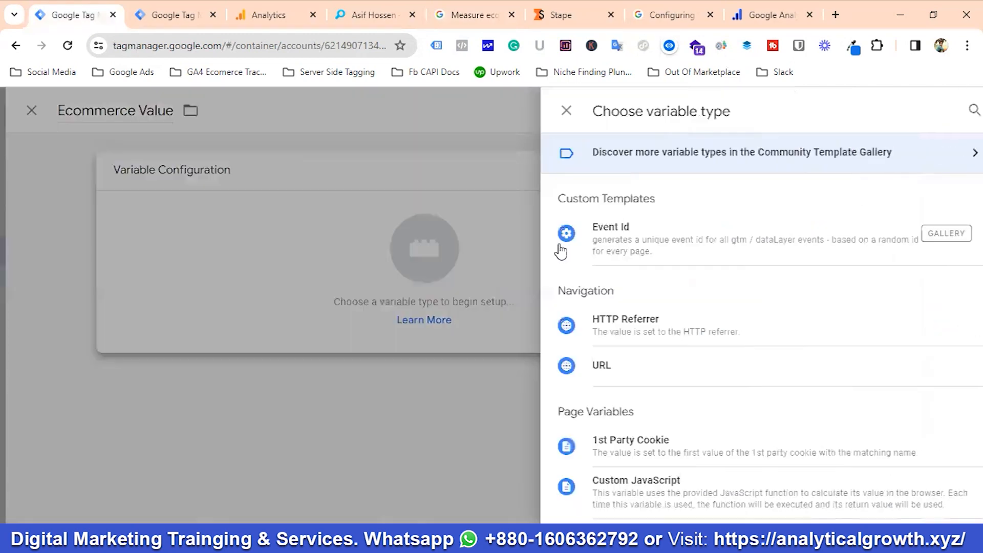
scroll(666, 338, "down", 3)
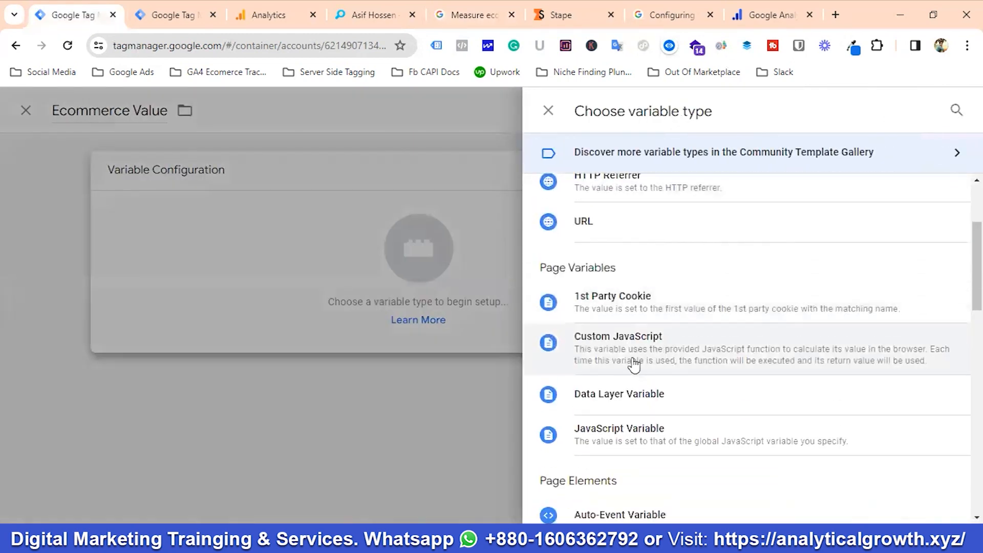
left_click(627, 398)
Step: Set the Data Layer Variable Name to ecommerce.value, copied from the guide, and save the Ecommerce Value variable
left_click(326, 315)
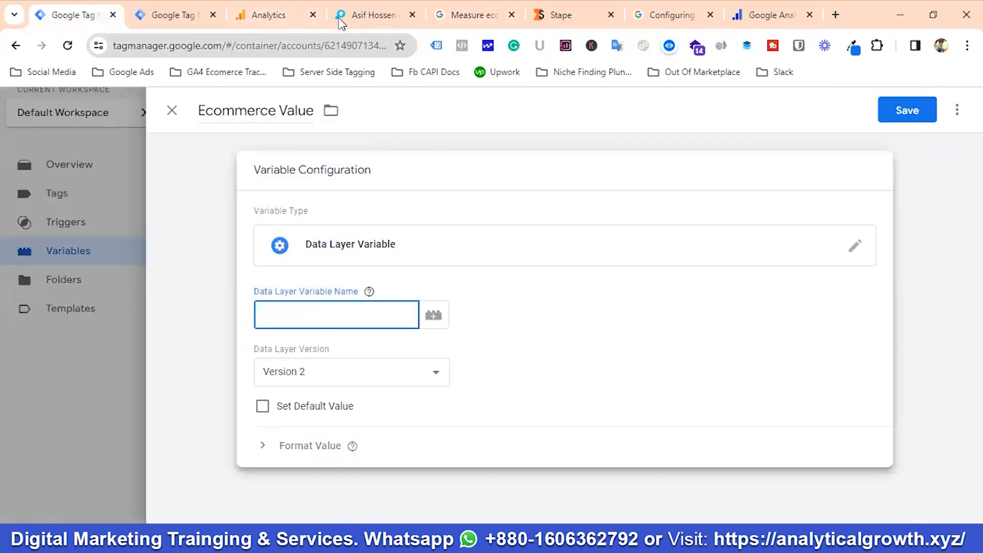
left_click(465, 16)
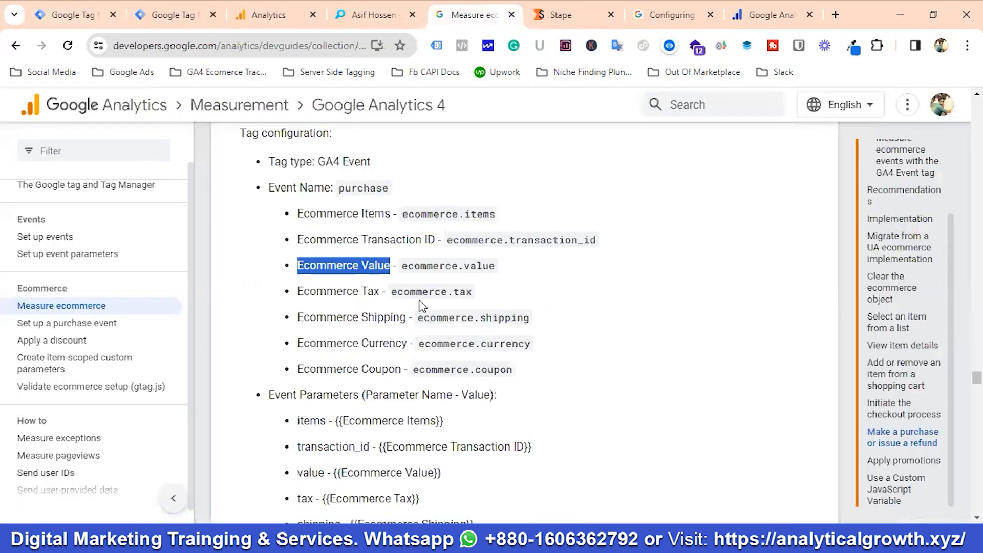
left_click_drag(403, 266, 500, 267)
right_click(476, 267)
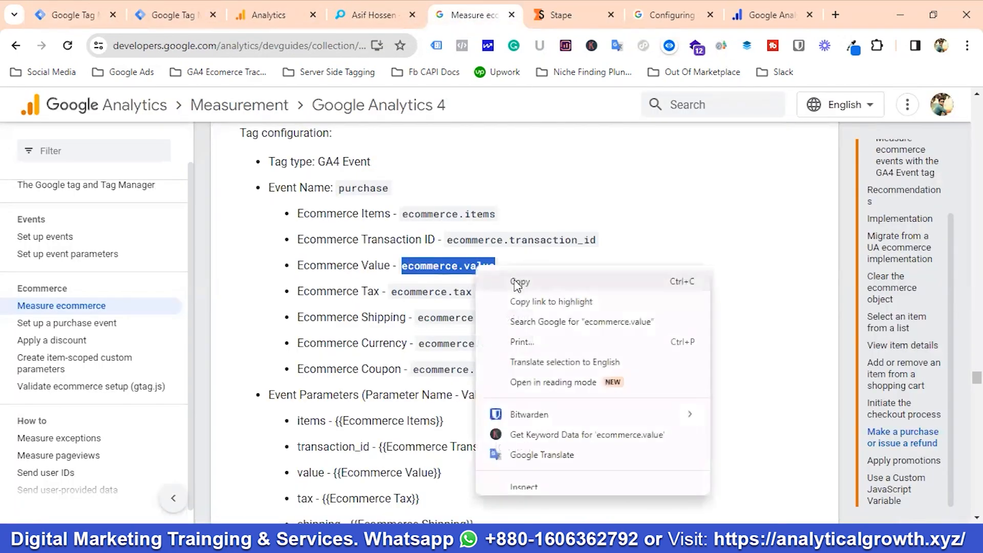
left_click(518, 282)
left_click(75, 15)
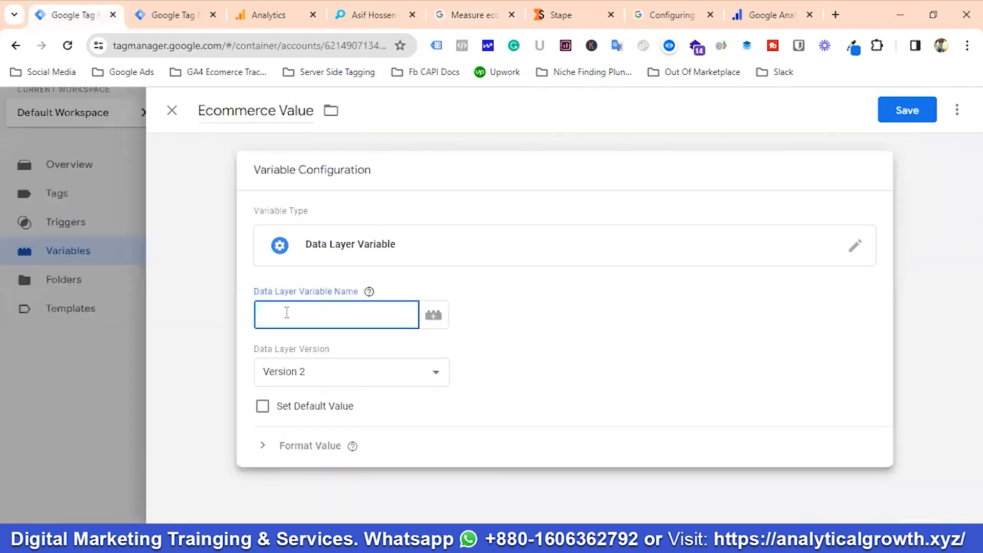
key("ctrl+v")
left_click(917, 111)
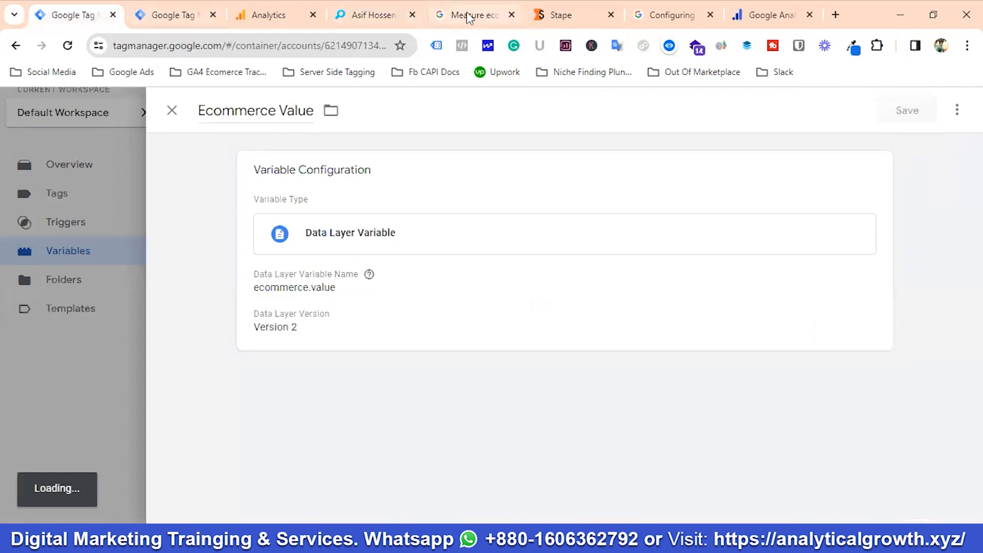
Step: Create another user-defined variable in the web container, naming it Ecommerce Tax as copied from the guide
left_click(464, 16)
left_click_drag(381, 293, 294, 291)
right_click(321, 291)
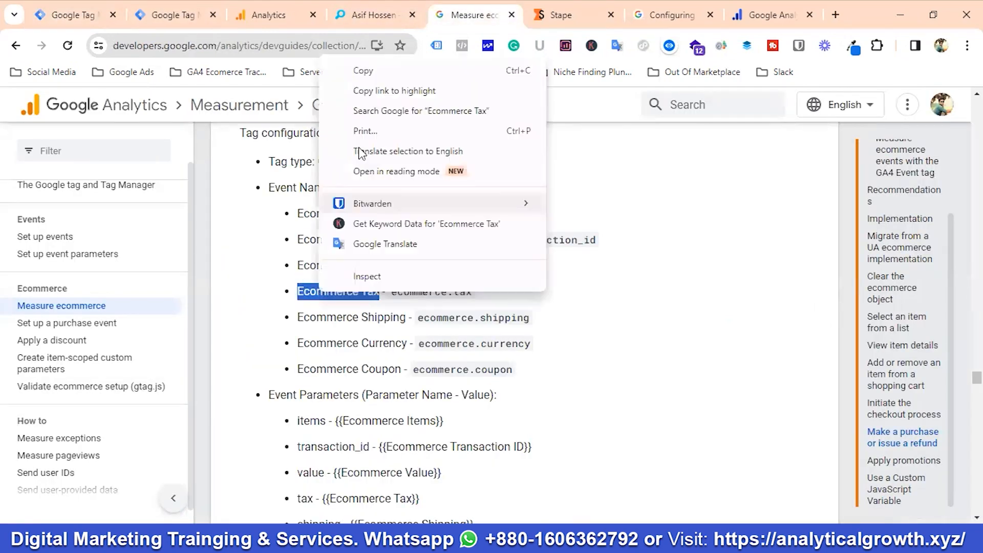
left_click(364, 71)
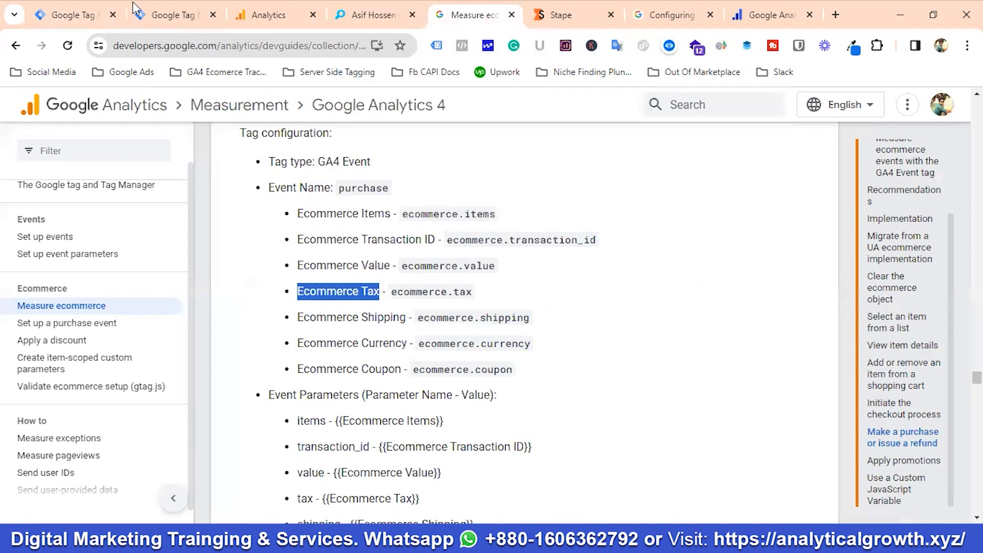
left_click(66, 4)
left_click(926, 341)
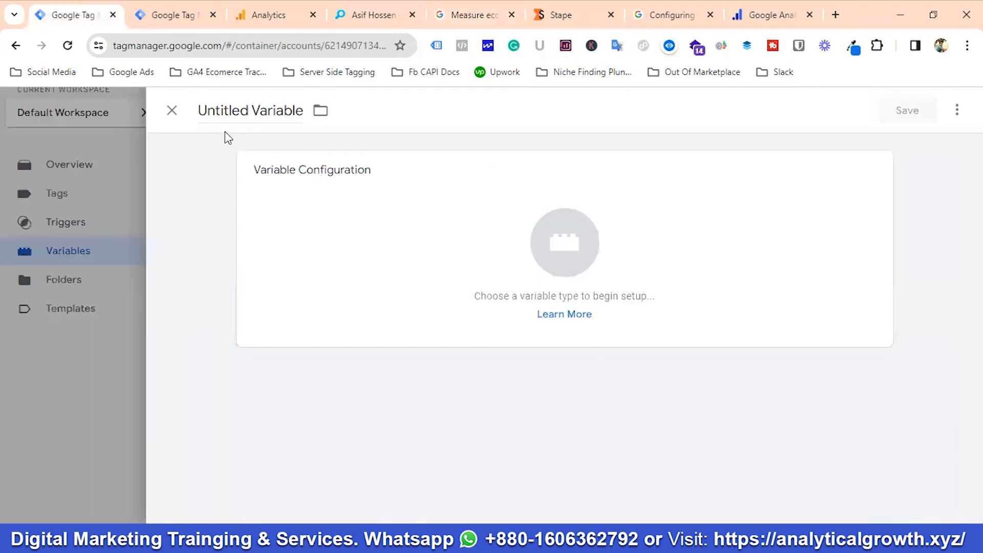
left_click(239, 113)
key("ctrl+v")
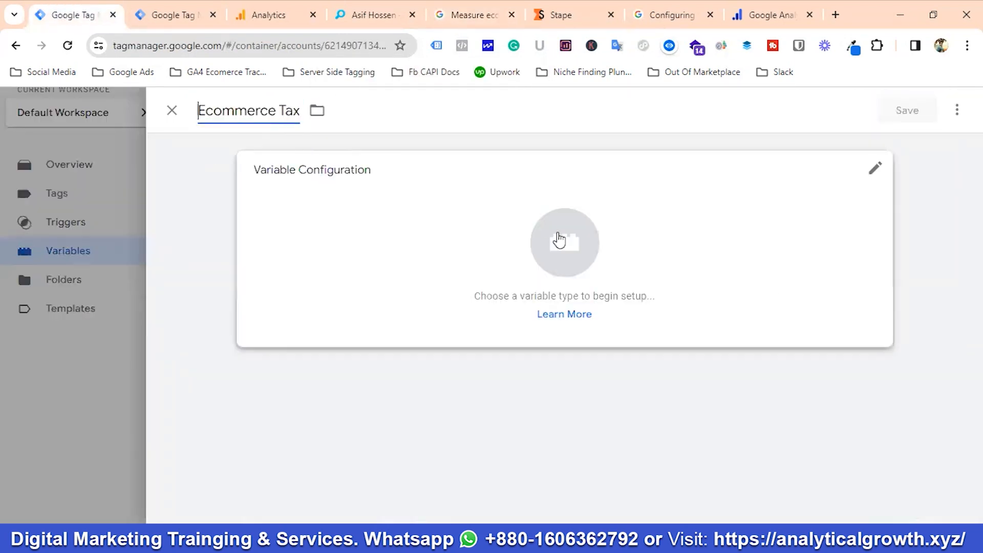
Step: Set the Ecommerce Tax variable's type to Data Layer Variable
left_click(564, 241)
scroll(706, 270, "down", 1)
scroll(706, 270, "down", 3)
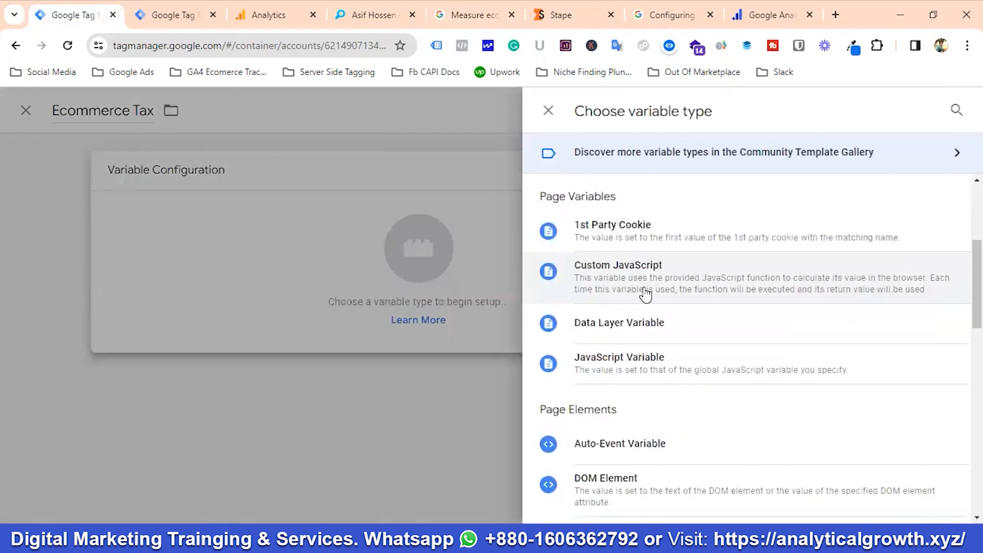
left_click(634, 324)
Step: Set the Data Layer Variable Name to ecommerce.tax, copied from the guide, and save the Ecommerce Tax variable
left_click(335, 315)
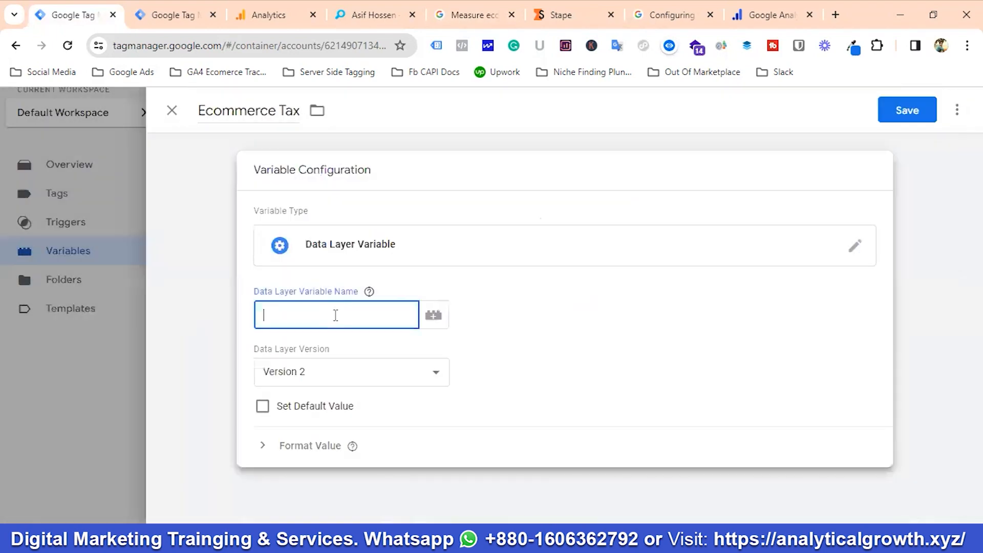
left_click(470, 16)
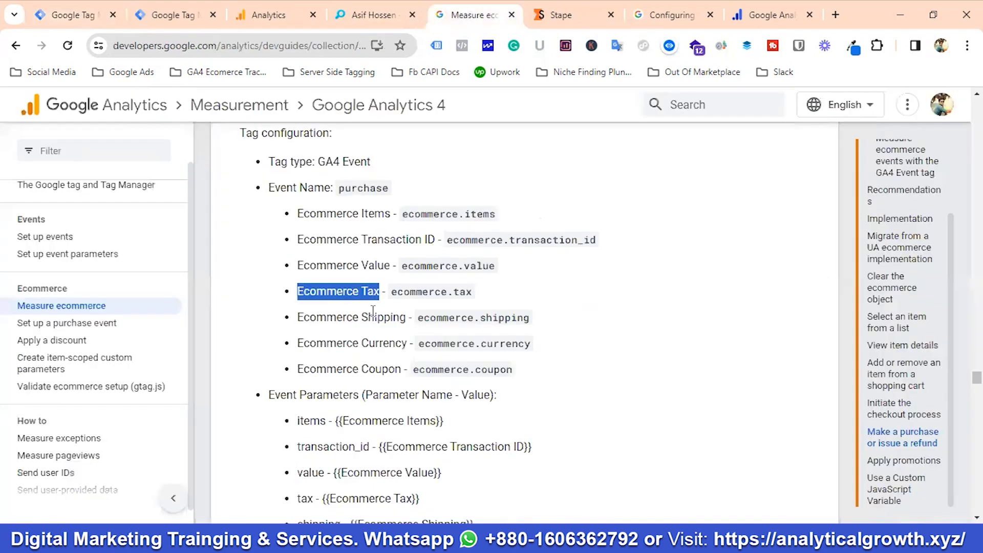
left_click_drag(390, 293, 478, 307)
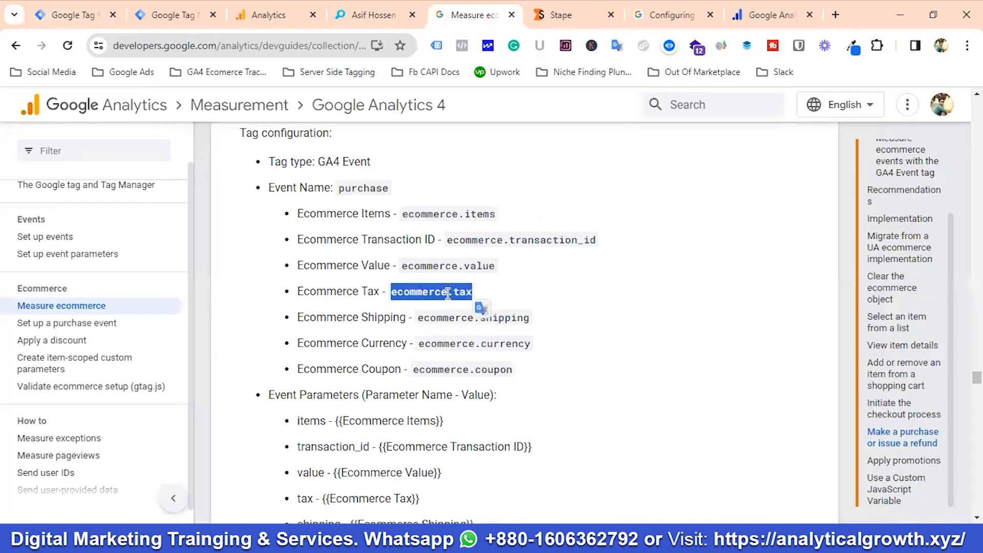
right_click(478, 307)
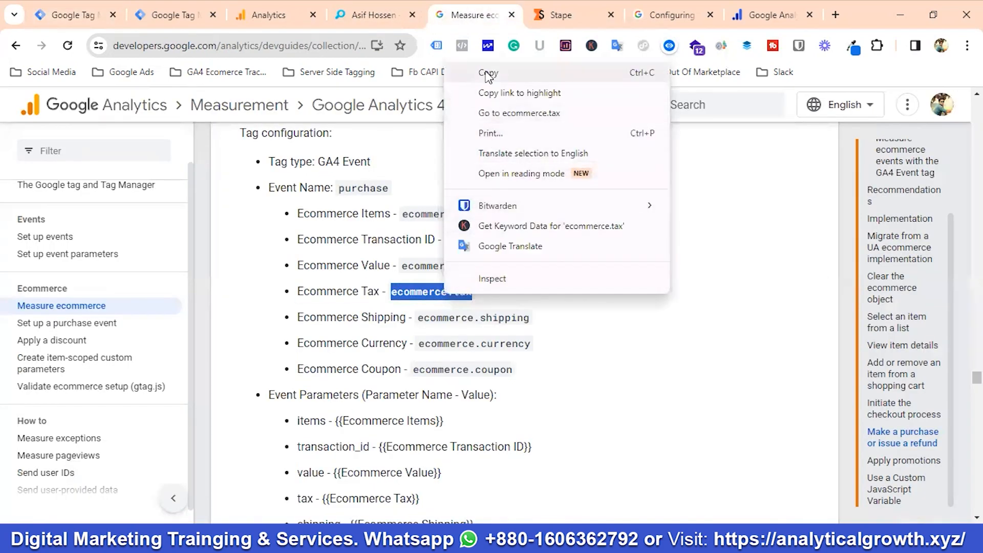
left_click(58, 9)
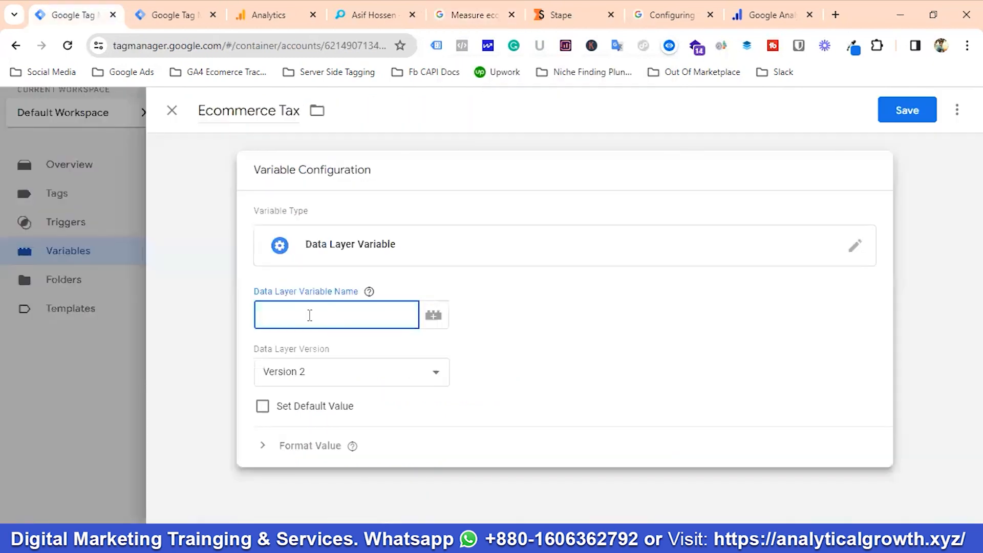
key("ctrl+v")
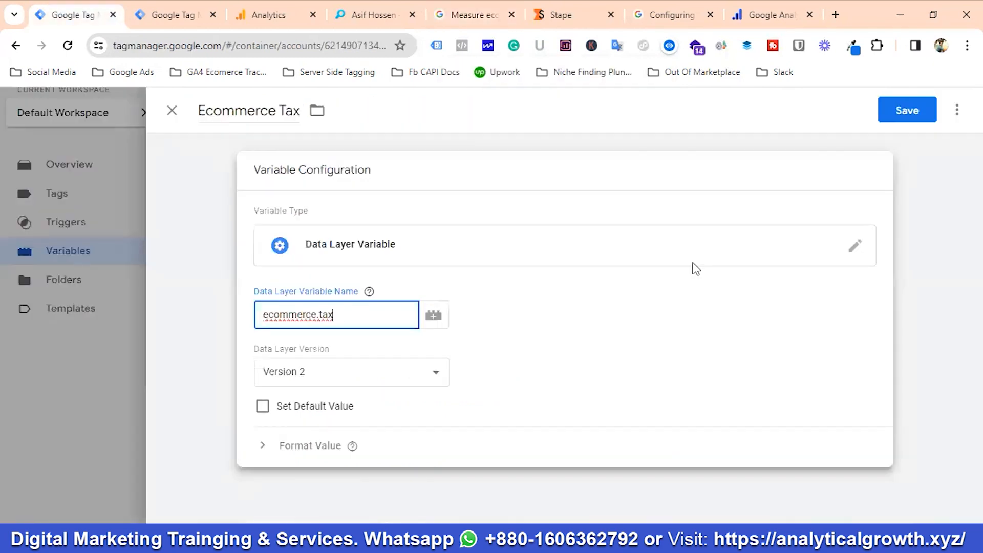
left_click(900, 112)
Step: Create another user-defined variable in the web container, naming it Ecommerce Shipping as copied from the guide
left_click(478, 15)
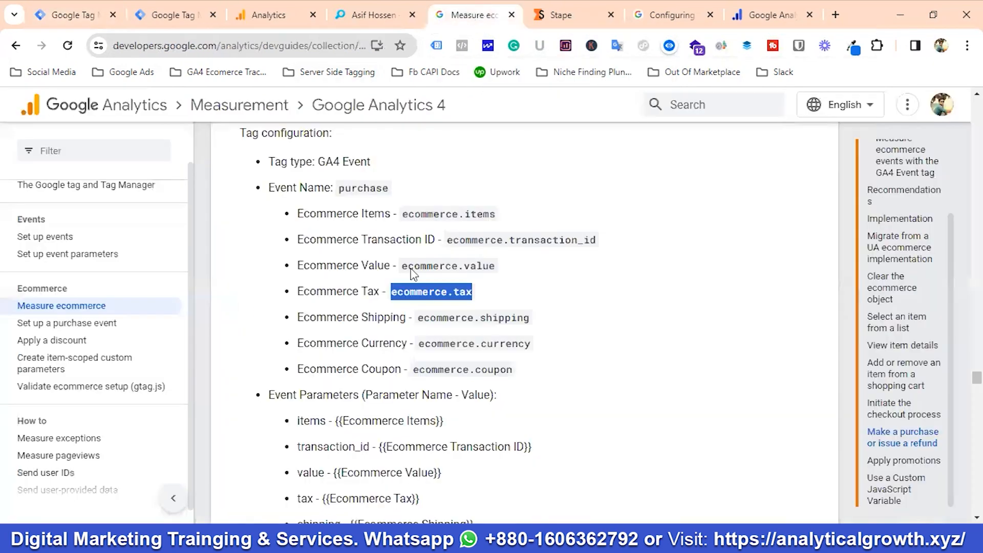
left_click_drag(409, 319, 287, 330)
right_click(352, 321)
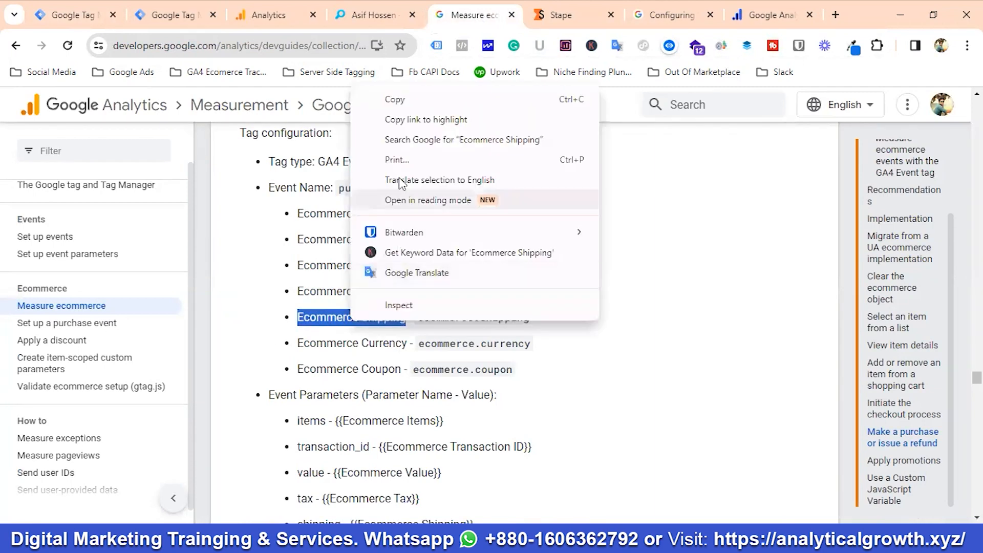
left_click(394, 100)
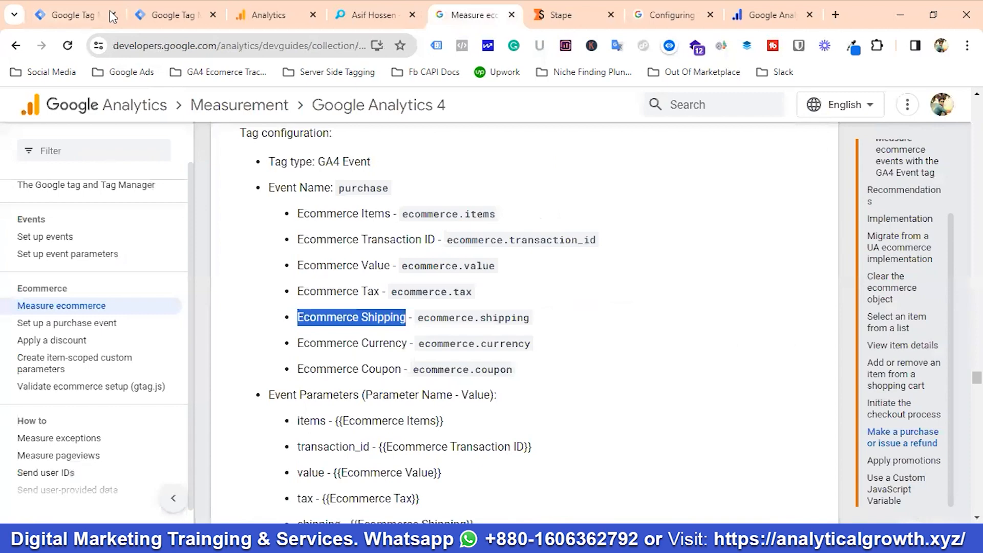
left_click(50, 9)
left_click(913, 331)
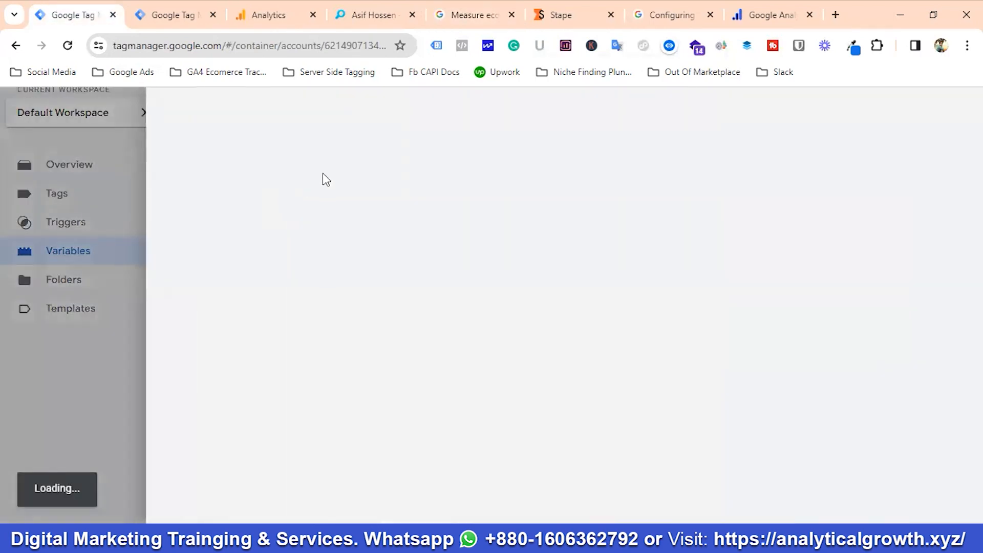
left_click(253, 109)
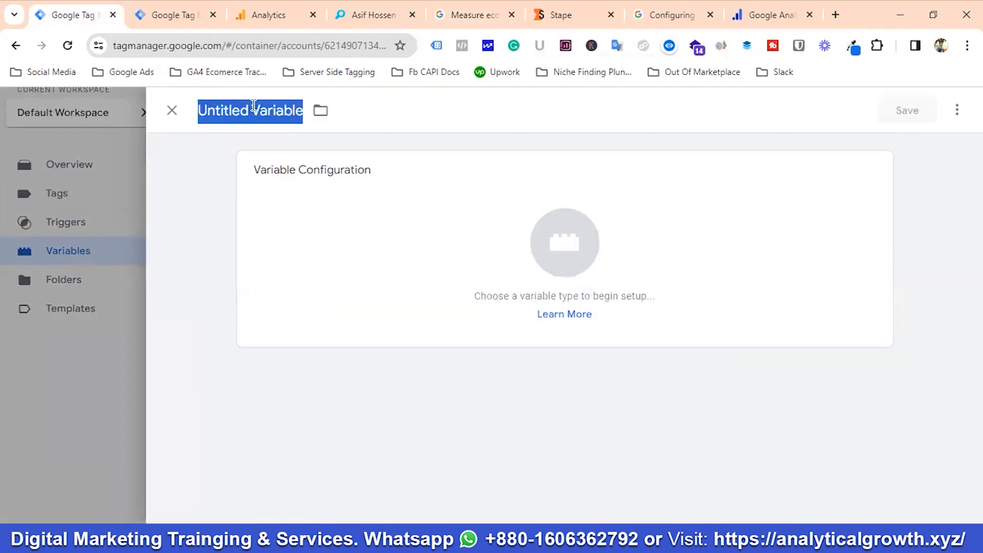
key("ctrl+v")
Step: Set the Ecommerce Shipping variable's type to Data Layer Variable
left_click(583, 265)
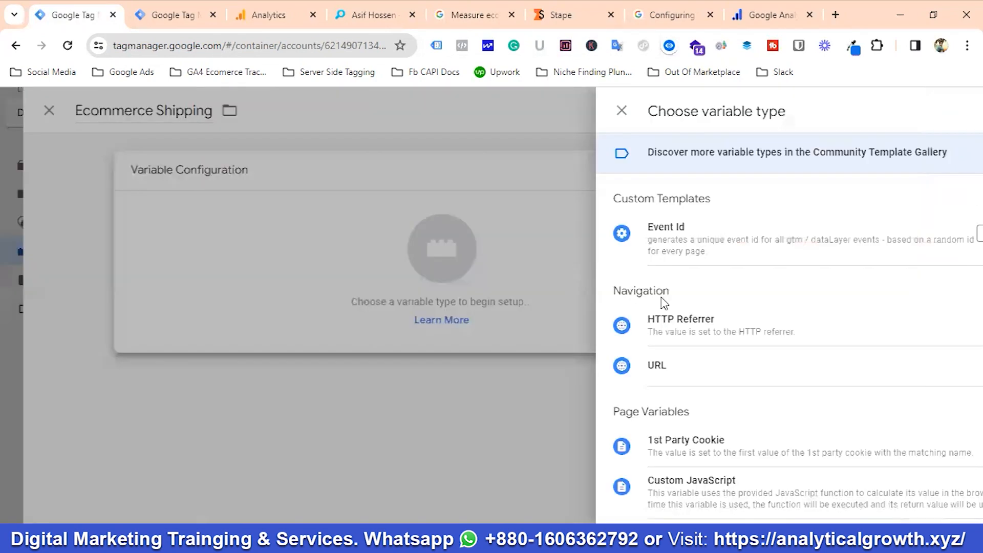
scroll(680, 317, "down", 2)
left_click(628, 399)
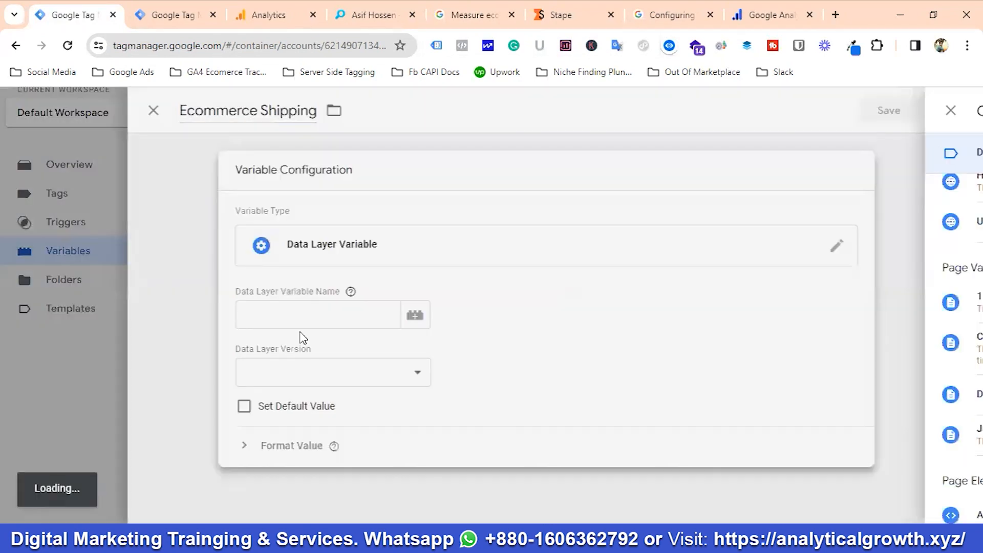
Step: Set the Data Layer Variable Name to ecommerce.shipping, copied from the guide, and save the Ecommerce Shipping variable
left_click(479, 15)
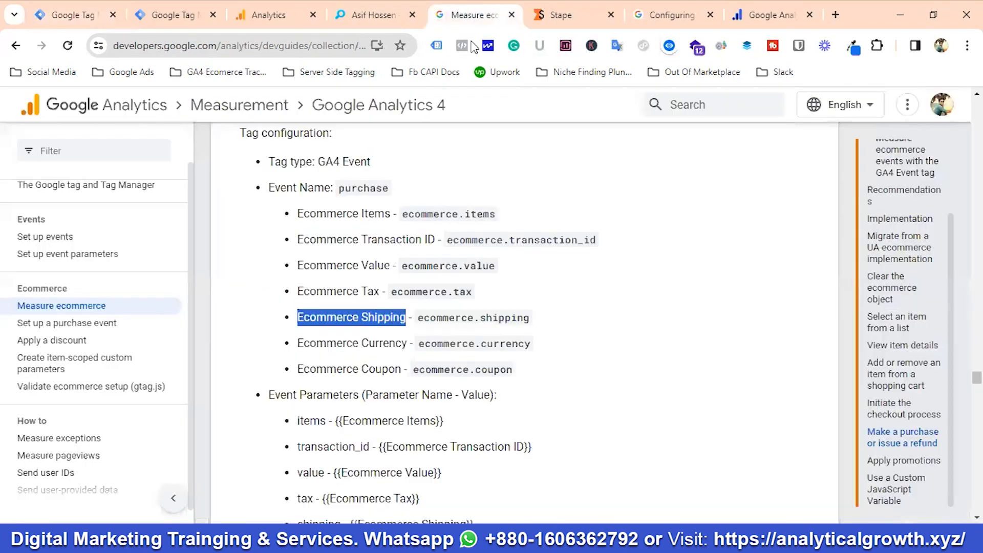
left_click_drag(418, 319, 531, 319)
right_click(498, 318)
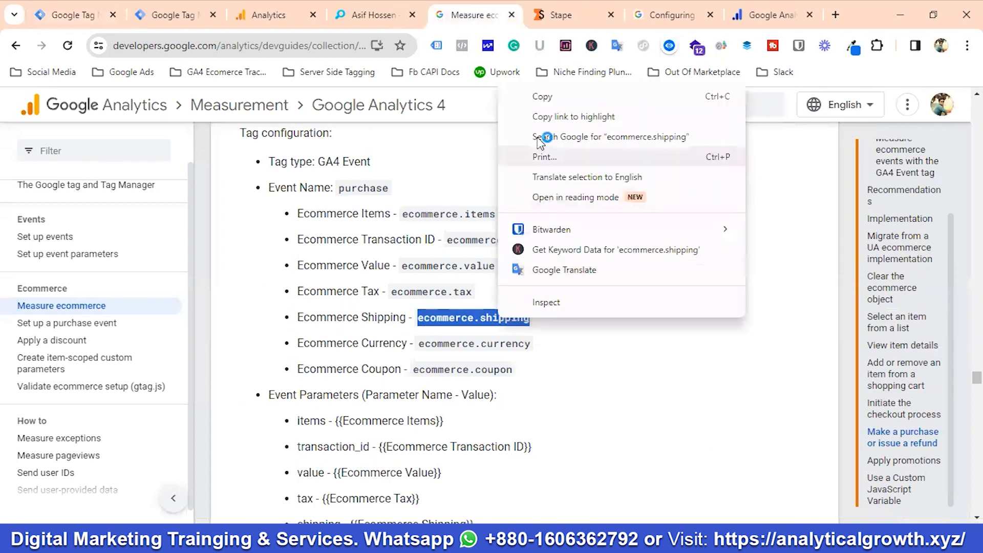
left_click(543, 97)
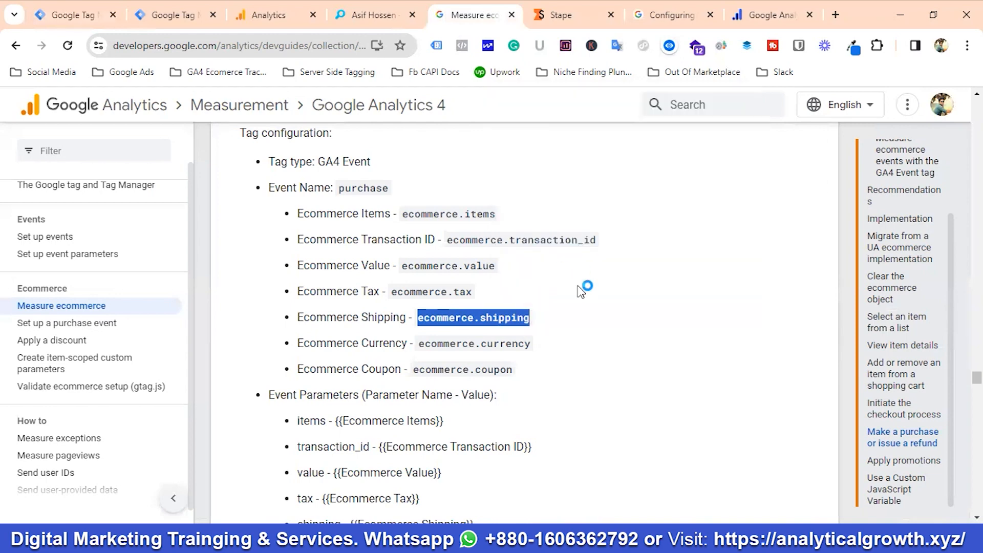
left_click(86, 13)
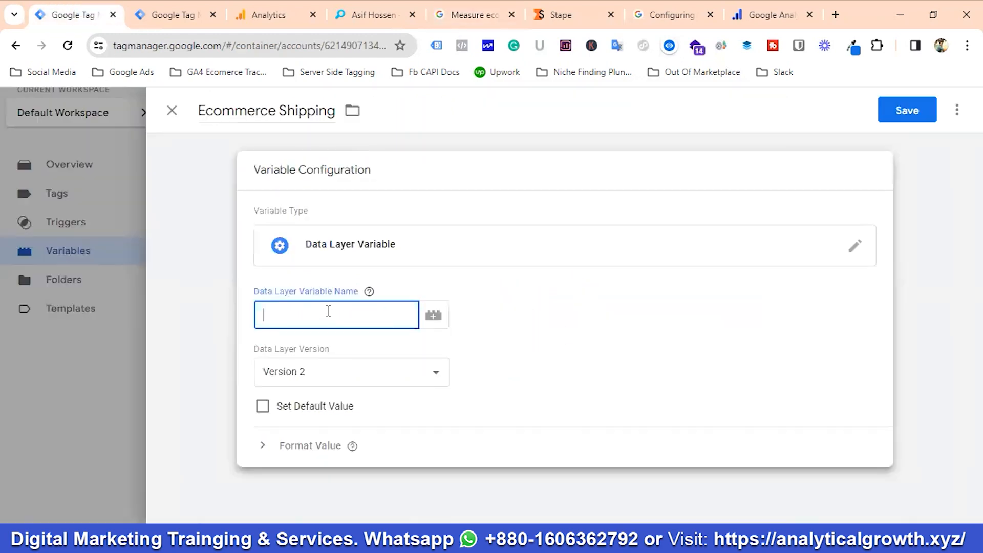
key("ctrl+v")
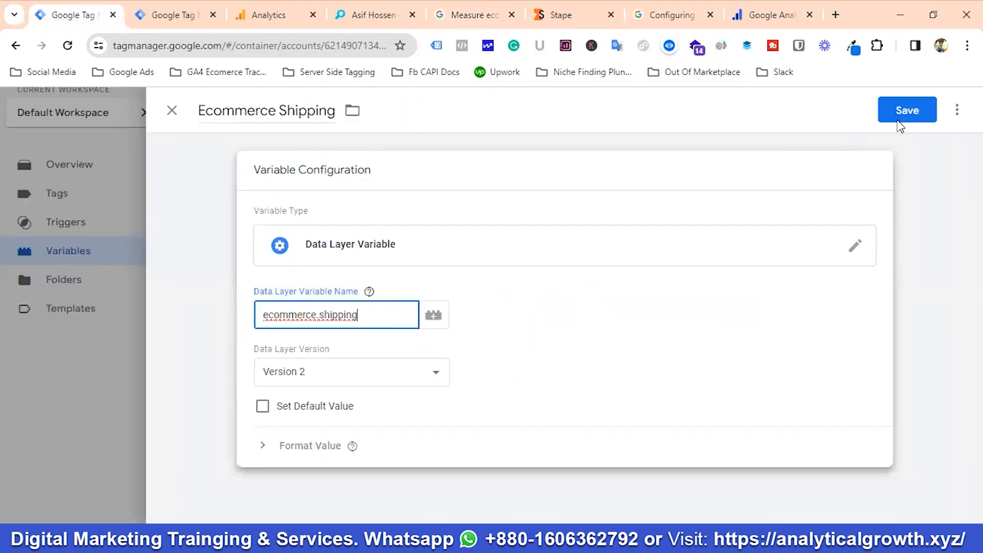
left_click(911, 116)
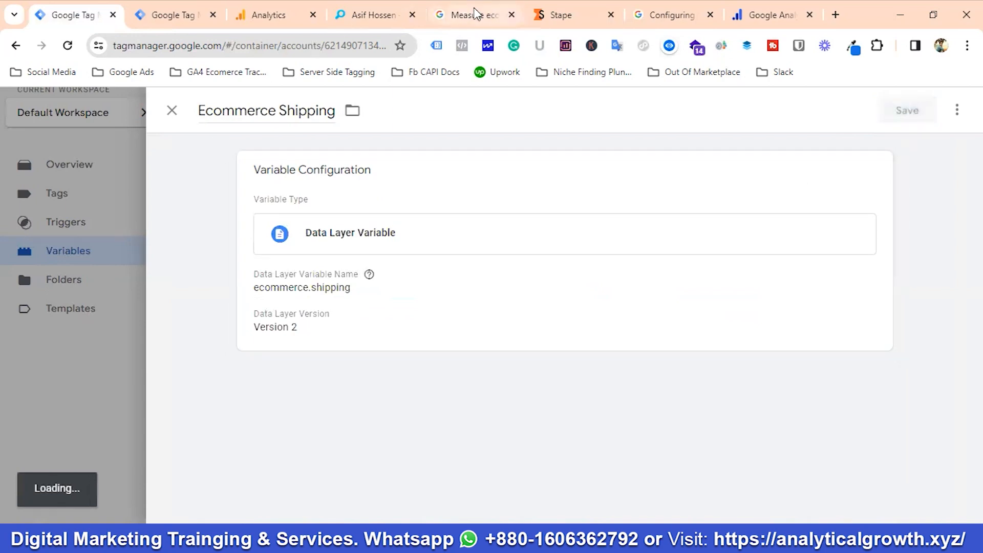
Step: Create another user-defined variable in the web container, naming it Ecommerce Currency as copied from the guide
left_click(474, 15)
scroll(407, 328, "down", 1)
left_click_drag(409, 269, 296, 271)
right_click(315, 270)
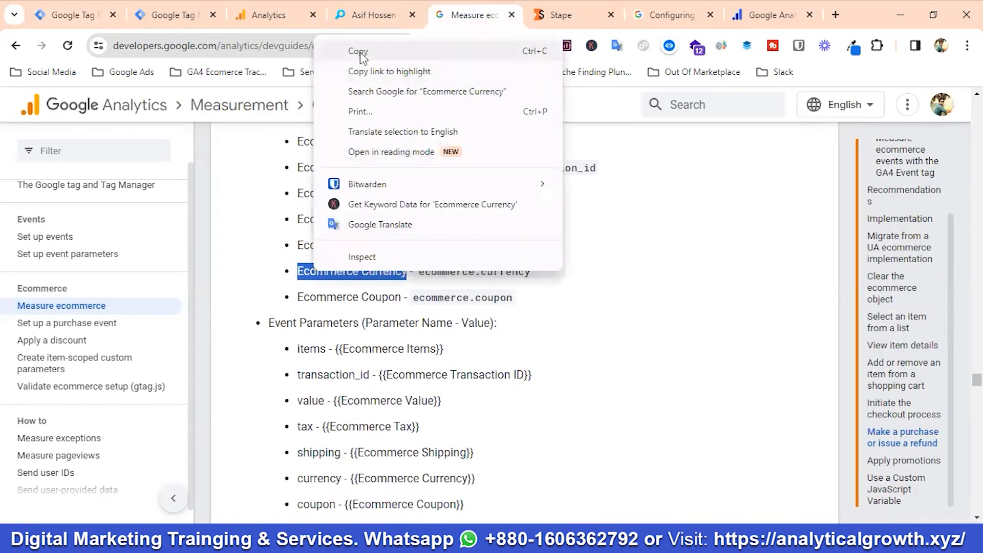
left_click(361, 53)
left_click(81, 10)
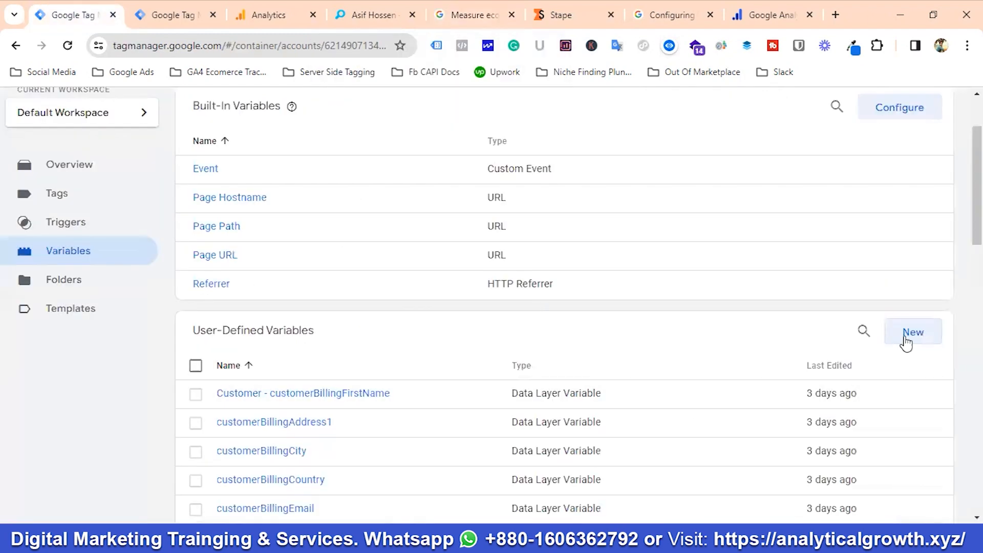
left_click(913, 332)
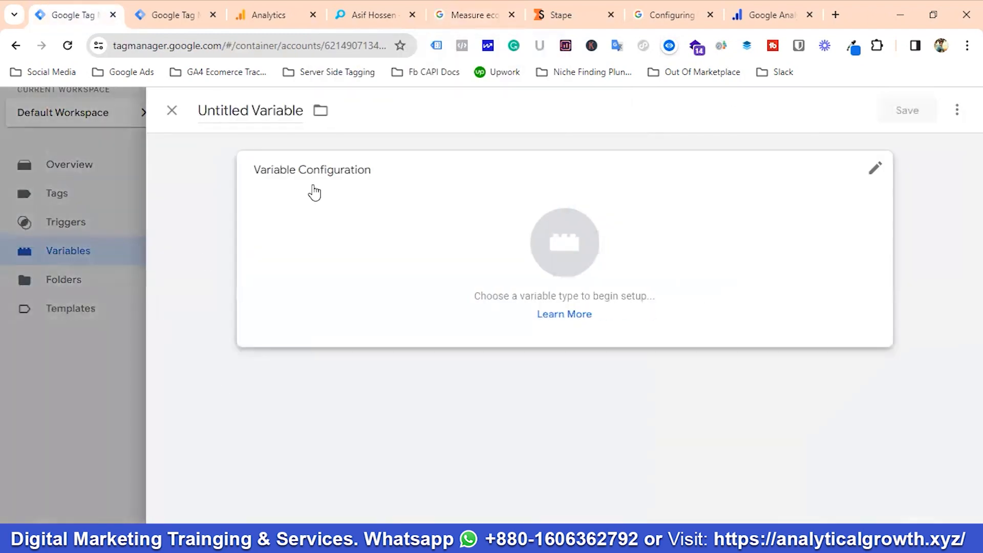
left_click(235, 116)
key("ctrl+v")
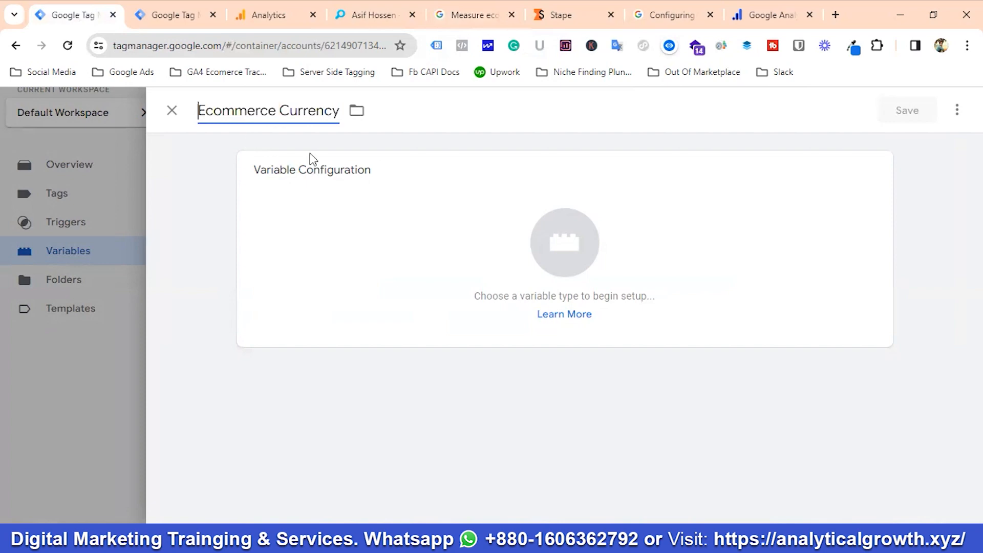
Step: Set the Ecommerce Currency variable's type to Data Layer Variable
left_click(544, 246)
scroll(676, 363, "down", 1)
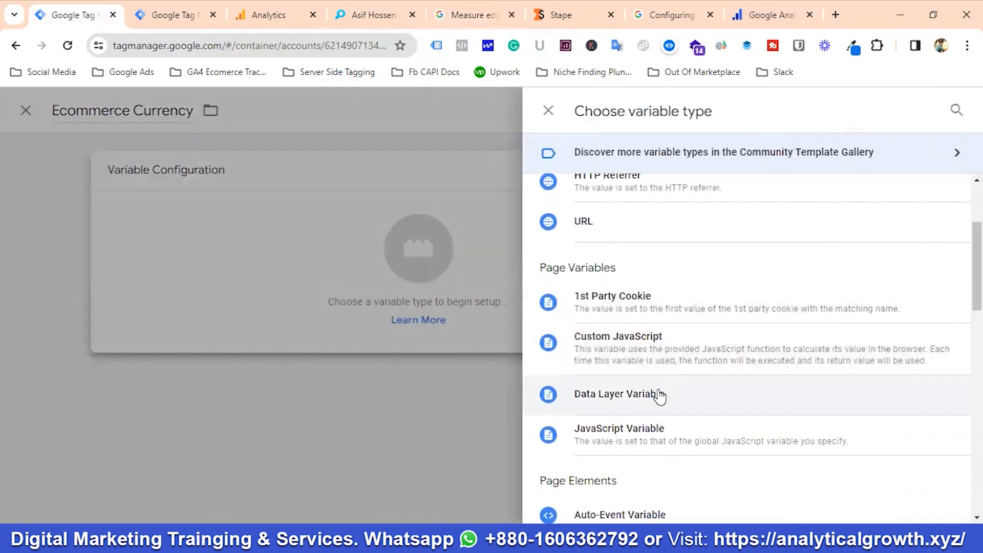
left_click(650, 404)
Step: Set the Data Layer Variable Name to ecommerce.currency, copied from the guide, and save the Ecommerce Currency variable
left_click(317, 323)
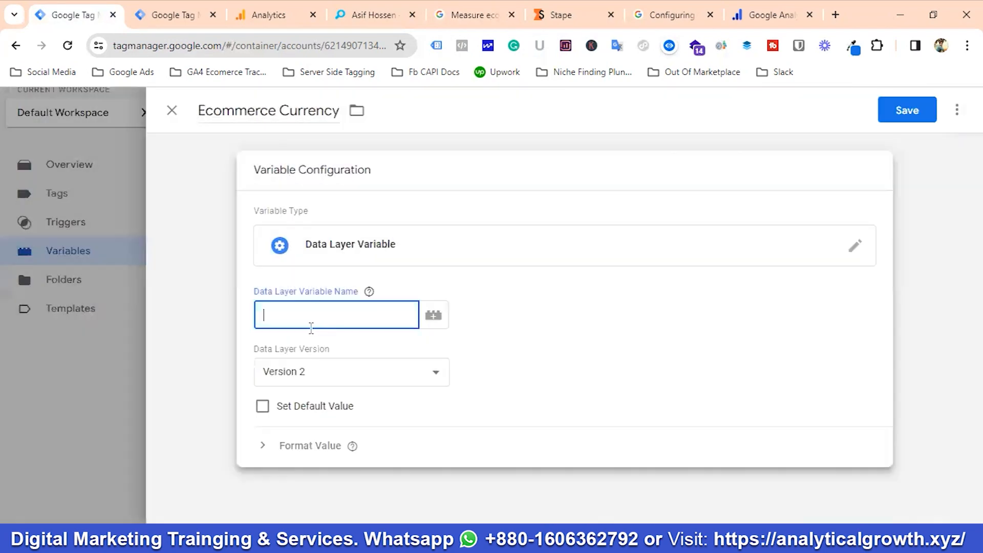
left_click(480, 6)
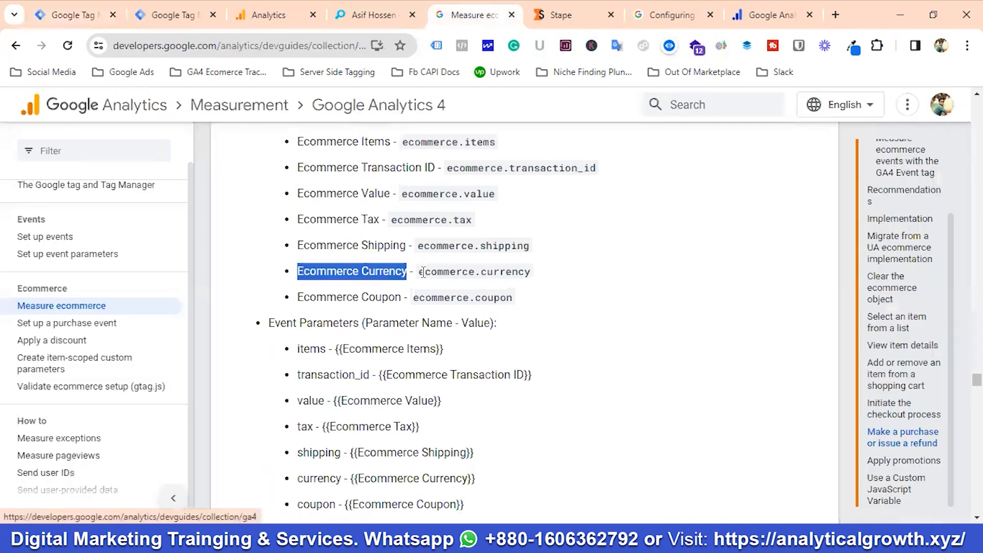
left_click_drag(420, 272, 549, 275)
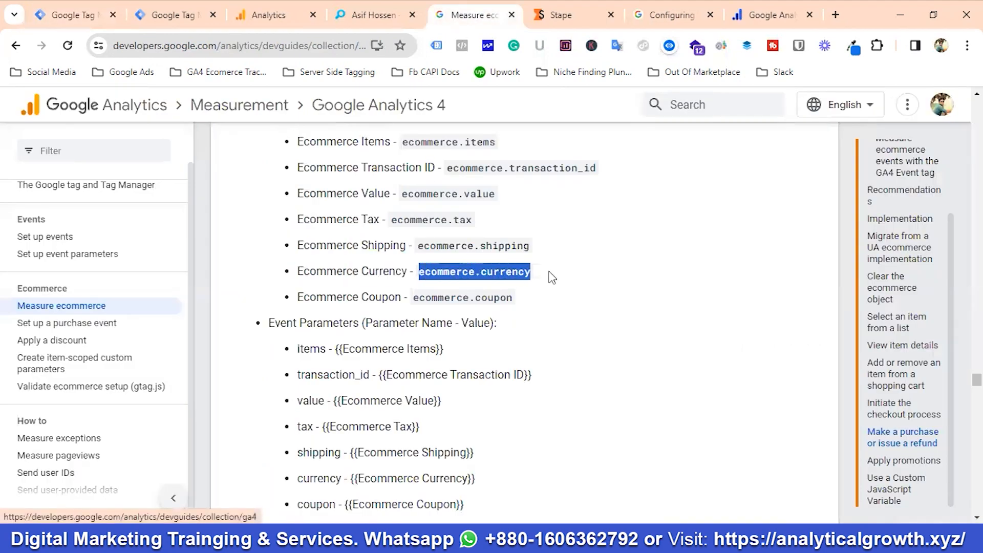
right_click(505, 269)
left_click(549, 54)
left_click(77, 16)
left_click(310, 319)
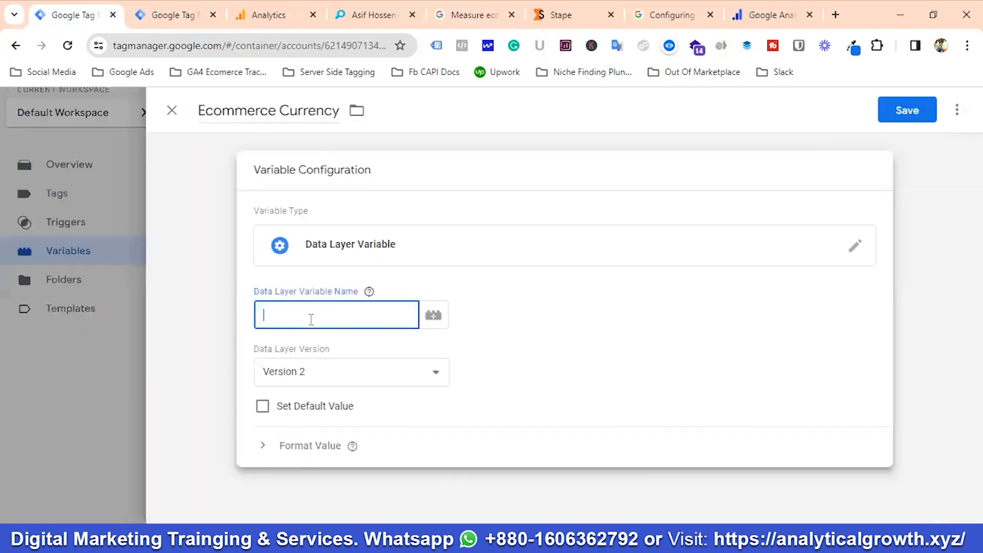
key("ctrl+v")
left_click(907, 110)
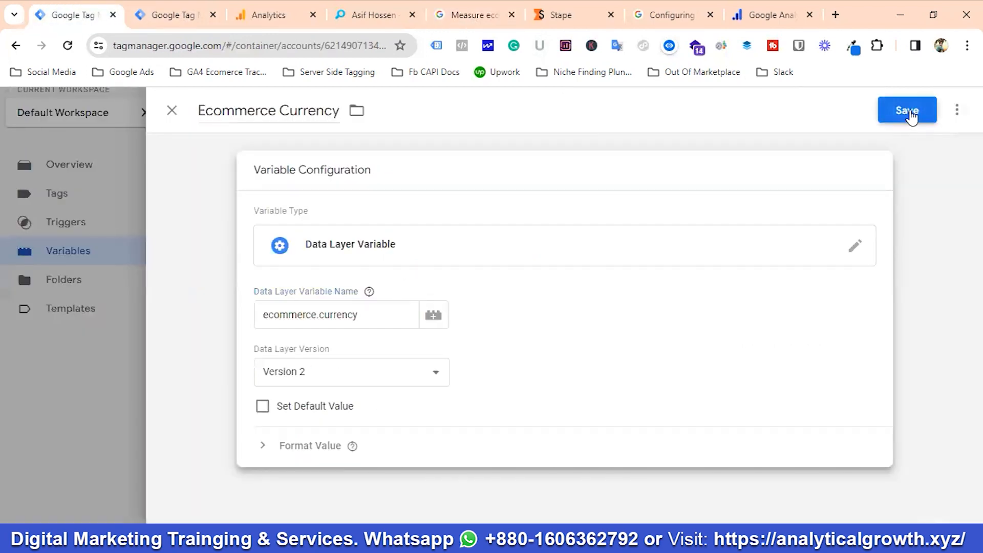
Step: Copy the variable name Ecommerce Coupon from the purchase event's data layer variable list in the guide
left_click(475, 15)
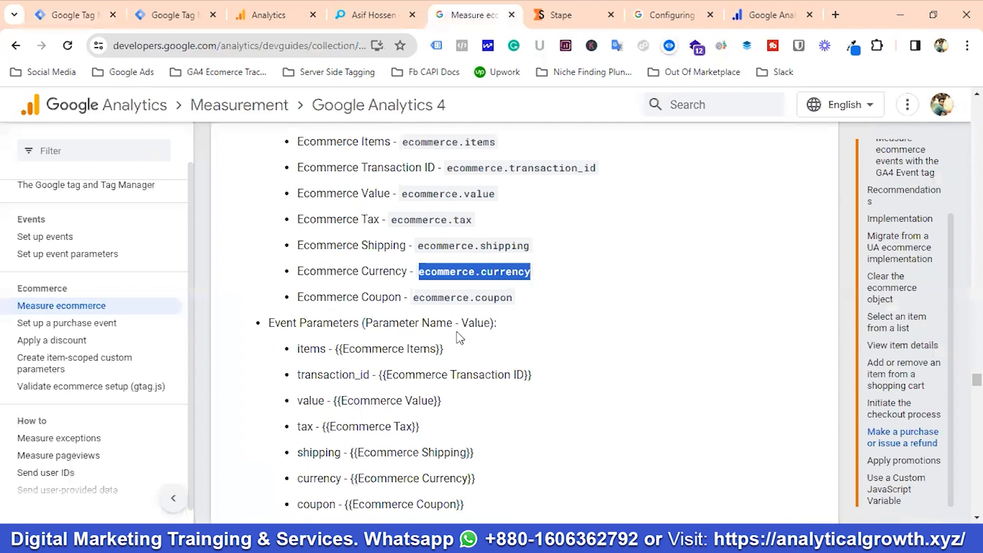
left_click_drag(400, 302, 288, 301)
left_click(376, 302)
left_click_drag(371, 298, 294, 297)
left_click(314, 309)
double_click(325, 298)
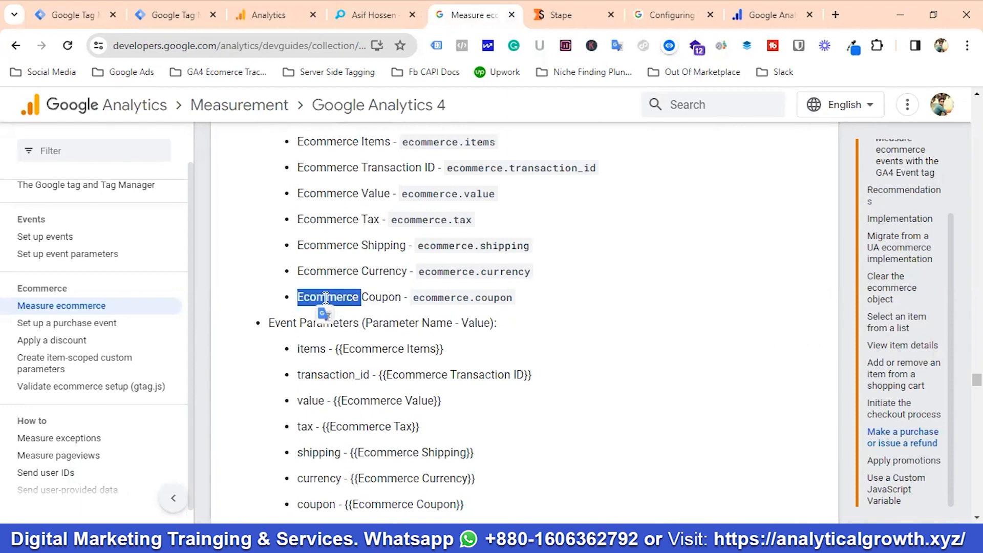
left_click(405, 302)
left_click_drag(404, 298, 298, 298)
left_click(300, 298)
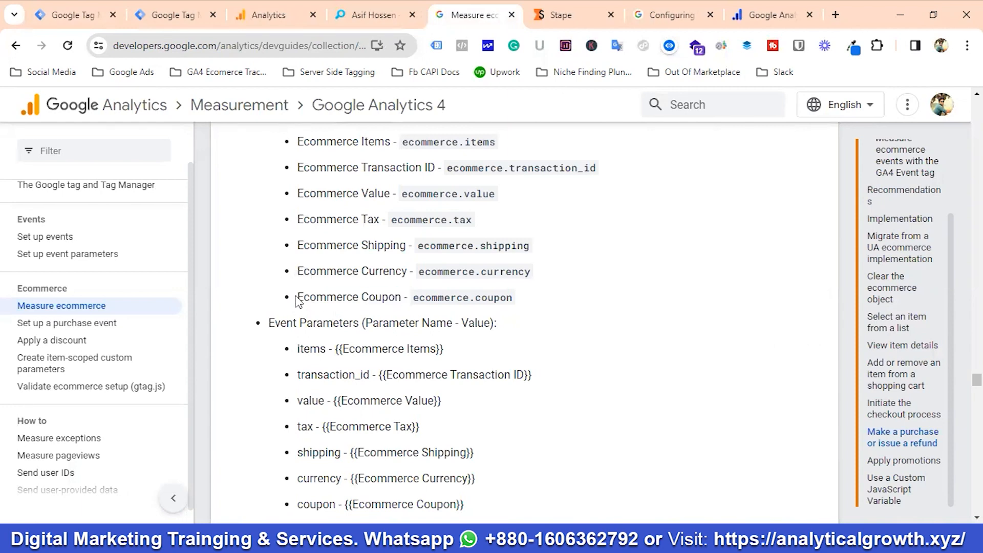
left_click_drag(300, 298, 401, 297)
left_click(403, 298)
left_click(309, 301)
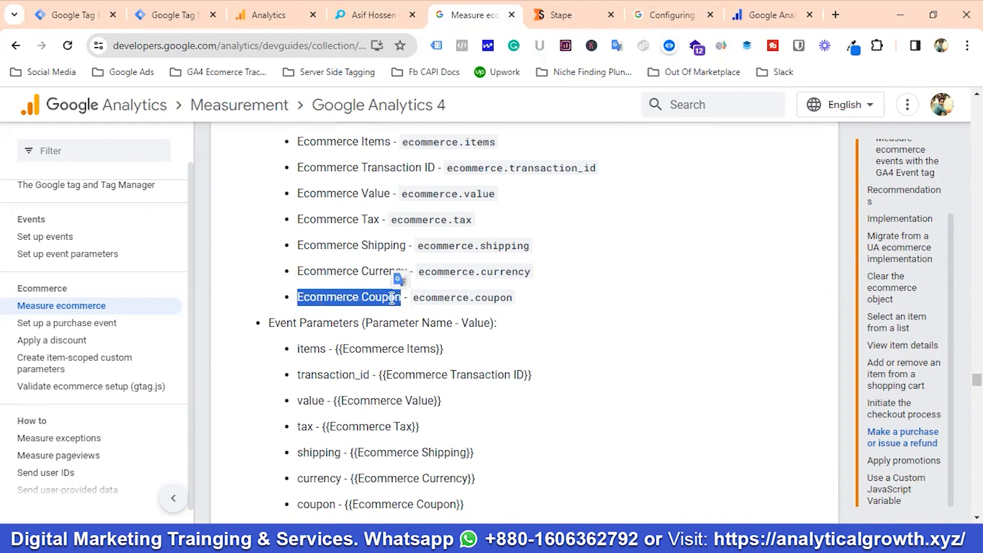
right_click(392, 298)
left_click(432, 74)
Step: Create another user-defined variable in the web container and name it Ecommerce Coupon
left_click(78, 7)
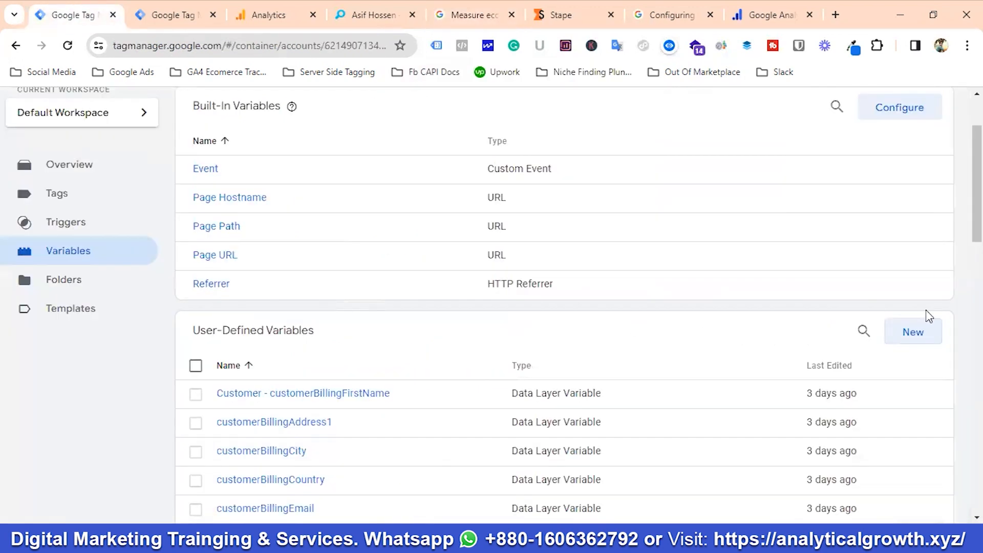
left_click(917, 340)
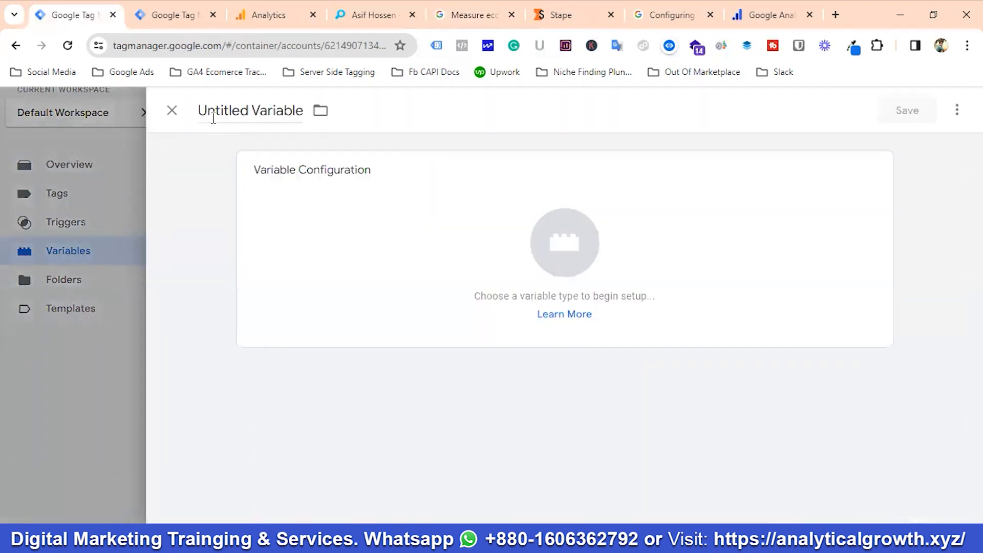
triple_click(245, 117)
type("Ecommerce Coupon")
Step: Open the variable type choices for Ecommerce Coupon and copy ecommerce.coupon from the guide
left_click(527, 245)
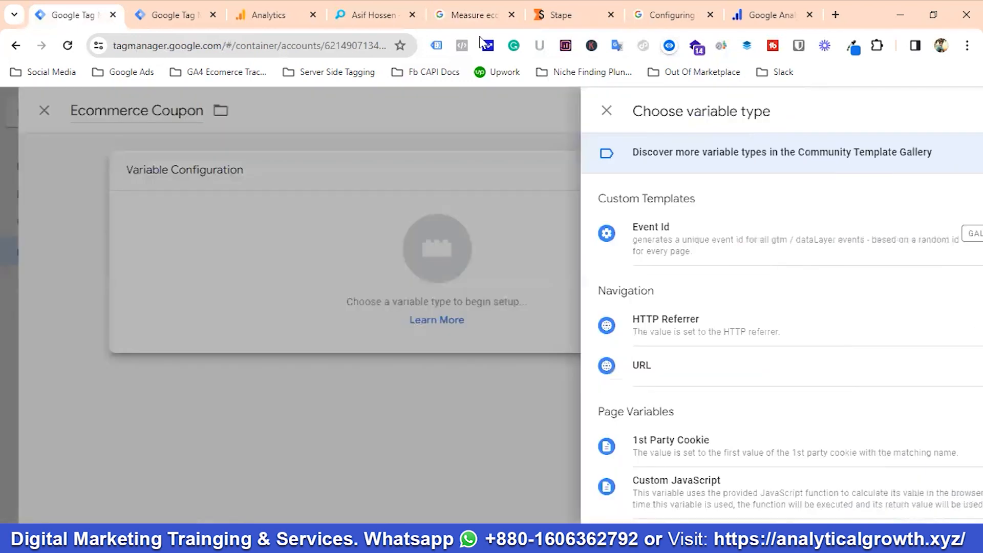
left_click(473, 15)
left_click_drag(414, 298, 517, 310)
right_click(503, 297)
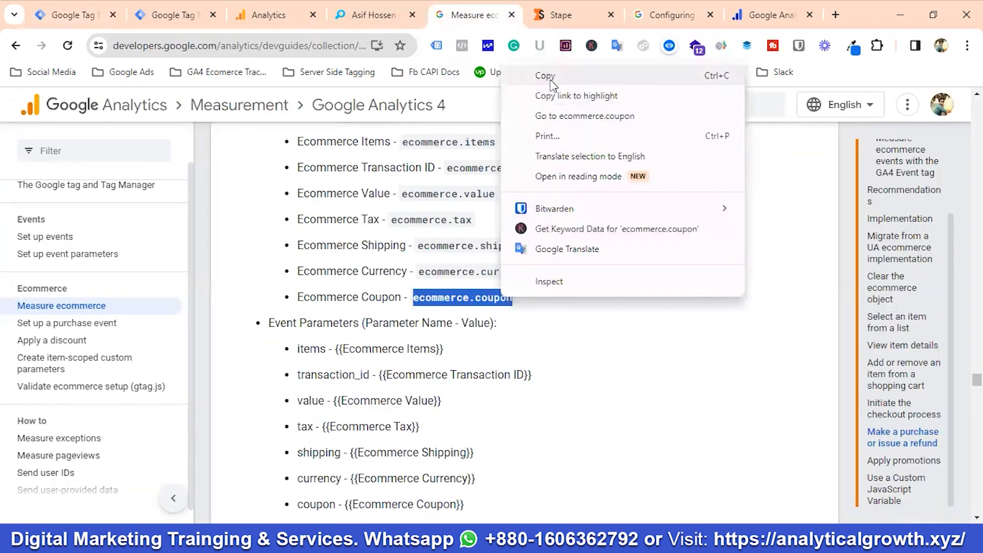
left_click(546, 77)
Step: Return to the web container and set the Ecommerce Coupon variable's type to Data Layer Variable
left_click(169, 15)
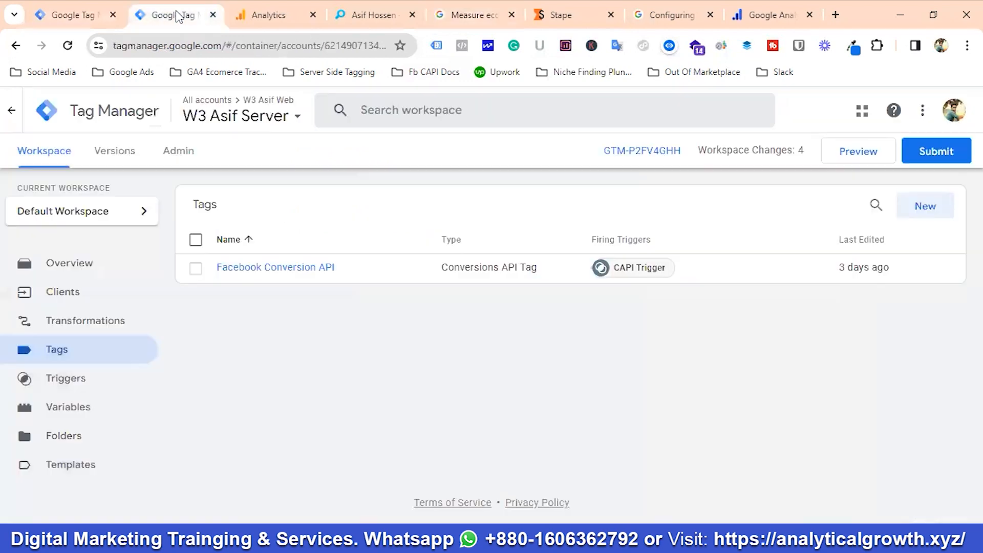
left_click(72, 15)
scroll(652, 394, "down", 4)
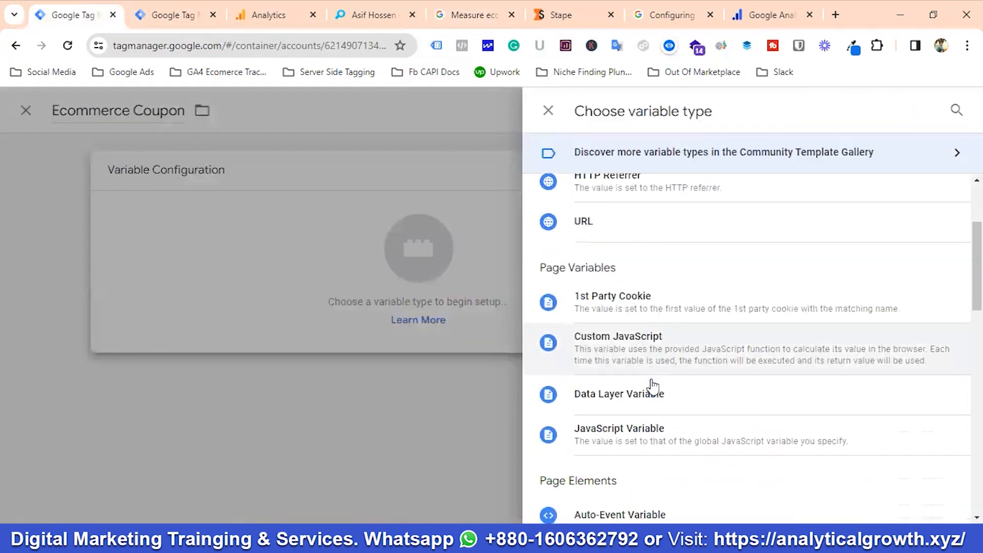
left_click(621, 324)
Step: Set the Data Layer Variable Name to the copied ecommerce.coupon and save the Ecommerce Coupon variable
left_click(334, 312)
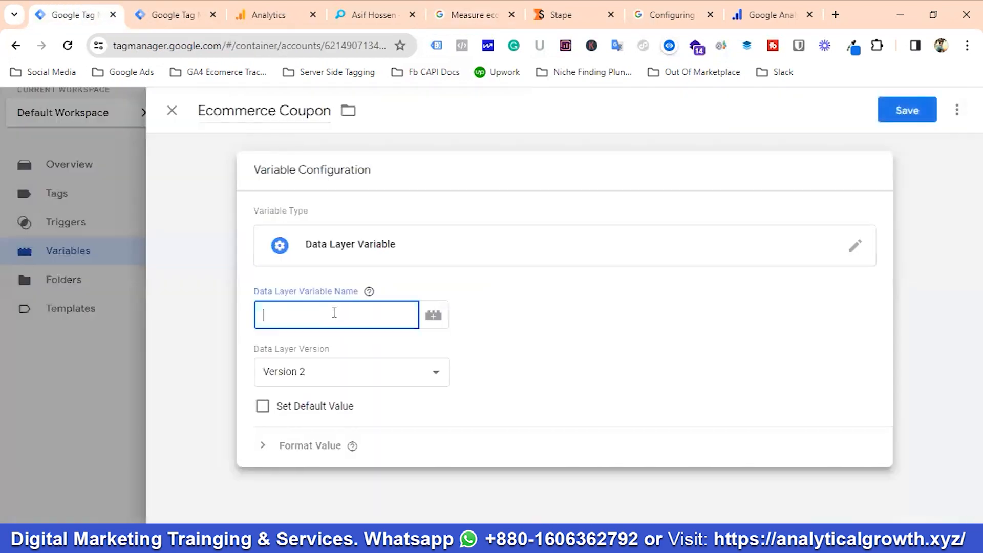
key("ctrl+v")
left_click(917, 115)
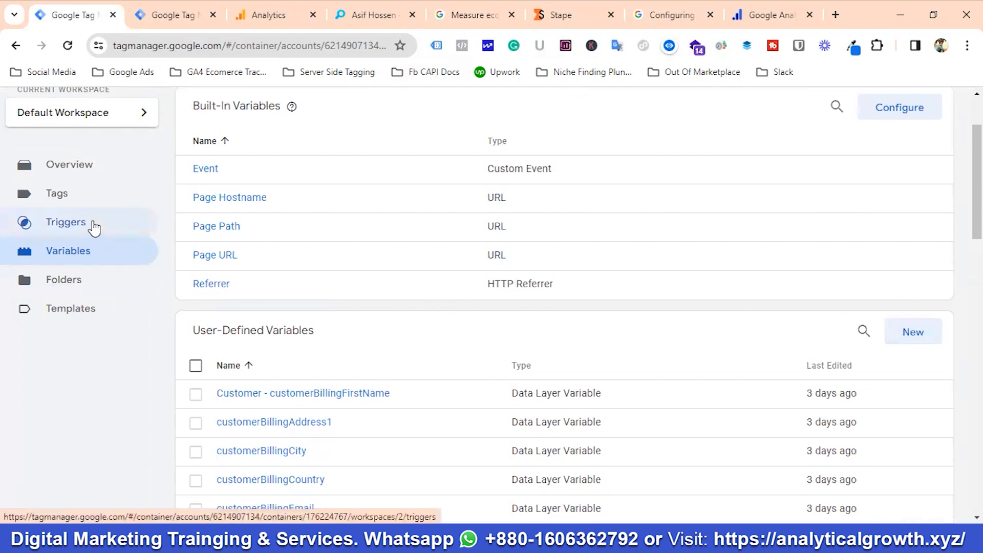
Step: Start a new trigger in the web container and copy the view_item_list event name from the guide's "Select an item from a list" section
left_click(94, 227)
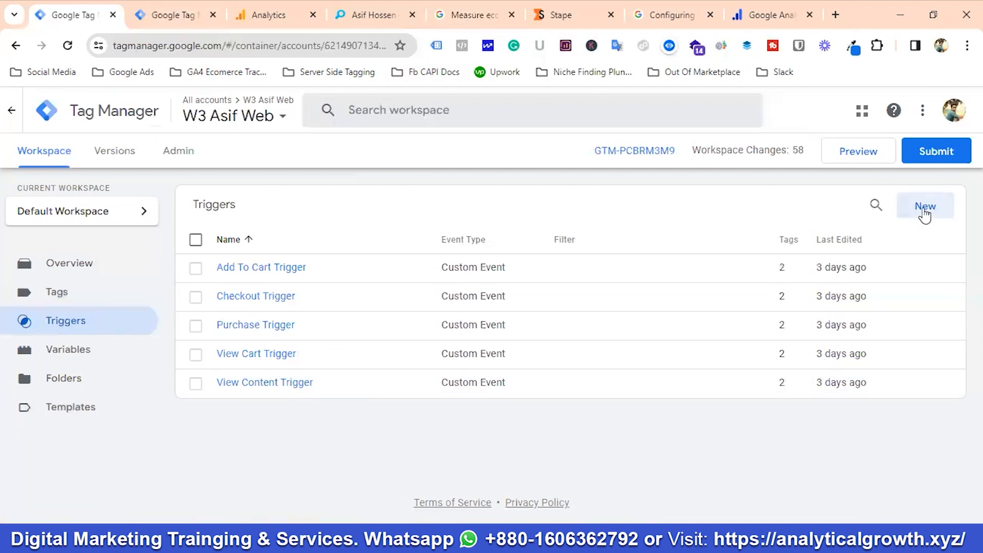
left_click(924, 211)
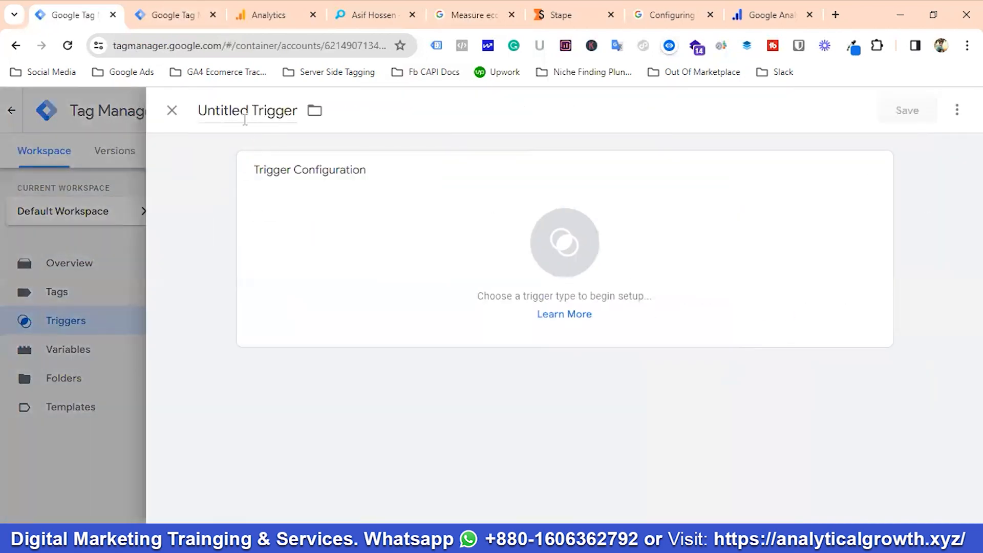
left_click(468, 14)
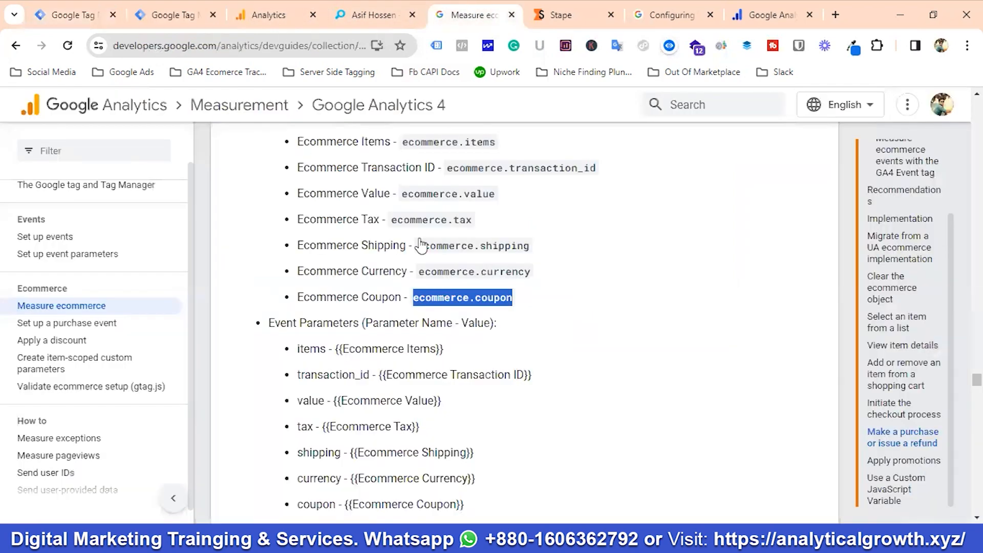
scroll(896, 342, "up", 2)
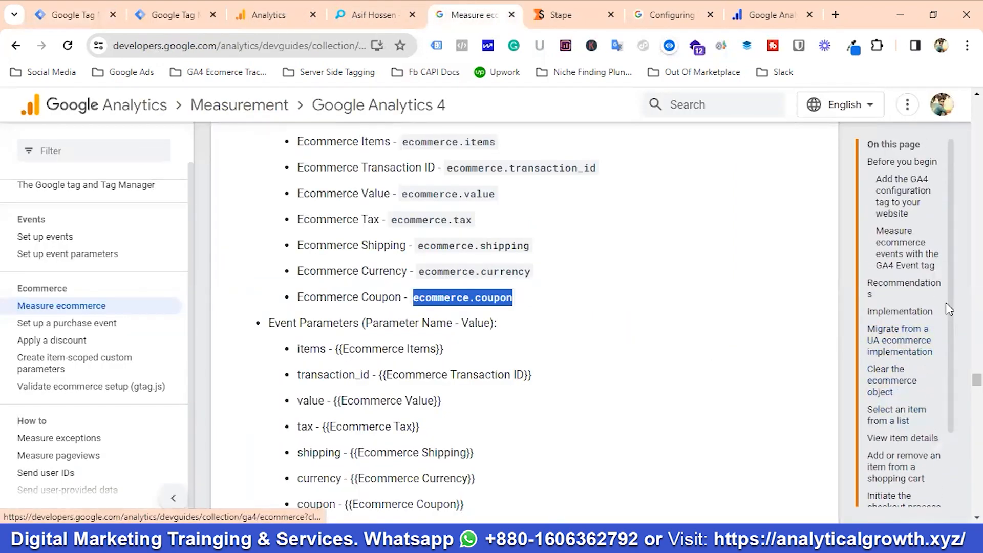
scroll(944, 305, "down", 2)
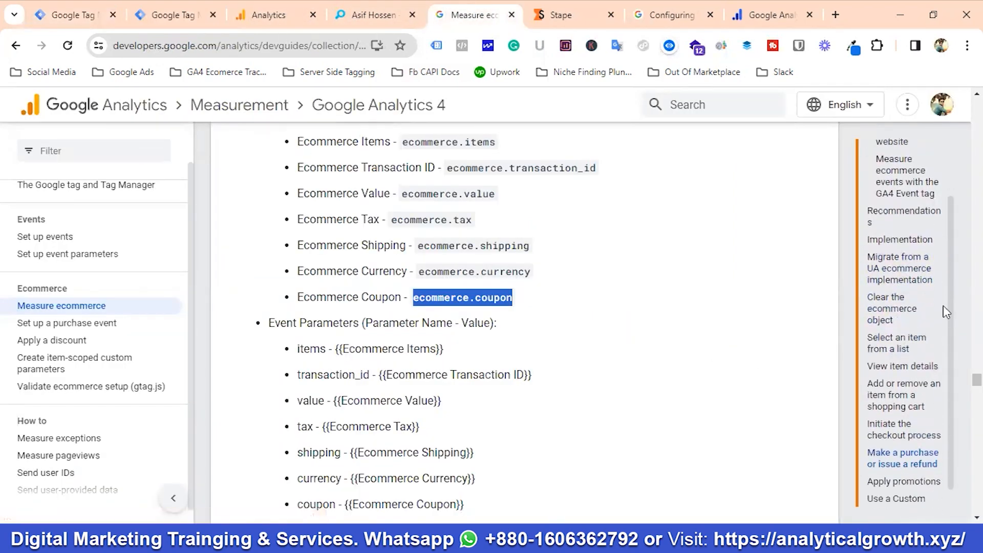
left_click(893, 338)
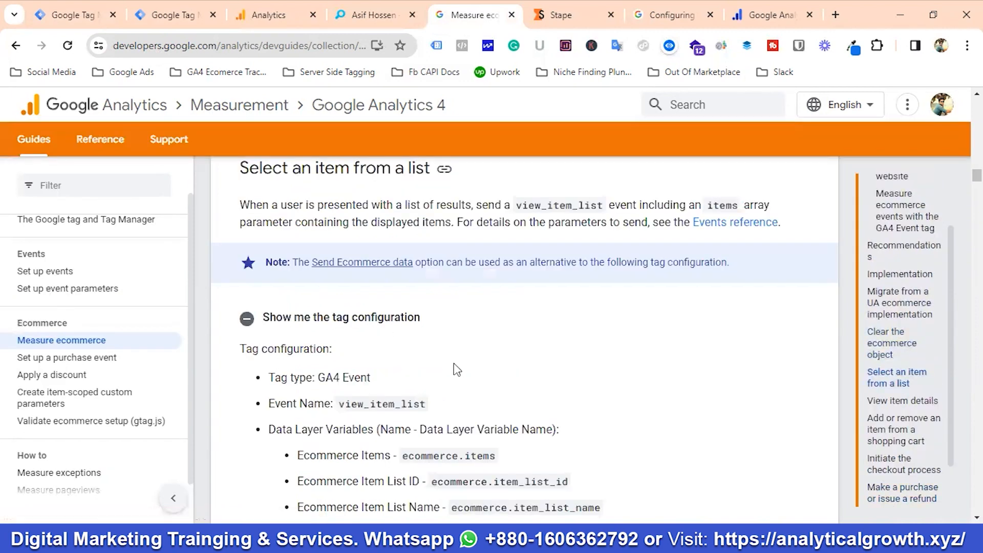
scroll(457, 368, "down", 2)
double_click(373, 333)
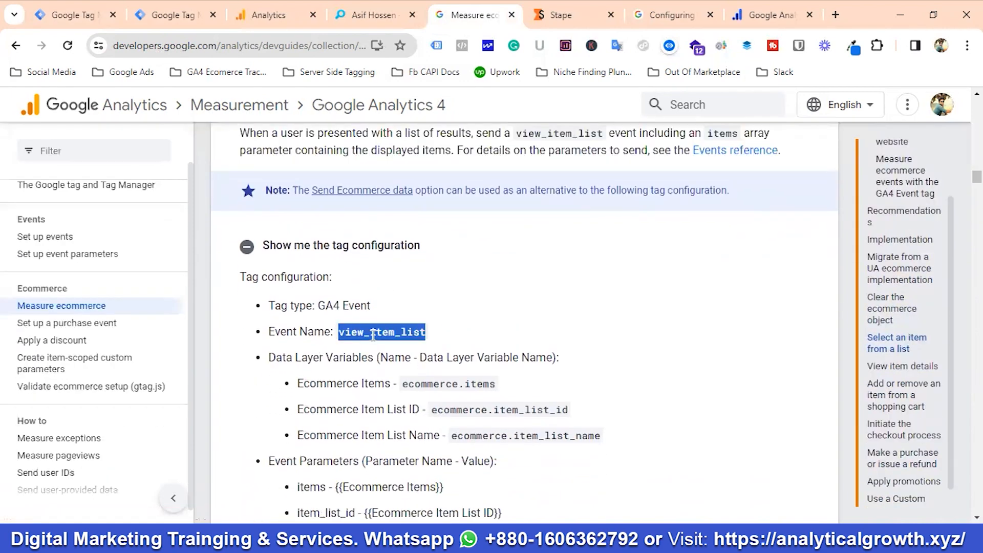
right_click(371, 335)
left_click(416, 115)
Step: Name the new trigger View Item List Trigger in the web container
left_click(71, 6)
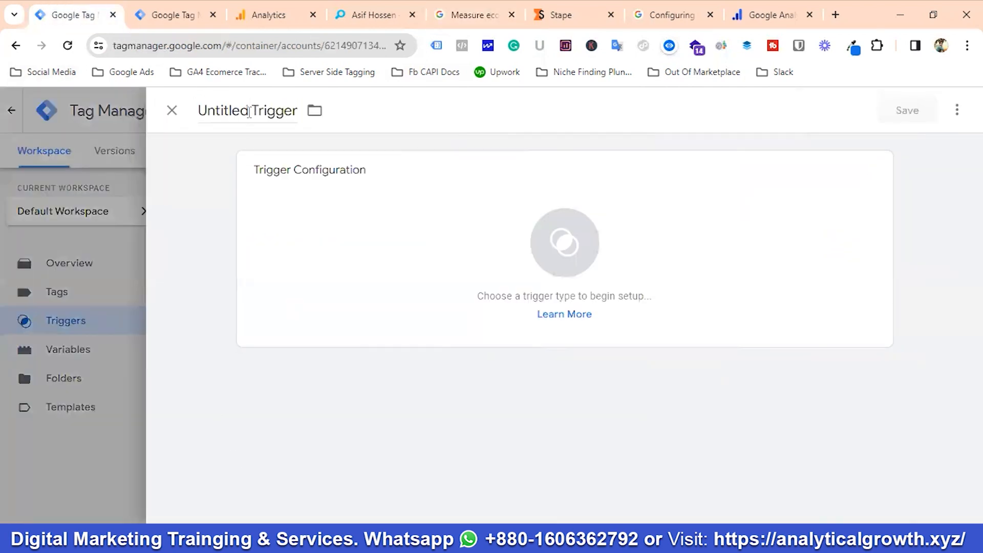
key("BackSpace")
key("BackSpace")
key("BackSpace")
key("BackSpace")
key("BackSpace")
key("BackSpace")
key("BackSpace")
key("BackSpace")
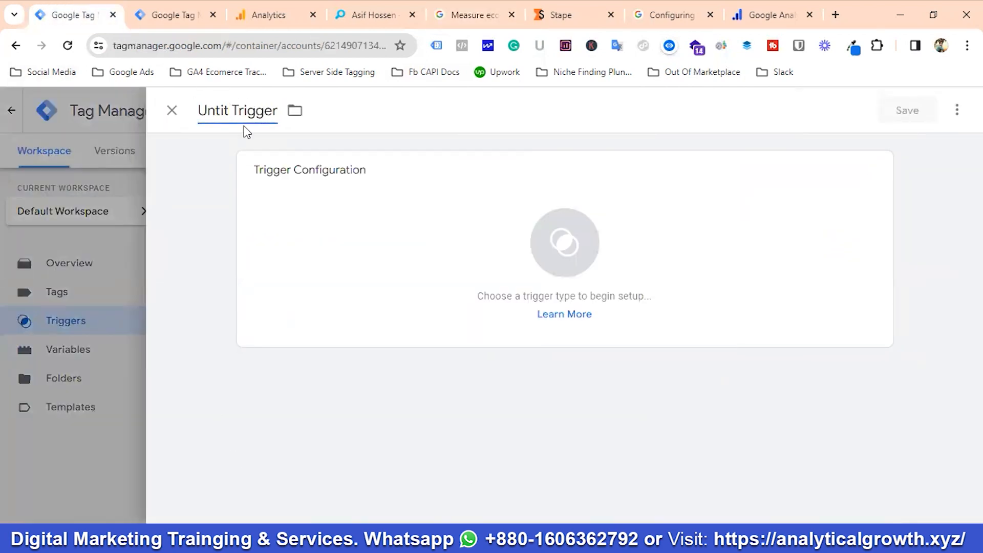
type("View It")
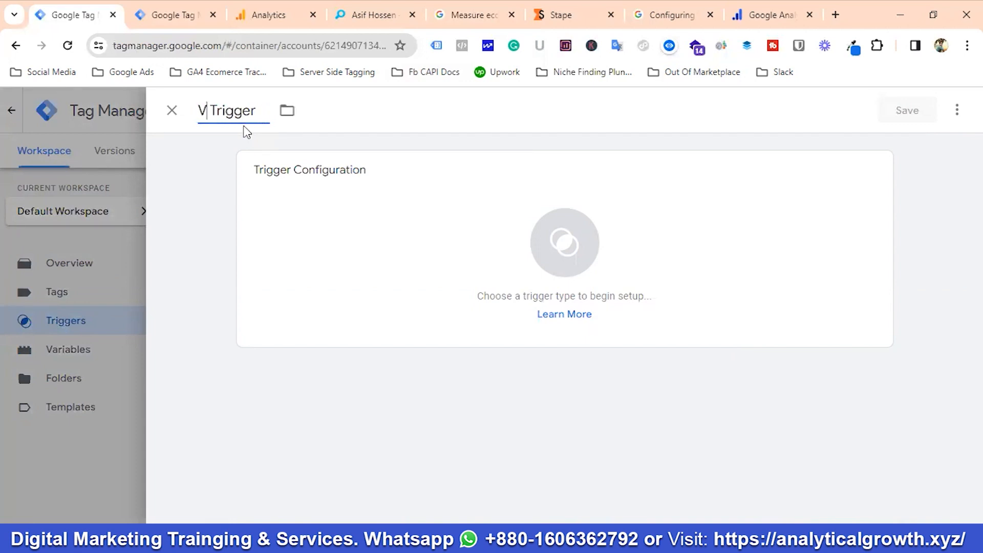
type("em List")
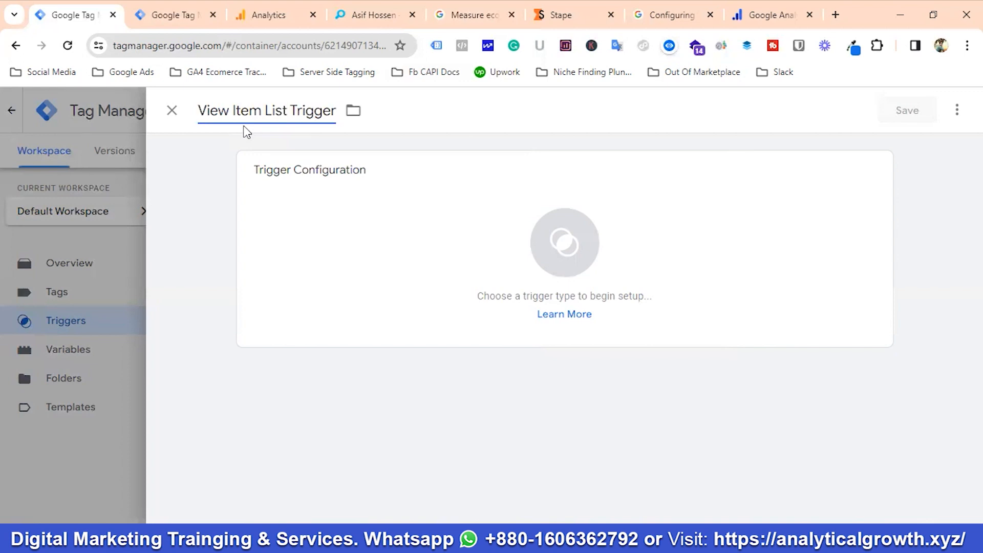
Step: Make the View Item List Trigger a Custom Event trigger with the event name view_item_list and save it
left_click(577, 253)
scroll(731, 309, "down", 7)
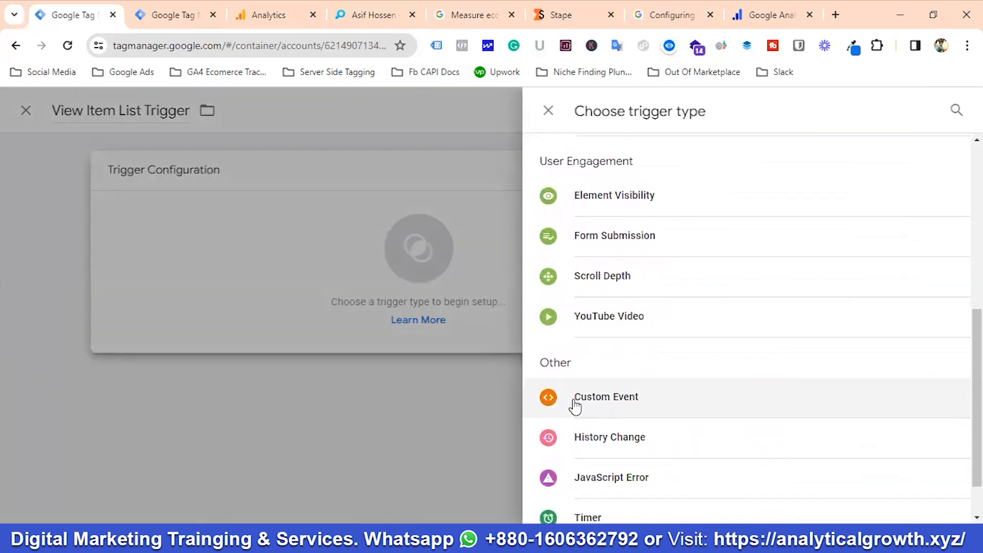
left_click(609, 410)
left_click(307, 316)
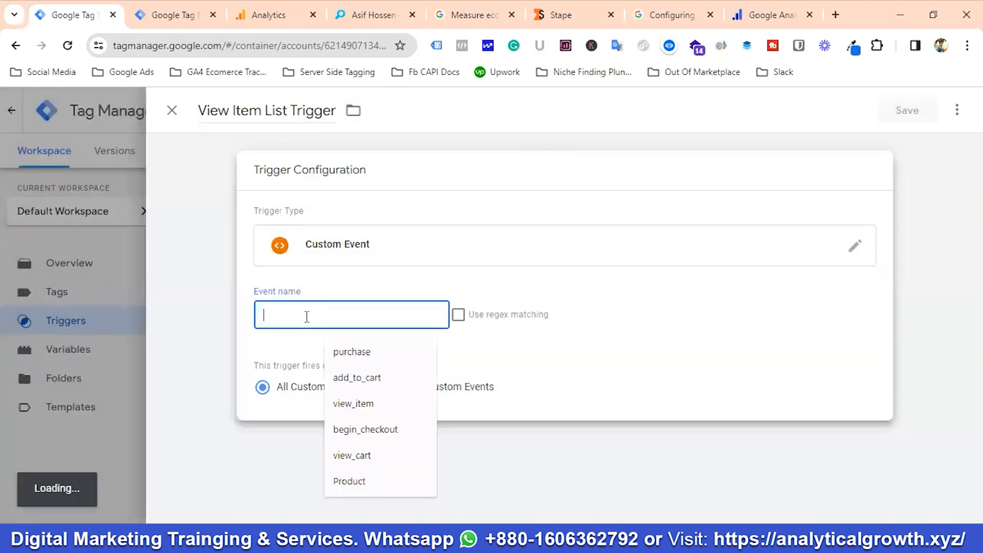
type("view_item_list")
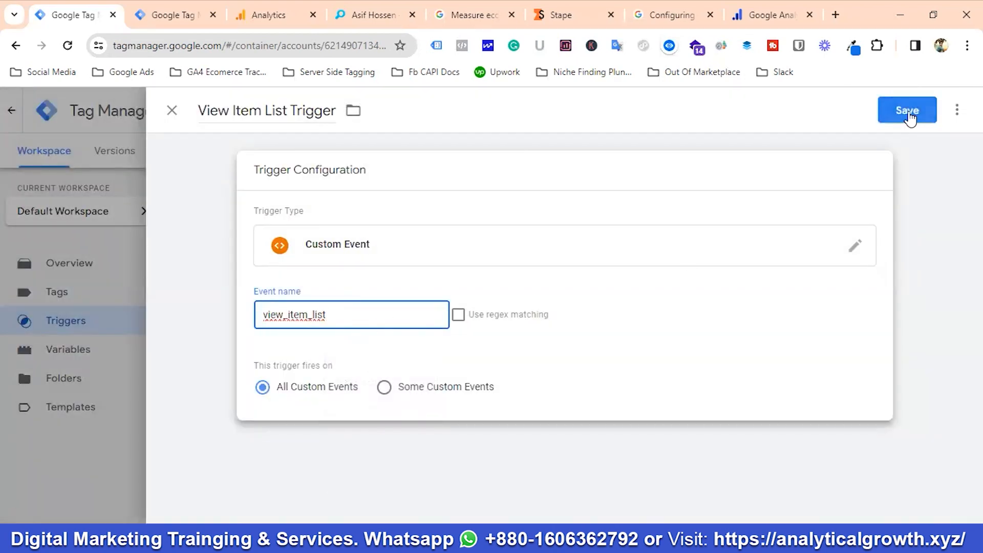
left_click(907, 114)
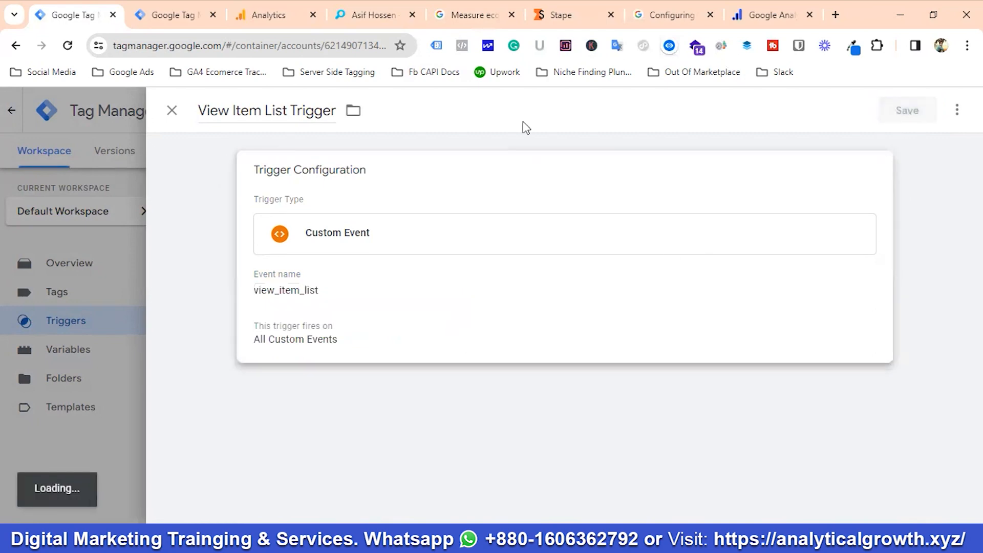
Step: Copy the select_item event name from the tag configuration in the guide's "Select an item from a list" section
left_click(475, 12)
scroll(491, 340, "down", 15)
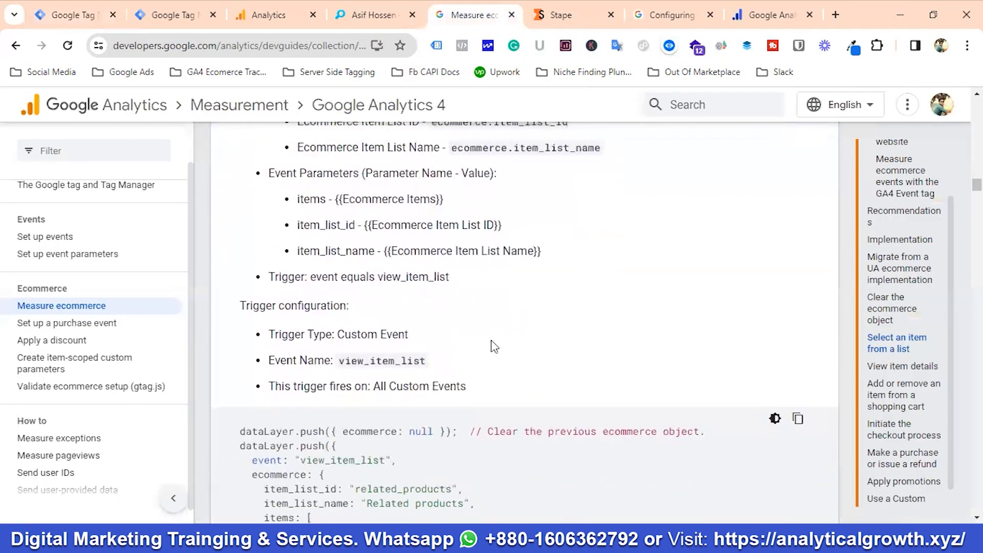
scroll(491, 340, "down", 10)
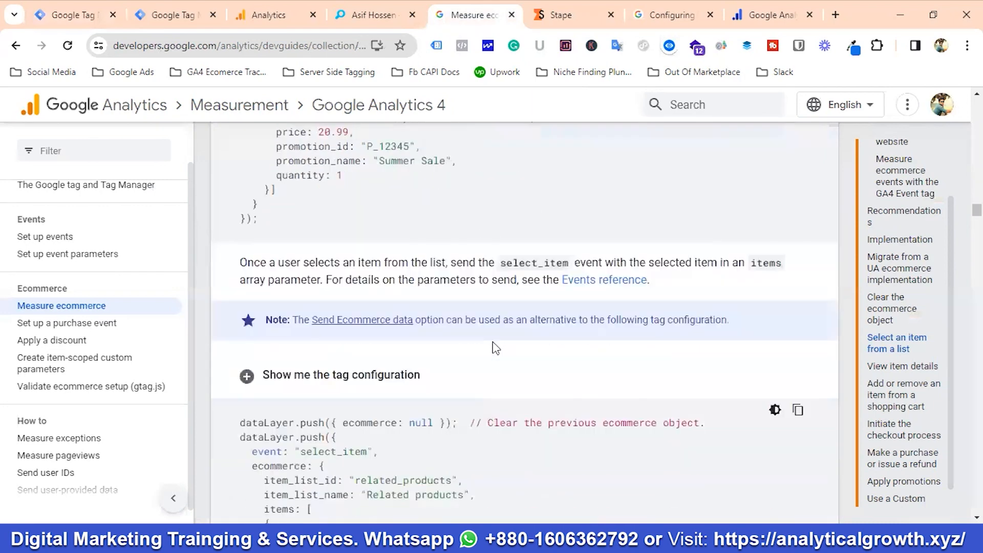
left_click(355, 307)
scroll(385, 347, "down", 1)
double_click(359, 315)
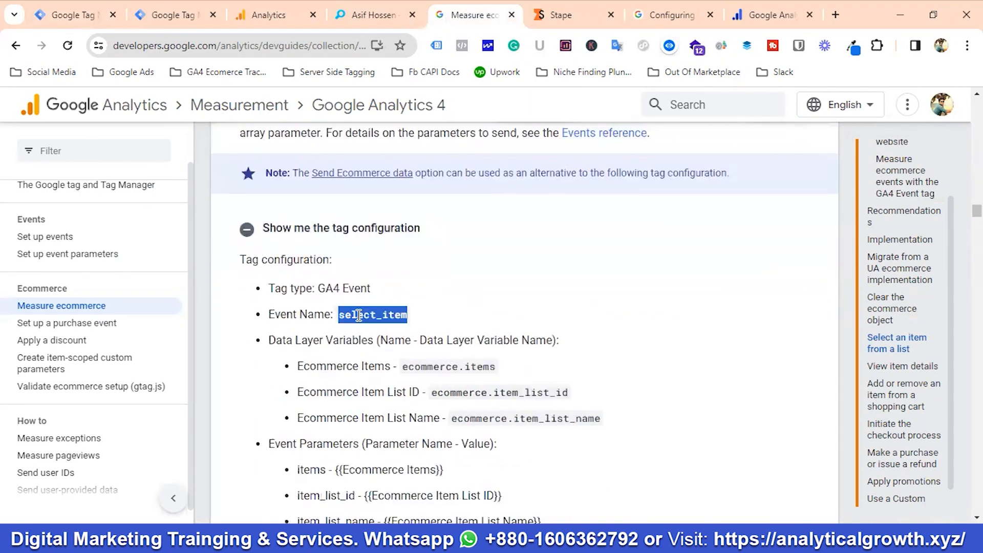
right_click(360, 316)
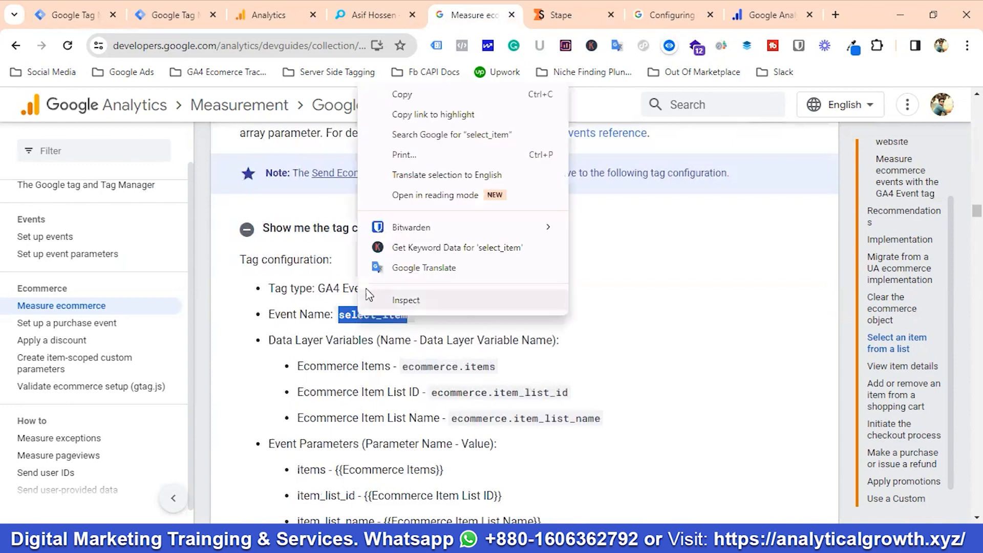
left_click(402, 95)
Step: Start a new trigger in the web container and name it Select Item Trigger
left_click(71, 15)
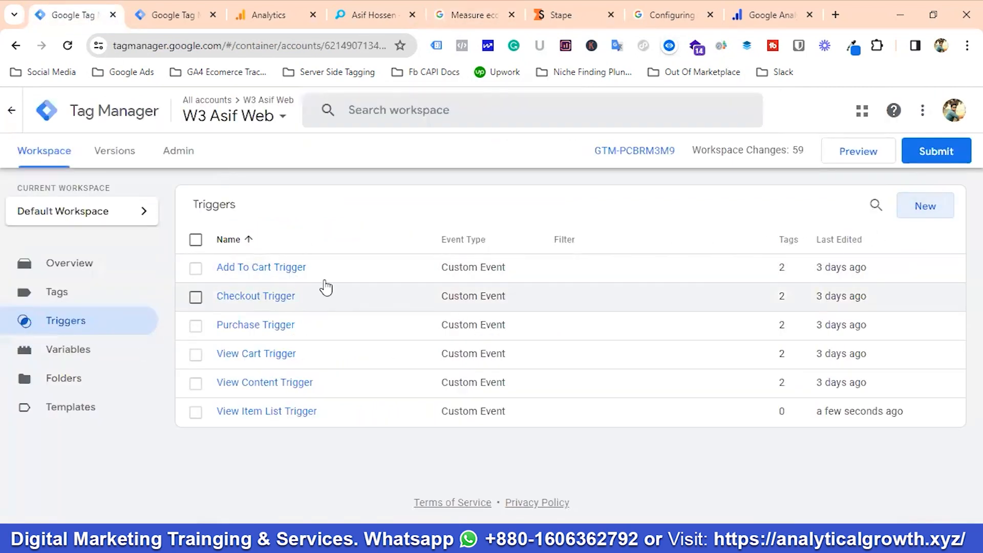
left_click(926, 208)
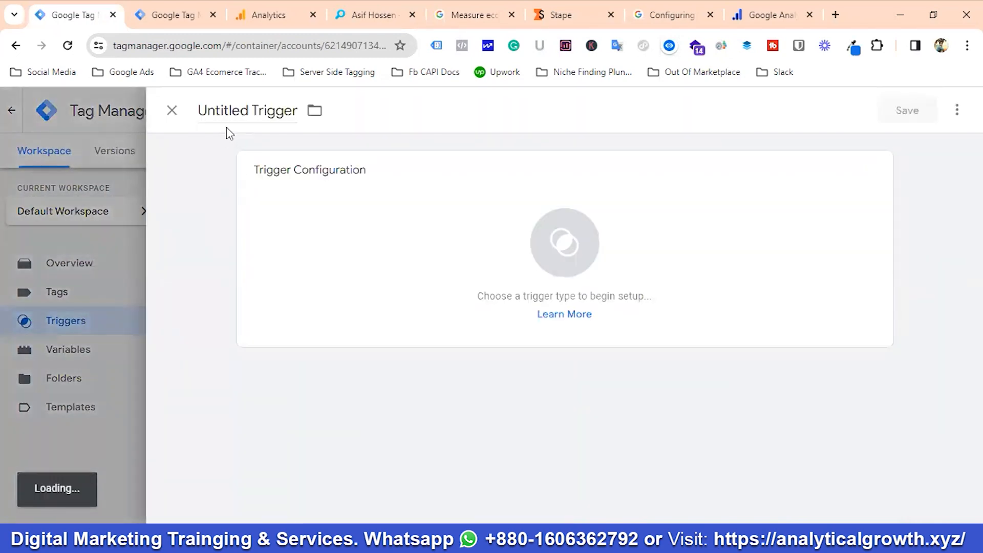
key("BackSpace")
key("BackSpace")
key("BackSpace")
key("BackSpace")
key("BackSpace")
key("BackSpace")
key("BackSpace")
key("BackSpace")
key("BackSpace")
type("Se")
type(";e")
key("BackSpace")
key("BackSpace")
type("lect ")
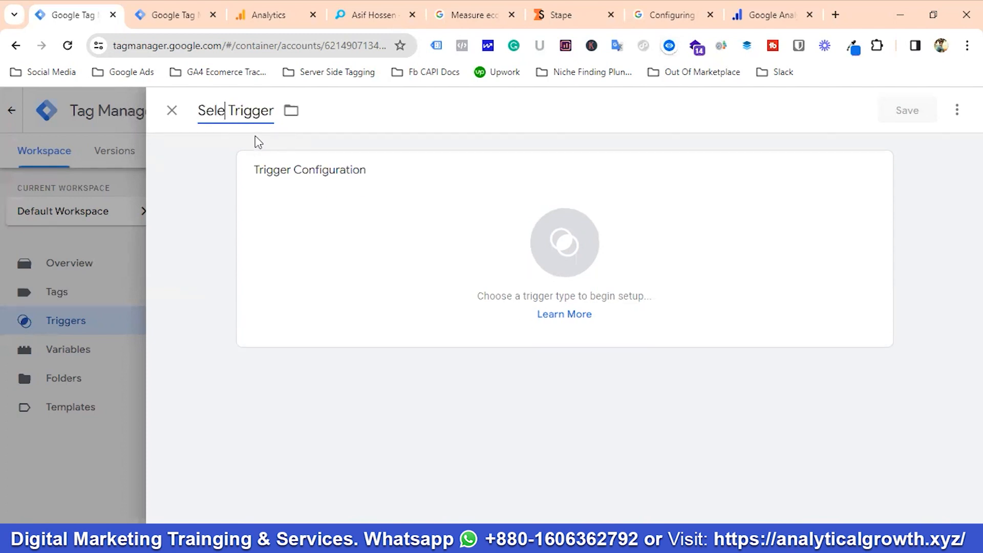
type("Item")
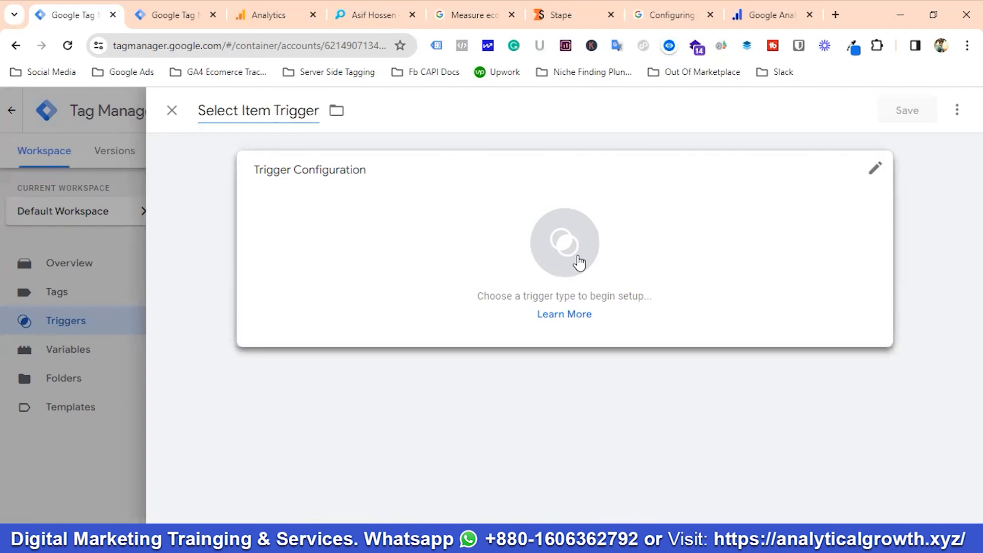
Step: Make the Select Item Trigger a Custom Event trigger with the copied event name select_item and save it
left_click(578, 263)
scroll(737, 313, "down", 3)
scroll(734, 315, "down", 5)
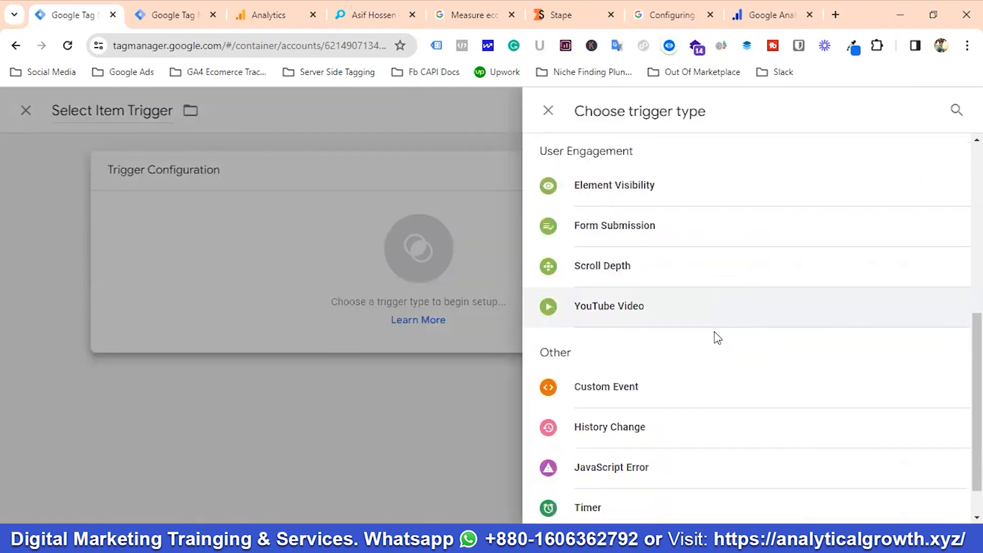
left_click(588, 348)
left_click(330, 315)
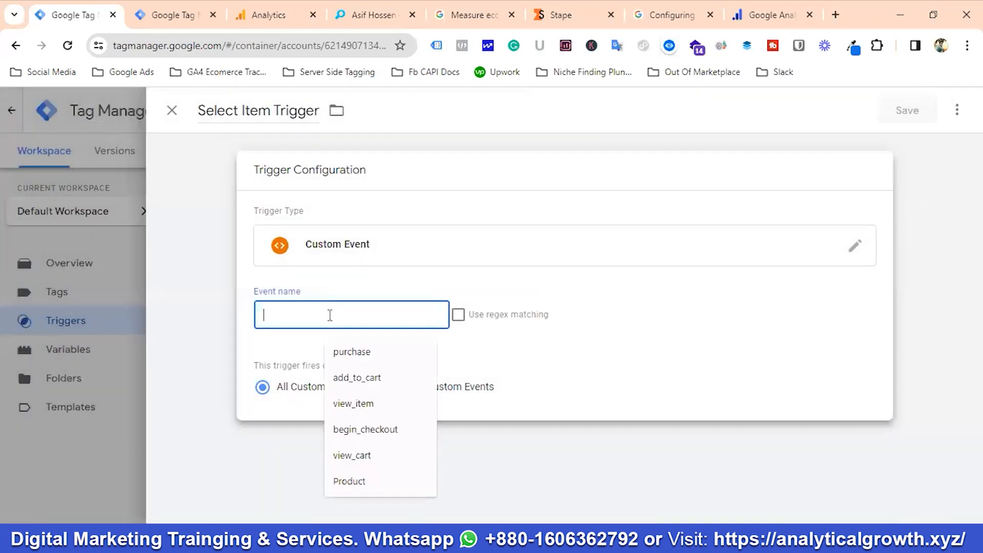
key("ctrl+v")
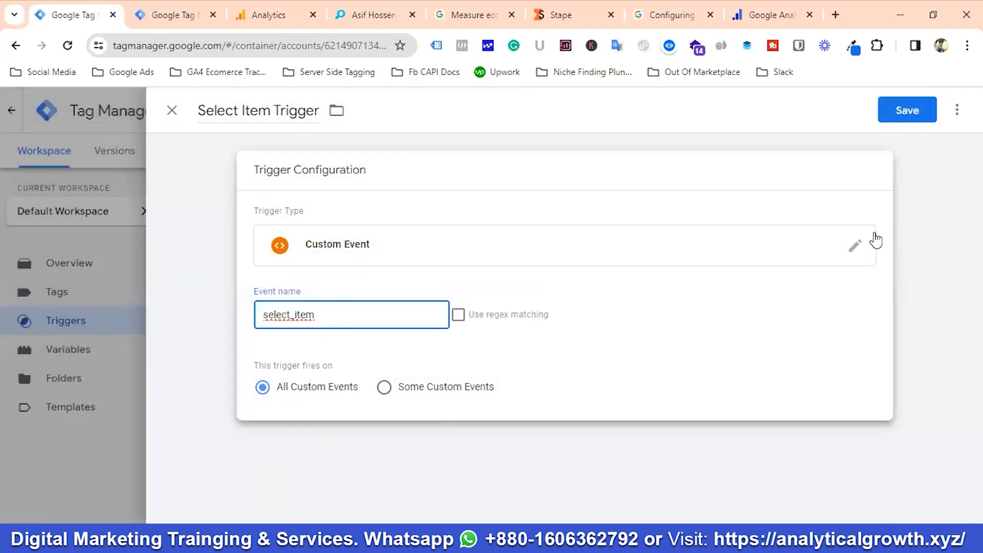
left_click(903, 125)
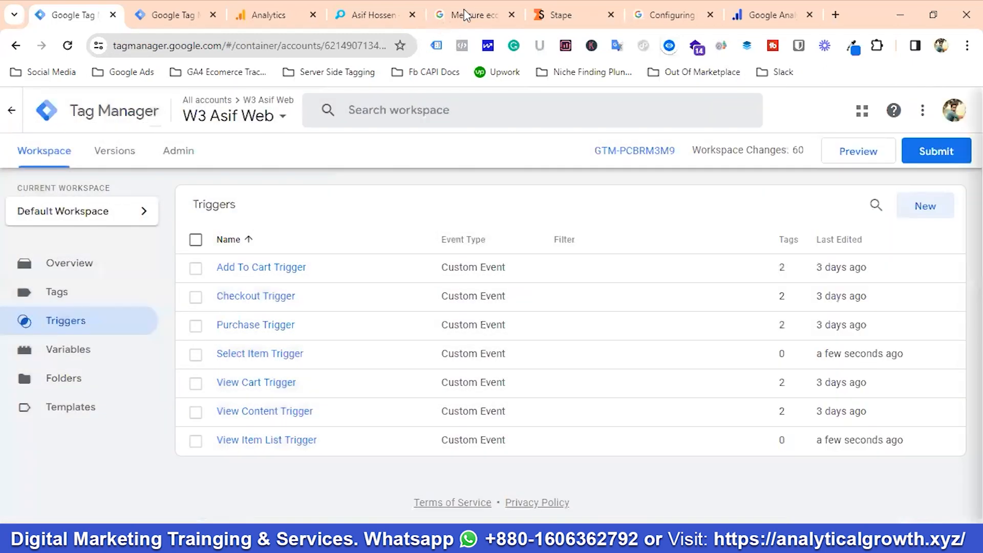
Step: Expand the tag configuration in the guide's "View item details" section and review its event name and trigger settings
left_click(467, 14)
scroll(451, 330, "down", 5)
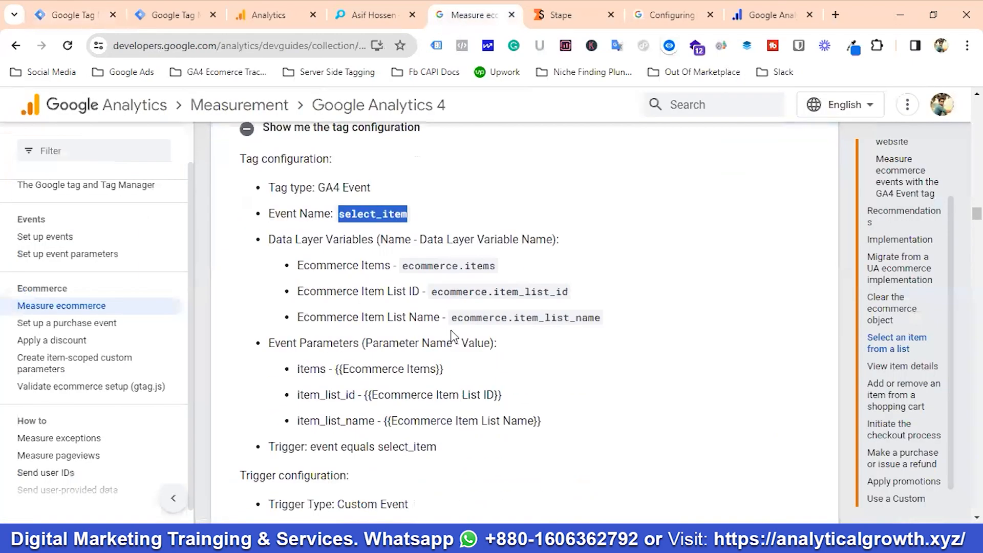
scroll(488, 375, "down", 14)
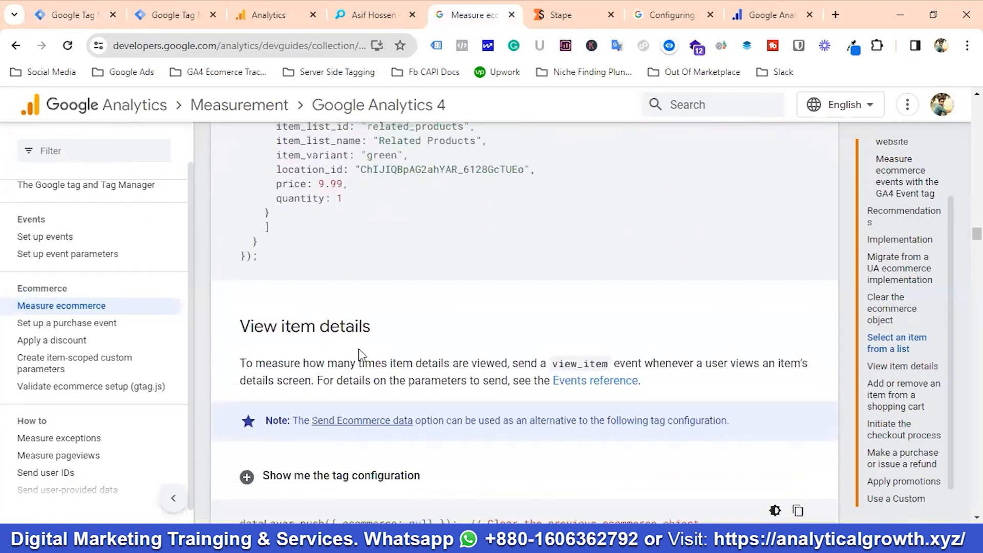
scroll(358, 307, "down", 1)
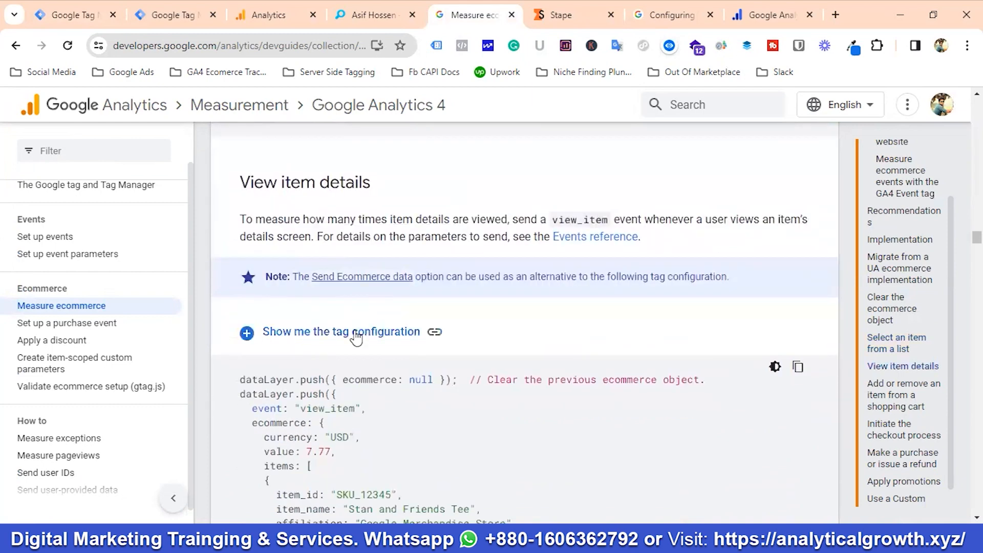
left_click(353, 333)
scroll(386, 338, "down", 1)
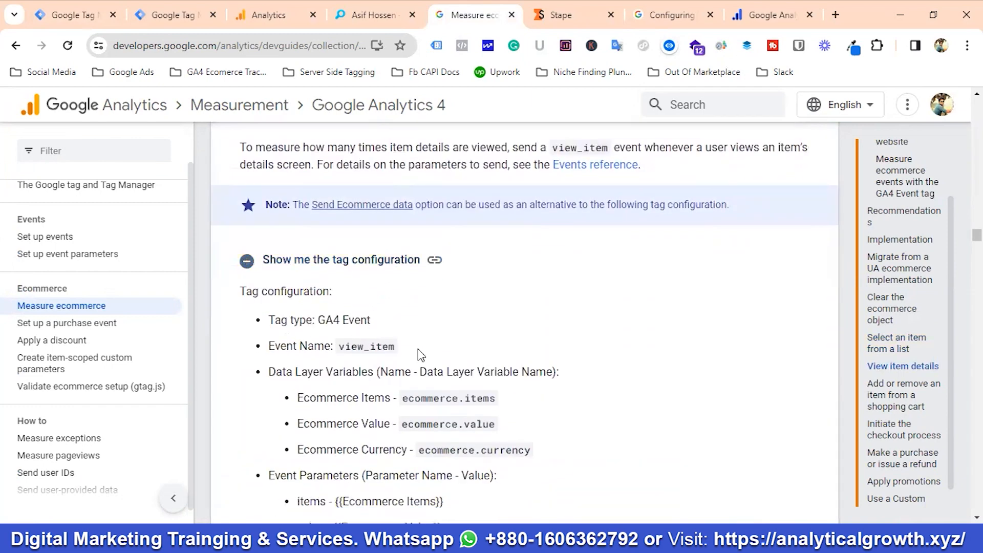
scroll(455, 311, "down", 12)
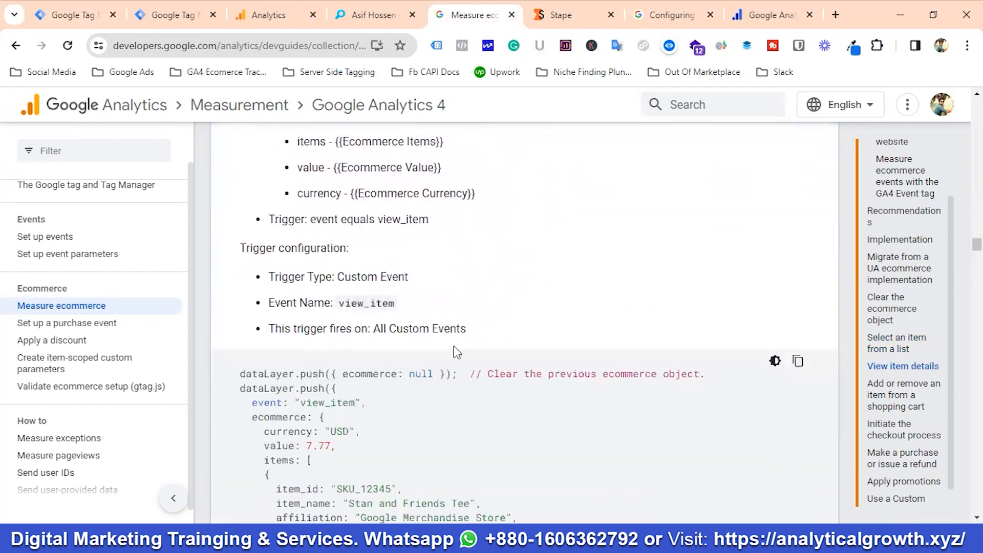
Step: Check the event name configured in the web container's existing View Content Trigger, then close it
left_click(43, 13)
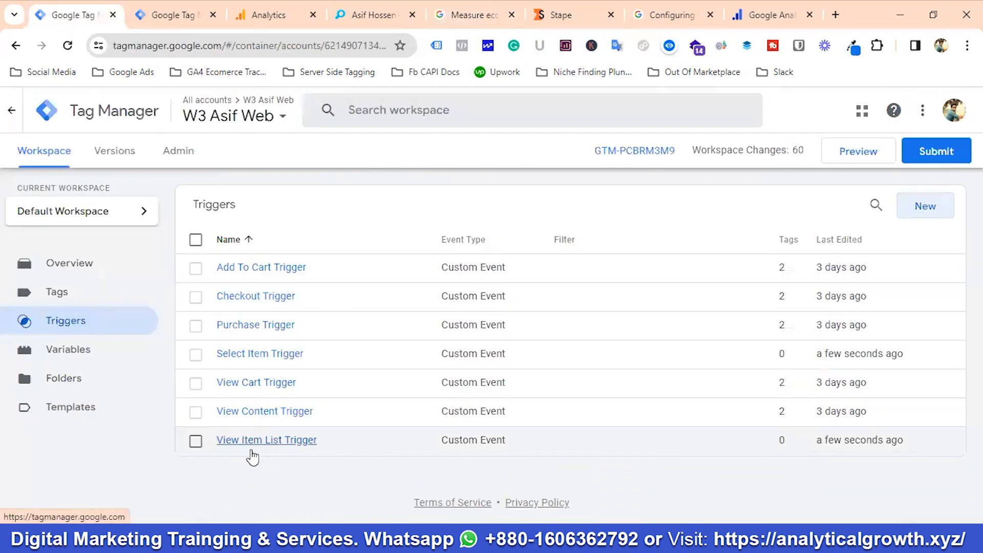
left_click(266, 415)
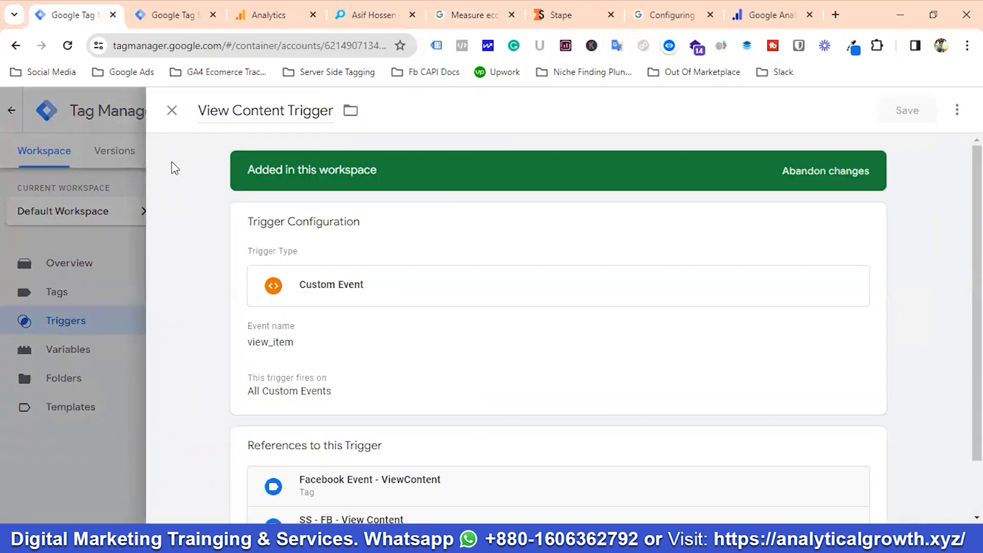
left_click(172, 111)
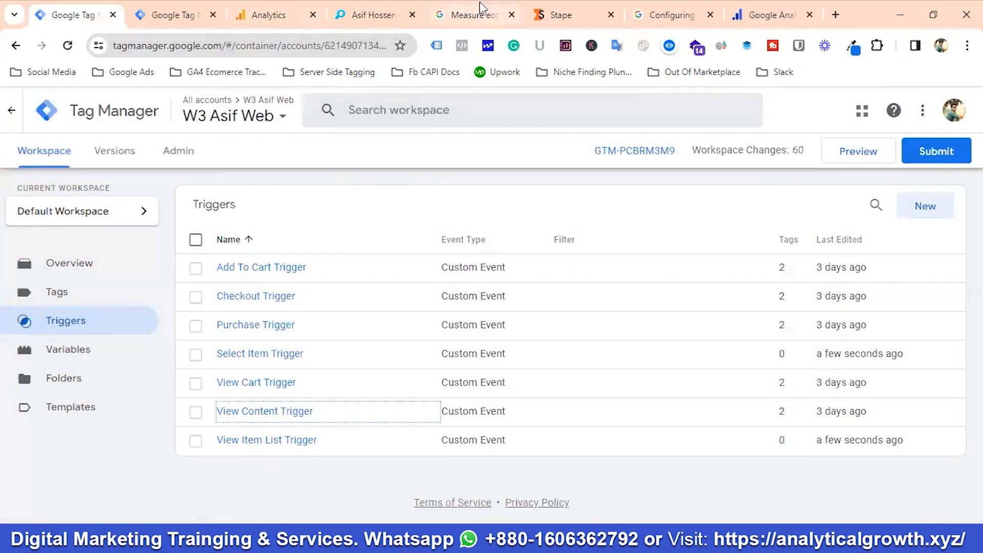
Step: Compare the guide's add_to_cart tag configuration with the existing Add To Cart Trigger in the web container
left_click(481, 8)
scroll(481, 318, "down", 5)
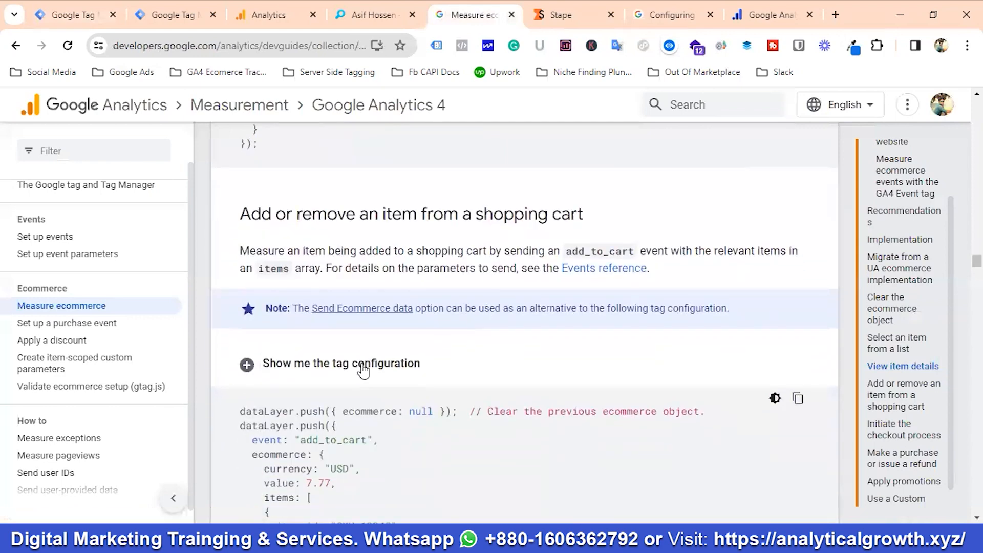
left_click(365, 365)
scroll(522, 365, "down", 3)
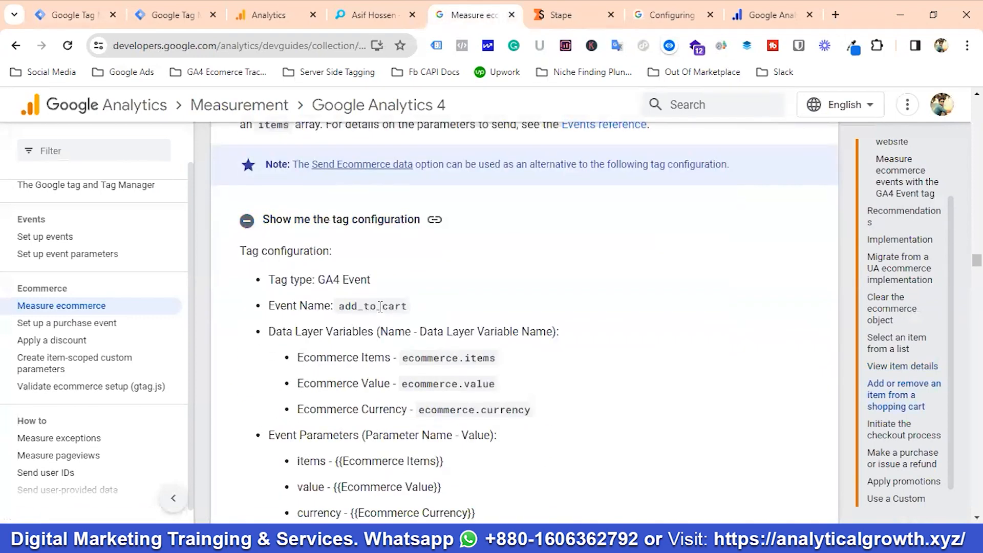
left_click(74, 8)
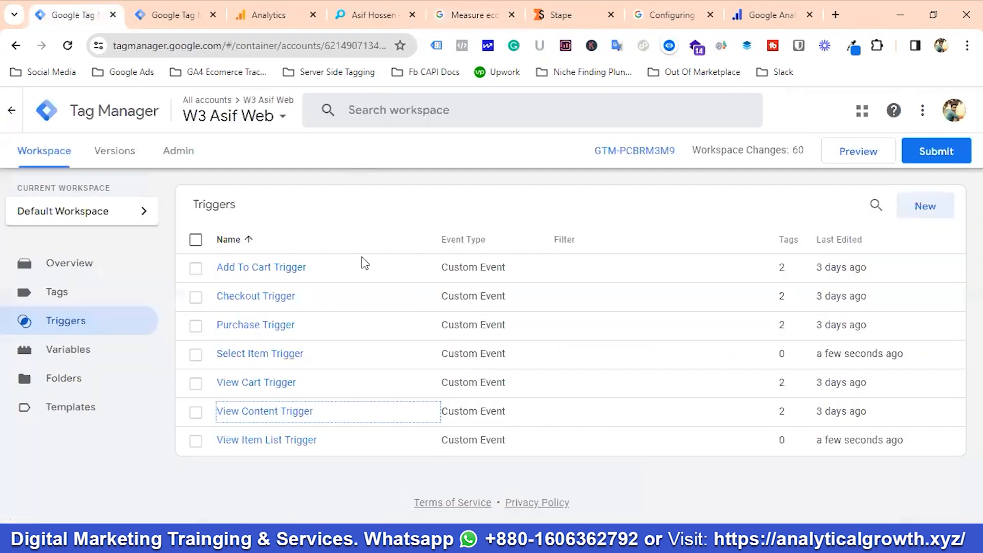
left_click(252, 274)
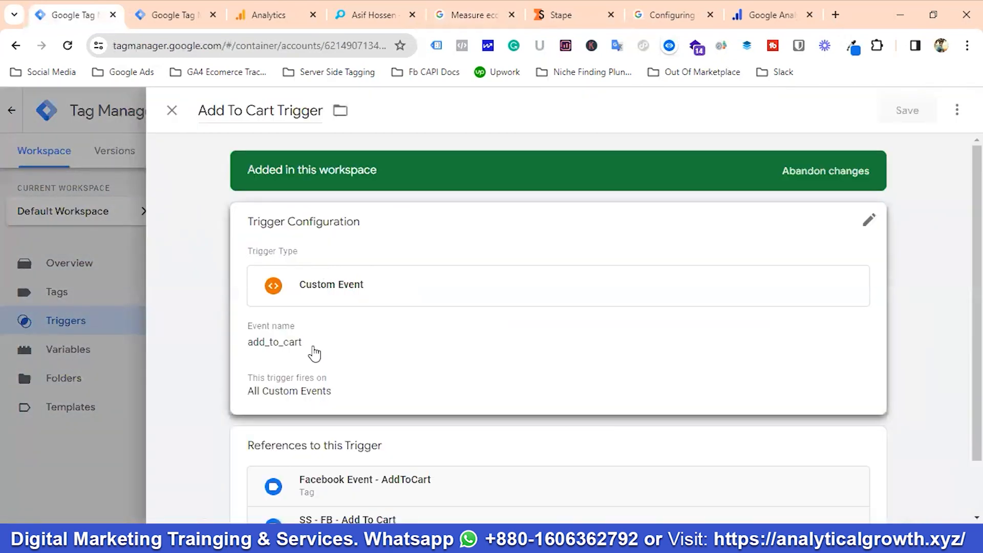
left_click(171, 111)
Step: Expand the guide's wishlist tag configuration under "Add or remove an item from a shopping cart" and copy the add_to_wishlist event name
left_click(453, 8)
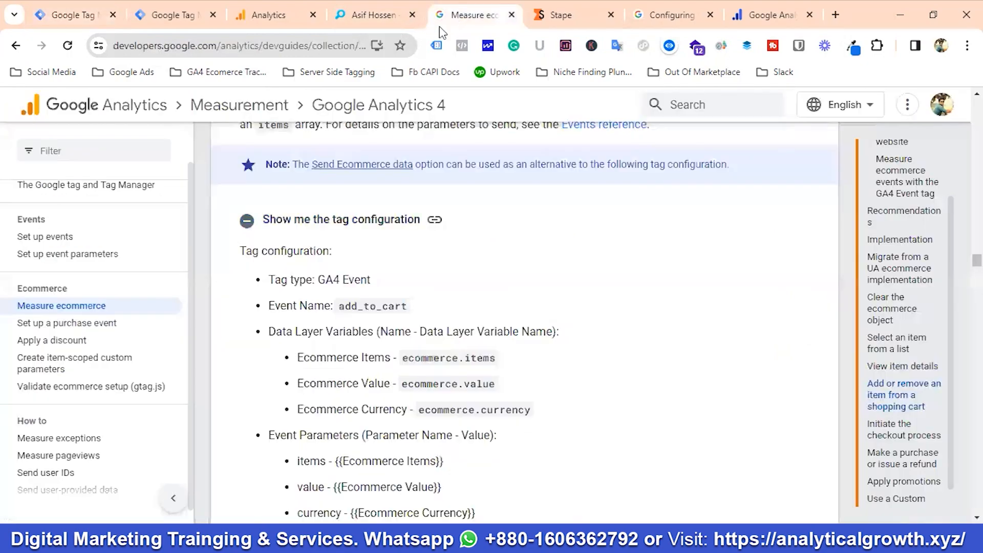
scroll(484, 303, "down", 2)
scroll(487, 300, "down", 15)
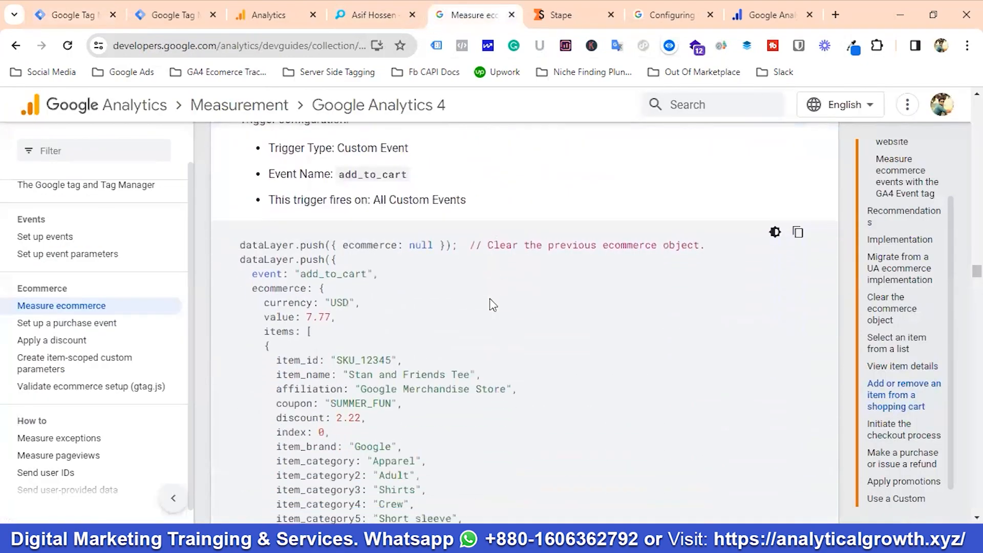
scroll(489, 298, "down", 3)
left_click(369, 260)
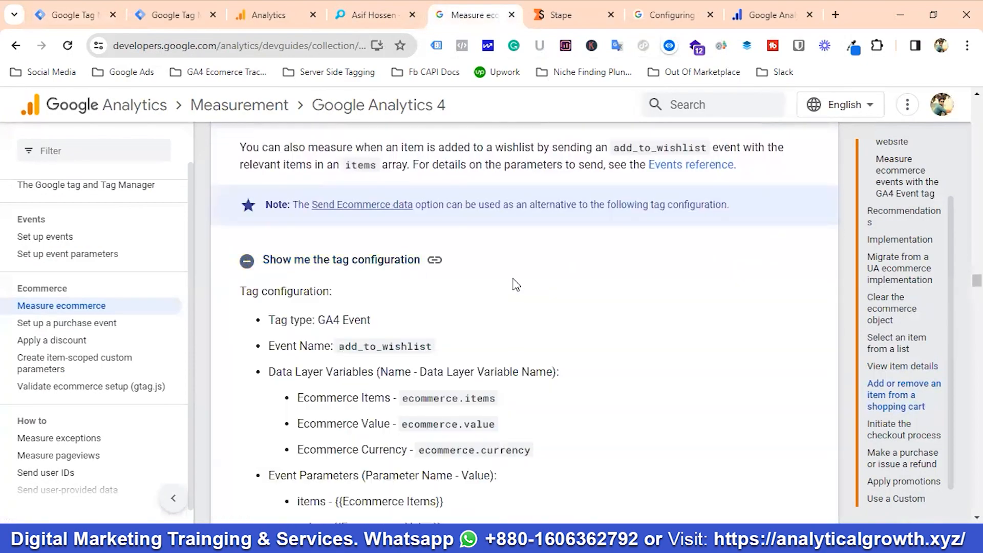
scroll(382, 295, "down", 2)
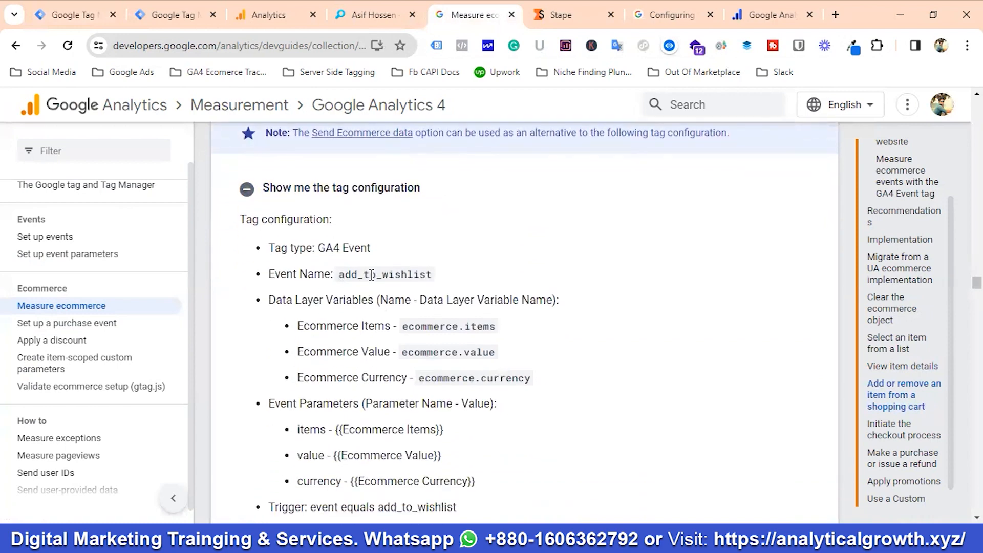
double_click(372, 275)
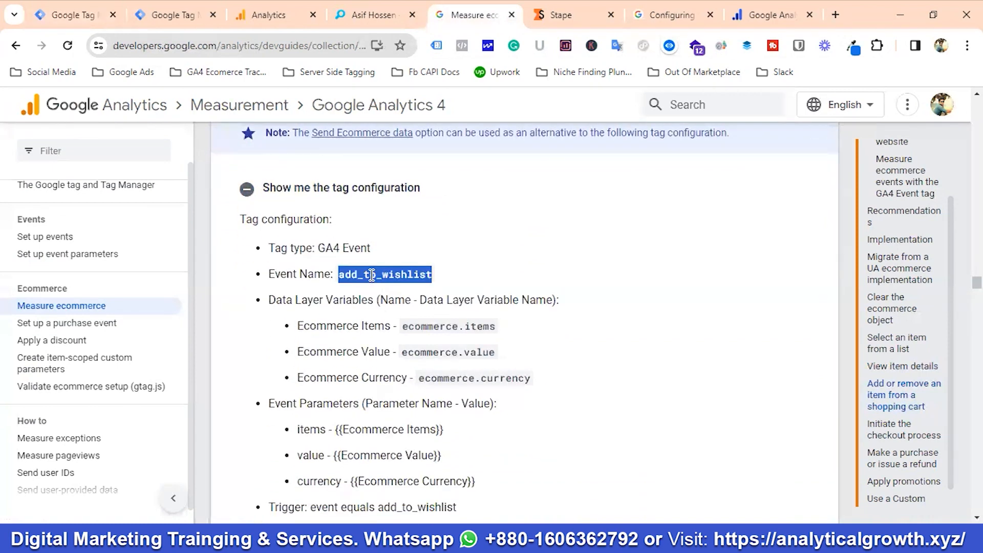
right_click(371, 275)
left_click(421, 54)
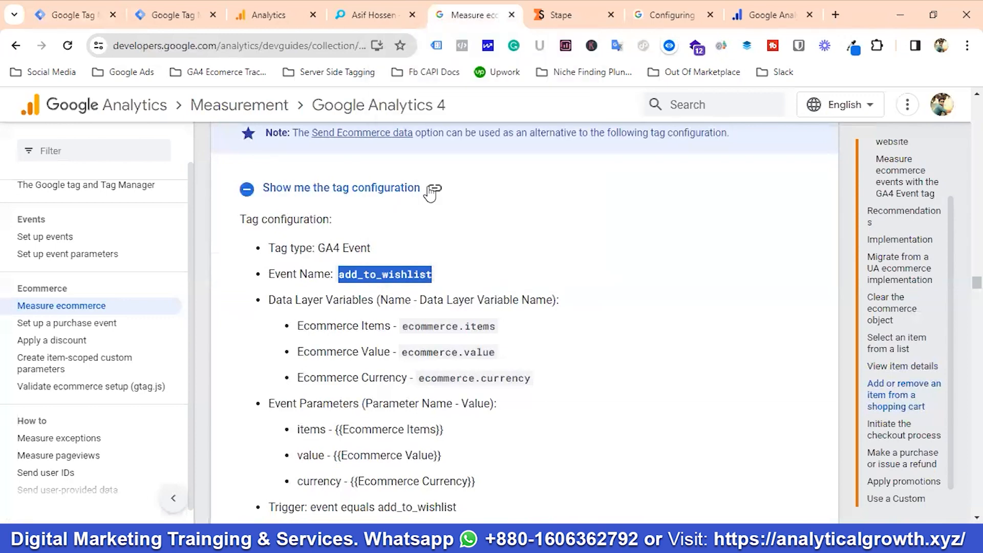
Step: Open the DNK Blue Shoes product page in the w3asif.xyz store and look for an add-to-wishlist option
left_click(345, 10)
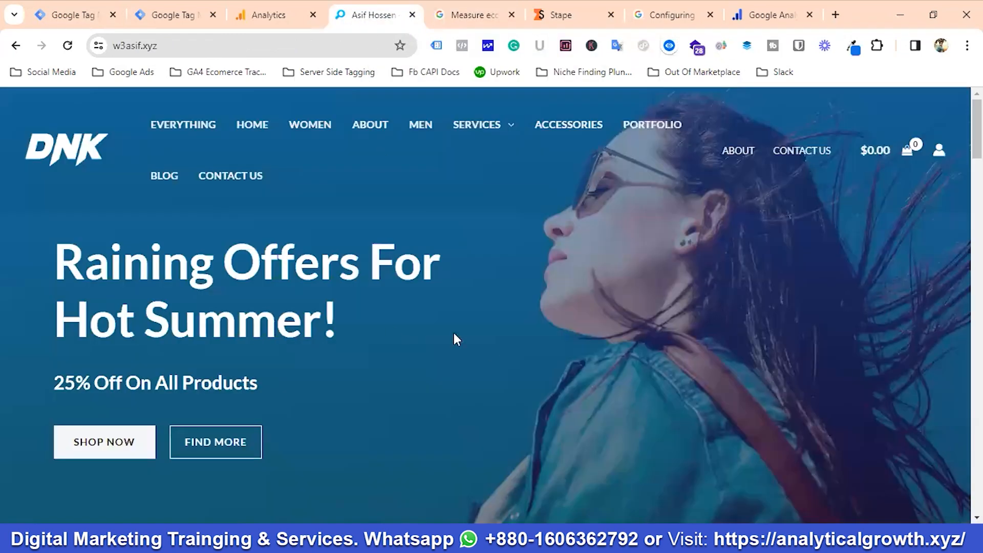
scroll(455, 334, "down", 5)
scroll(269, 318, "down", 8)
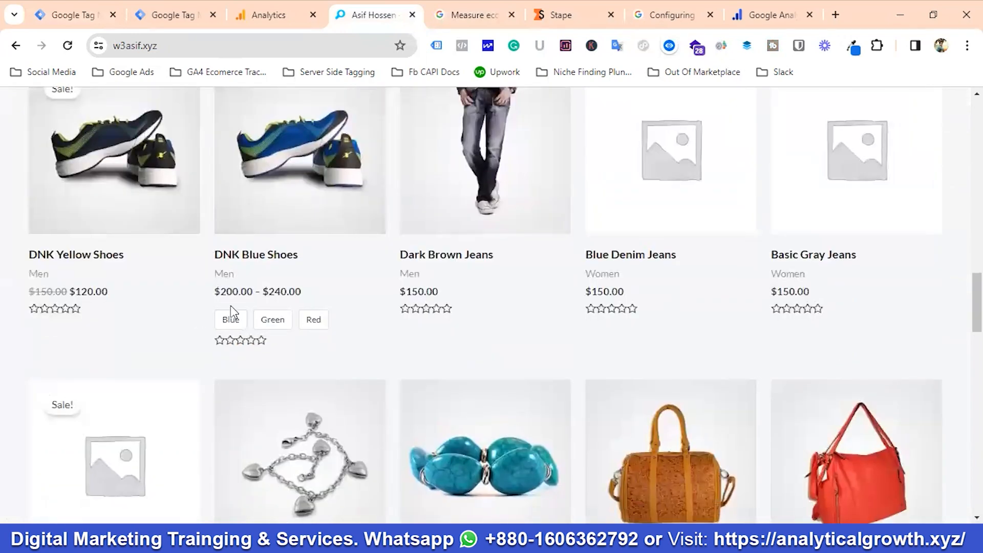
left_click(274, 175)
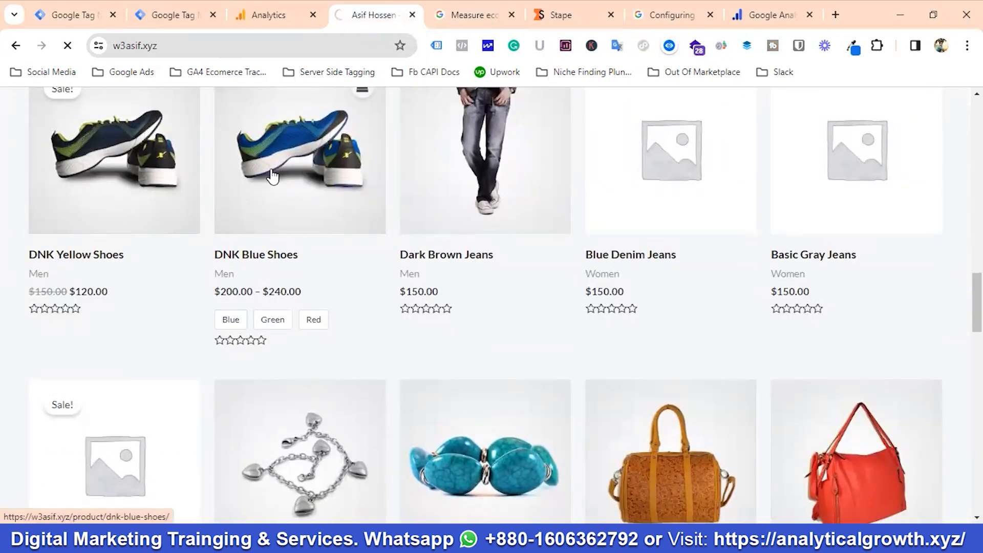
left_click(277, 180)
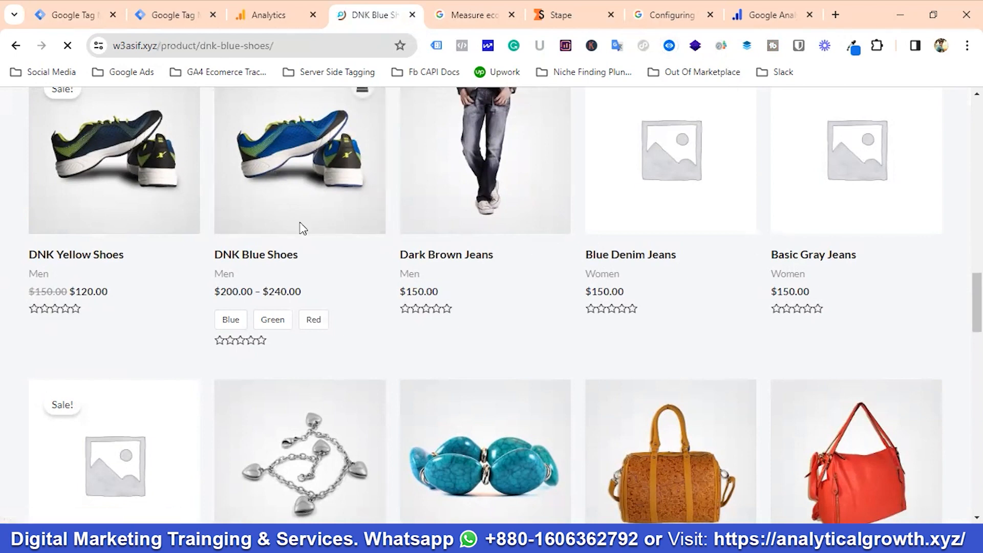
scroll(722, 281, "down", 3)
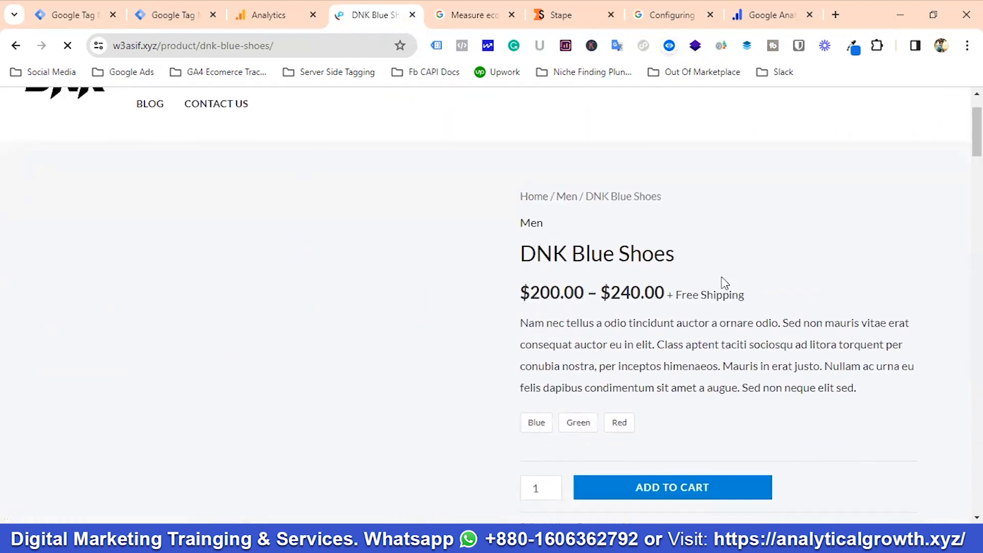
scroll(552, 296, "up", 2)
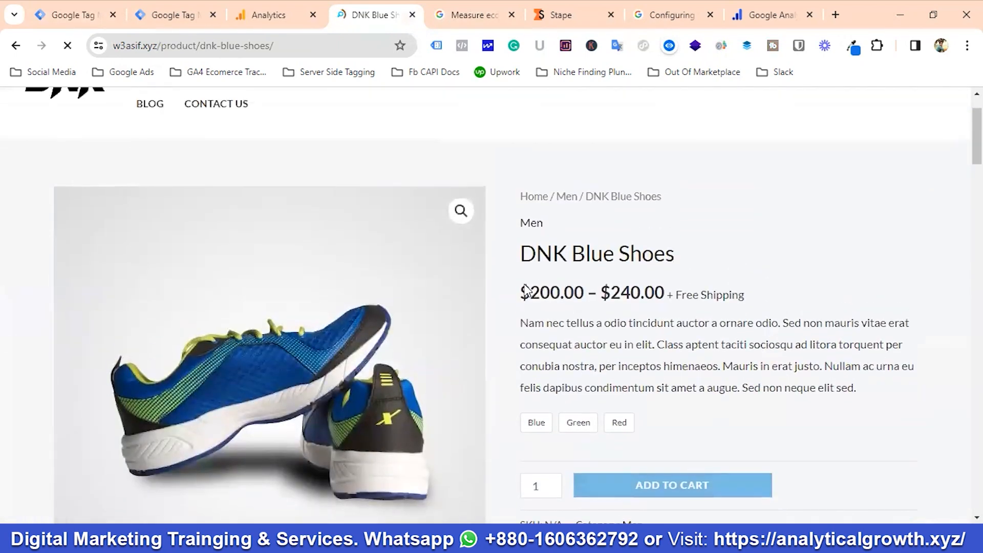
scroll(697, 283, "down", 3)
scroll(746, 292, "up", 2)
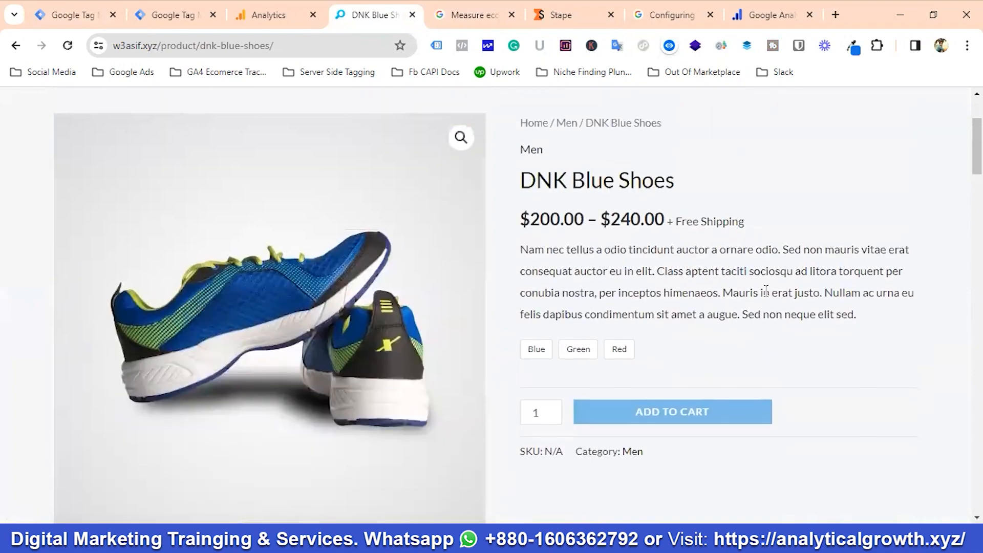
scroll(765, 293, "down", 3)
scroll(788, 303, "up", 2)
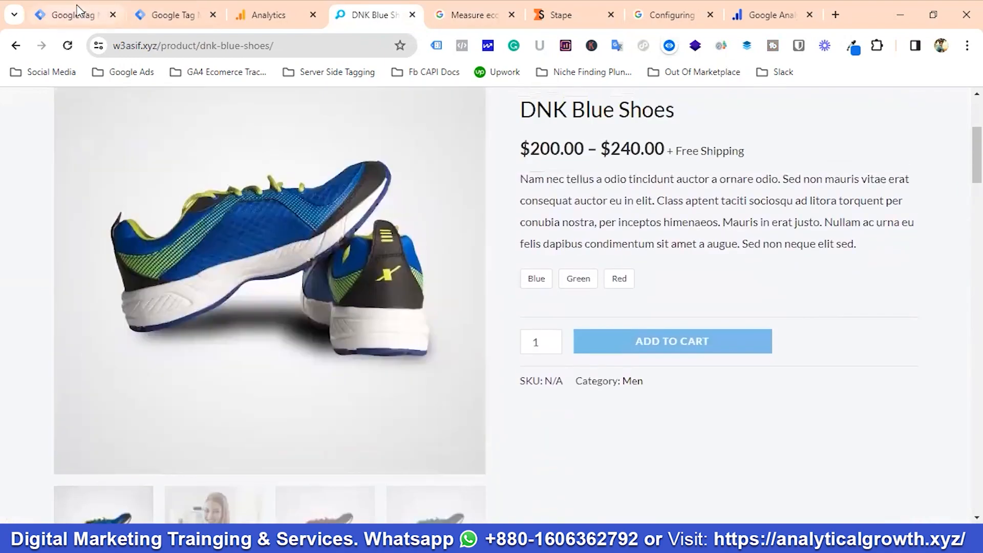
Step: Start a new trigger in the web container and name it Add To Wishlist Trigger
left_click(101, 19)
left_click(925, 215)
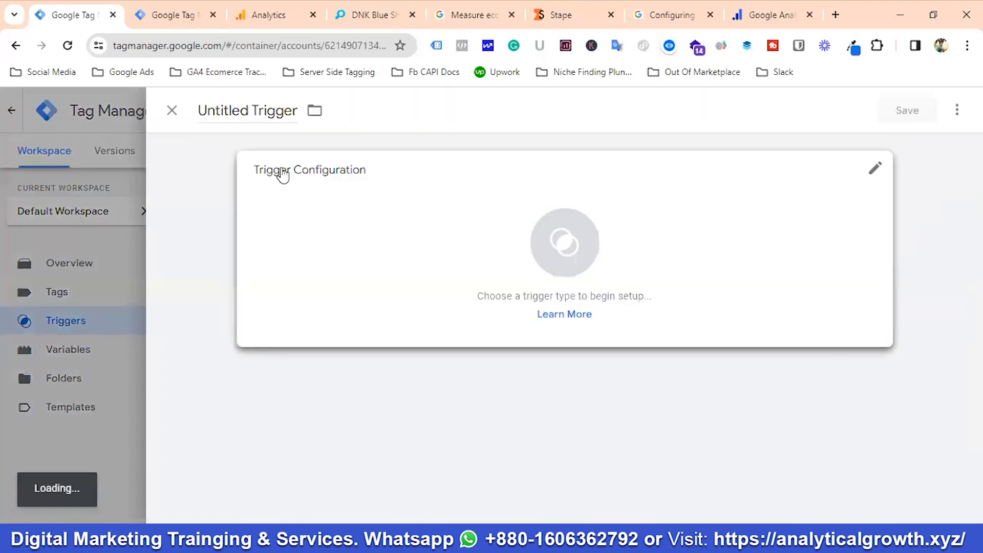
key("BackSpace")
key("BackSpace")
key("BackSpace")
key("BackSpace")
key("BackSpace")
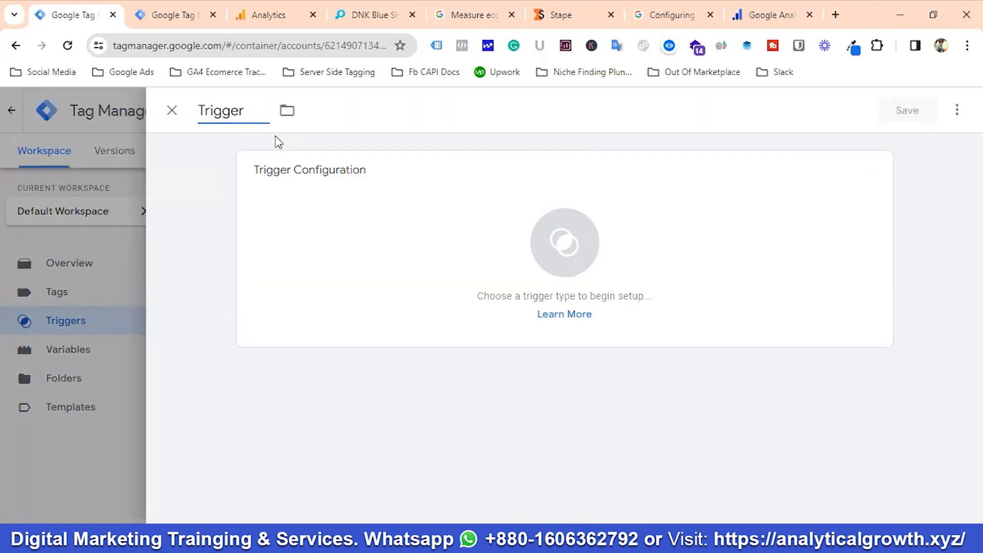
type("Add To Wish")
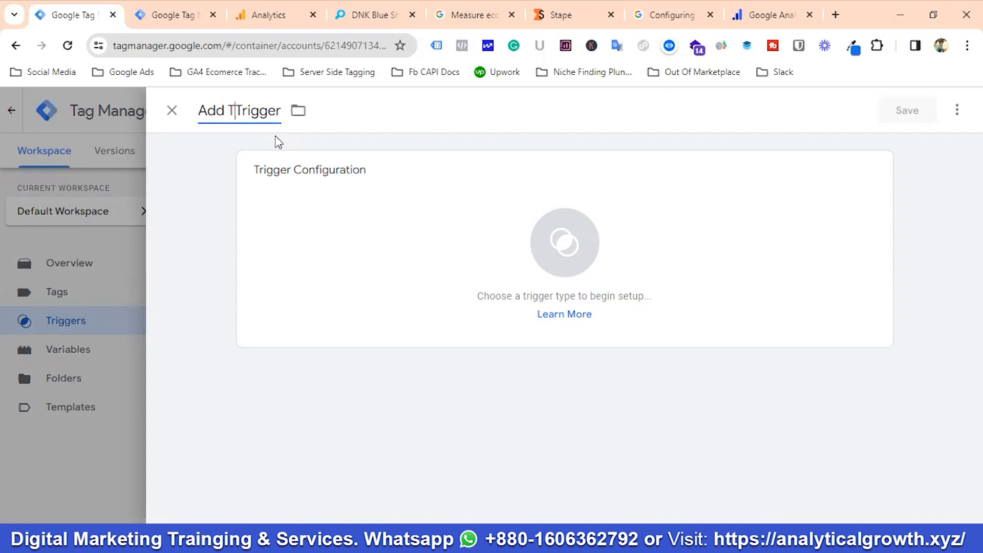
type("list")
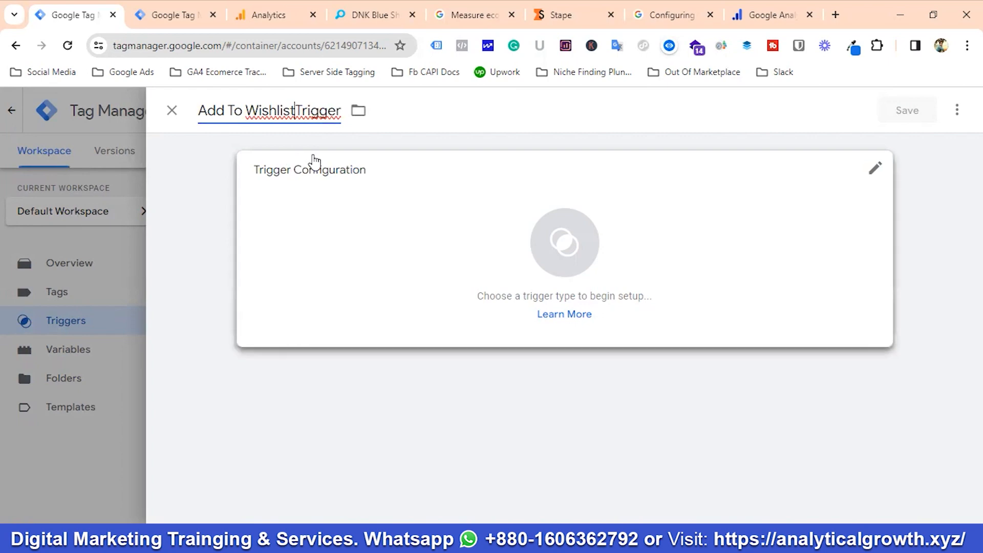
Step: Make the Add To Wishlist Trigger a Custom Event trigger with event name add_to_wishlist and save it
left_click(544, 254)
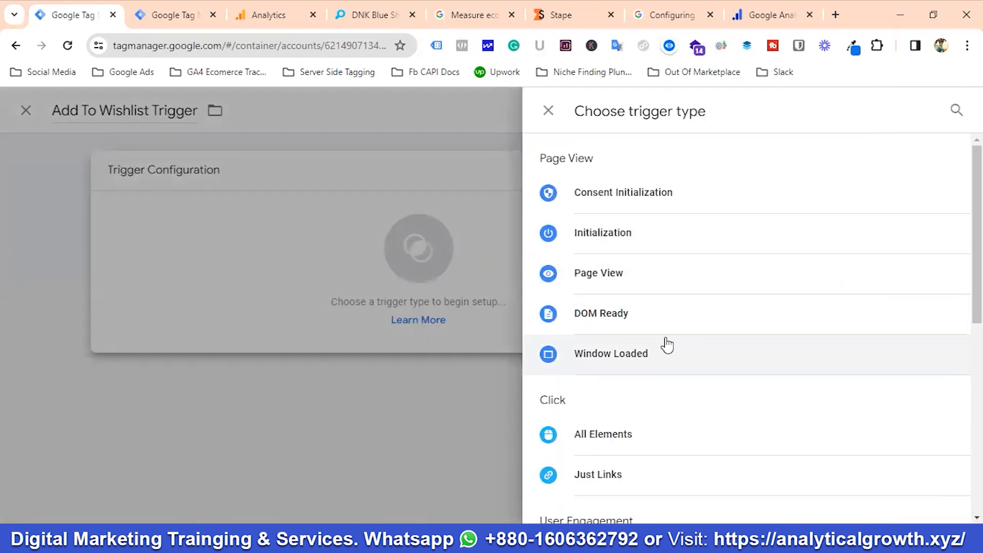
scroll(648, 336, "down", 8)
left_click(628, 341)
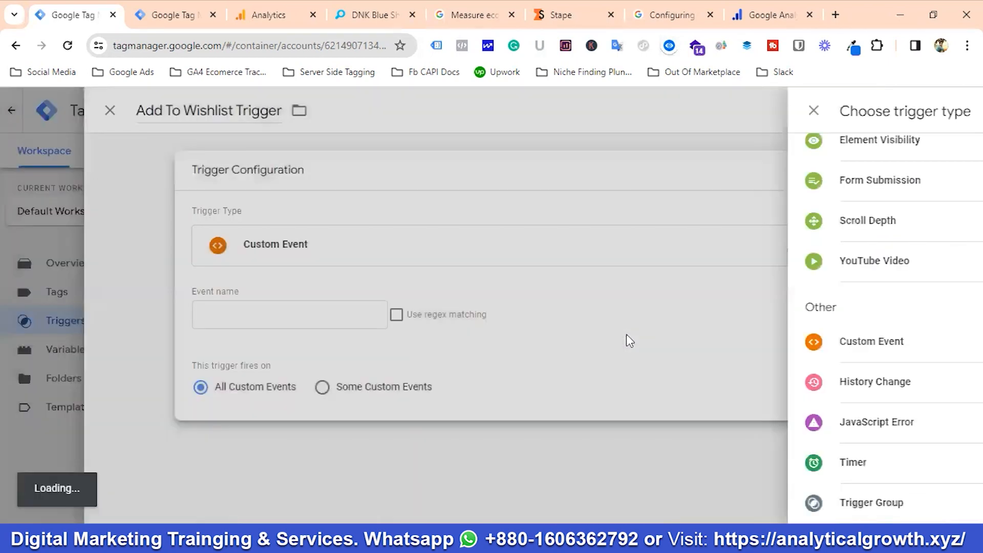
left_click(322, 315)
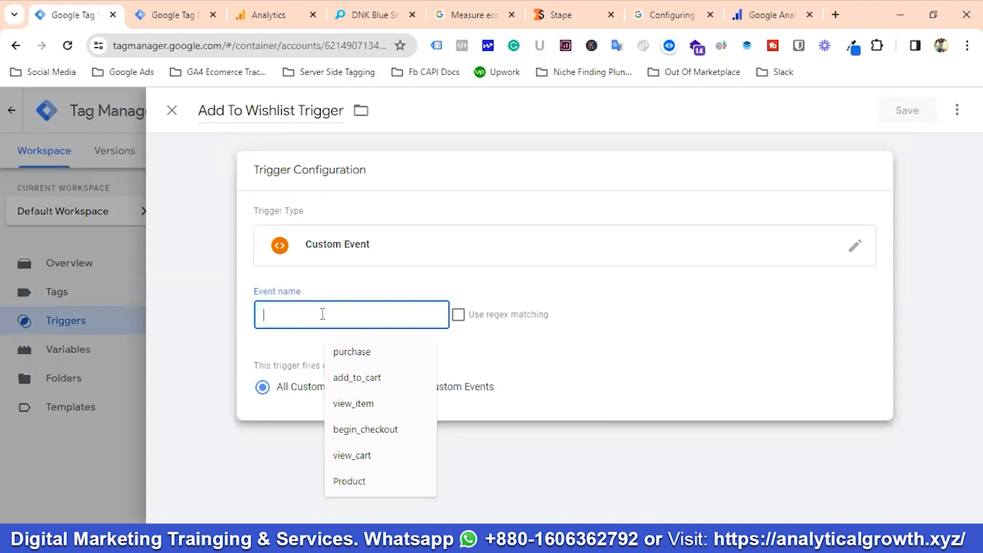
key("ctrl+v")
left_click(914, 117)
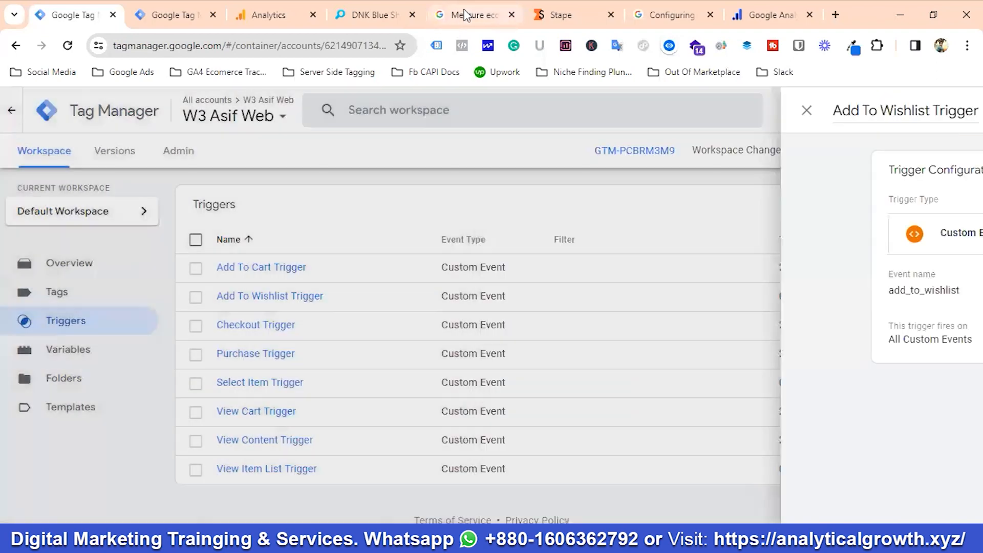
Step: Expand the guide's view_cart tag configuration and check the web container's trigger list for a matching trigger
left_click(472, 15)
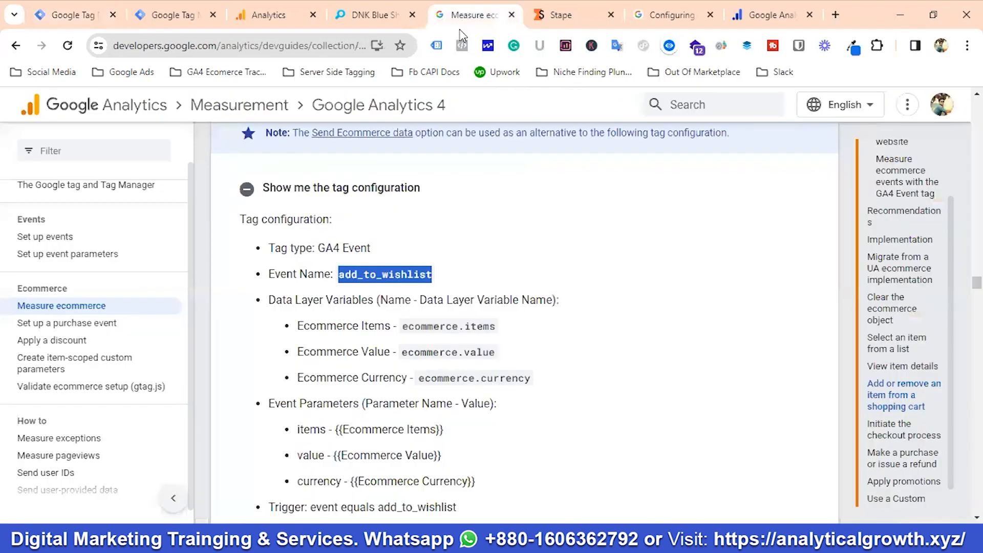
scroll(461, 294, "down", 5)
scroll(449, 296, "down", 9)
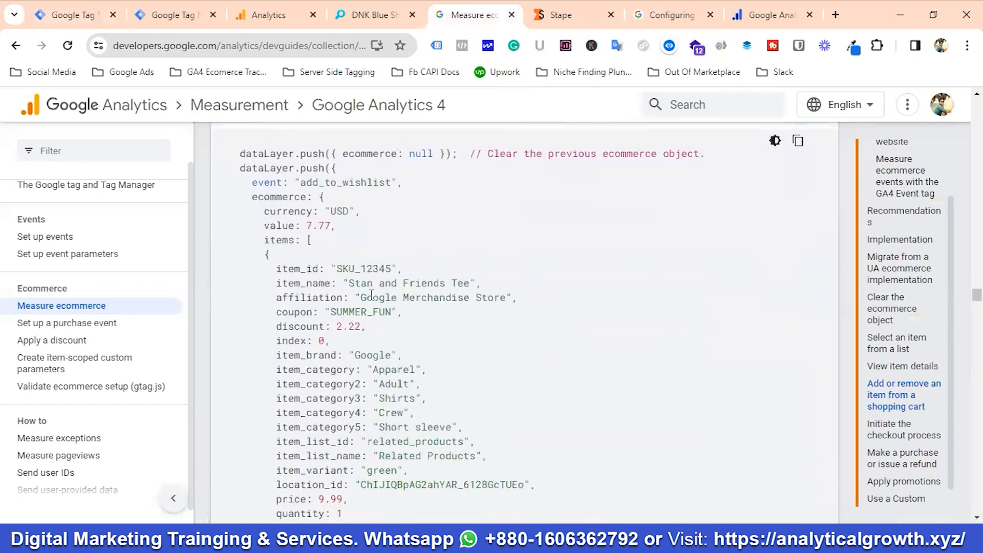
left_click(363, 297)
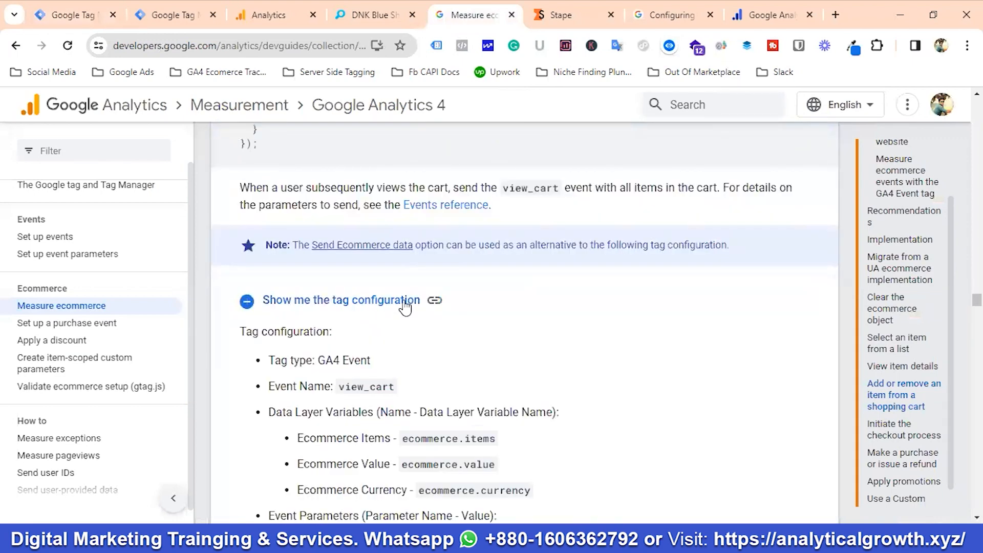
scroll(379, 305, "down", 1)
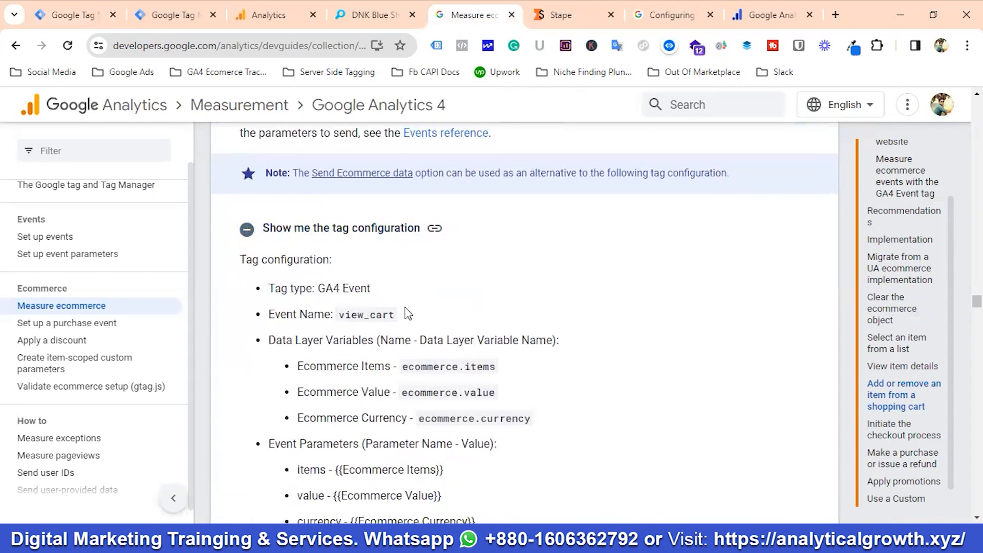
left_click(78, 12)
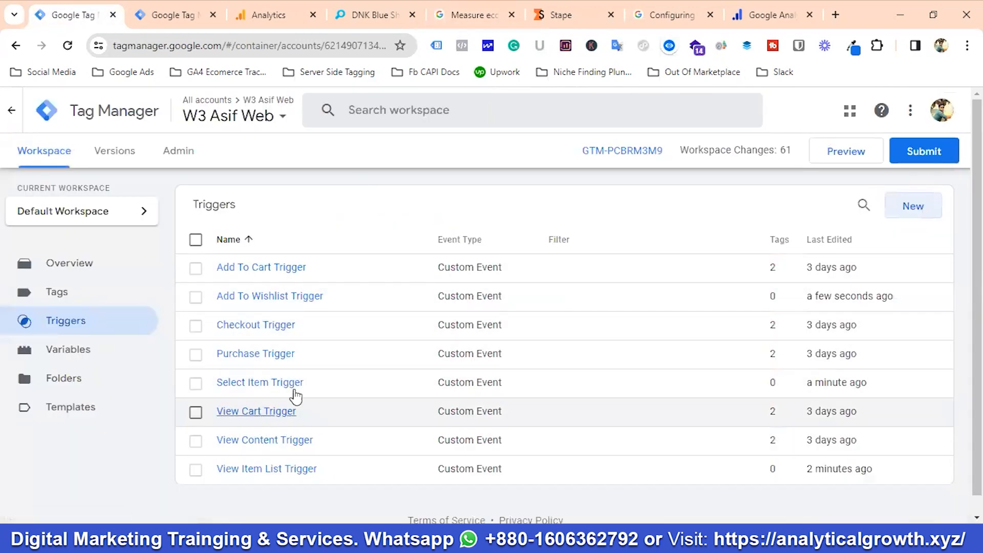
Step: Expand the guide's tag configuration for removing an item from a cart and copy the remove_from_cart event name
left_click(457, 18)
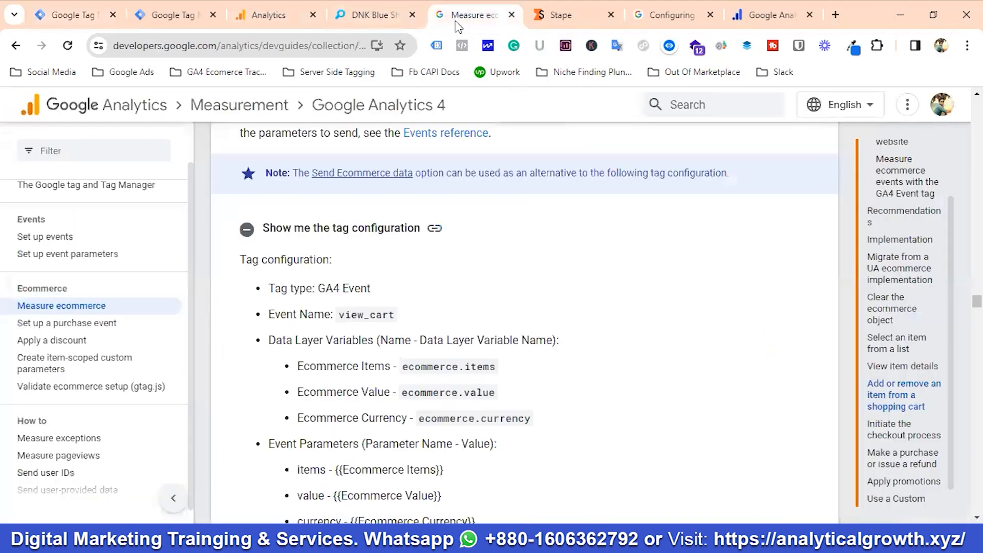
scroll(401, 281, "down", 15)
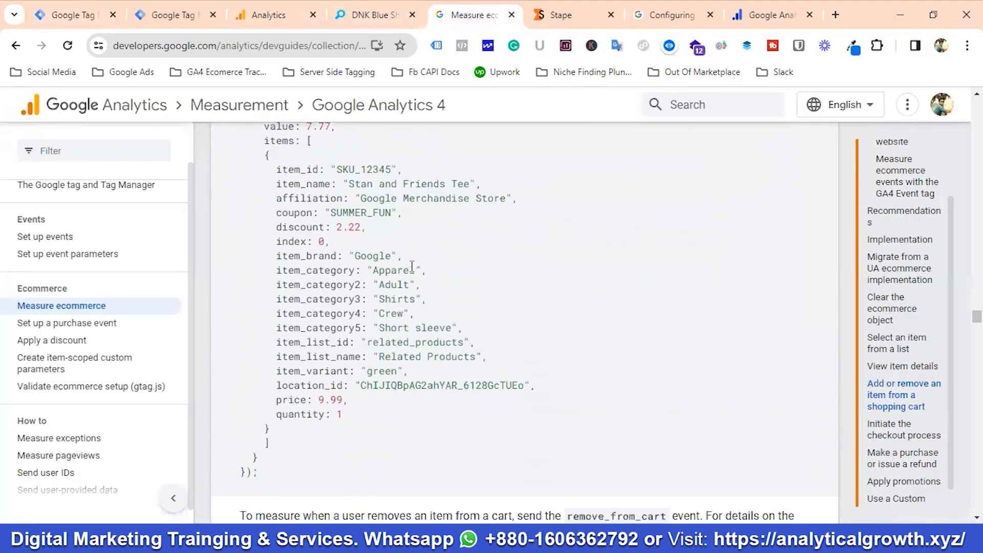
left_click(333, 344)
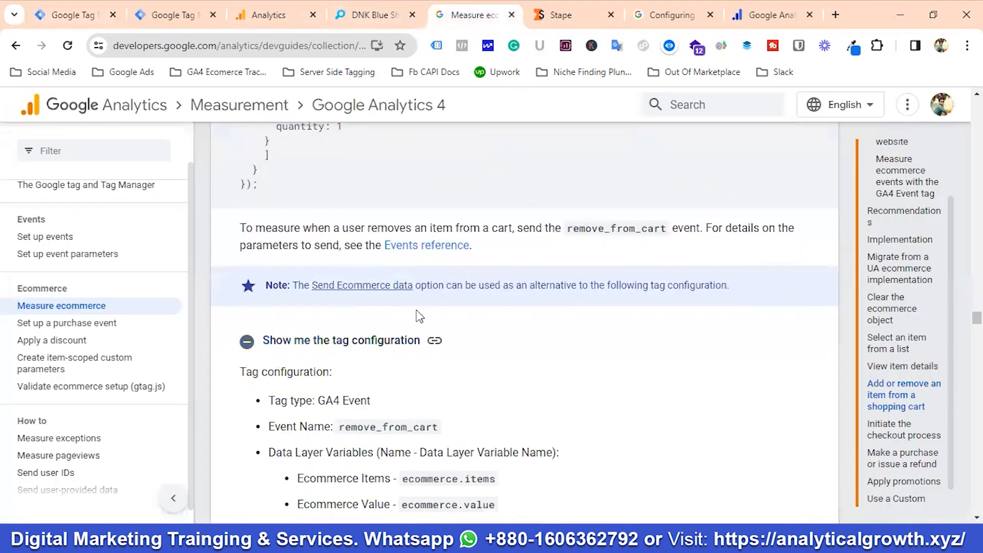
scroll(389, 328, "down", 3)
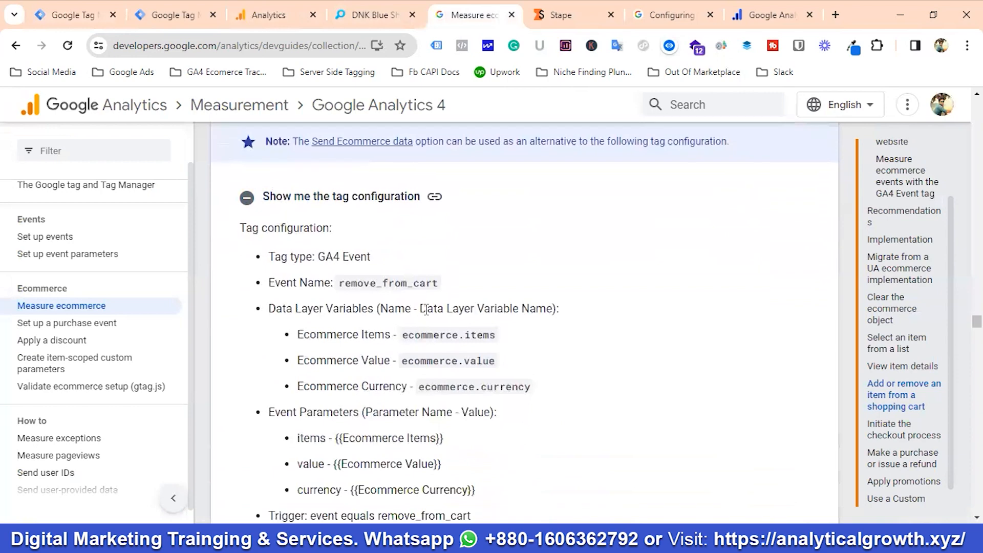
double_click(361, 287)
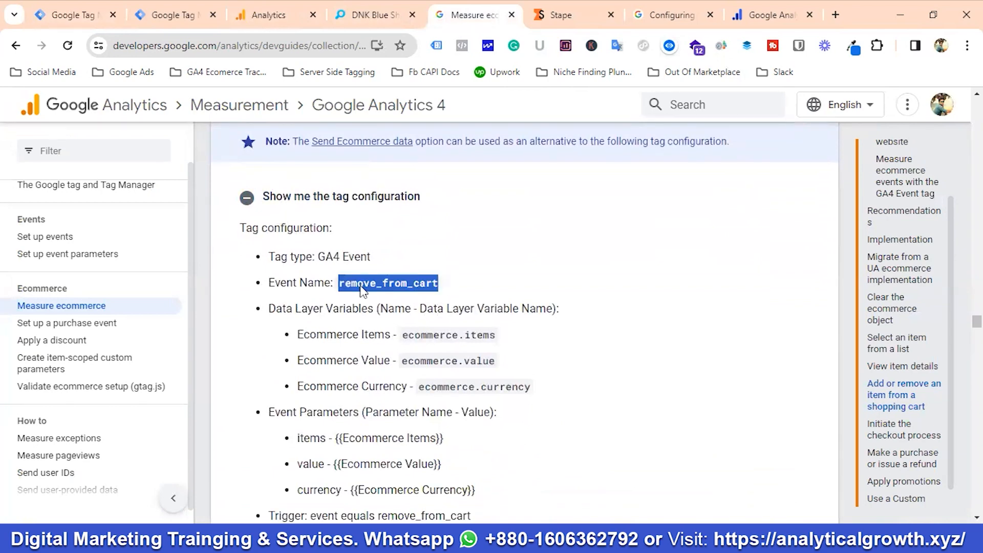
right_click(362, 289)
left_click(405, 66)
Step: Start a new trigger in the web container and name it Remove From Cart Trigger
left_click(68, 16)
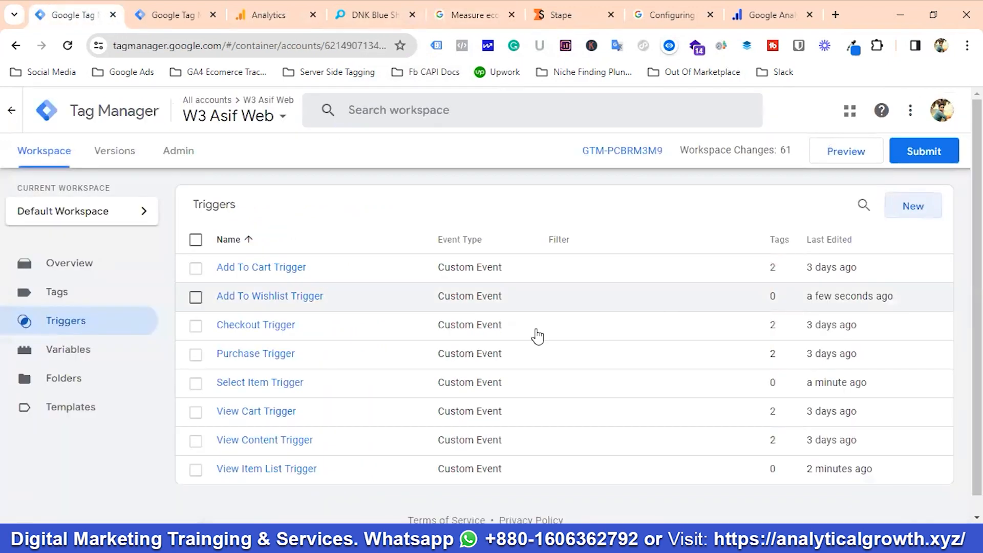
left_click(921, 207)
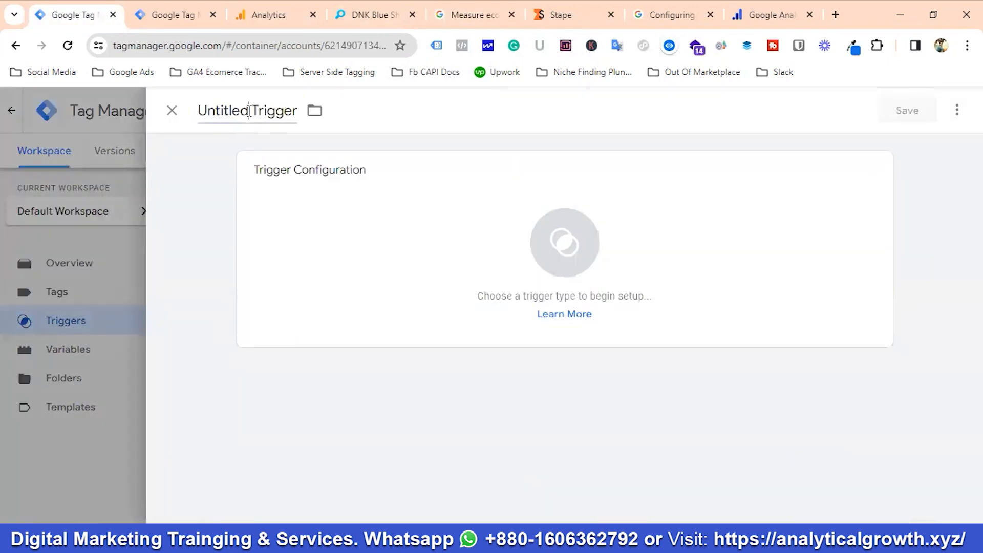
key("BackSpace")
key("BackSpace")
key("BackSpace")
key("BackSpace")
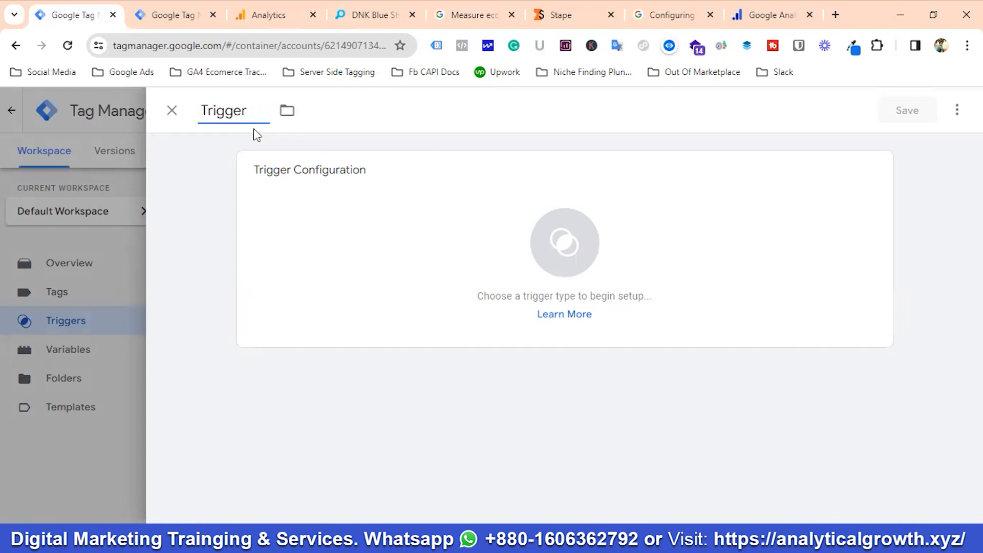
type("Remove F")
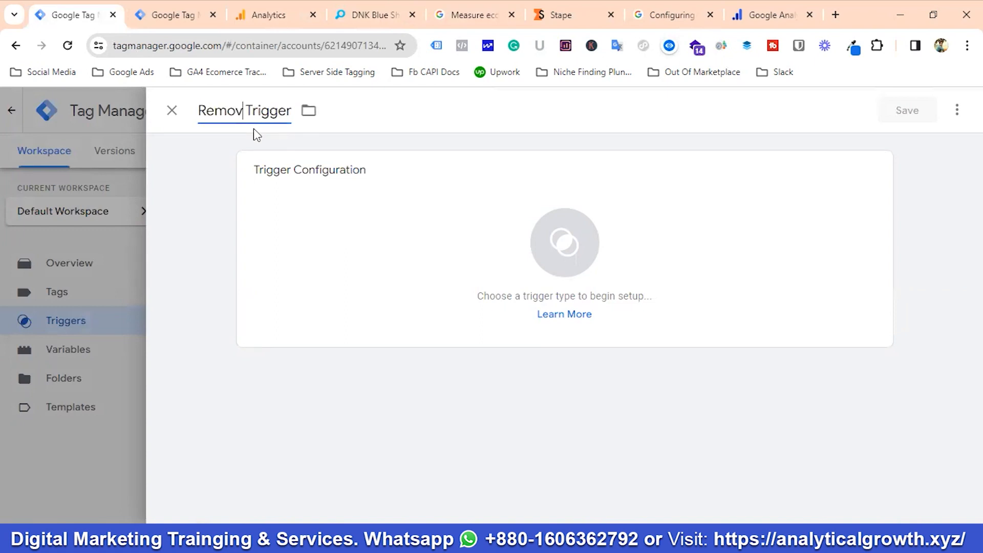
type("rom Cart")
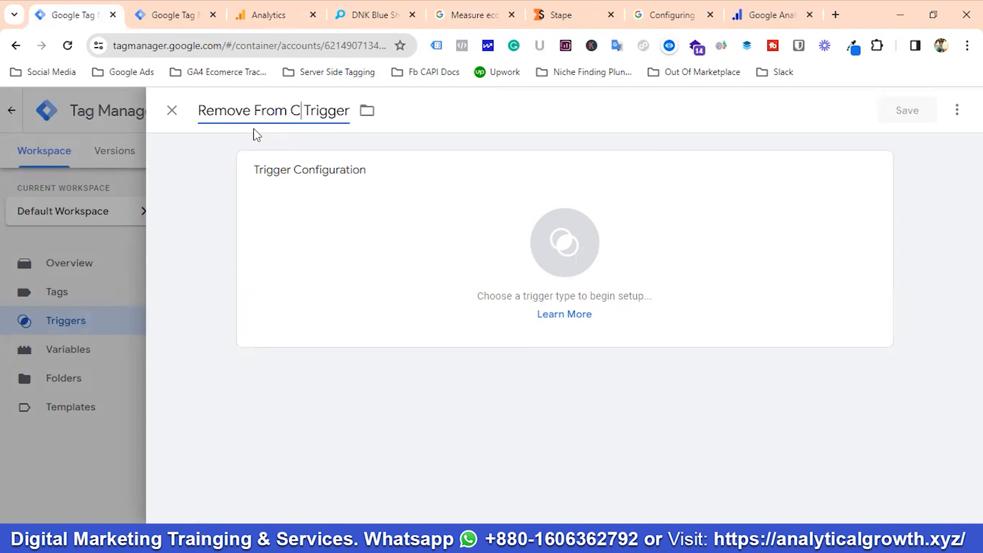
Step: Make the Remove From Cart Trigger a Custom Event trigger with event name remove_from_cart and save it
left_click(570, 246)
scroll(643, 347, "down", 4)
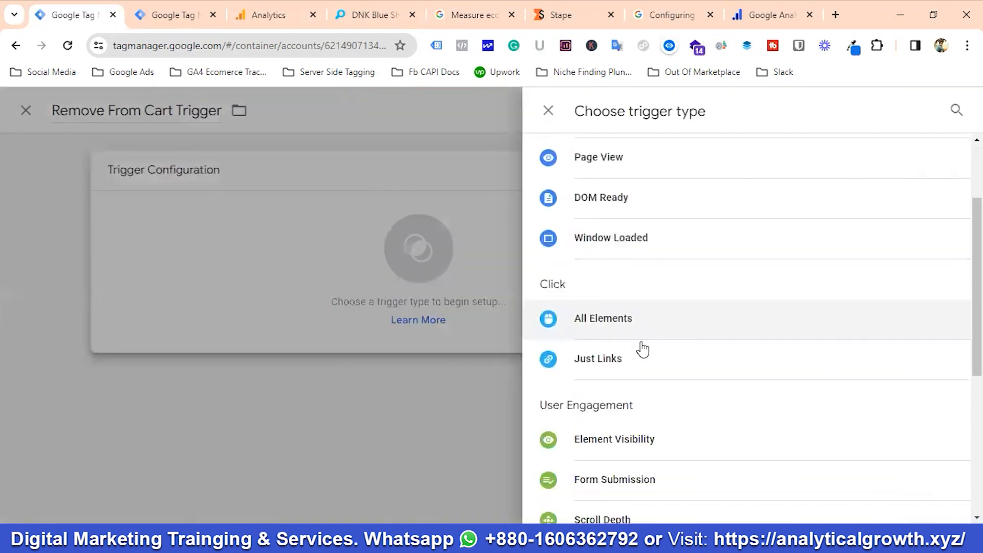
scroll(630, 341, "down", 3)
left_click(617, 400)
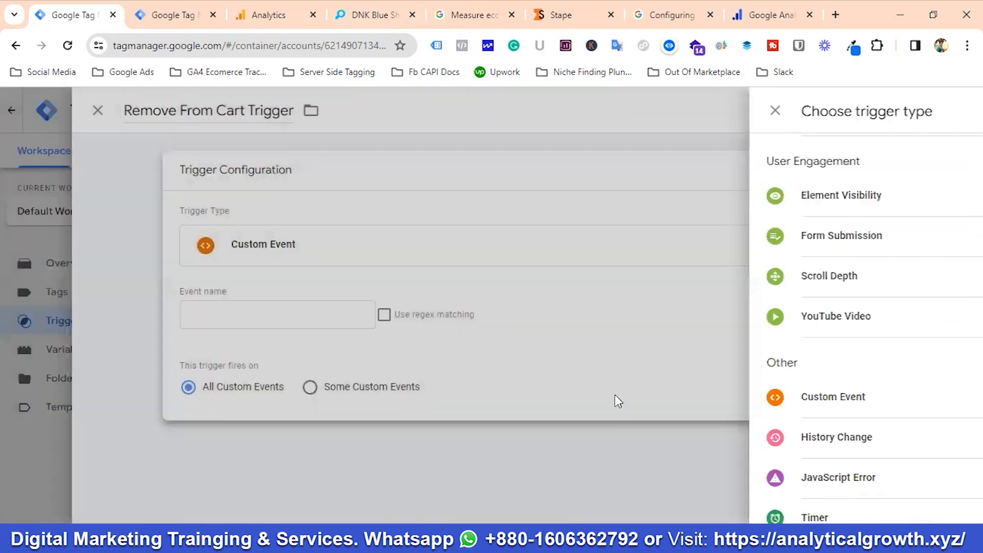
left_click(321, 315)
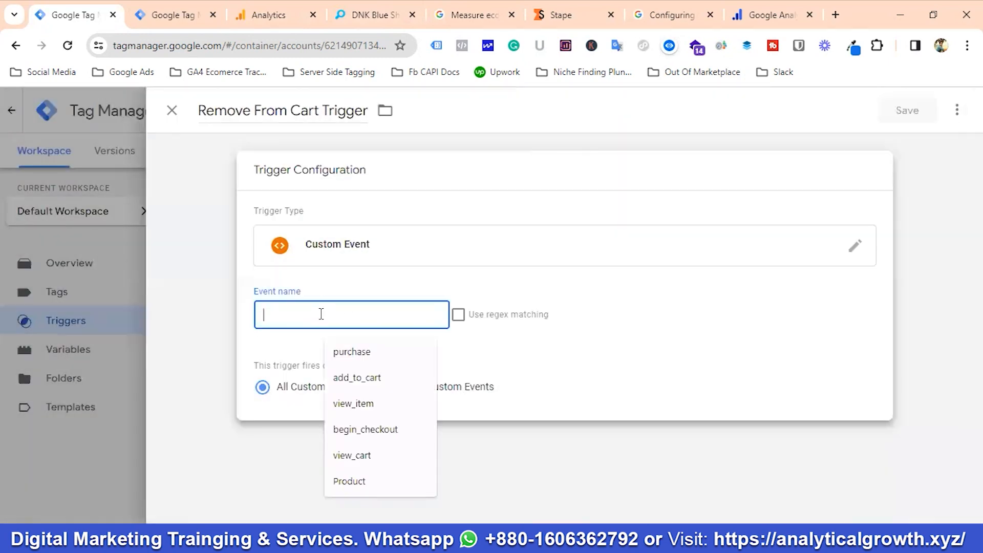
key("ctrl+v")
left_click(906, 110)
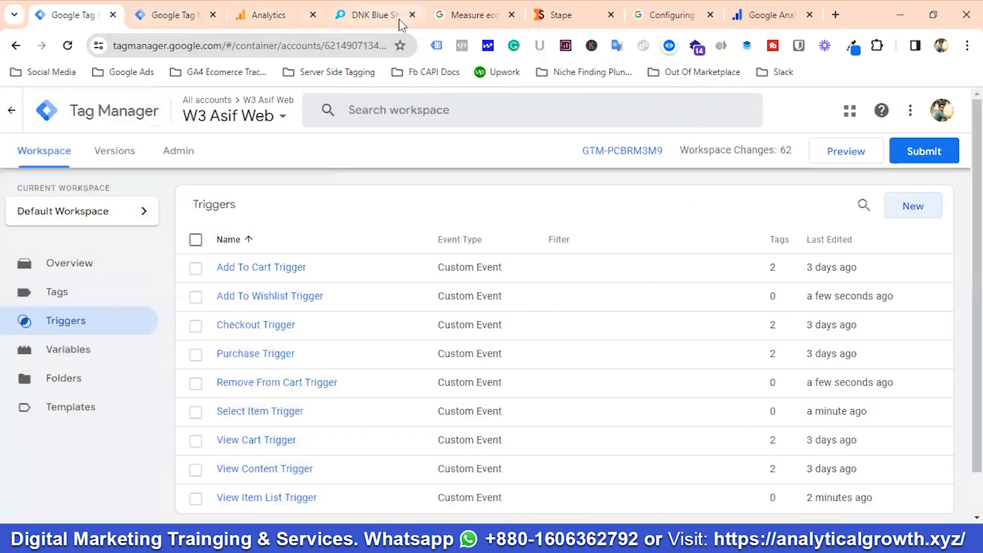
Step: Expand the guide's begin_checkout tag configuration and check the web container's trigger list for a matching trigger
left_click(471, 14)
scroll(470, 303, "down", 10)
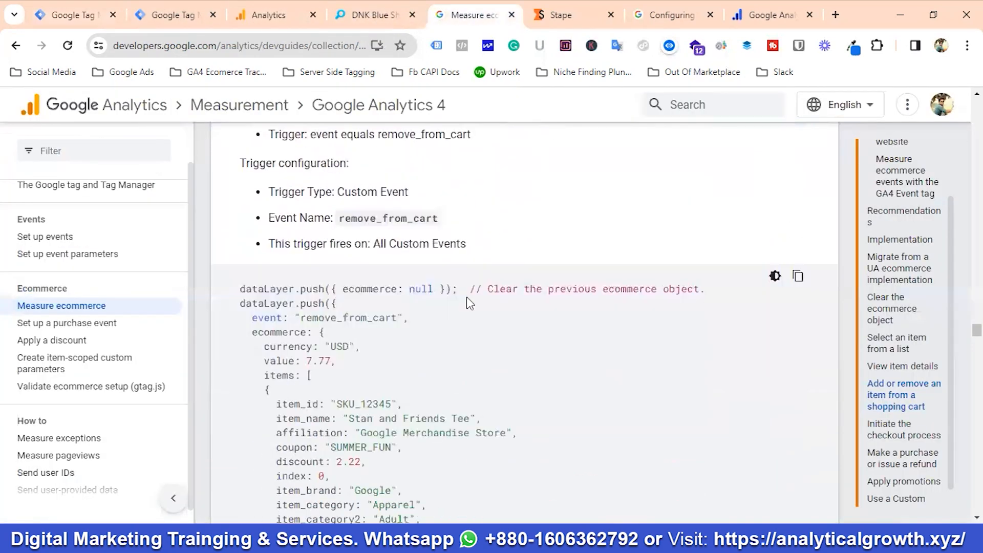
scroll(466, 303, "down", 6)
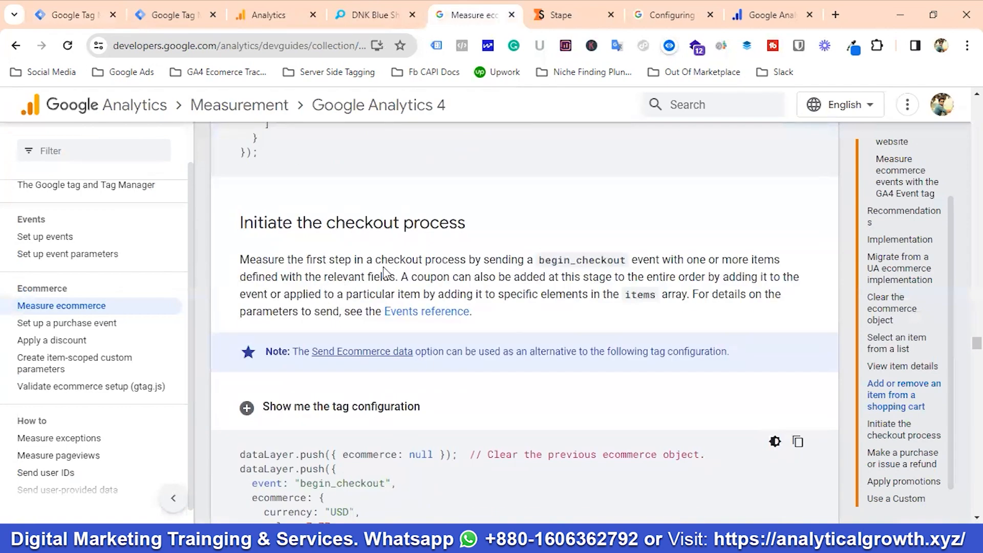
scroll(378, 307, "down", 1)
scroll(377, 310, "down", 2)
double_click(364, 266)
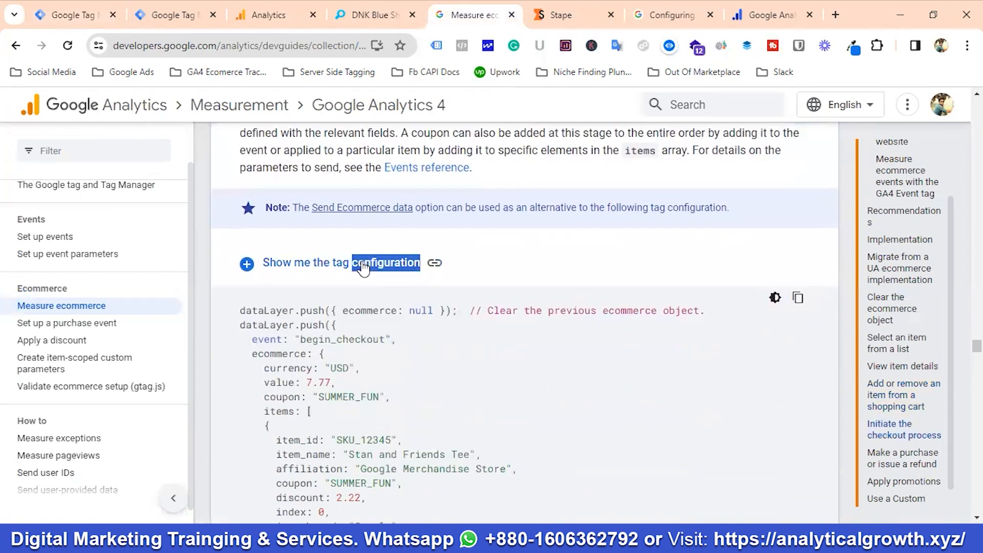
left_click(328, 264)
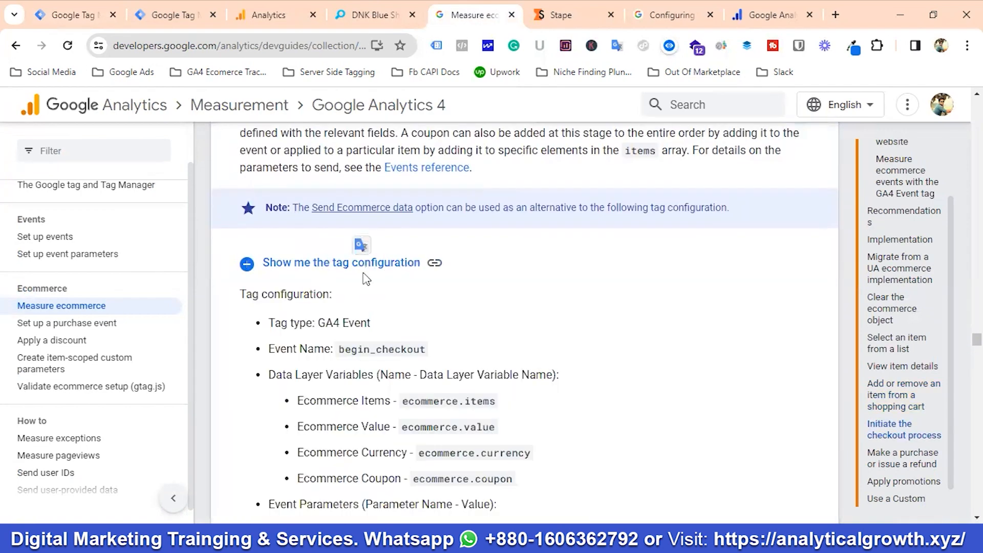
left_click(66, 7)
scroll(340, 301, "down", 2)
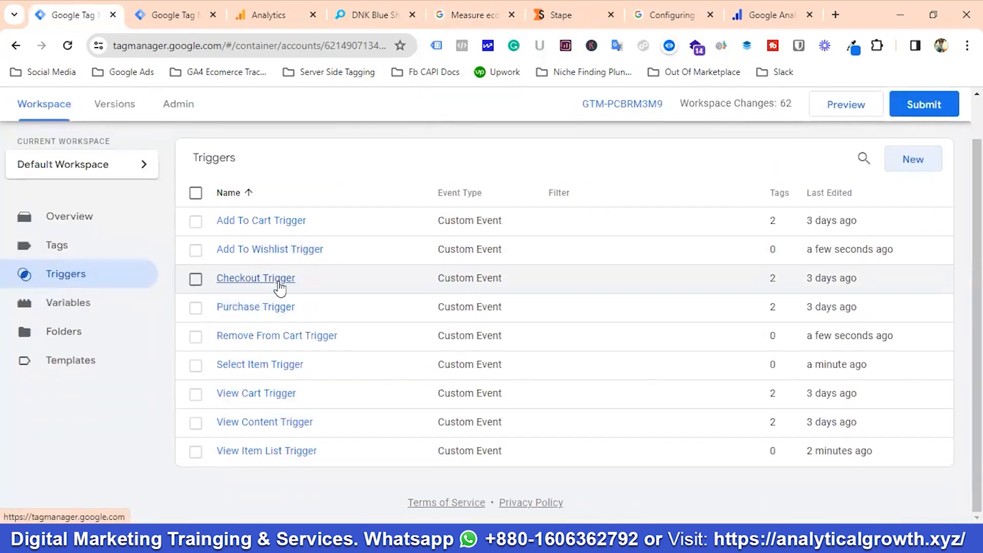
Step: Expand the guide's tag configuration for adding shipping information and copy the add_shipping_info event name
left_click(454, 12)
scroll(467, 309, "down", 4)
scroll(467, 310, "down", 15)
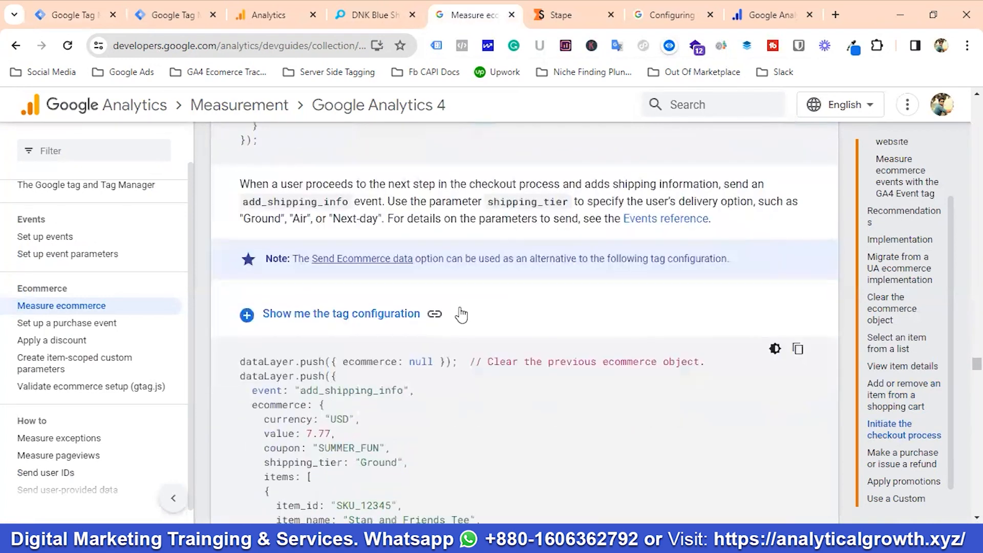
scroll(461, 314, "down", 1)
left_click(333, 243)
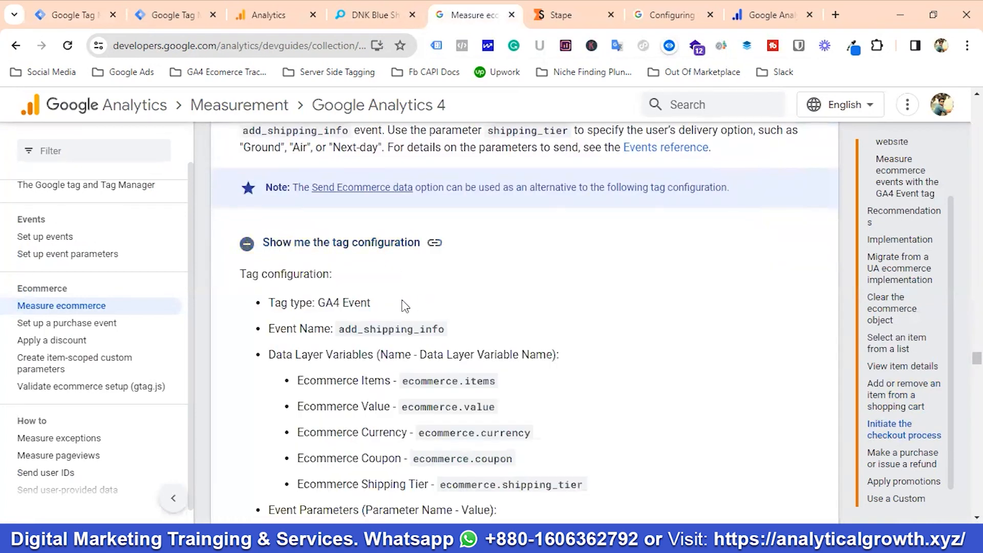
scroll(405, 306, "down", 1)
double_click(383, 260)
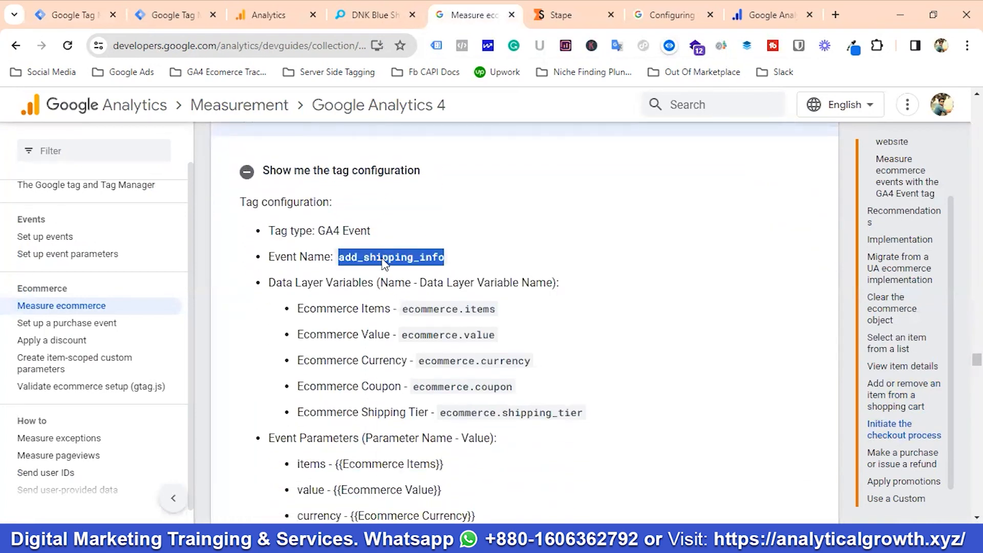
right_click(384, 263)
left_click(423, 277)
Step: Start a new trigger in the web container and name it Add Shipping Info Trigger
left_click(54, 8)
left_click(912, 172)
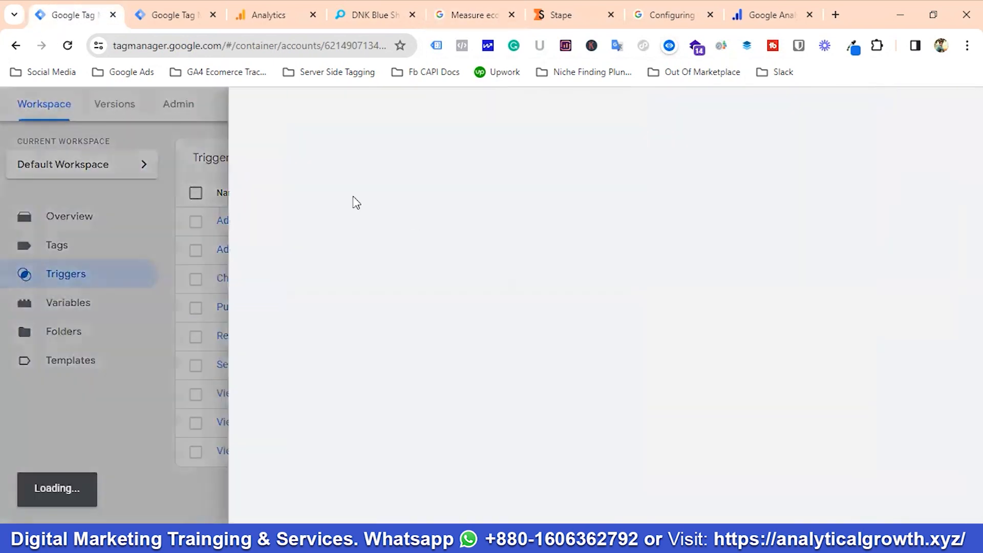
key("BackSpace")
key("BackSpace")
key("BackSpace")
key("BackSpace")
key("BackSpace")
key("BackSpace")
key("BackSpace")
key("BackSpace")
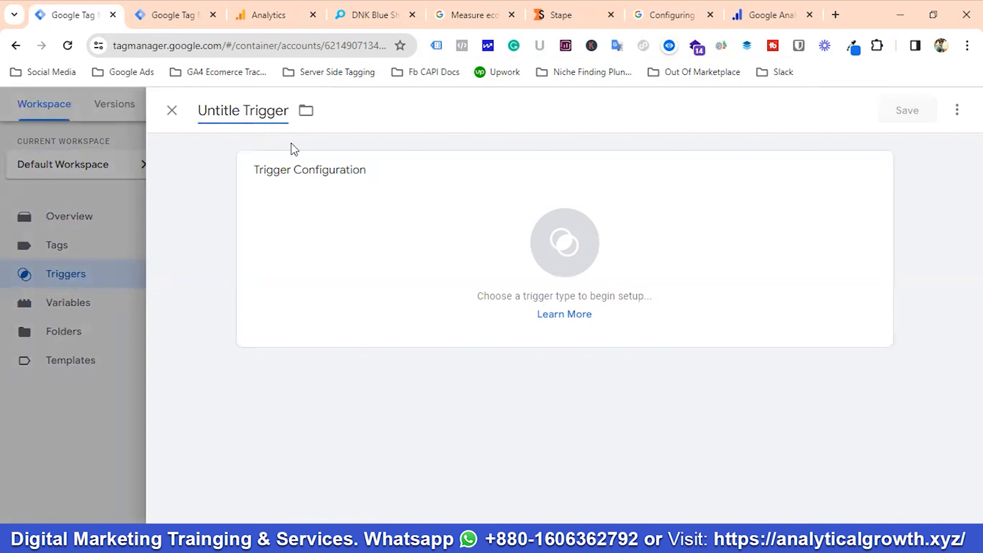
type("Add Shipping Info")
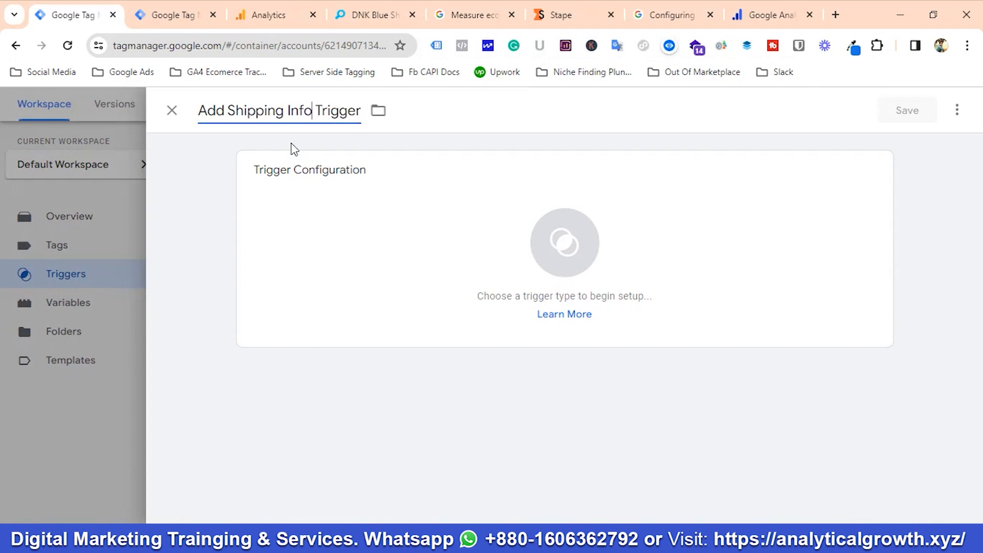
Step: Make the Add Shipping Info Trigger a Custom Event trigger with event name add_shipping_info and save it
left_click(586, 248)
scroll(643, 287, "down", 2)
scroll(641, 317, "down", 6)
left_click(637, 344)
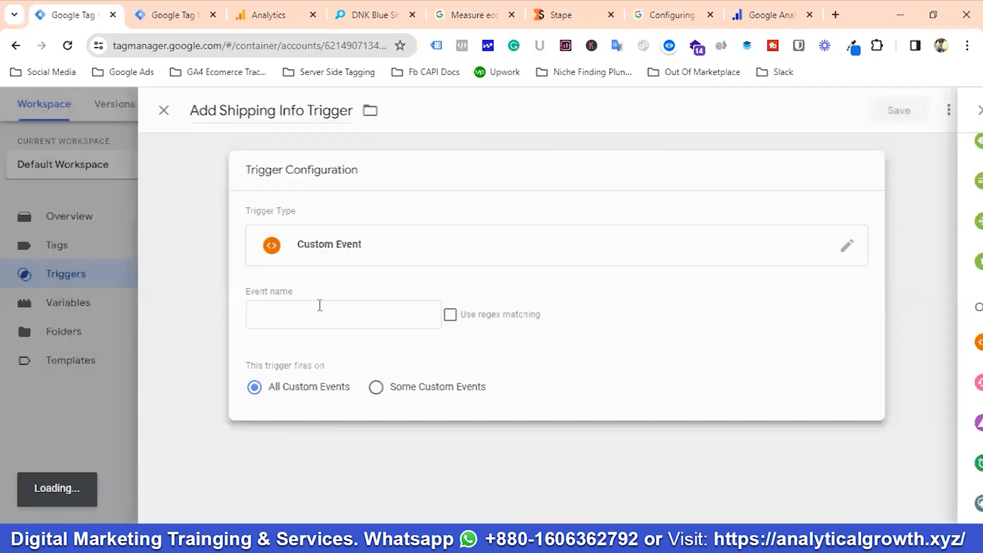
left_click(317, 318)
key("ctrl+v")
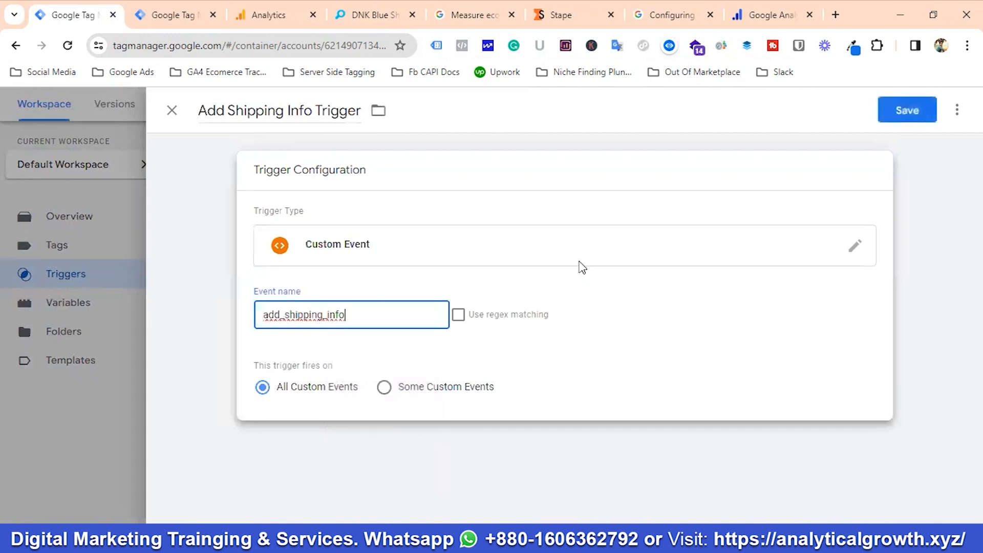
left_click(910, 121)
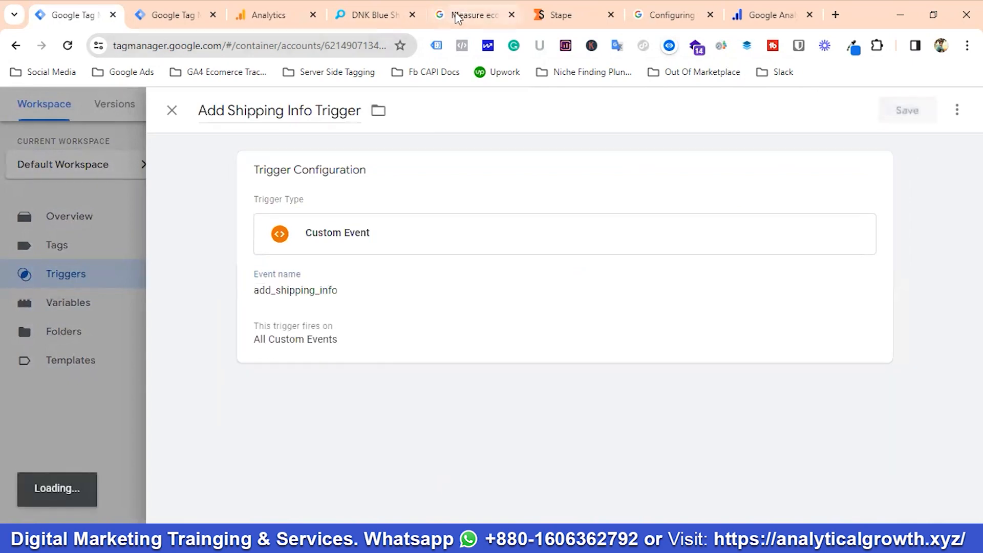
Step: Expand the guide's tag configuration for submitting payment information and copy the add_payment_info event name
left_click(455, 13)
scroll(420, 266, "down", 15)
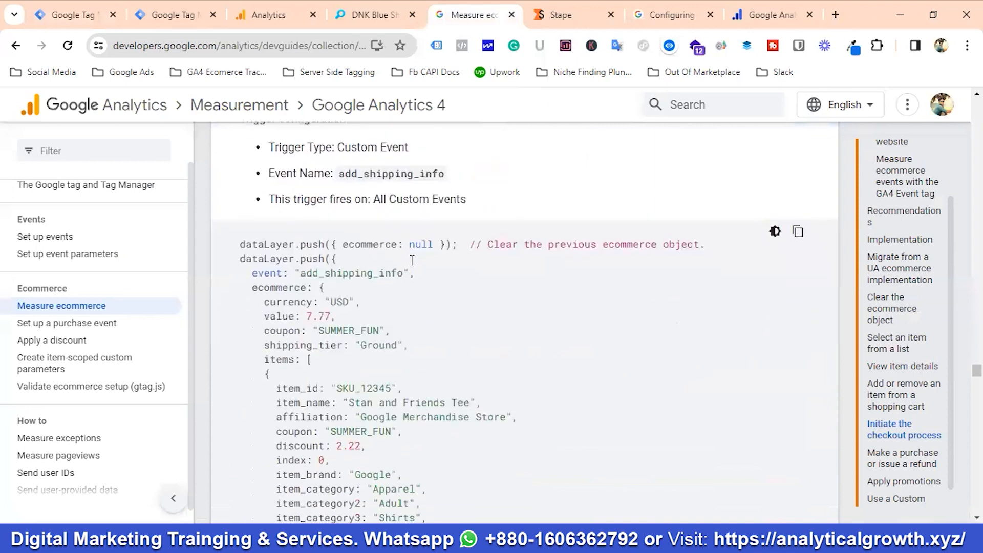
scroll(418, 265, "down", 7)
left_click(387, 288)
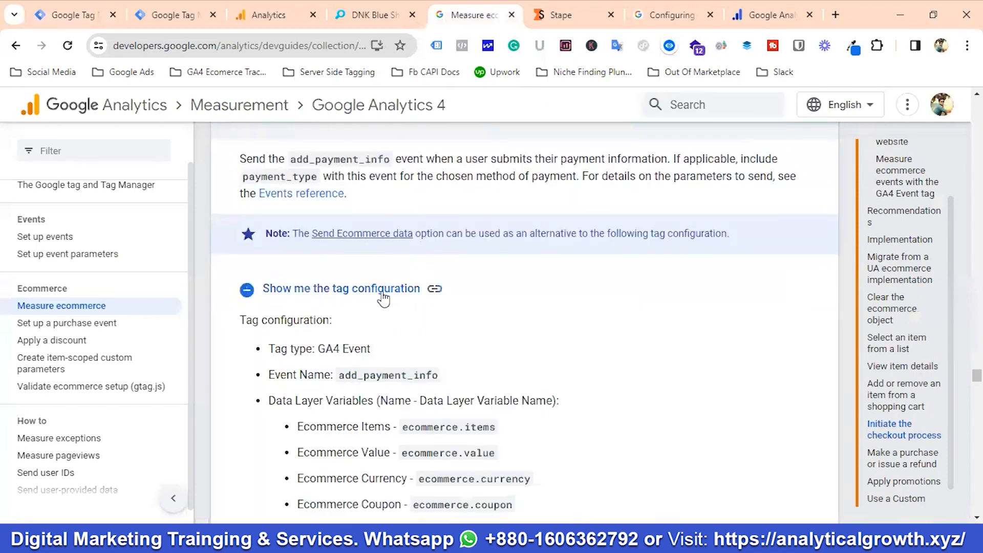
scroll(434, 295, "down", 1)
scroll(434, 295, "down", 1)
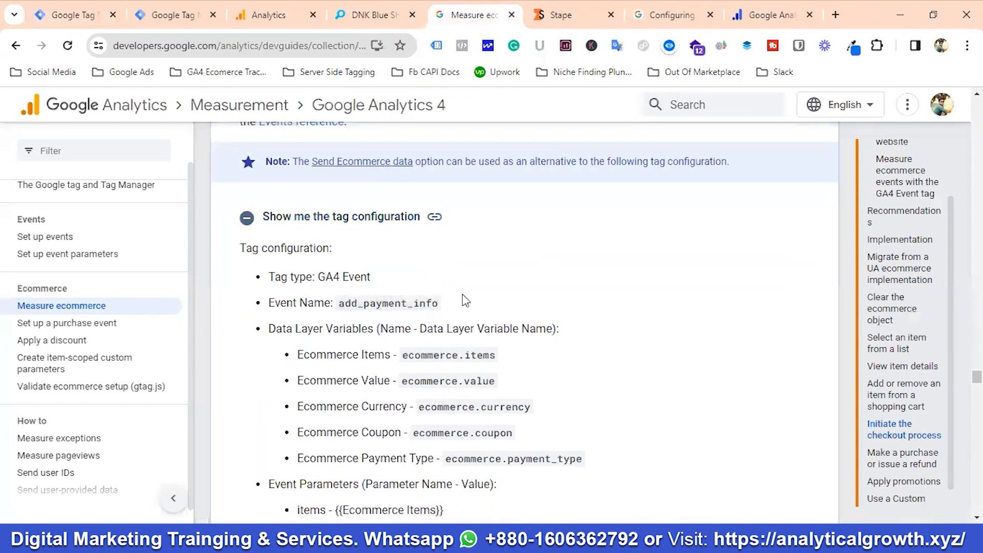
scroll(429, 282, "down", 1)
double_click(379, 232)
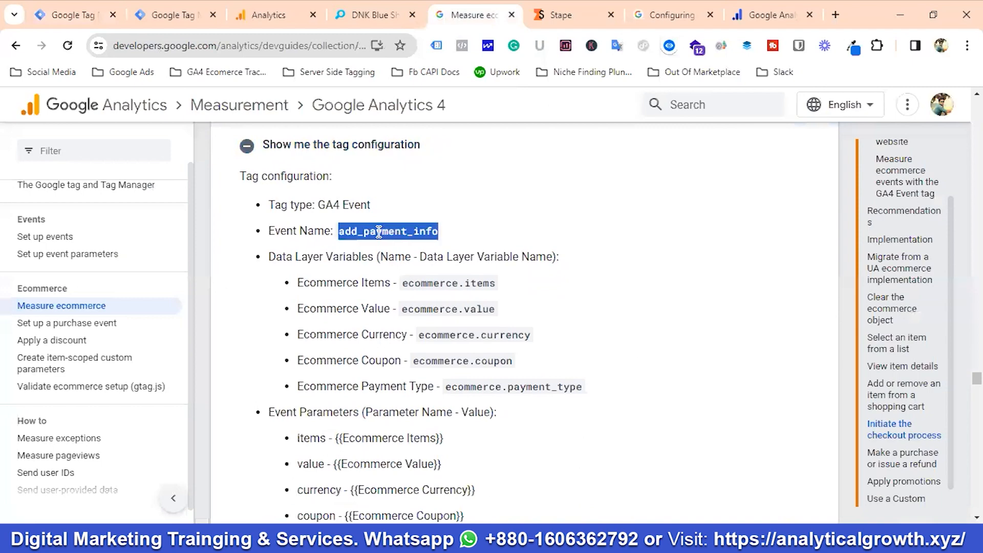
right_click(405, 235)
left_click(425, 249)
Step: Start a new trigger in the web container and name it Add Payment Info Trigger
left_click(38, 6)
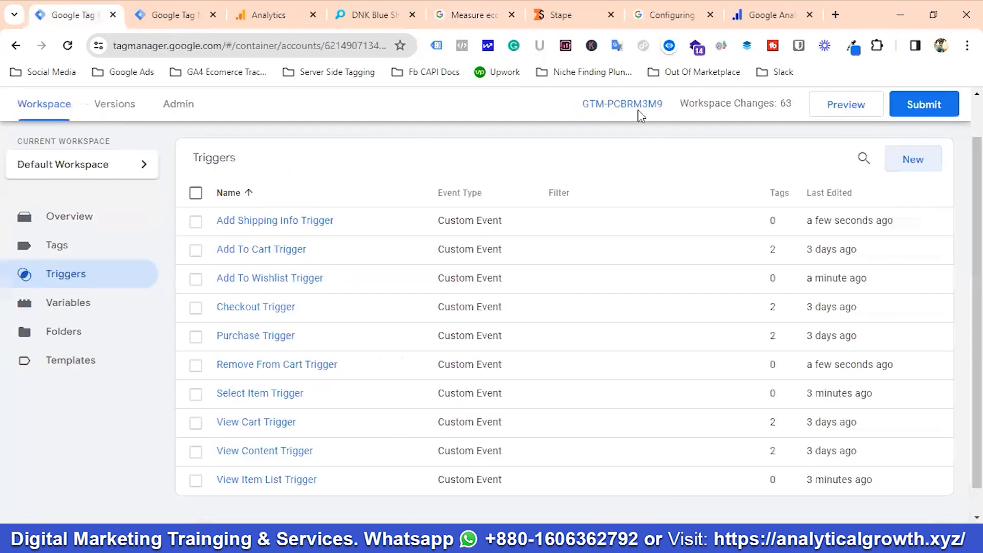
left_click(912, 161)
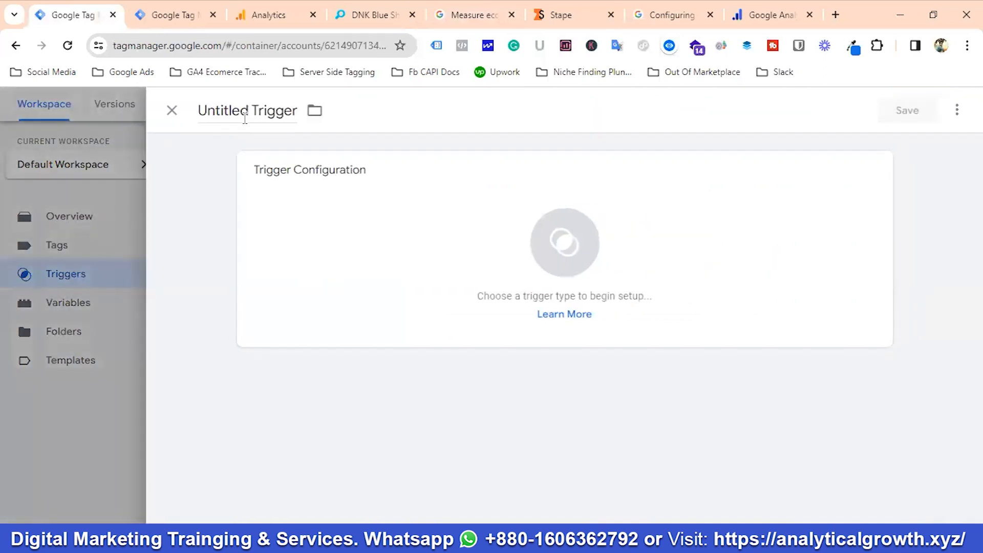
key("BackSpace")
key("BackSpace")
key("BackSpace")
key("BackSpace")
key("BackSpace")
key("BackSpace")
key("BackSpace")
key("BackSpace")
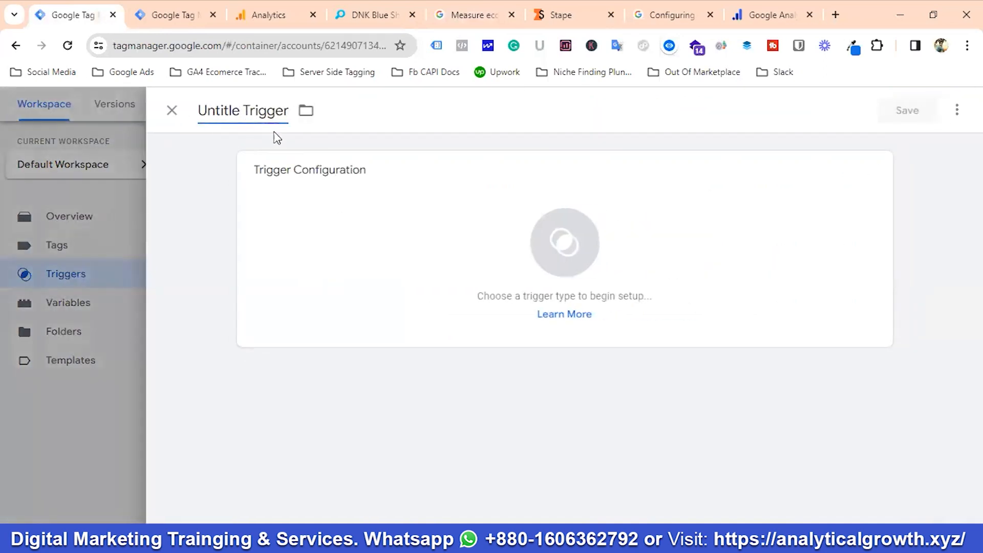
type("Add Pay")
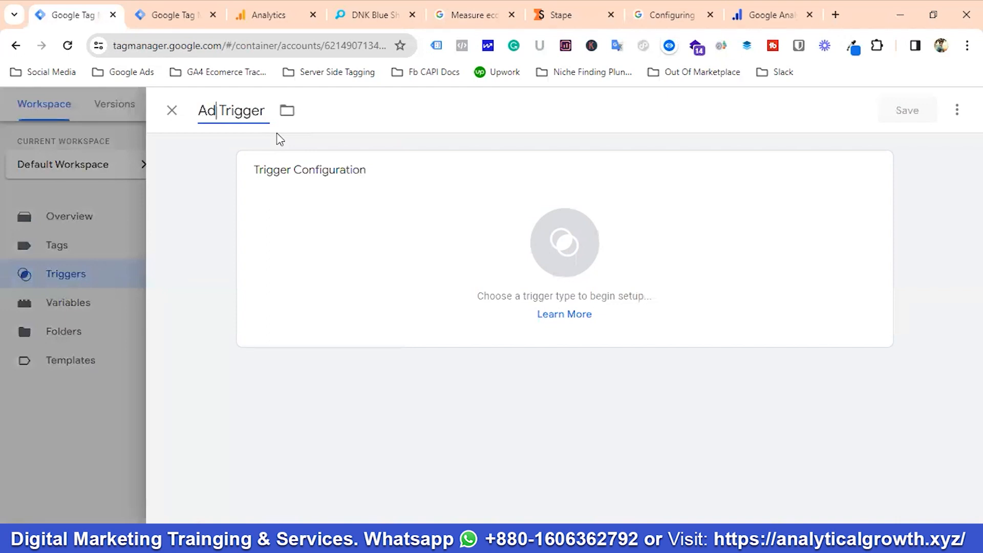
type("ment Inf")
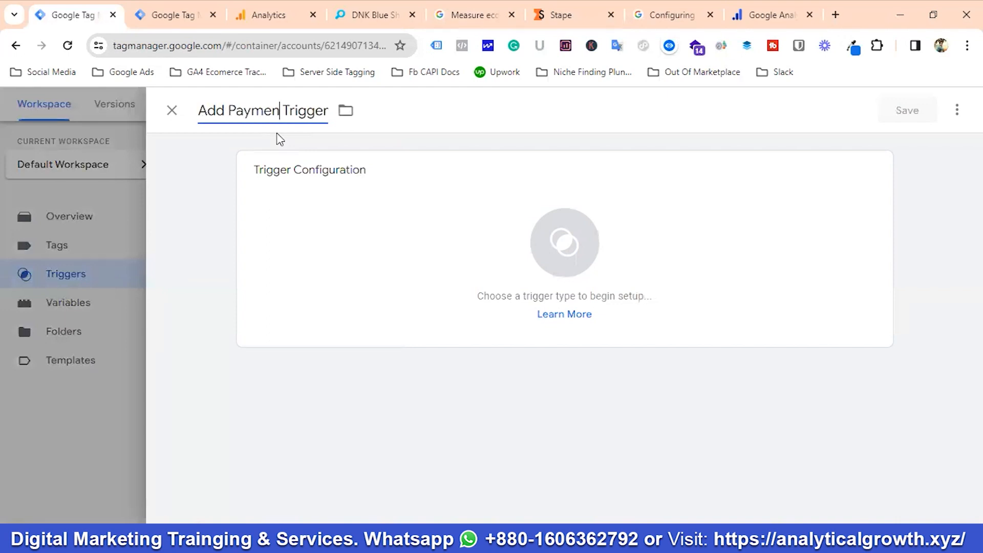
type("o")
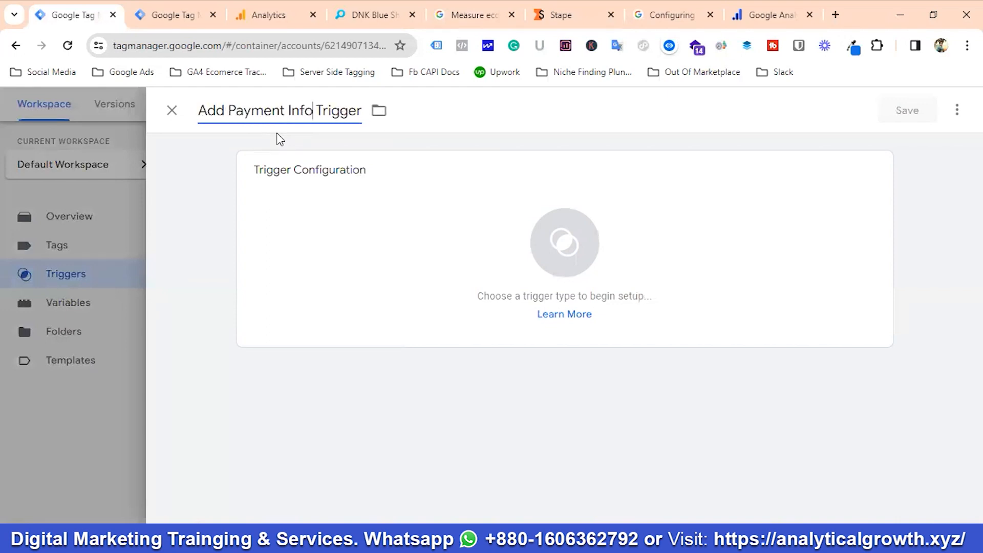
Step: Make the Add Payment Info Trigger a Custom Event trigger with event name add_payment_info and save it
left_click(565, 249)
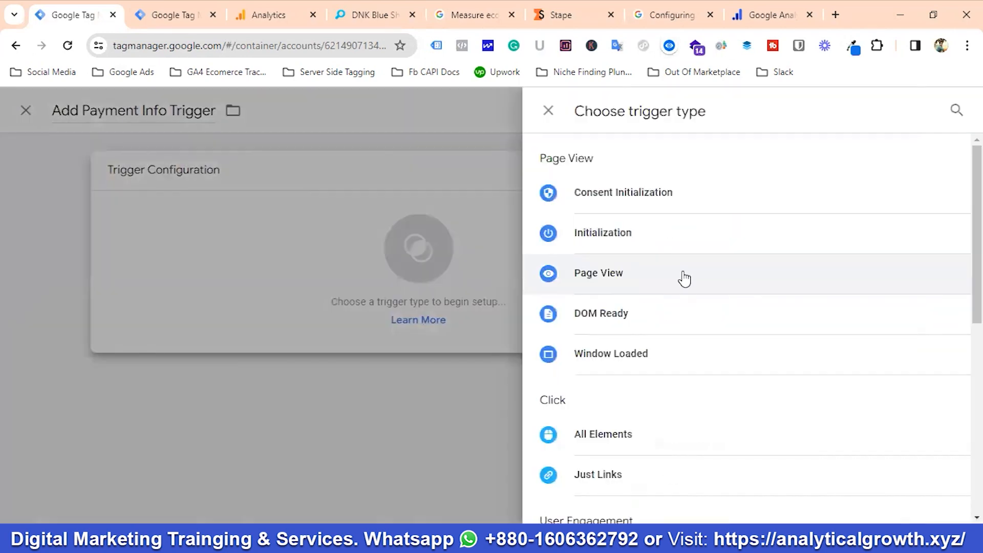
scroll(683, 279, "down", 8)
left_click(625, 346)
left_click(329, 314)
key("ctrl+v")
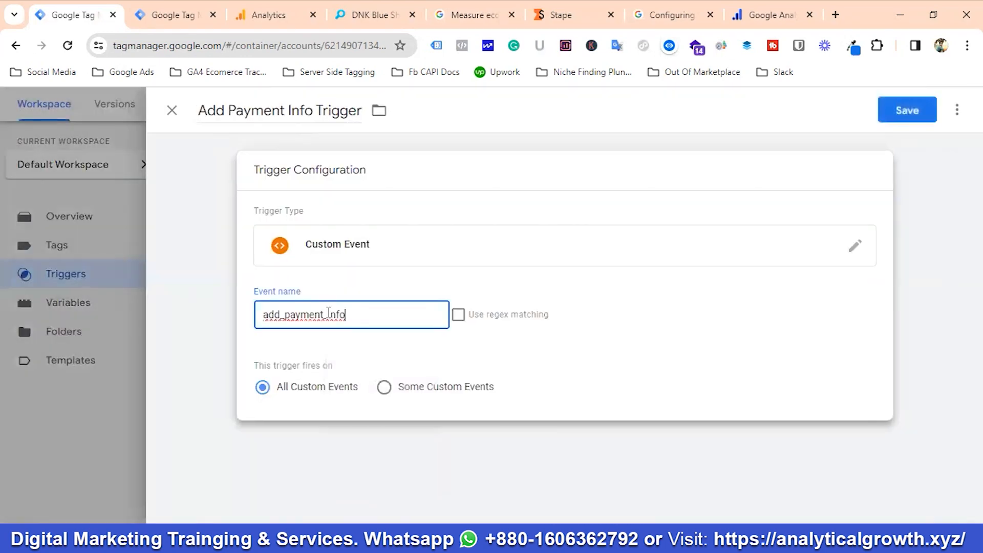
left_click(907, 110)
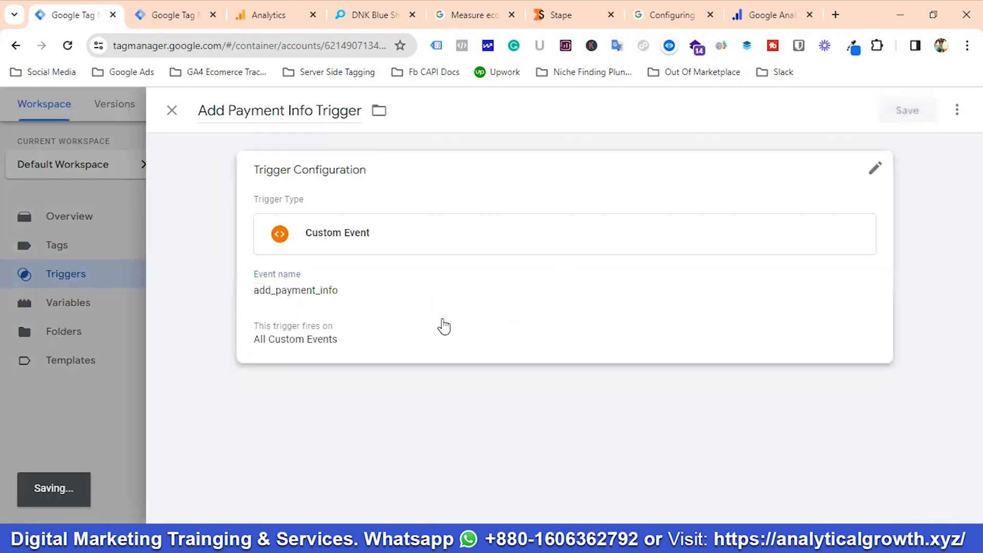
Step: Find the purchase event in the guide and check the web container's trigger list for a matching trigger
left_click(447, 15)
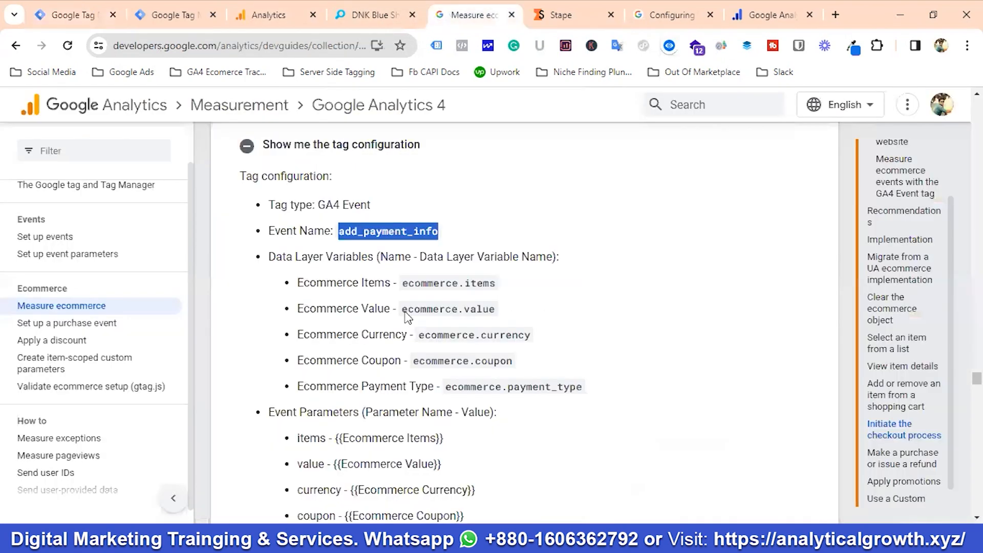
scroll(408, 317, "down", 12)
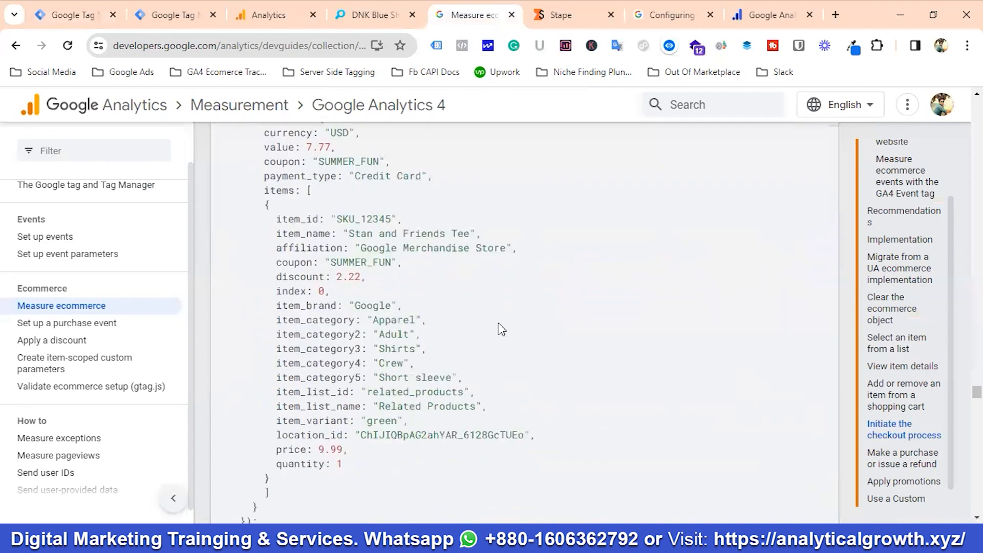
scroll(501, 328, "down", 7)
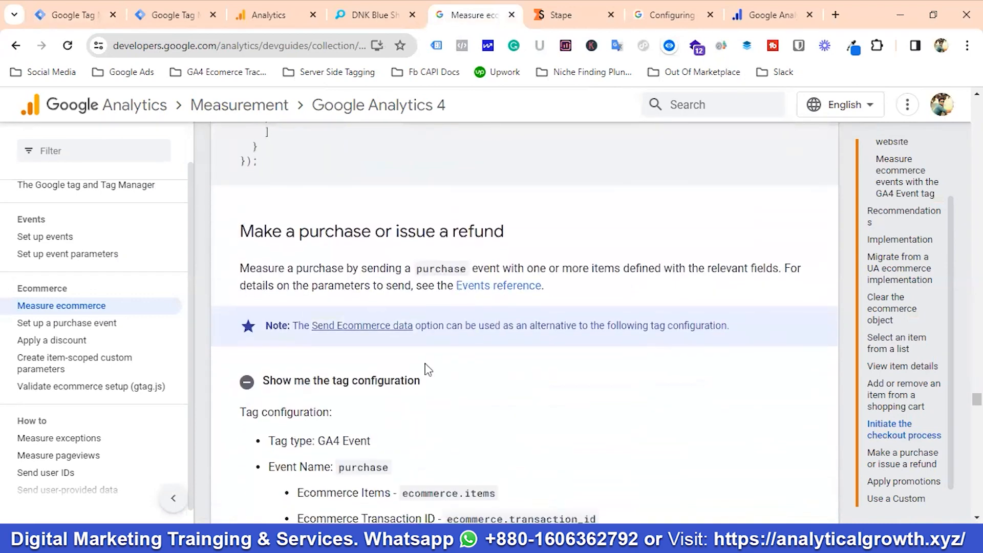
scroll(417, 394, "down", 1)
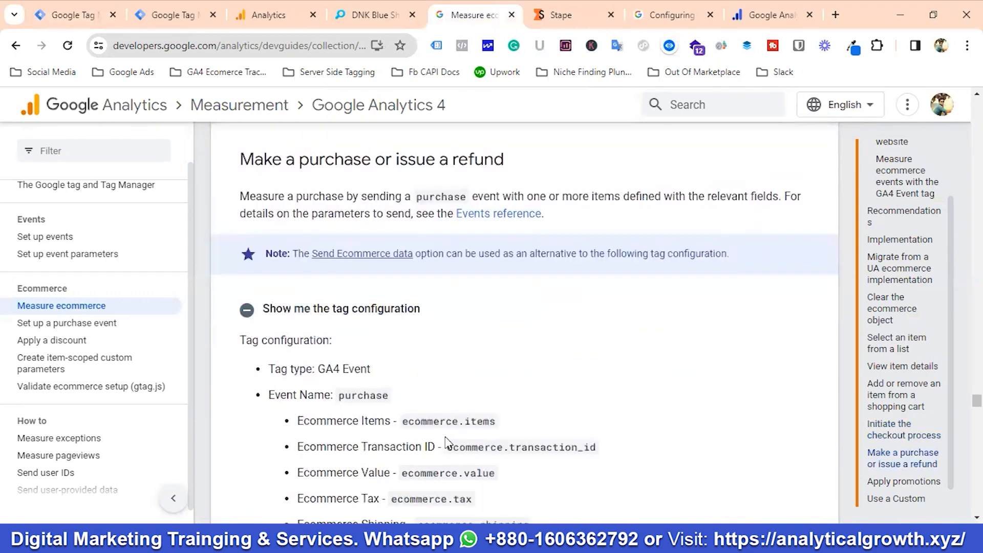
left_click(66, 2)
scroll(251, 439, "down", 1)
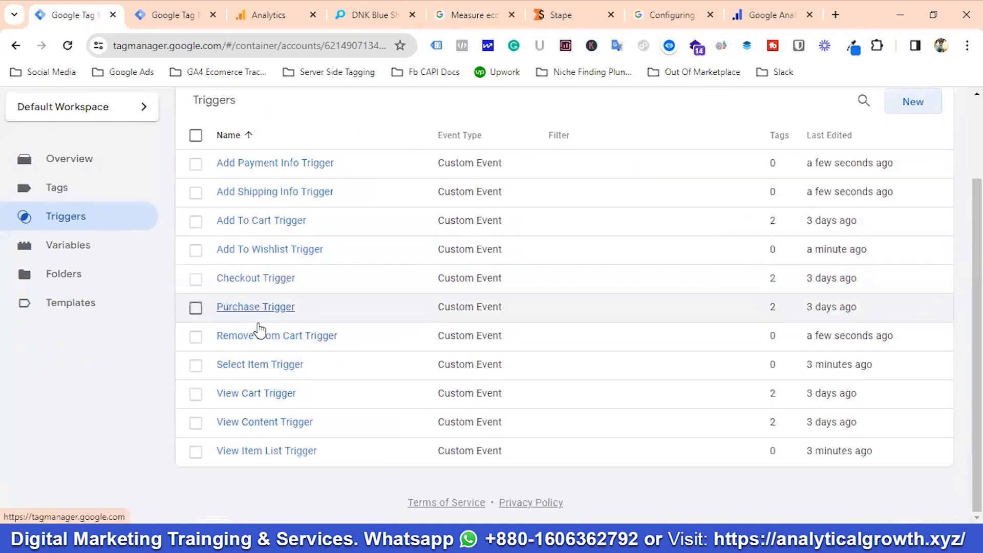
Step: Expand the guide's refund tag configuration and look through its event name and variables
left_click(461, 8)
scroll(453, 369, "down", 8)
scroll(452, 370, "down", 12)
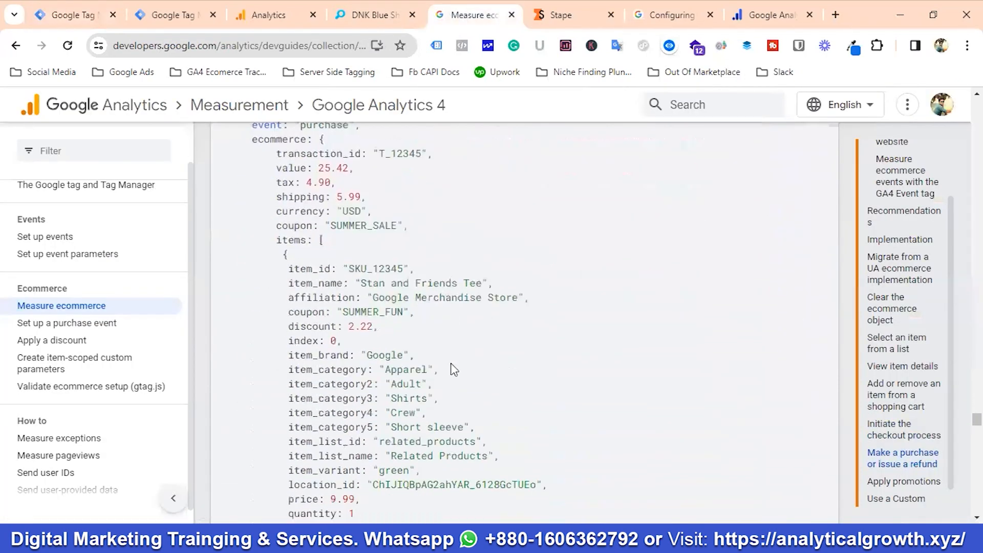
scroll(454, 363, "down", 1)
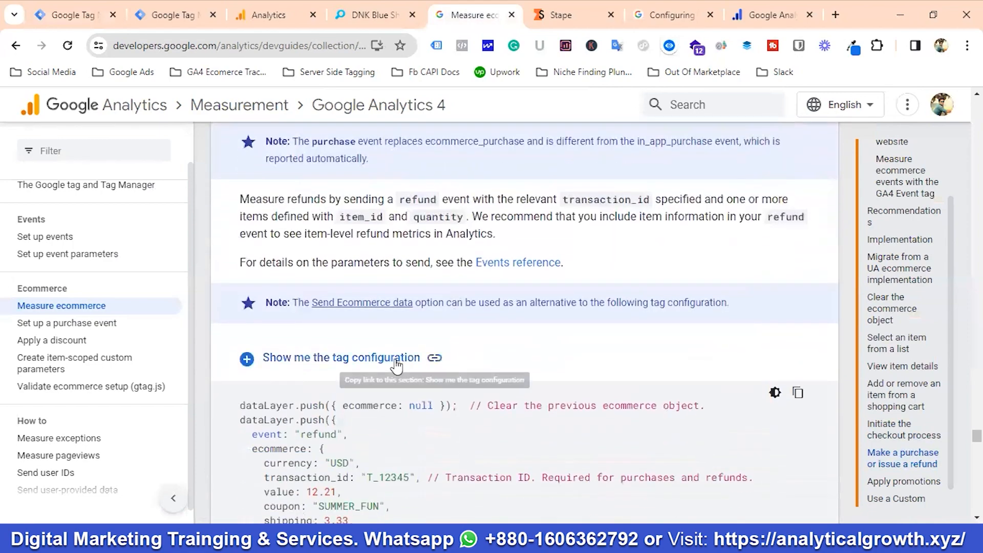
left_click(382, 358)
scroll(352, 366, "down", 1)
scroll(351, 366, "down", 15)
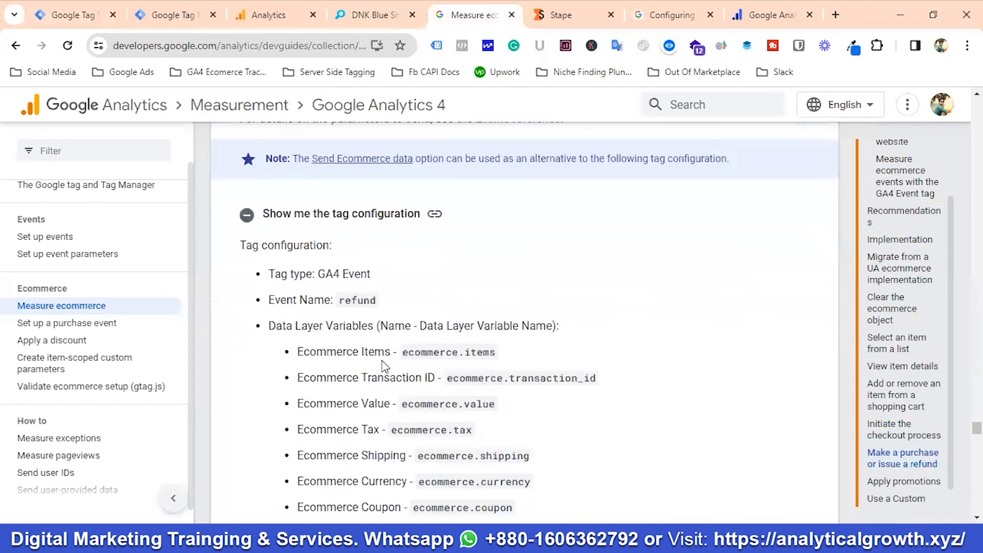
Step: Copy the refund event name from the tag configuration in the guide
scroll(403, 368, "down", 9)
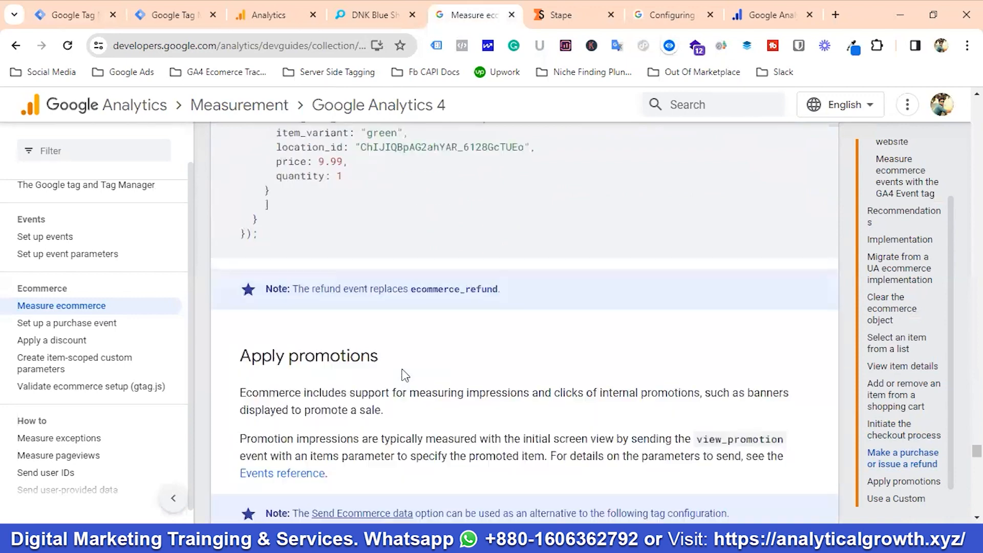
scroll(403, 375, "up", 12)
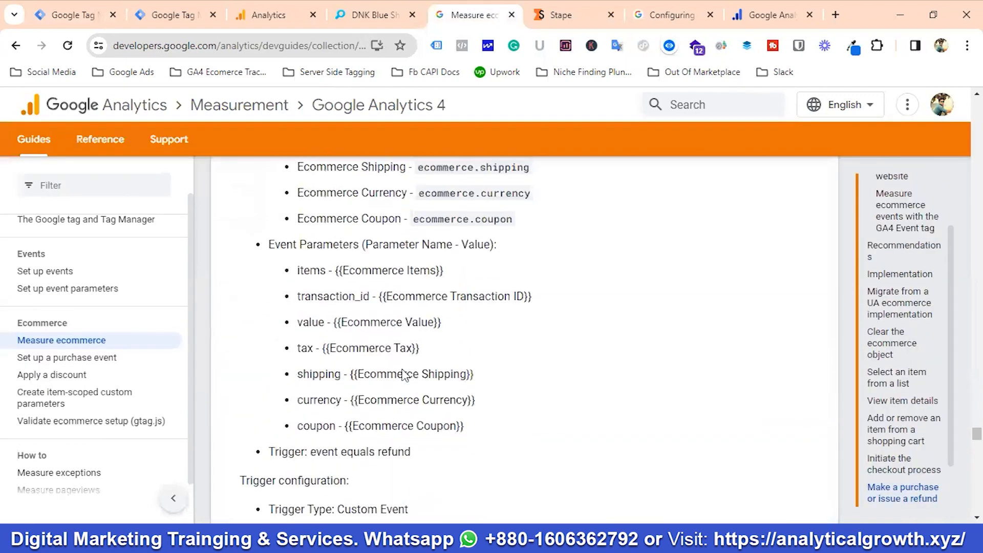
scroll(405, 375, "up", 1)
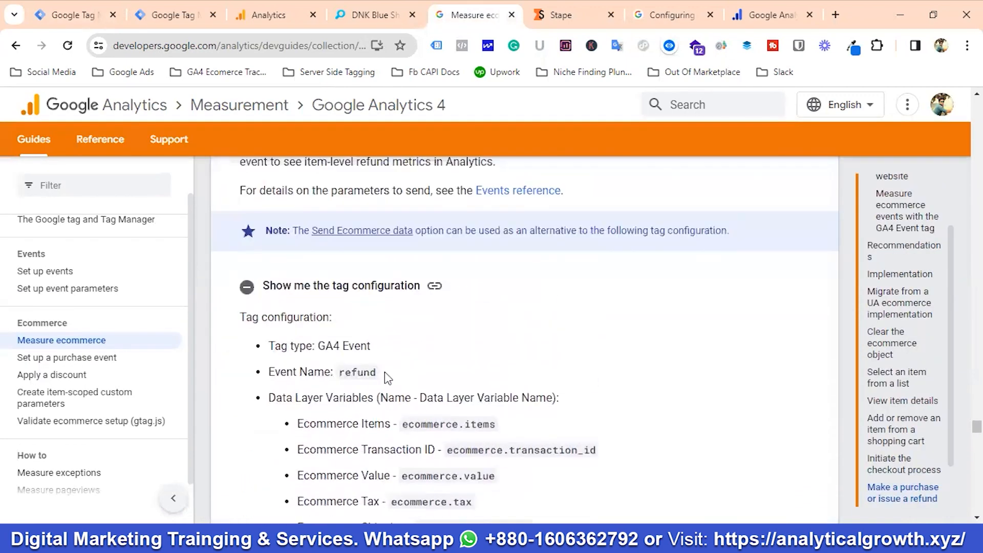
double_click(353, 374)
right_click(353, 379)
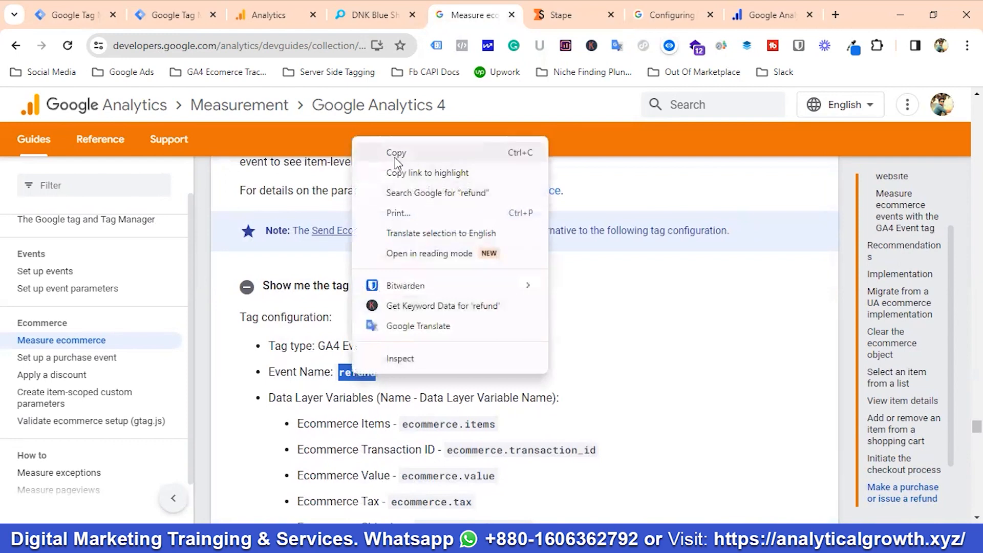
left_click(393, 154)
Step: Start a new trigger in the Tag Manager web container and name it Refund Trigger
left_click(94, 13)
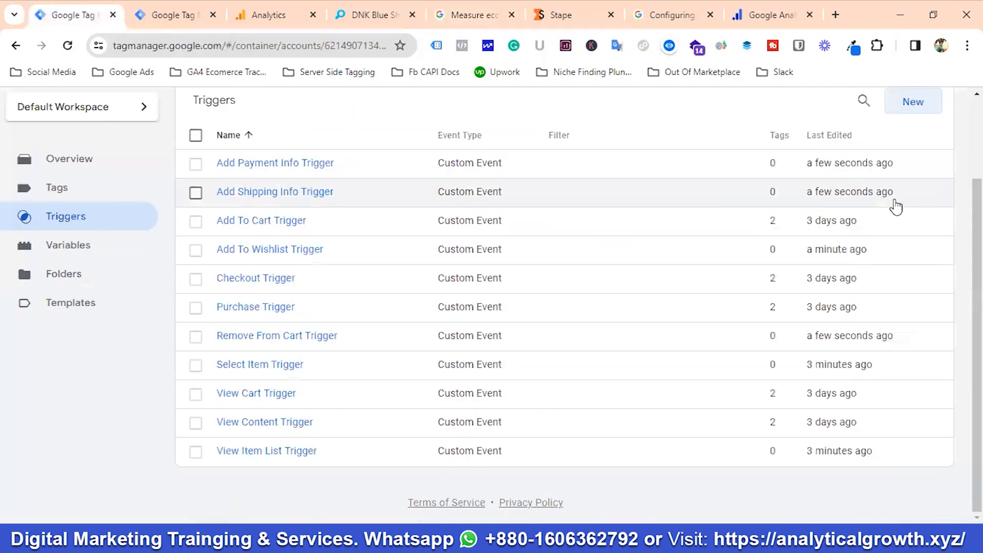
scroll(669, 292, "up", 2)
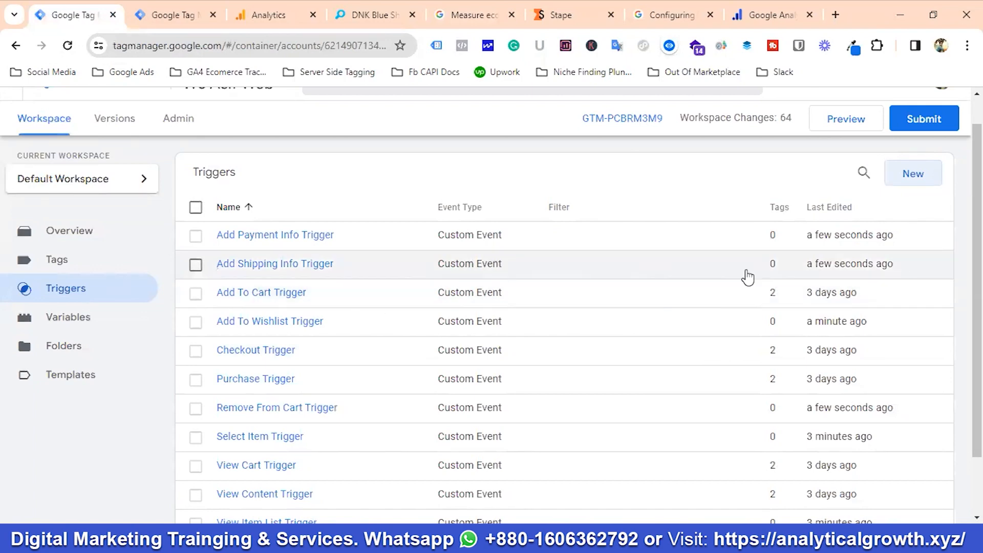
left_click(911, 176)
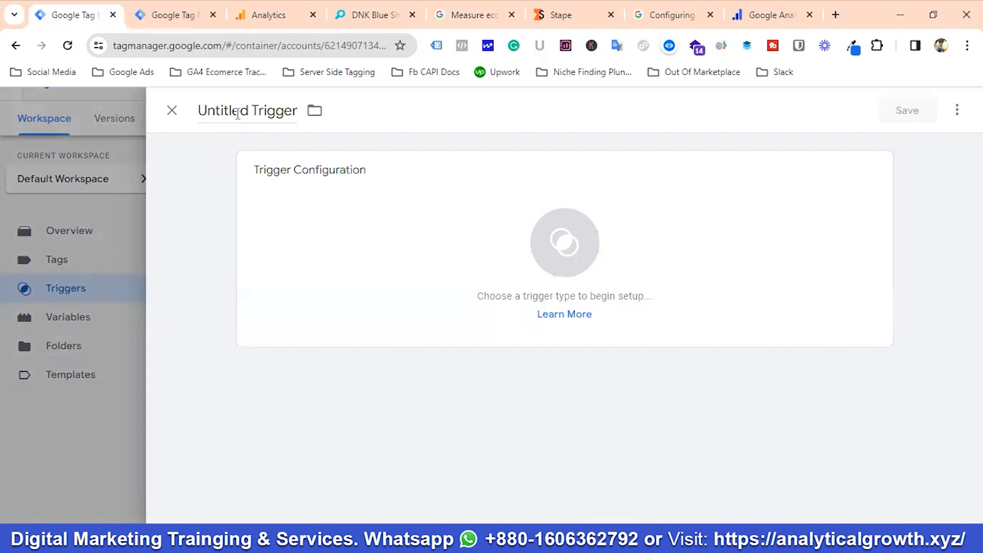
key("BackSpace")
key("BackSpace")
key("BackSpace")
key("BackSpace")
key("BackSpace")
key("BackSpace")
key("BackSpace")
key("BackSpace")
type("Refun d")
key("BackSpace")
key("BackSpace")
type("d")
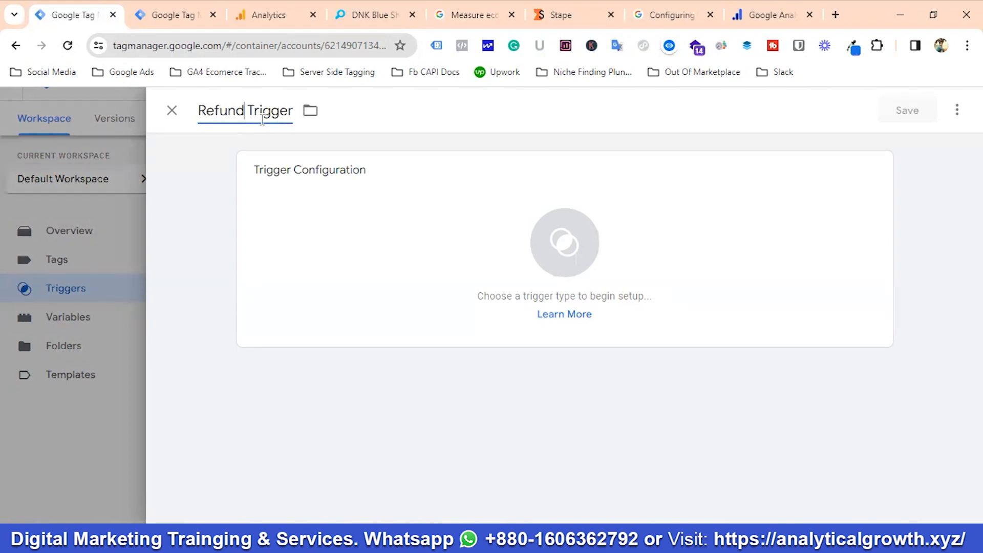
Step: Make the Refund Trigger a Custom Event trigger with event name refund and save it
left_click(569, 244)
scroll(647, 257, "down", 3)
scroll(651, 256, "down", 4)
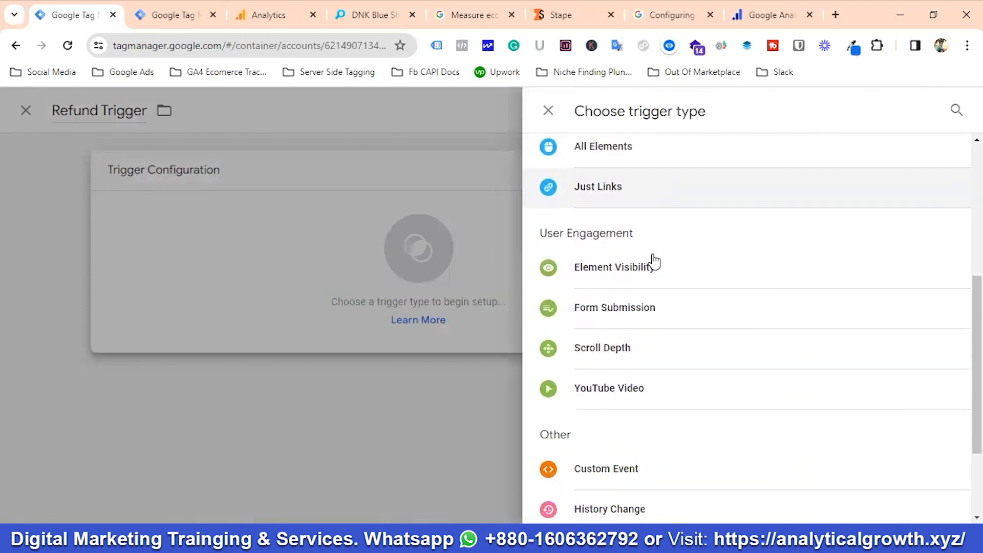
left_click(609, 394)
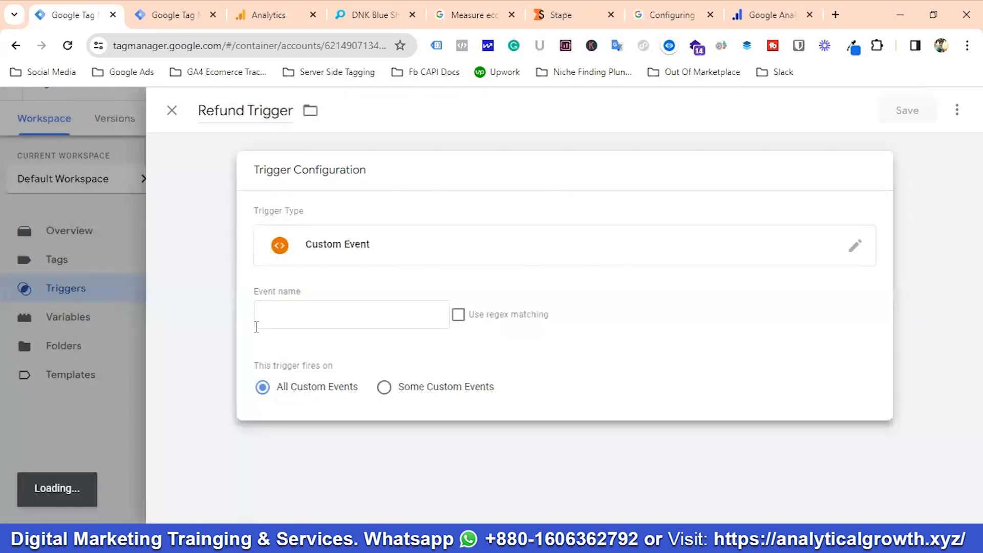
left_click(297, 315)
type("refund")
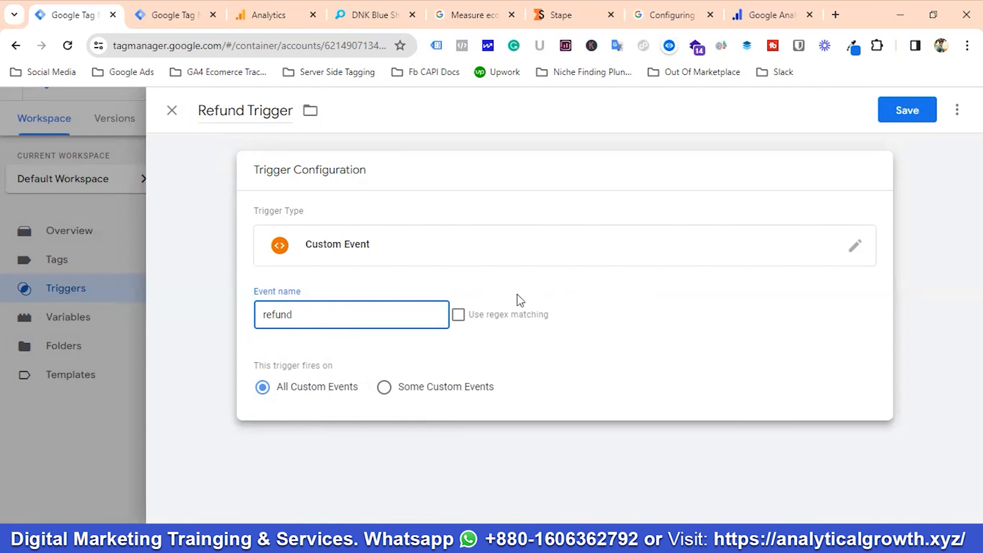
left_click(908, 111)
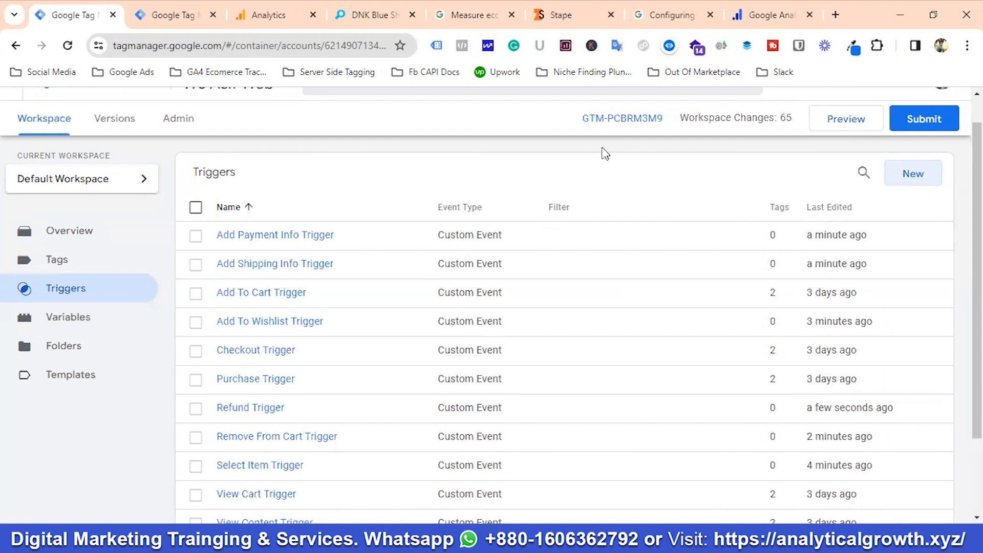
Step: Return to Google's ecommerce guide and expand the view_promotion tag configuration under Apply promotions
left_click(470, 15)
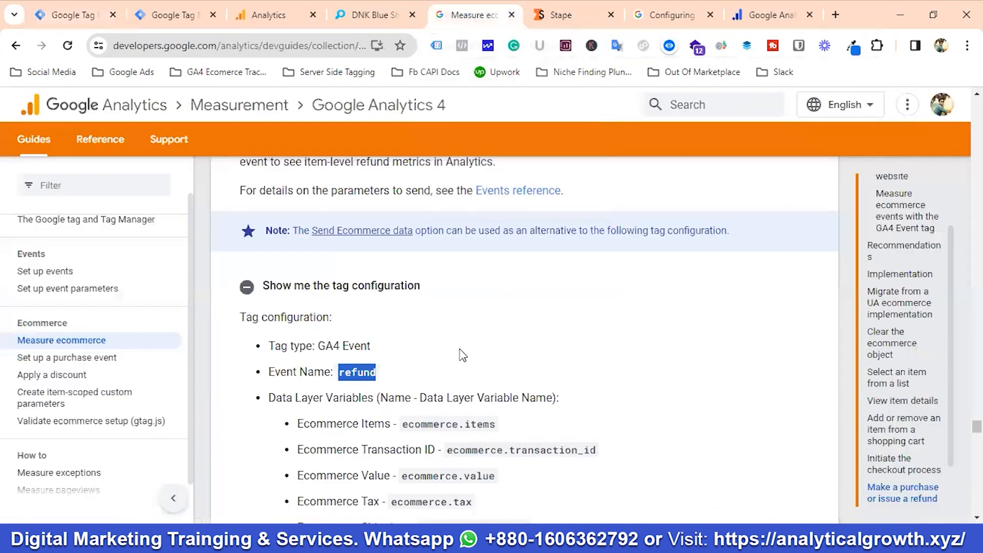
scroll(491, 350, "down", 3)
scroll(307, 299, "down", 12)
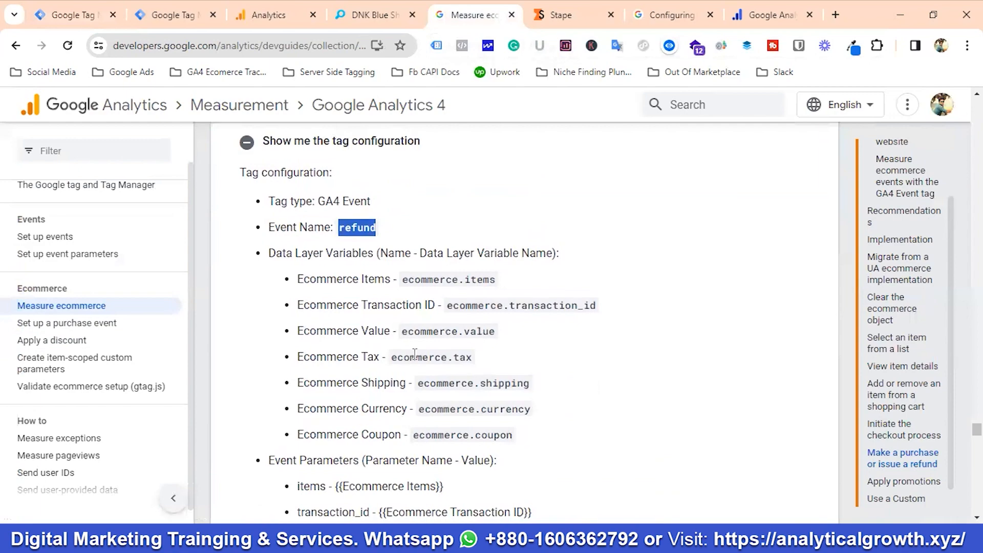
scroll(410, 338, "down", 15)
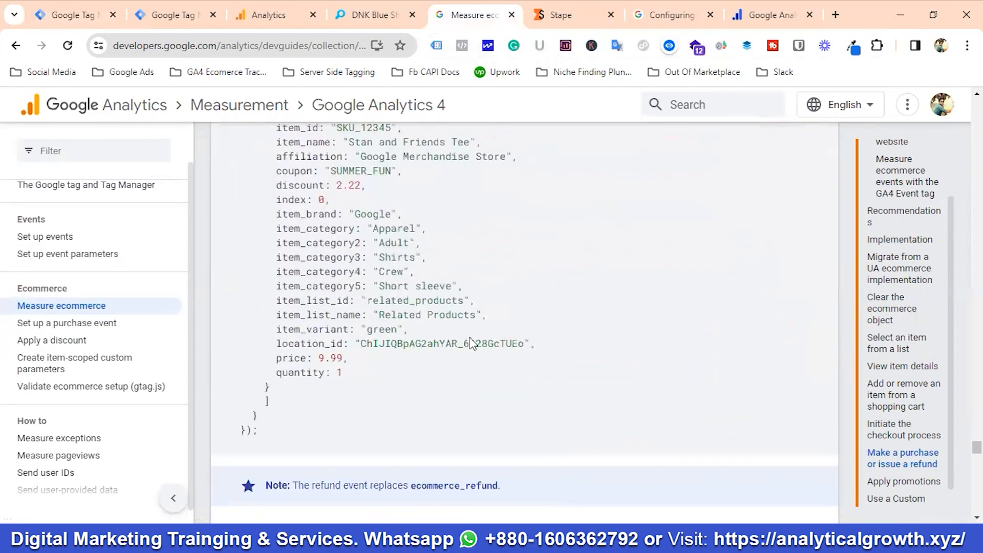
scroll(357, 312, "down", 7)
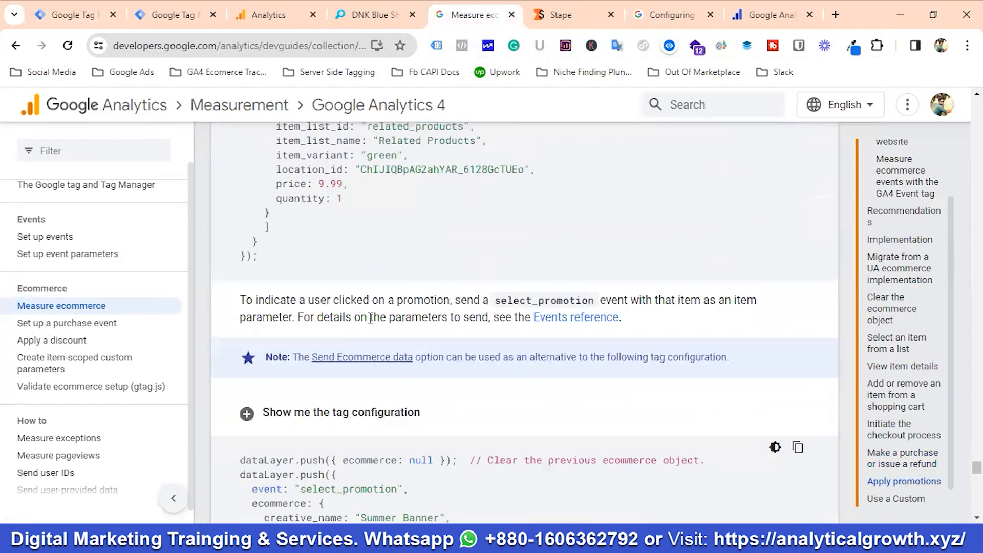
scroll(458, 332, "down", 14)
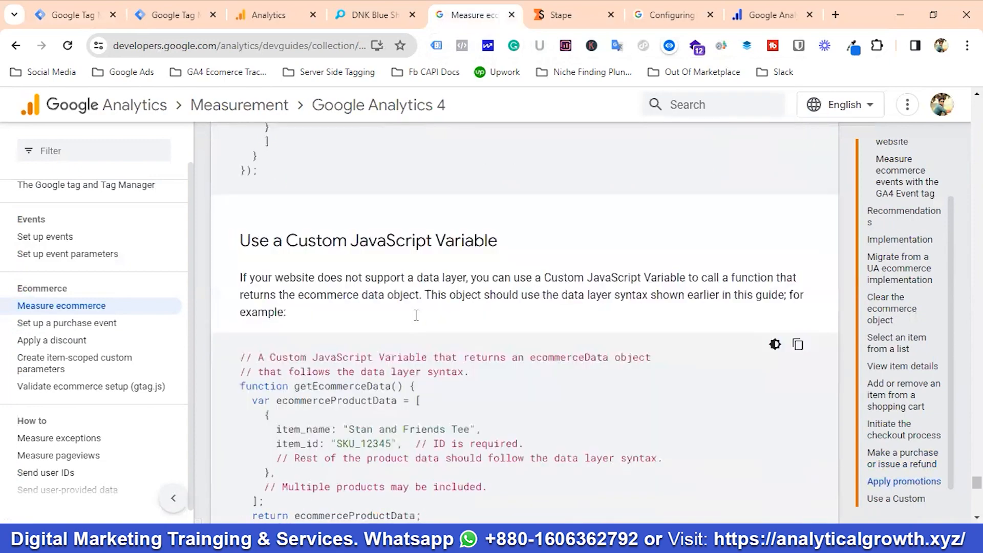
scroll(465, 322, "up", 10)
scroll(465, 321, "down", 5)
scroll(464, 322, "up", 15)
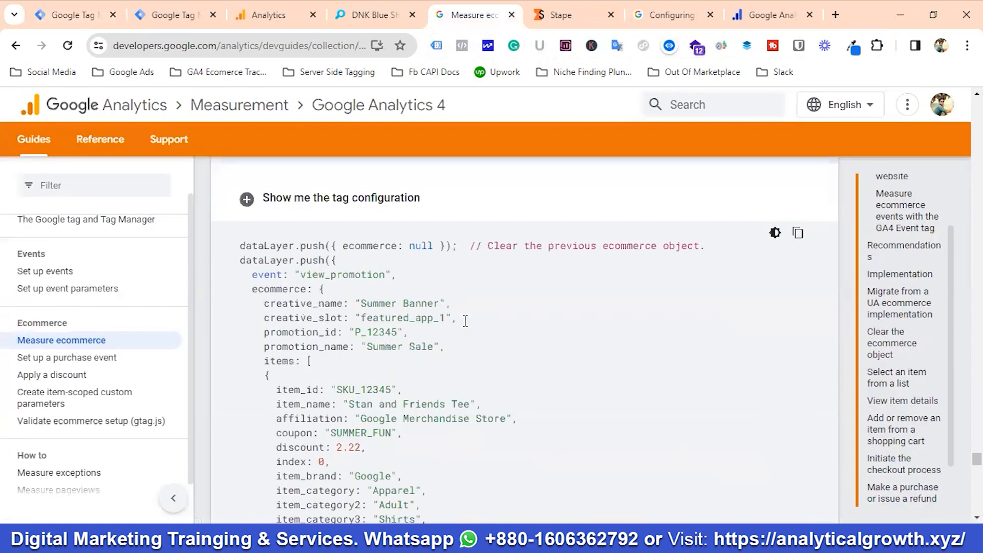
left_click(365, 410)
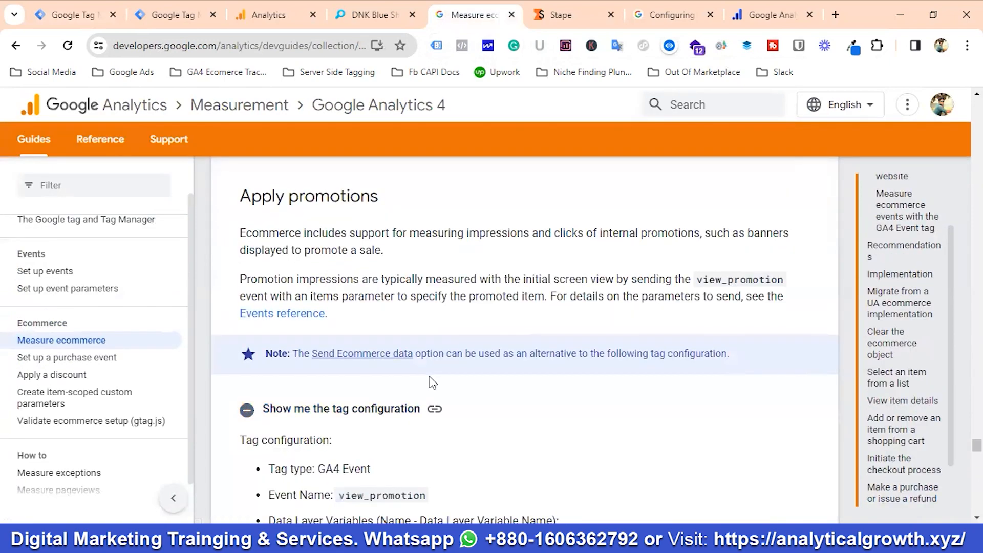
Step: Copy the view_promotion event name from the expanded tag configuration
scroll(402, 373, "down", 3)
scroll(433, 368, "up", 4)
scroll(394, 318, "down", 6)
double_click(390, 281)
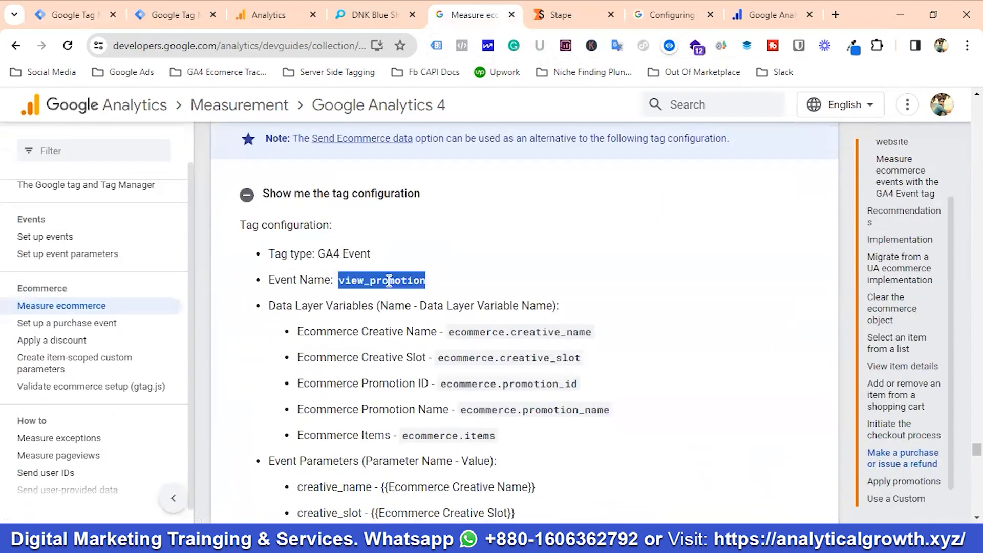
right_click(390, 281)
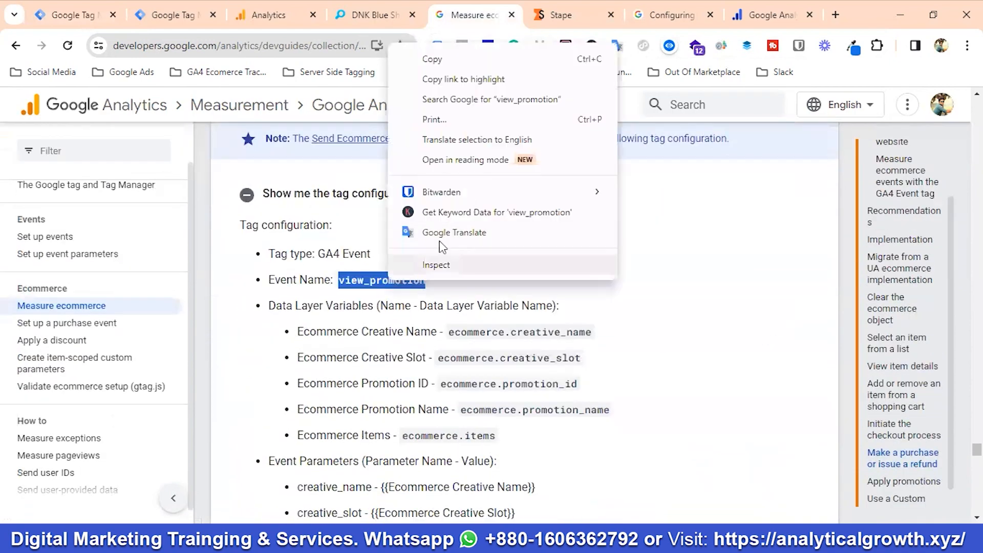
left_click(433, 60)
Step: Start a new trigger in the Tag Manager web container and name it View Promotion Trigger
left_click(69, 3)
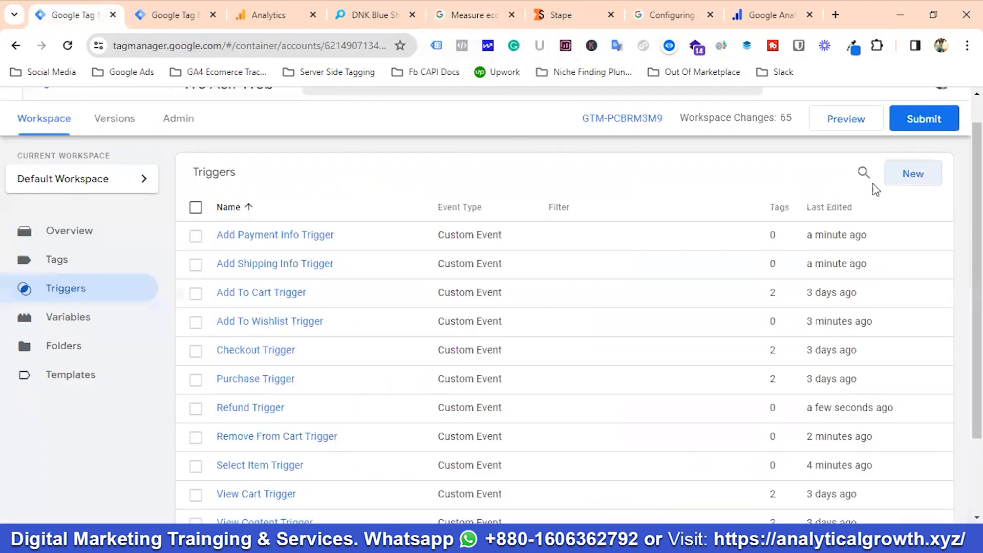
left_click(914, 177)
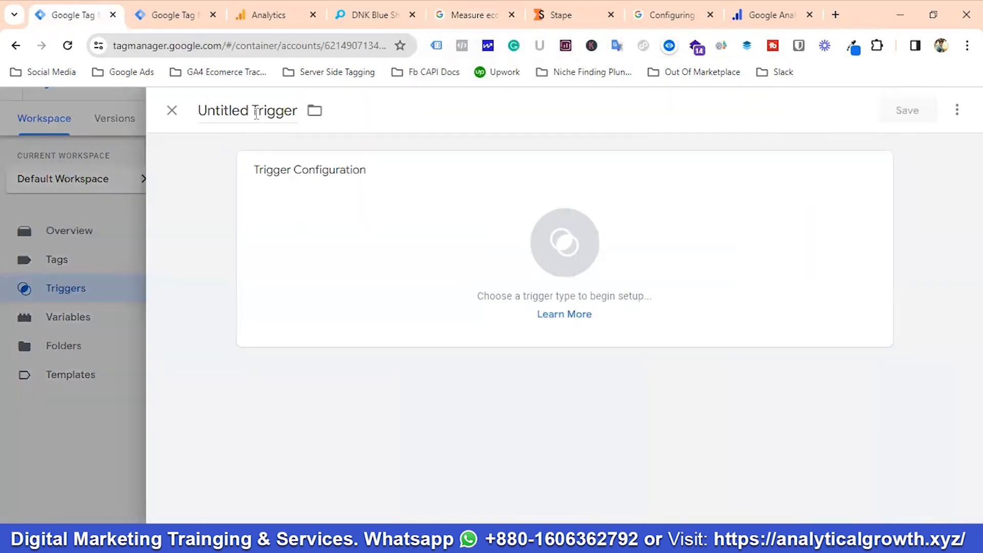
left_click(249, 109)
key("BackSpace")
key("BackSpace")
key("BackSpace")
key("BackSpace")
key("BackSpace")
key("BackSpace")
key("BackSpace")
key("BackSpace")
key("BackSpace")
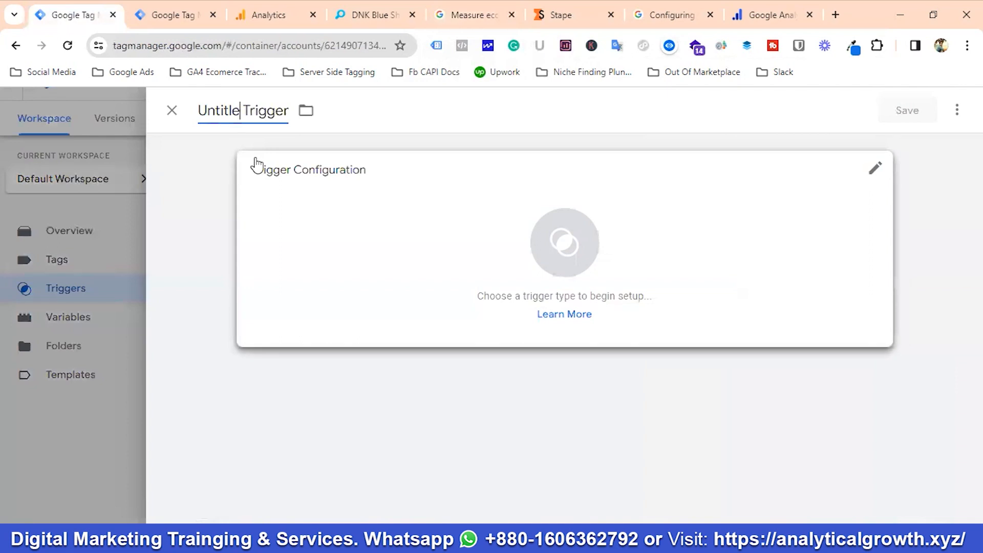
type("View P")
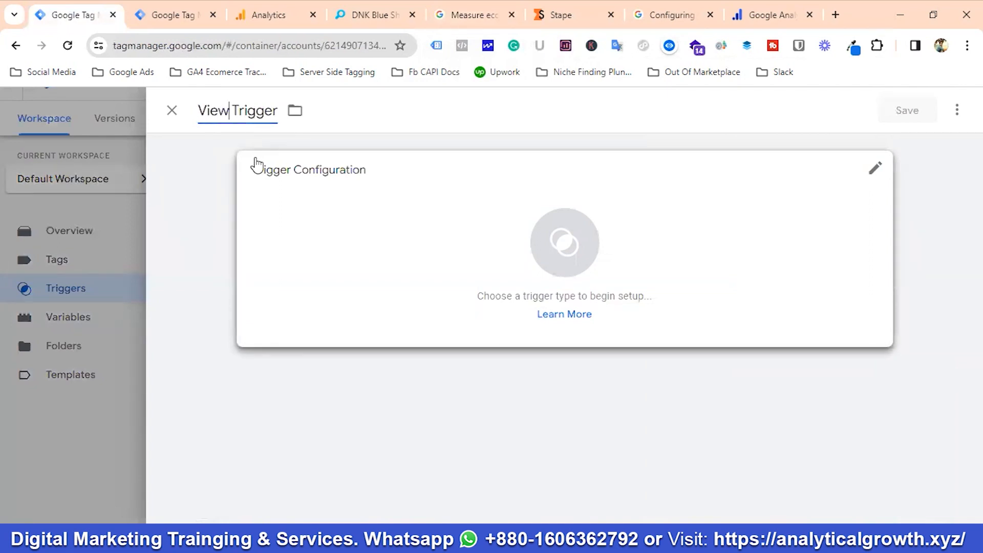
type("romotion")
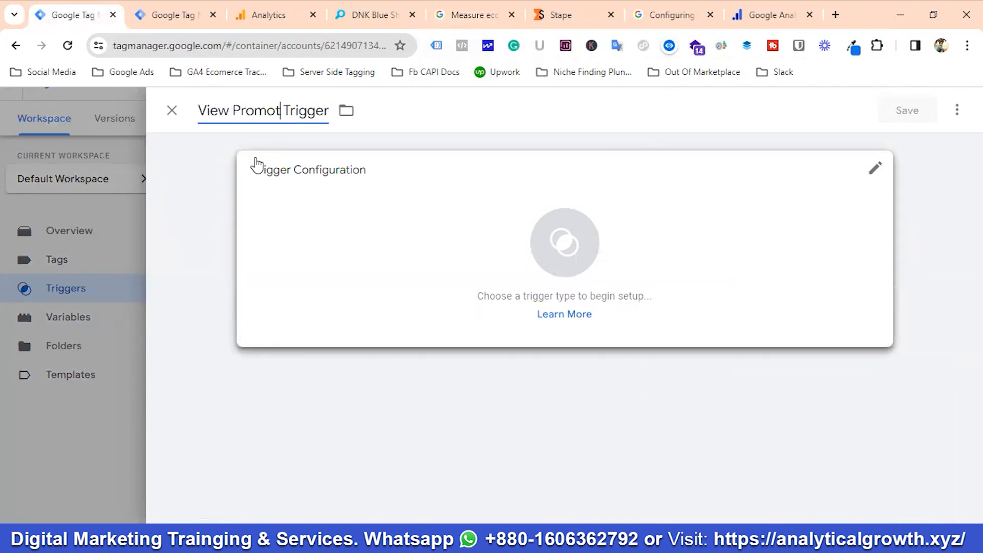
Step: Make the View Promotion Trigger a Custom Event trigger with event name view_promotion and save it
left_click(556, 244)
scroll(625, 285, "down", 8)
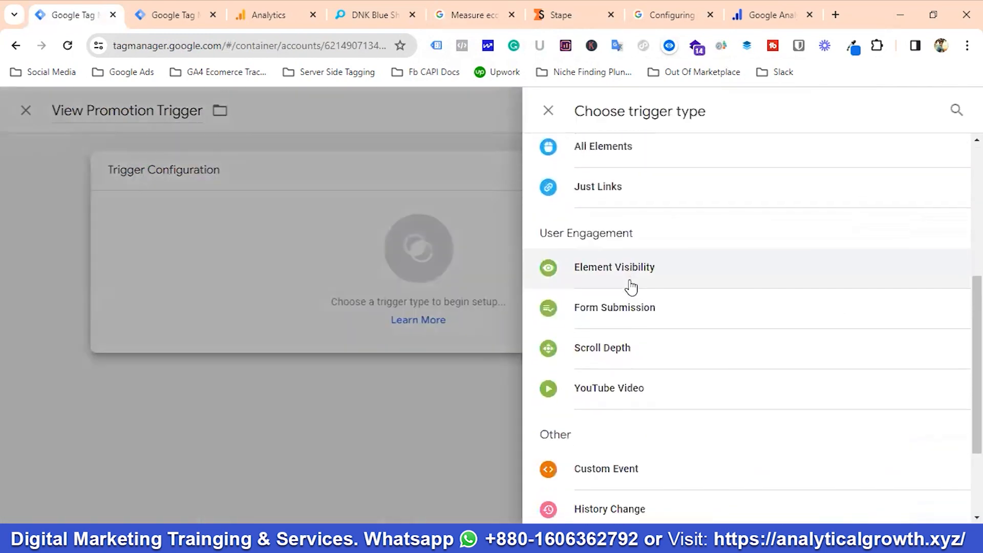
left_click(622, 340)
left_click(324, 319)
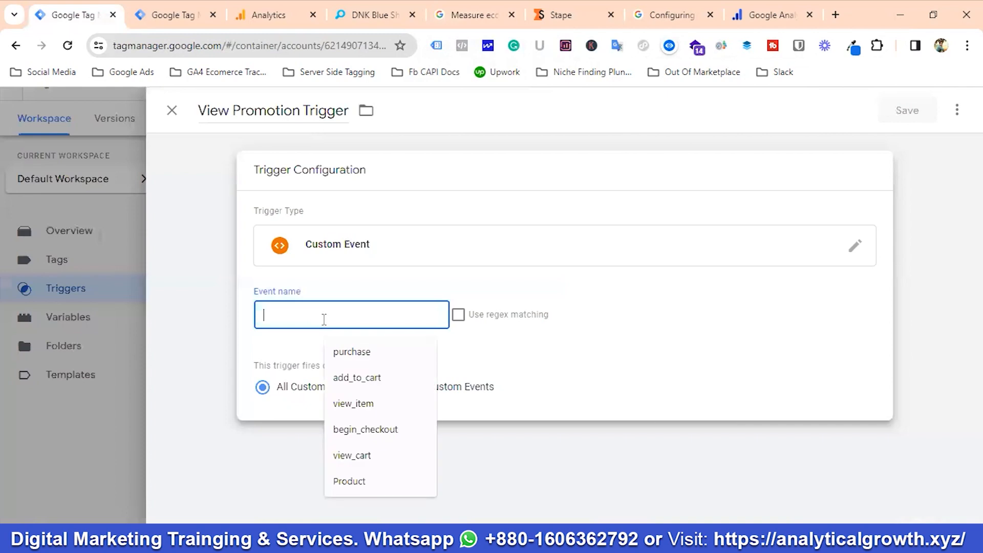
type("view_promotion")
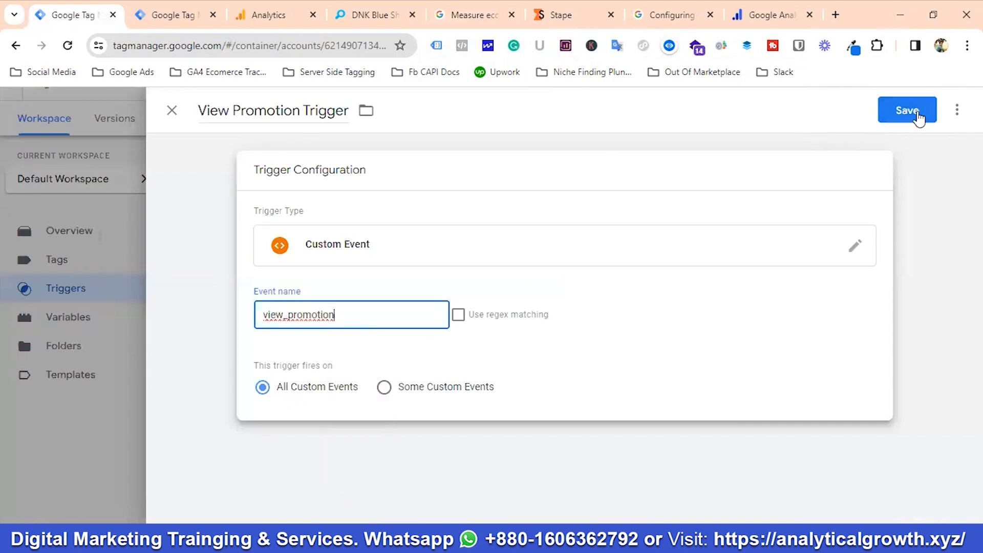
left_click(917, 112)
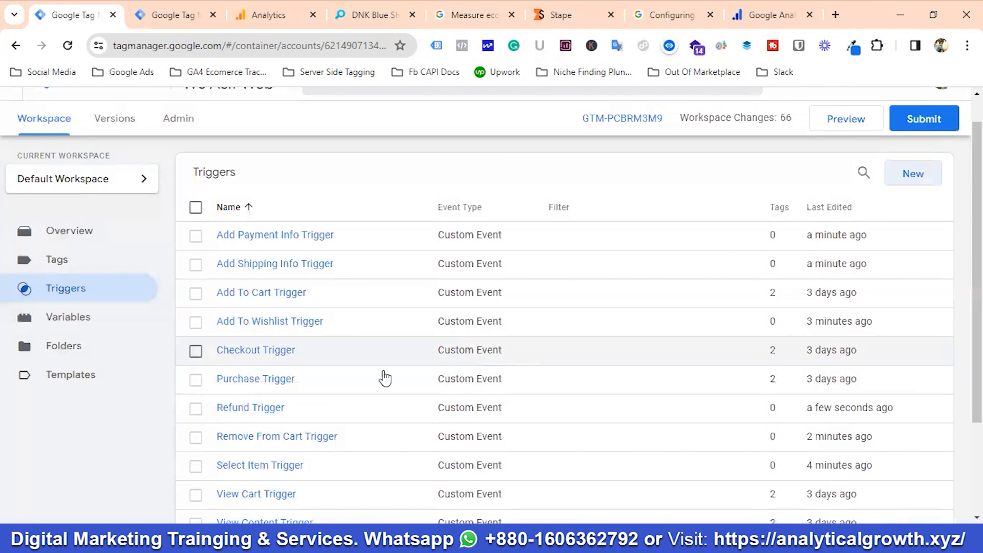
Step: Review the web container's full list of custom event triggers and open its tags list
scroll(494, 350, "down", 3)
scroll(499, 355, "up", 3)
scroll(502, 359, "up", 1)
scroll(454, 401, "down", 3)
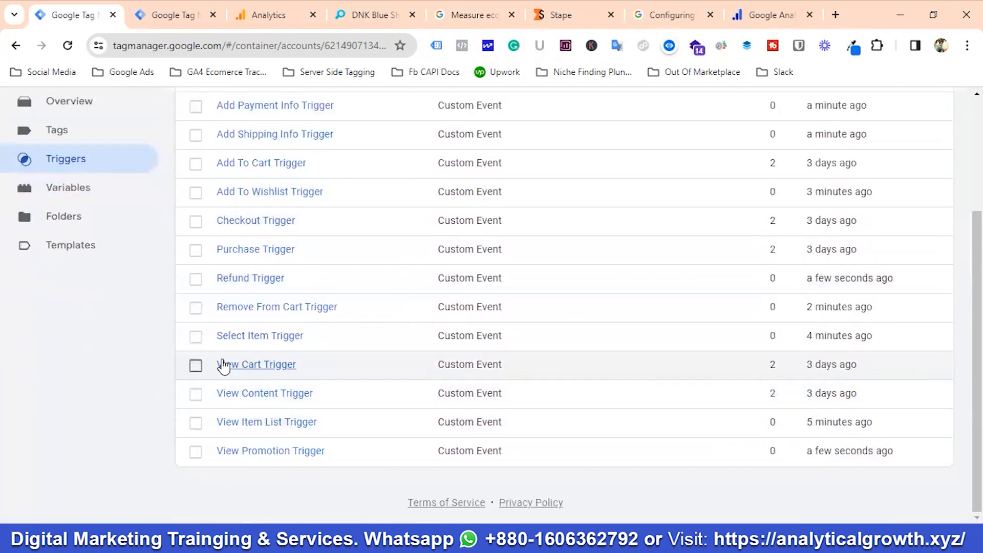
scroll(224, 367, "up", 3)
left_click(63, 279)
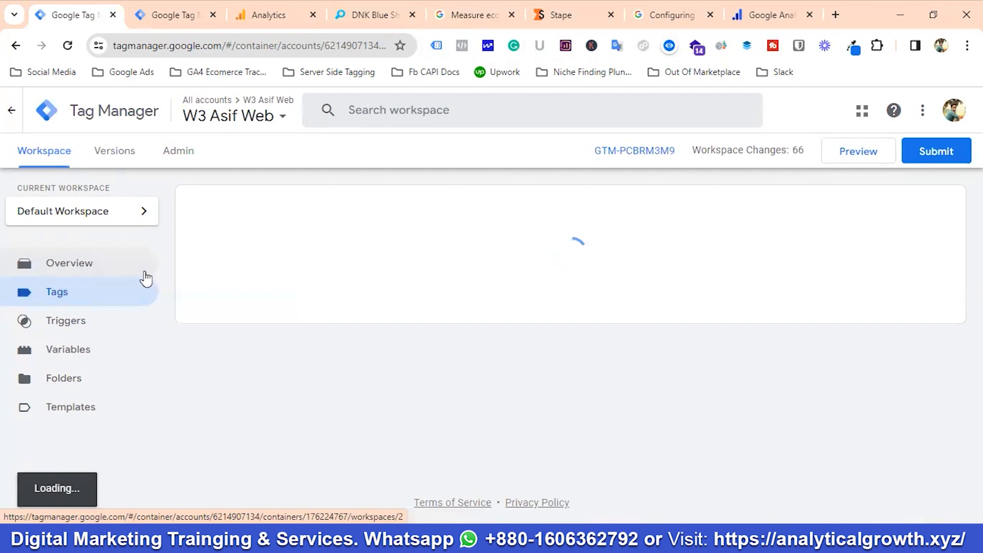
Step: Go to the guide's section on selecting an item from a list and examine the view_item_list variables and event parameters
left_click(444, 15)
scroll(902, 318, "up", 2)
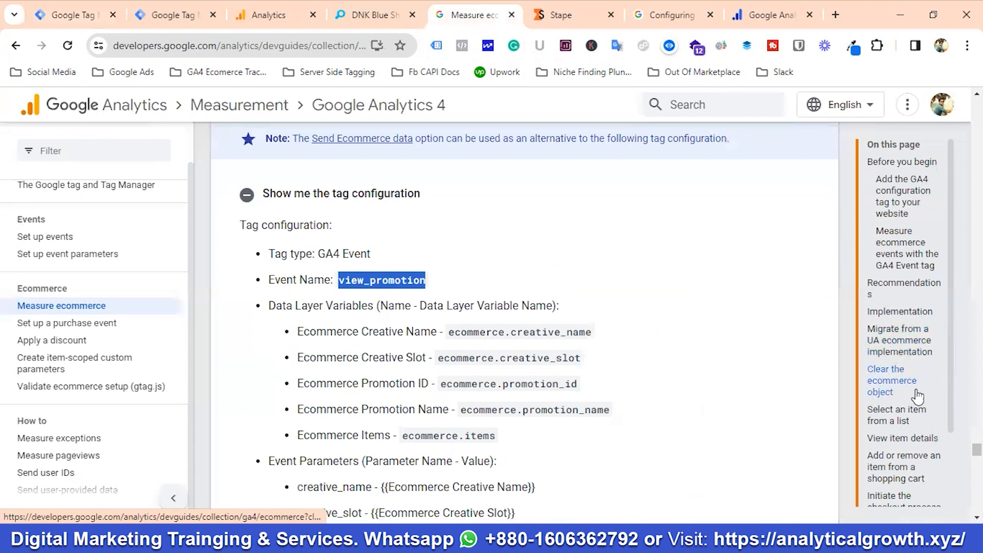
left_click(891, 415)
scroll(443, 353, "down", 3)
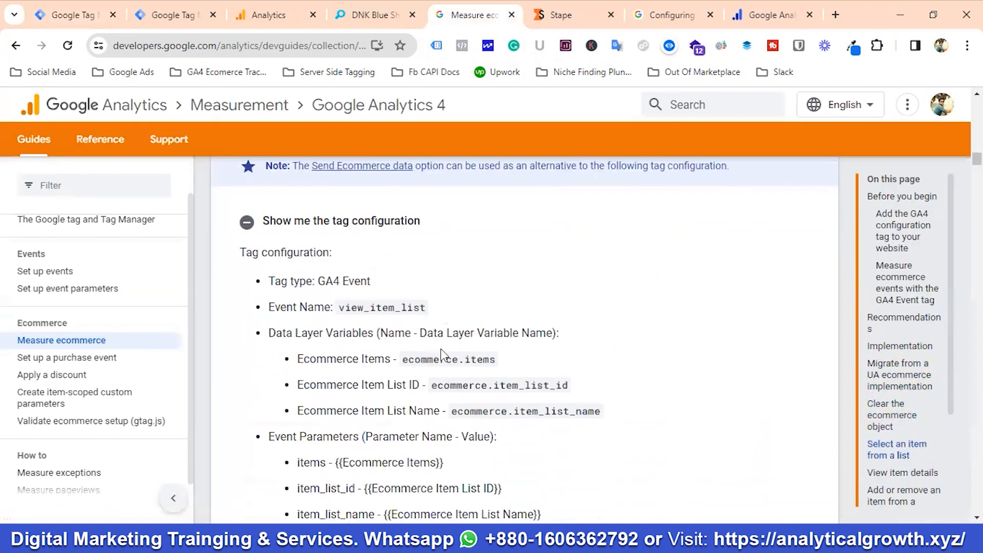
scroll(428, 311, "down", 1)
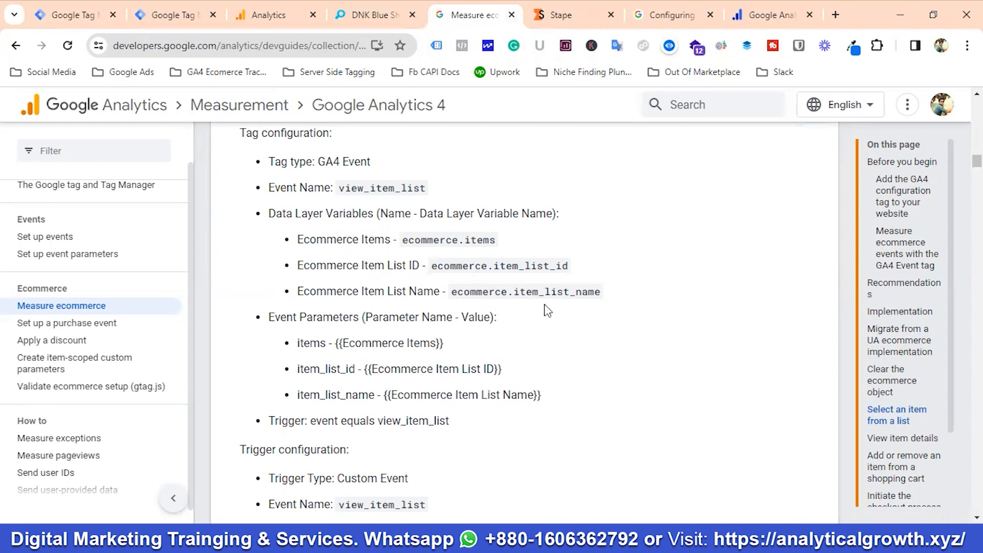
left_click(82, 16)
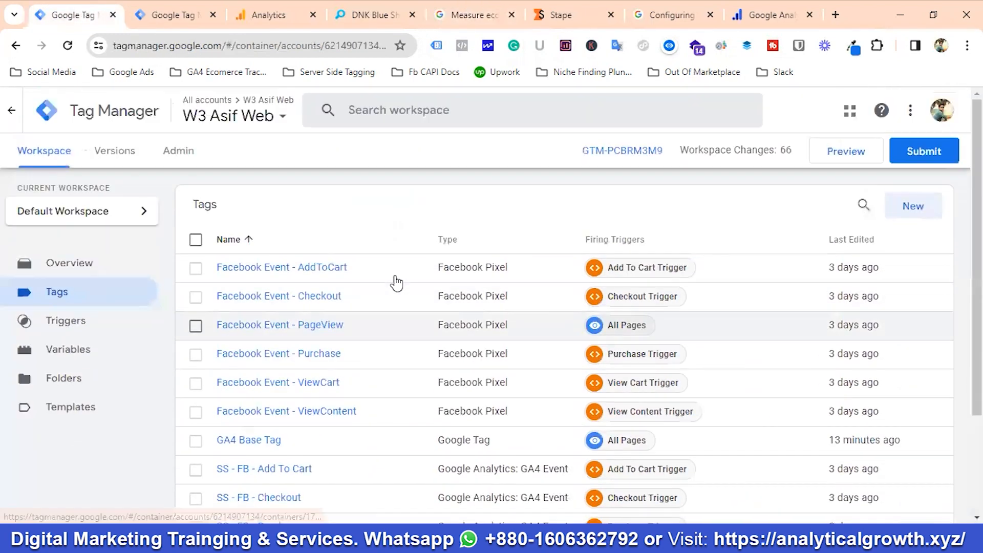
left_click(923, 212)
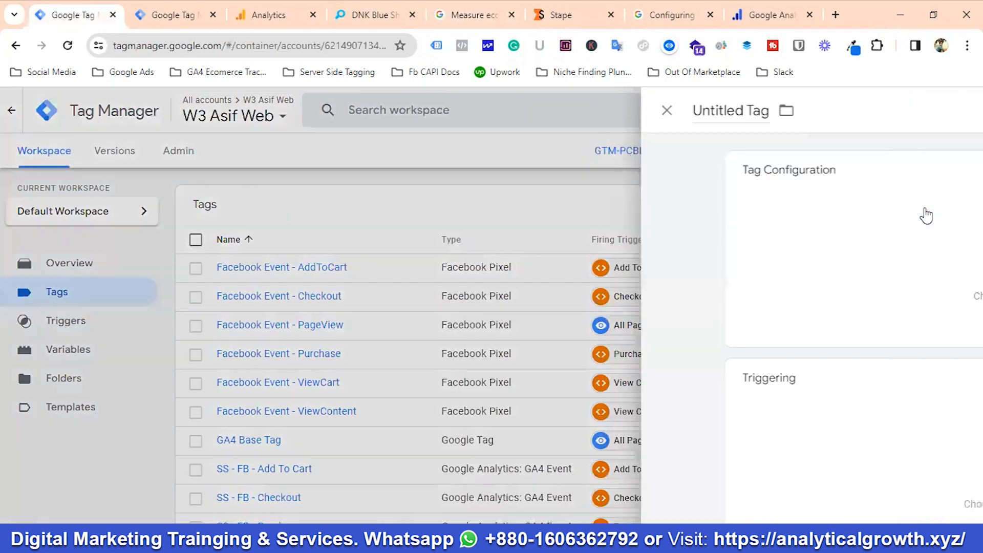
left_click(243, 112)
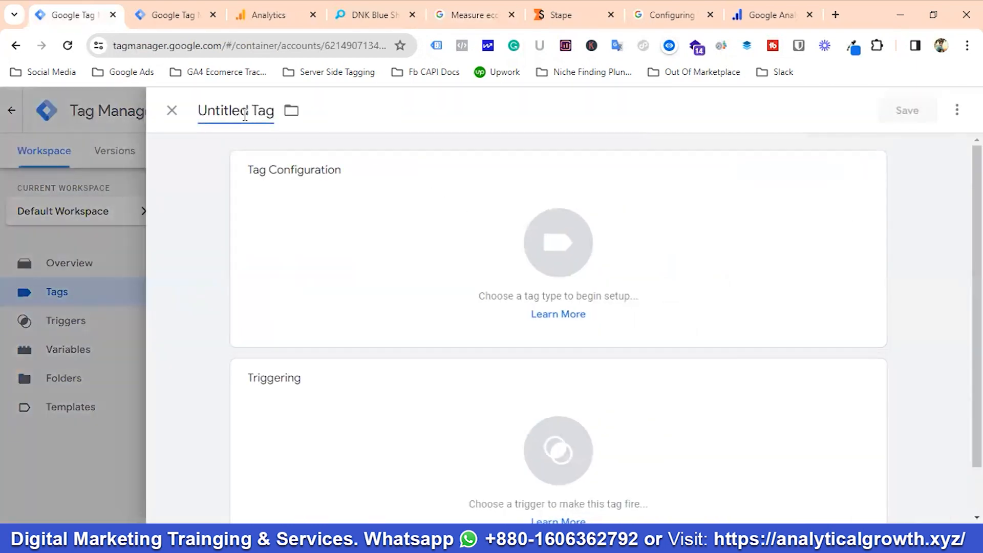
key("ctrl+a")
key("BackSpace")
type("GA")
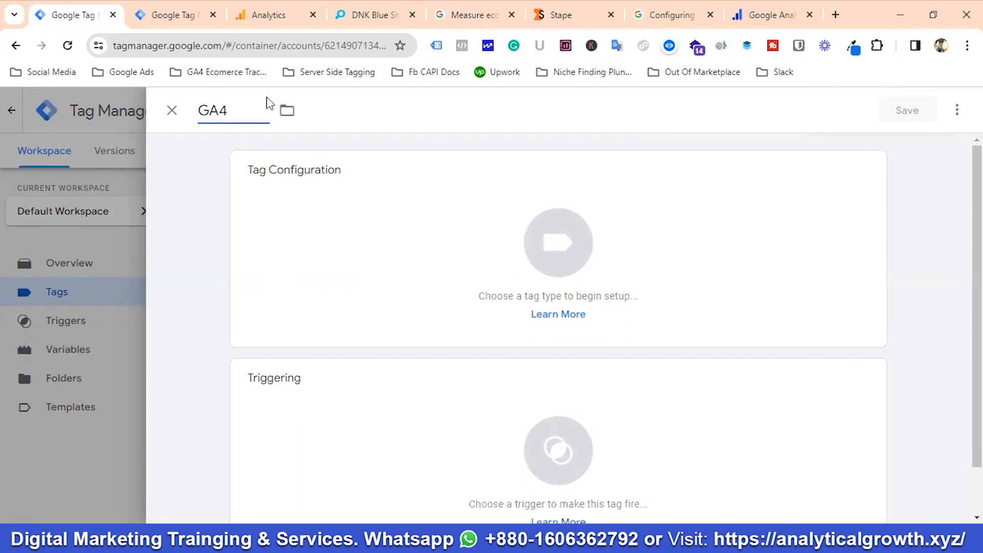
type("4 - Event Name - ")
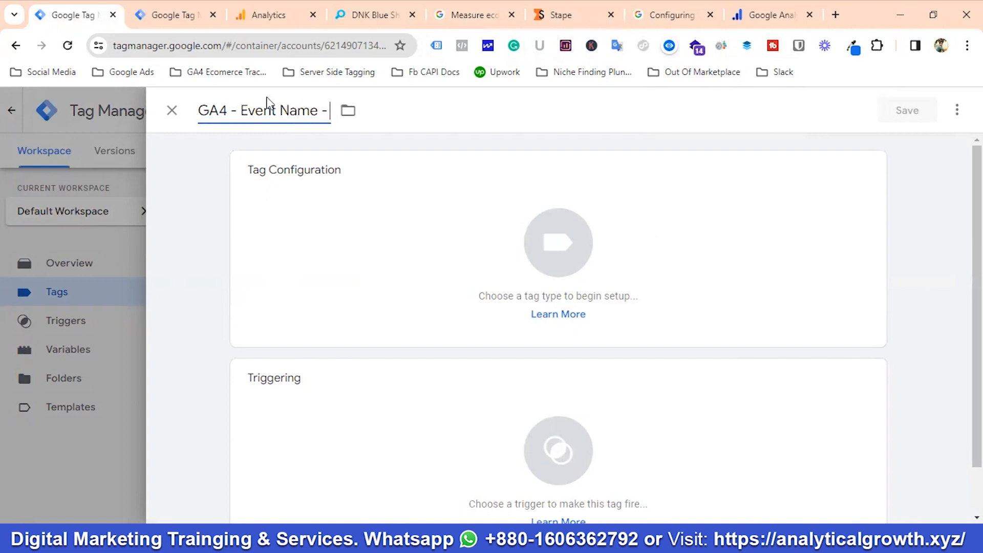
type("View I")
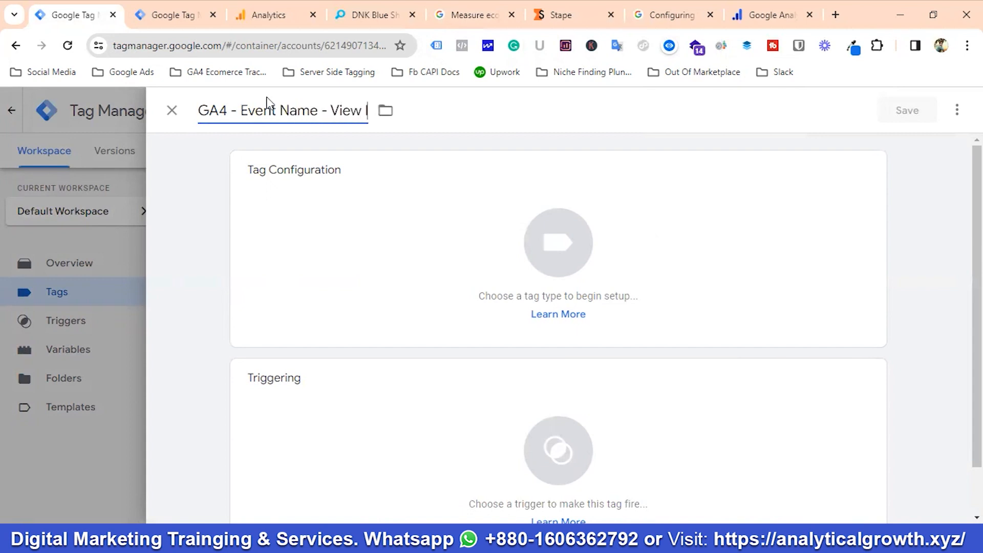
type("tem List")
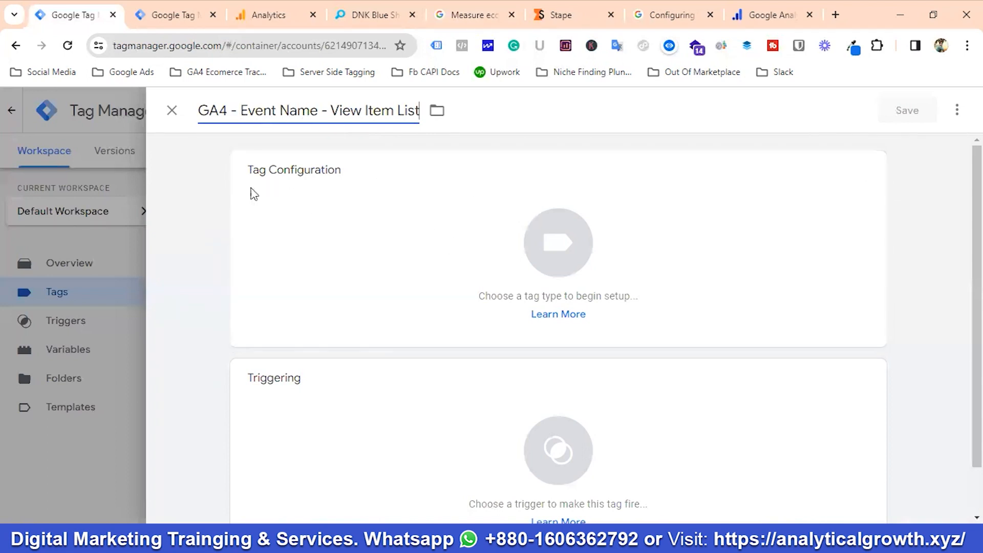
left_click(559, 242)
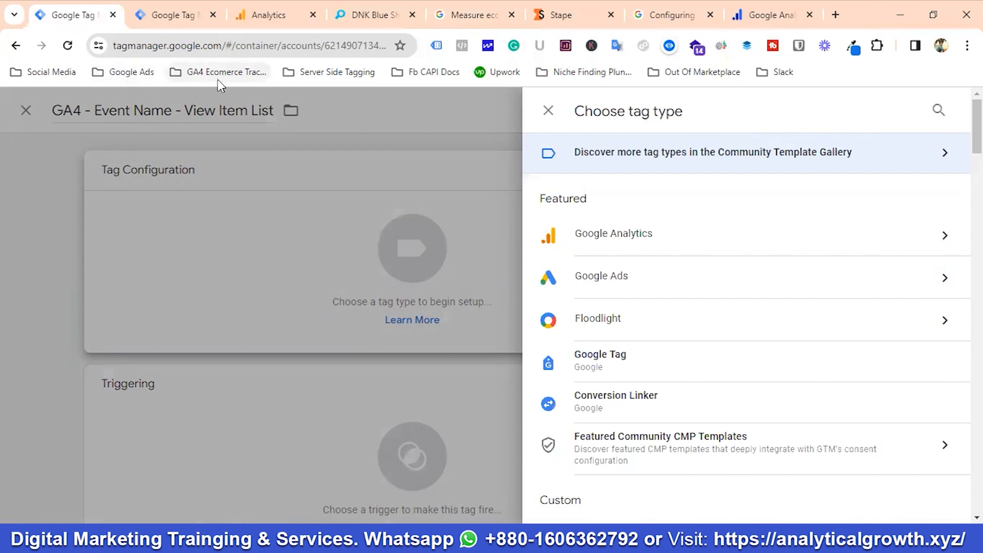
left_click(548, 112)
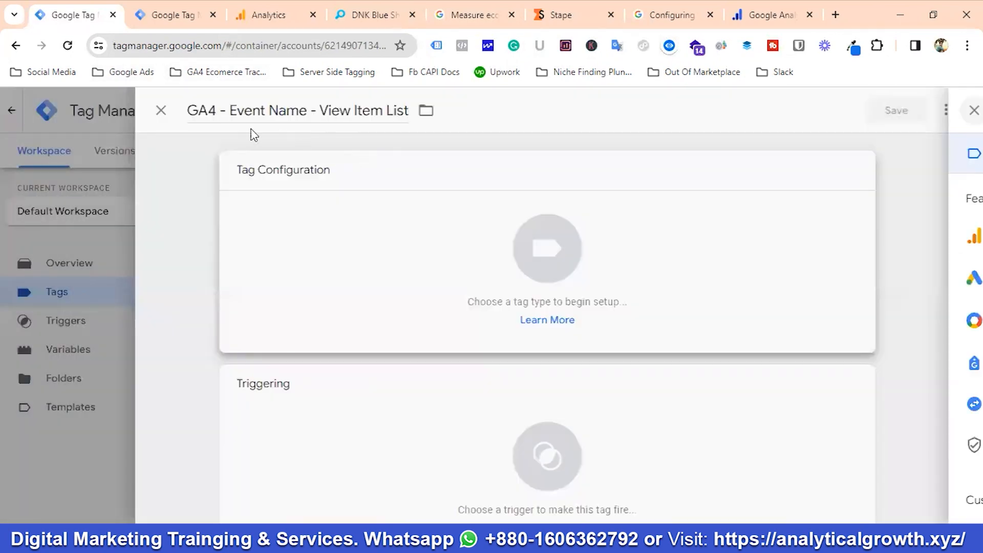
left_click(172, 113)
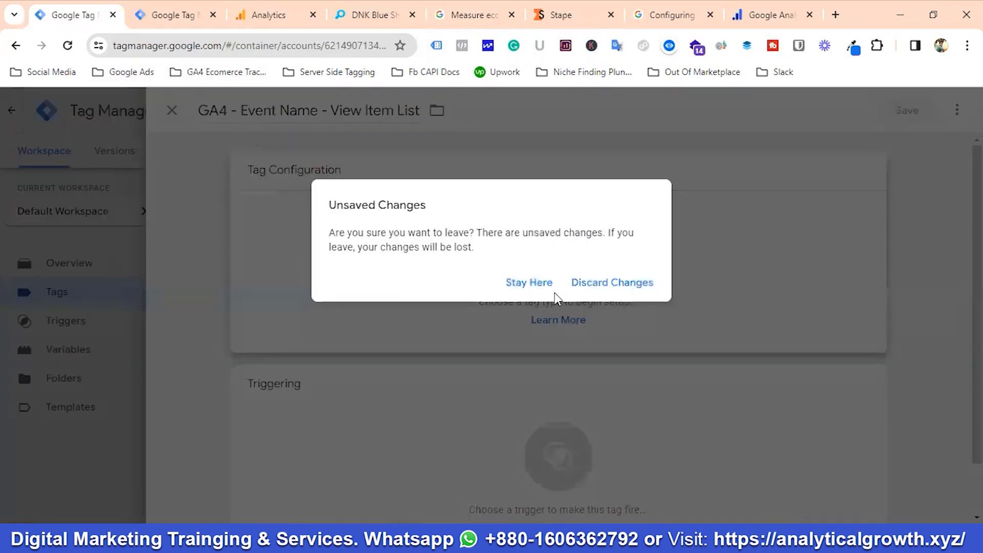
left_click(595, 291)
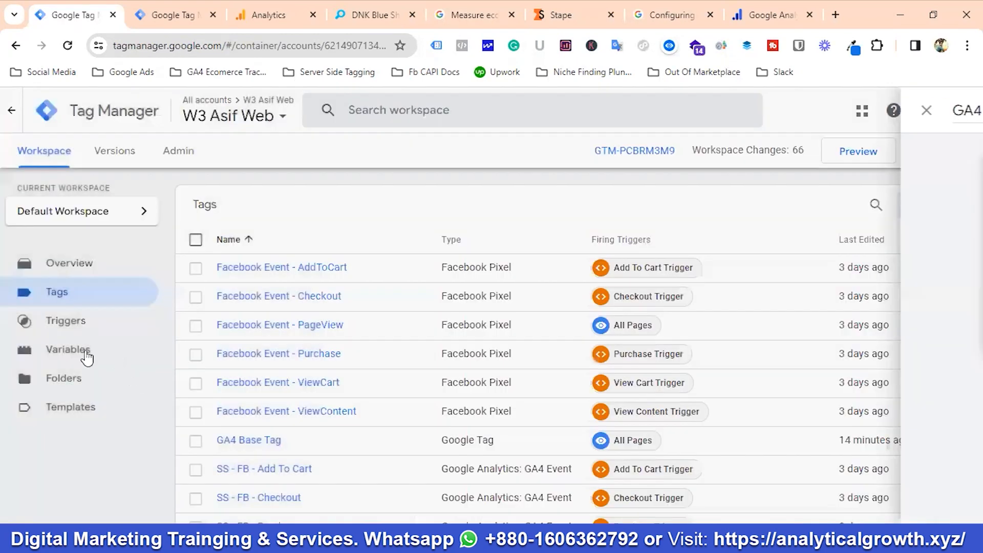
Step: Open the GA4 Measurement Id constant among the web container's user-defined variables
left_click(77, 351)
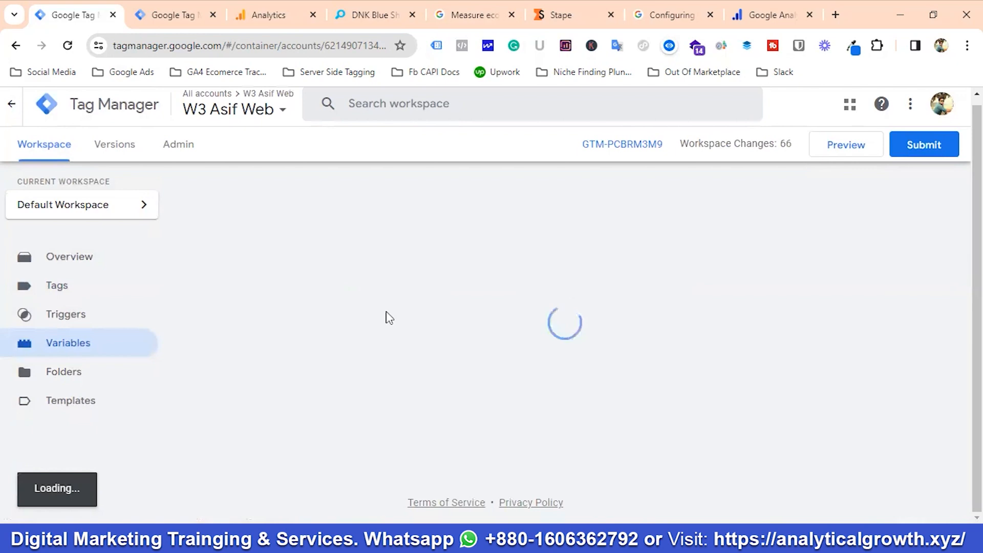
scroll(390, 317, "down", 15)
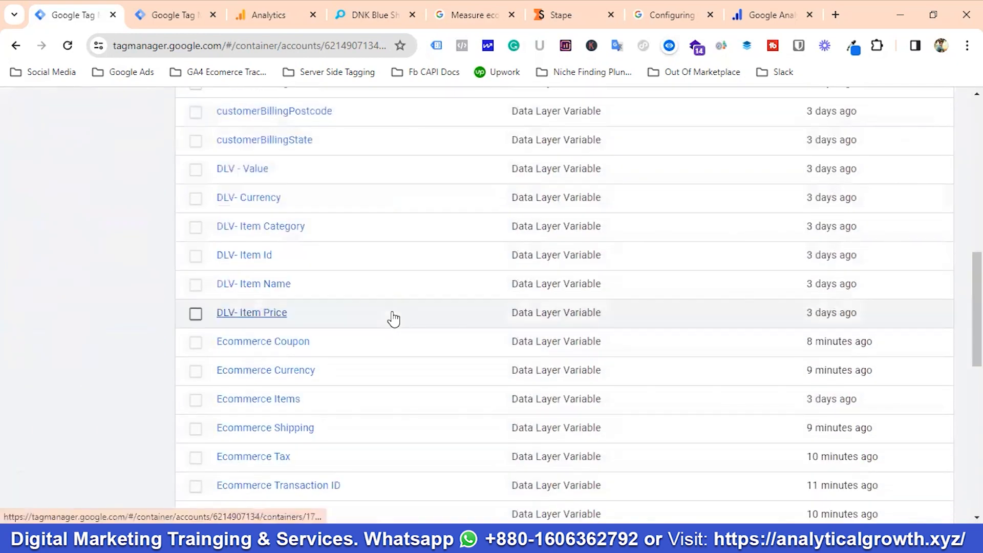
scroll(393, 319, "down", 7)
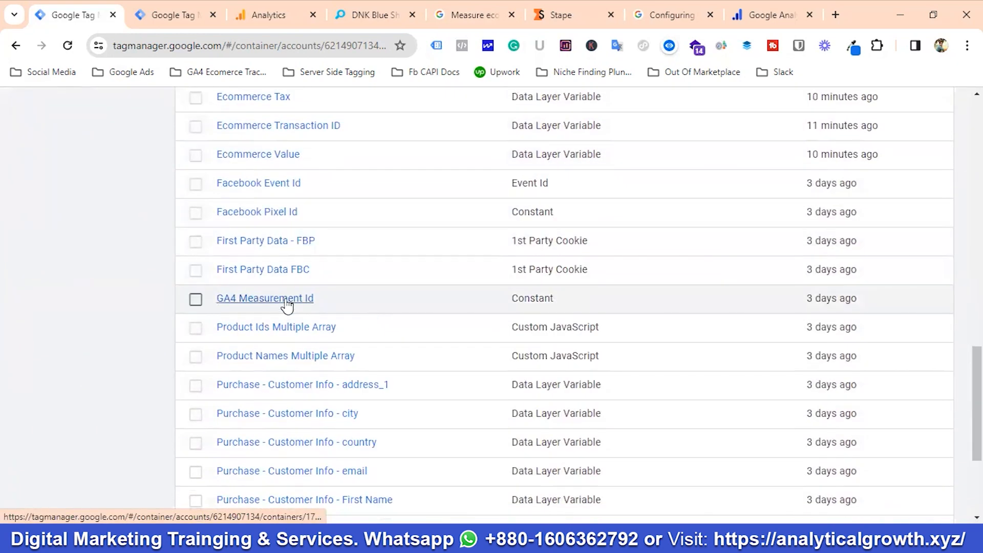
left_click(288, 302)
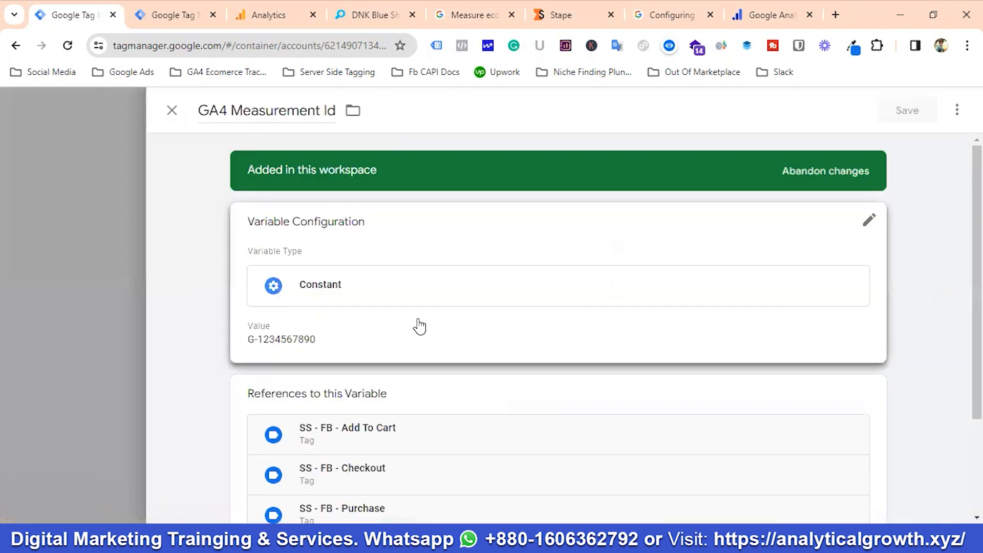
Step: Replace the constant's value with the measurement ID G-CM9ZHMBHVC copied from the Analytics web stream details and save the variable
left_click(283, 348)
double_click(330, 367)
left_click(339, 367)
left_click(266, 14)
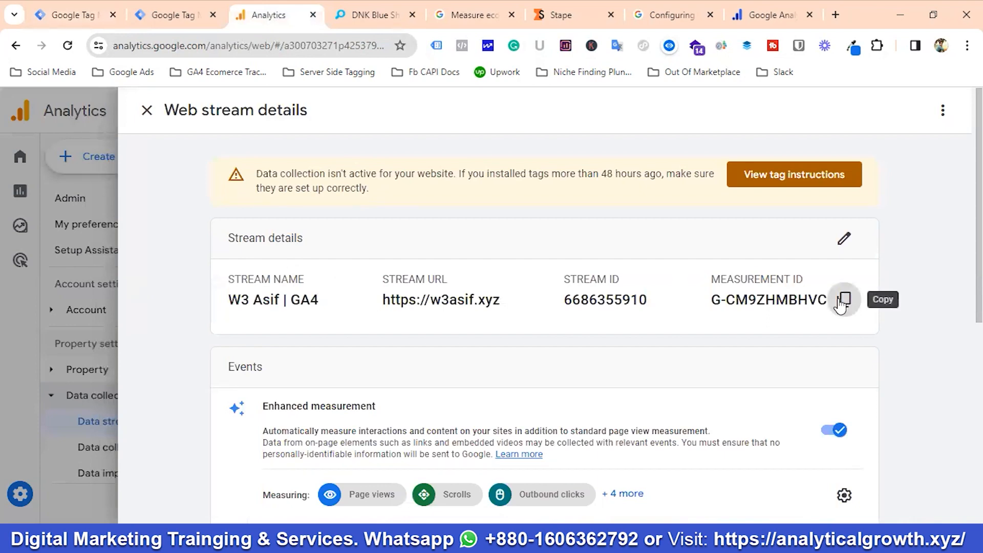
left_click(844, 299)
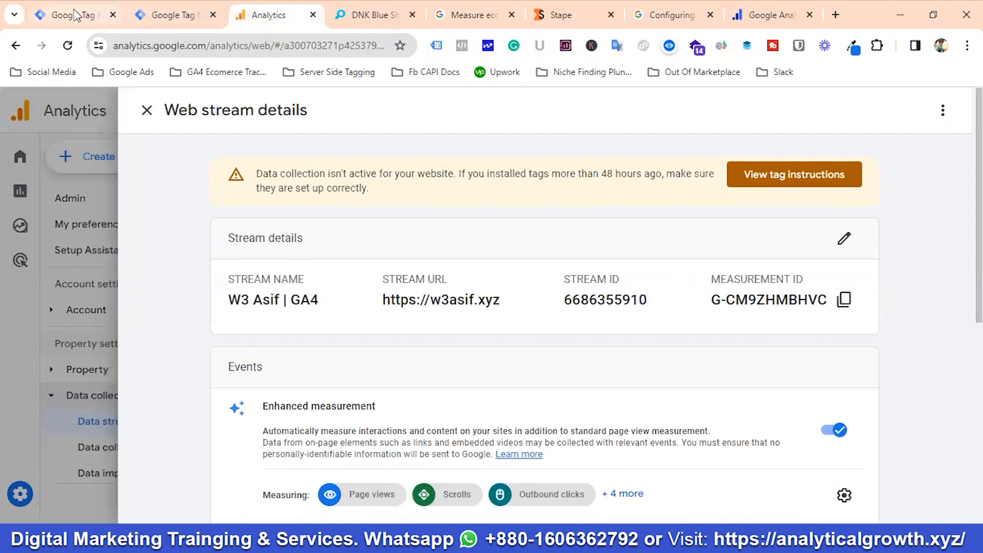
left_click(75, 14)
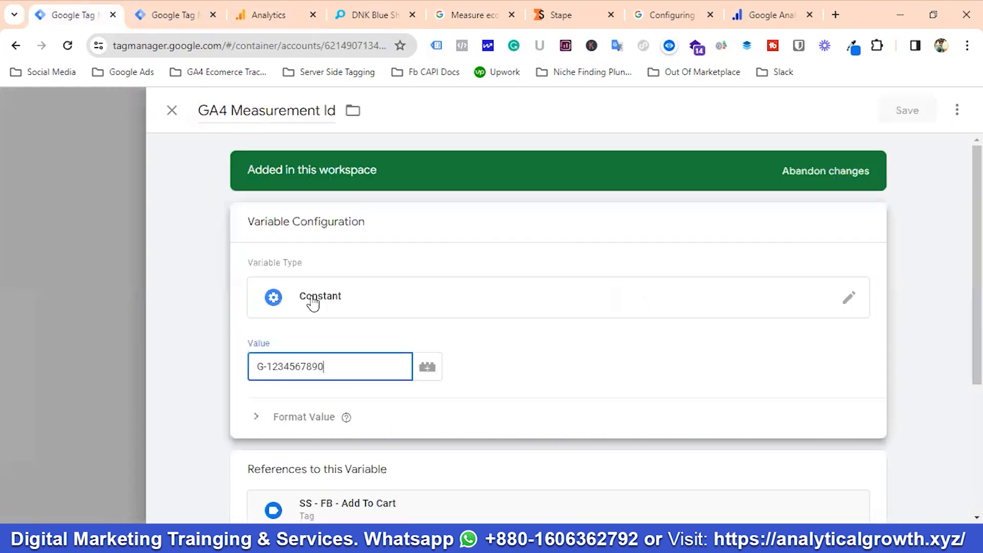
triple_click(331, 364)
key("ctrl+v")
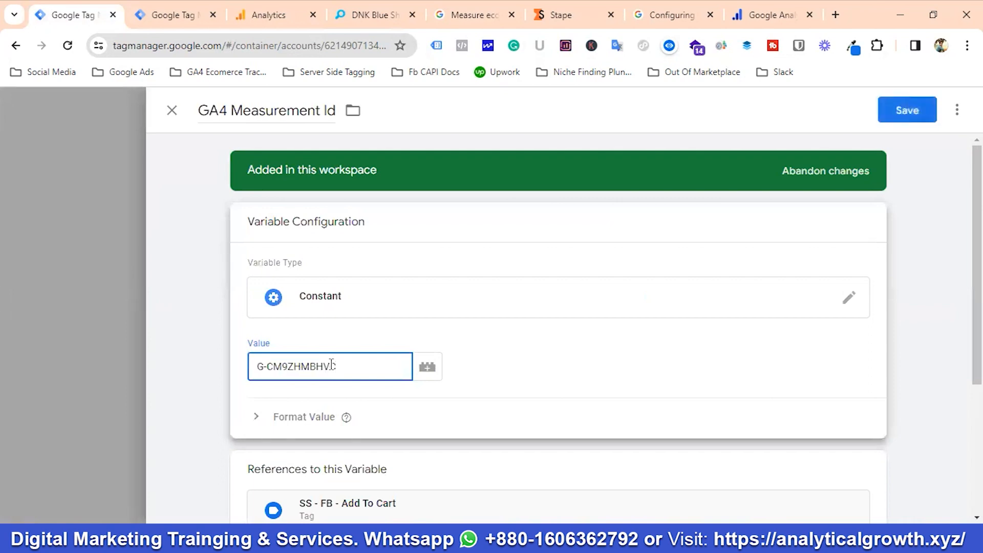
left_click(901, 117)
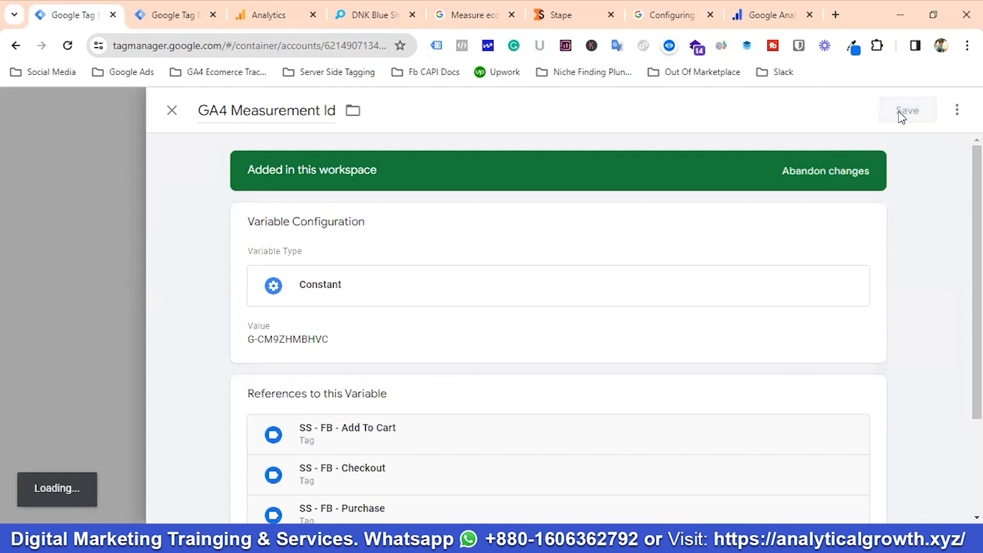
Step: Return from the variables to the web container's tags list
scroll(266, 346, "up", 20)
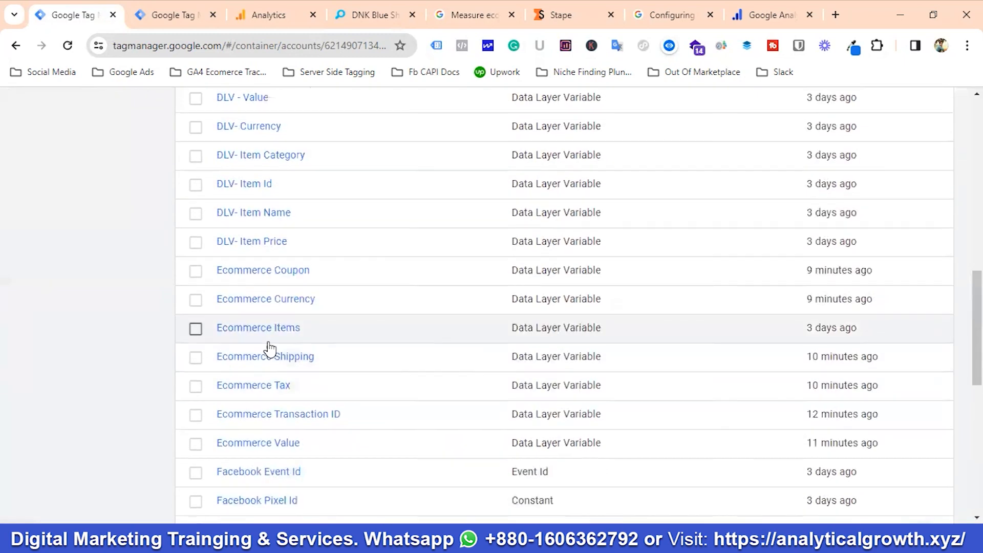
scroll(272, 345, "up", 2)
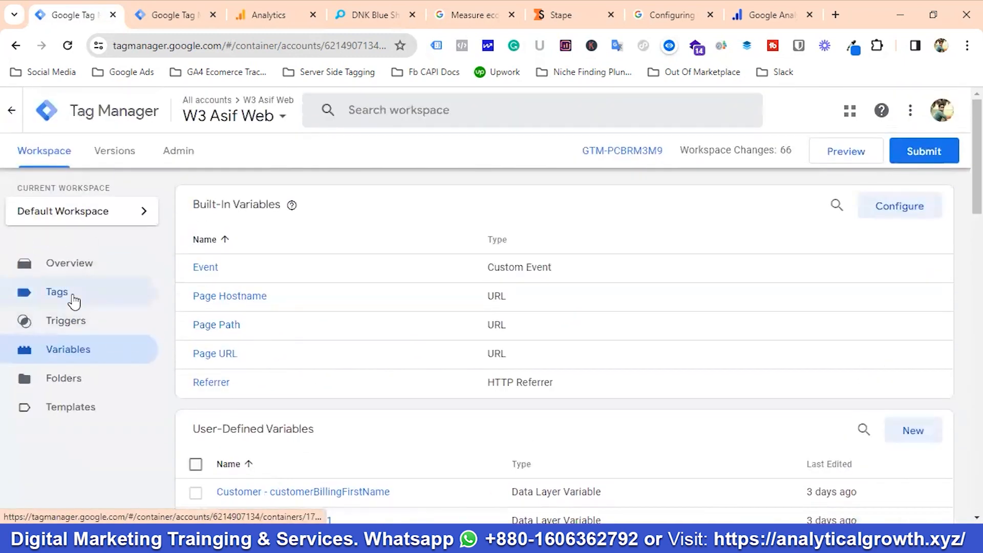
left_click(72, 301)
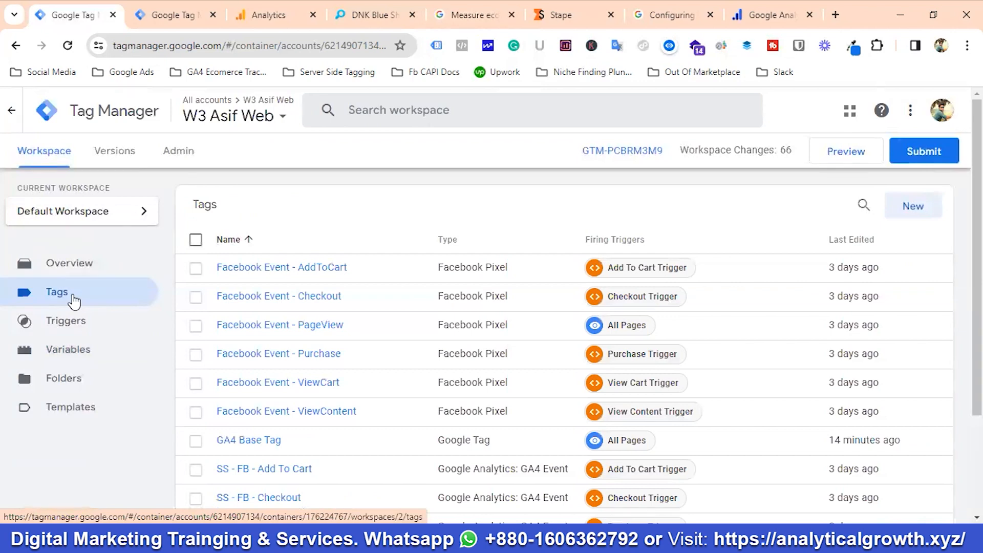
Step: Open the GA4 Base Tag, re-enter the copied measurement ID G-CM9ZHMBHVC as its tag ID, and close the tag
scroll(358, 345, "down", 2)
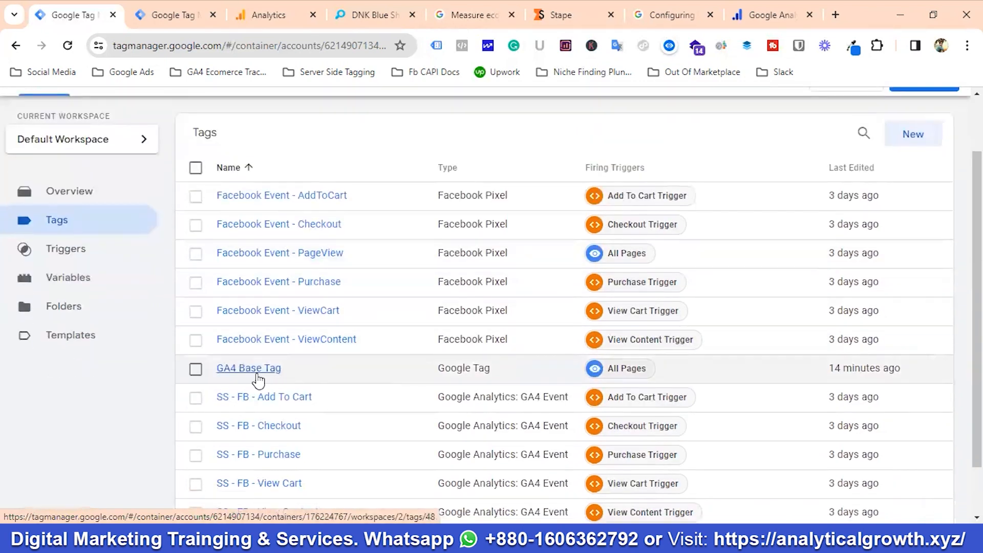
left_click(258, 370)
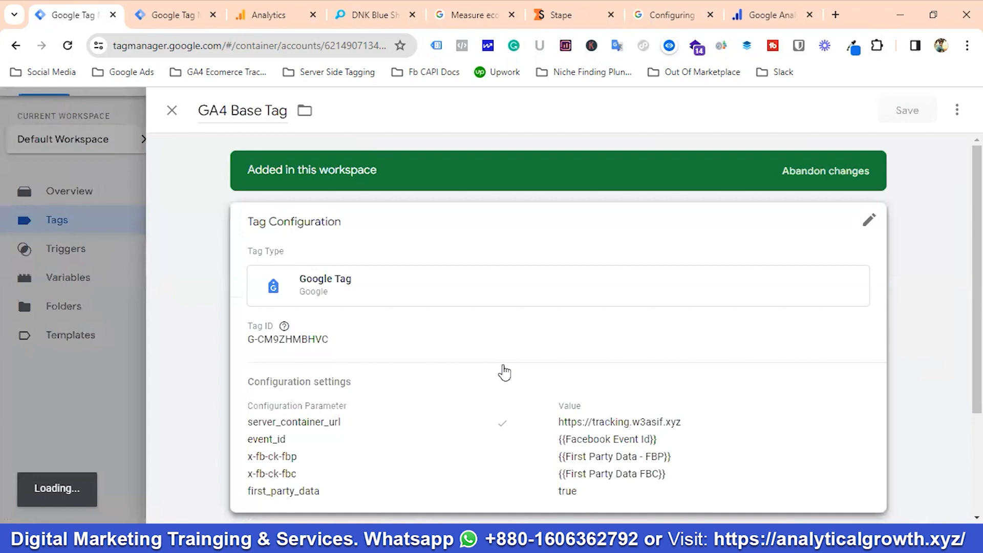
left_click(285, 353)
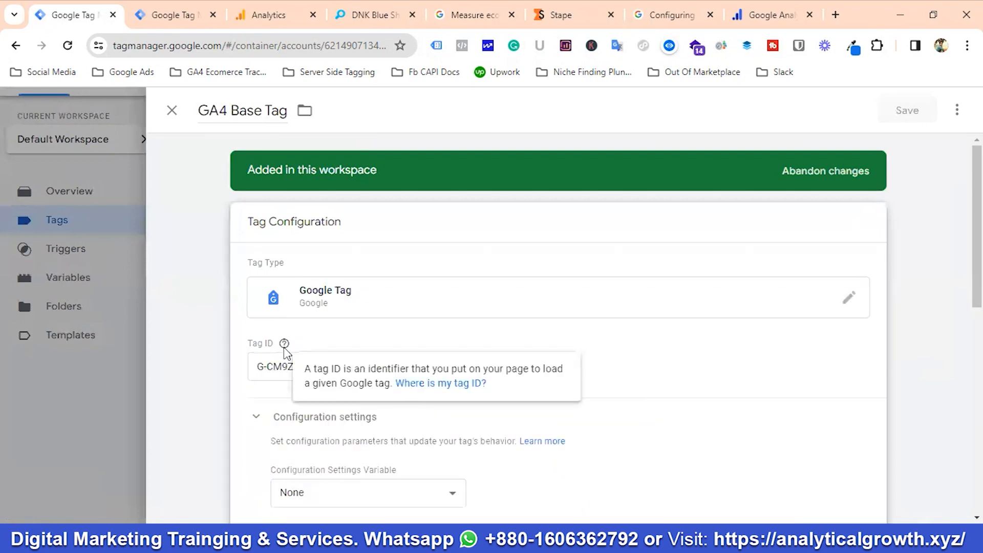
left_click(289, 368)
key("ctrl+a")
key("ctrl+v")
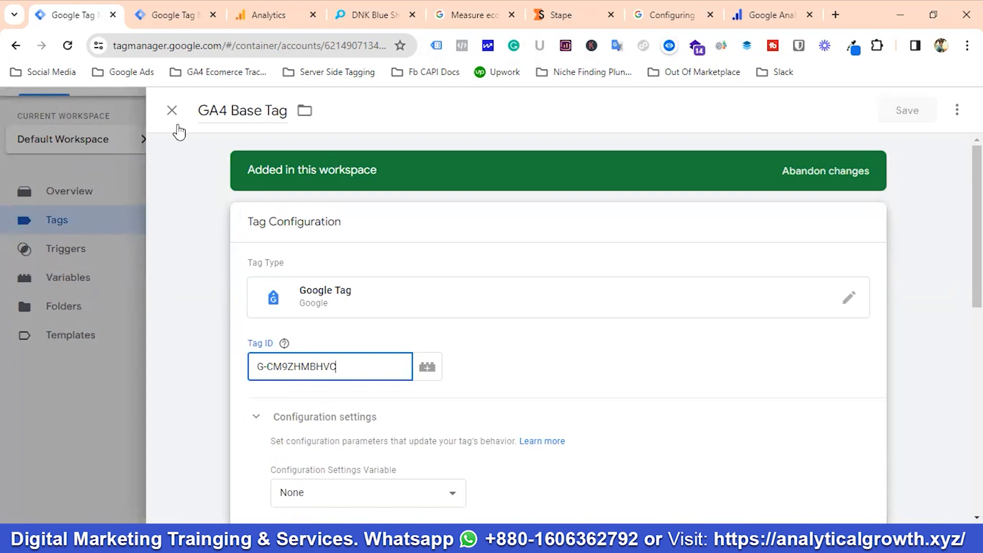
left_click(171, 110)
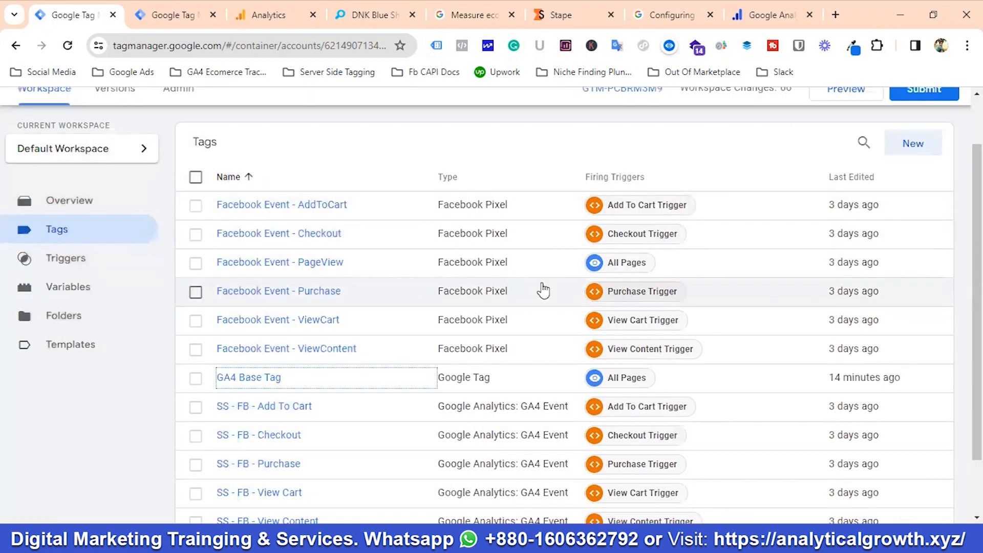
Step: Start a new tag in the web container and name it GA4 - Event Name - View Item List
scroll(543, 290, "up", 2)
left_click(919, 214)
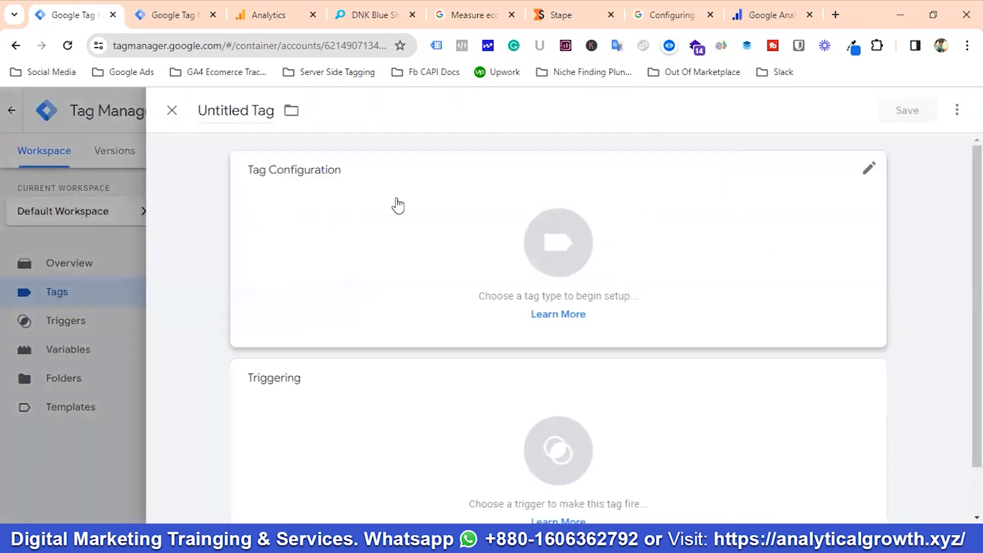
left_click(240, 114)
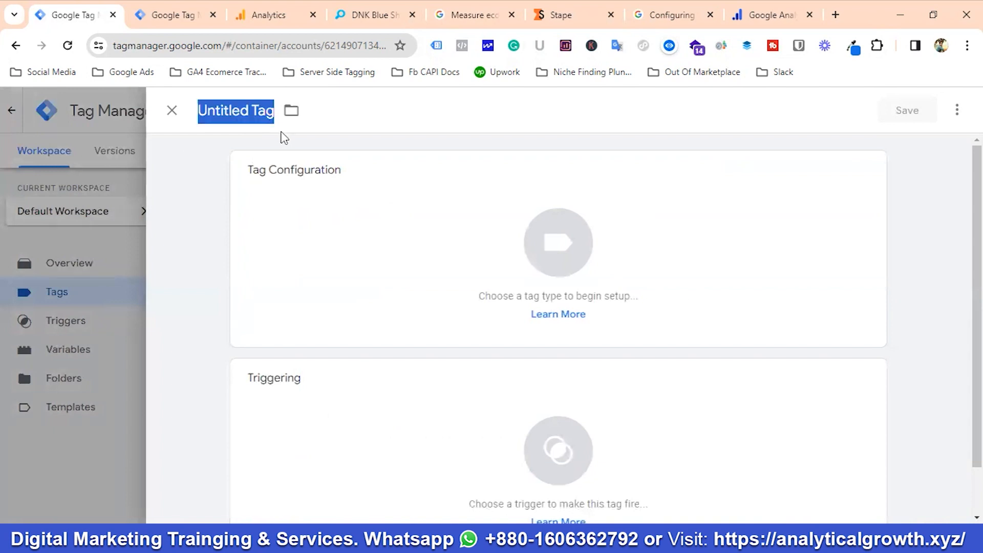
key("BackSpace")
type("GA4")
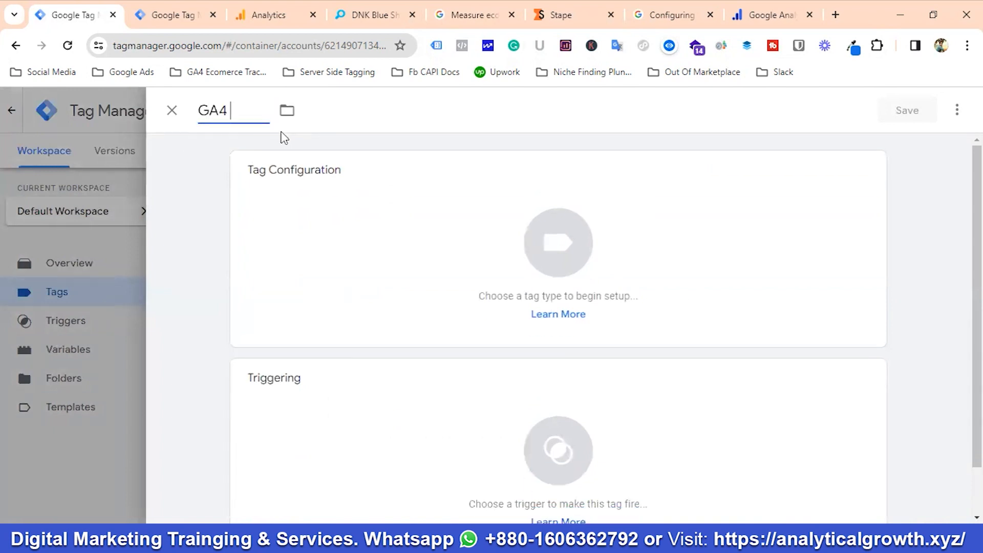
type(" - Event Name")
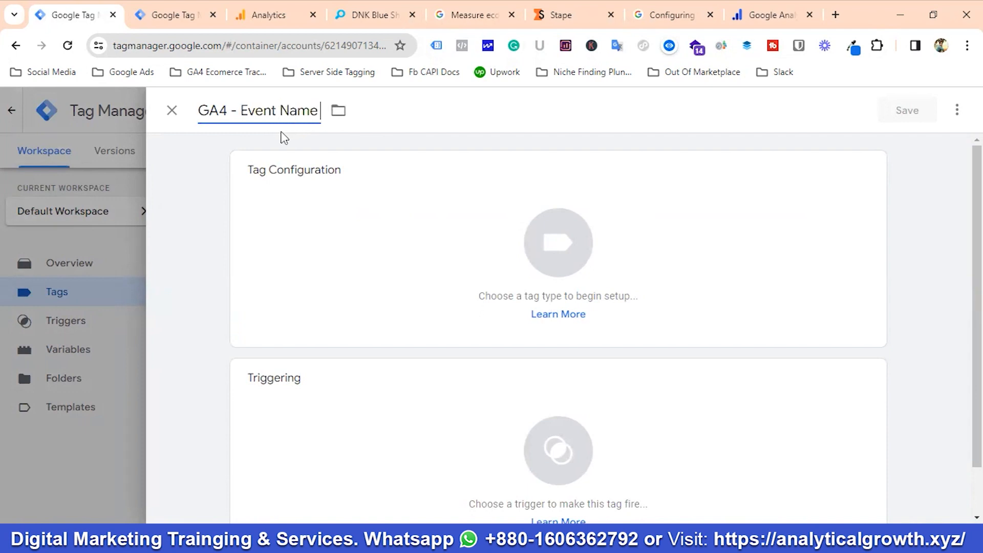
type(" - View Item List")
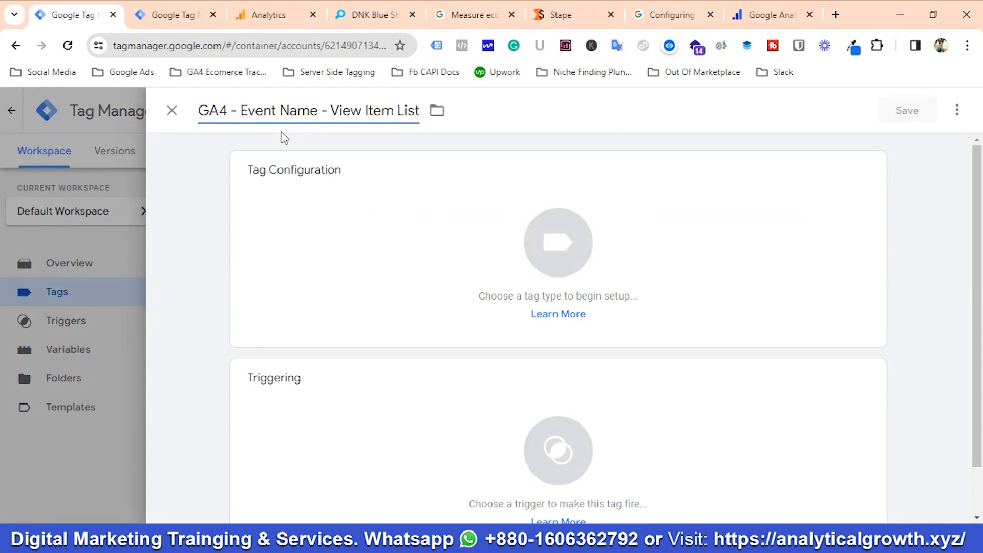
Step: Make the tag a Google Analytics: GA4 Event and set its measurement ID to the {{GA4 Measurement Id}} variable
left_click(538, 253)
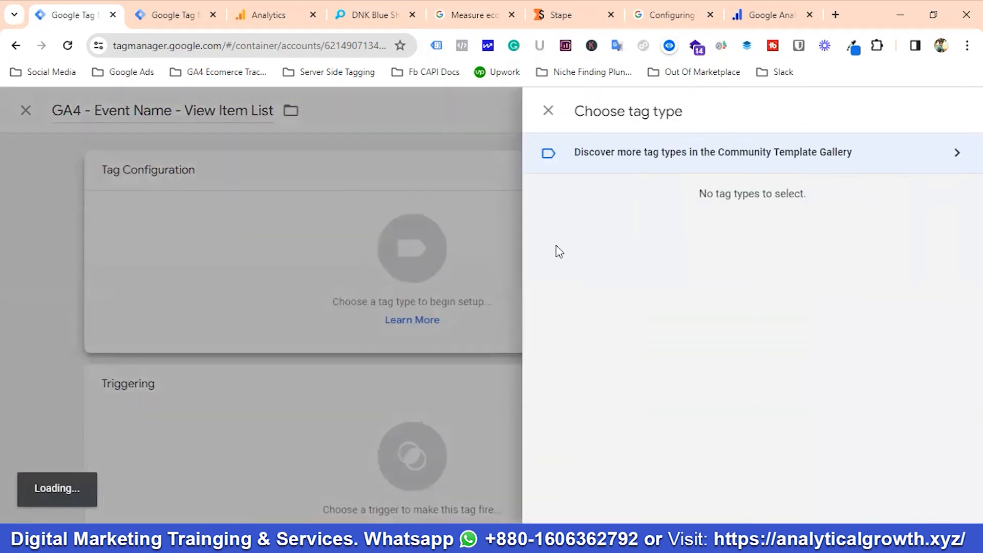
left_click(613, 238)
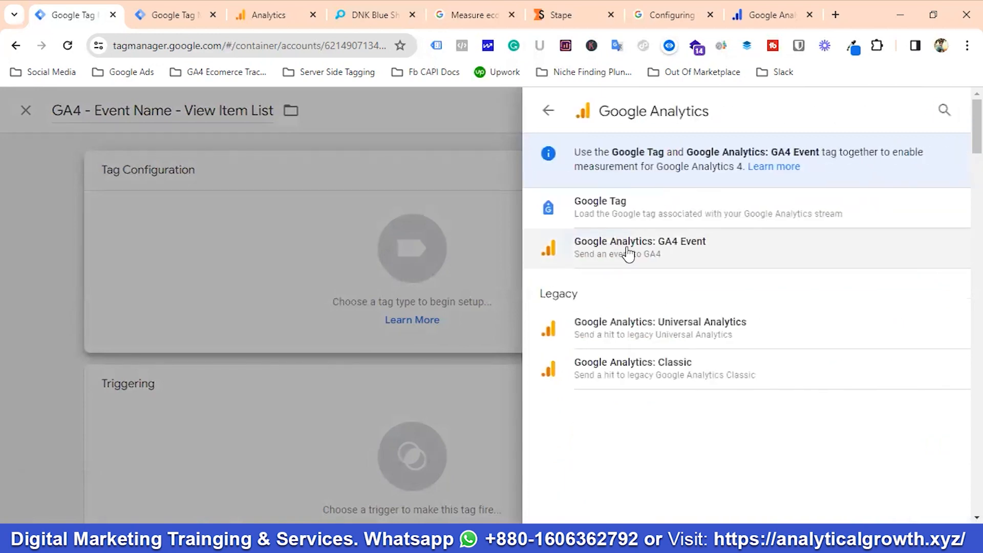
left_click(608, 252)
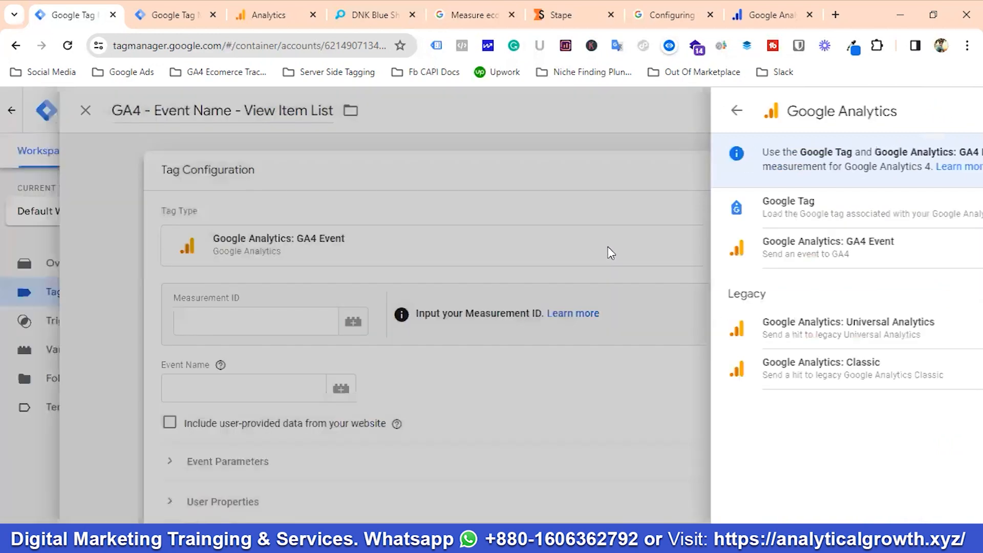
left_click(317, 304)
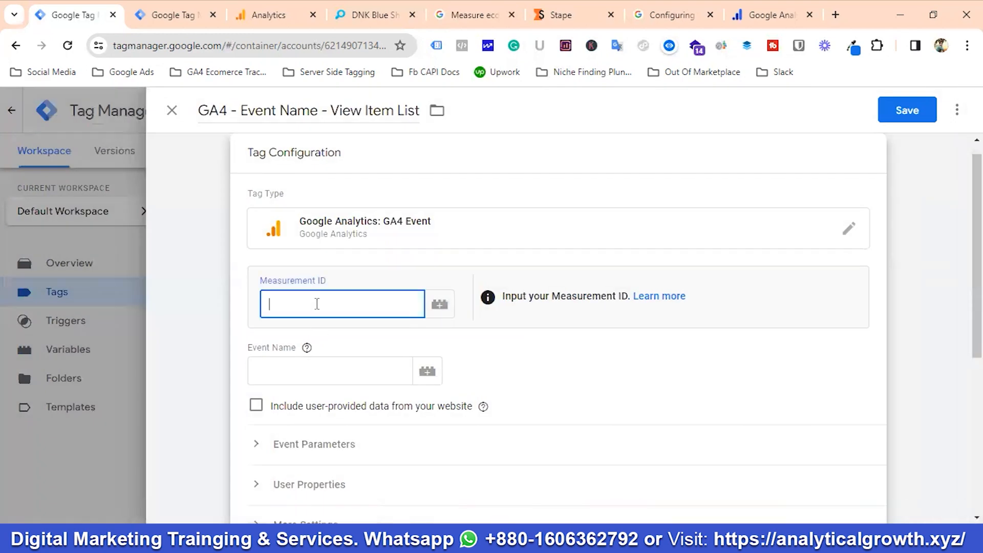
type("{{GA4")
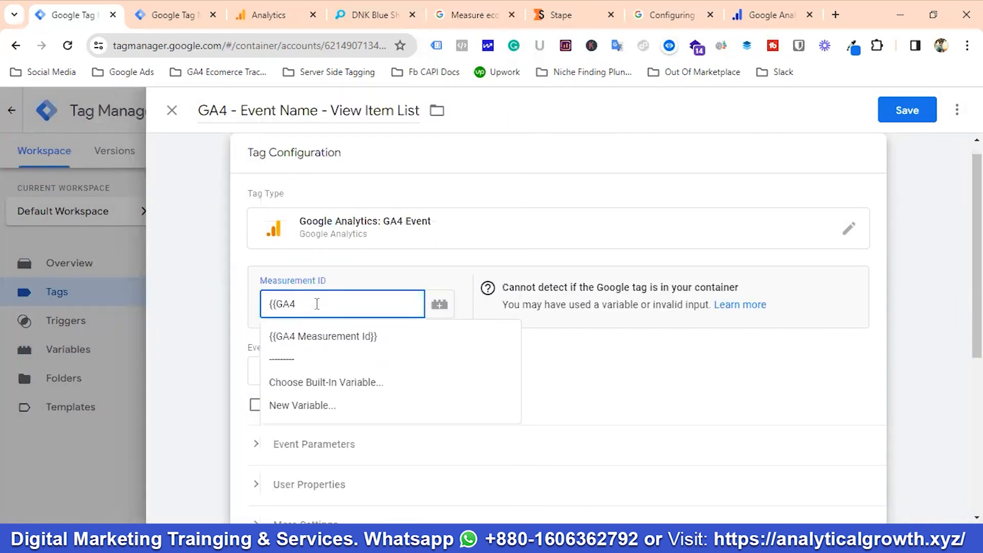
left_click(321, 340)
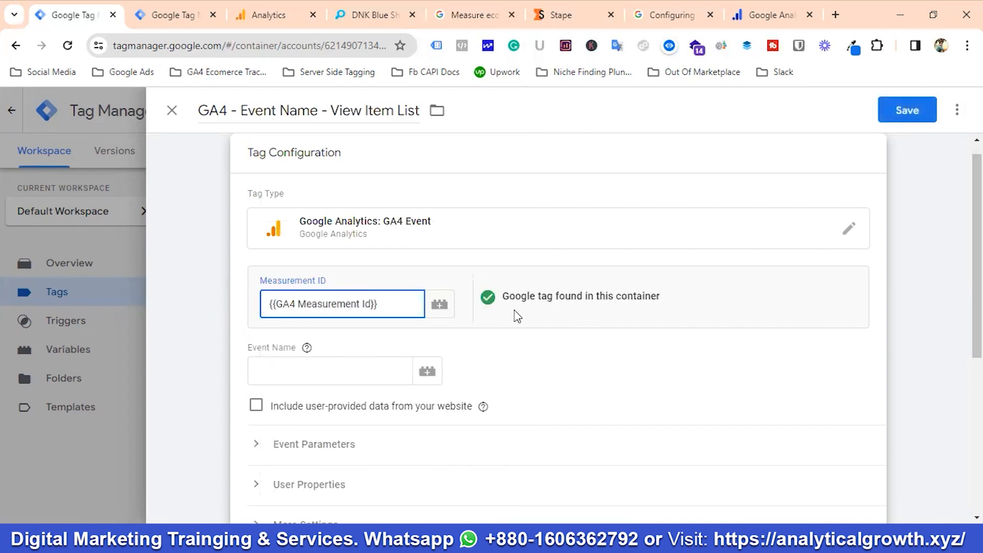
Step: Copy view_item_list from the Measure ecommerce documentation and enter it as the tag's event name
scroll(517, 296, "down", 1)
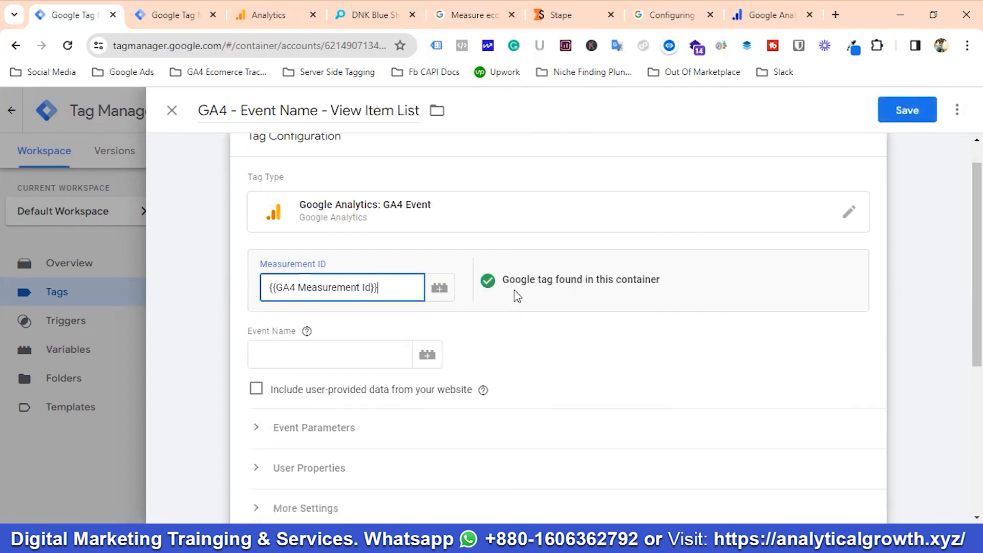
scroll(518, 296, "down", 1)
left_click(303, 298)
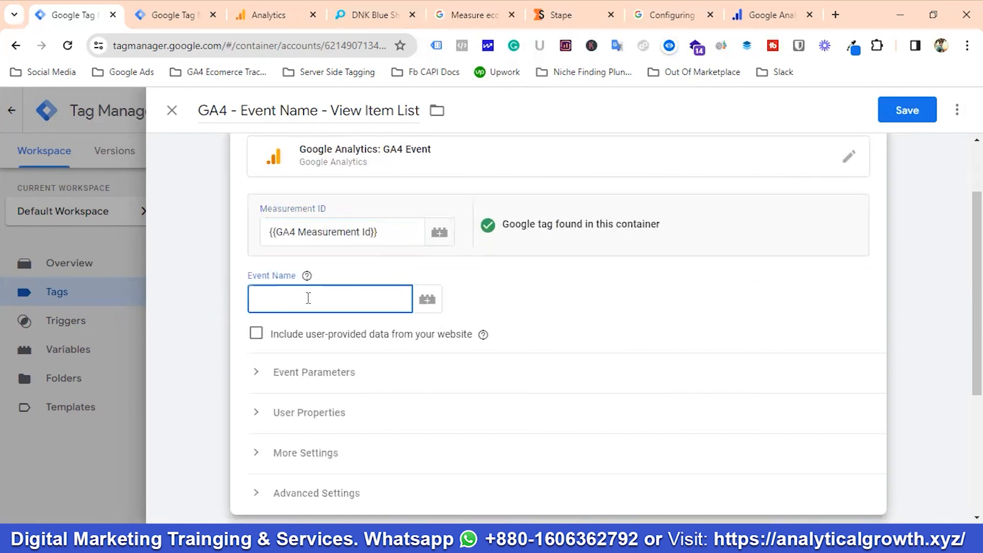
left_click(472, 10)
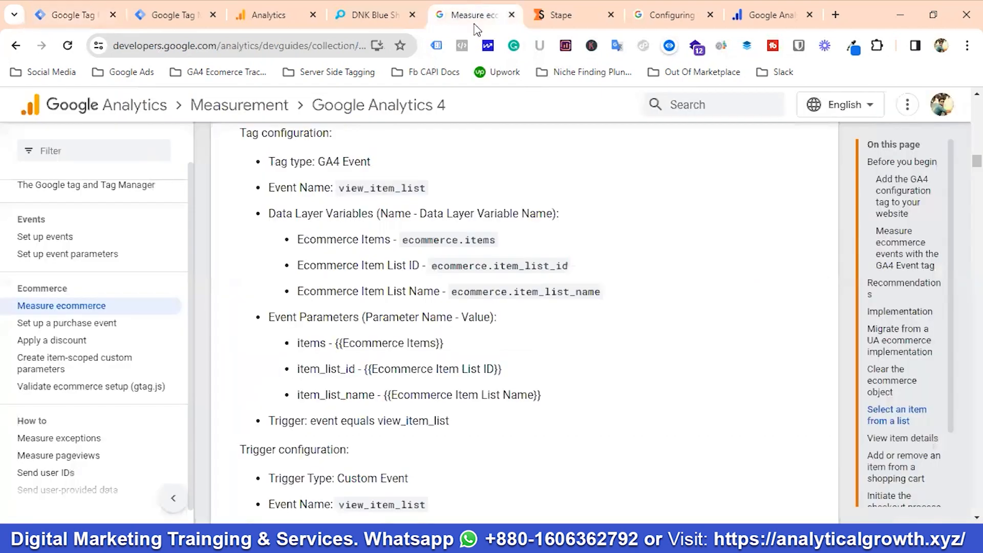
double_click(383, 188)
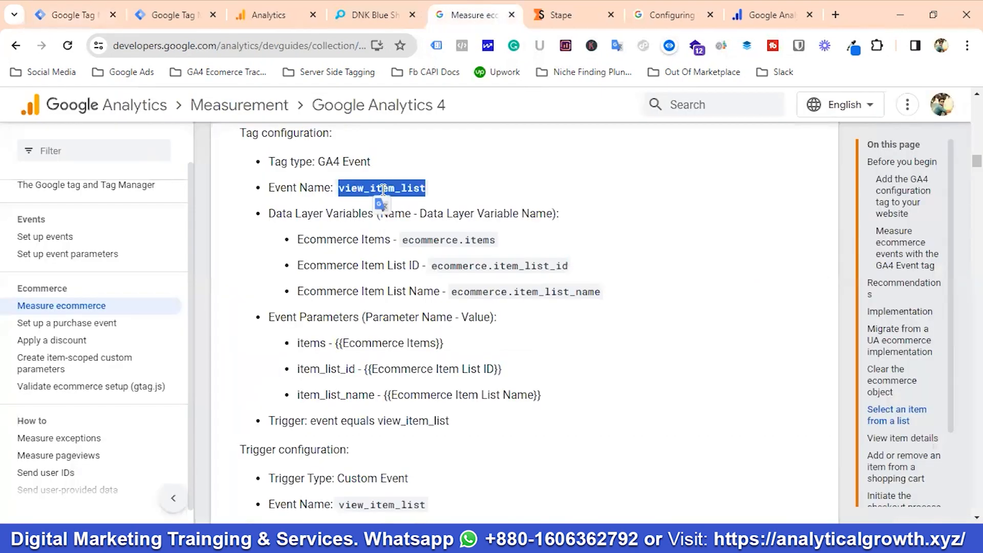
right_click(382, 194)
left_click(424, 206)
left_click(76, 15)
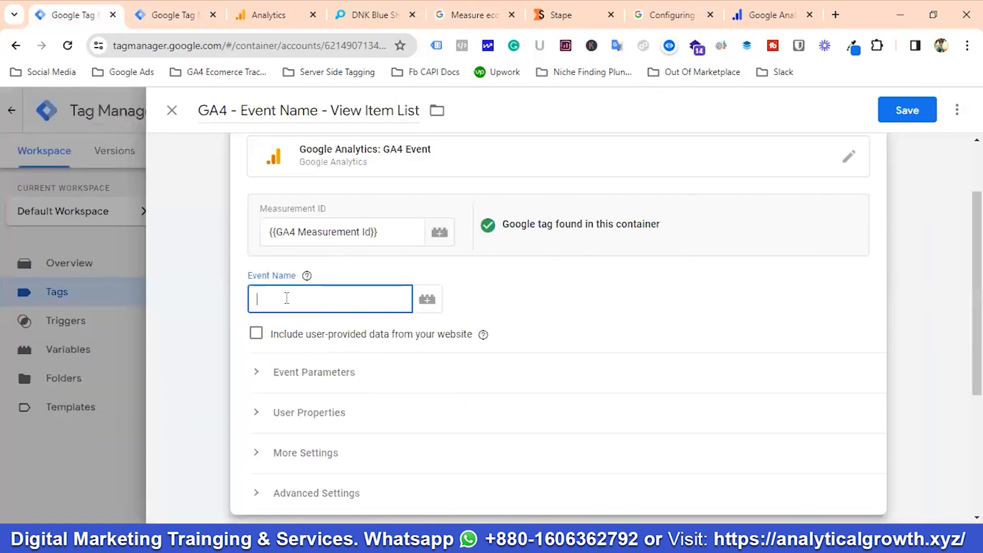
key("ctrl+v")
Step: Include user-provided data from the website in the tag, using the {{User-Provided Data}} variable
left_click(256, 334)
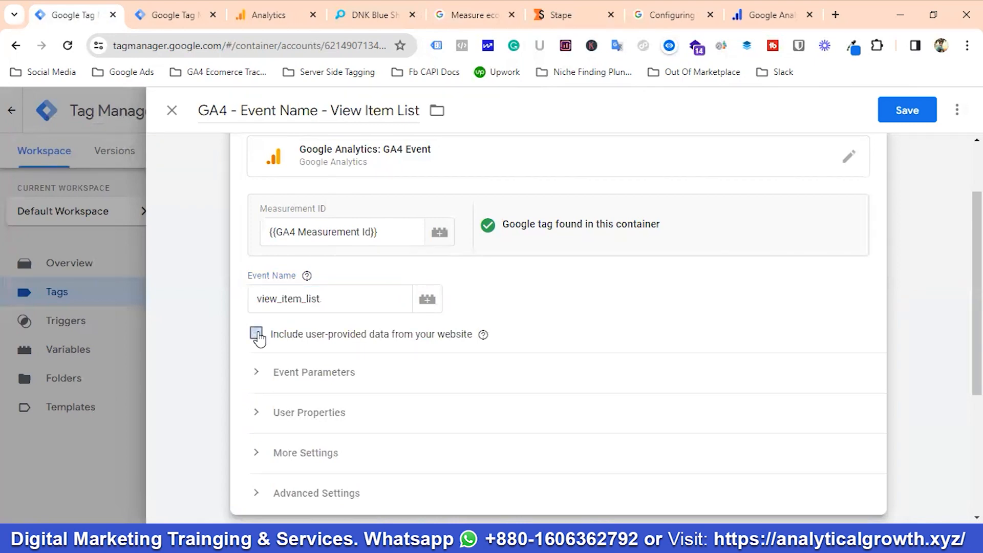
scroll(397, 345, "down", 3)
left_click(381, 307)
left_click(380, 301)
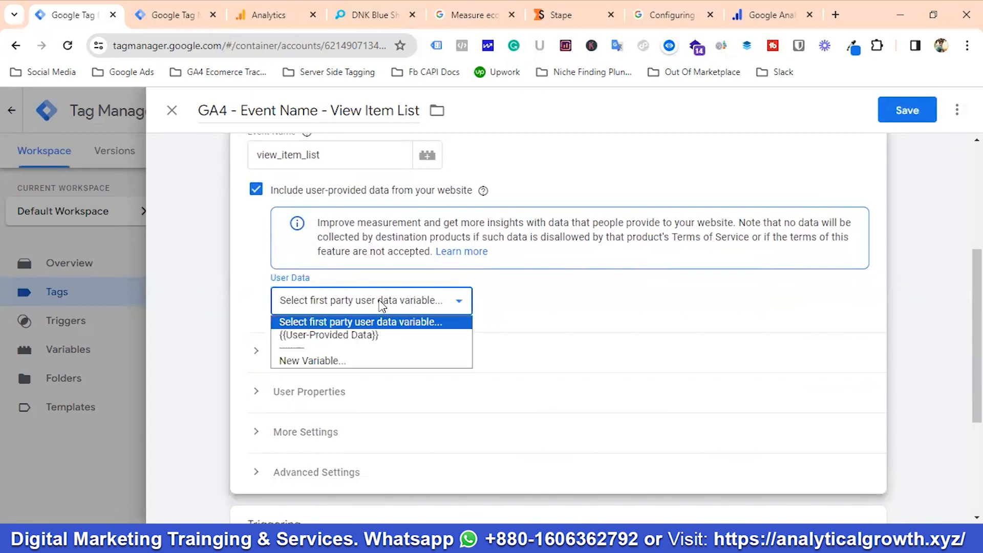
left_click(341, 336)
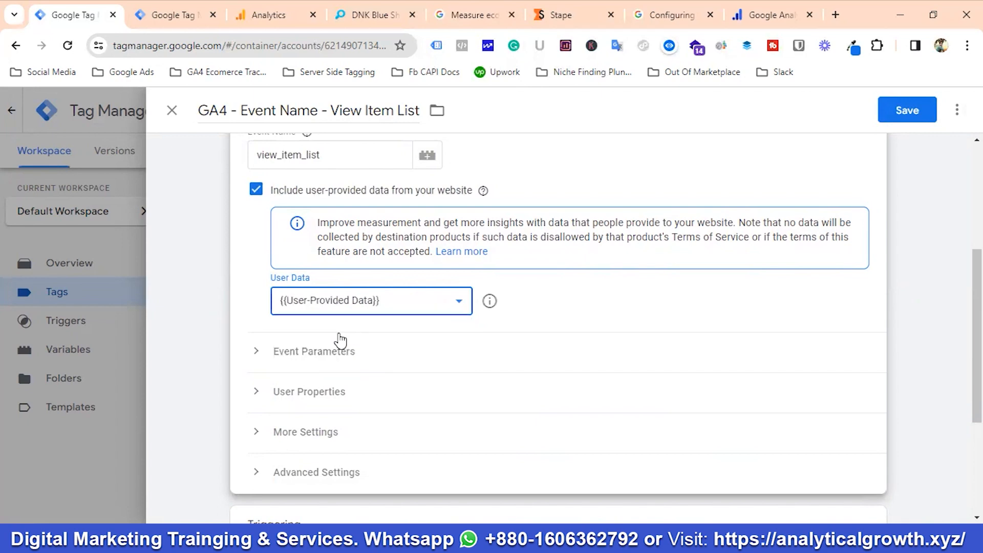
Step: Expand the tag's event parameters and add three empty parameter rows
left_click(304, 356)
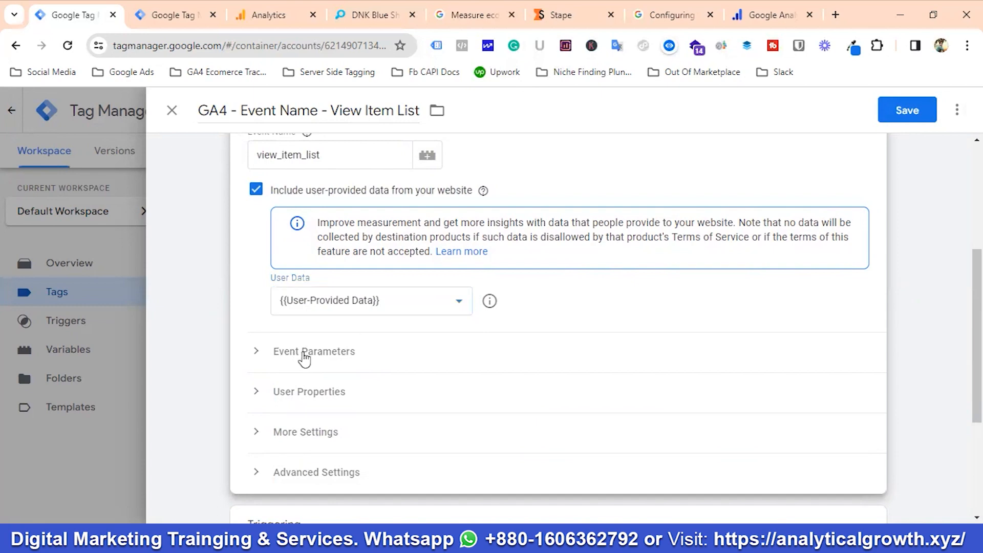
scroll(421, 357, "down", 1)
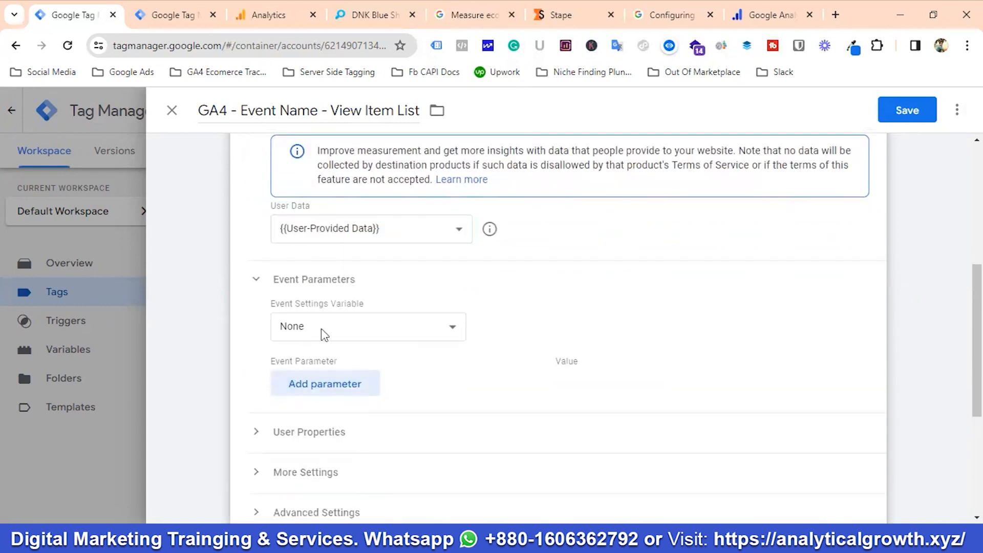
left_click(318, 384)
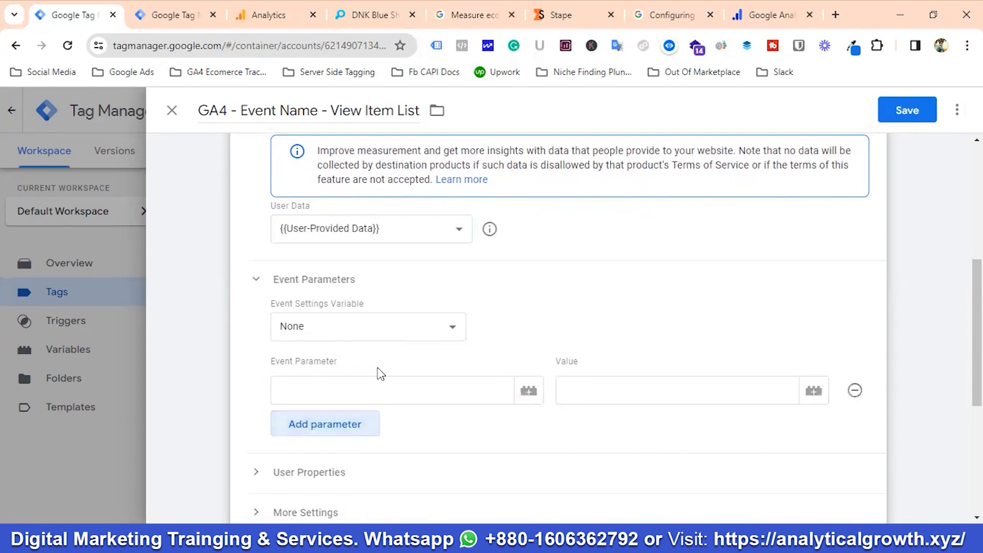
scroll(377, 374, "down", 1)
left_click(338, 356)
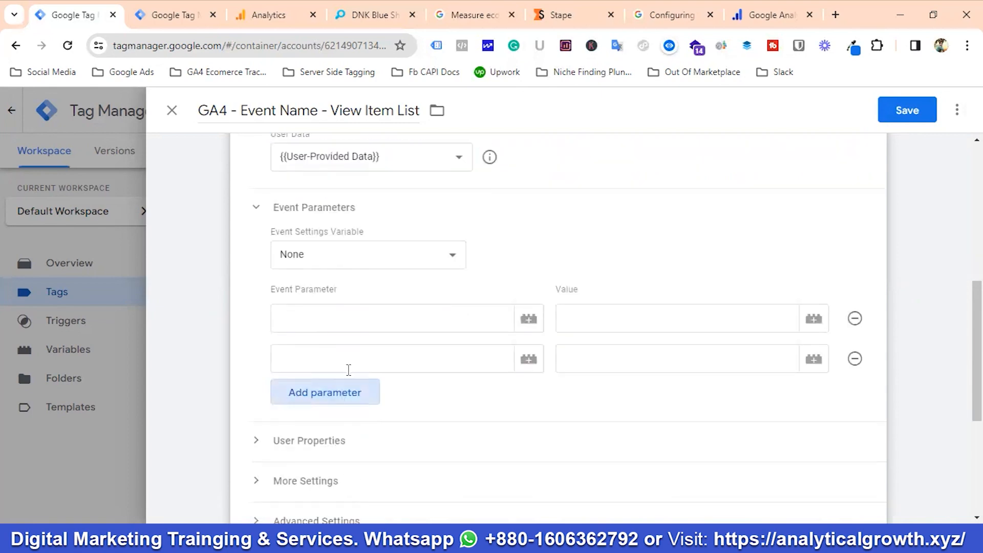
left_click(334, 391)
Step: Copy the parameter name items from the ecommerce documentation into the first event parameter row
left_click(469, 15)
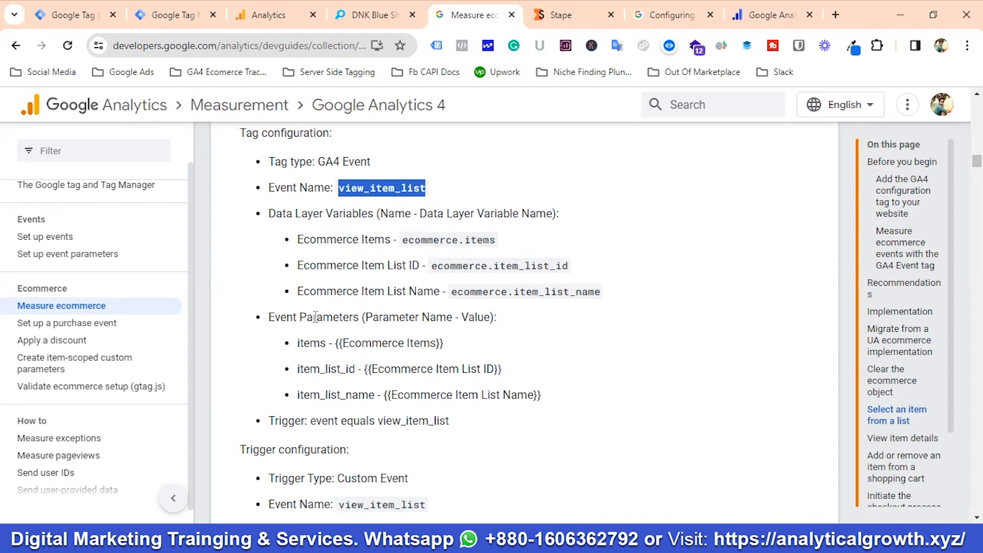
double_click(308, 347)
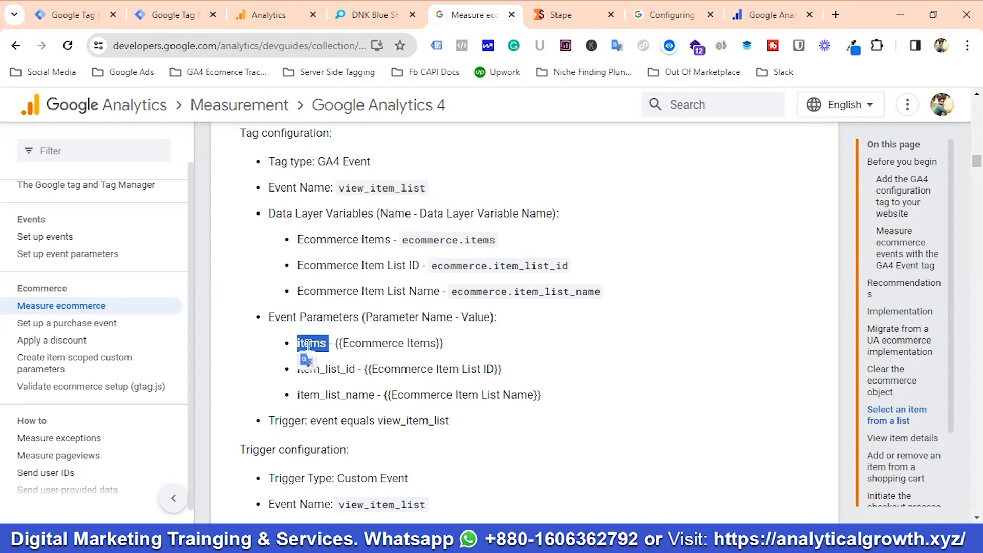
right_click(307, 352)
left_click(308, 349)
double_click(308, 347)
right_click(308, 351)
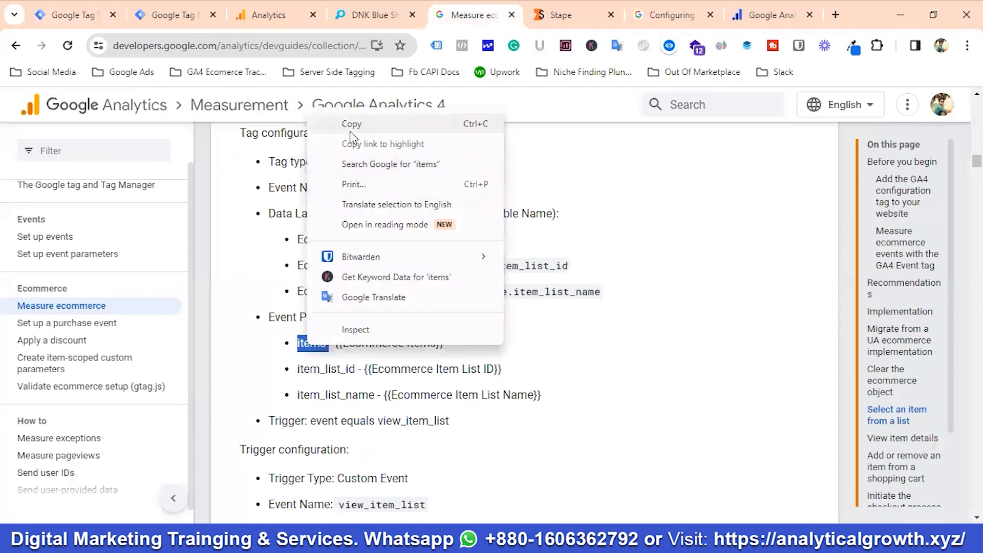
left_click(352, 125)
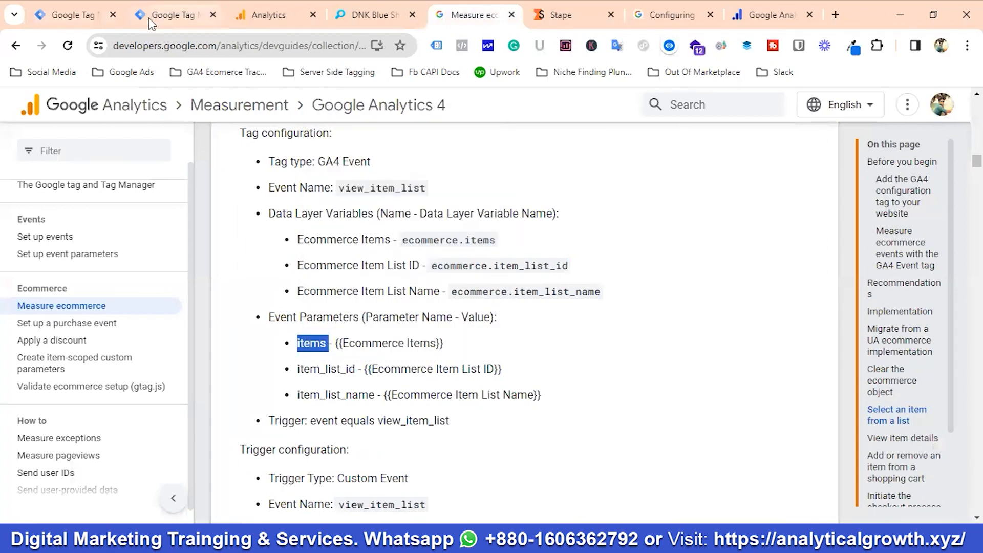
left_click(74, 15)
left_click(308, 319)
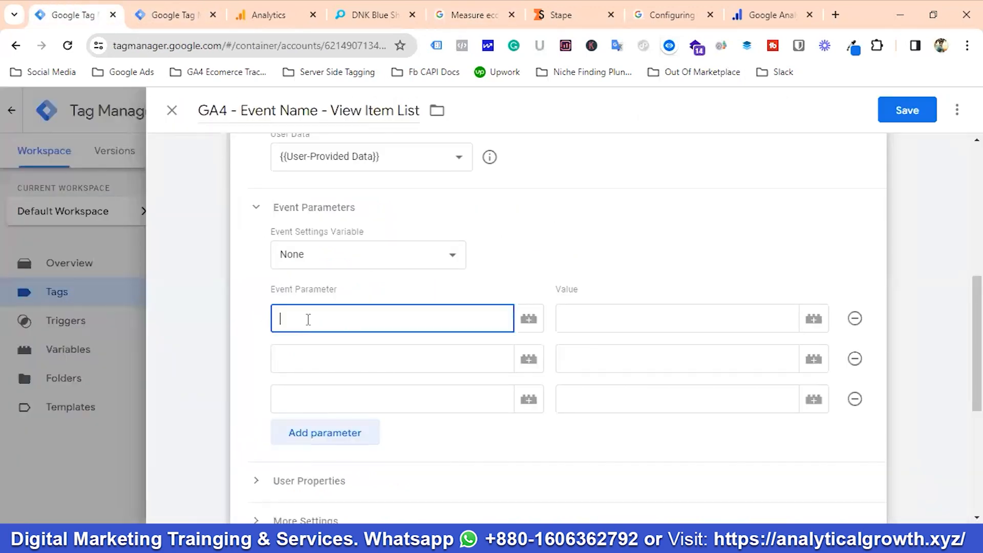
key("ctrl+v")
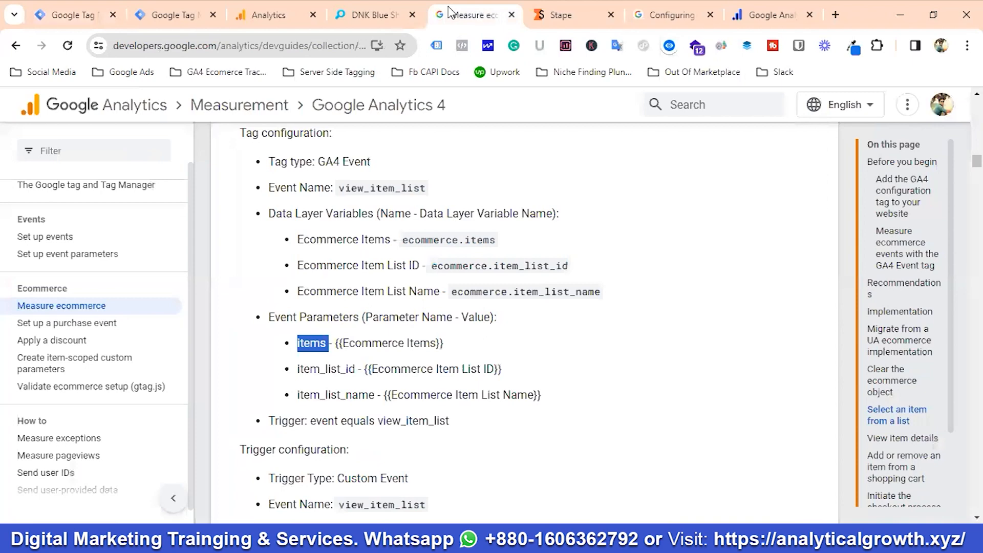
Step: Copy the parameter name item_list_id from the ecommerce documentation into the second event parameter row
left_click(466, 15)
double_click(320, 370)
right_click(320, 370)
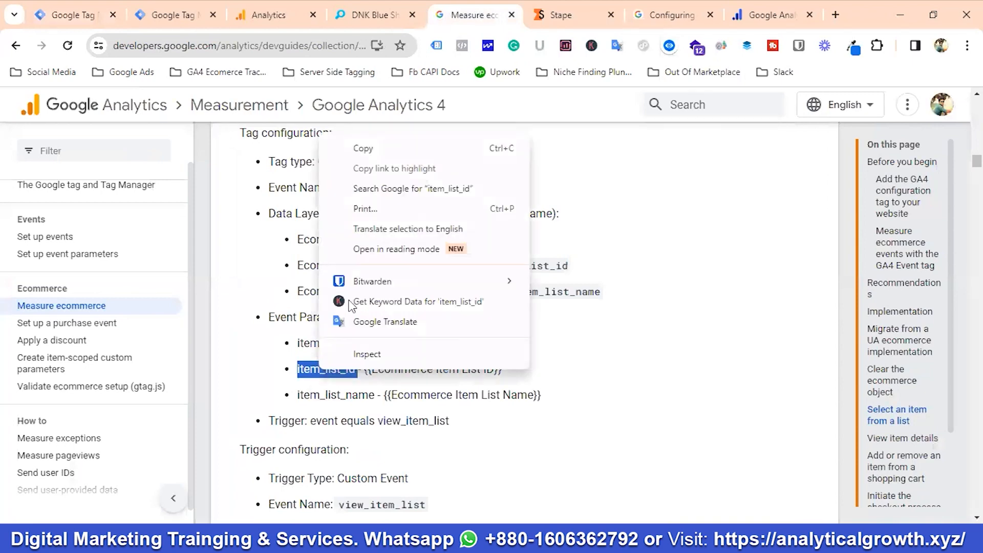
left_click(364, 153)
left_click(76, 11)
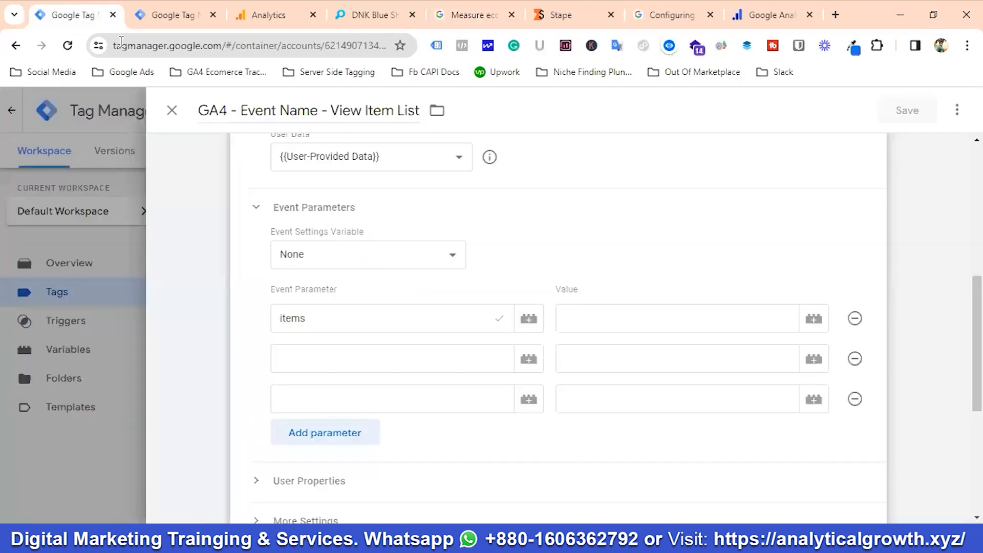
left_click(321, 359)
key("ctrl+v")
Step: Copy the parameter name item_list_name from the ecommerce documentation into the third event parameter row
left_click(318, 403)
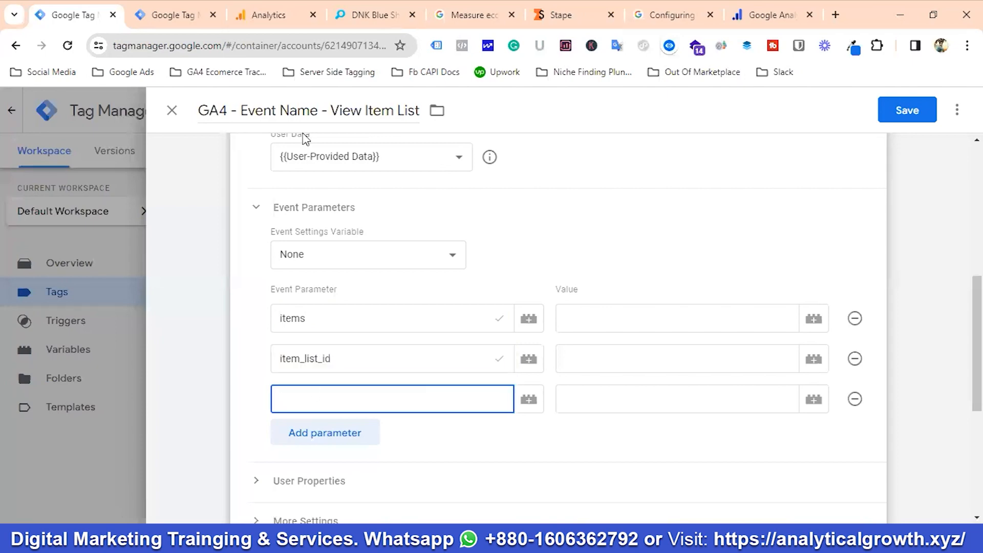
left_click(462, 18)
left_click(326, 392)
double_click(326, 394)
right_click(326, 395)
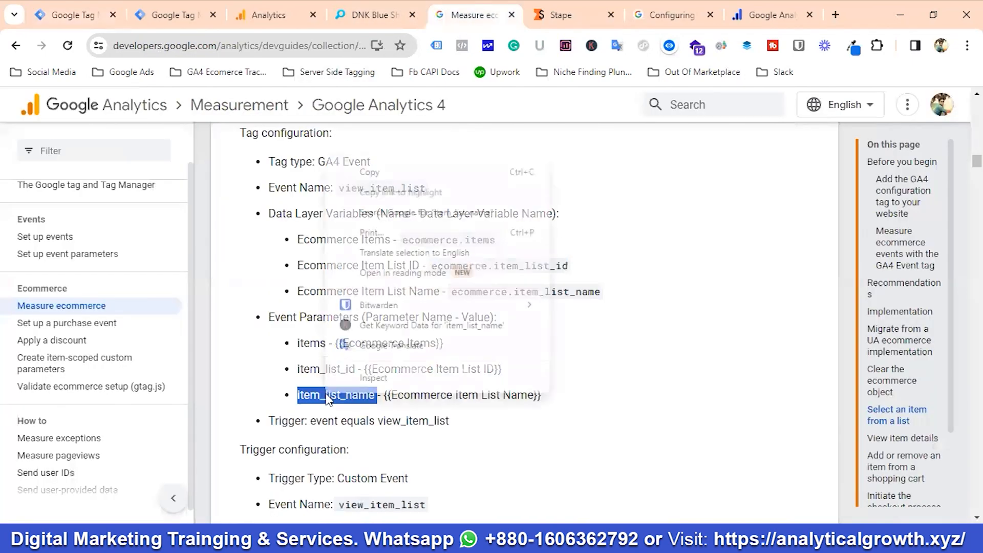
left_click(379, 174)
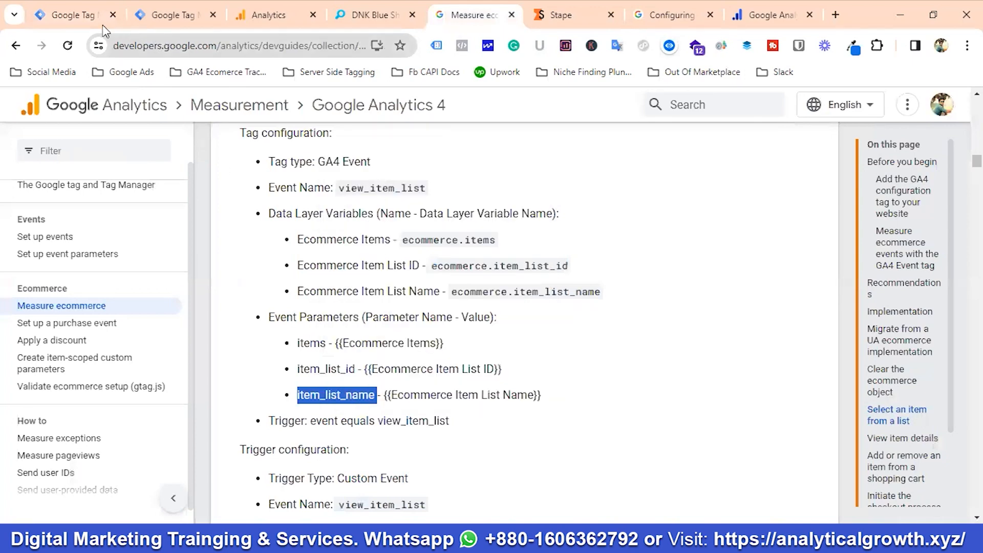
left_click(65, 16)
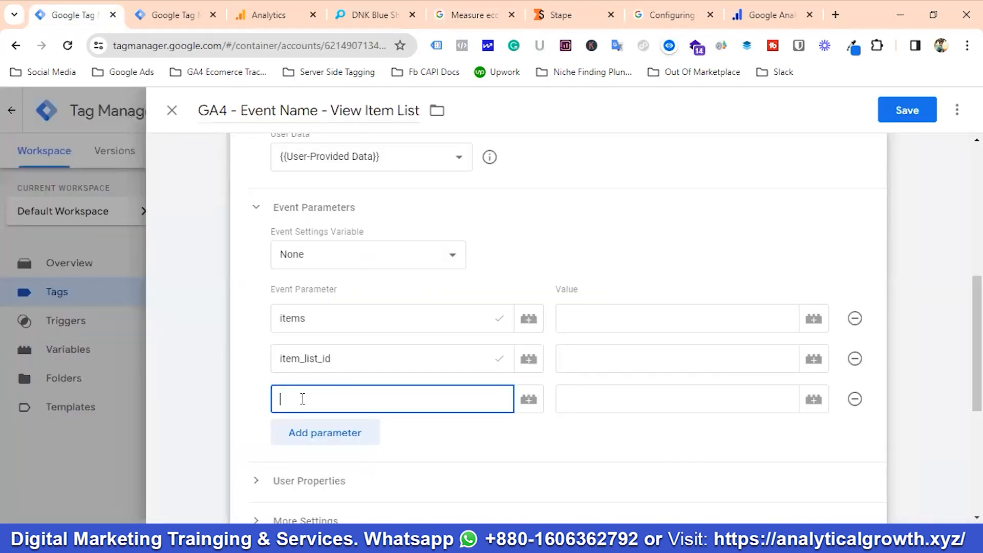
key("ctrl+v")
Step: Set the value of the items parameter to the {{Ecommerce Items}} variable
left_click(586, 324)
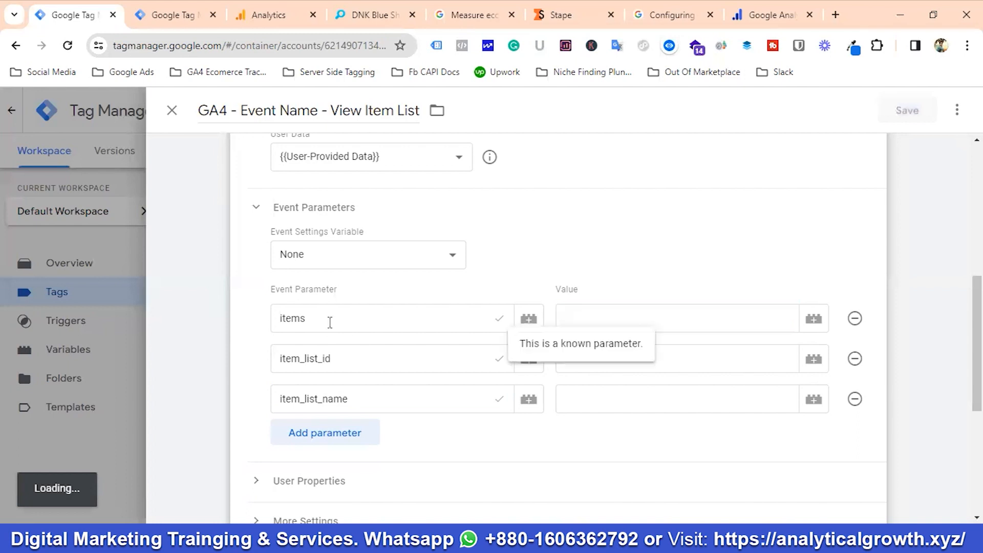
left_click(586, 317)
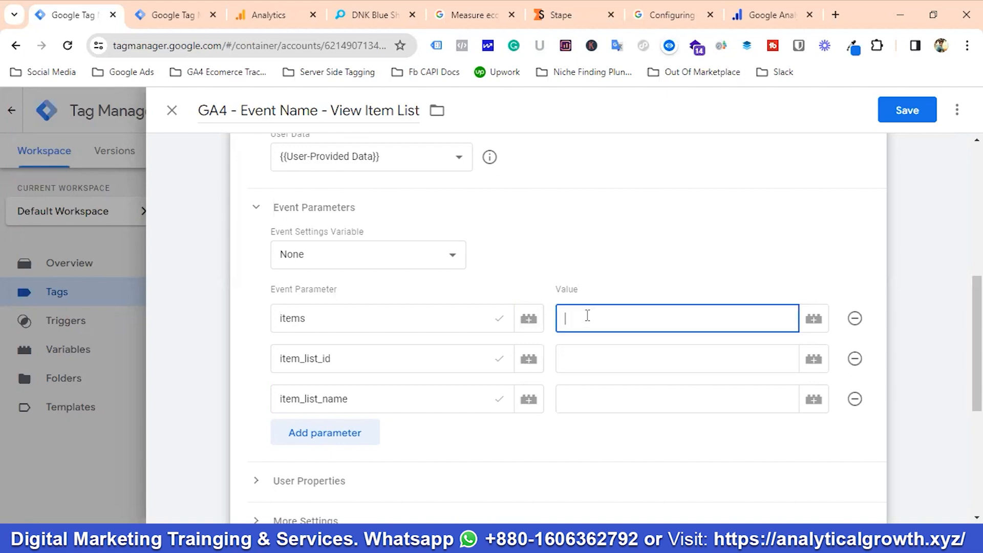
type("{{e")
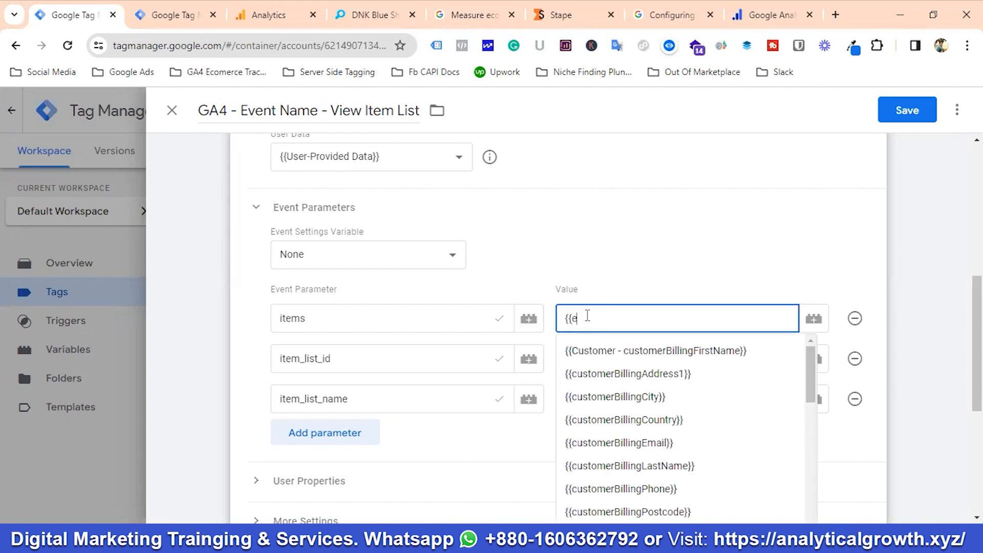
type("c")
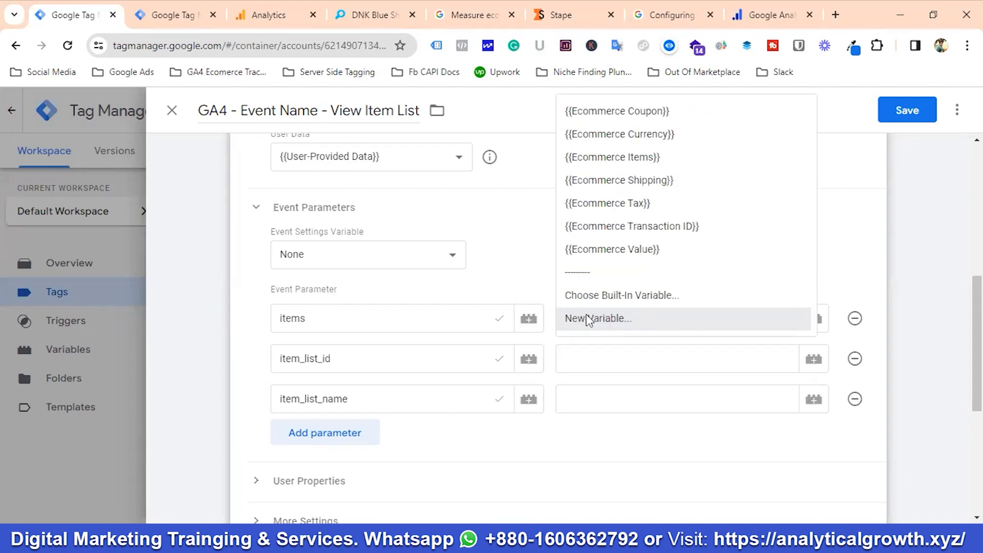
left_click(618, 163)
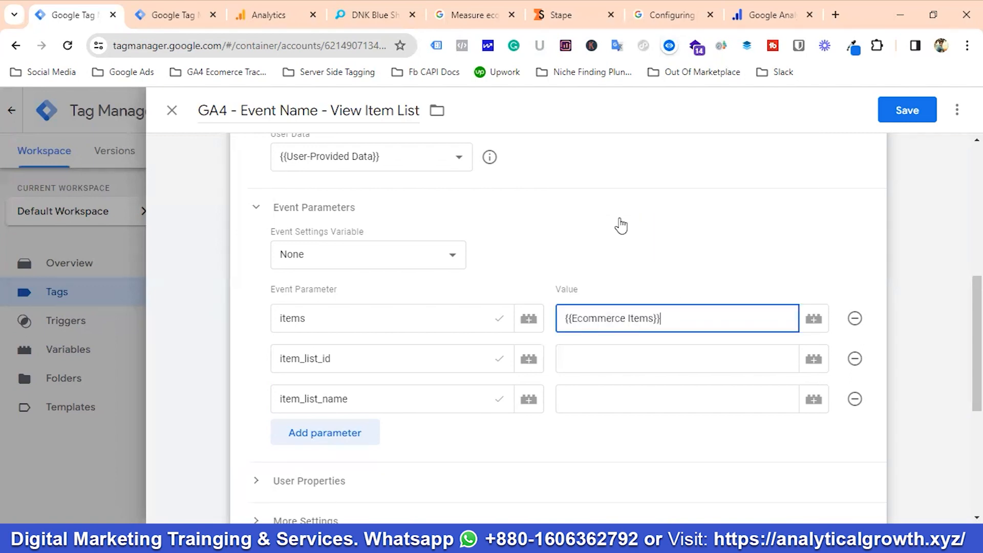
Step: Start a new variable for the value of the item_list_id parameter
left_click(599, 370)
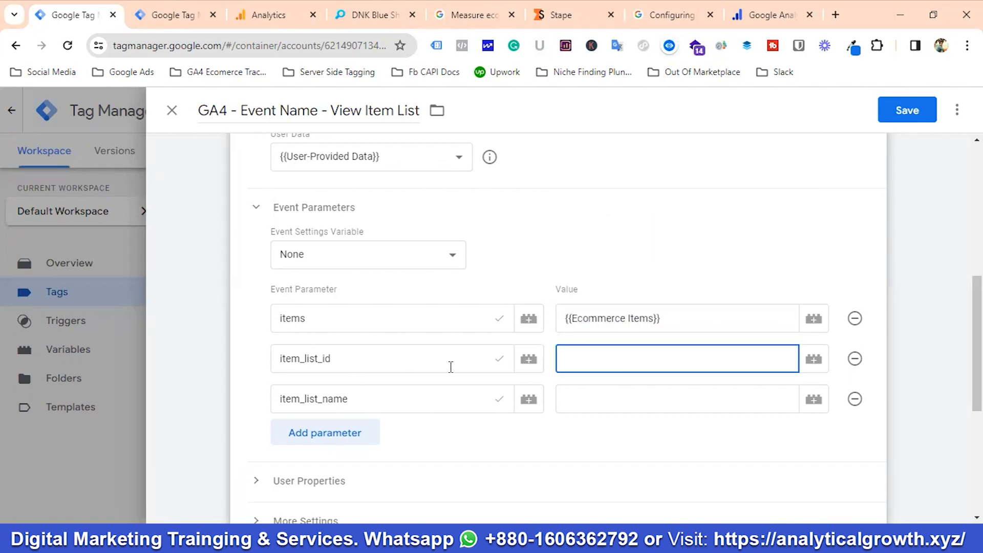
left_click(815, 363)
left_click(814, 362)
left_click(946, 112)
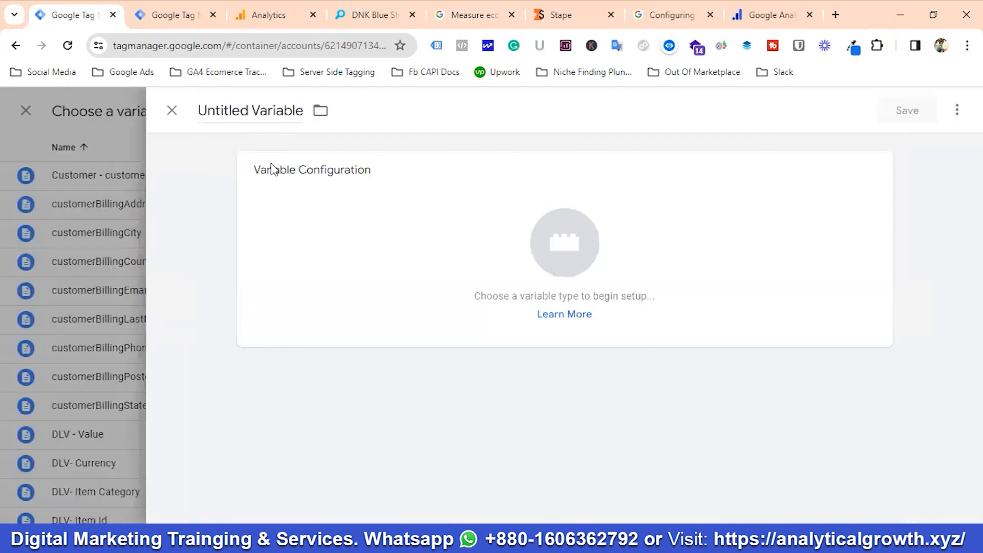
Step: Select the data layer variable name Ecommerce Item List ID in the ecommerce documentation for copying
left_click(470, 15)
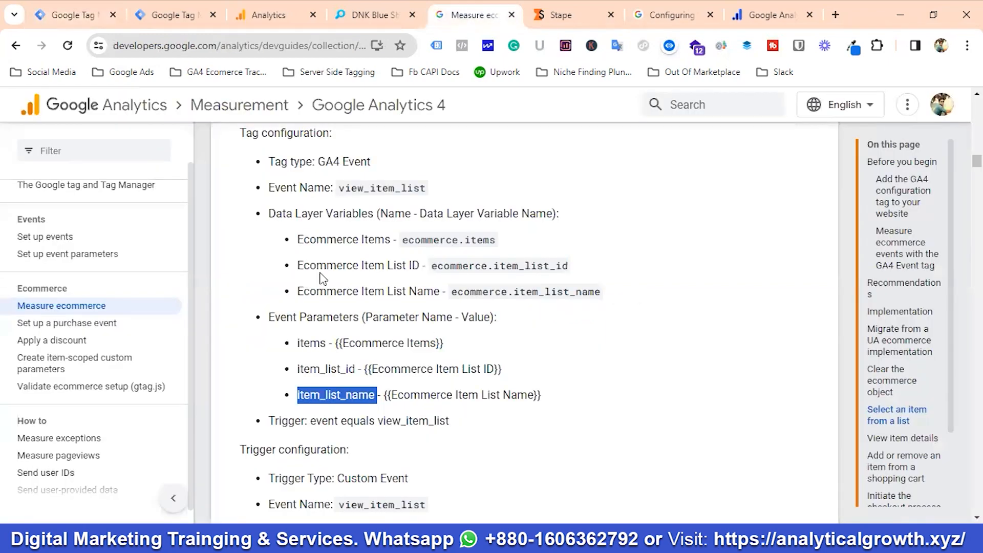
left_click(419, 265)
triple_click(320, 265)
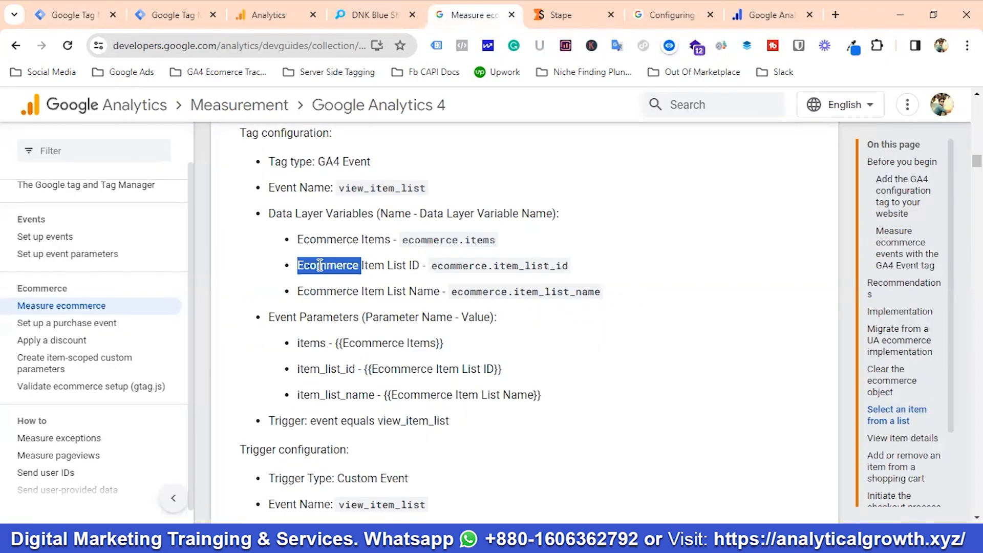
Step: Copy the name "Ecommerce Item List ID" from the GA4 ecommerce documentation and use it to name the untitled Tag Manager variable
left_click(403, 268)
mouse_move(420, 265)
left_mouse_down()
mouse_move(296, 265)
mouse_move(419, 266)
left_mouse_up()
left_click(314, 270)
right_click(403, 270)
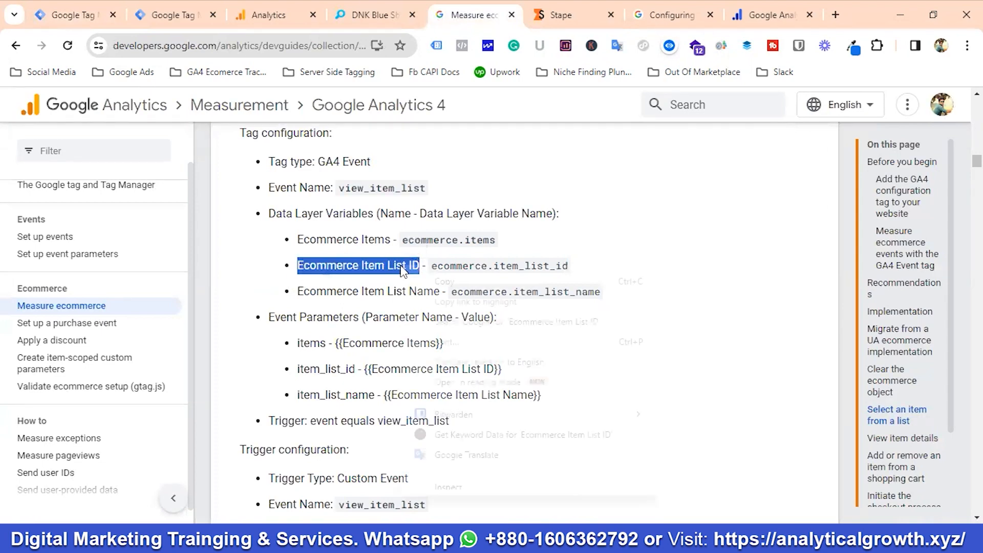
left_click(440, 281)
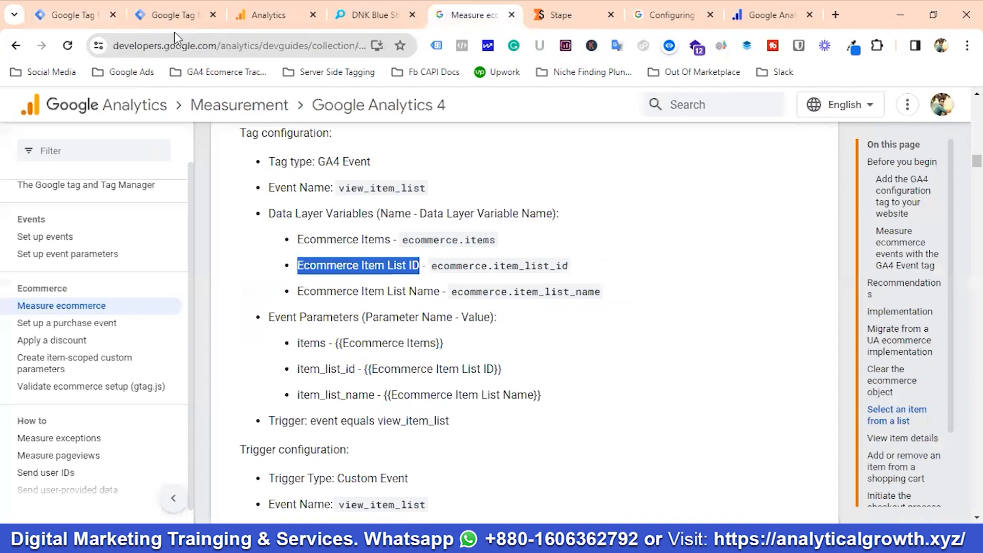
left_click(92, 16)
left_click(261, 112)
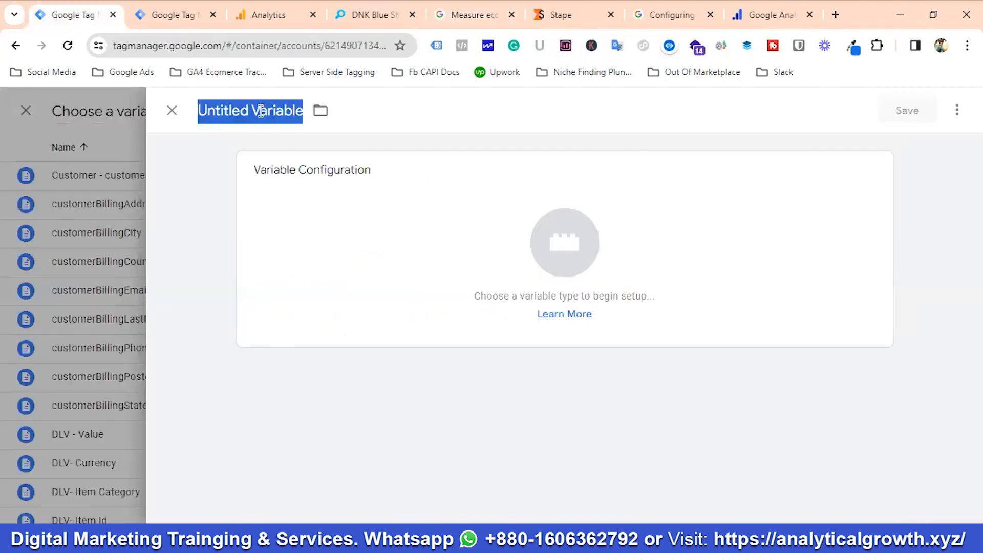
key("ctrl+v")
Step: Set the Ecommerce Item List ID variable's type to Data Layer Variable
left_click(584, 248)
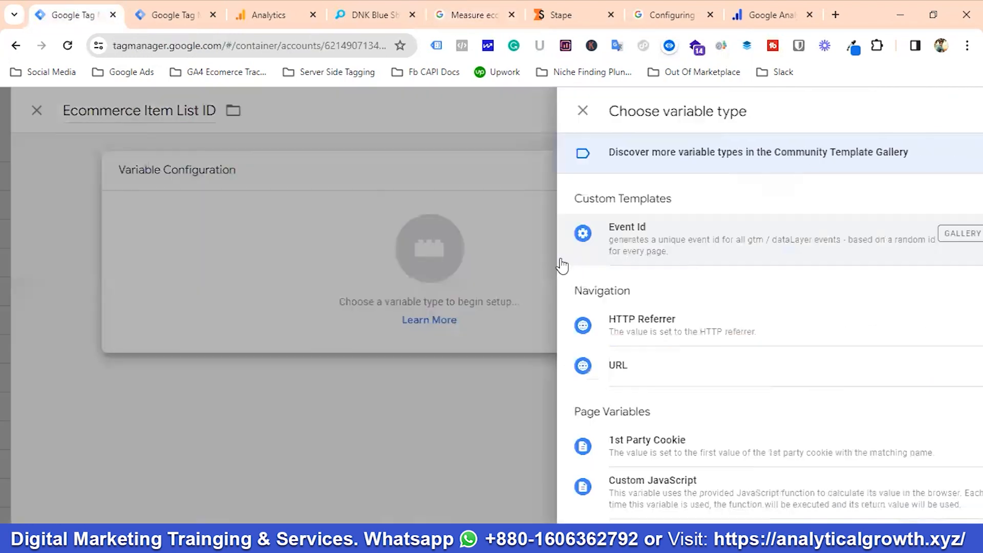
scroll(666, 318, "down", 3)
left_click(632, 397)
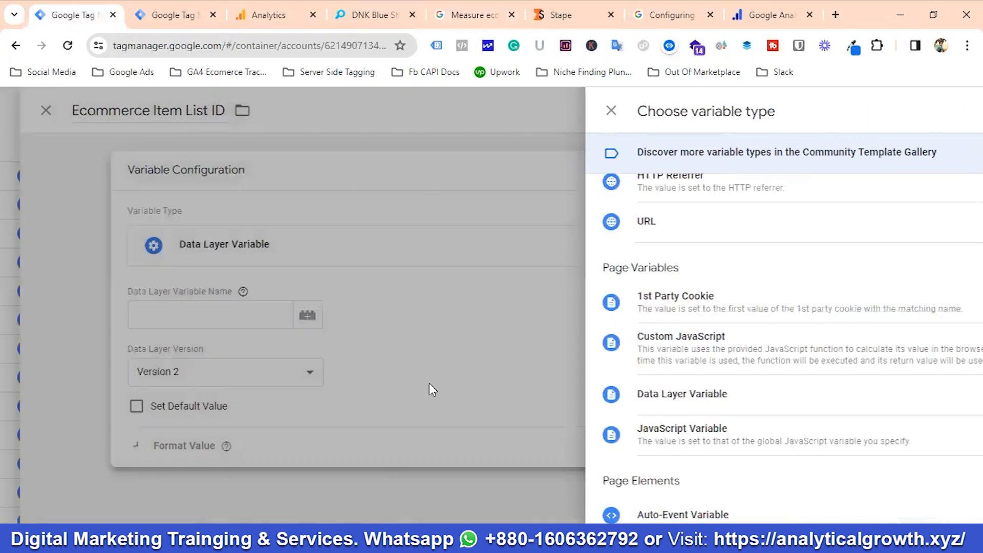
Step: Set the data layer variable name to ecommerce.item_list_id, copied from the documentation, and save the variable
left_click(340, 326)
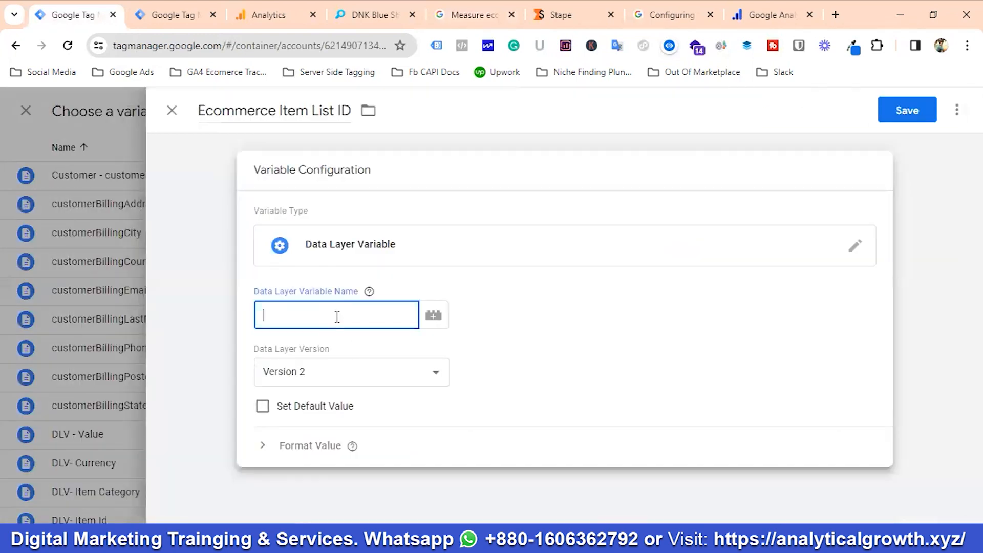
left_click(463, 15)
left_click_drag(433, 266, 569, 268)
right_click(526, 271)
left_click(558, 282)
left_click(49, 7)
key("ctrl+v")
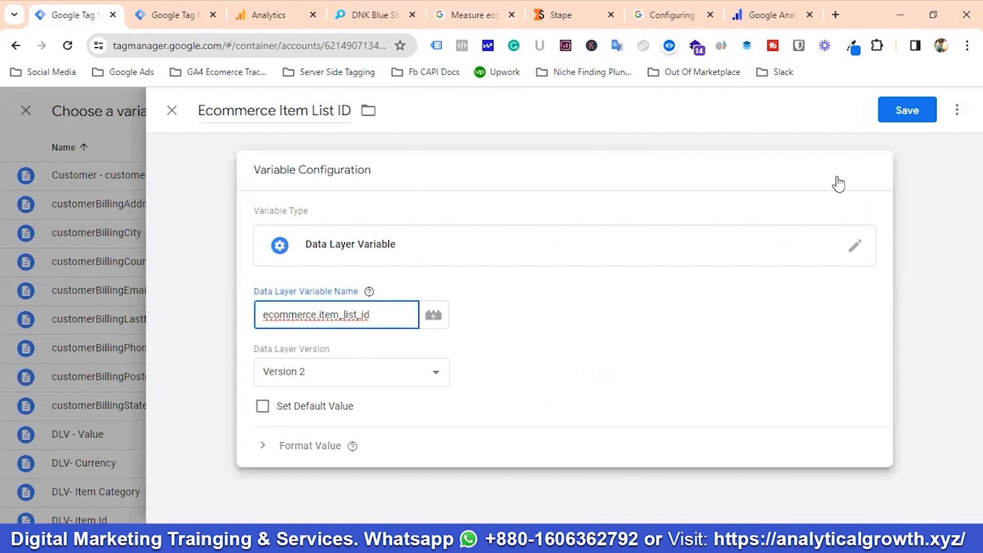
left_click(907, 114)
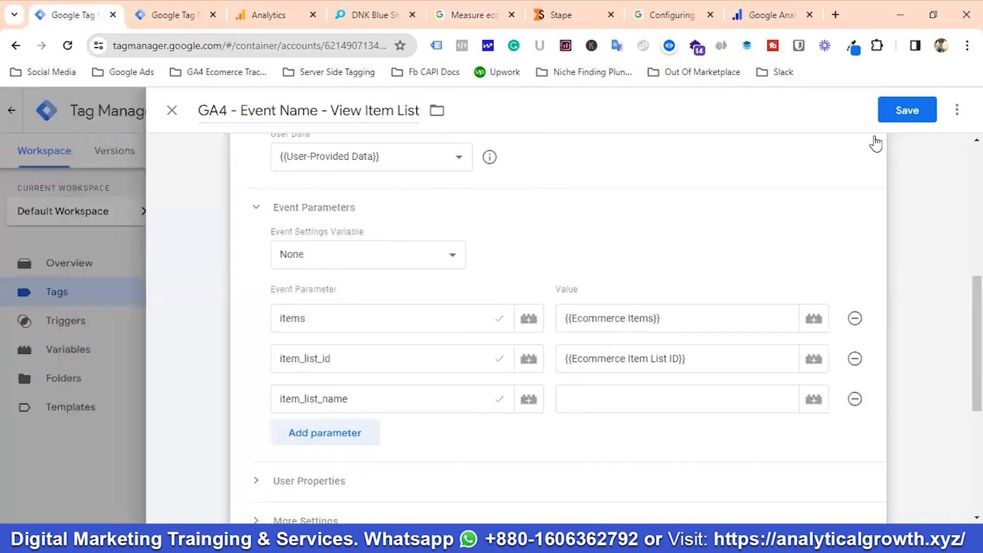
Step: Create a new variable for the item_list_name parameter's value and name it "Ecommerce Item List Name", copied from the documentation
left_click(603, 397)
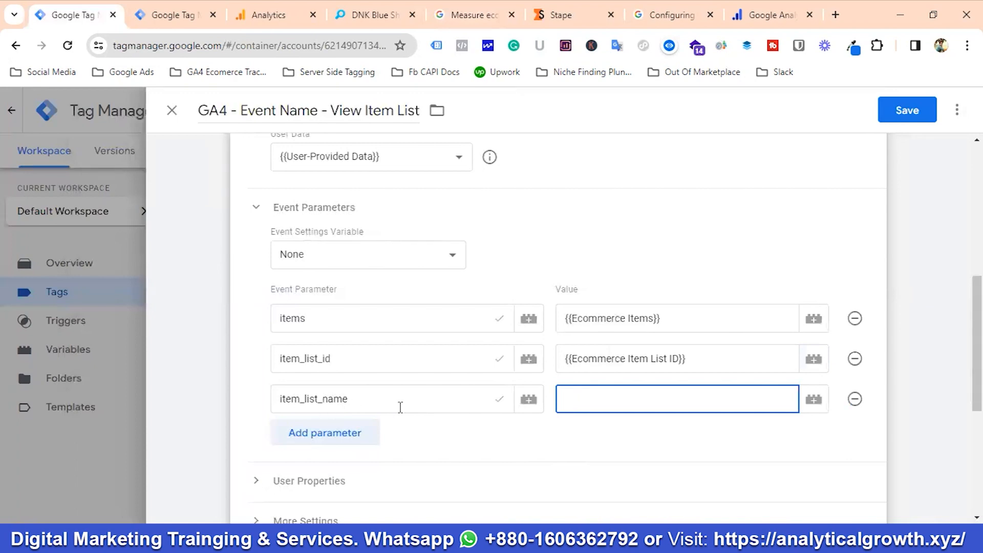
left_click(814, 399)
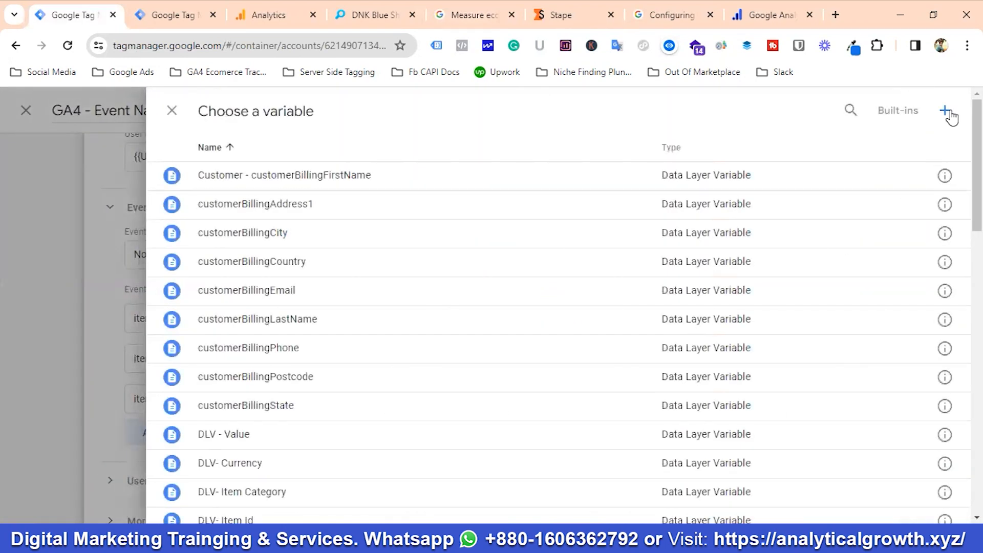
left_click(948, 113)
left_click(457, 16)
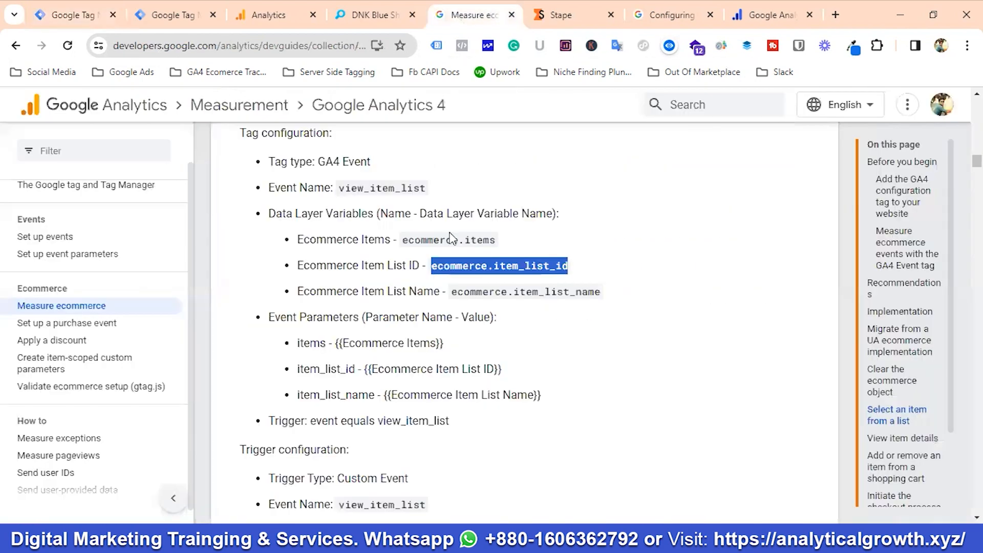
mouse_move(300, 296)
left_mouse_down()
mouse_move(443, 293)
mouse_move(299, 292)
left_mouse_up()
left_click(413, 293)
right_click(319, 294)
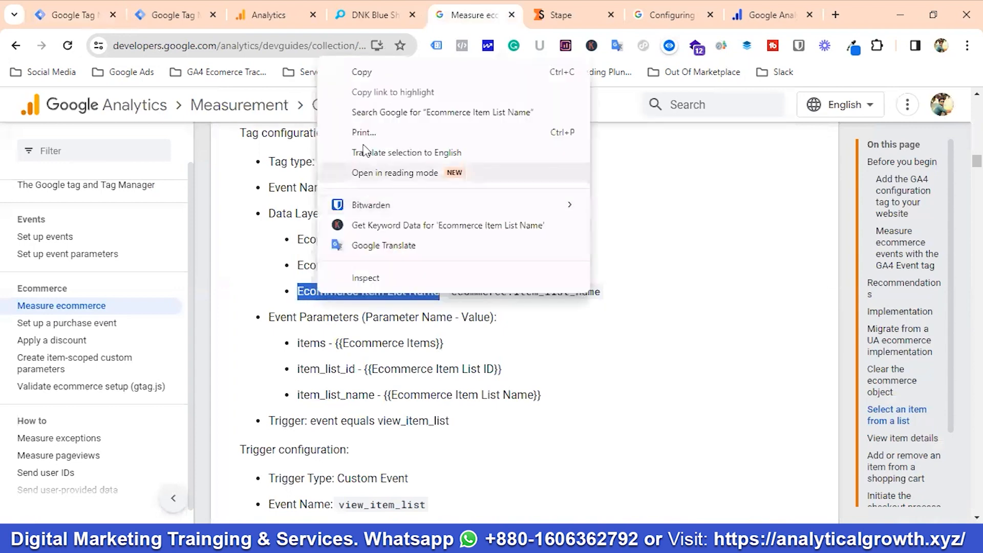
left_click(365, 74)
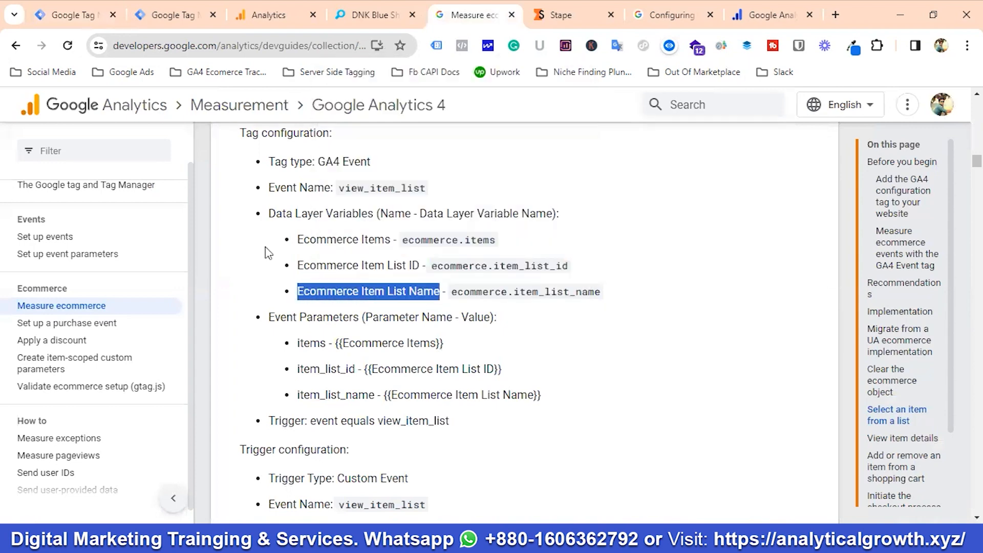
left_click(73, 15)
left_click(245, 112)
key("ctrl+a")
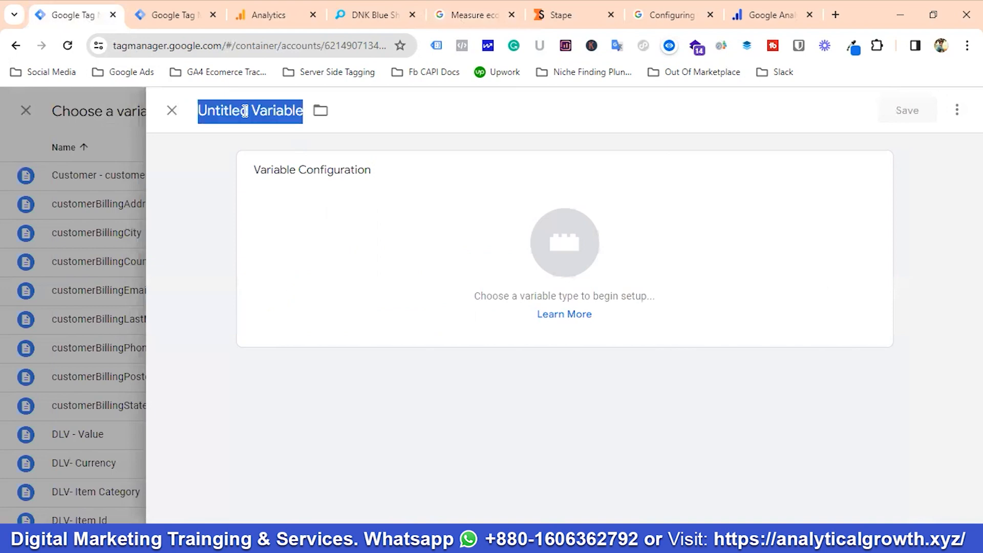
key("ctrl+v")
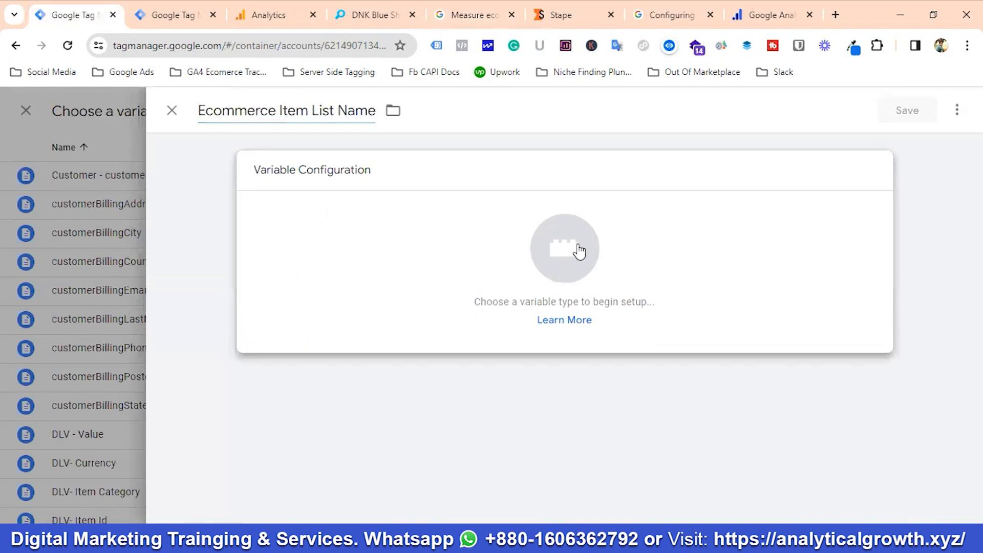
Step: Make the Ecommerce Item List Name variable a Data Layer Variable
left_click(564, 245)
scroll(654, 334, "down", 3)
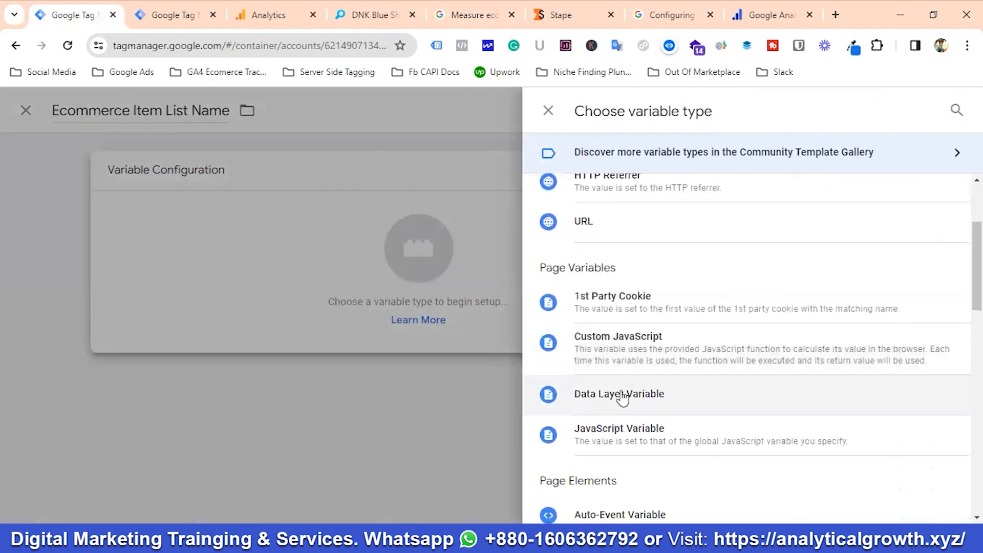
left_click(623, 395)
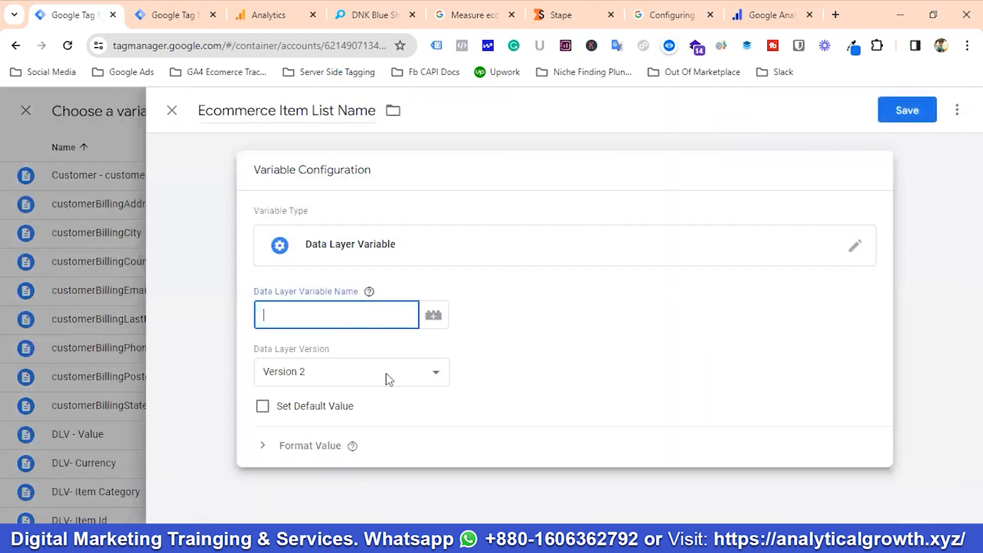
Step: Copy ecommerce.item_list_name from the documentation into the data layer variable name and save the variable
left_click(463, 14)
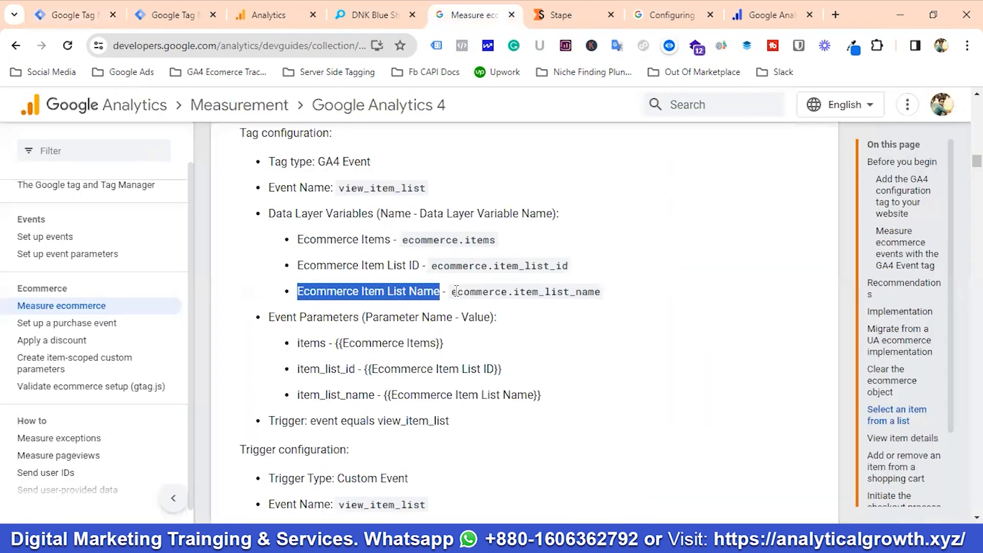
left_click_drag(454, 292, 603, 293)
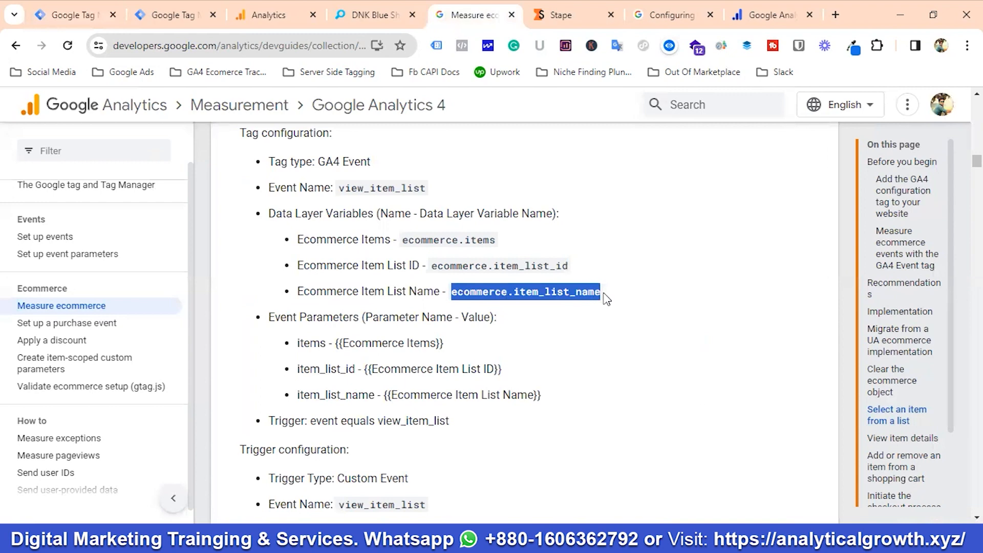
right_click(547, 290)
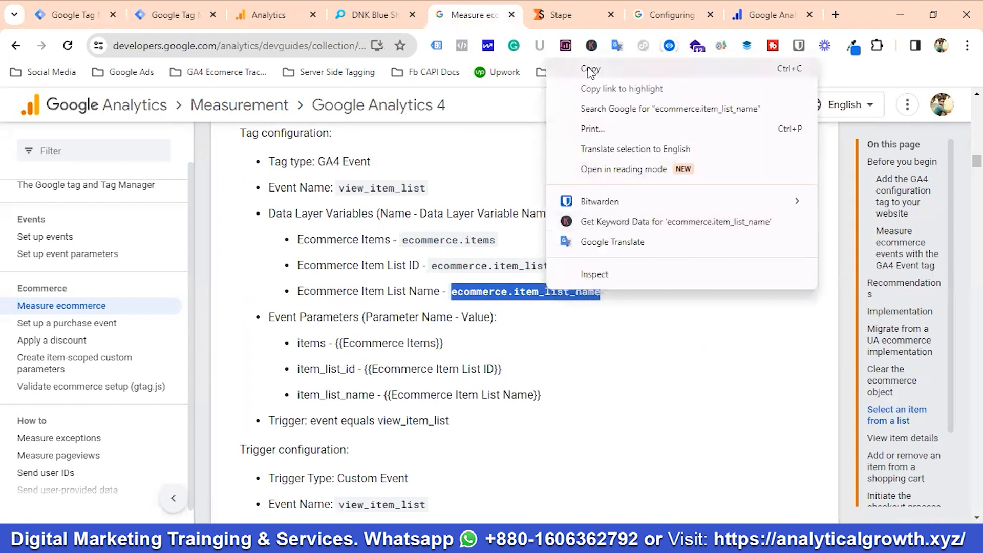
left_click(67, 11)
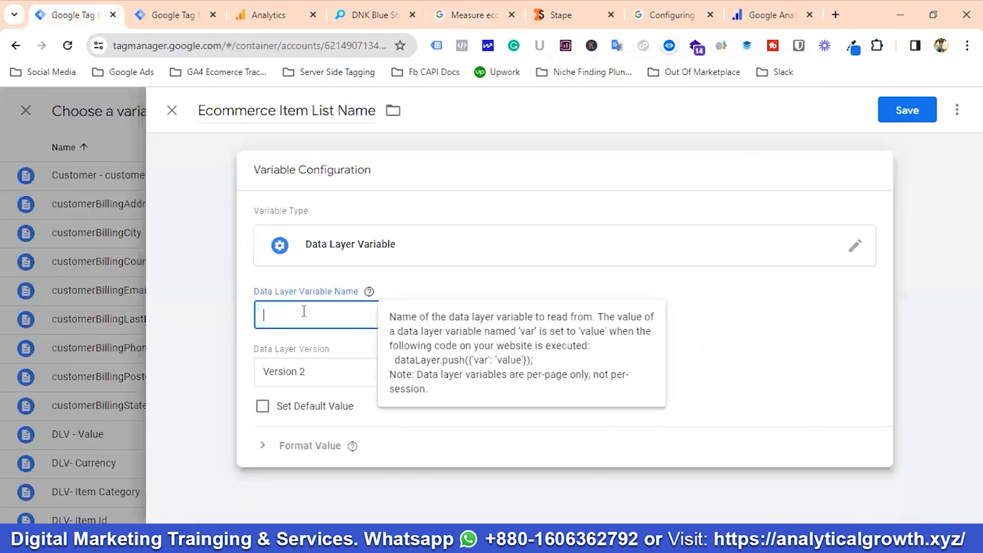
key("ctrl+v")
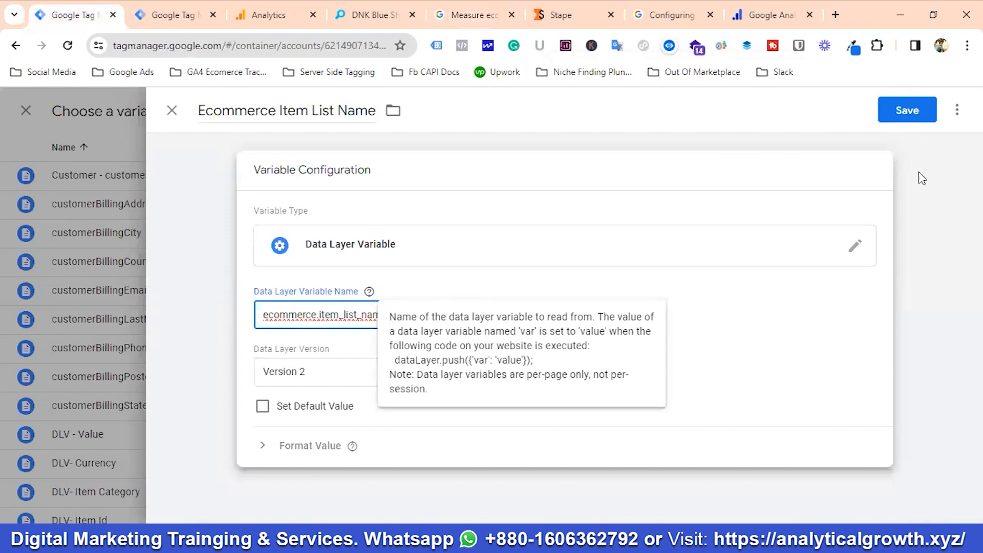
left_click(904, 116)
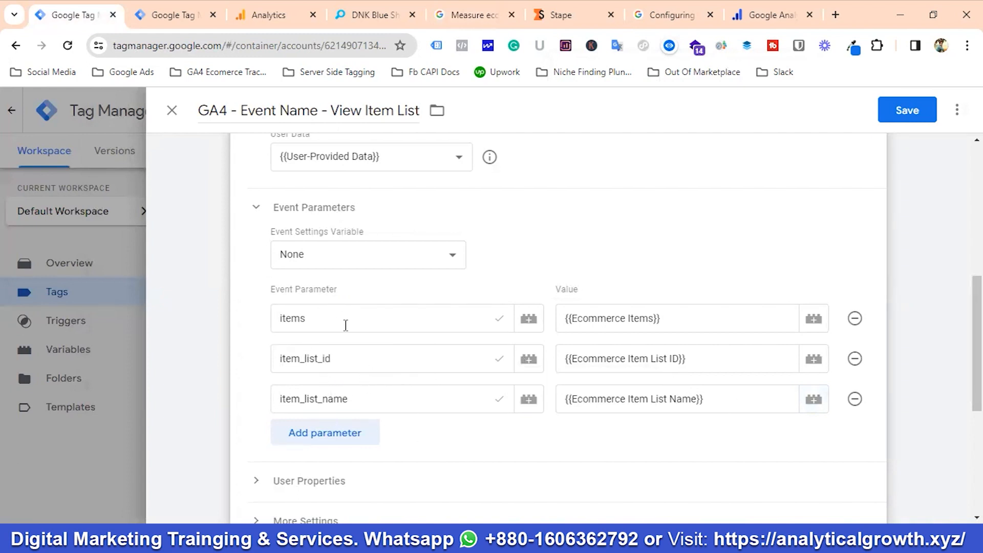
Step: Check the documented view_item_list trigger, assign View Item List Trigger as the tag's firing trigger, and save the tag
left_click(461, 8)
scroll(302, 246, "down", 2)
scroll(328, 269, "up", 1)
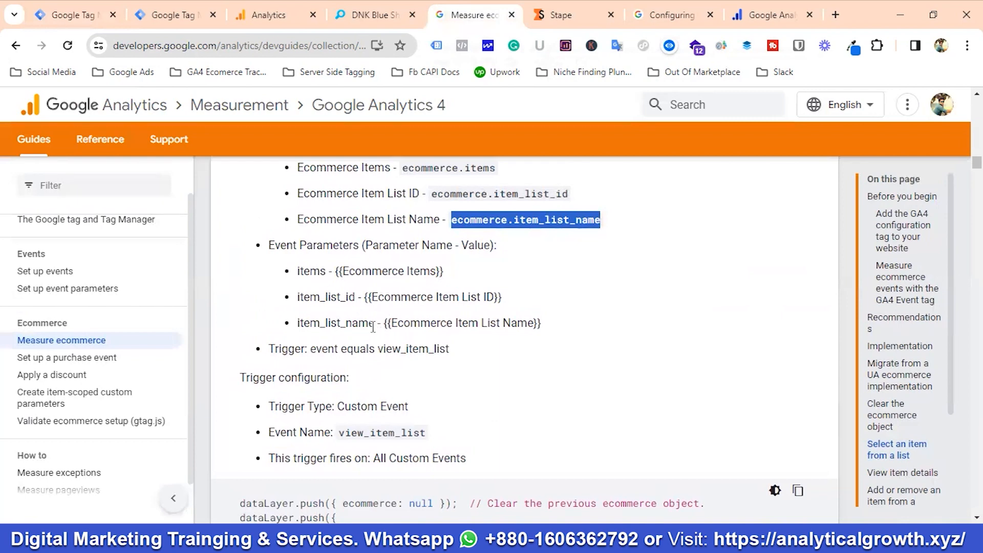
left_click(81, 15)
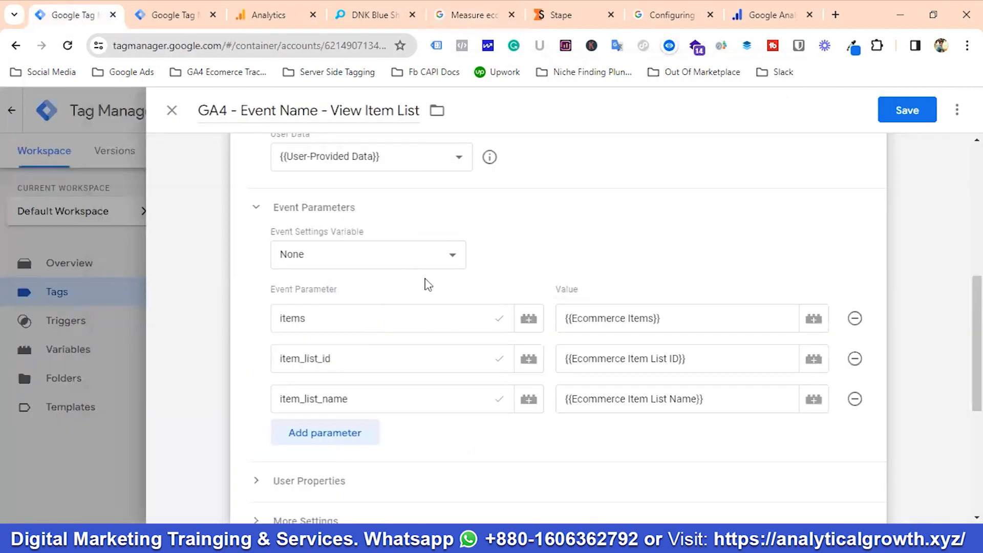
scroll(435, 281, "down", 2)
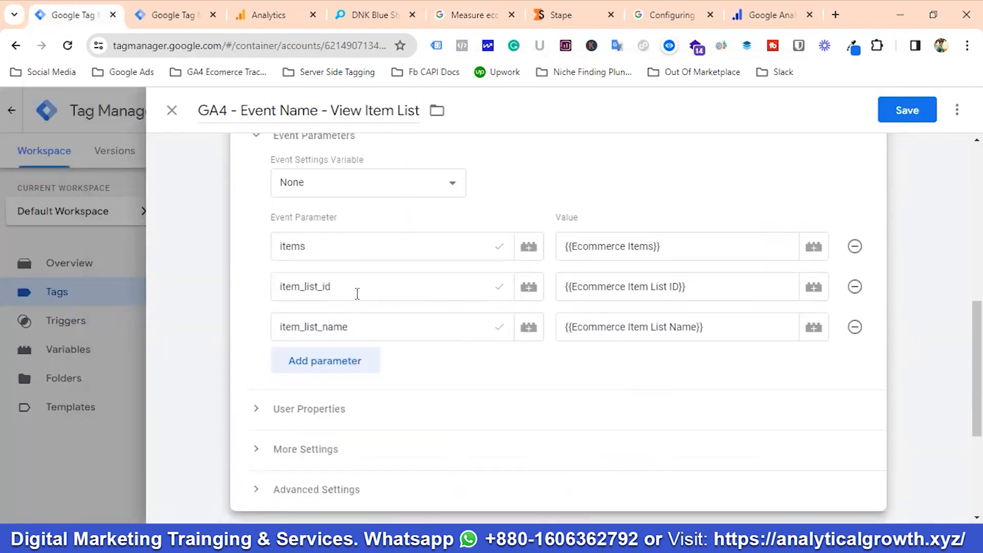
scroll(451, 340, "down", 1)
scroll(348, 359, "down", 1)
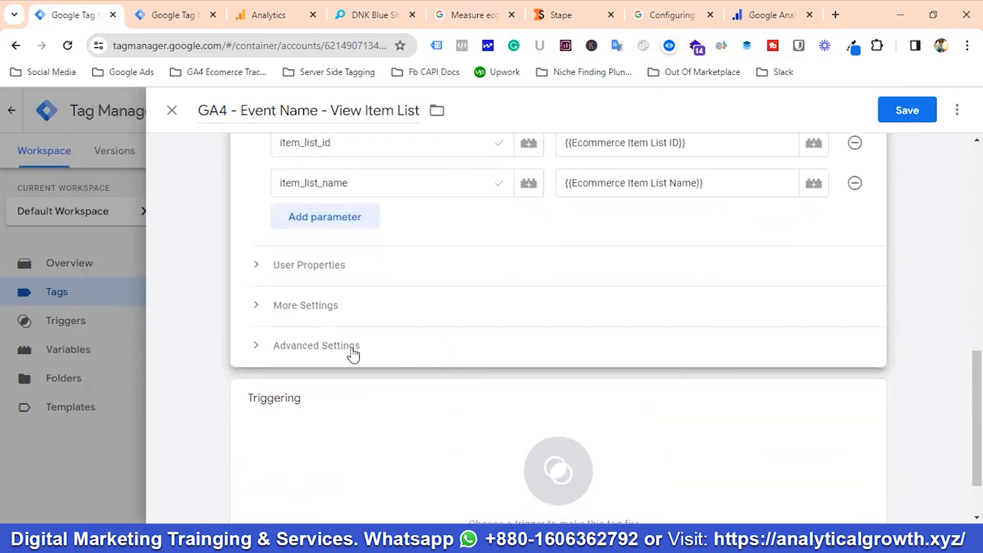
scroll(374, 352, "down", 1)
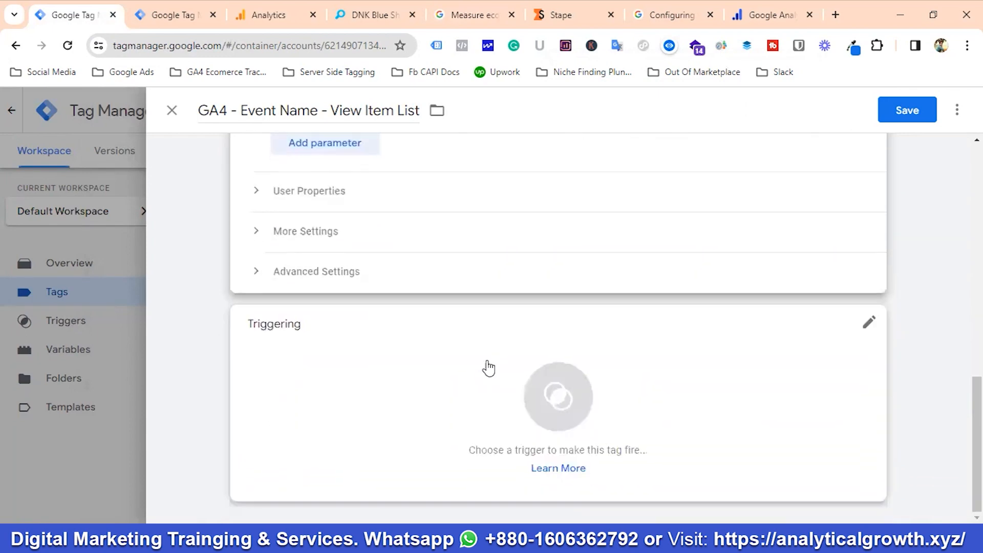
left_click(555, 398)
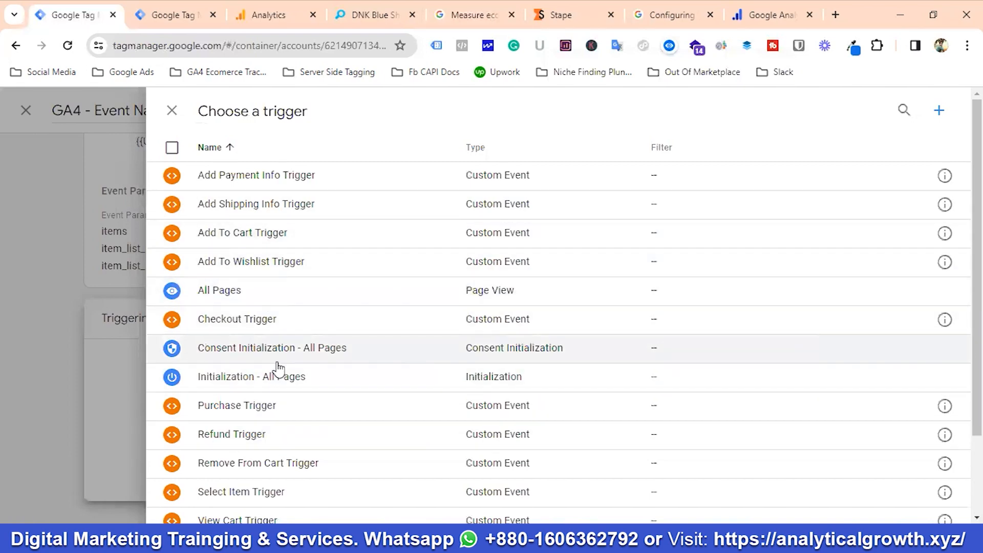
scroll(276, 370, "down", 1)
scroll(286, 419, "down", 1)
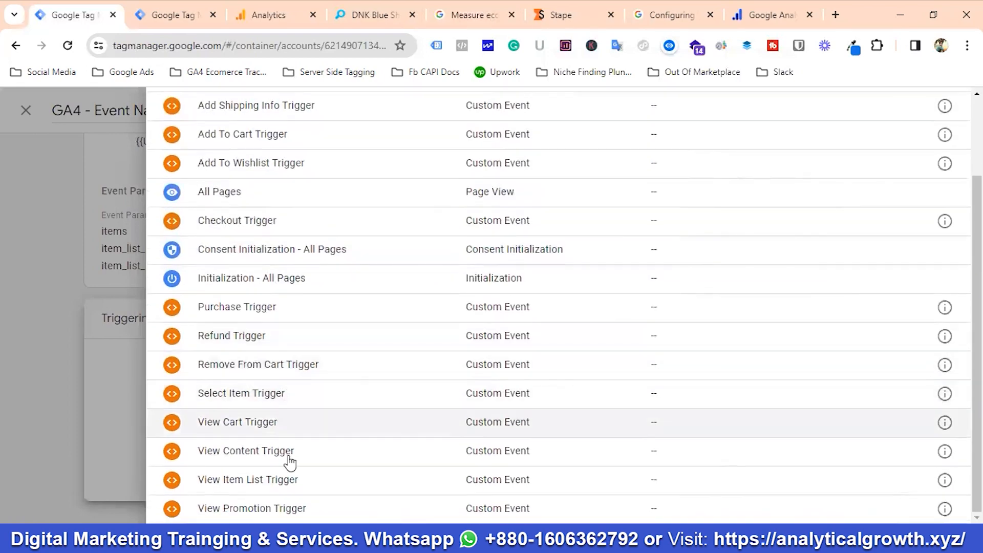
left_click(229, 480)
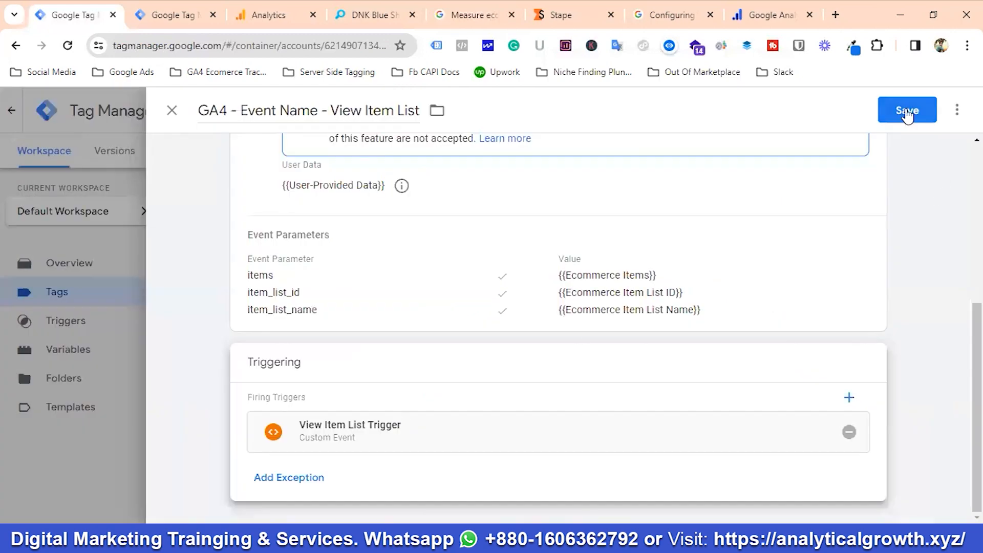
left_click(908, 111)
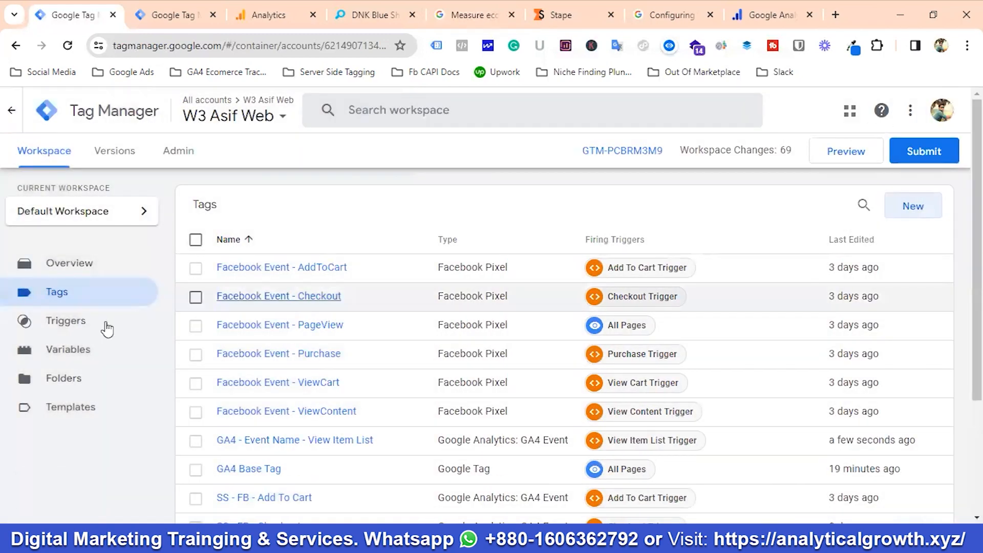
Step: Open the container's variables and review the user-defined list down to the Ecommerce entries
left_click(72, 350)
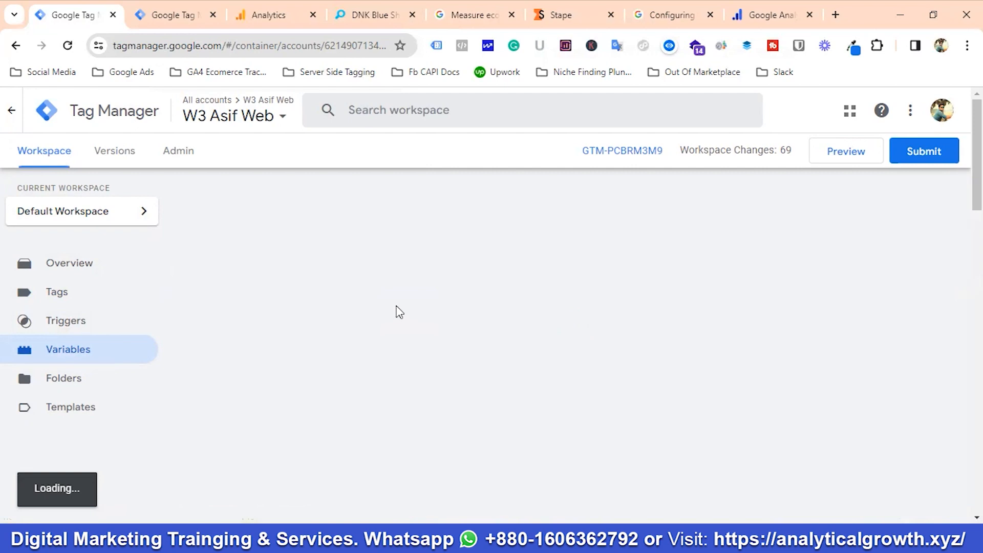
scroll(400, 311, "down", 8)
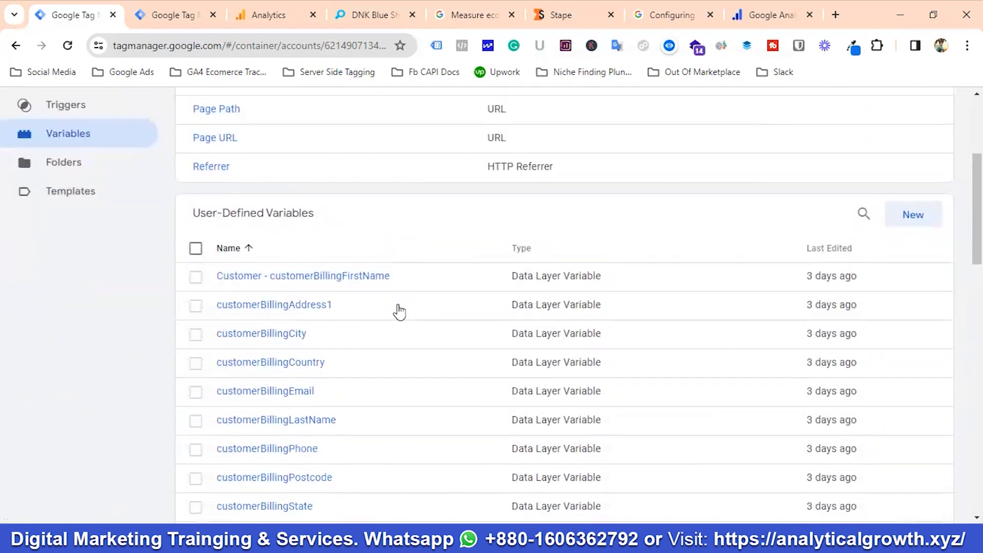
scroll(400, 311, "down", 3)
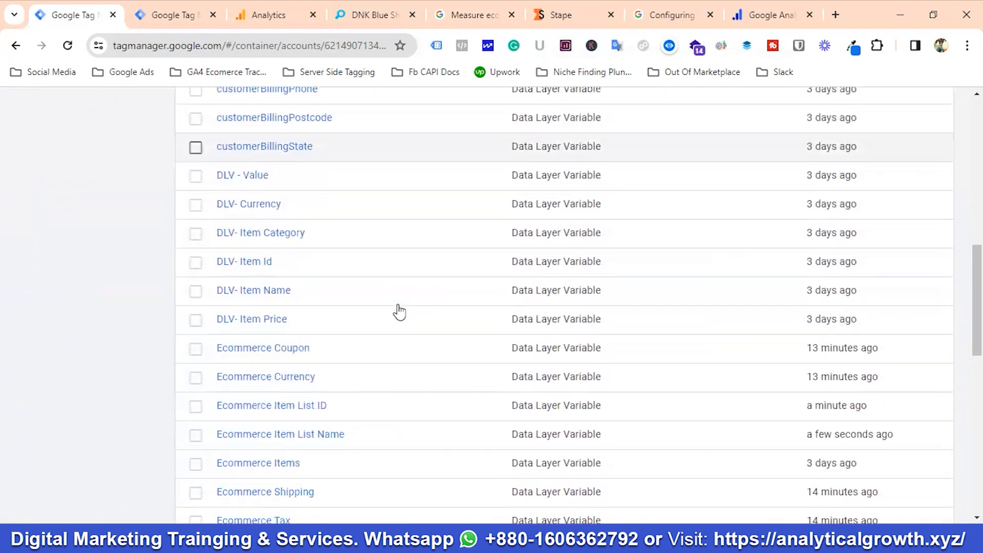
Step: Open the User-Provided Data variable, review its email, phone, name and address mappings, and close it
scroll(400, 311, "down", 1)
scroll(400, 311, "down", 5)
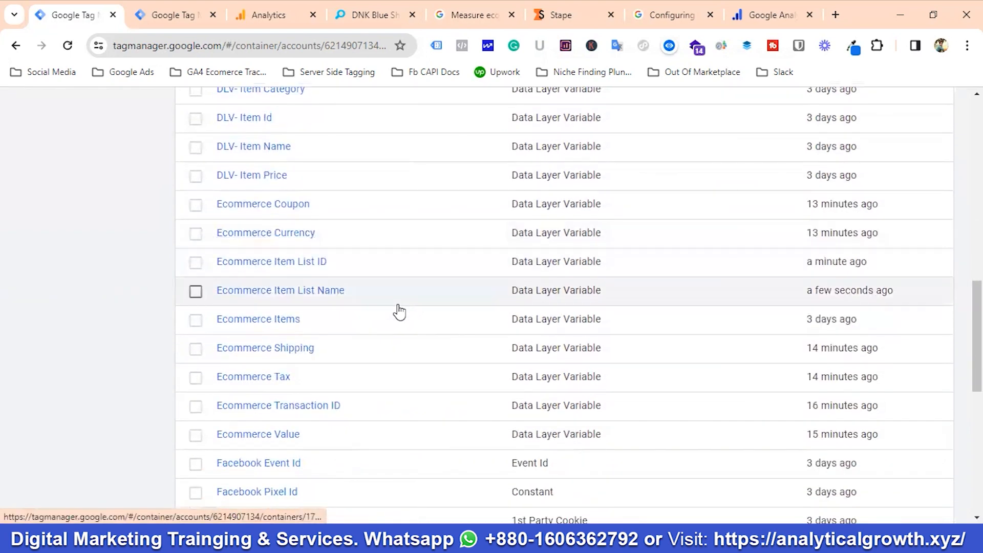
scroll(399, 312, "down", 5)
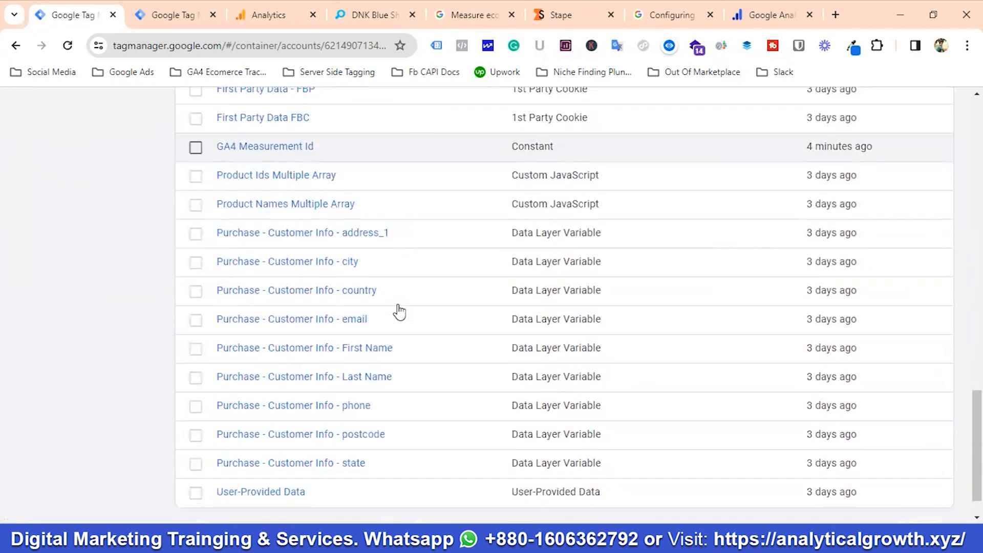
left_click(275, 452)
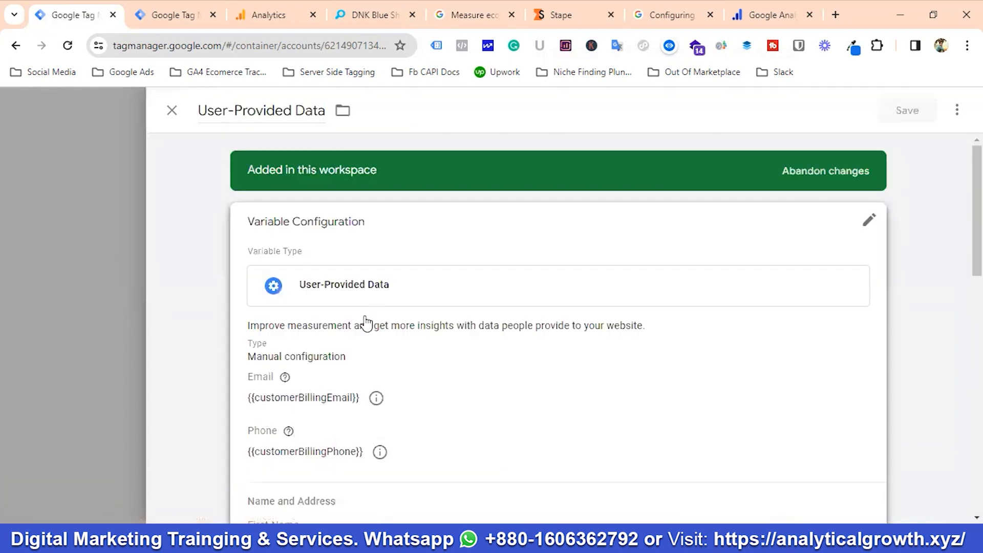
scroll(369, 324, "down", 2)
scroll(410, 318, "down", 1)
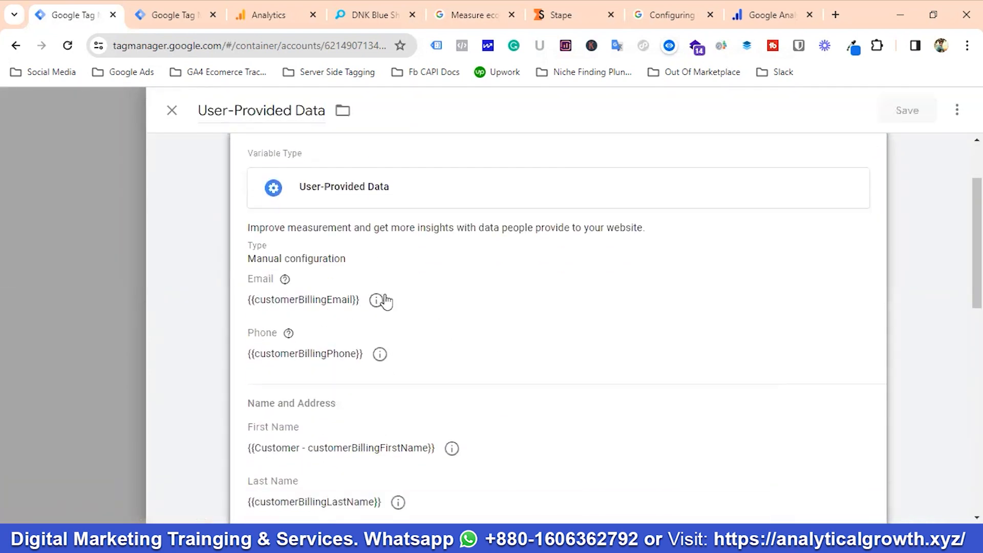
scroll(410, 317, "down", 1)
scroll(468, 297, "down", 3)
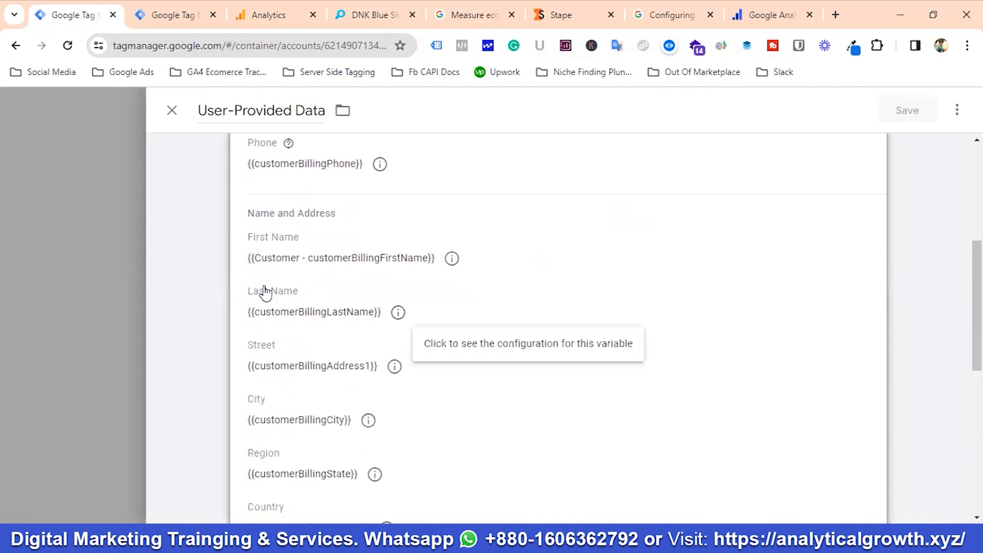
scroll(399, 328, "down", 2)
scroll(366, 353, "down", 3)
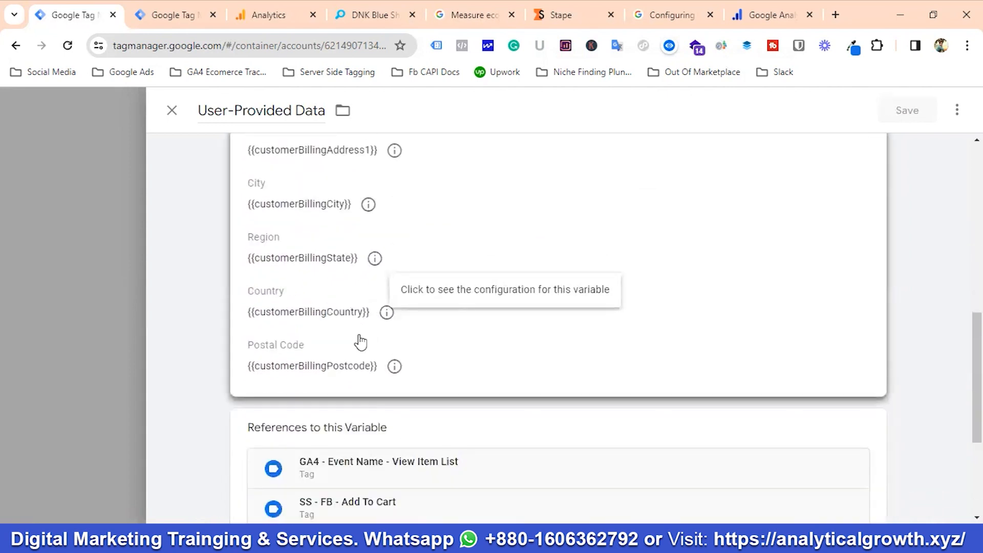
scroll(332, 292, "up", 8)
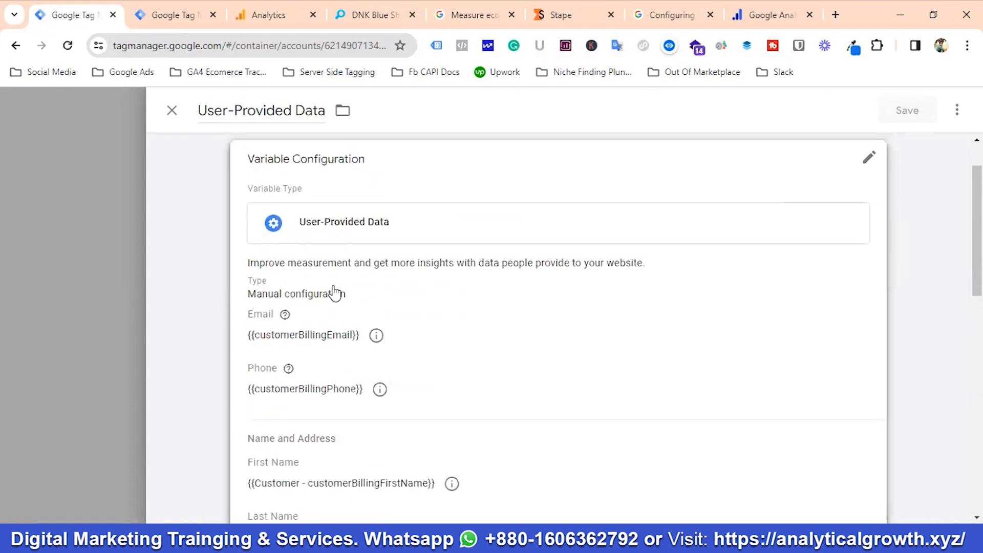
scroll(334, 292, "up", 2)
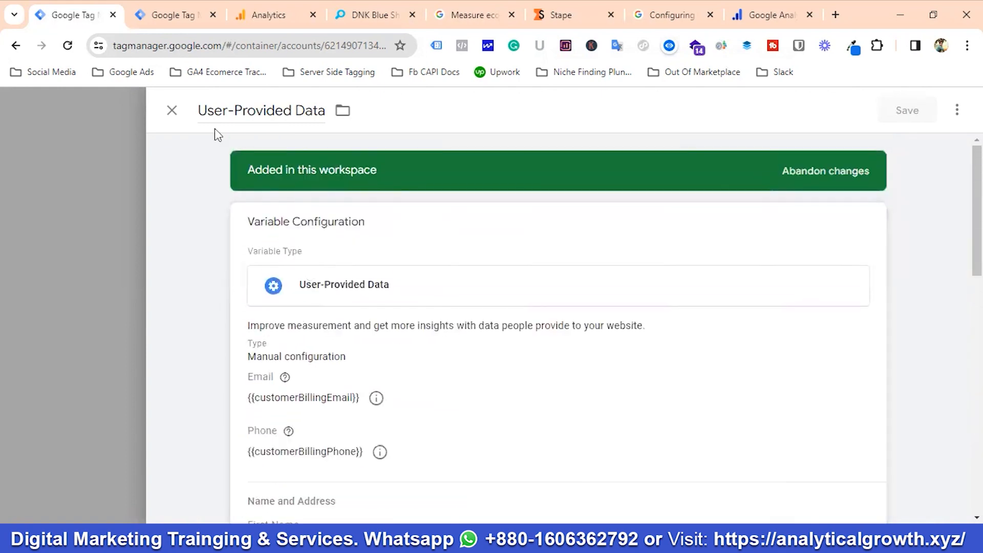
left_click(171, 112)
Step: Go to the container's tags and make a copy of the GA4 - Event Name - View Item List tag
scroll(408, 307, "up", 8)
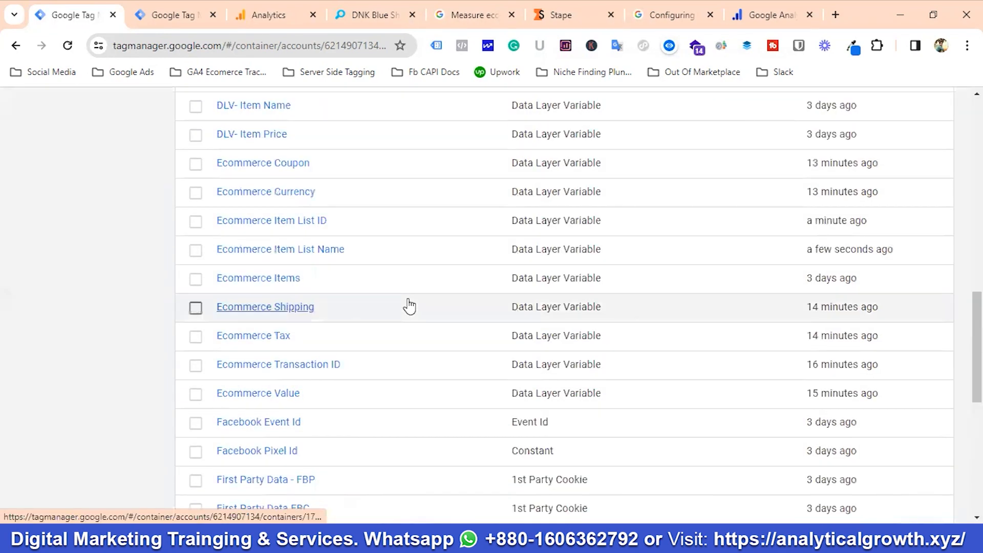
scroll(410, 306, "up", 14)
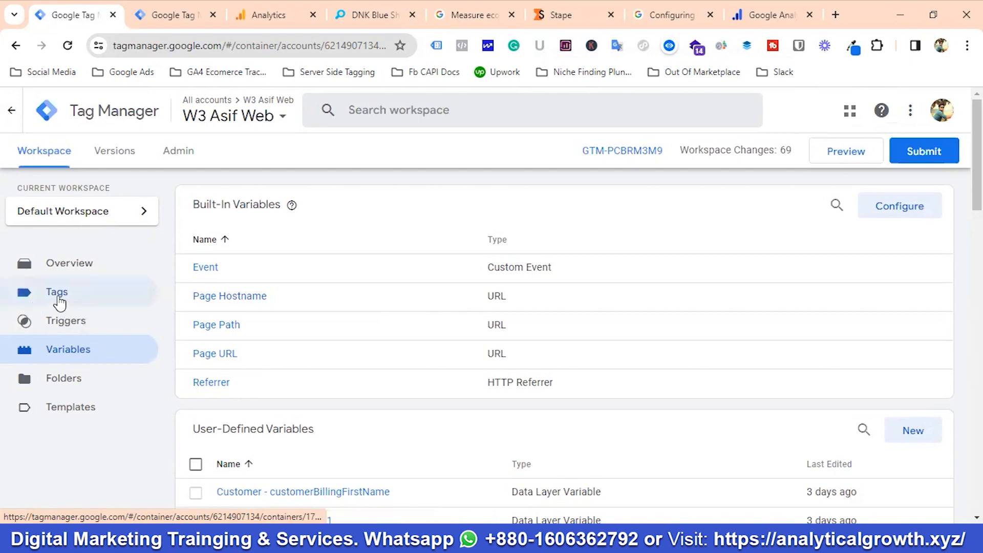
left_click(58, 297)
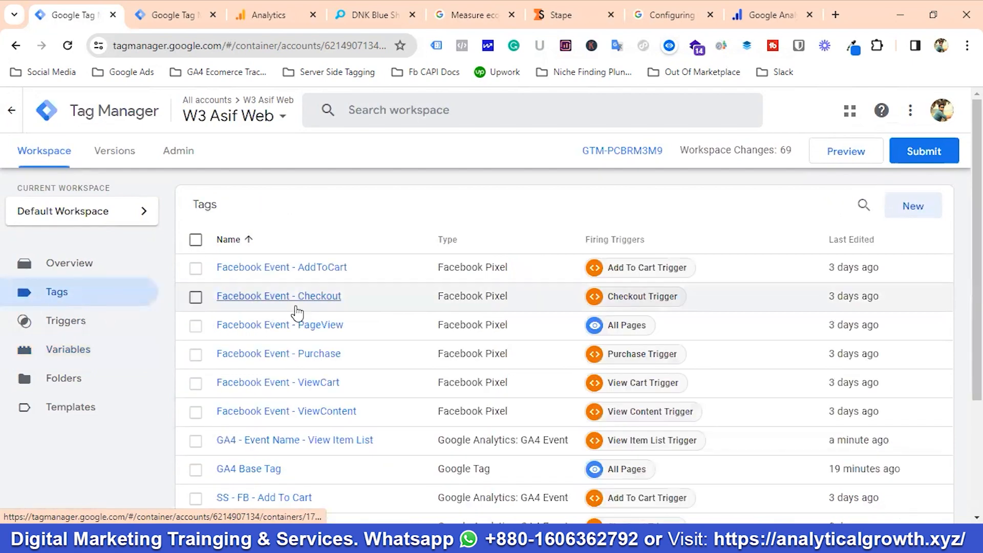
scroll(307, 328, "down", 1)
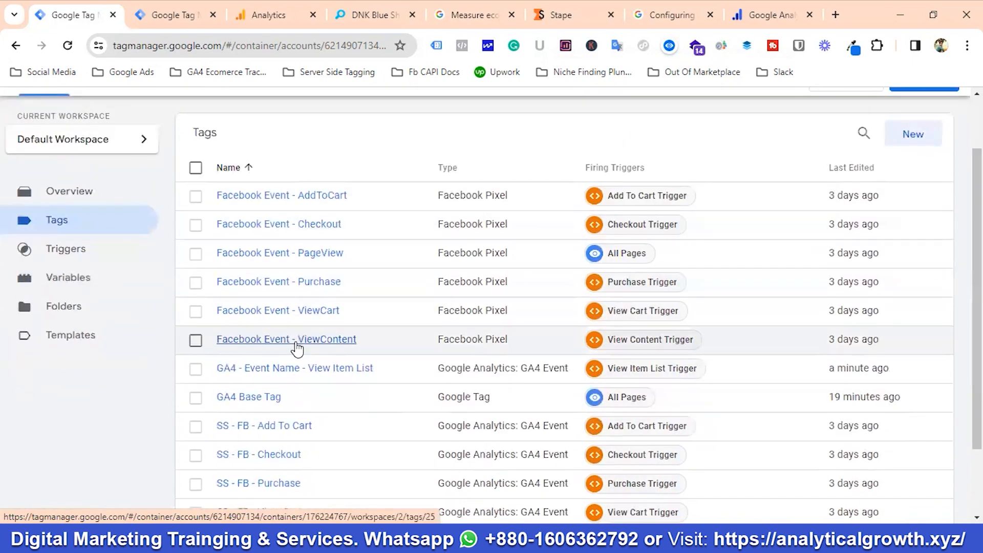
left_click(268, 369)
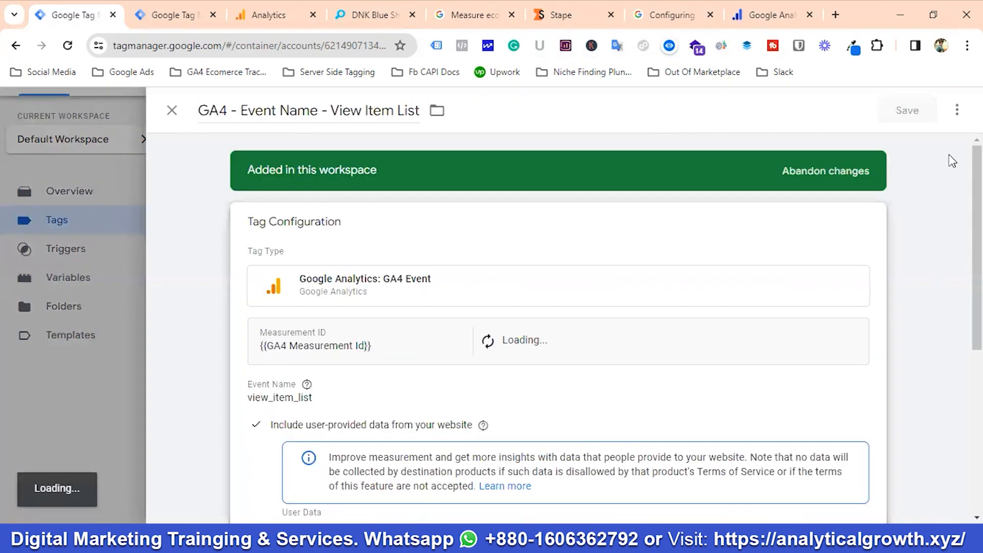
left_click(957, 109)
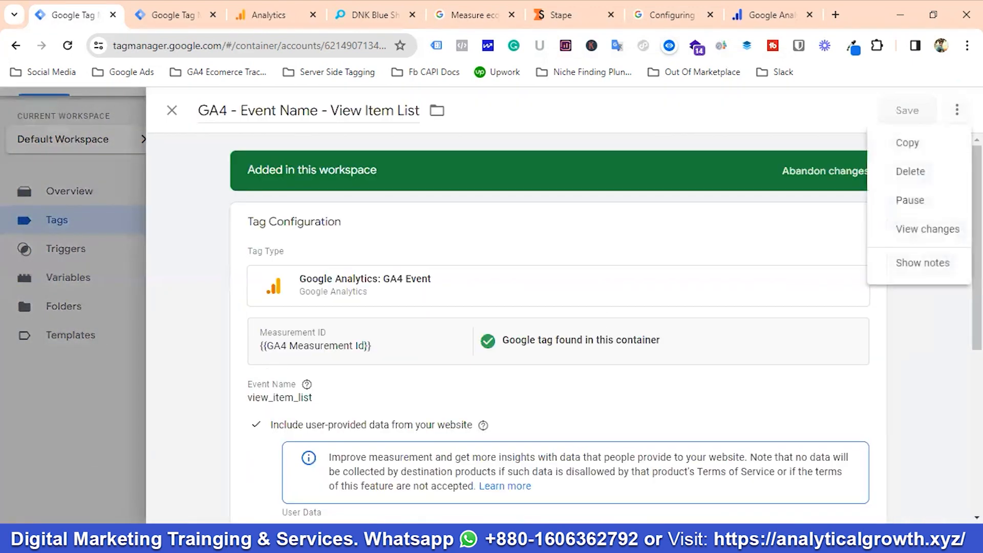
left_click(908, 143)
Step: Remove the automatic prefix from the copied tag's name so it begins with GA4
left_click(256, 111)
key("BackSpace")
key("BackSpace")
key("BackSpace")
key("BackSpace")
key("BackSpace")
key("BackSpace")
key("BackSpace")
key("BackSpace")
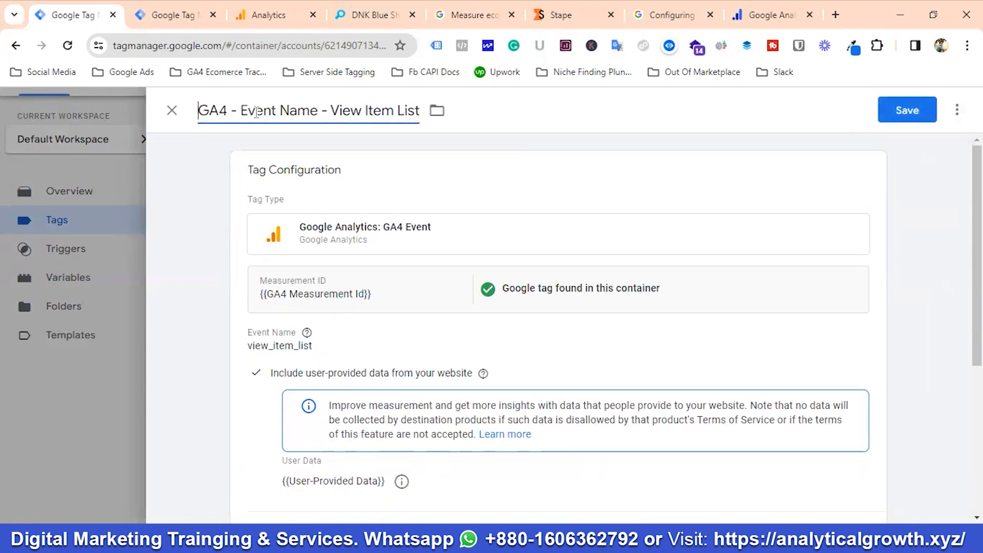
Step: Find the select_item tag configuration in the Google Analytics ecommerce documentation
left_click(451, 9)
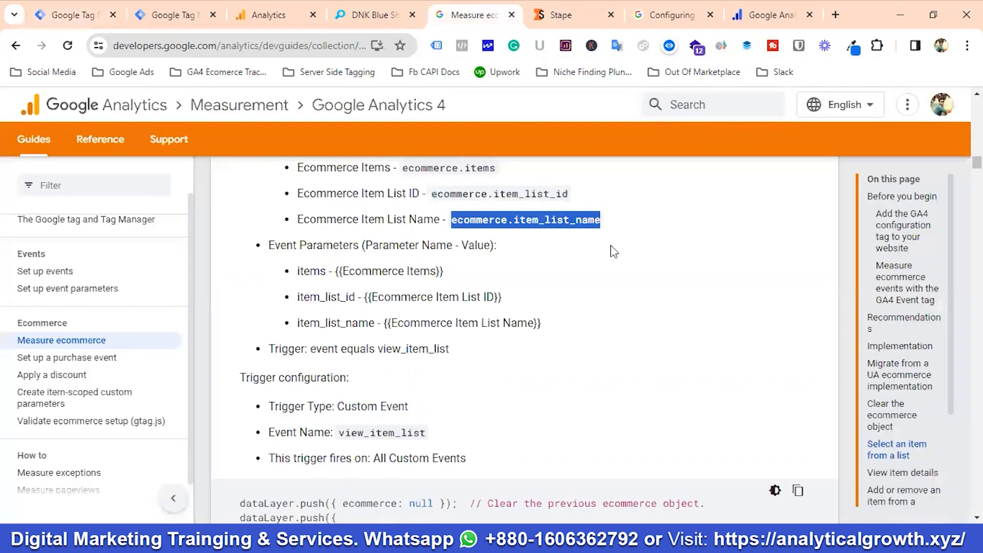
scroll(614, 251, "down", 15)
scroll(423, 247, "down", 8)
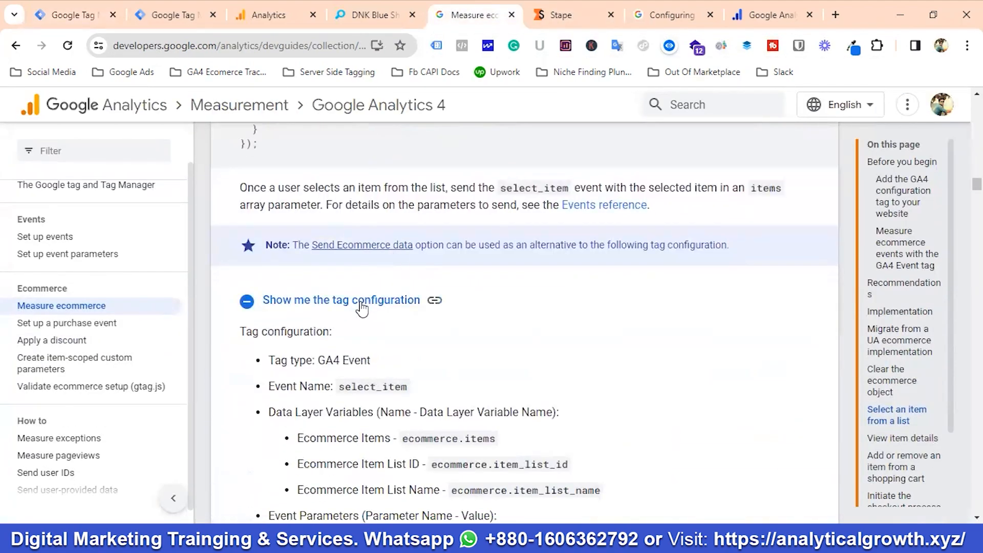
left_click(362, 302)
left_click(362, 307)
scroll(365, 312, "down", 1)
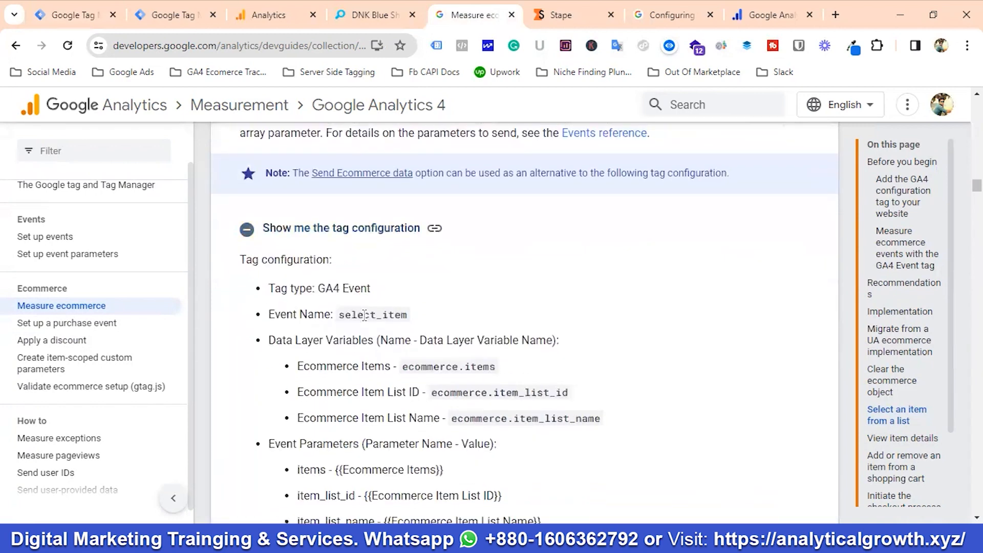
Step: Back in Tag Manager, rename the copied tag as GA4 - Event Name - Select Item
left_click(68, 13)
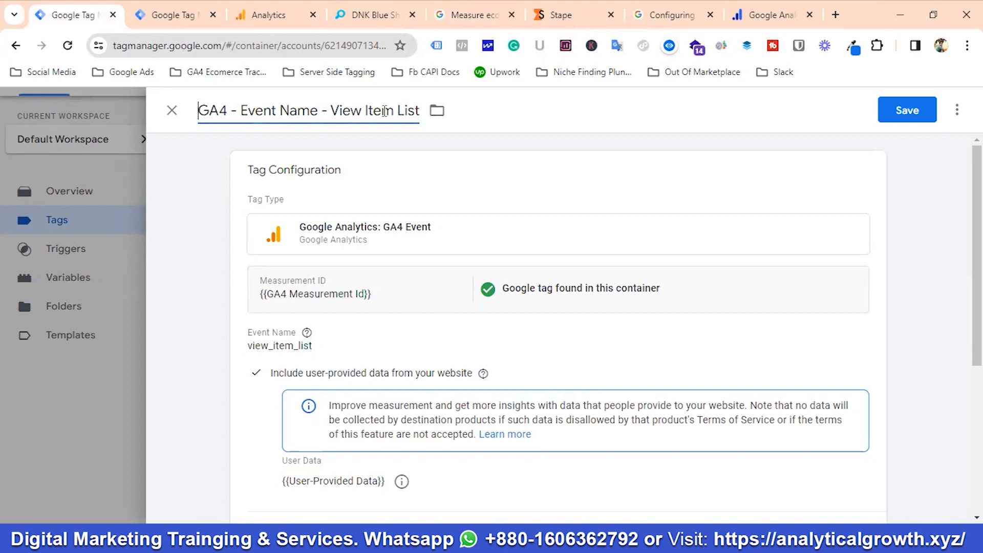
left_click(363, 111)
key("BackSpace")
key("BackSpace")
key("BackSpace")
key("BackSpace")
type("sELECT")
key("BackSpace")
key("BackSpace")
key("BackSpace")
key("BackSpace")
key("BackSpace")
key("BackSpace")
type("Select")
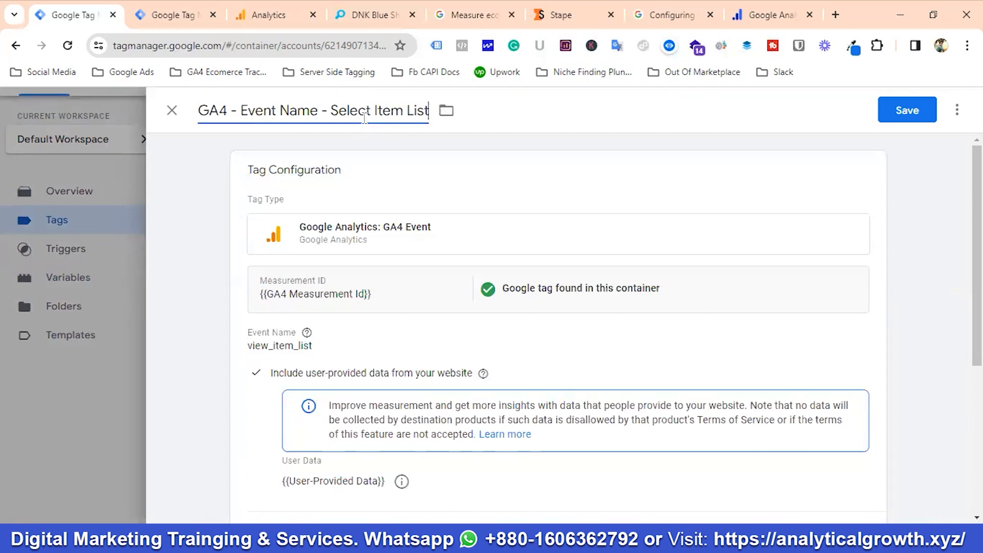
key("BackSpace")
key("BackSpace")
key("BackSpace")
key("BackSpace")
key("BackSpace")
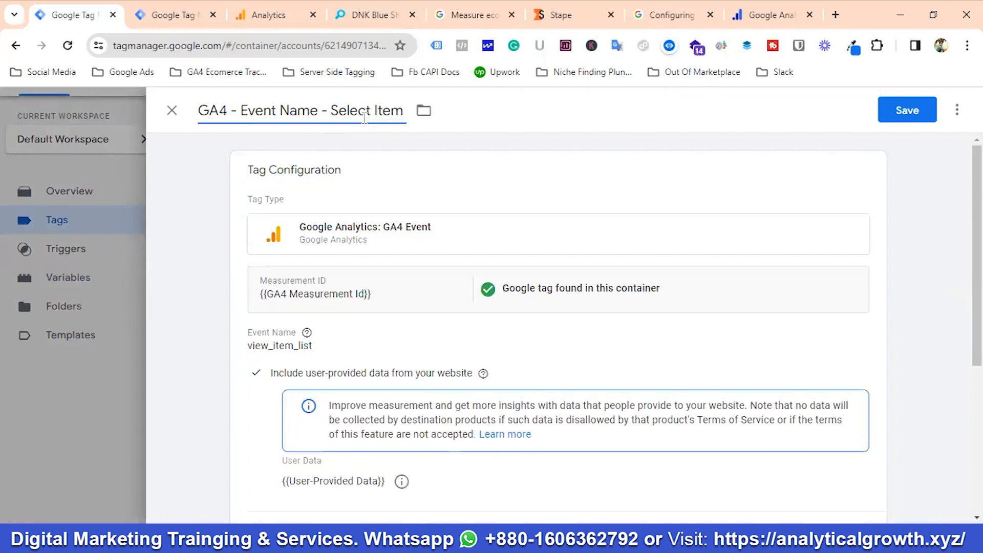
Step: Edit the tag configuration and replace the event name with select_item copied from the documentation
left_click(369, 310)
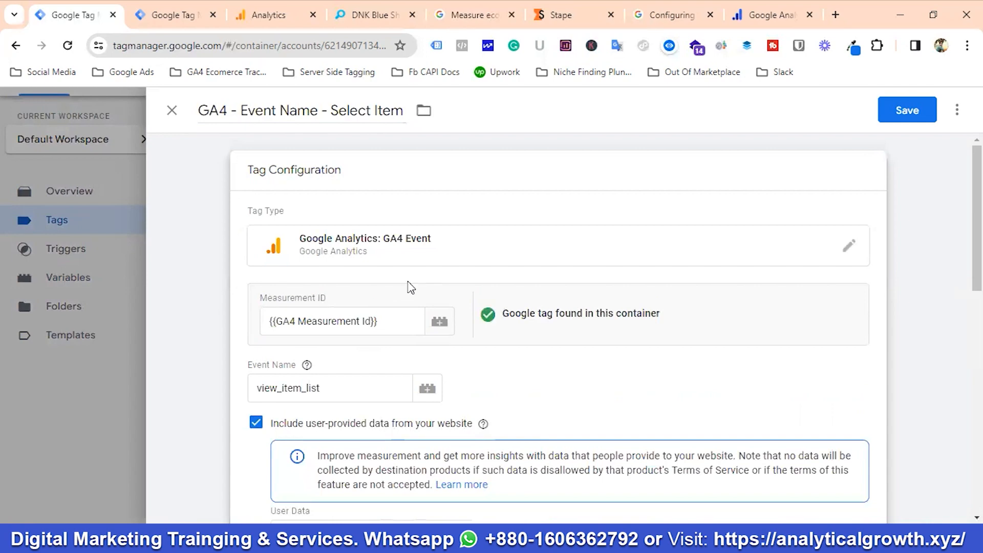
scroll(404, 285, "down", 1)
scroll(391, 270, "down", 3)
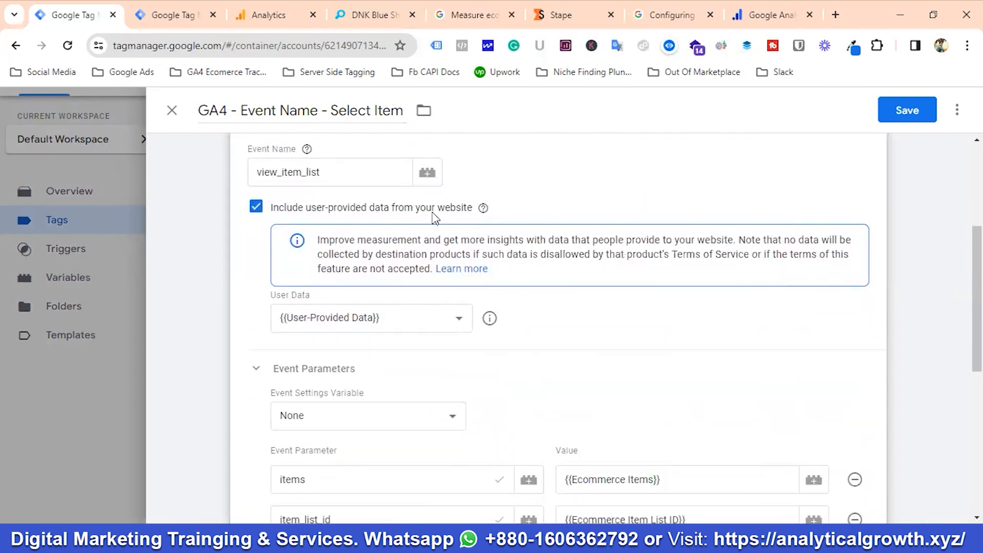
scroll(434, 218, "down", 1)
scroll(347, 269, "down", 3)
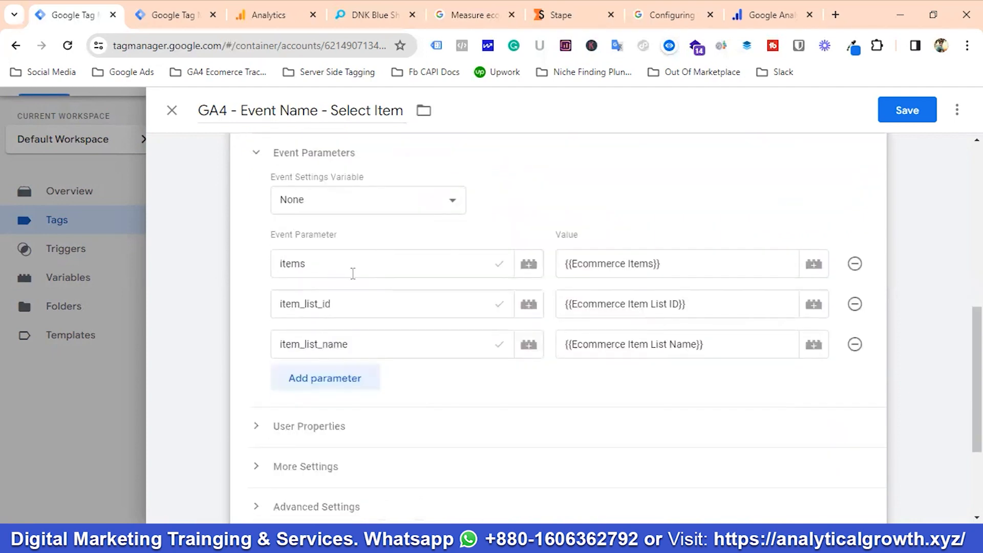
scroll(353, 273, "up", 3)
scroll(366, 279, "up", 3)
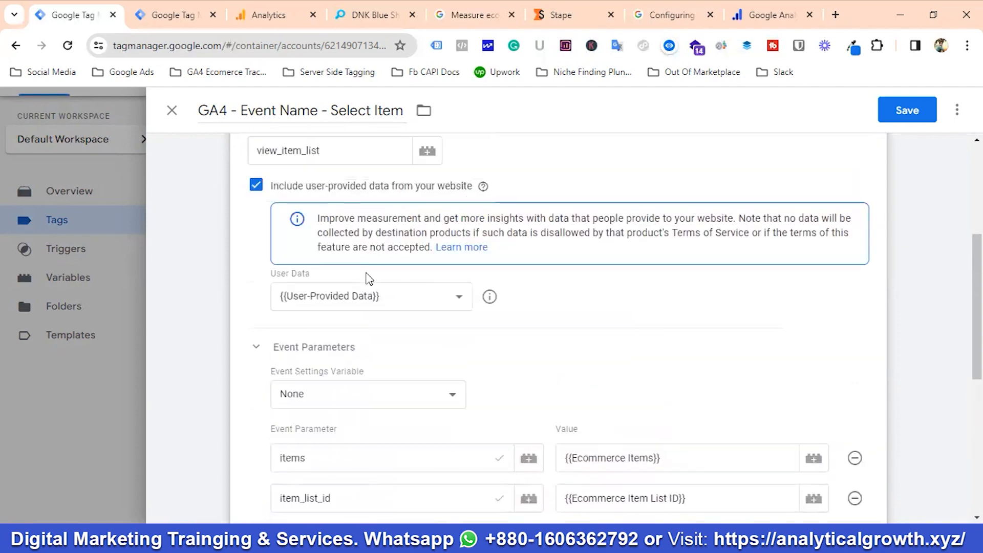
left_click(343, 246)
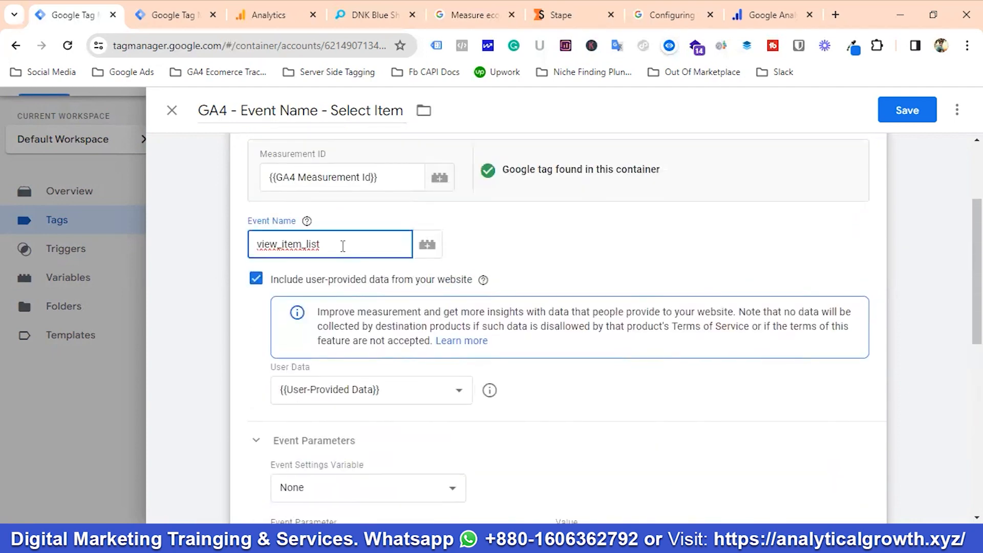
left_click(463, 25)
double_click(365, 315)
right_click(365, 315)
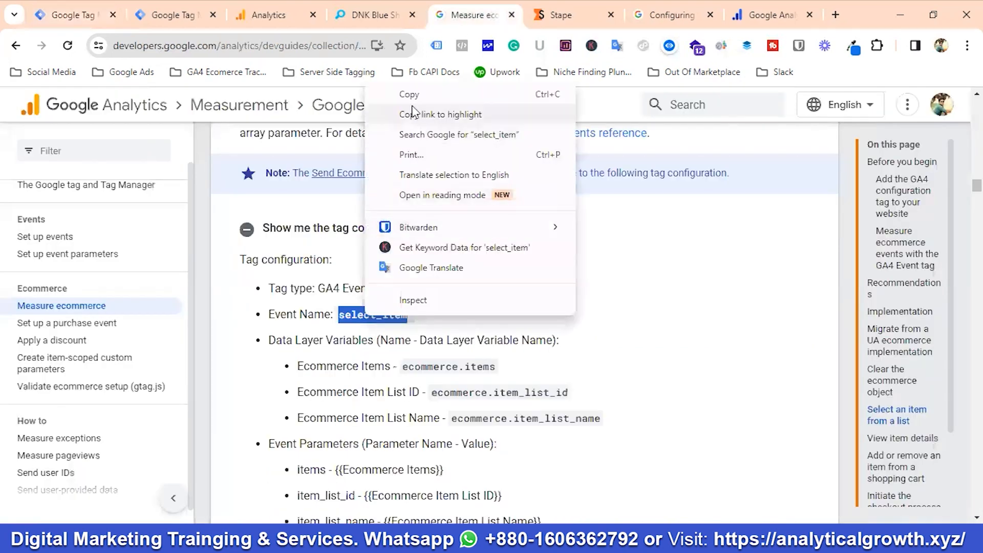
left_click(409, 94)
left_click(82, 14)
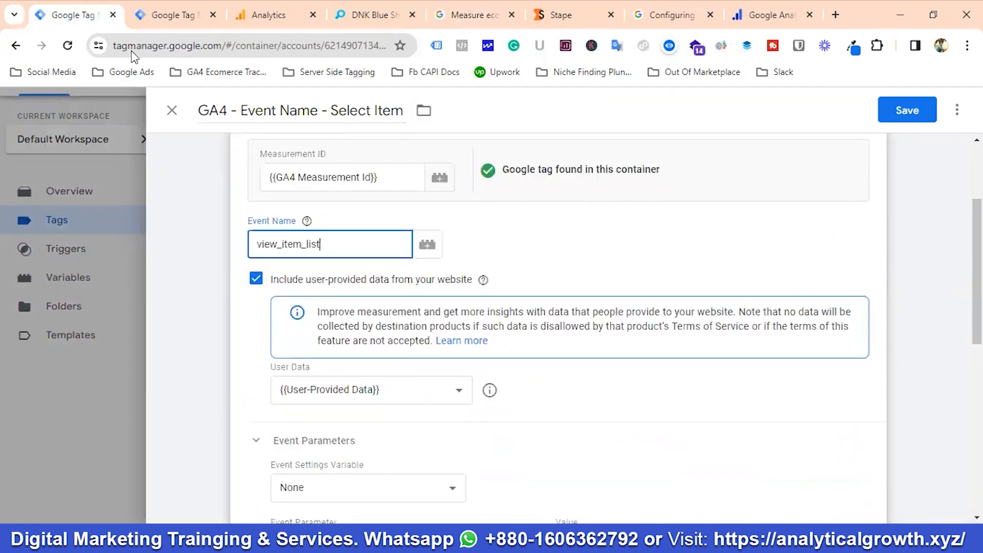
left_click(328, 246)
double_click(328, 246)
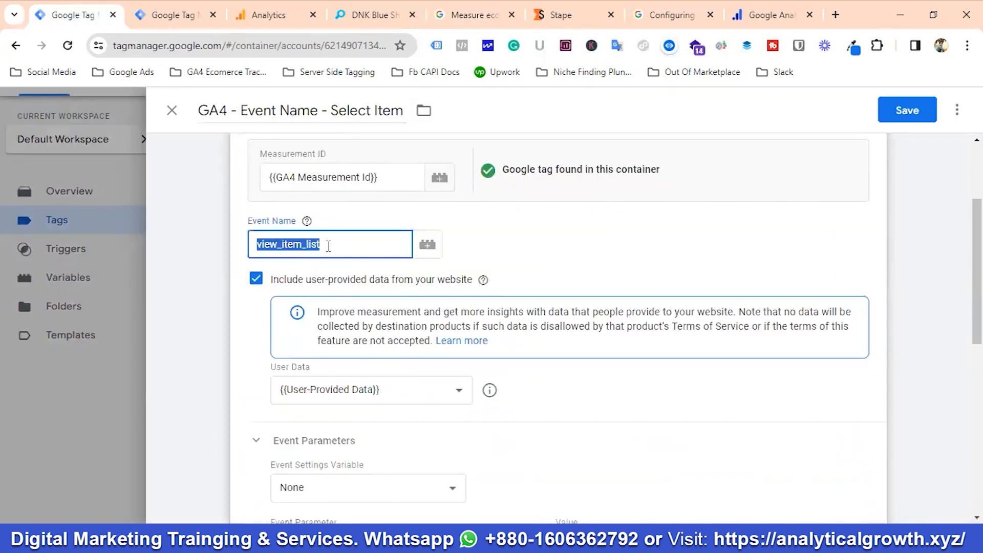
key("ctrl+v")
left_click(483, 250)
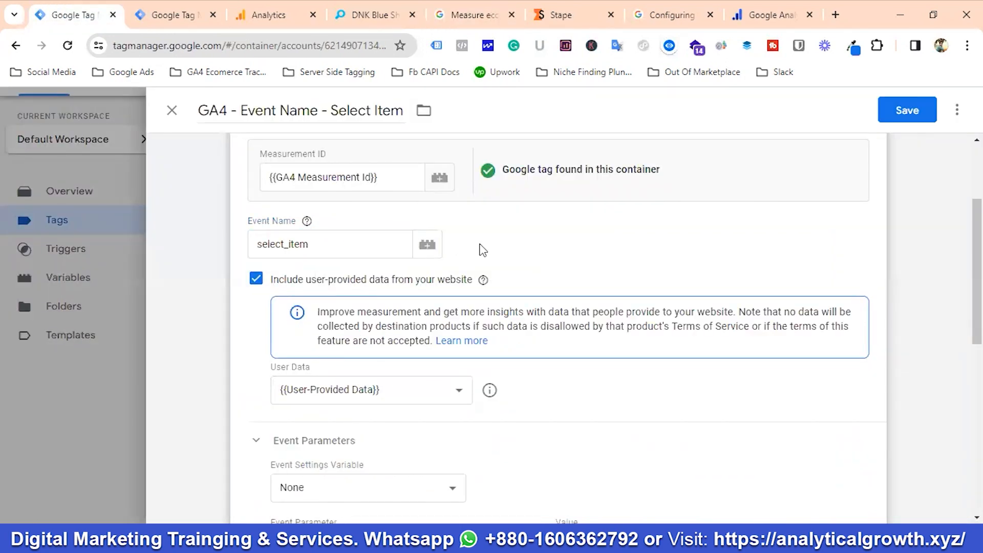
Step: Compare the tag's items, item_list_id and item_list_name parameters with the documented select_item configuration
scroll(481, 249, "down", 3)
left_click(467, 15)
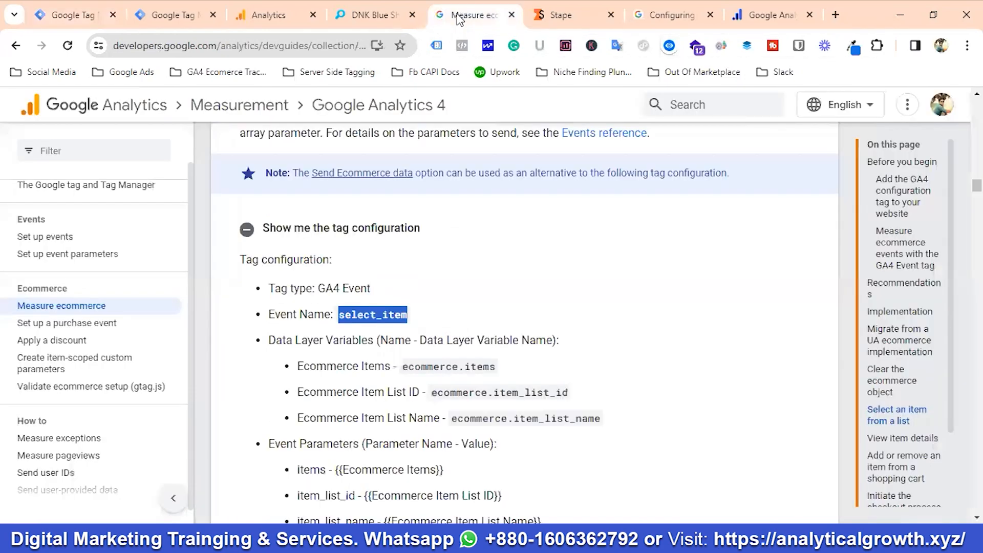
scroll(423, 299, "down", 1)
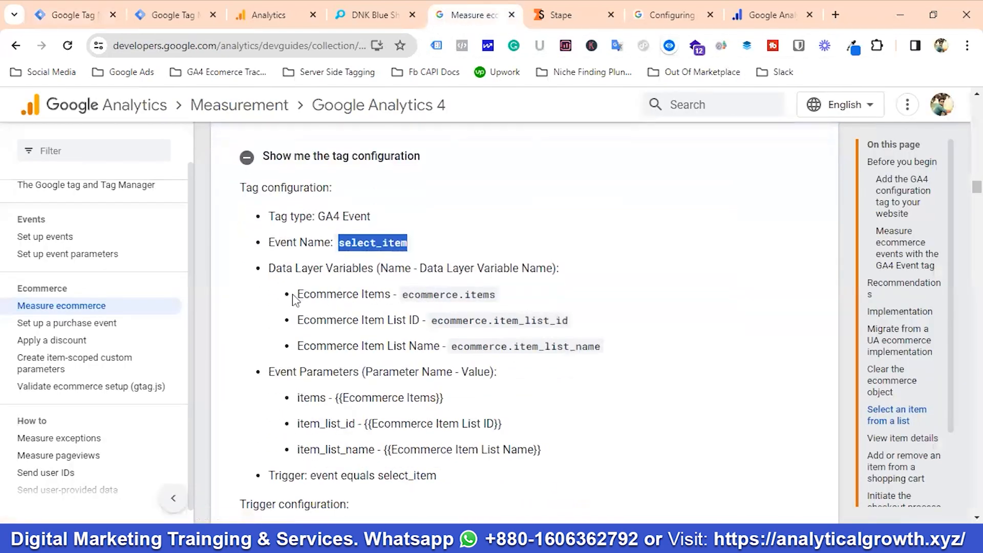
scroll(364, 330, "down", 1)
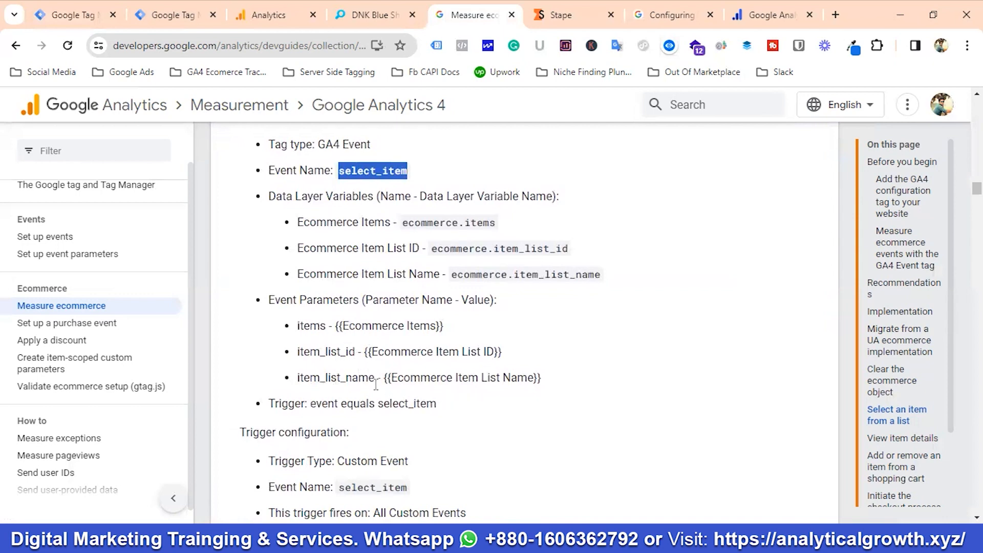
scroll(370, 347, "up", 1)
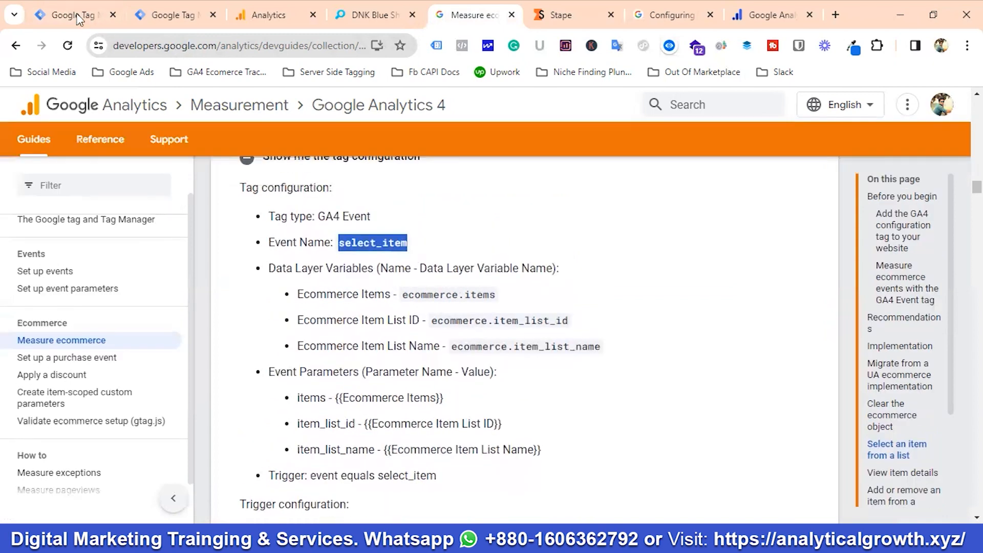
left_click(60, 11)
scroll(379, 348, "down", 4)
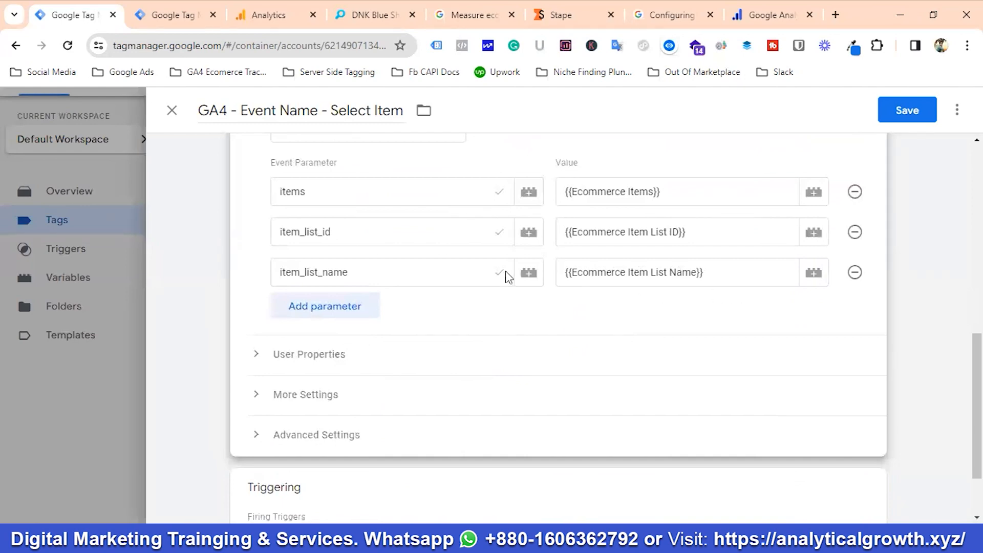
Step: Replace the tag's View Item List Trigger with Select Item Trigger and save the tag
scroll(428, 330, "down", 1)
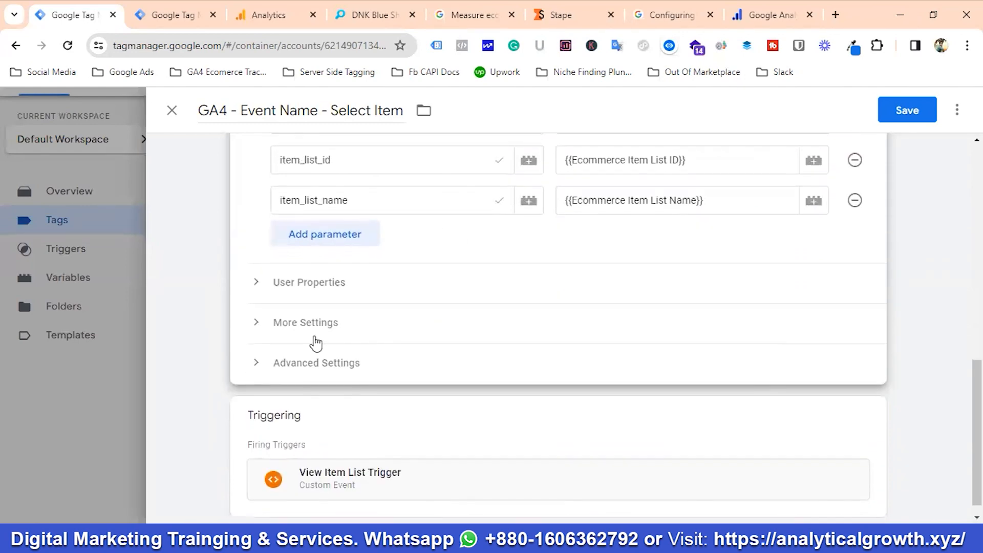
left_click(315, 334)
left_click(315, 333)
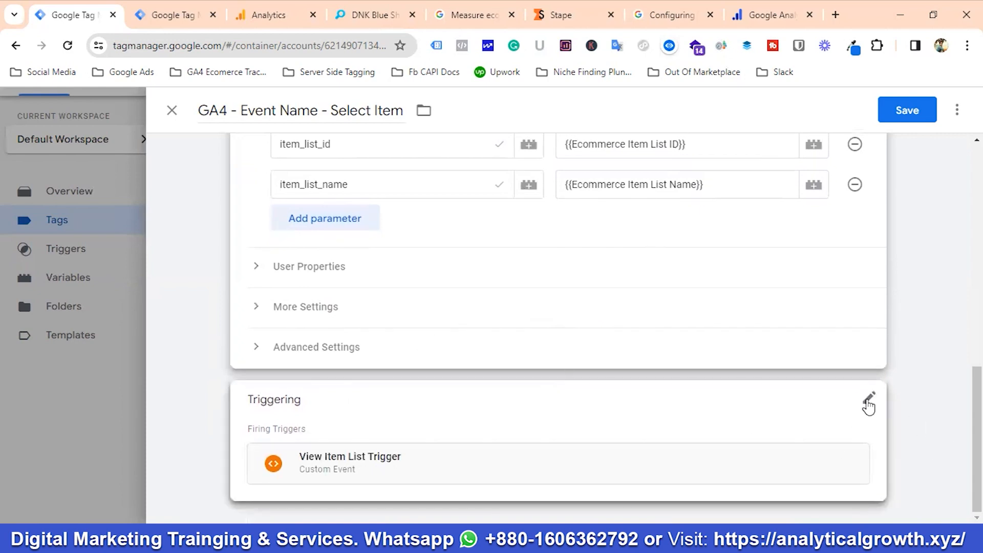
left_click(866, 400)
left_click(848, 431)
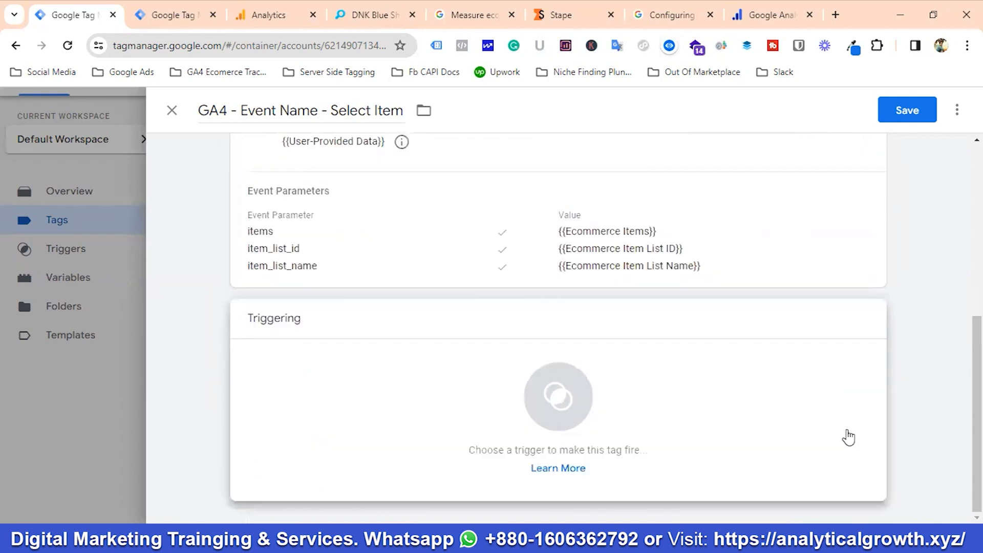
left_click(552, 405)
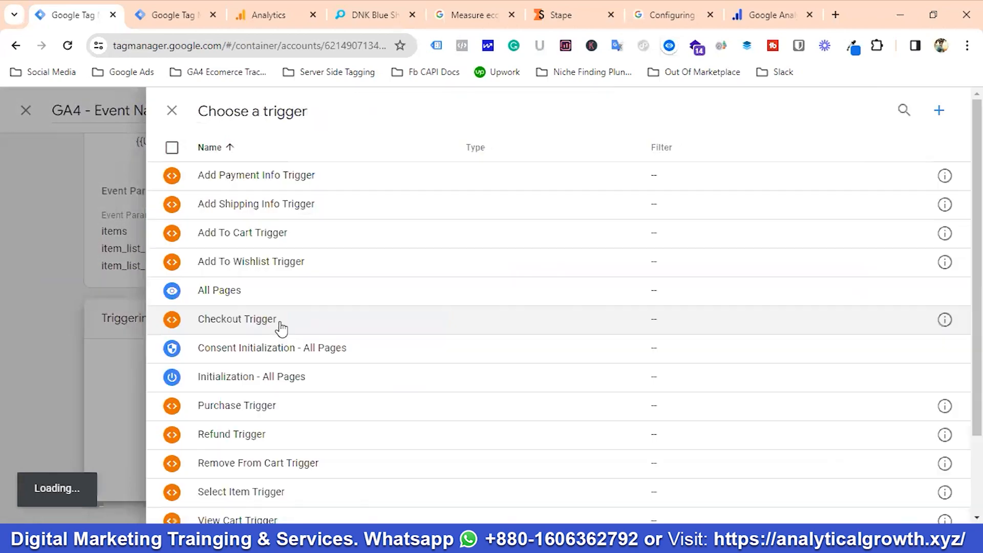
scroll(305, 311, "down", 2)
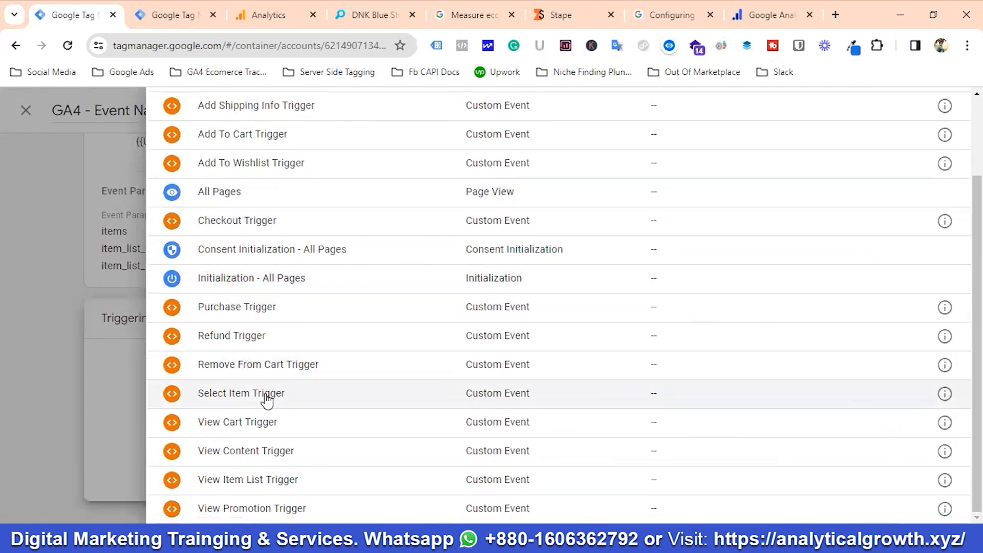
left_click(251, 395)
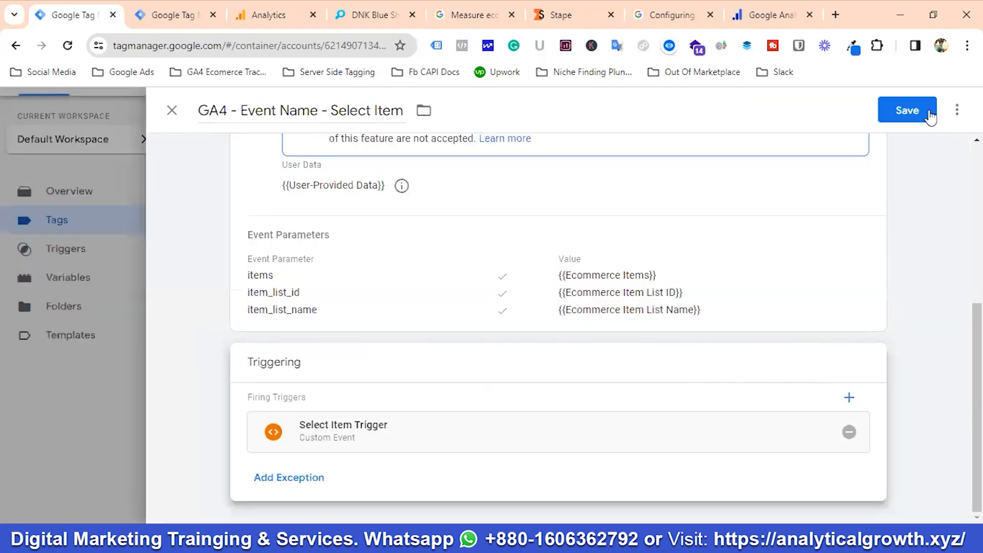
left_click(910, 113)
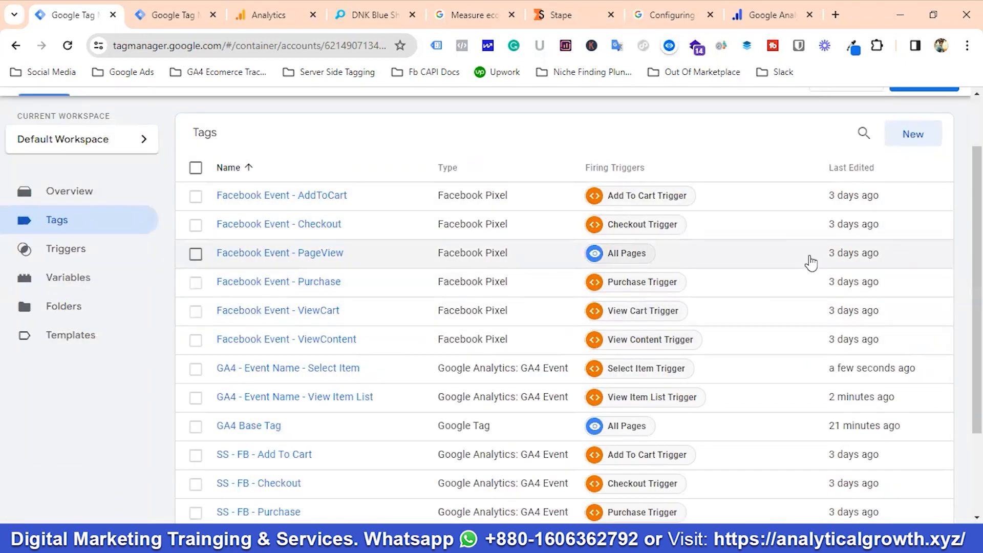
Step: Open the saved GA4 - Event Name - Select Item tag and make a copy of it
scroll(410, 341, "down", 1)
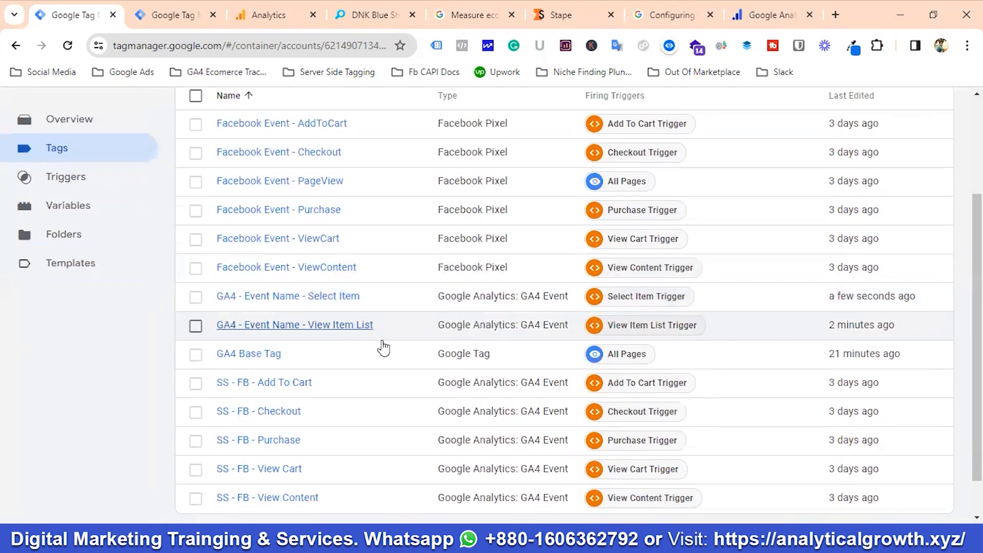
left_click(315, 297)
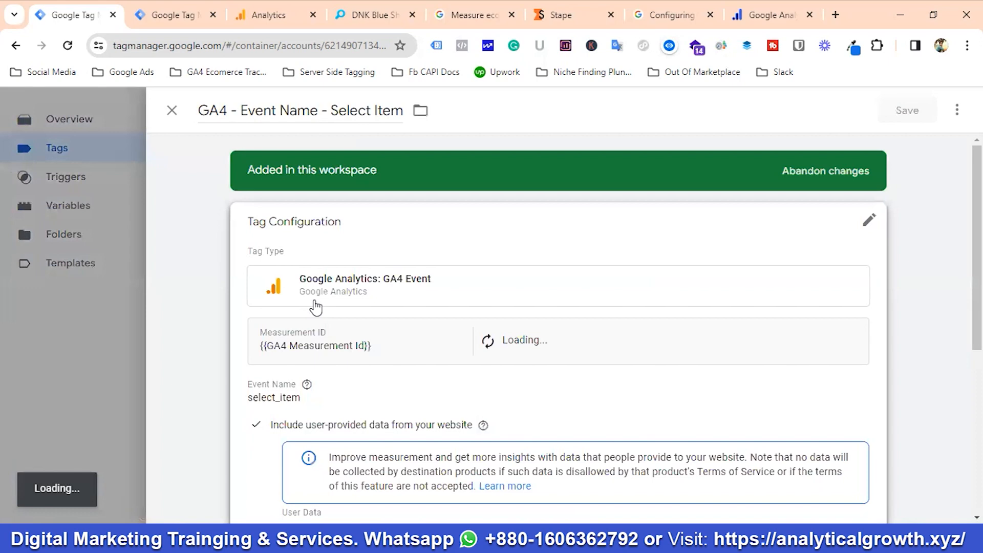
left_click(956, 113)
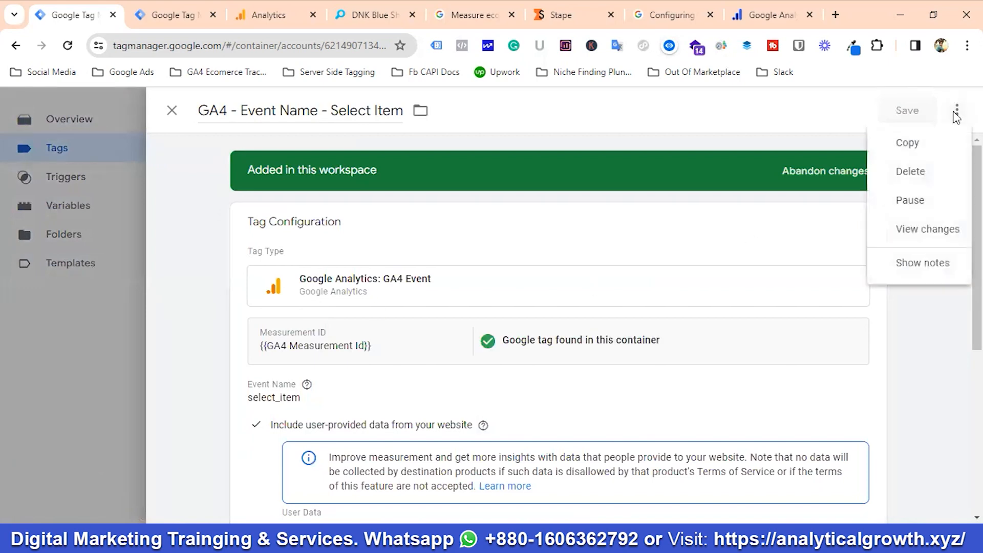
left_click(914, 149)
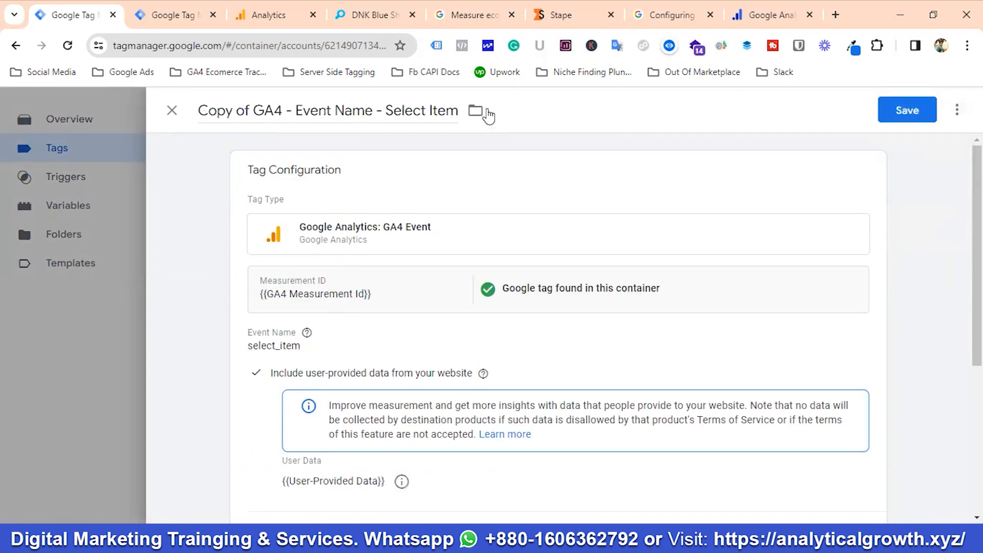
Step: Switch to the Google Analytics ecommerce documentation and find the view_item tag configuration under View item details
left_click(477, 13)
scroll(467, 321, "down", 5)
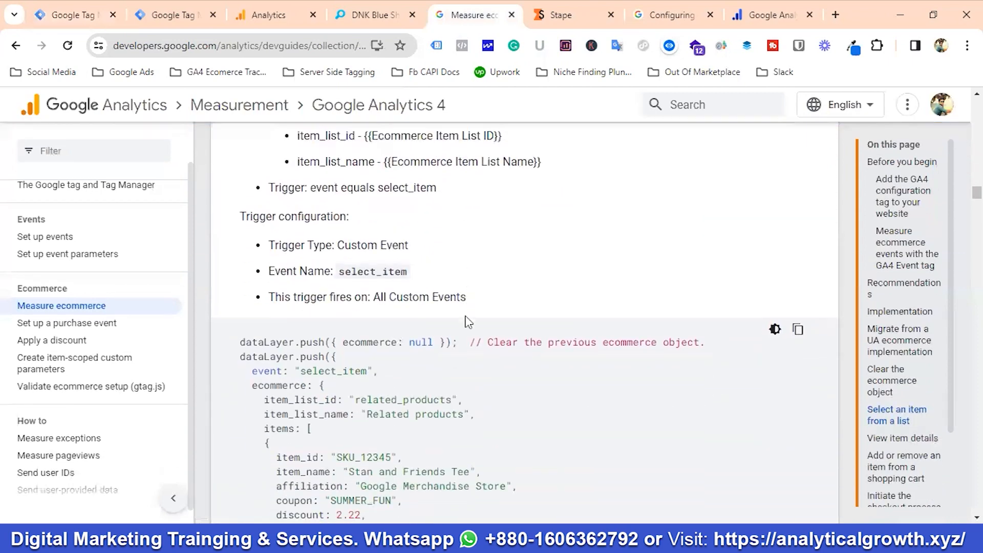
scroll(467, 321, "down", 12)
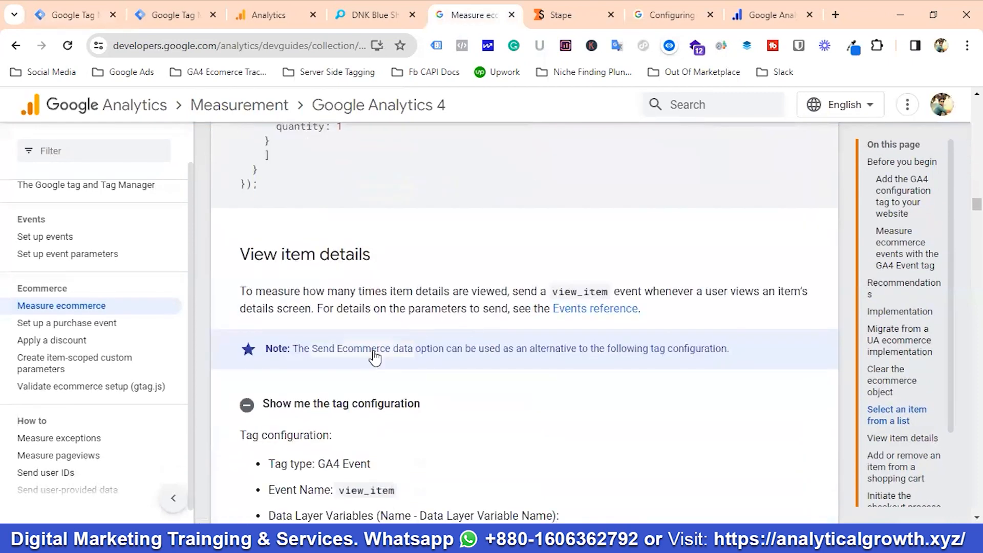
scroll(419, 363, "down", 2)
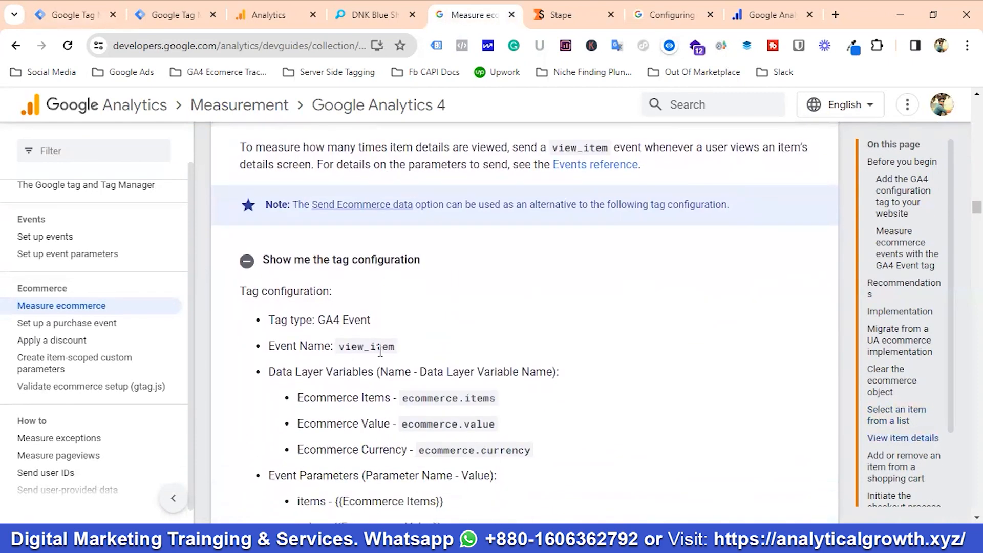
Step: Back in Tag Manager, rename the copied tag as GA4 - Event Name - View Item
left_click(79, 14)
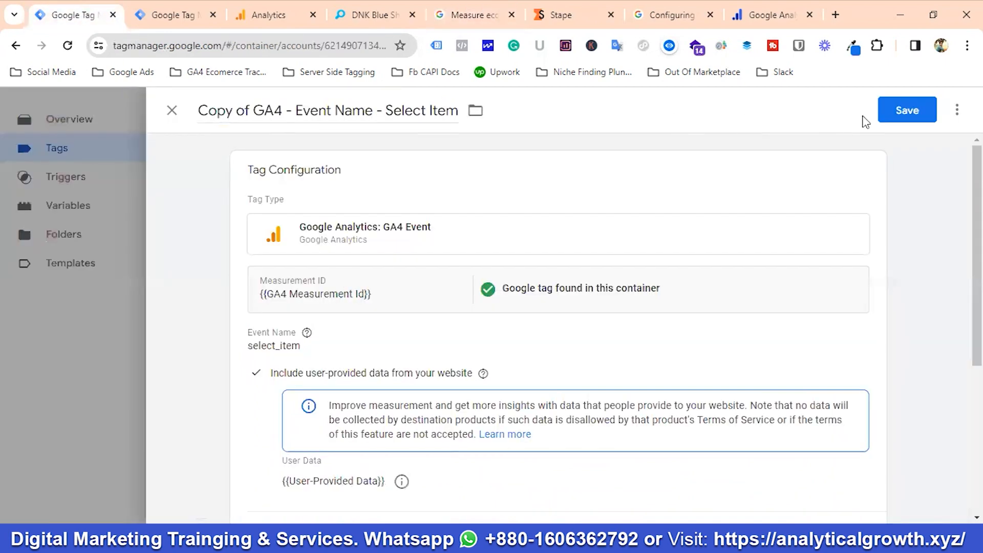
left_click(253, 111)
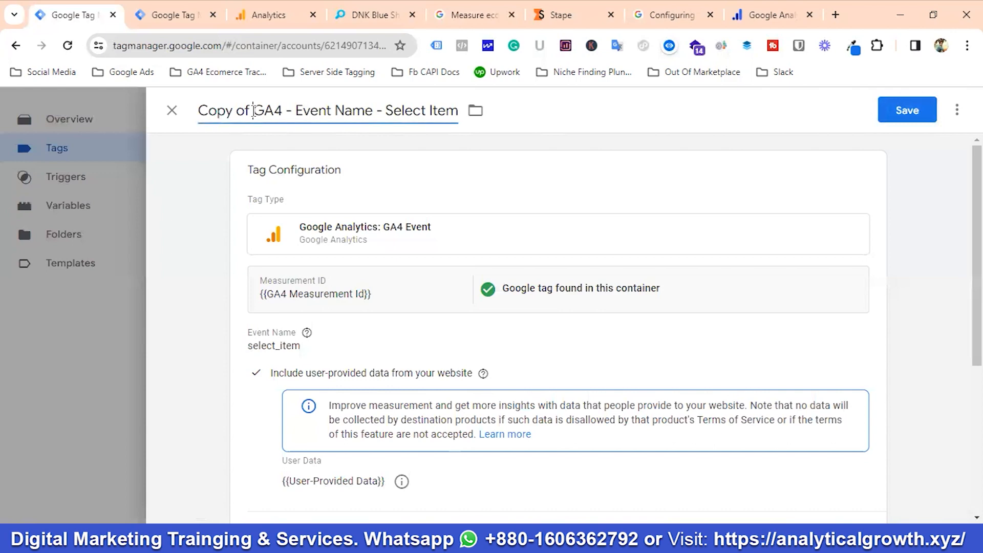
key("BackSpace")
key("BackSpace")
key("BackSpace")
key("BackSpace")
key("BackSpace")
key("BackSpace")
key("BackSpace")
key("BackSpace")
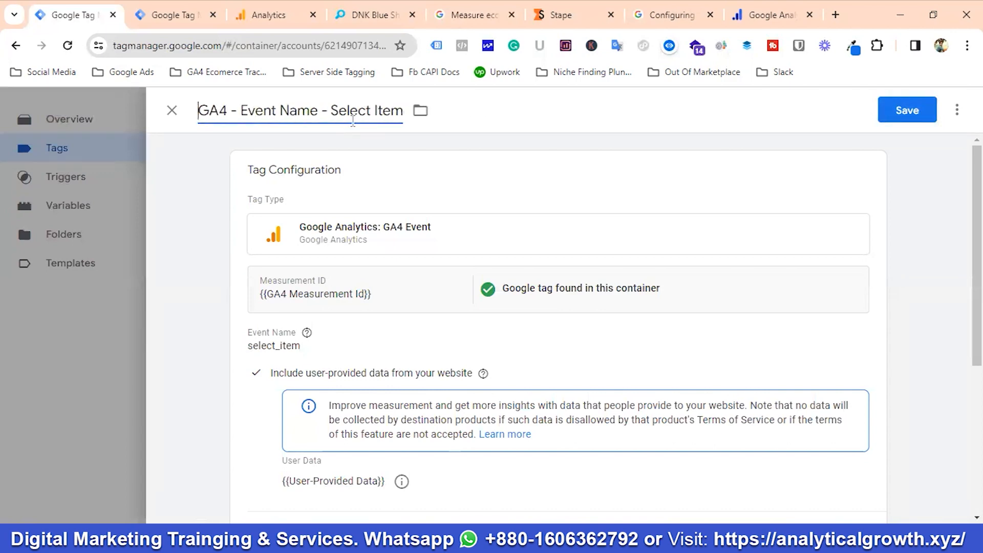
left_click(376, 111)
key("BackSpace")
key("BackSpace")
key("BackSpace")
key("BackSpace")
key("BackSpace")
key("BackSpace")
key("BackSpace")
type("View")
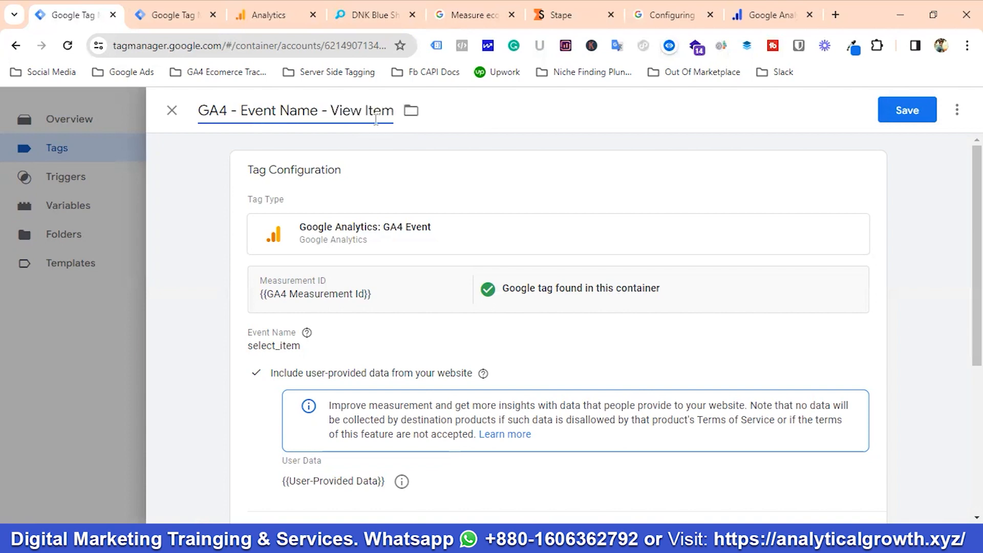
Step: Edit the tag configuration and replace the event name with view_item copied from the documentation
left_click(300, 356)
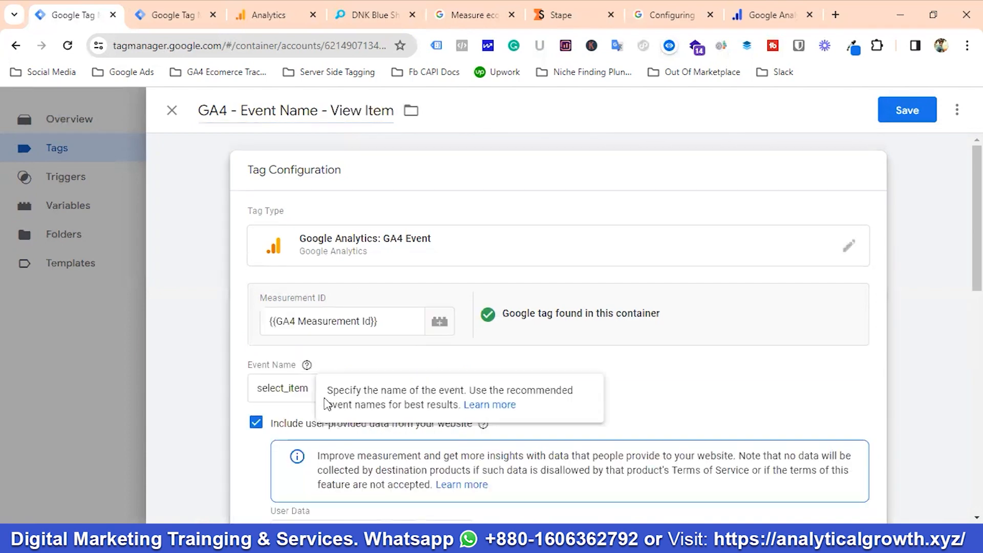
left_click(460, 11)
double_click(361, 347)
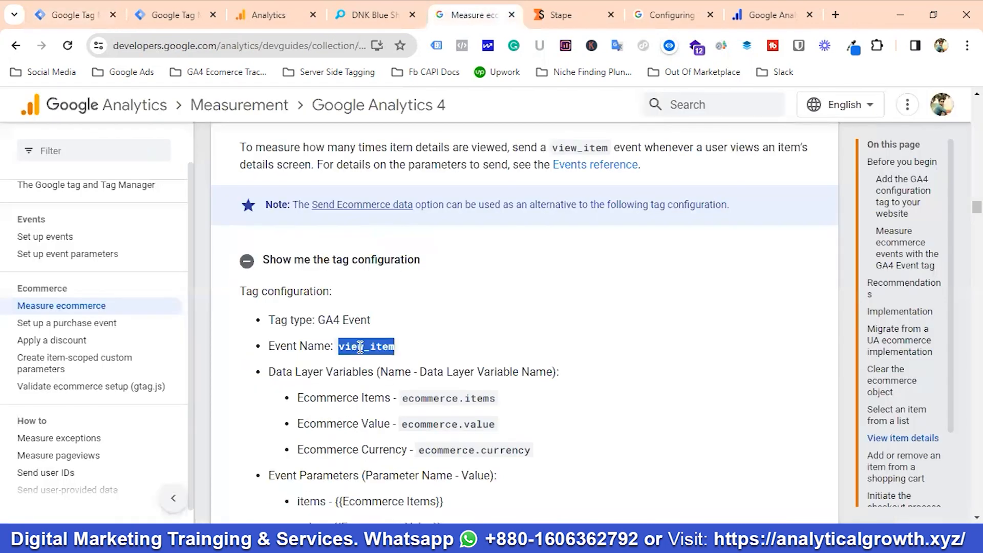
right_click(361, 347)
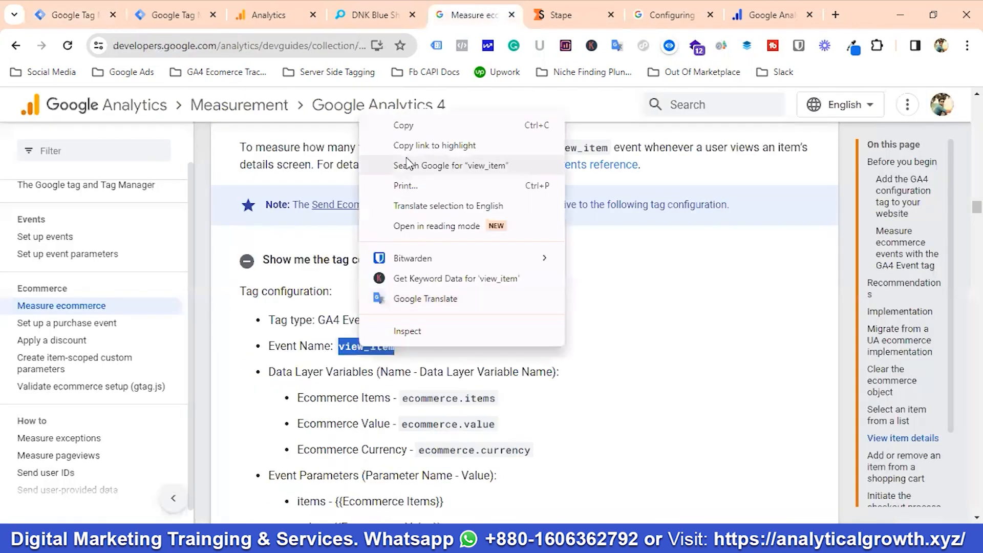
left_click(403, 128)
left_click(79, 13)
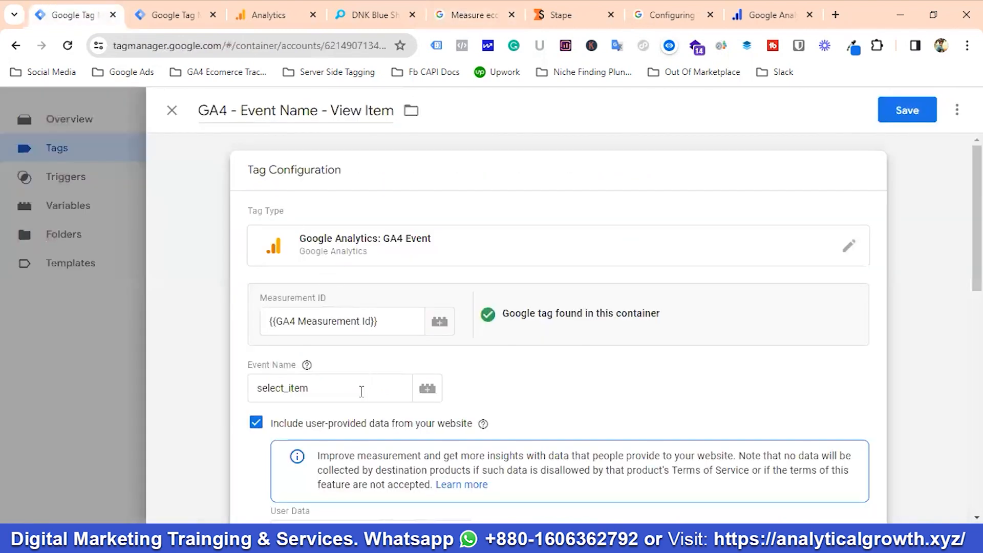
left_click(318, 393)
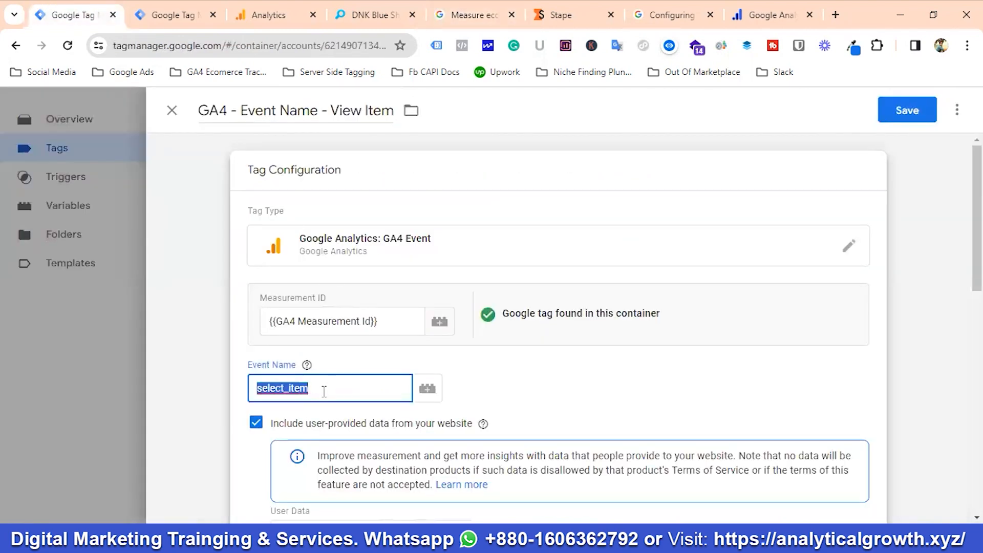
key("ctrl+v")
left_click(512, 399)
Step: Check the documented view_item event parameters and replace the item_list_id parameter name with value copied from there
scroll(487, 361, "down", 6)
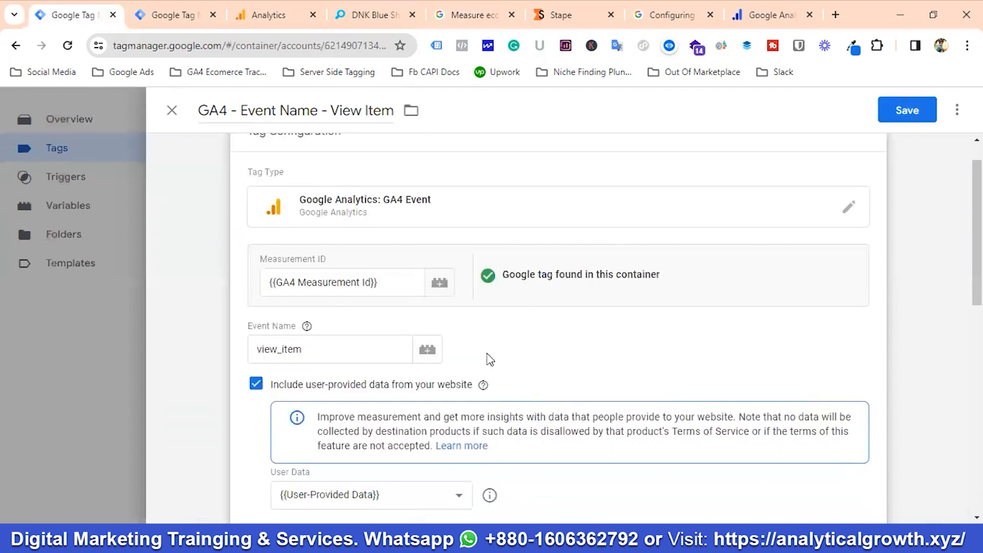
scroll(476, 337, "down", 1)
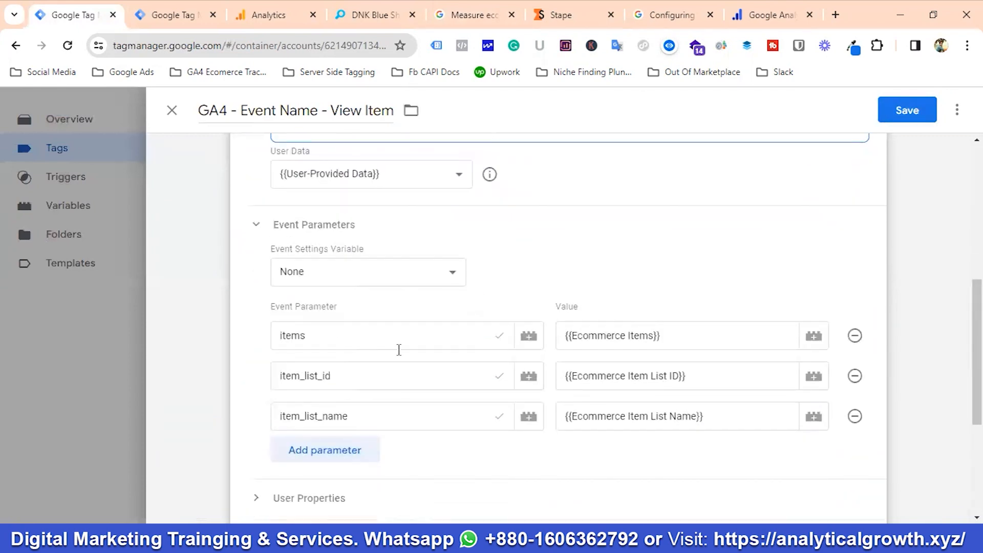
left_click(475, 14)
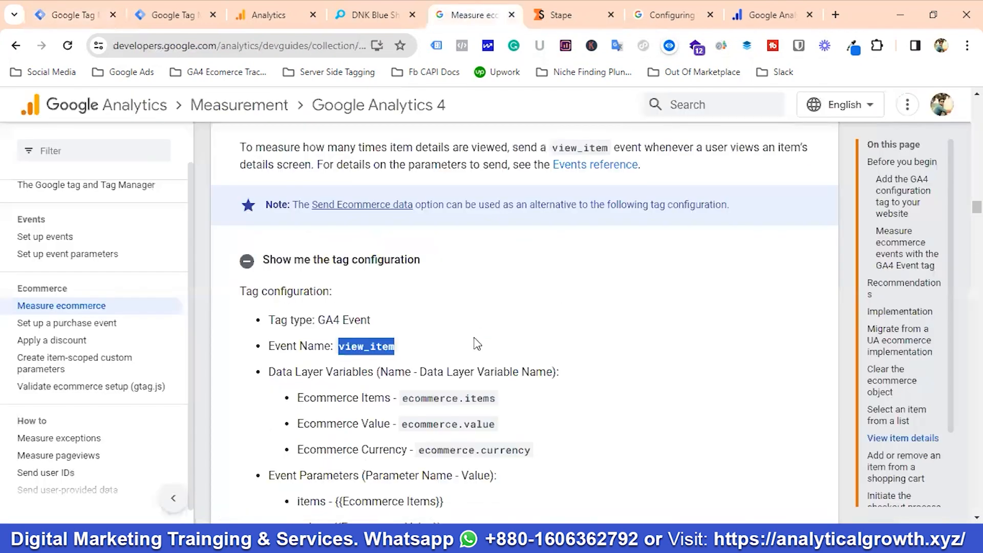
scroll(476, 343, "down", 4)
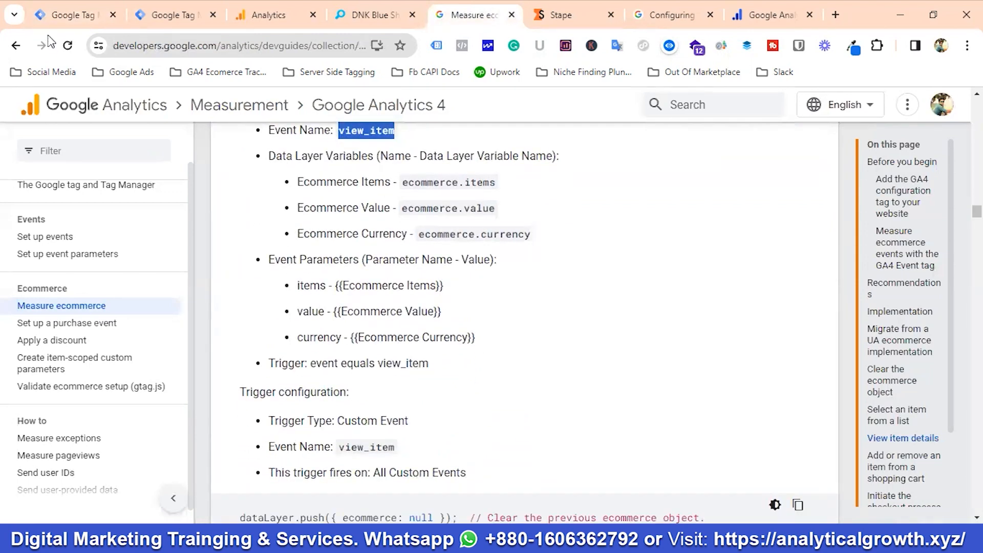
left_click(71, 14)
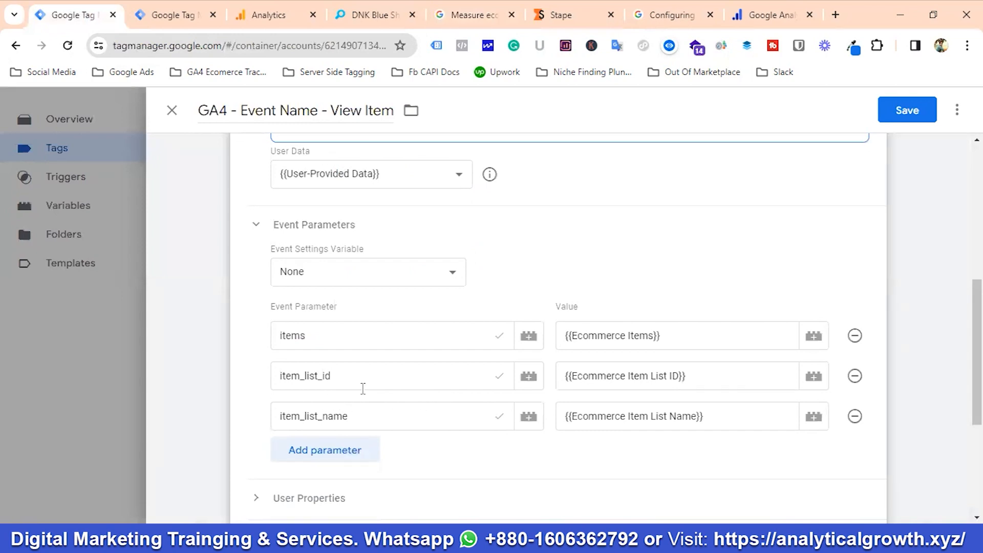
left_click(450, 19)
double_click(308, 312)
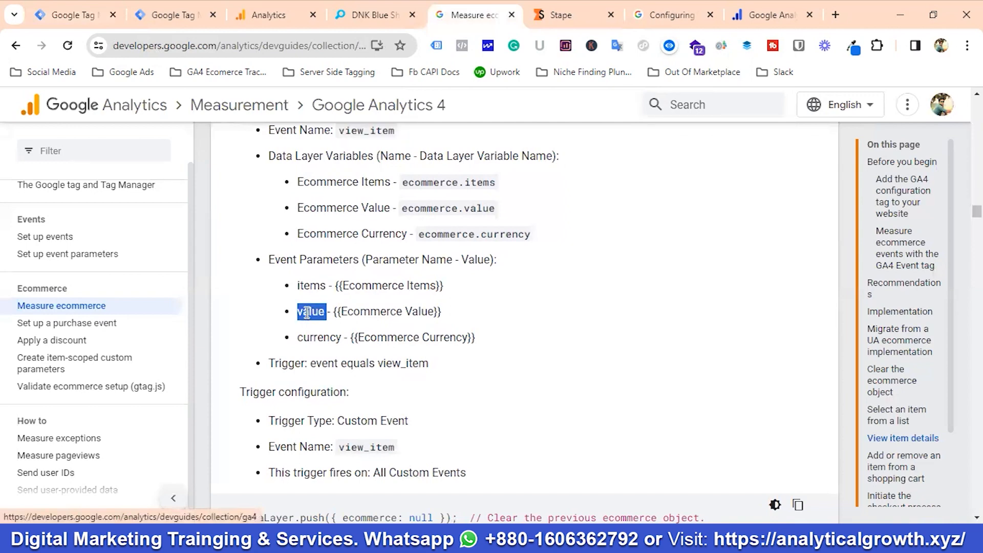
right_click(307, 312)
left_click(352, 96)
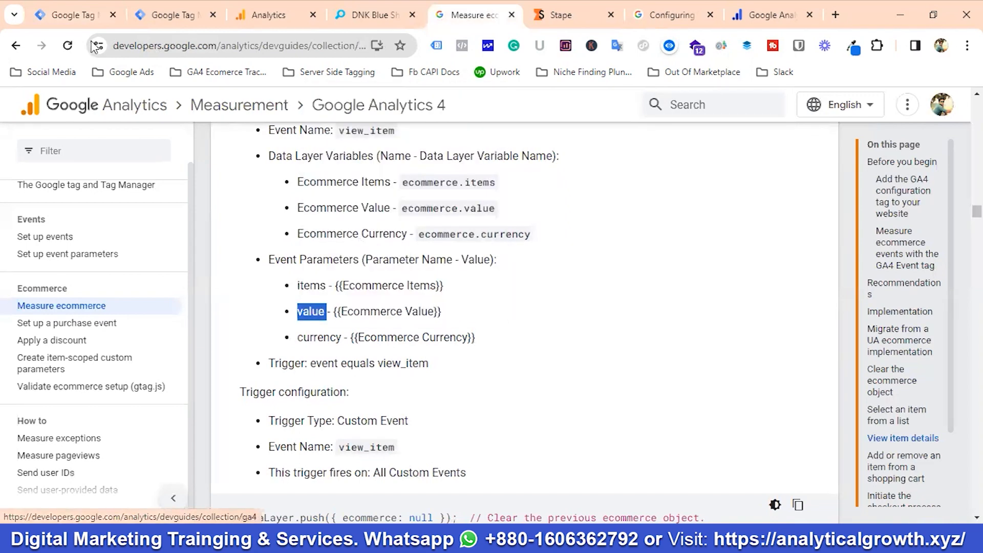
left_click(76, 15)
left_click(340, 384)
double_click(342, 384)
key("ctrl+v")
Step: Replace the item_list_name parameter name with currency copied from the documentation
left_click(357, 405)
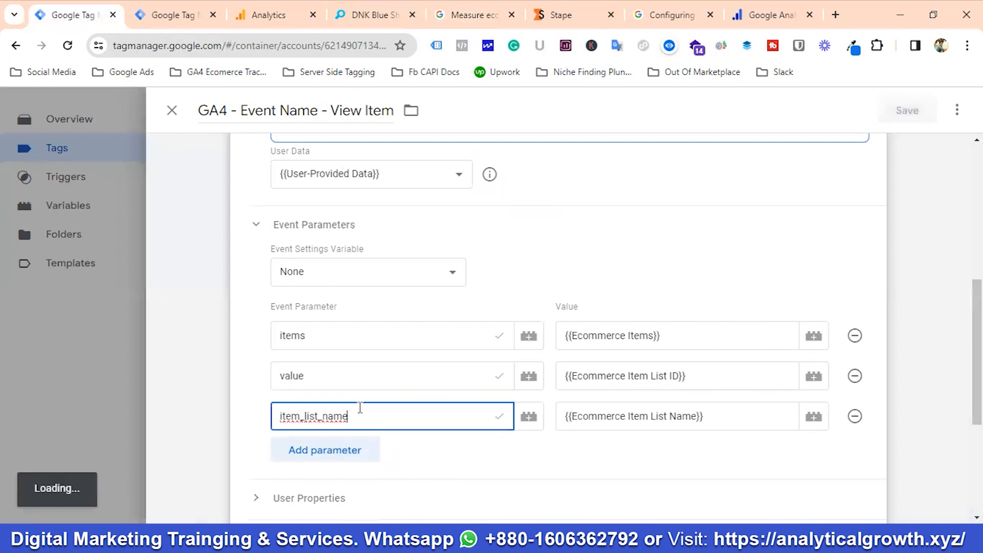
left_click(472, 15)
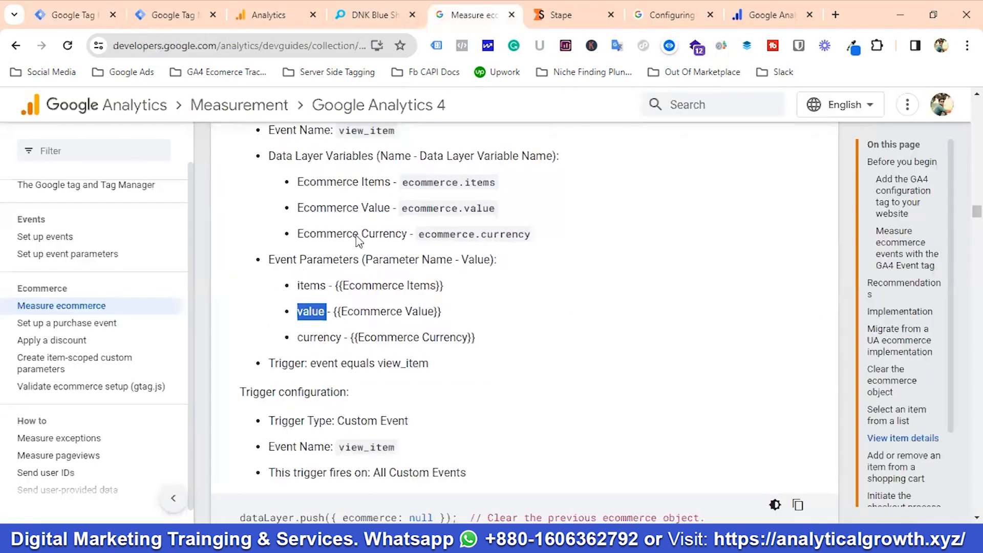
double_click(318, 338)
right_click(317, 342)
left_click(365, 116)
left_click(51, 6)
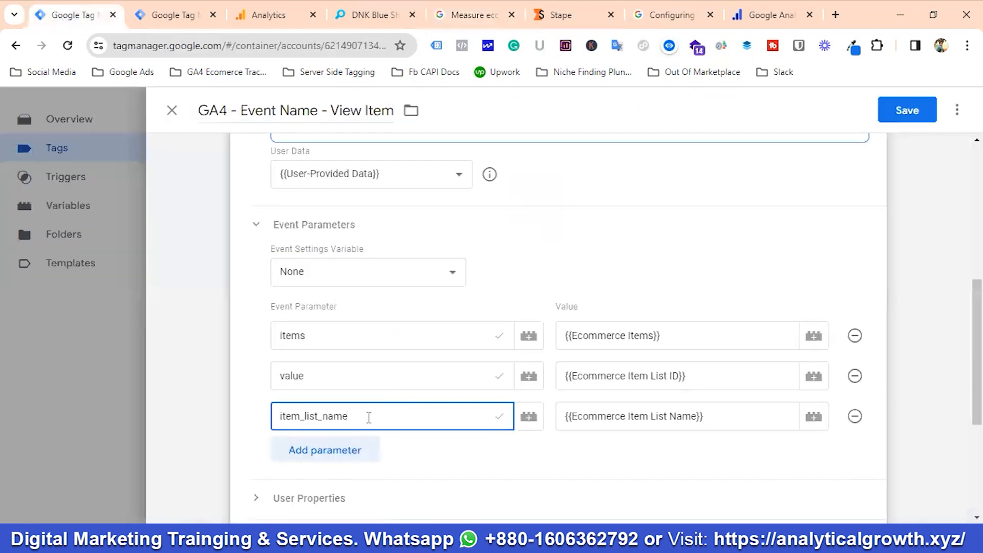
key("ctrl+a")
key("ctrl+v")
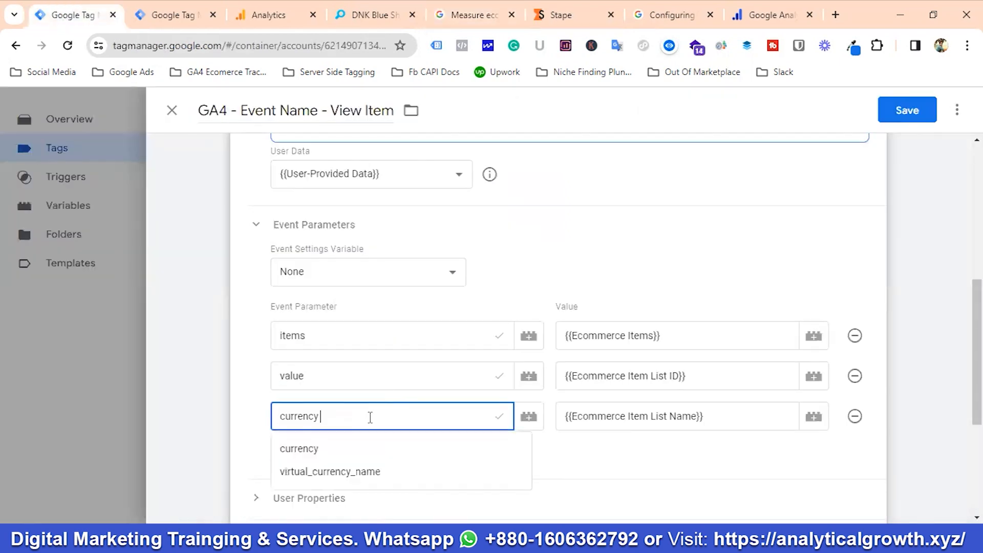
left_click(296, 454)
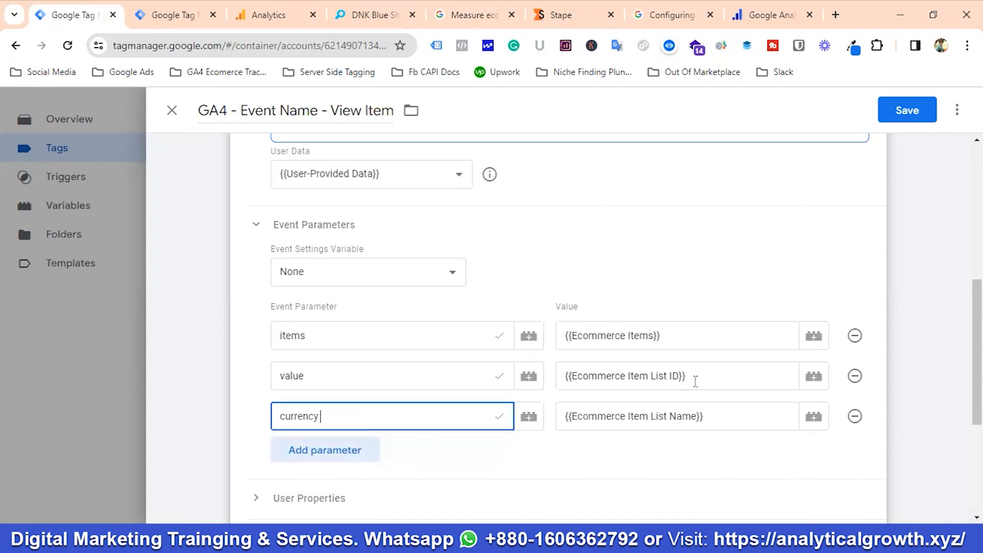
Step: Replace the value parameter's variable with {{Ecommerce Value}}, checking the documented parameter values
left_click(719, 381)
key("BackSpace")
key("BackSpace")
key("BackSpace")
key("BackSpace")
key("BackSpace")
key("BackSpace")
key("BackSpace")
key("BackSpace")
key("BackSpace")
key("BackSpace")
key("BackSpace")
key("BackSpace")
key("BackSpace")
key("BackSpace")
key("BackSpace")
key("BackSpace")
key("BackSpace")
key("BackSpace")
key("BackSpace")
key("BackSpace")
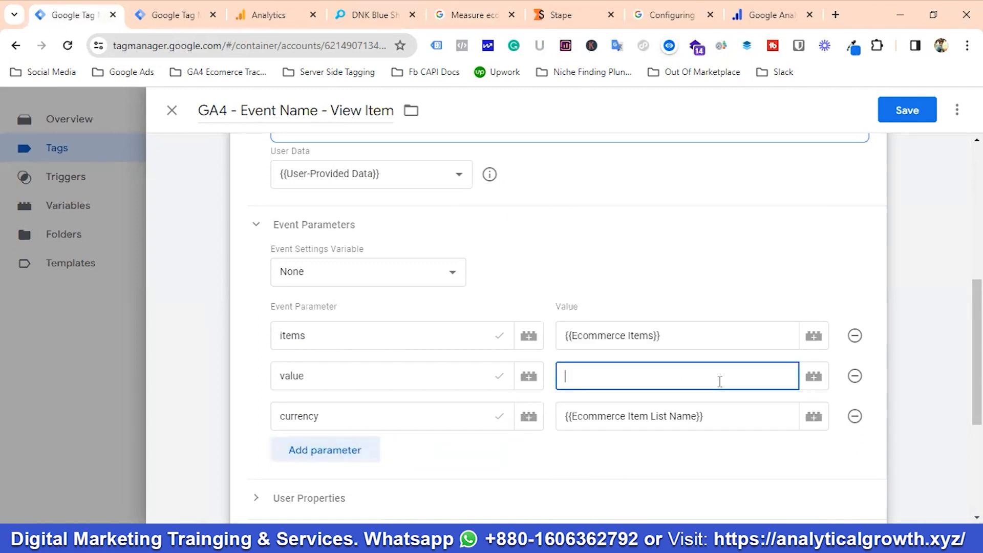
type("{{")
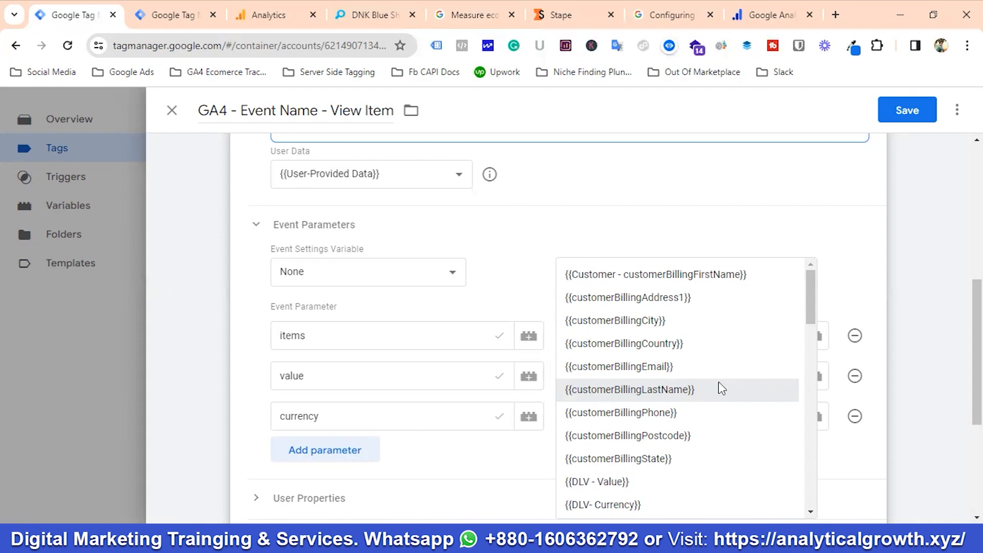
left_click(491, 9)
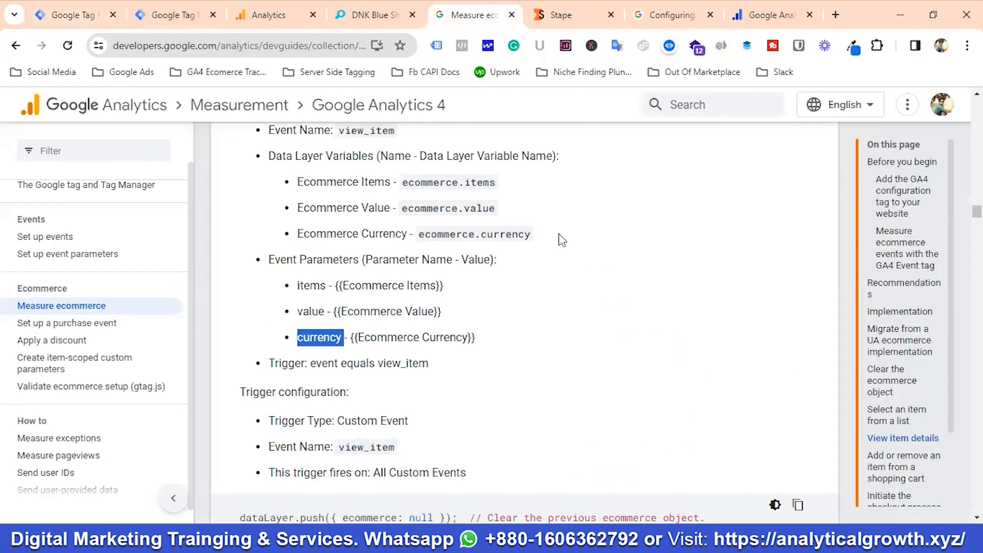
left_click(81, 14)
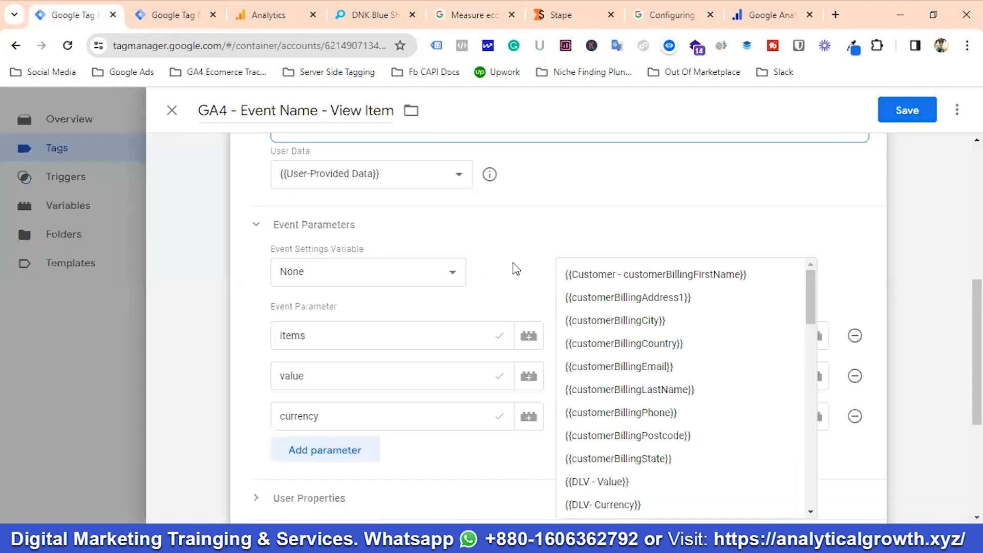
left_click(609, 243)
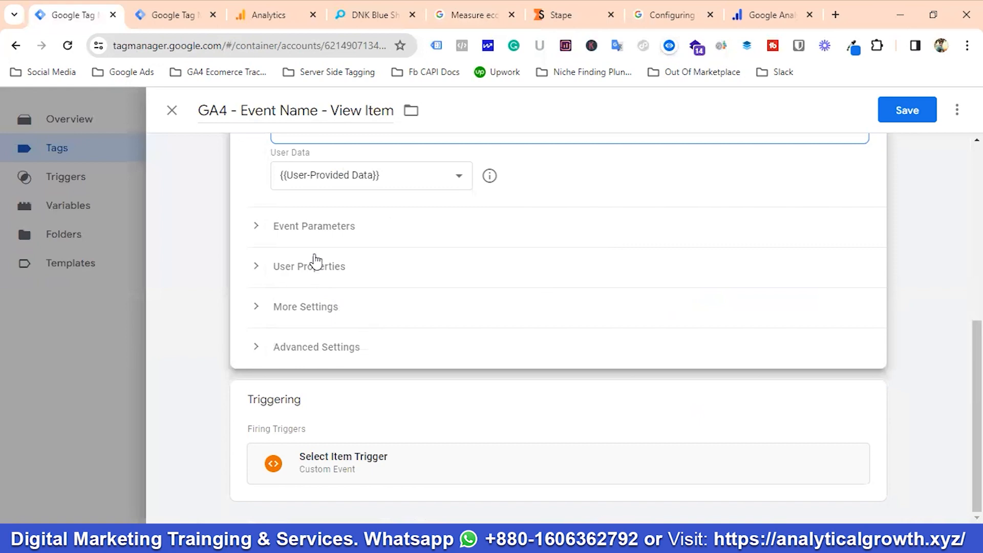
left_click(311, 235)
left_click(611, 385)
type("E")
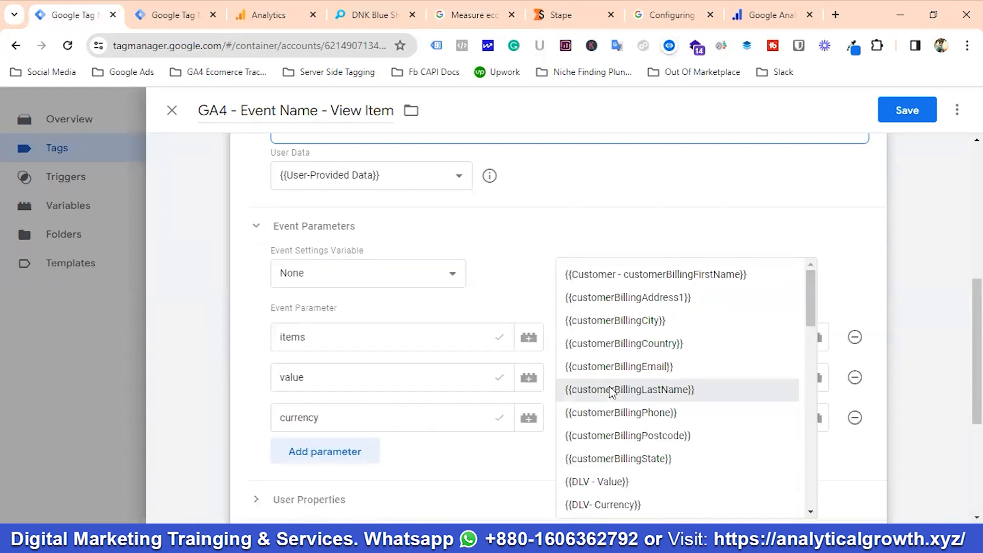
type("comm")
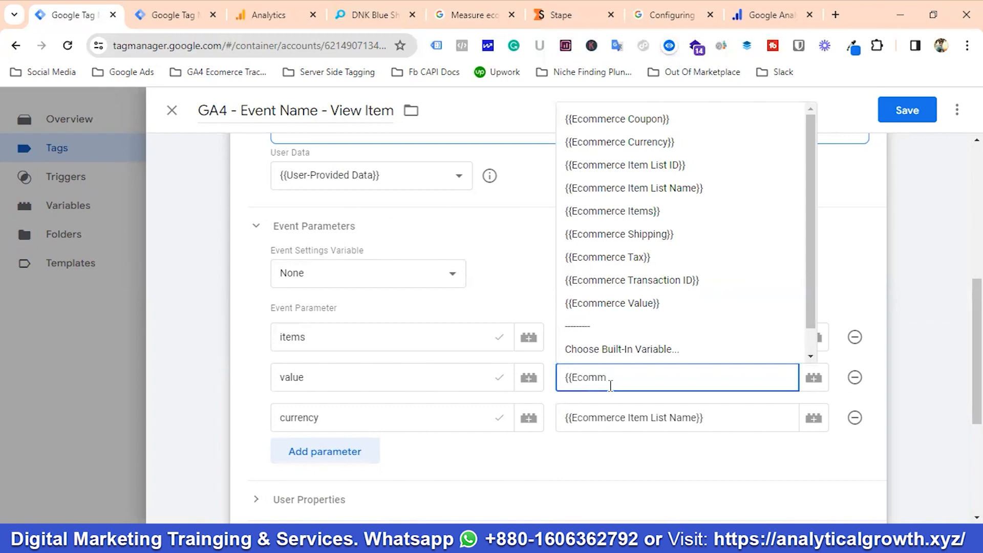
left_click(636, 305)
Step: Replace the currency parameter's variable with {{Ecommerce Currency}}
left_click(716, 419)
key("BackSpace")
key("BackSpace")
key("BackSpace")
key("BackSpace")
key("BackSpace")
key("BackSpace")
key("BackSpace")
key("BackSpace")
key("BackSpace")
key("BackSpace")
key("BackSpace")
key("BackSpace")
key("BackSpace")
key("BackSpace")
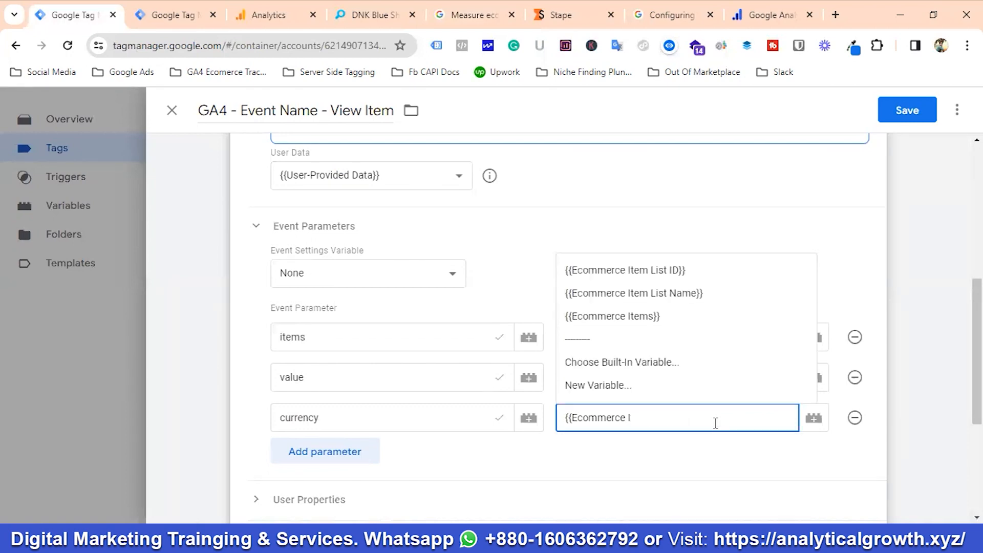
key("BackSpace")
type("C")
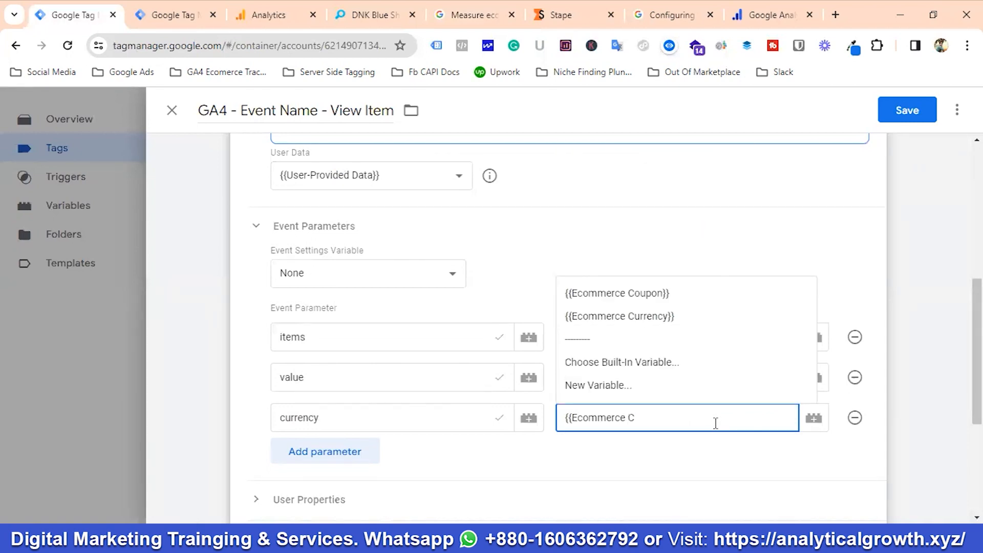
left_click(666, 317)
Step: Replace the tag's Select Item Trigger with View Content Trigger and save the tag
scroll(479, 386, "down", 5)
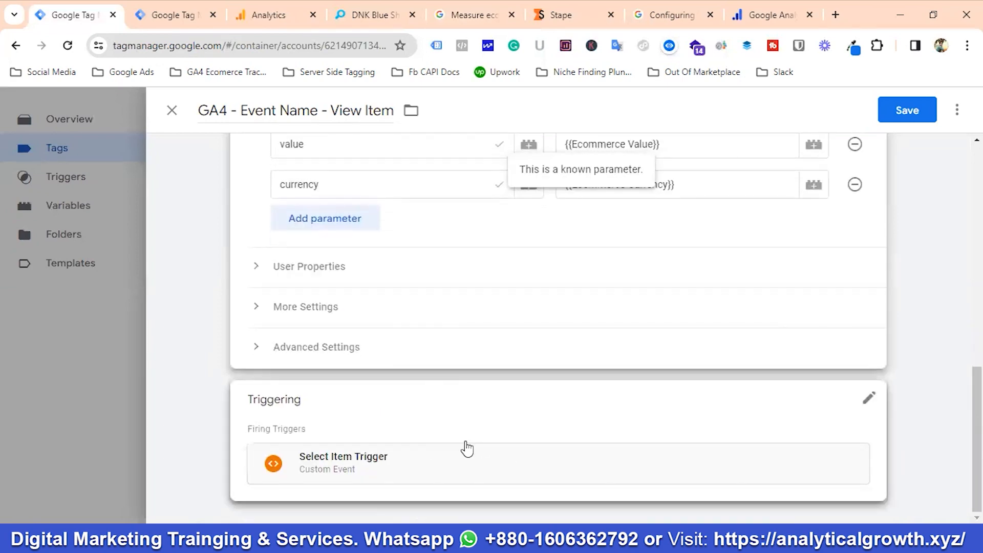
left_click(869, 398)
left_click(849, 432)
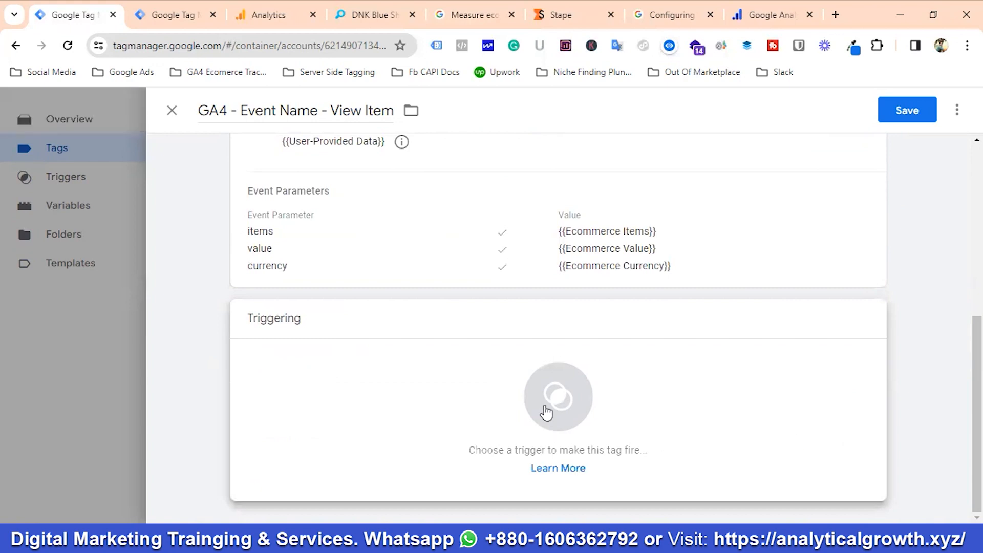
left_click(554, 401)
scroll(359, 367, "down", 2)
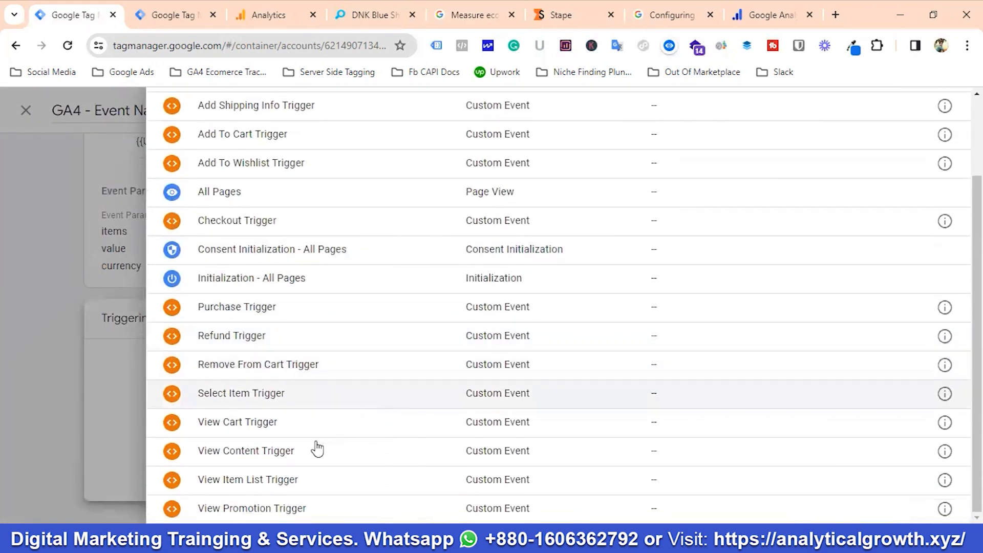
left_click(261, 454)
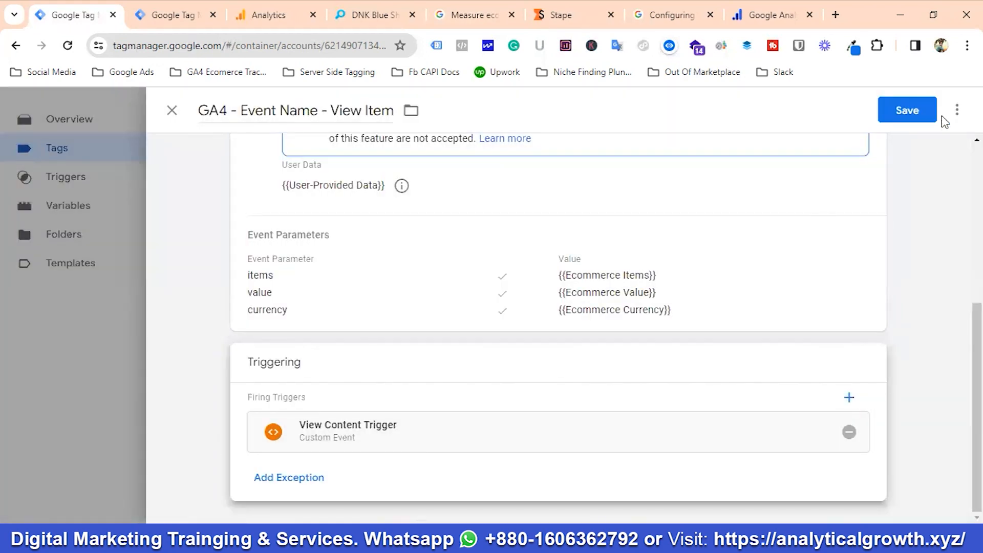
left_click(905, 112)
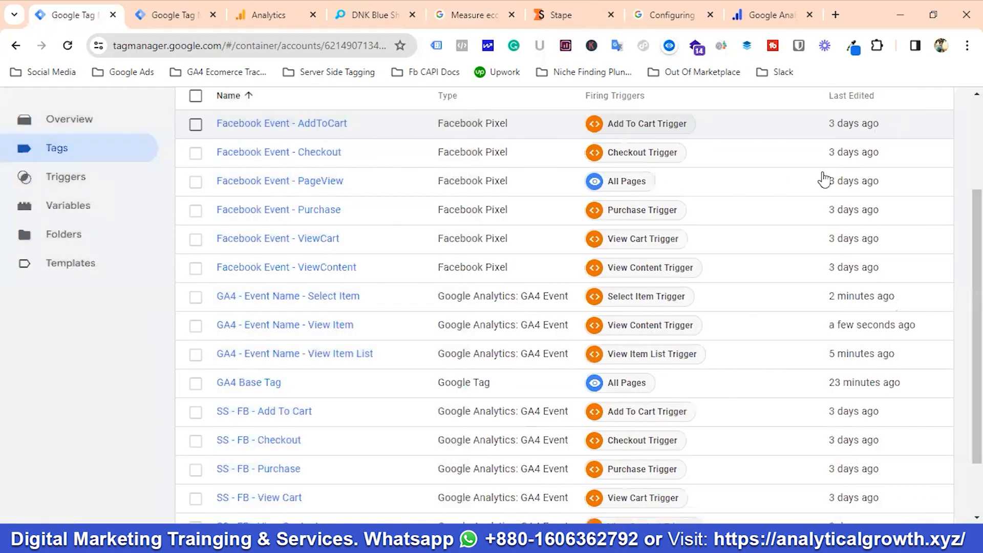
Step: Make a copy of the GA4 - Event Name - View Item tag and remove the "Copy of" prefix from its name
left_click(302, 328)
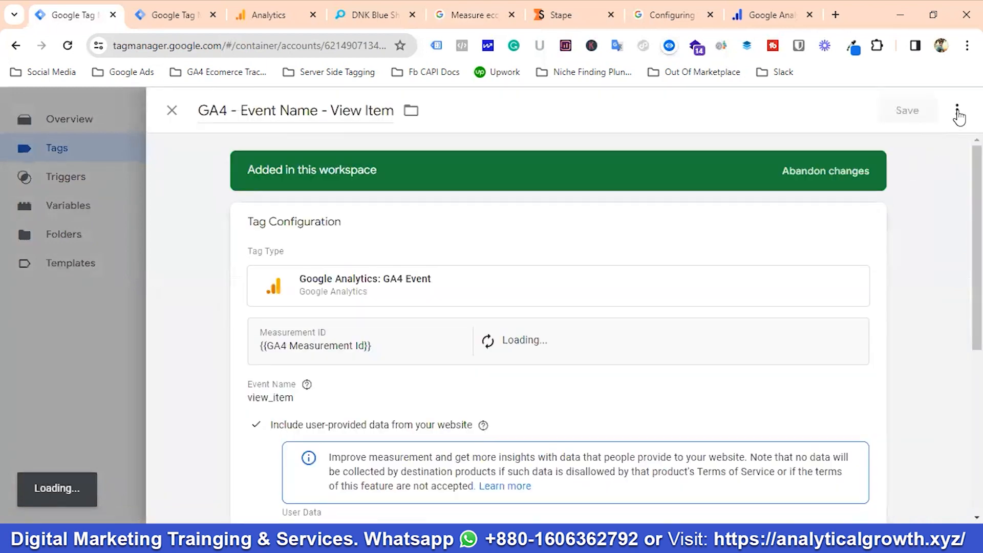
left_click(957, 111)
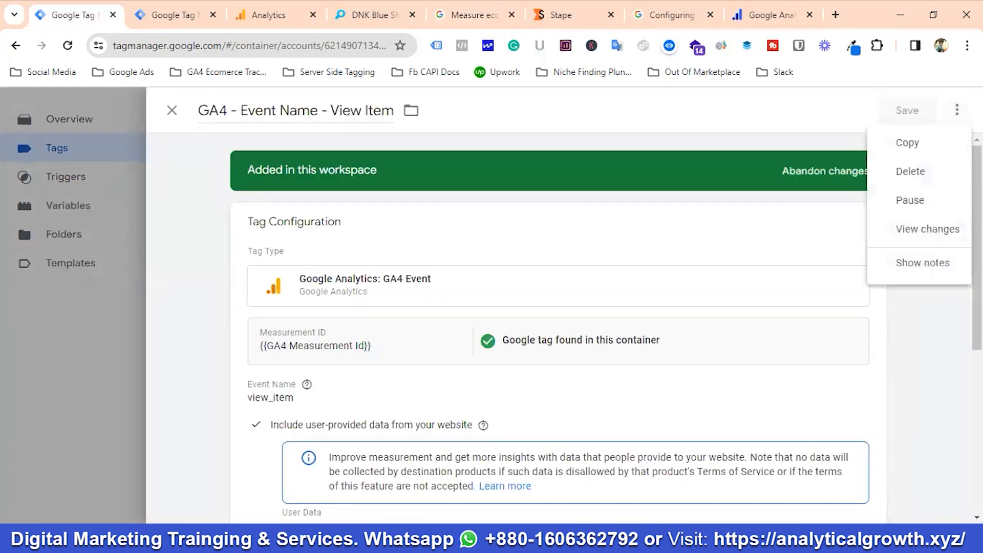
left_click(911, 143)
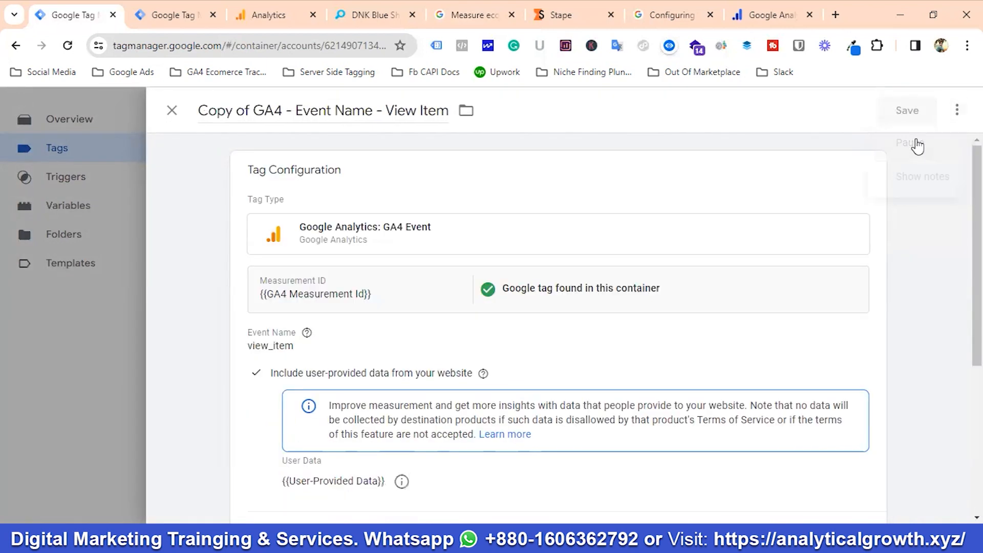
left_click(256, 112)
key("BackSpace")
key("BackSpace")
key("BackSpace")
key("BackSpace")
key("BackSpace")
key("BackSpace")
key("BackSpace")
key("BackSpace")
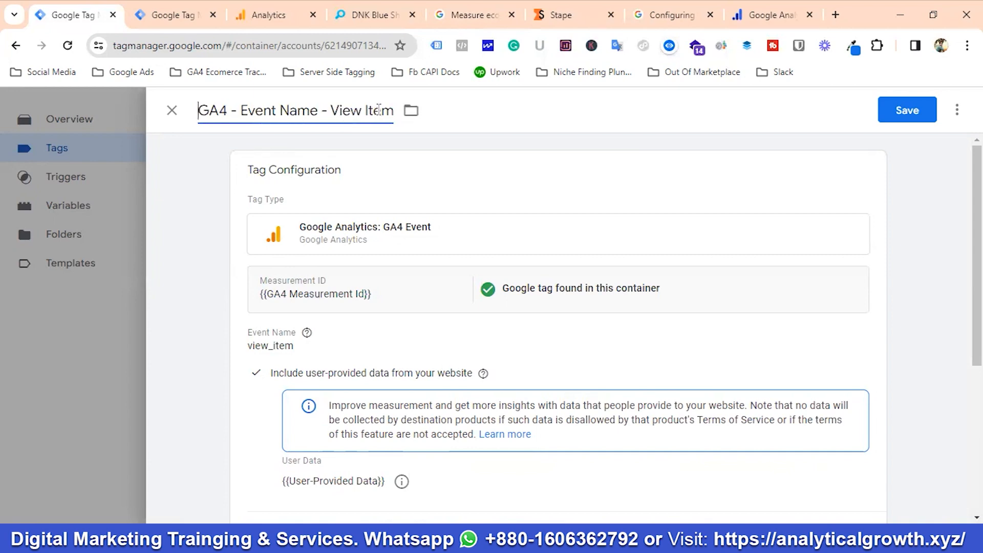
Step: Find the shopping cart event configuration in the documentation, and back in Tag Manager rename the copied tag as GA4 - Event Name - Add To Cart
left_click(466, 12)
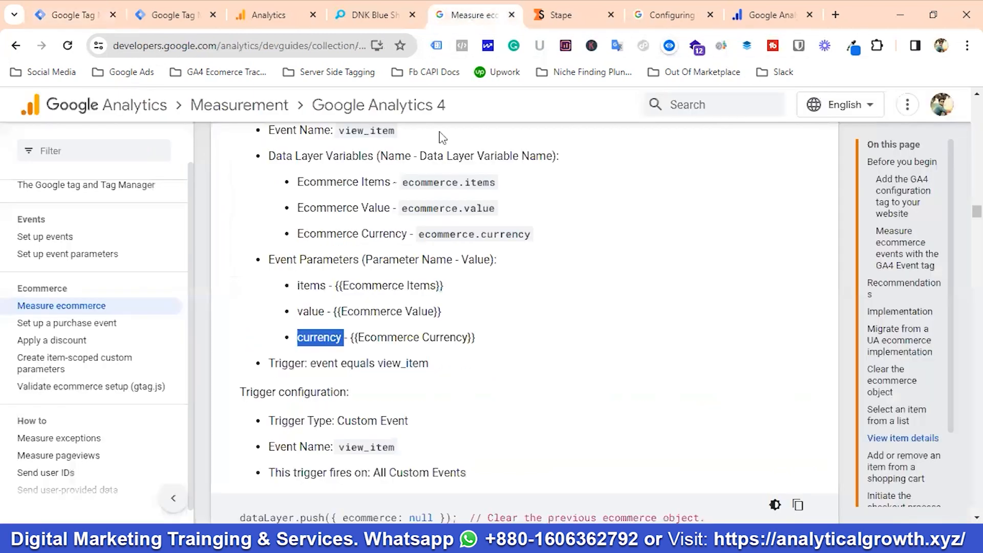
scroll(473, 322, "down", 12)
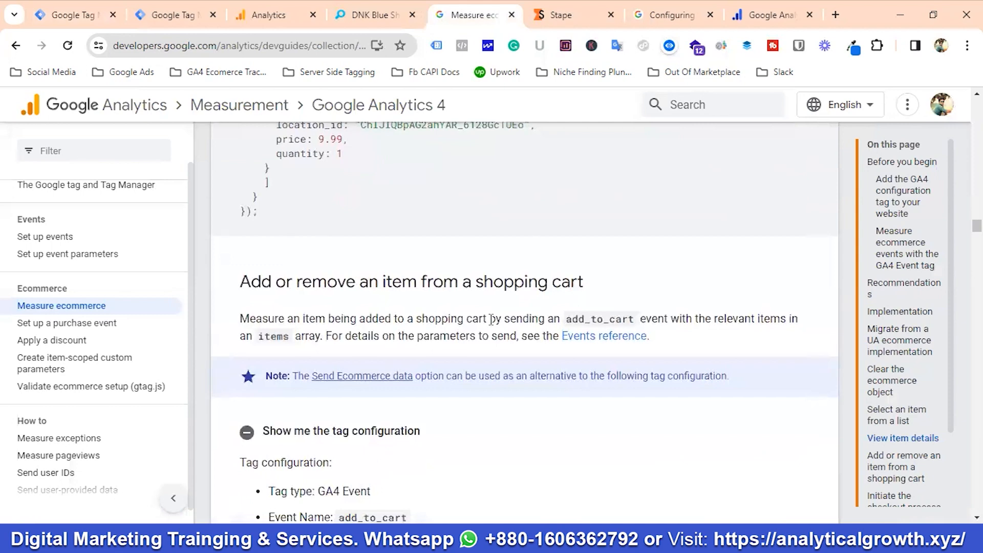
scroll(413, 379, "down", 4)
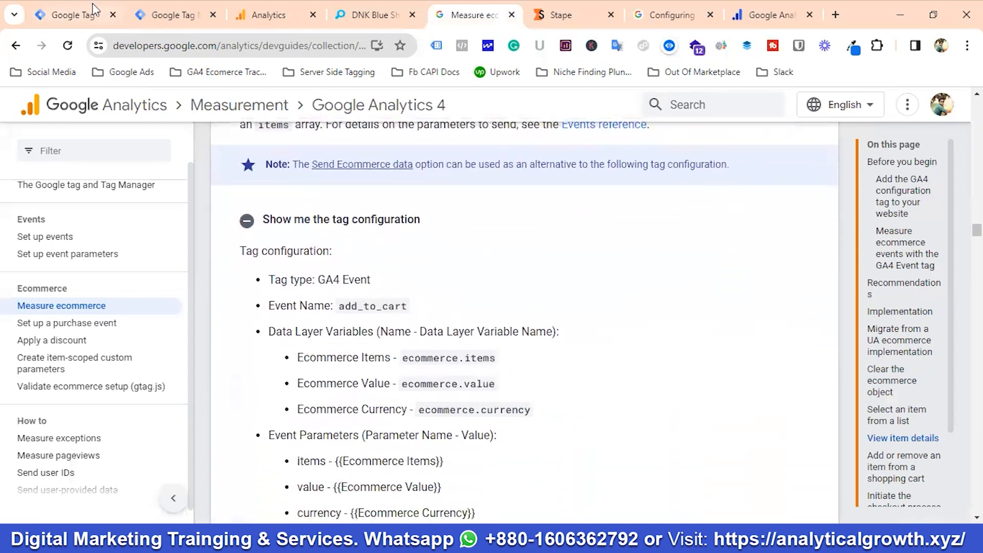
left_click(80, 7)
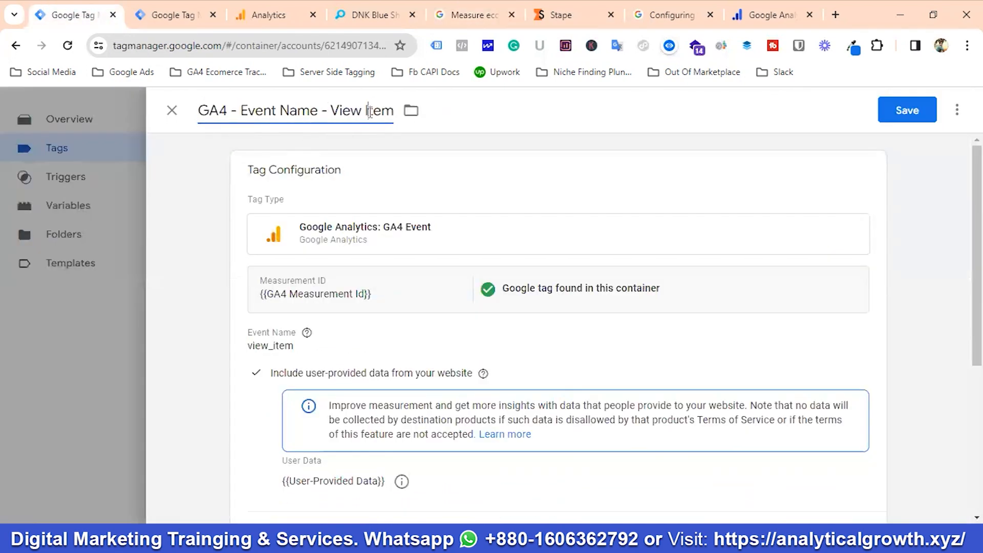
key("BackSpace")
key("BackSpace")
key("BackSpace")
key("BackSpace")
key("BackSpace")
key("BackSpace")
key("BackSpace")
key("BackSpace")
key("BackSpace")
type("A")
type("dd T")
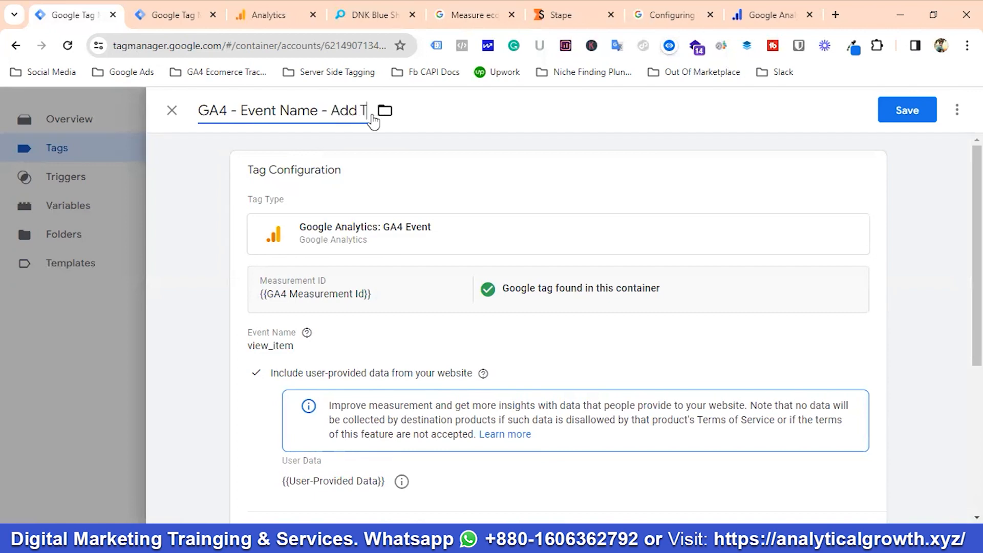
type("o Cart")
Step: Replace the tag's event name with add_to_cart copied from the documentation and compare its event parameters with the documented ones
left_click(281, 344)
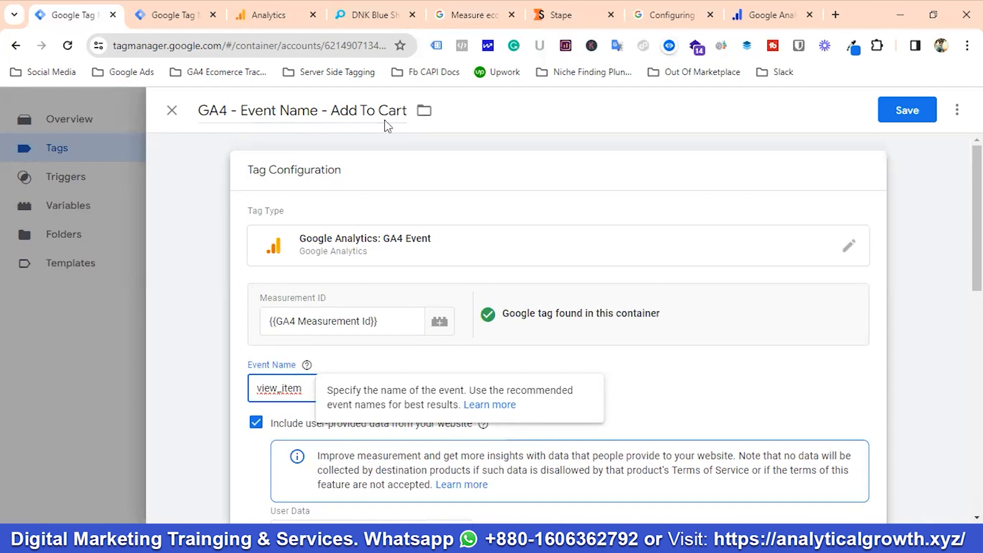
left_click(476, 16)
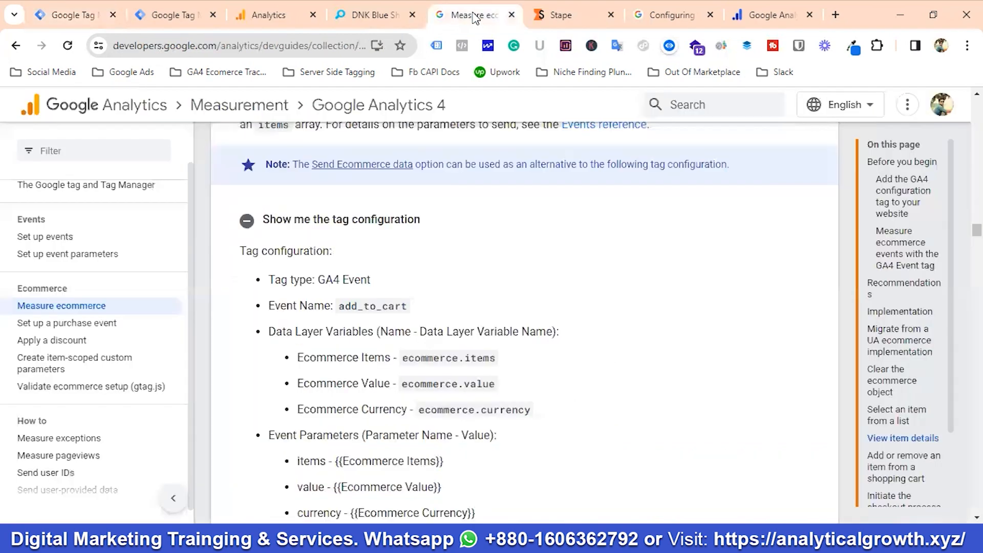
double_click(358, 307)
right_click(357, 310)
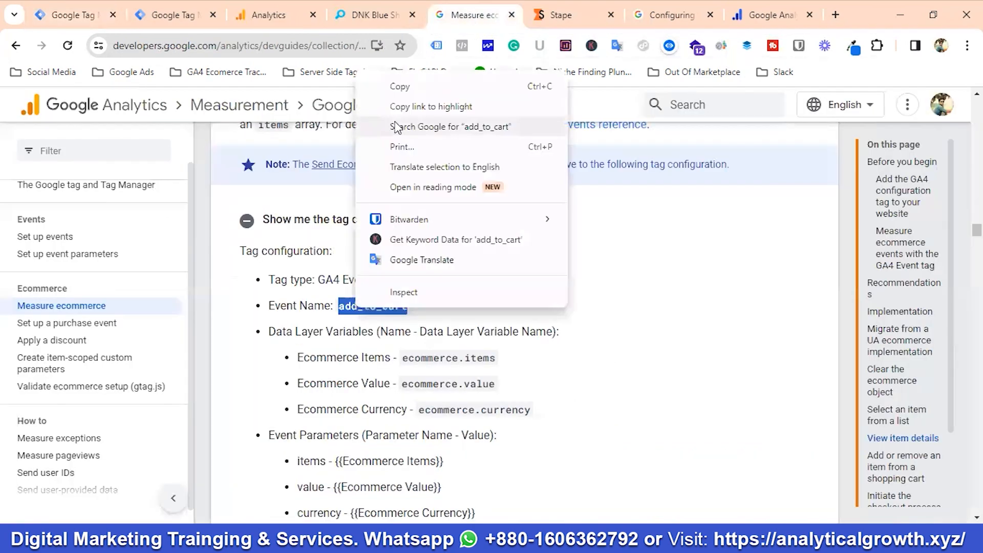
left_click(400, 88)
left_click(71, 15)
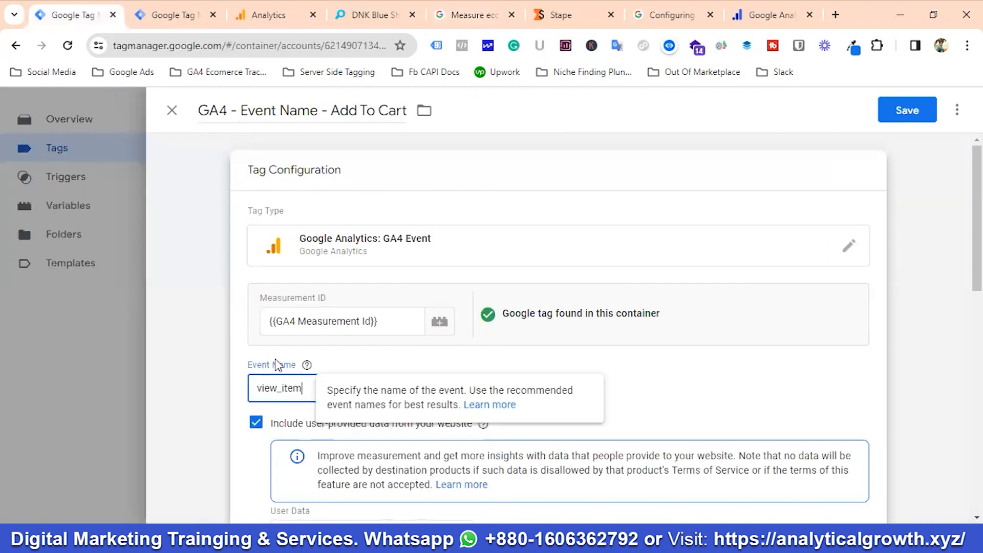
double_click(291, 391)
key("ctrl+v")
left_click(636, 395)
scroll(512, 342, "down", 3)
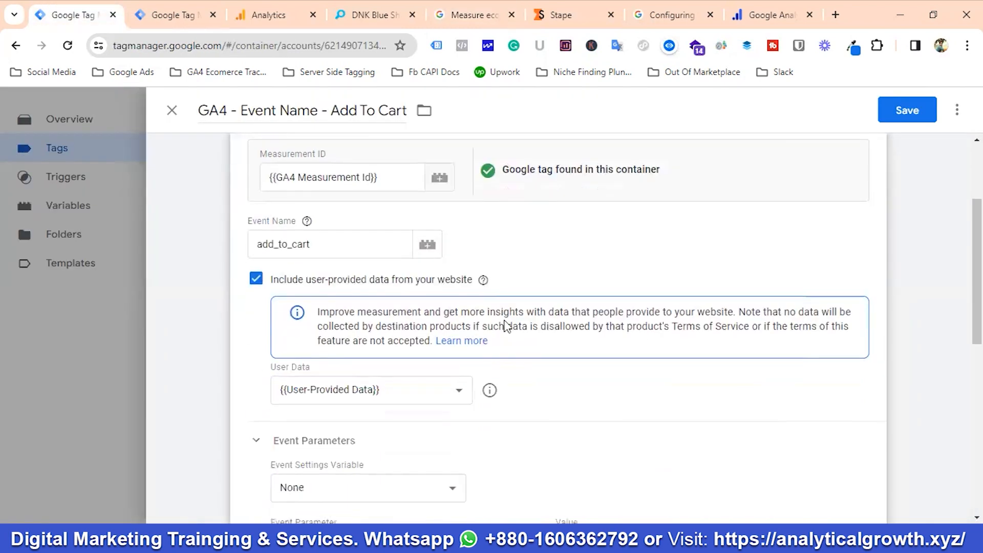
scroll(507, 326, "down", 4)
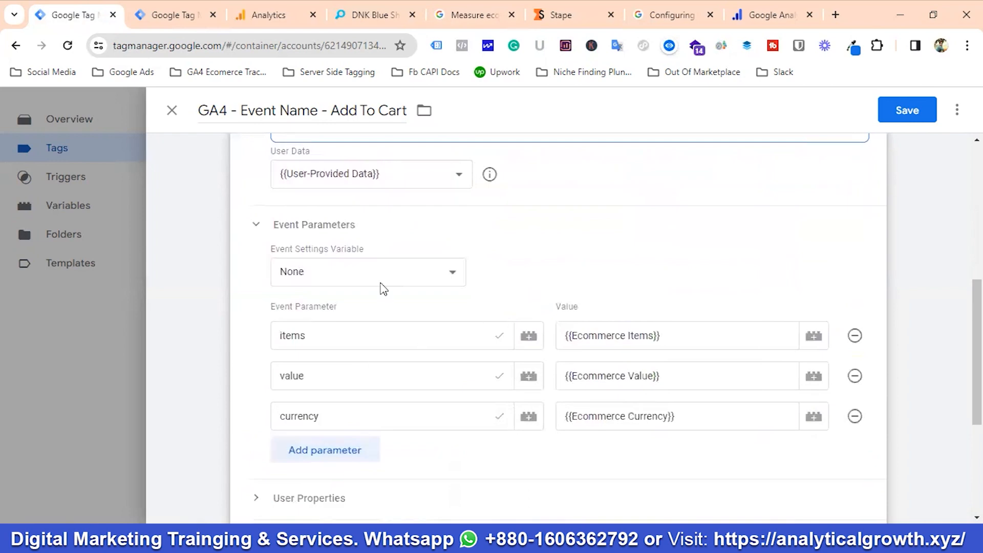
left_click(477, 11)
scroll(540, 312, "down", 3)
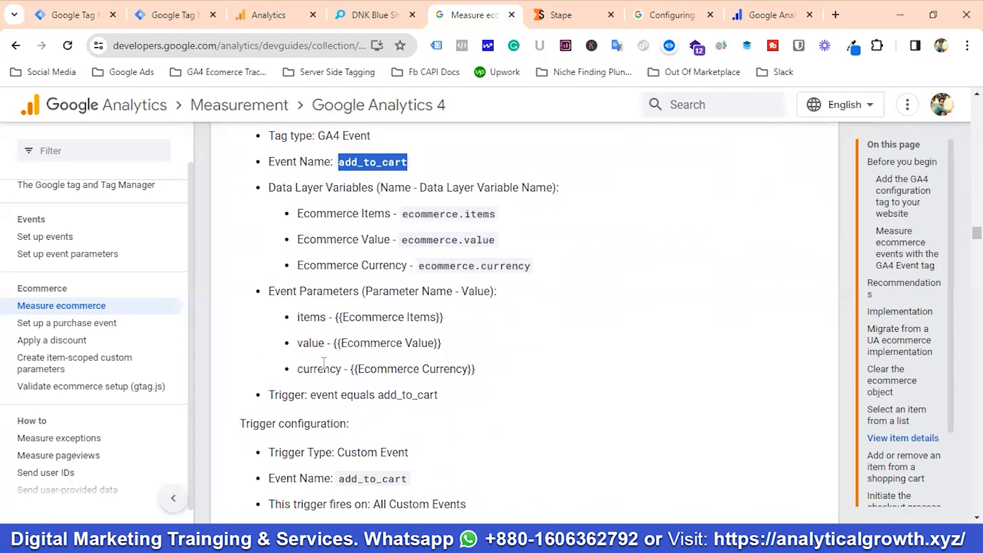
left_click(77, 15)
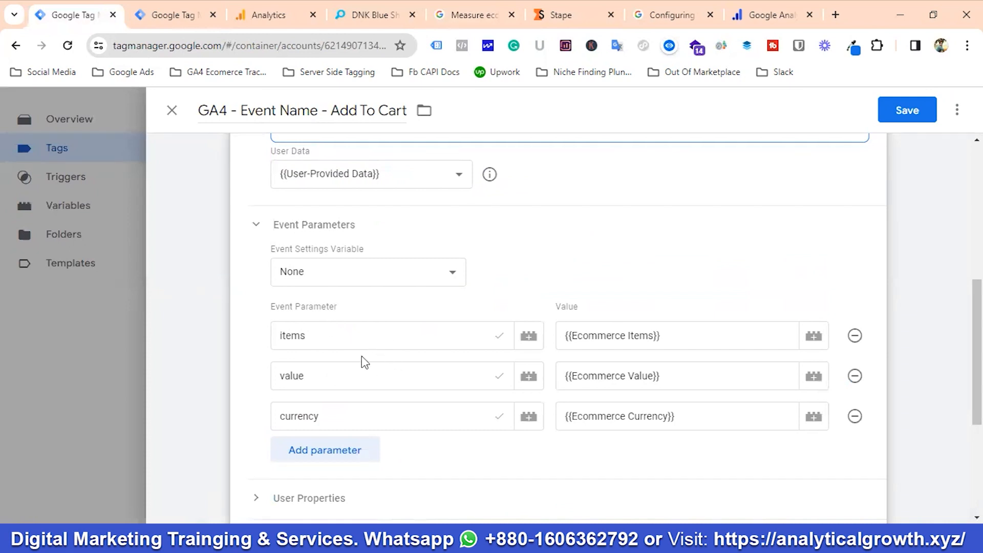
Step: Replace the Add To Cart tag's View Content Trigger with Add To Cart Trigger and save the tag
scroll(330, 338, "down", 2)
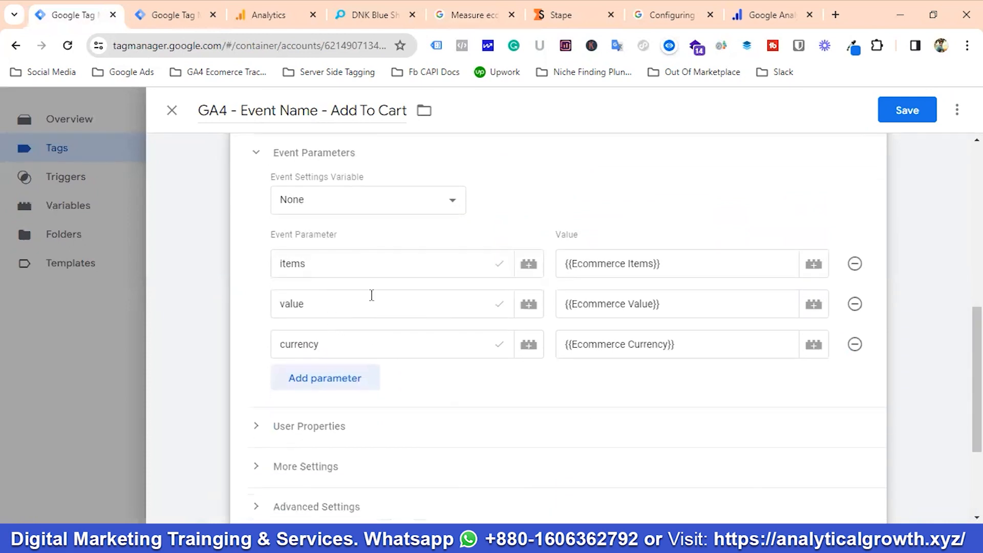
scroll(507, 338, "down", 3)
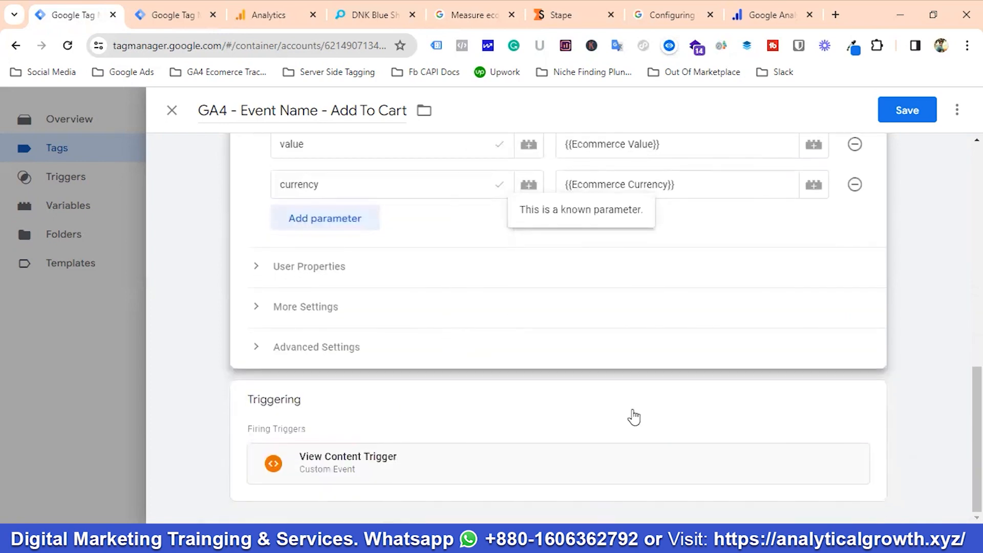
left_click(867, 402)
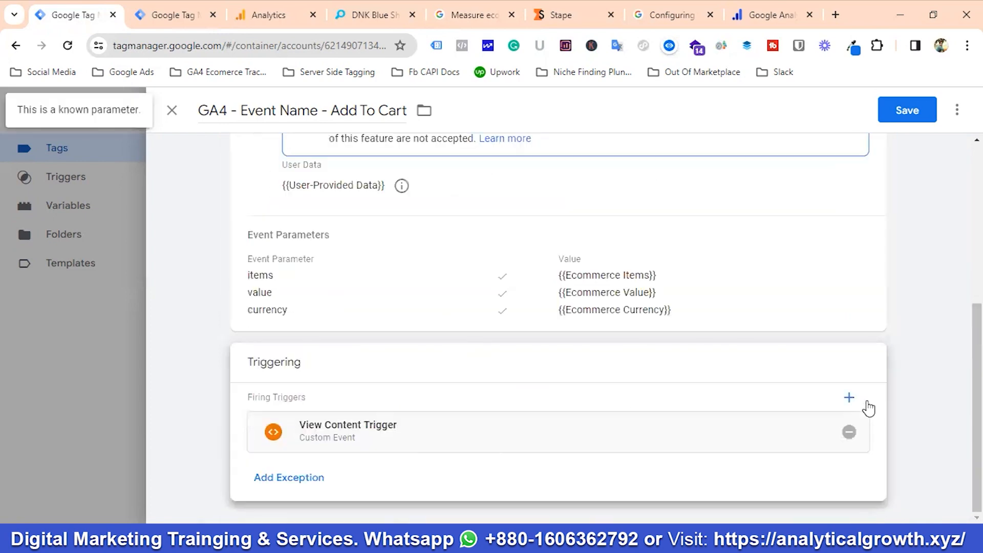
left_click(846, 431)
left_click(584, 409)
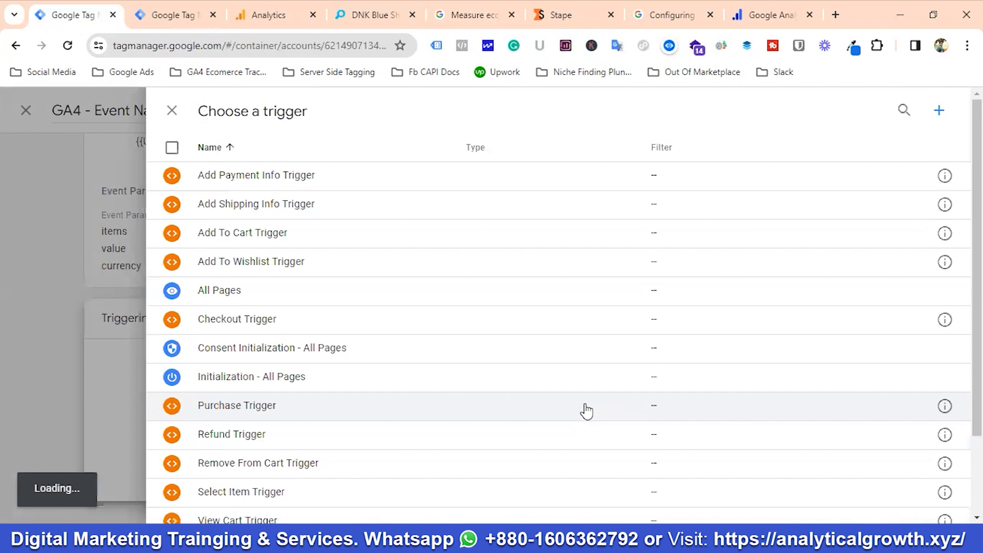
left_click(237, 235)
left_click(906, 109)
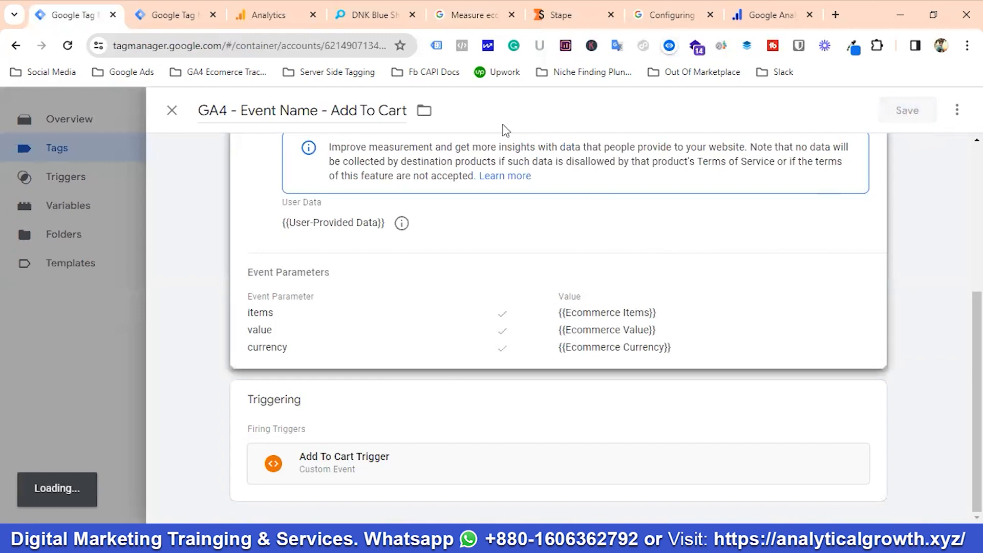
Step: Find the add_to_wishlist tag configuration in the Google Analytics ecommerce documentation
left_click(471, 15)
scroll(489, 279, "down", 8)
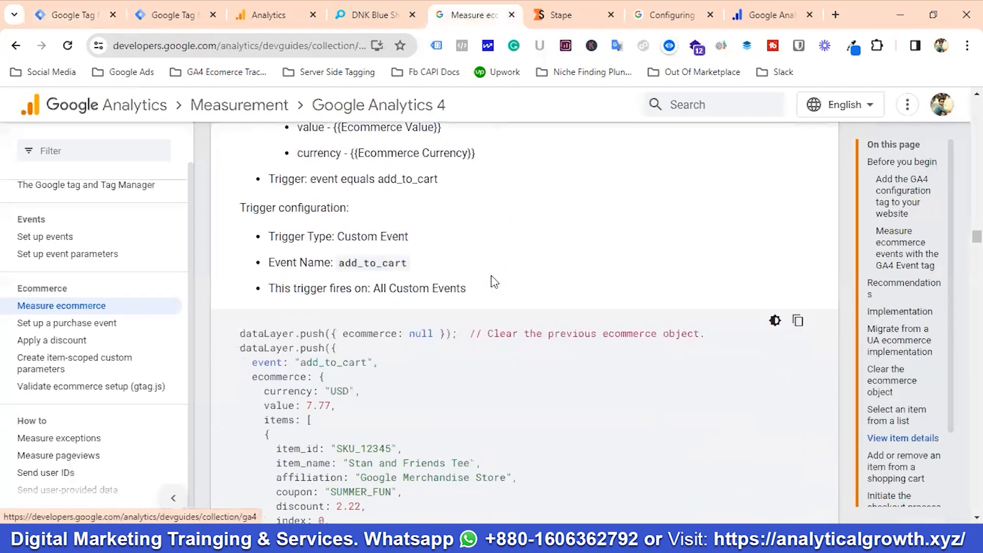
scroll(500, 281, "down", 8)
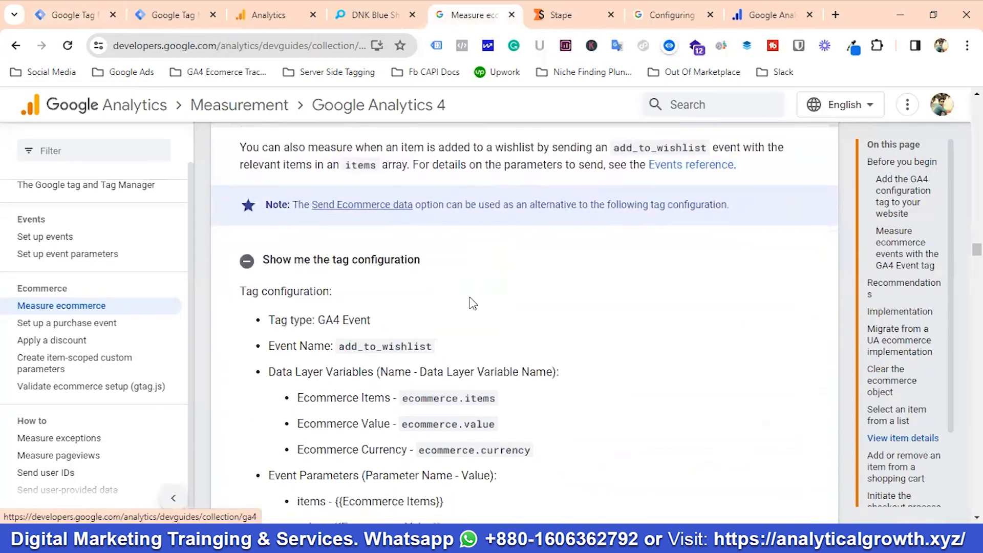
scroll(477, 287, "down", 2)
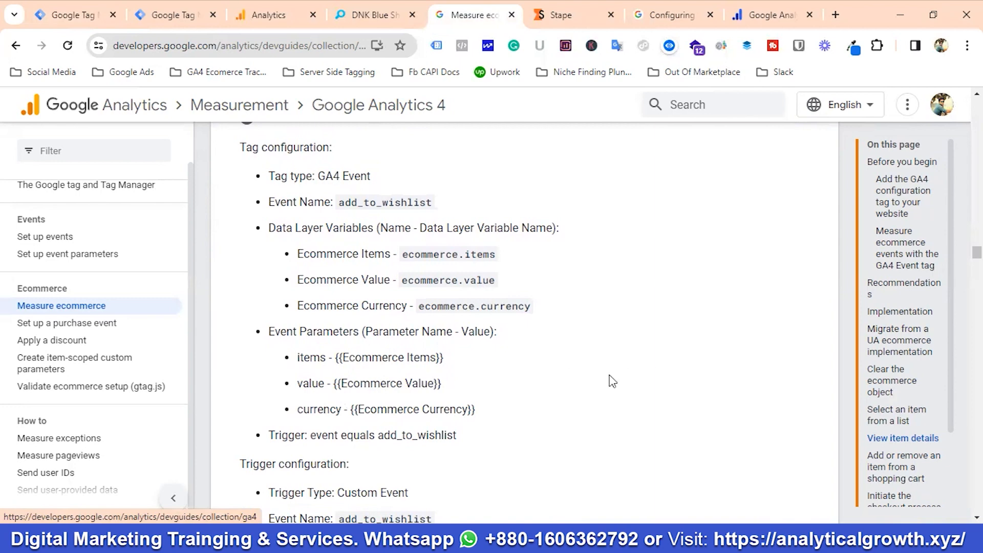
Step: Switch back to Tag Manager and make a copy of the GA4 - Event Name - Add To Cart tag
left_click(78, 14)
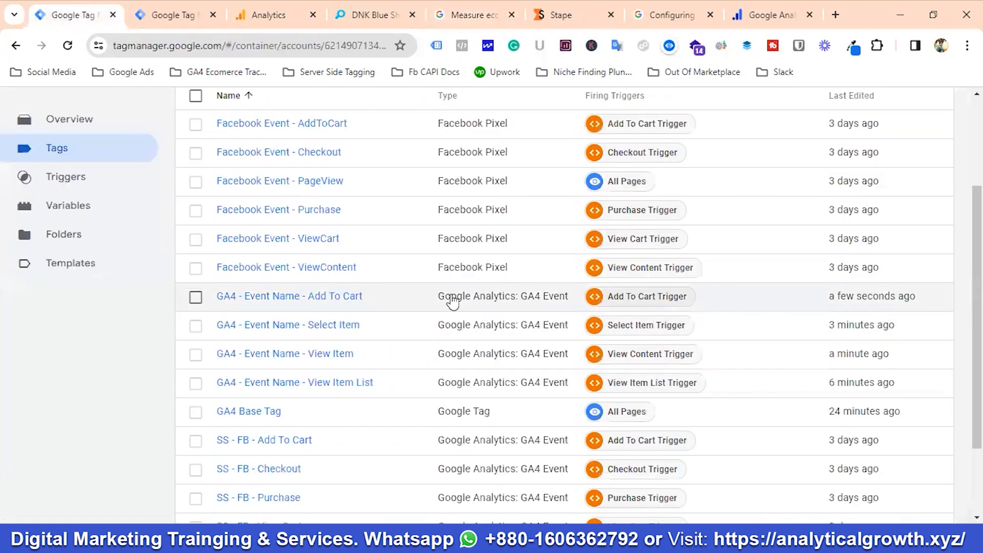
left_click(302, 300)
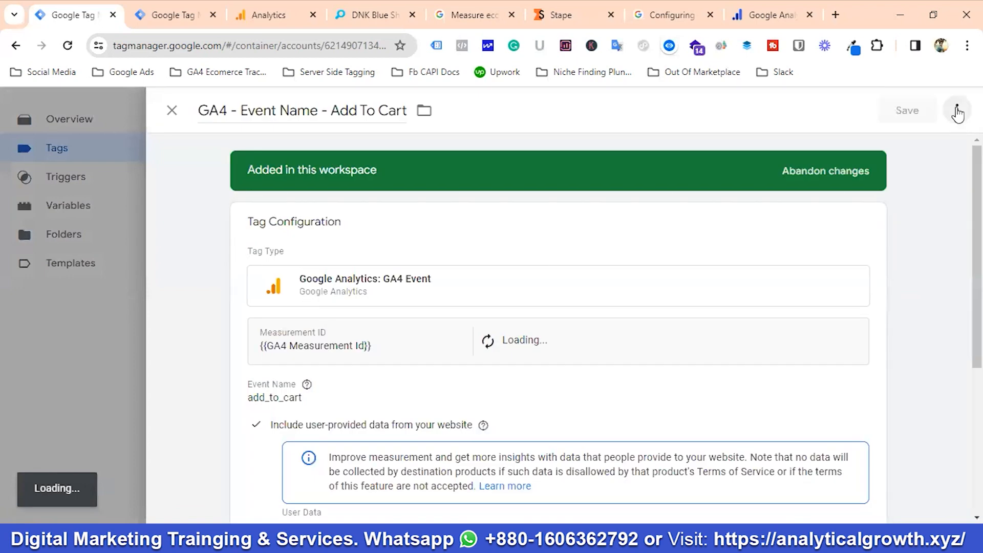
left_click(957, 112)
left_click(909, 145)
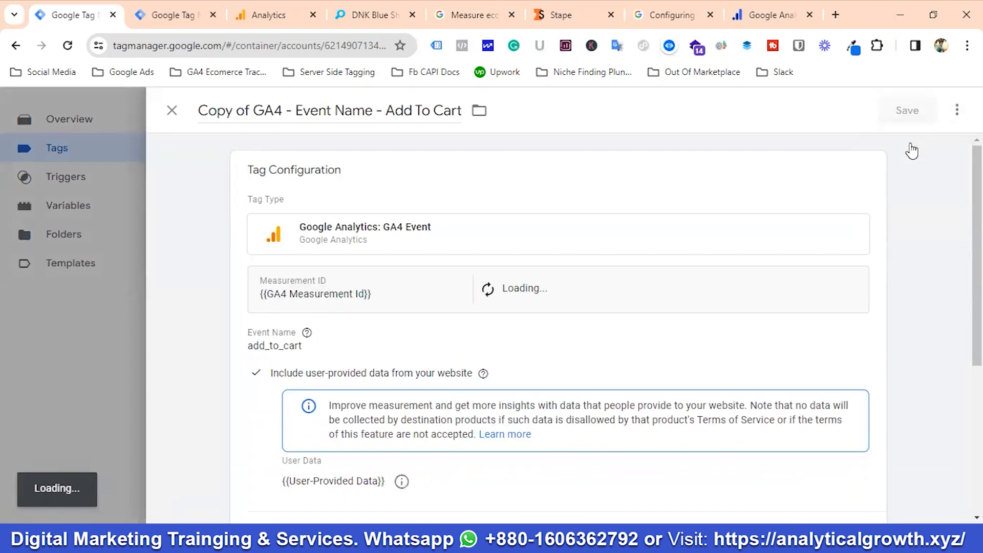
Step: Rename the copied tag as GA4 - Event Name - Add To Wishlist
left_click(253, 110)
key("BackSpace")
key("BackSpace")
key("BackSpace")
key("BackSpace")
key("BackSpace")
key("BackSpace")
key("BackSpace")
key("BackSpace")
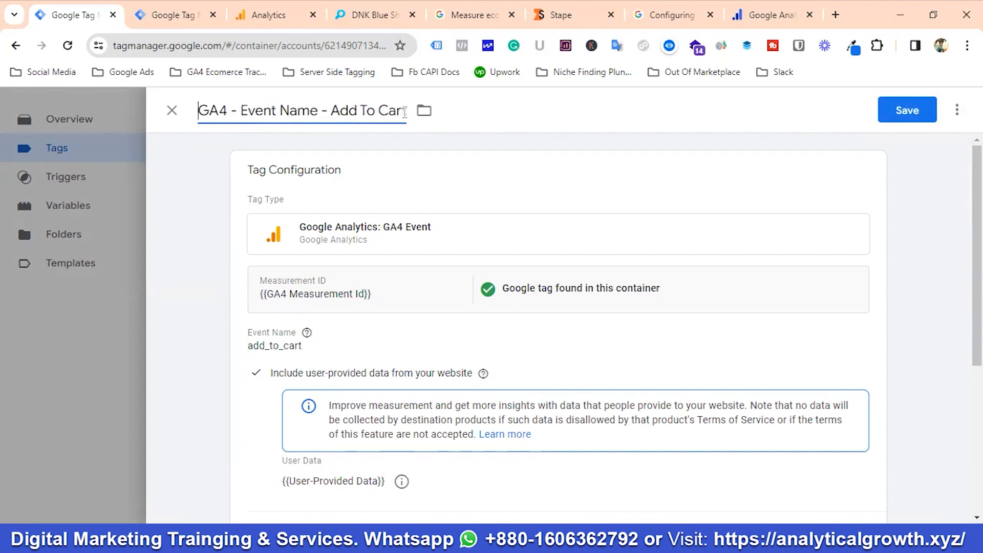
key("BackSpace")
key("BackSpace")
key("BackSpace")
key("BackSpace")
type("Wishlist")
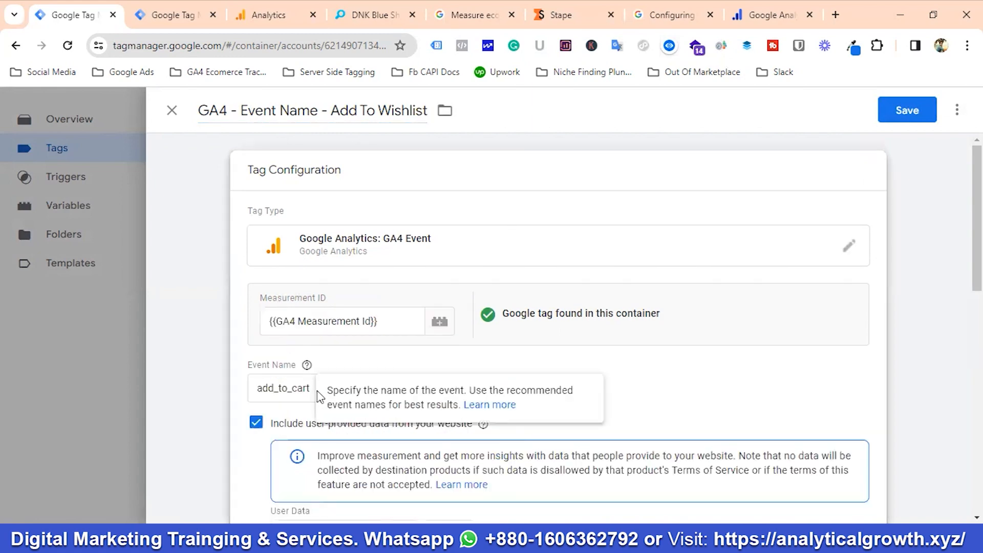
Step: Replace the Add To Wishlist tag's event name with add_to_wishlist copied from the documentation
left_click(315, 388)
left_click(458, 6)
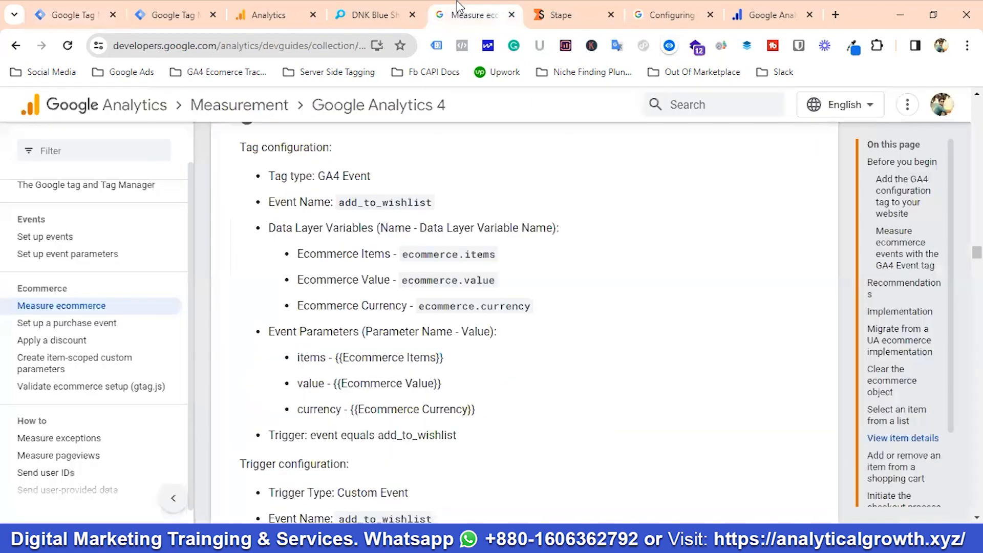
double_click(377, 202)
right_click(378, 203)
left_click(423, 219)
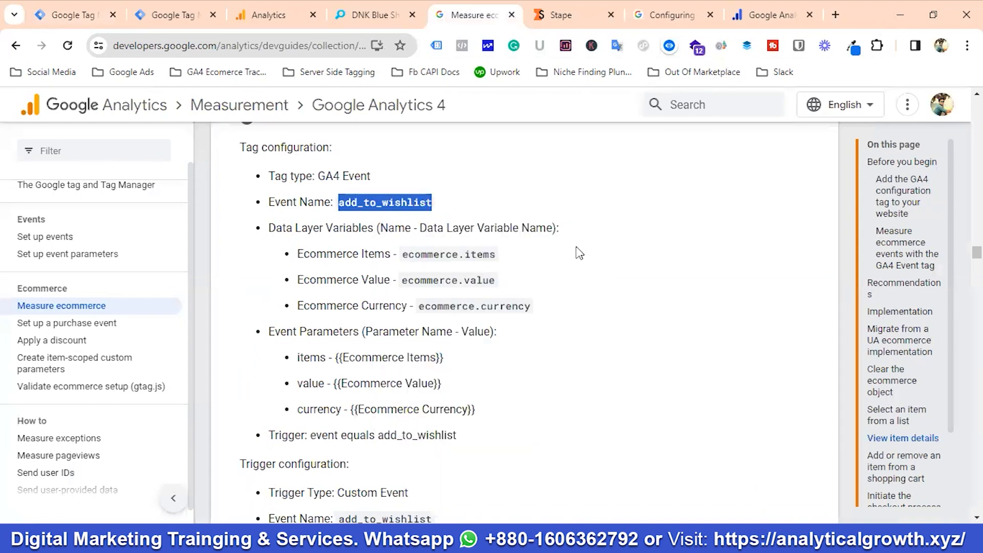
left_click(69, 16)
left_click(324, 388)
key("ctrl+a")
key("ctrl+v")
left_click(501, 395)
Step: Replace the Add To Wishlist tag's Add To Cart Trigger with Add To Wishlist Trigger and save the tag
scroll(501, 369, "down", 7)
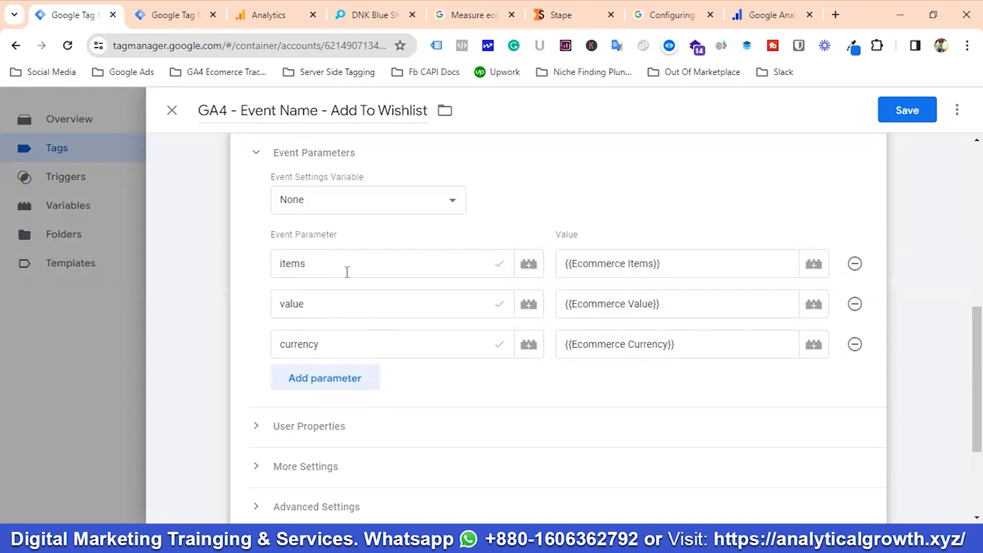
scroll(366, 272, "down", 3)
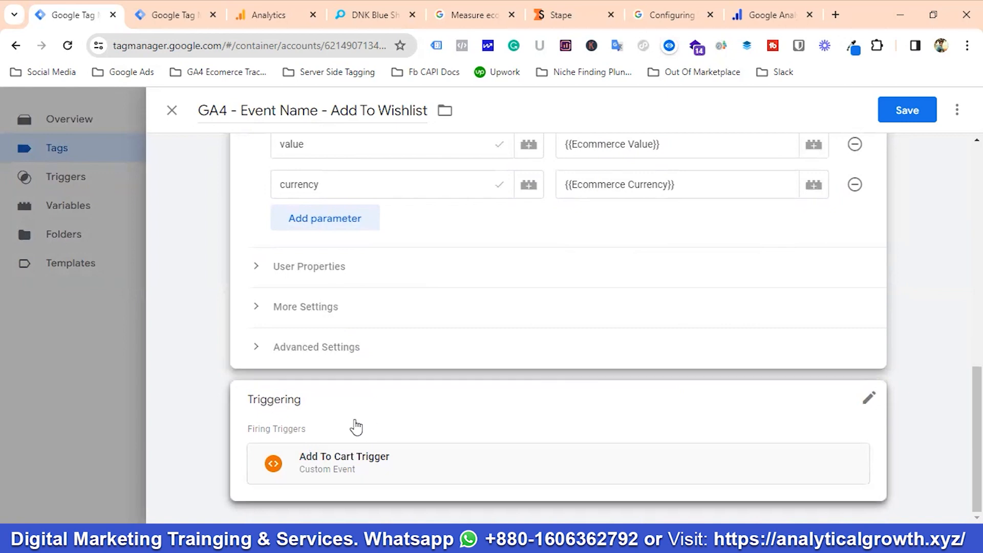
left_click(869, 397)
left_click(847, 429)
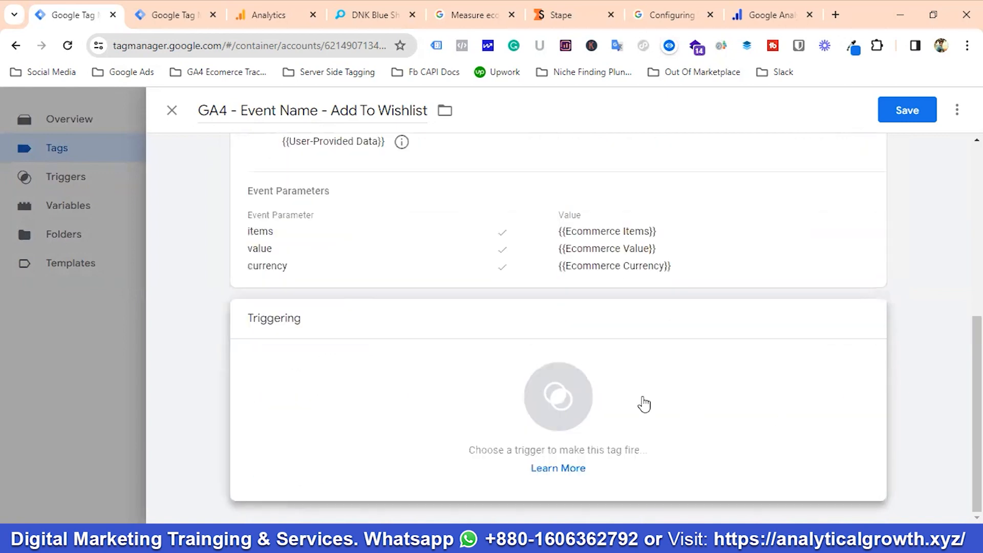
left_click(593, 397)
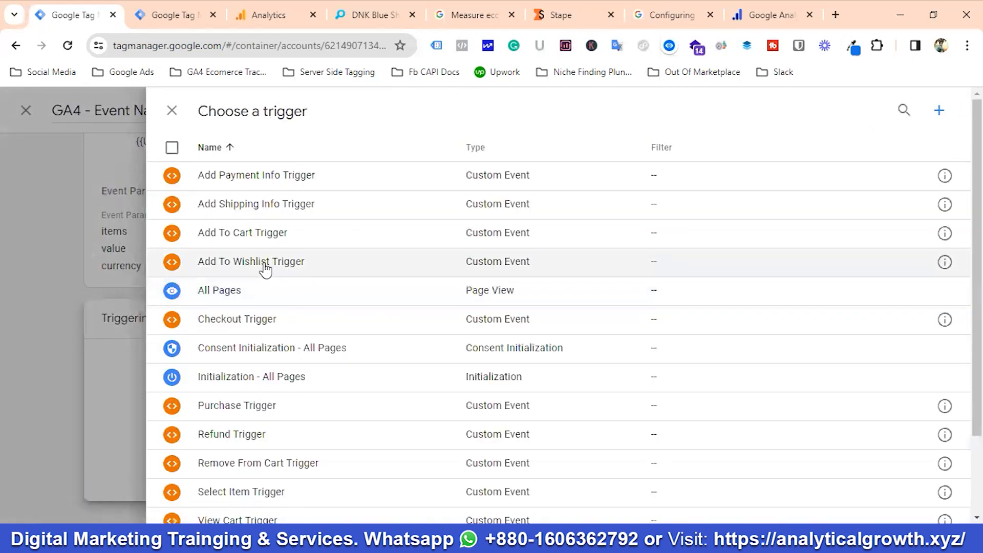
left_click(263, 262)
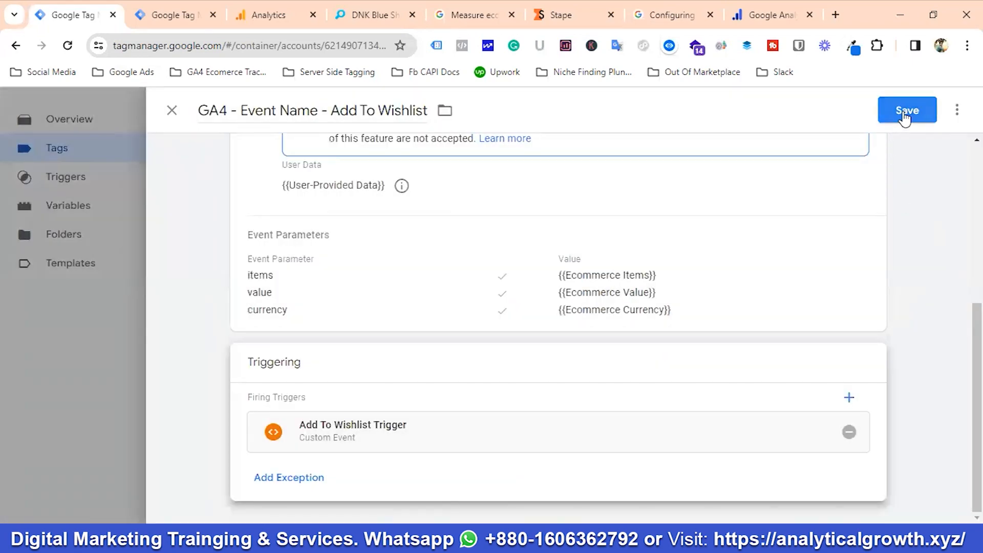
left_click(905, 114)
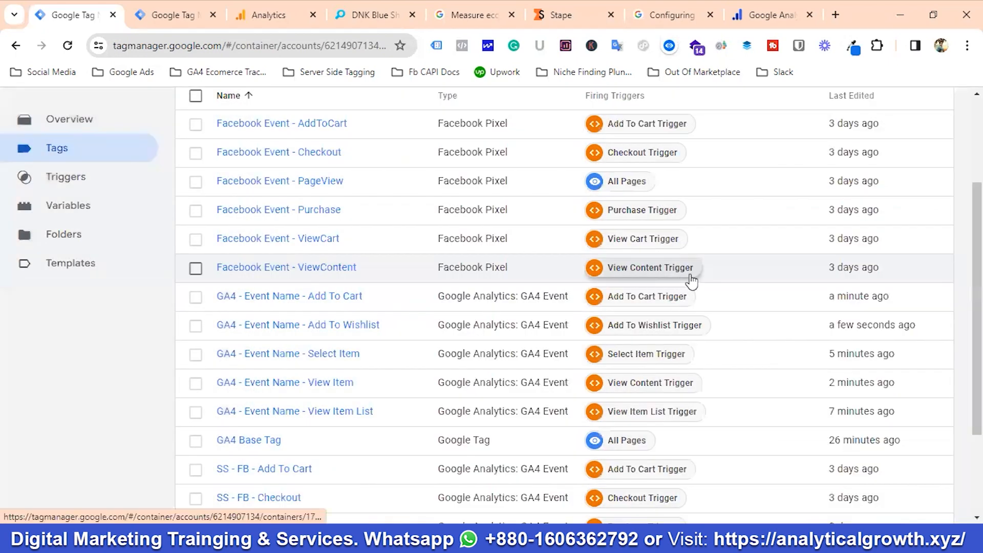
Step: Find the view_cart tag configuration in the documentation and review its event parameters and trigger settings
scroll(692, 280, "down", 1)
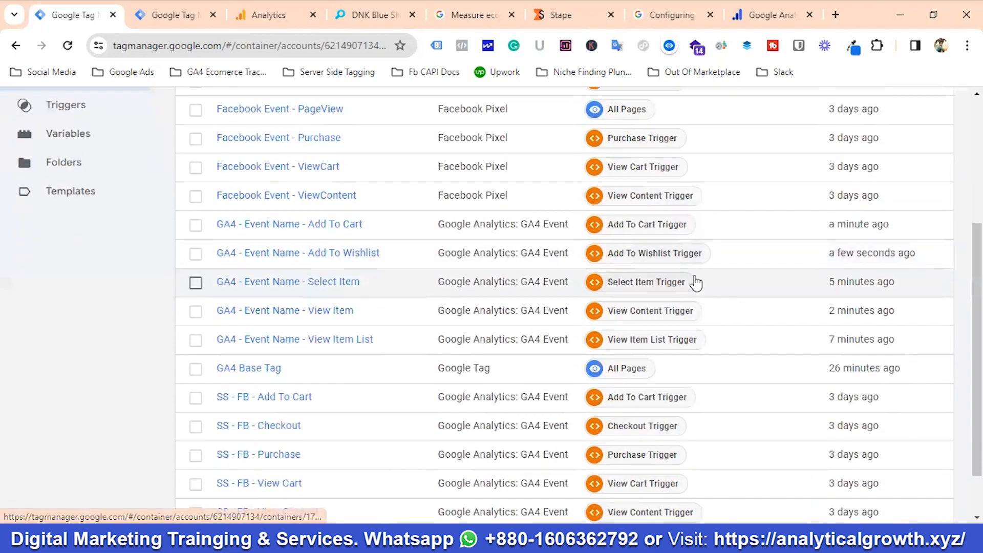
left_click(472, 11)
scroll(440, 271, "down", 10)
scroll(459, 279, "down", 7)
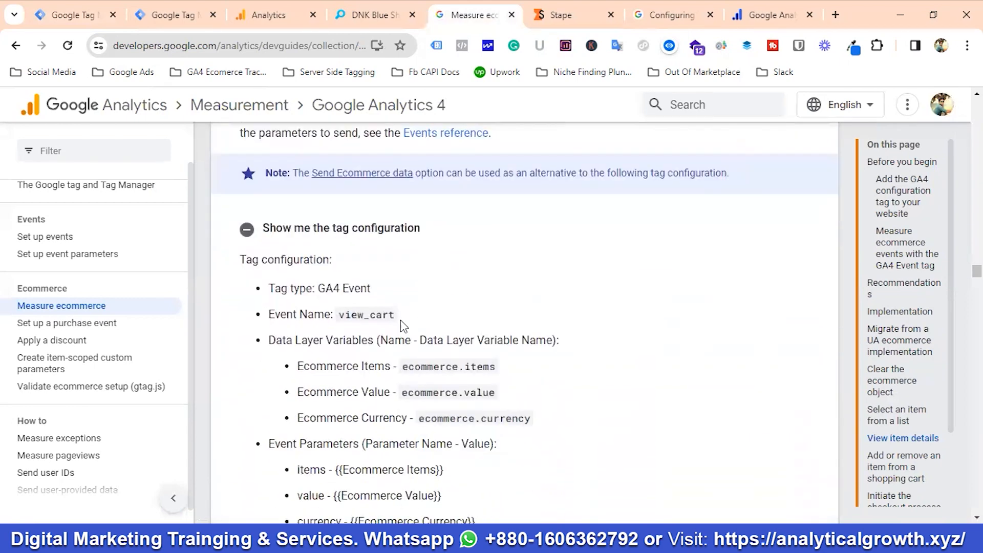
left_click(65, 16)
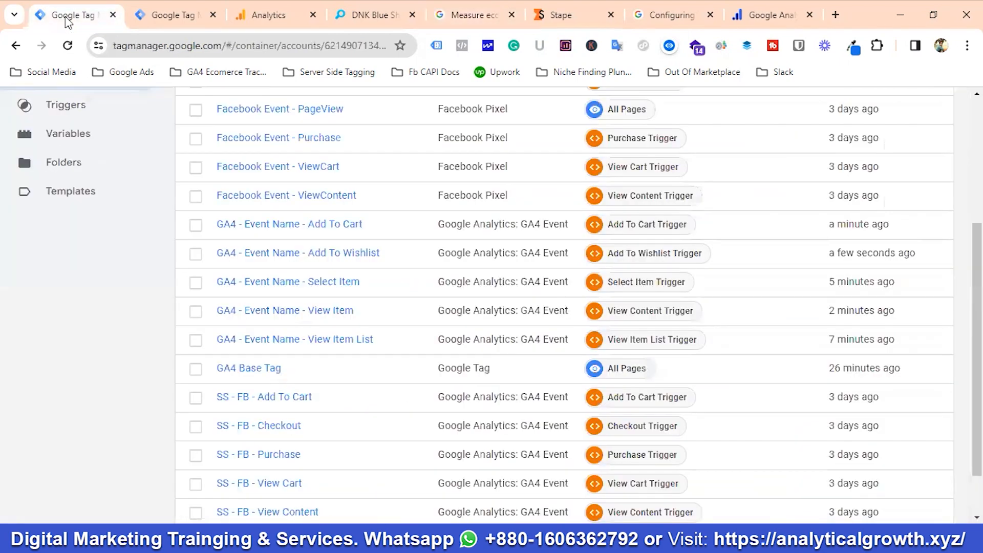
left_click(481, 14)
scroll(440, 355, "down", 1)
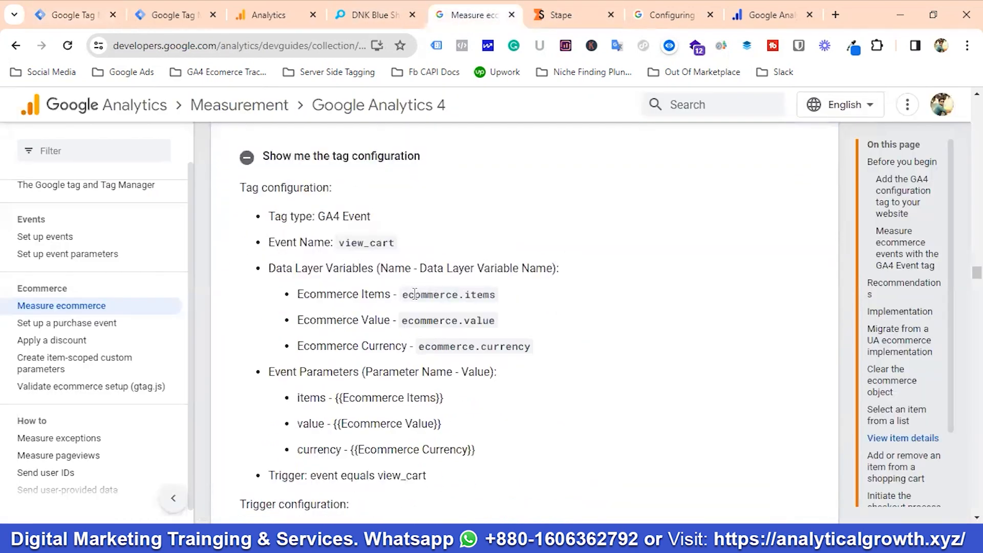
scroll(295, 329, "down", 1)
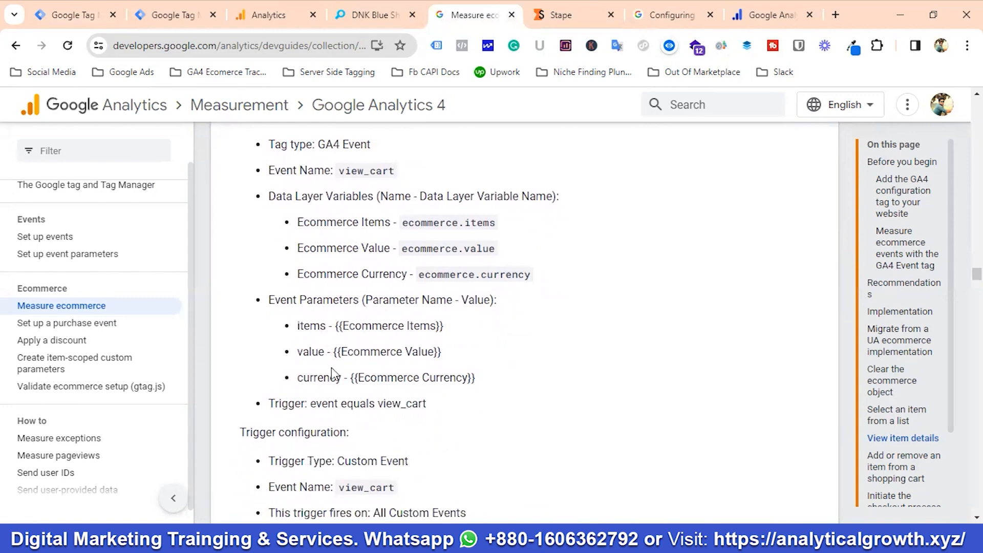
scroll(403, 365, "down", 1)
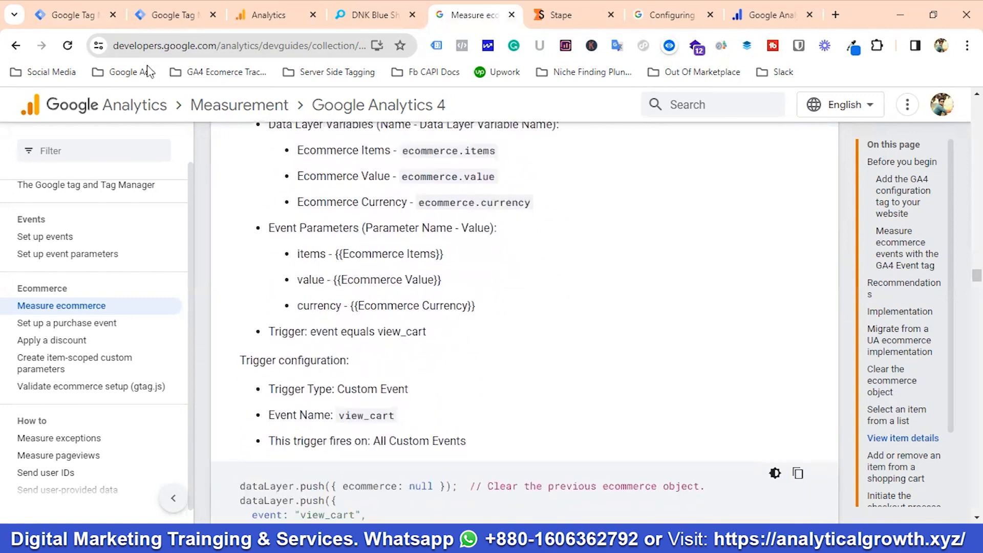
Step: Return to Tag Manager and make a copy of the GA4 - Event Name - Add To Wishlist tag
left_click(75, 15)
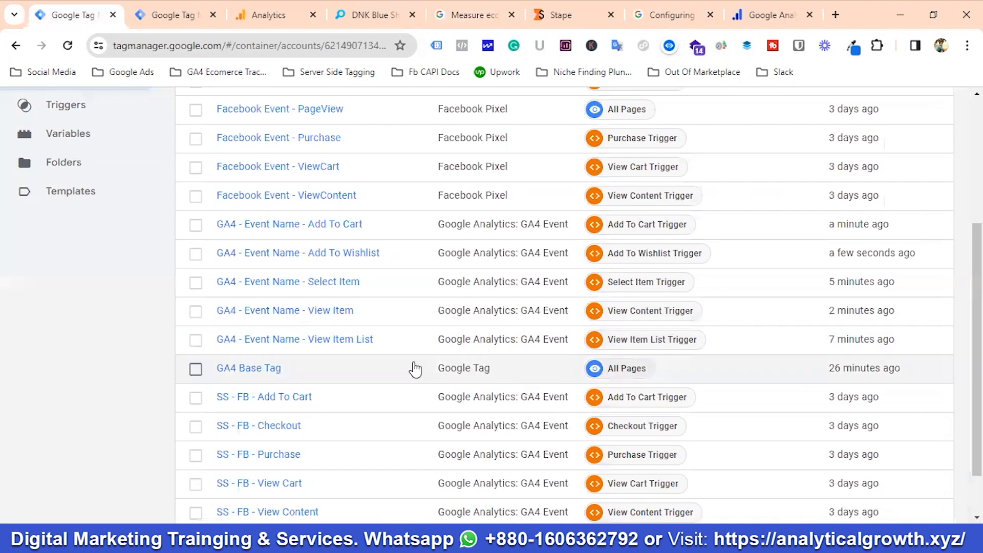
left_click(340, 254)
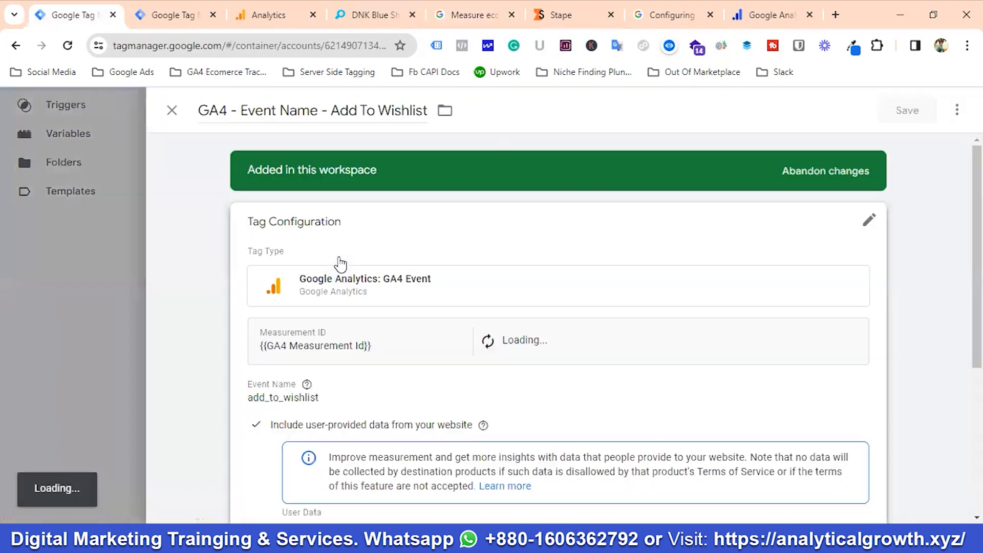
left_click(957, 110)
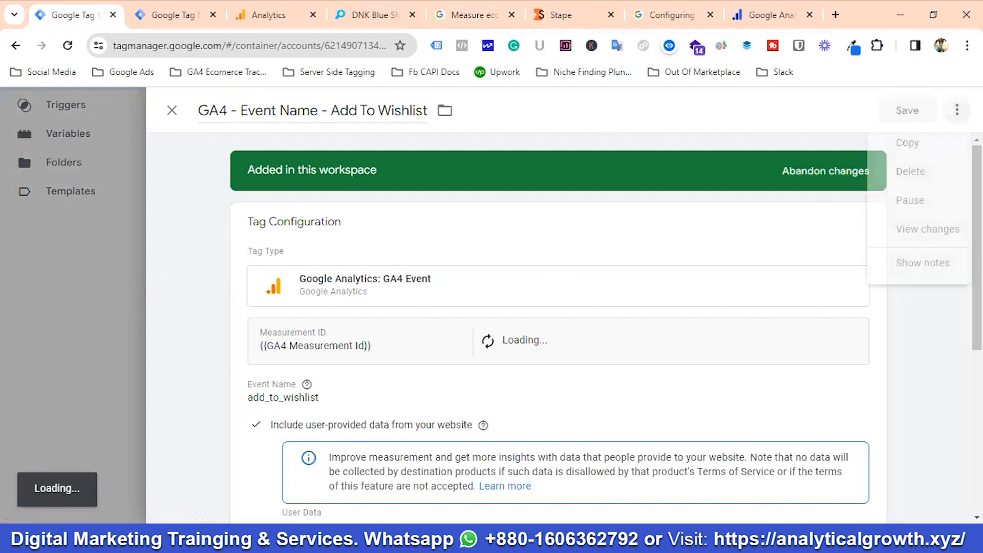
left_click(912, 144)
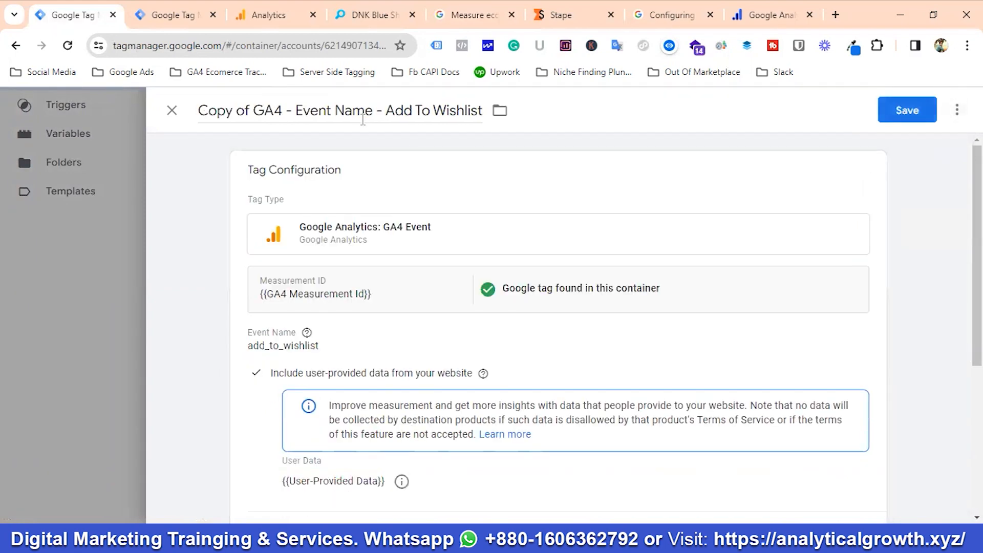
Step: Rename the copied tag as GA4 - Event Name - View Cart
left_click(254, 114)
key("BackSpace")
key("BackSpace")
key("BackSpace")
key("BackSpace")
key("BackSpace")
key("BackSpace")
key("BackSpace")
key("BackSpace")
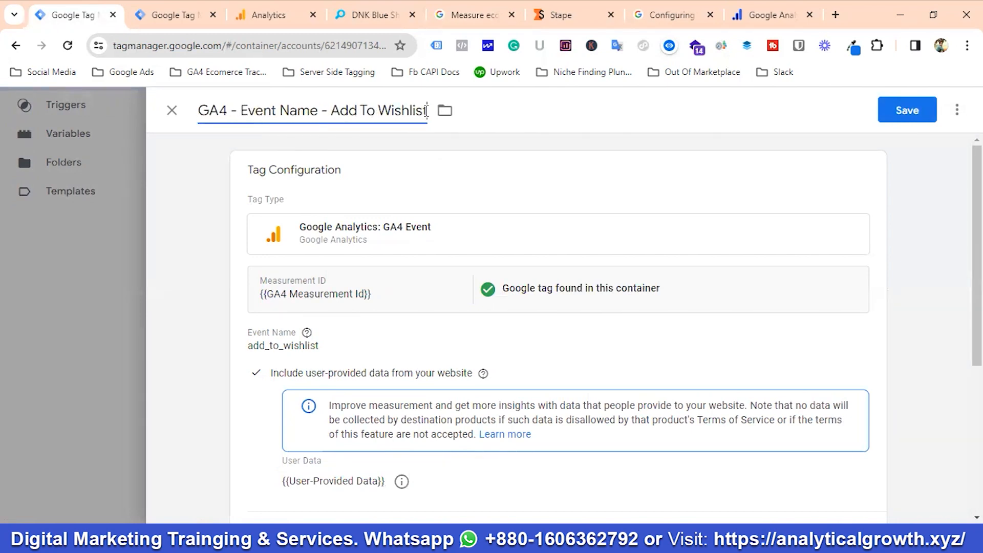
left_click(427, 112)
key("BackSpace")
key("BackSpace")
key("BackSpace")
key("BackSpace")
key("BackSpace")
key("BackSpace")
key("BackSpace")
key("BackSpace")
key("BackSpace")
key("BackSpace")
key("BackSpace")
key("BackSpace")
key("BackSpace")
key("BackSpace")
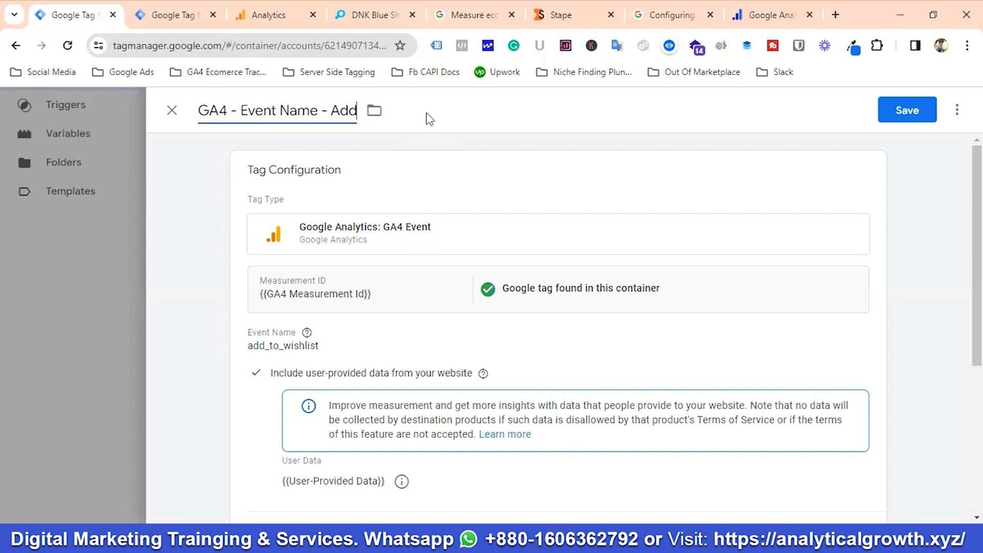
key("BackSpace")
type("View Cart")
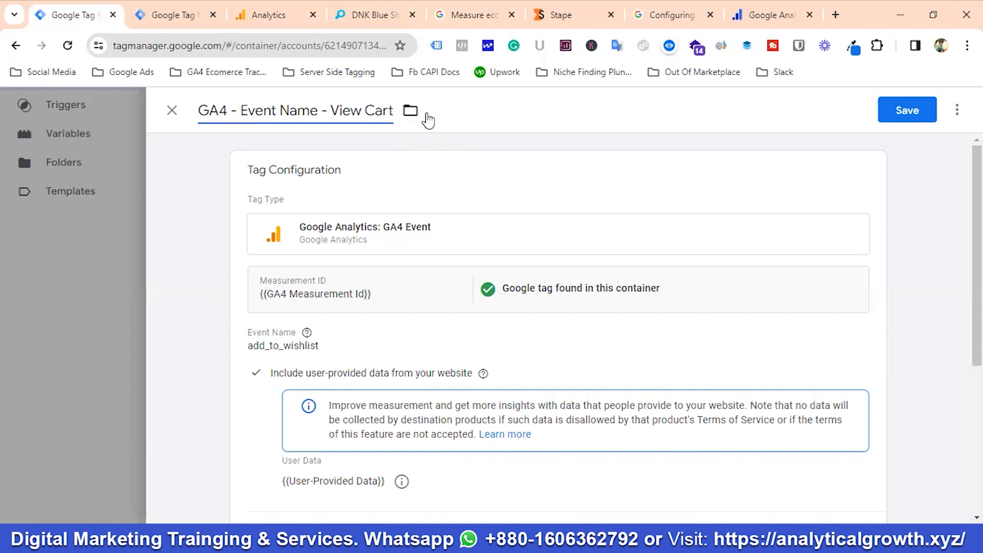
Step: Replace the View Cart tag's event name with view_cart, copied from the ecommerce measurement documentation
left_click(381, 353)
left_click(346, 388)
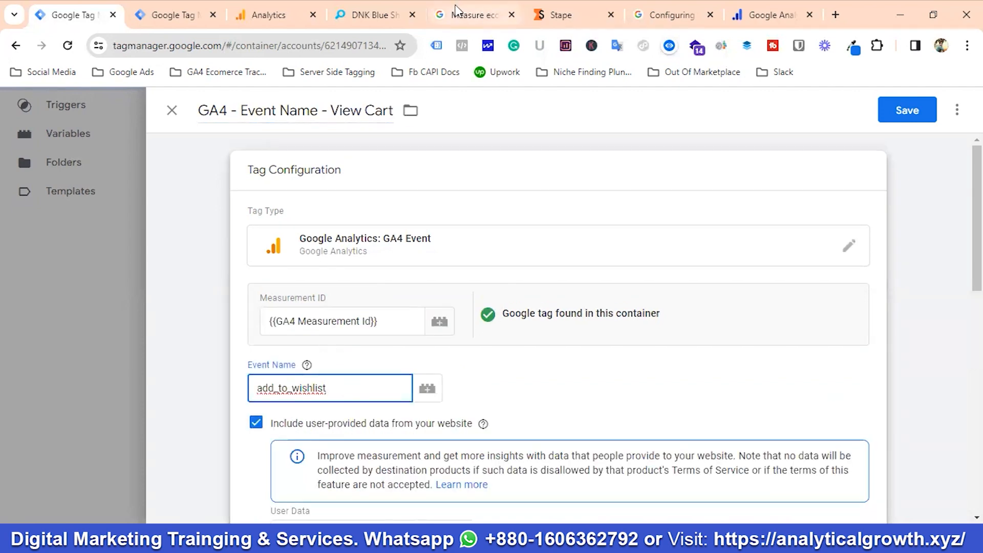
left_click(453, 14)
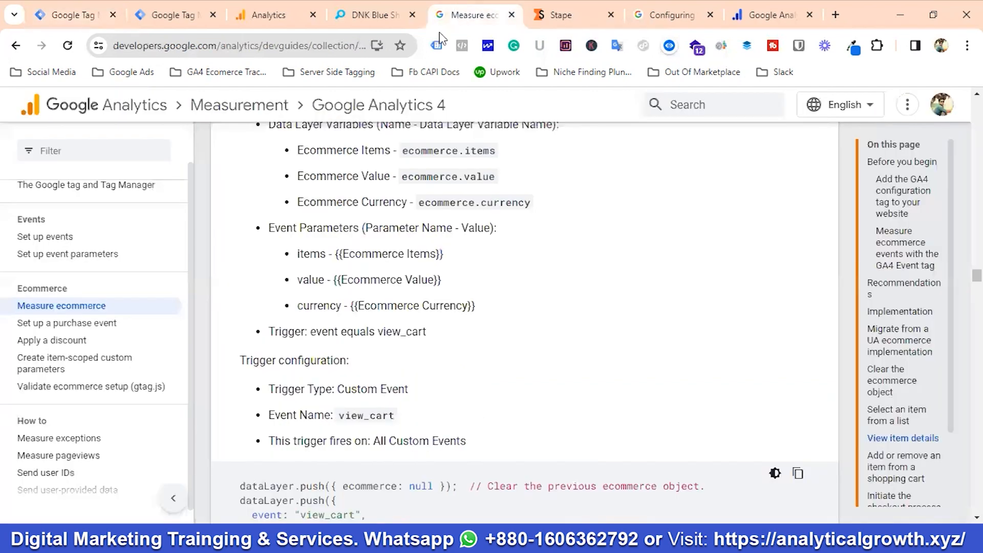
double_click(356, 415)
right_click(356, 415)
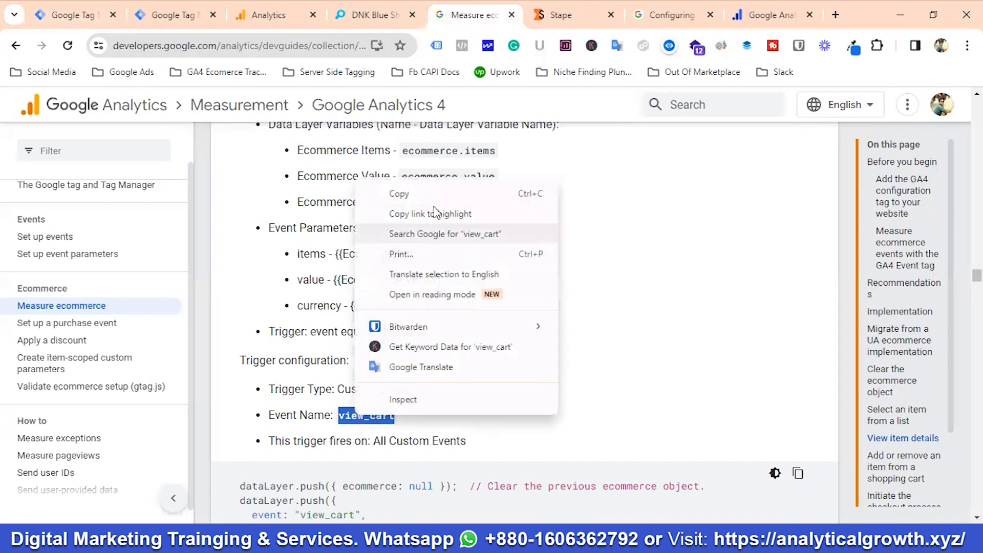
left_click(397, 194)
double_click(356, 416)
right_click(357, 416)
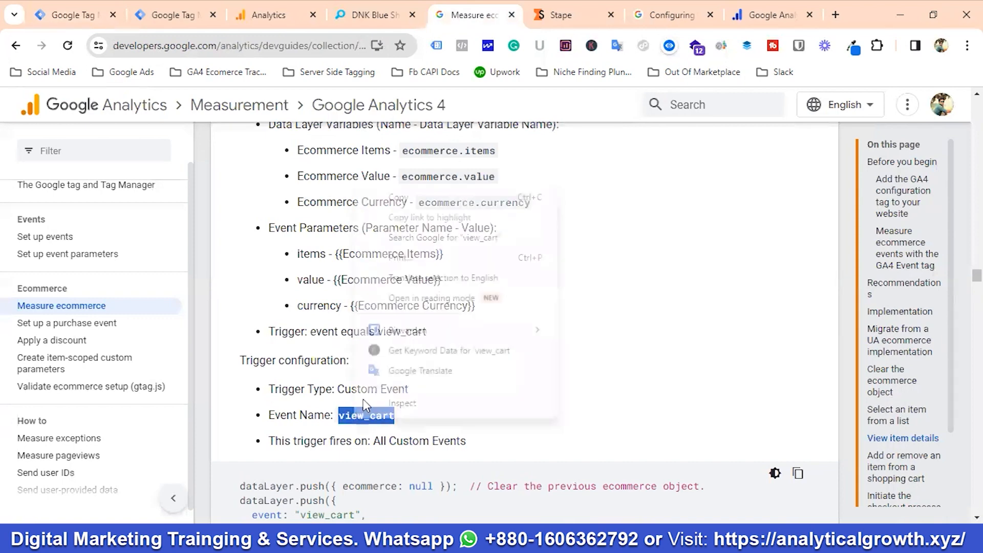
left_click(397, 195)
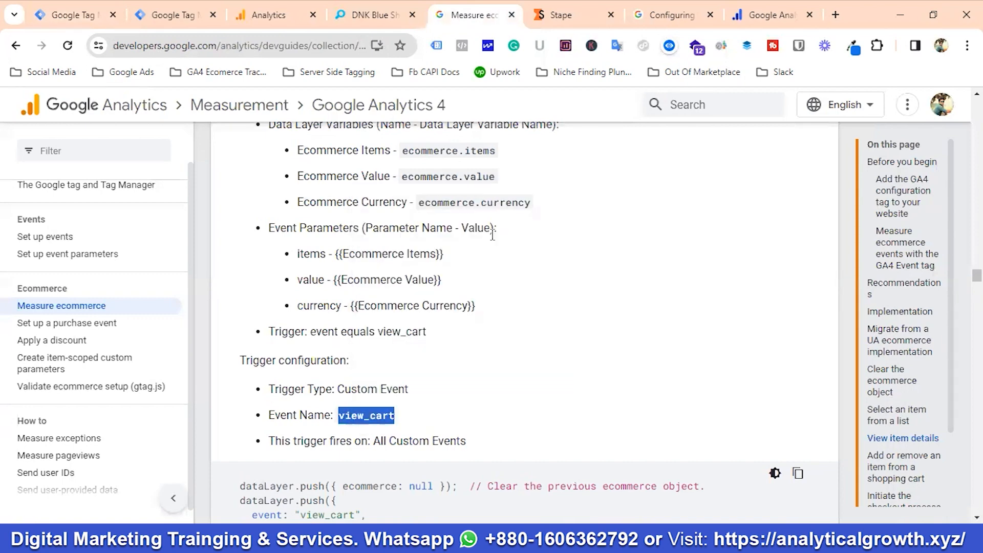
left_click(84, 17)
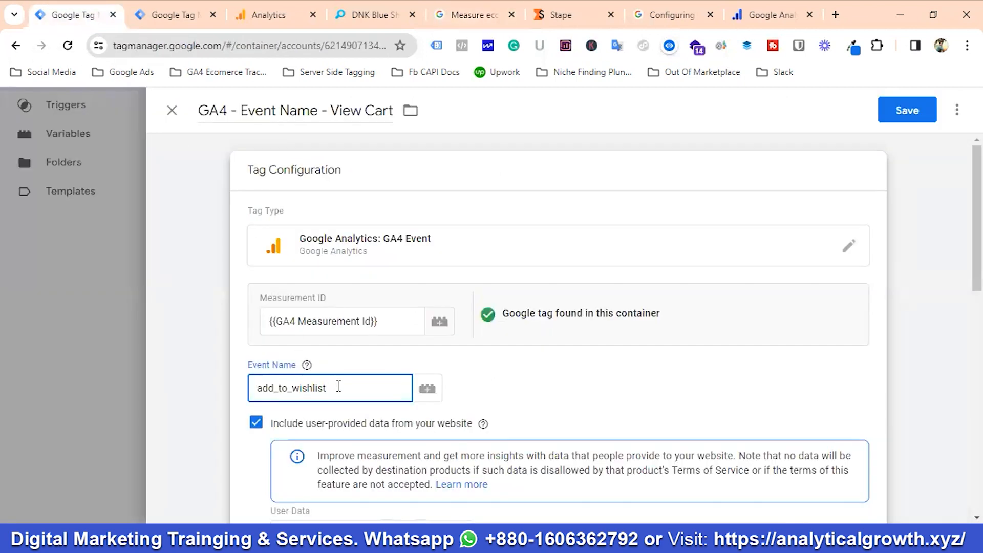
double_click(339, 386)
key("ctrl+v")
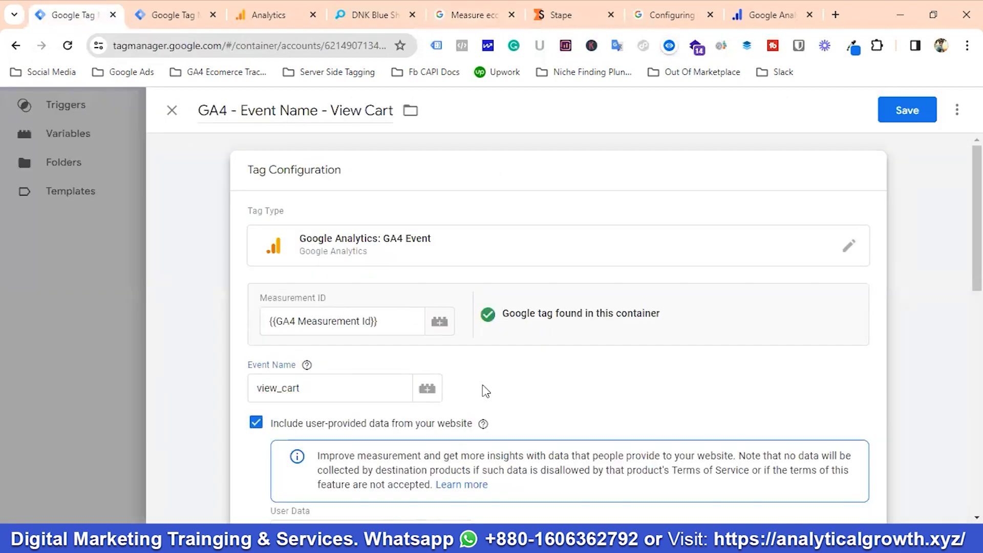
Step: Replace the View Cart tag's Add To Wishlist Trigger with View Cart Trigger and save the tag
scroll(484, 389, "down", 5)
scroll(490, 310, "down", 3)
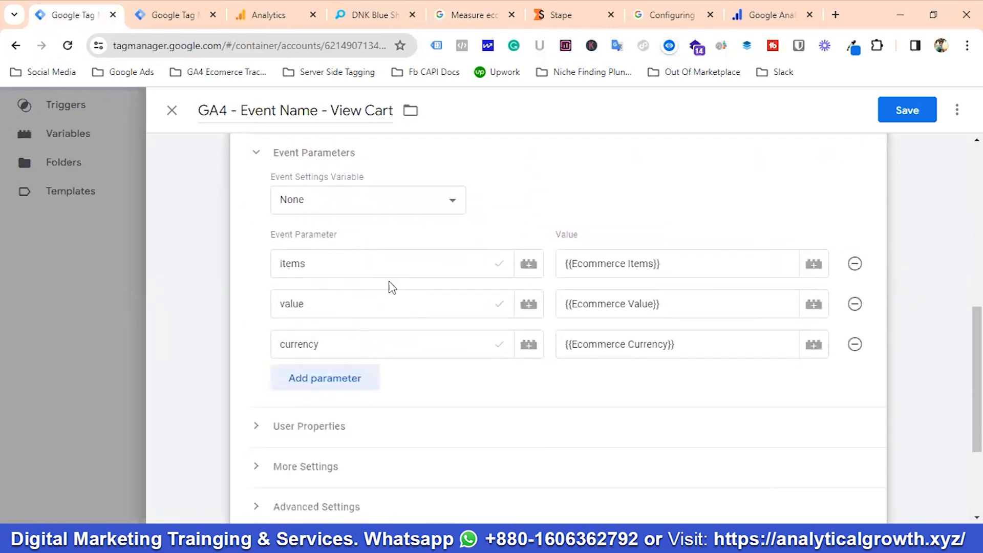
scroll(392, 287, "down", 3)
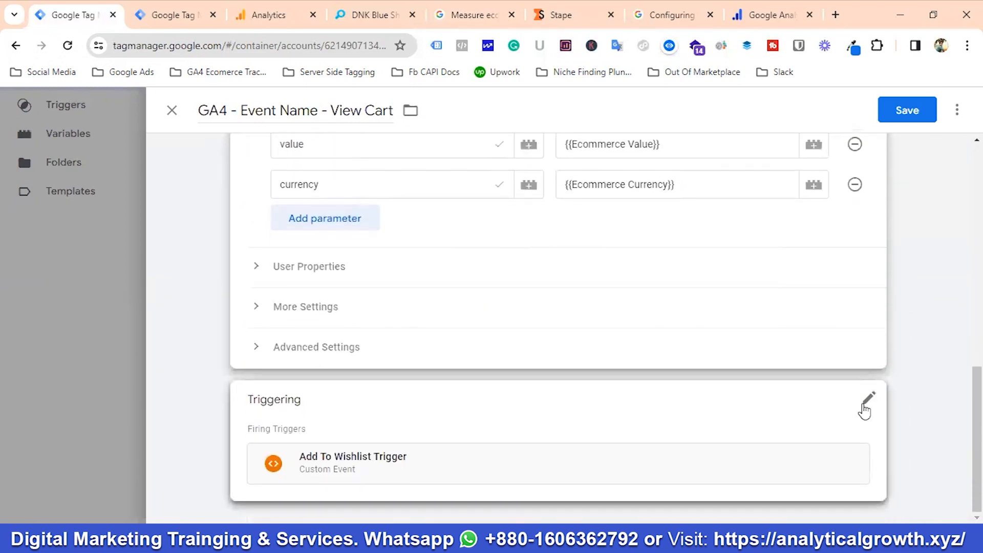
left_click(865, 409)
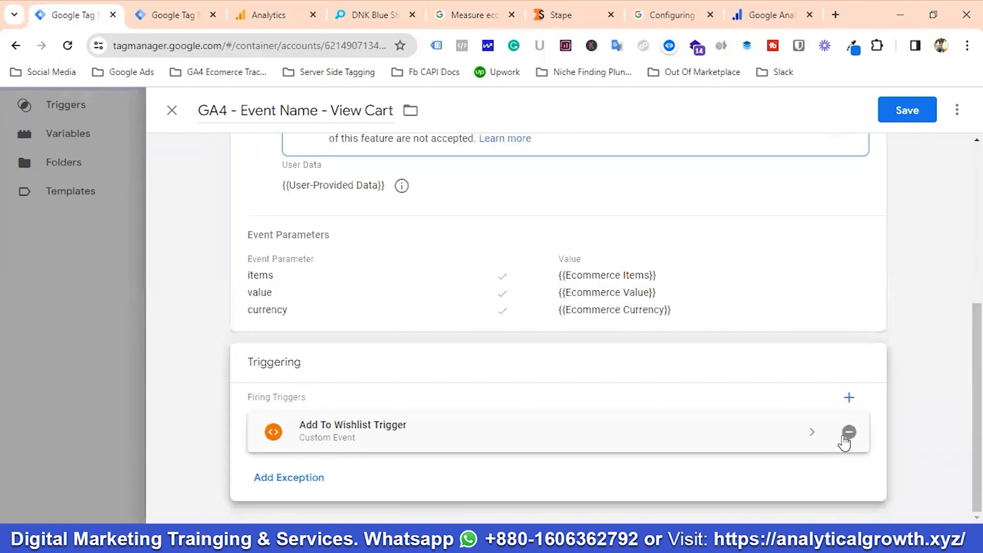
left_click(849, 433)
left_click(543, 397)
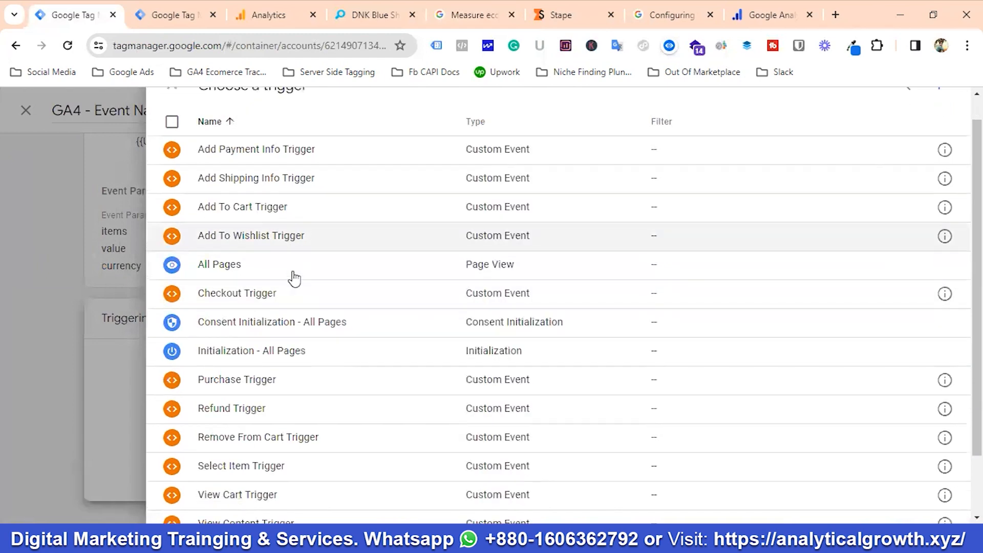
scroll(297, 277, "down", 2)
left_click(261, 425)
key("Escape")
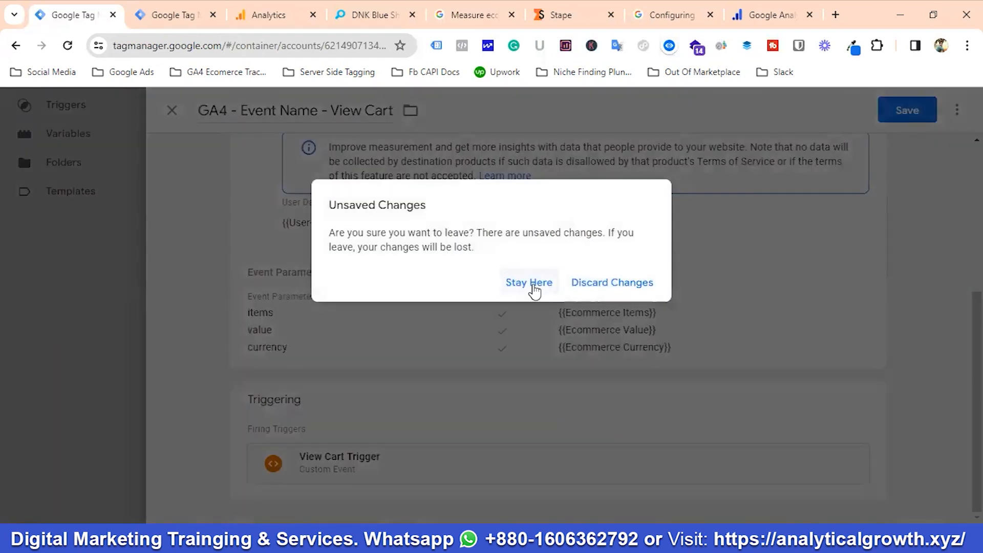
left_click(533, 284)
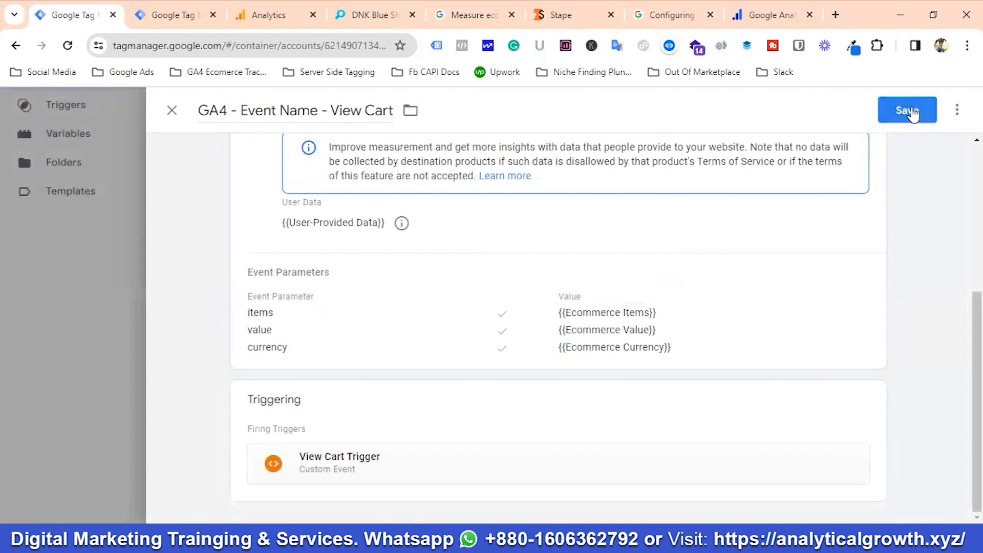
left_click(907, 110)
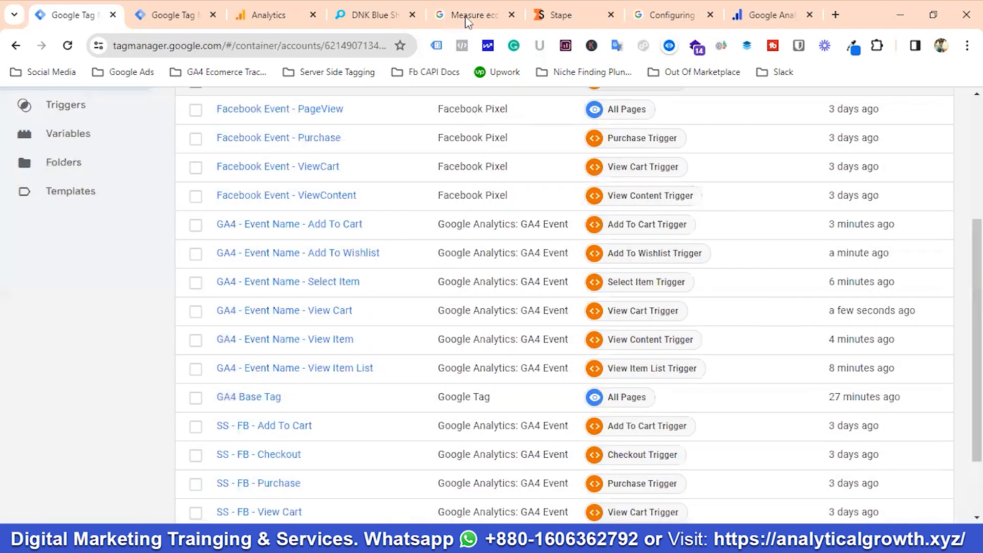
Step: Find and review the remove_from_cart tag configuration in the documentation, and return to Tag Manager
left_click(467, 20)
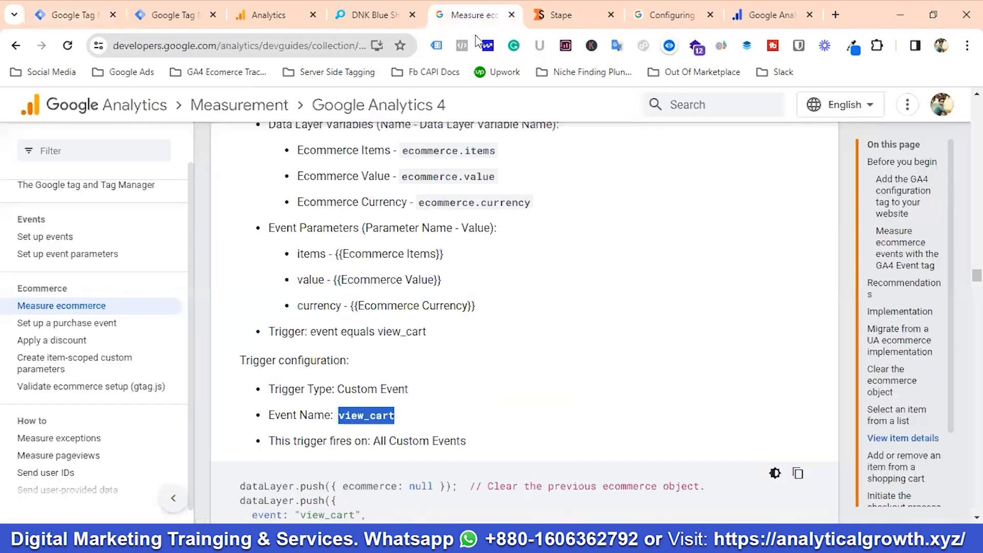
scroll(529, 394, "down", 12)
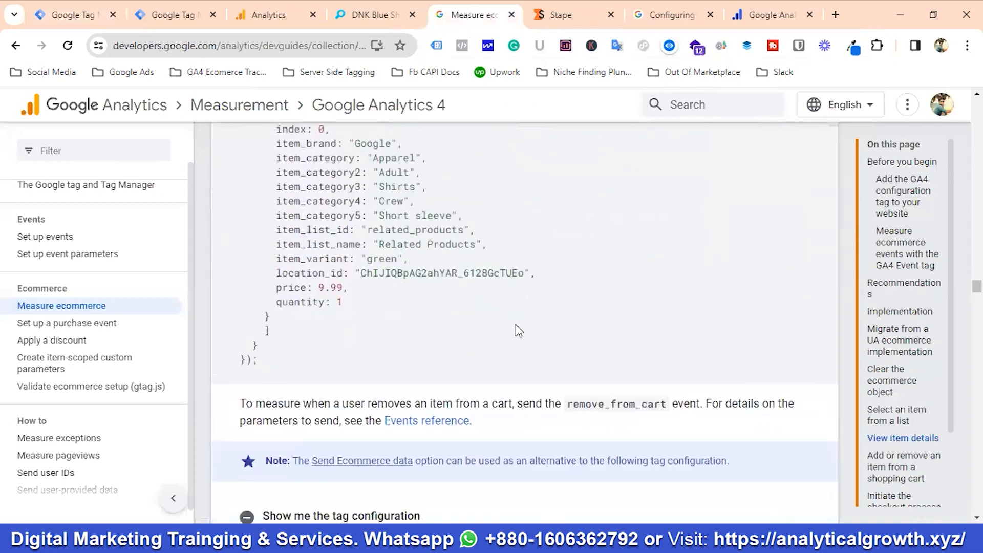
scroll(518, 329, "down", 2)
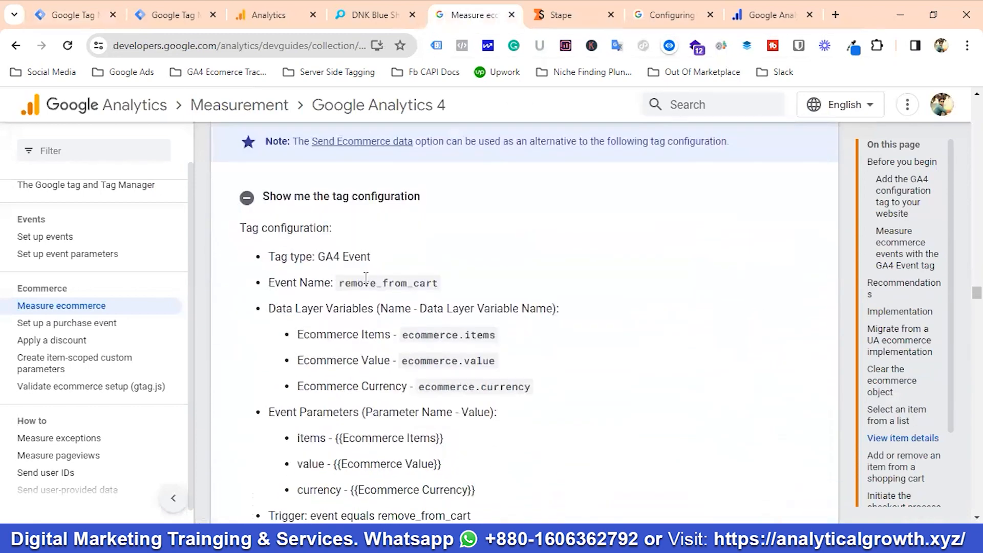
scroll(450, 293, "down", 3)
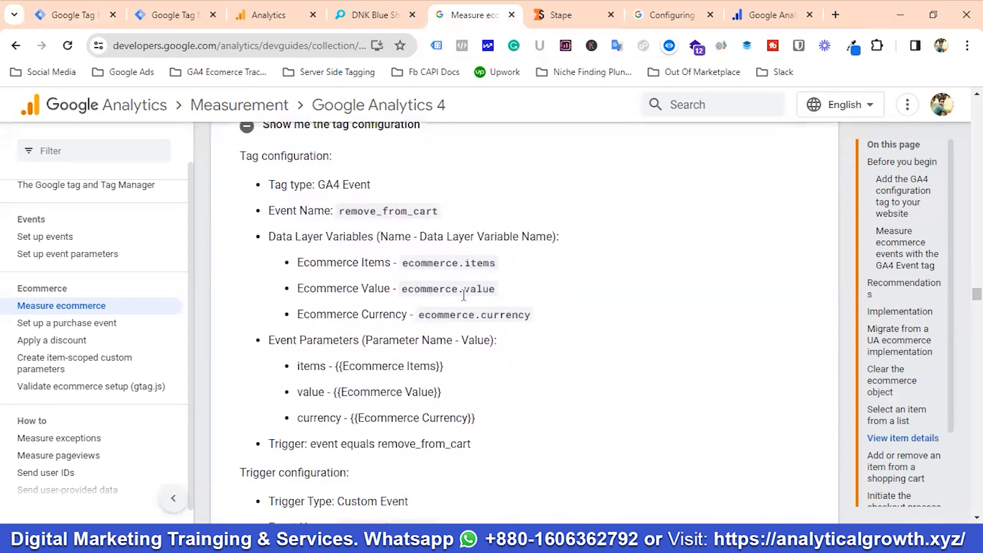
scroll(357, 332, "up", 2)
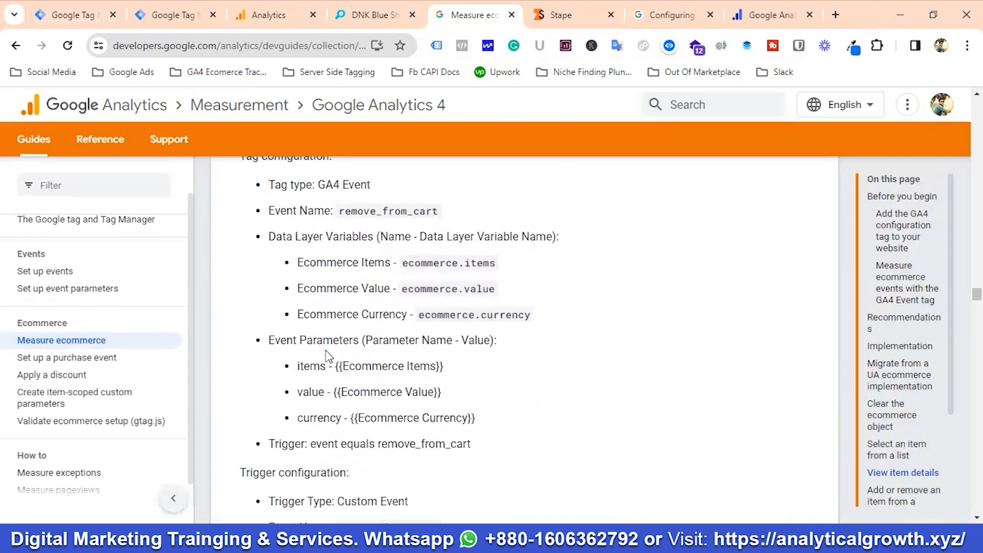
left_click(69, 15)
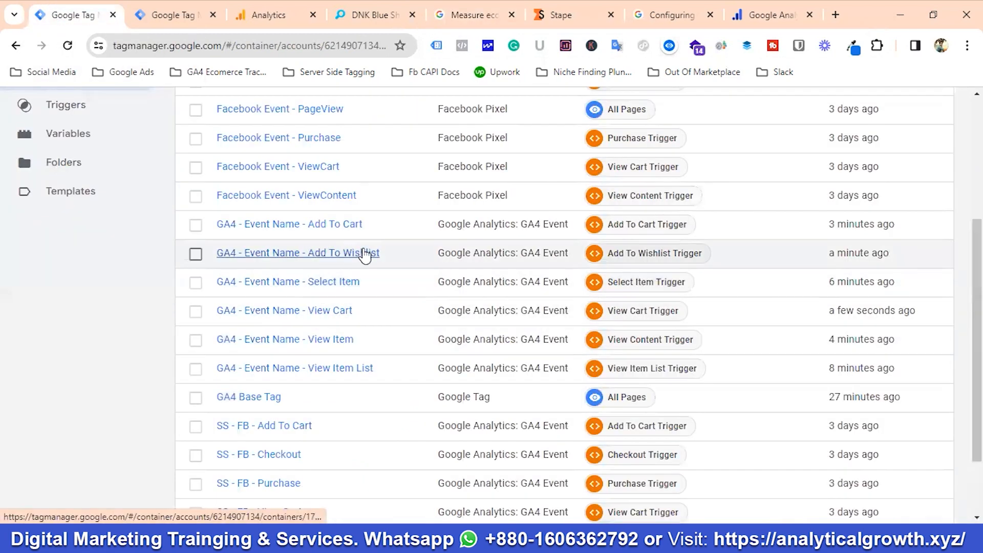
left_click(297, 173)
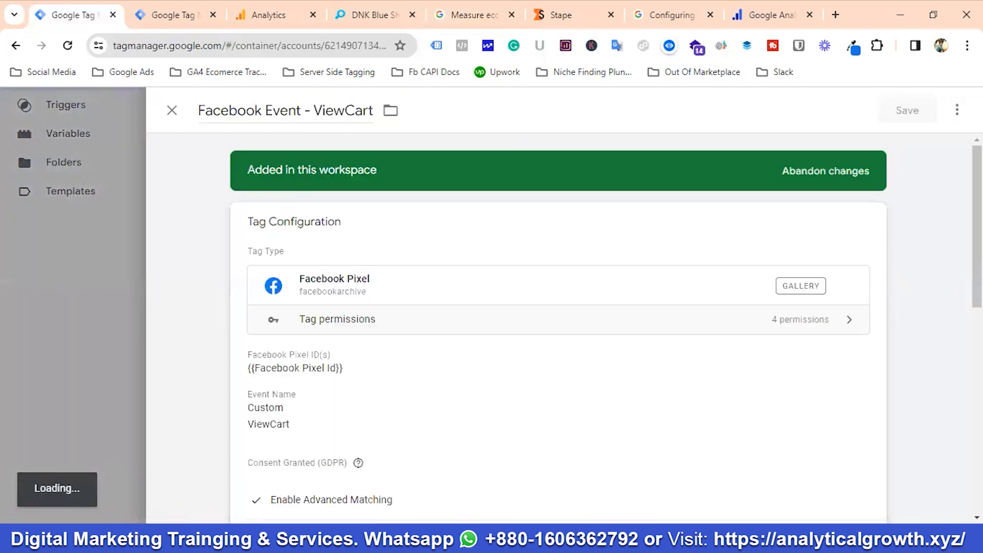
left_click(956, 109)
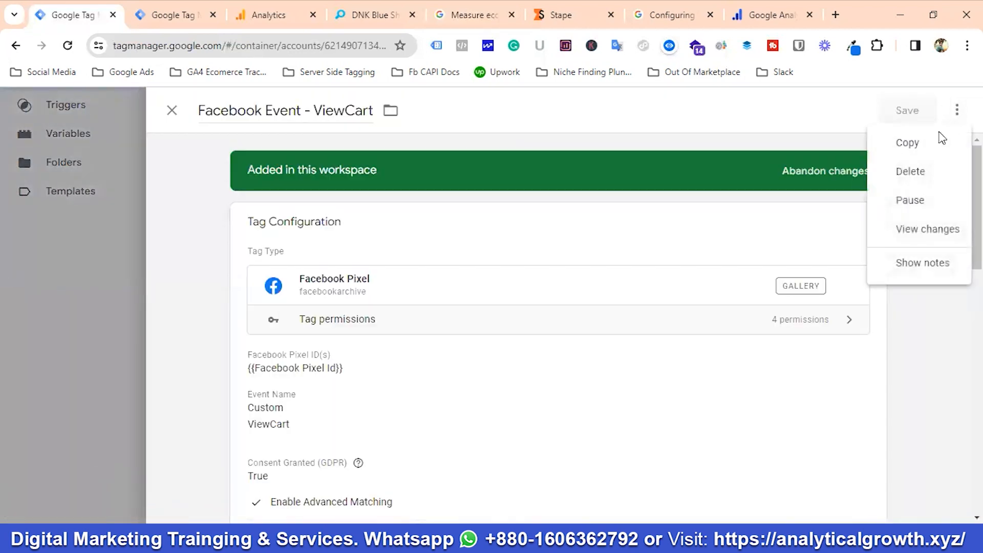
left_click(916, 146)
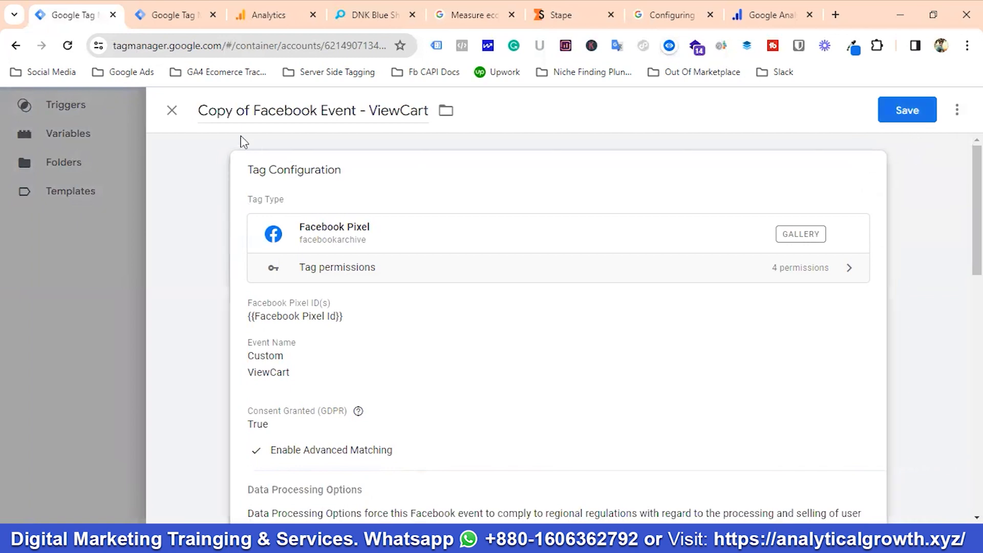
left_click(172, 111)
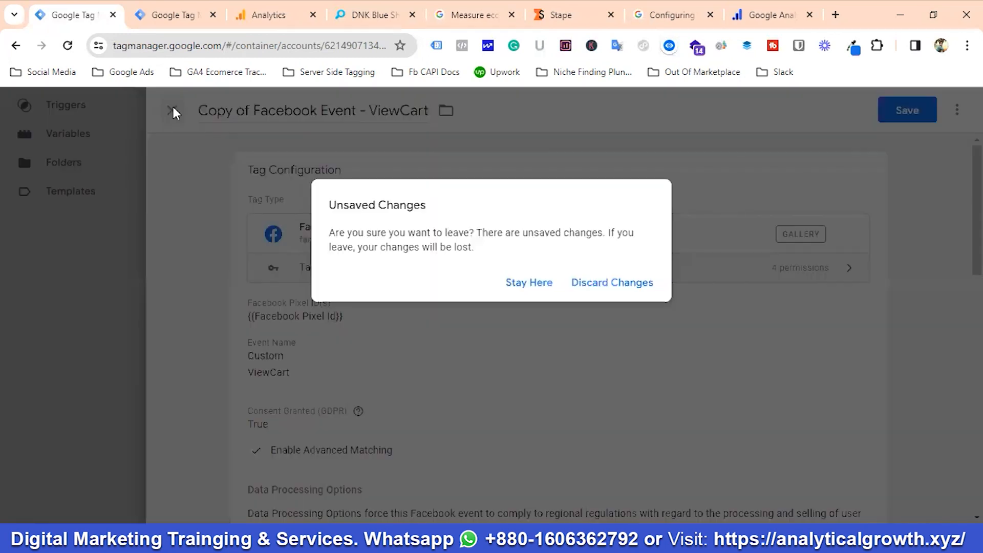
left_click(589, 285)
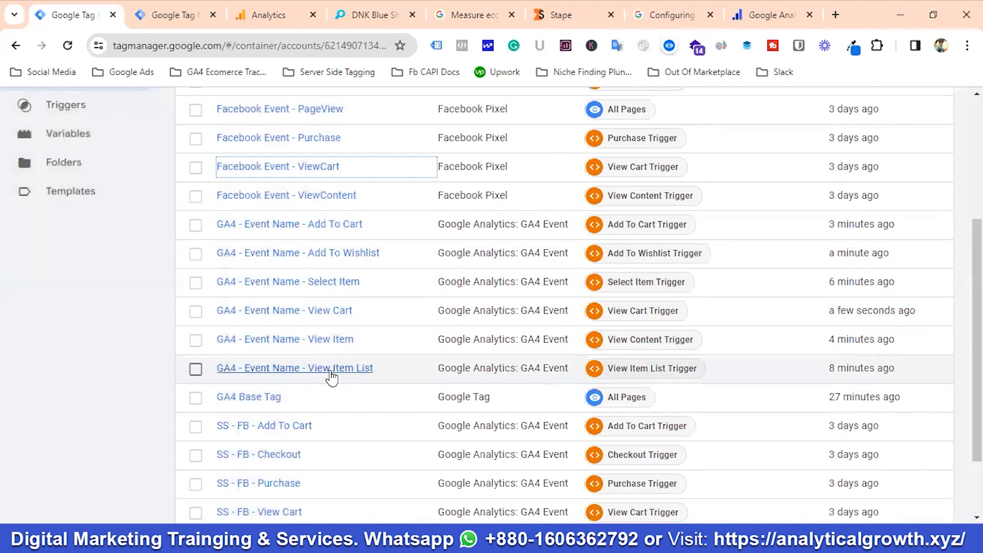
Step: Make a copy of the GA4 - Event Name - View Cart tag
left_click(324, 315)
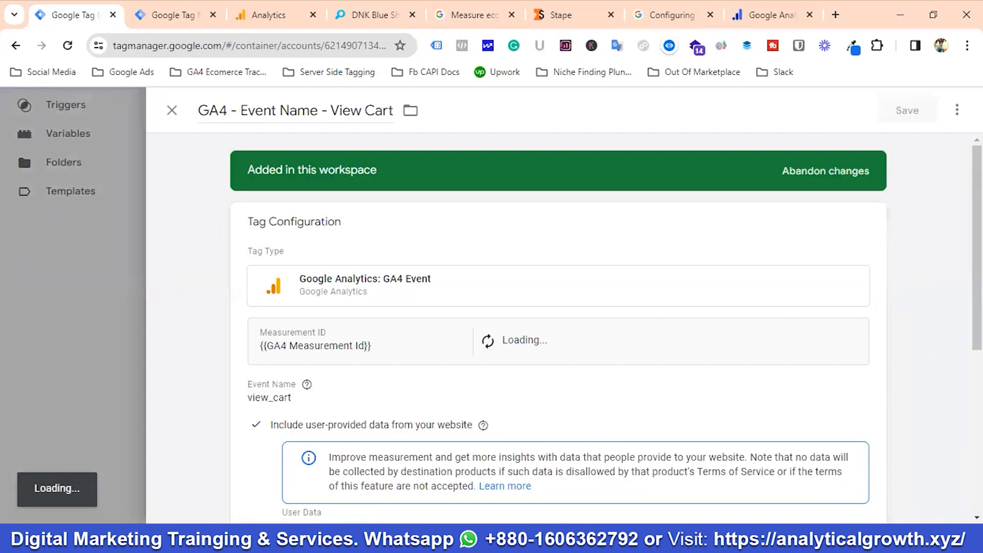
left_click(957, 110)
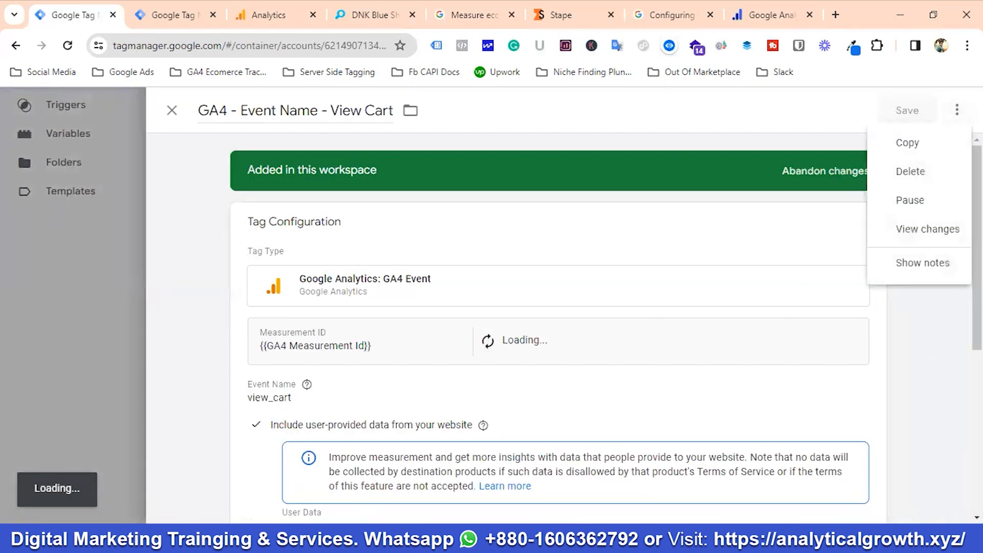
left_click(920, 148)
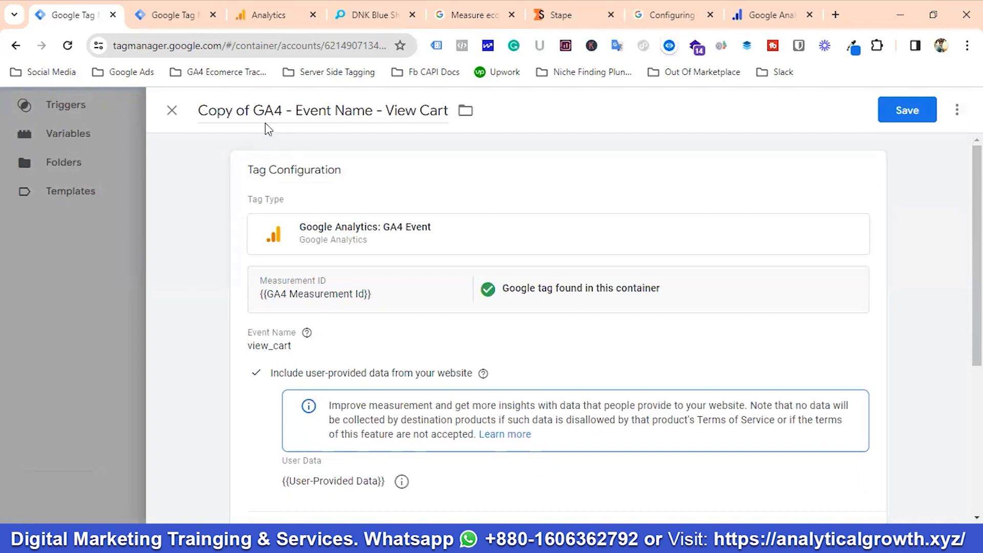
Step: Rename the copied tag as GA4 - Event Name - Remove From Cart
left_click(254, 111)
key("BackSpace")
key("BackSpace")
key("BackSpace")
key("BackSpace")
key("BackSpace")
key("BackSpace")
key("BackSpace")
key("BackSpace")
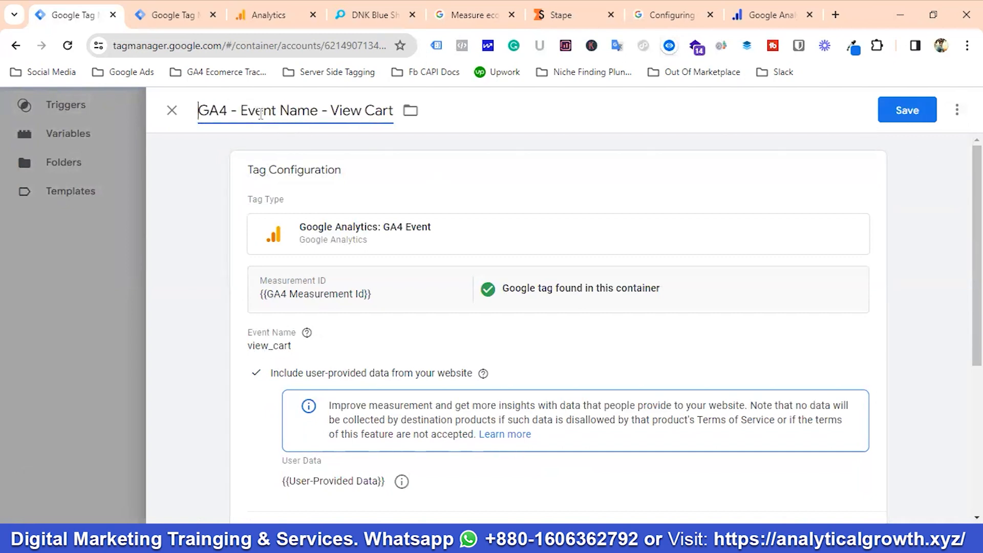
left_click(363, 120)
key("BackSpace")
key("BackSpace")
key("BackSpace")
key("BackSpace")
key("BackSpace")
type("Remove From")
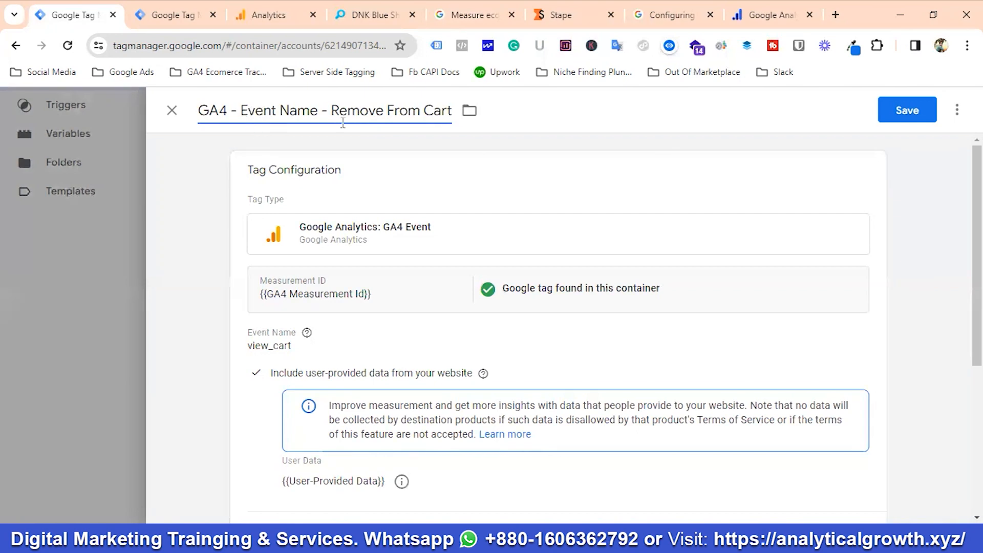
Step: Set the Remove From Cart tag's event name to remove_from_cart, copied from the documentation's tag configuration
scroll(309, 259, "down", 2)
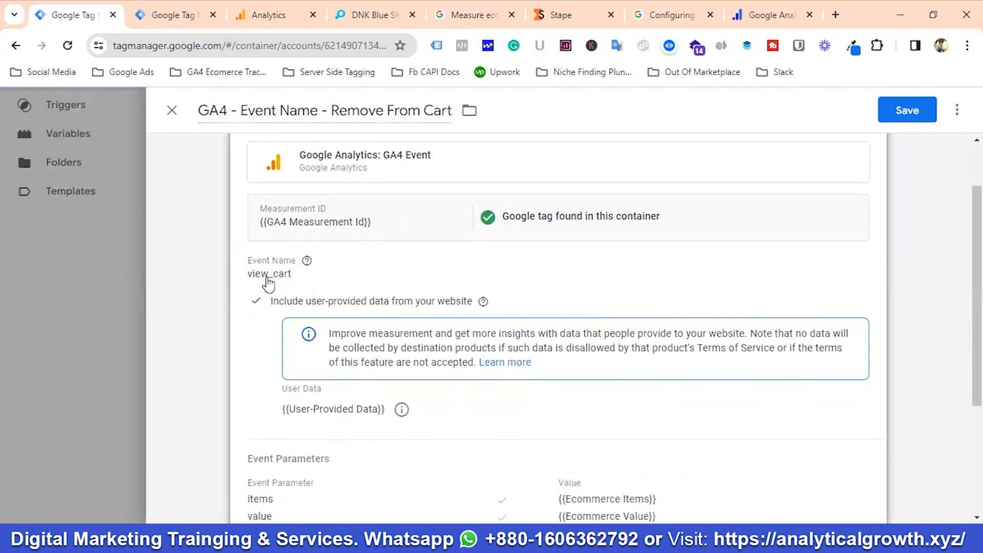
left_click(268, 282)
double_click(323, 316)
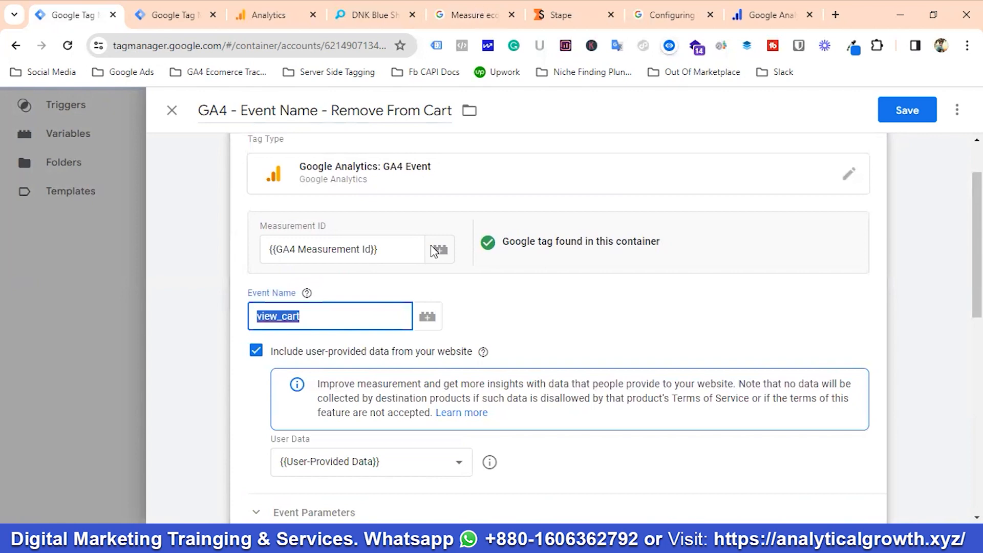
left_click(473, 14)
double_click(369, 212)
right_click(367, 216)
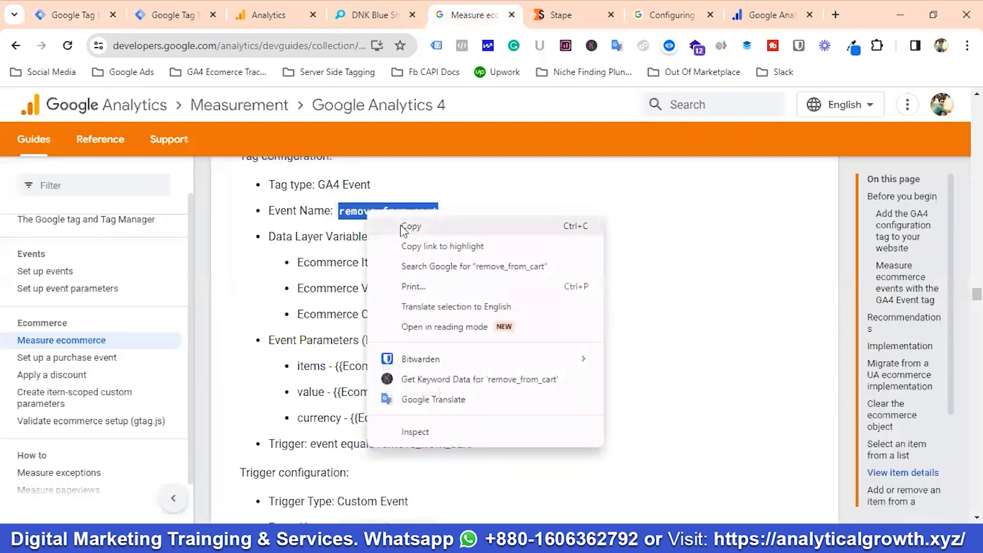
left_click(407, 227)
left_click(66, 16)
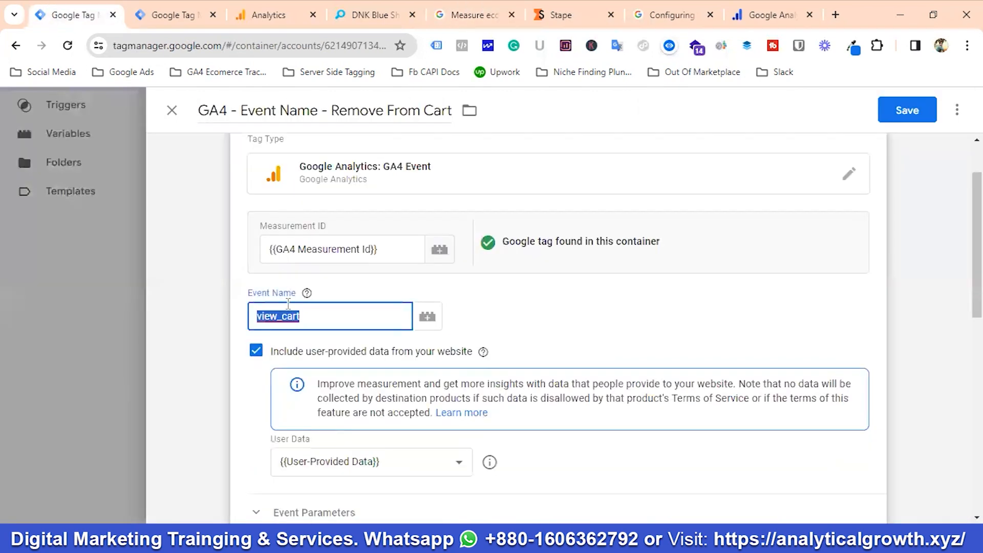
left_click(322, 316)
double_click(322, 315)
key("ctrl+v")
left_click(460, 321)
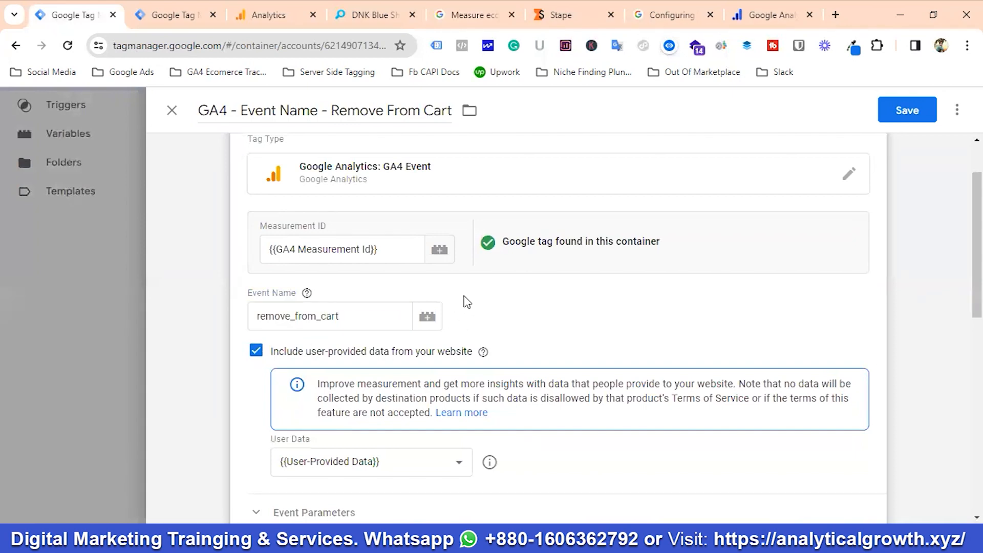
Step: Compare the Remove From Cart tag's event parameters with the remove_from_cart parameters in the documentation, and return to Tag Manager
scroll(466, 297, "down", 2)
scroll(468, 291, "down", 2)
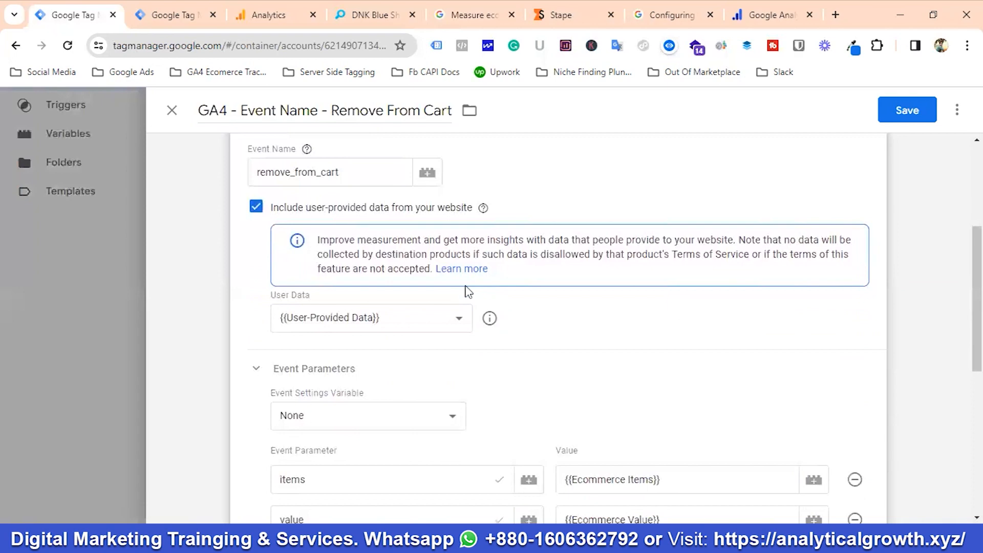
scroll(466, 291, "down", 2)
scroll(465, 291, "down", 2)
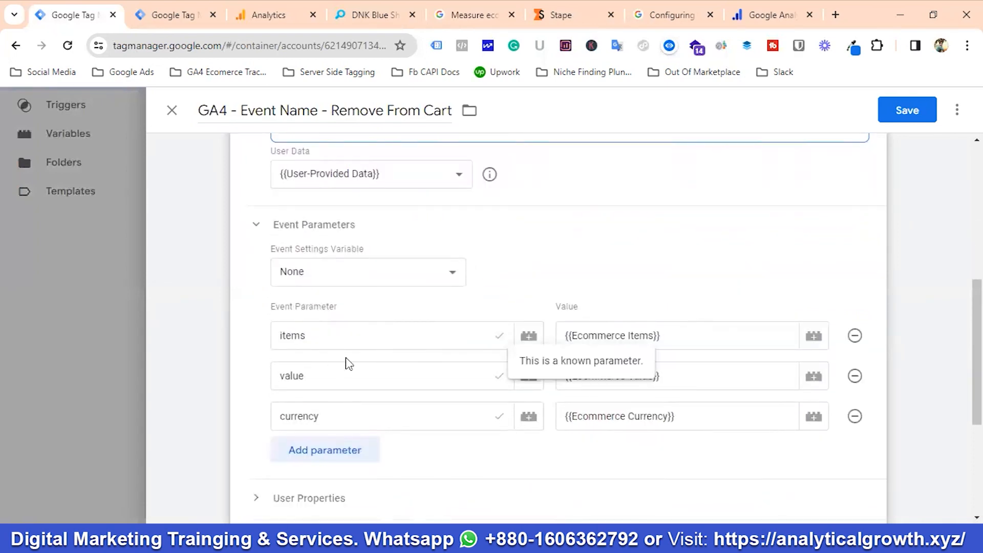
left_click(453, 15)
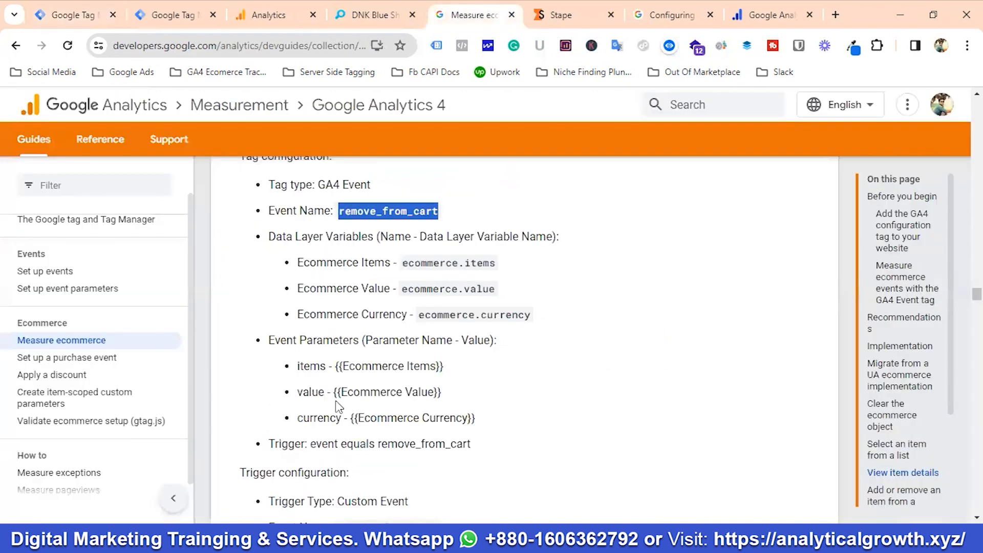
left_click(79, 15)
Step: Replace the Remove From Cart tag's View Cart Trigger with the Remove From Cart Trigger and save the tag
scroll(468, 364, "down", 4)
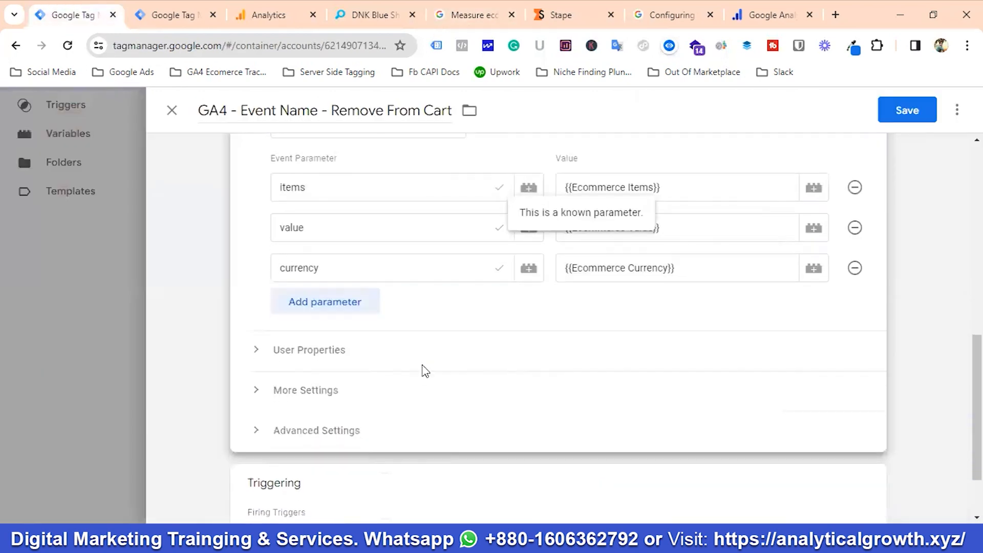
scroll(391, 348, "down", 1)
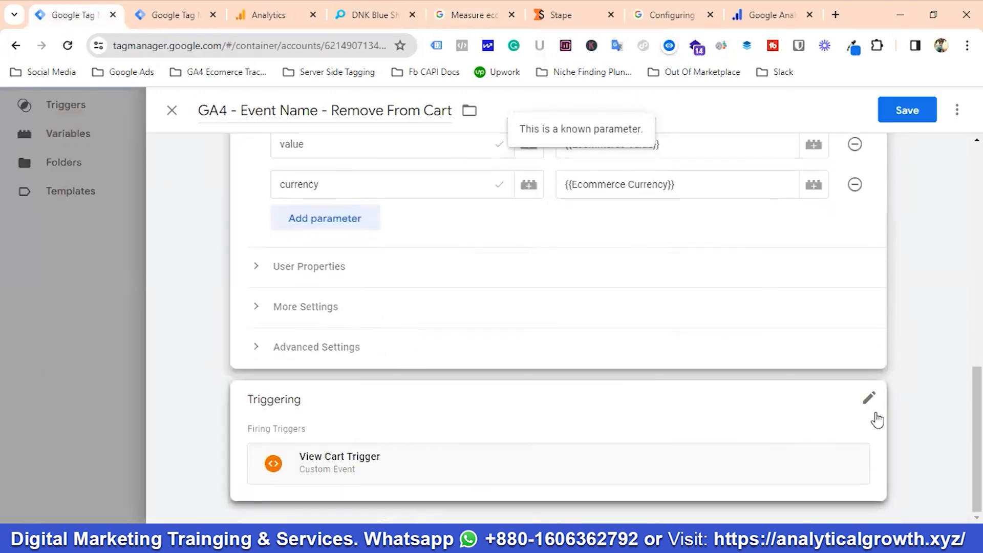
left_click(871, 402)
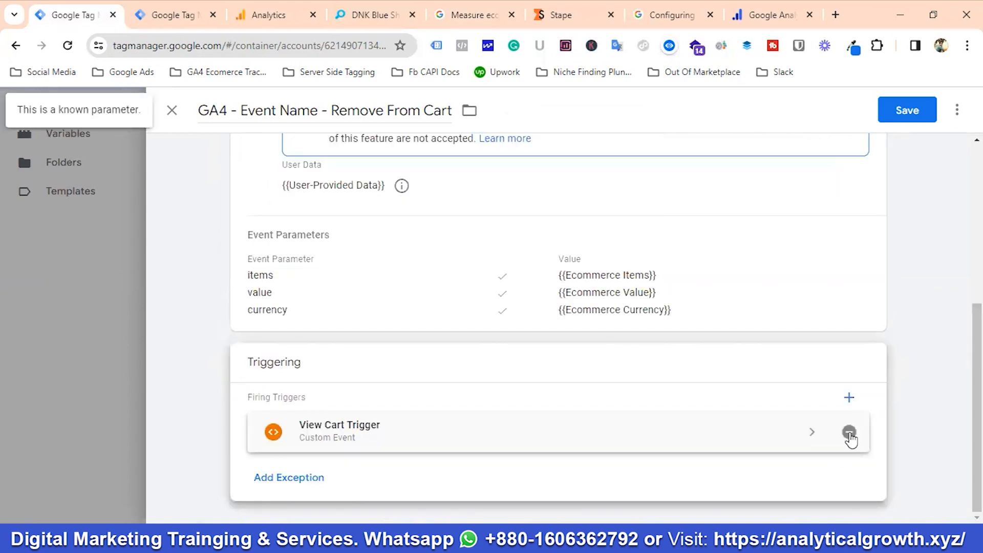
left_click(849, 433)
left_click(521, 415)
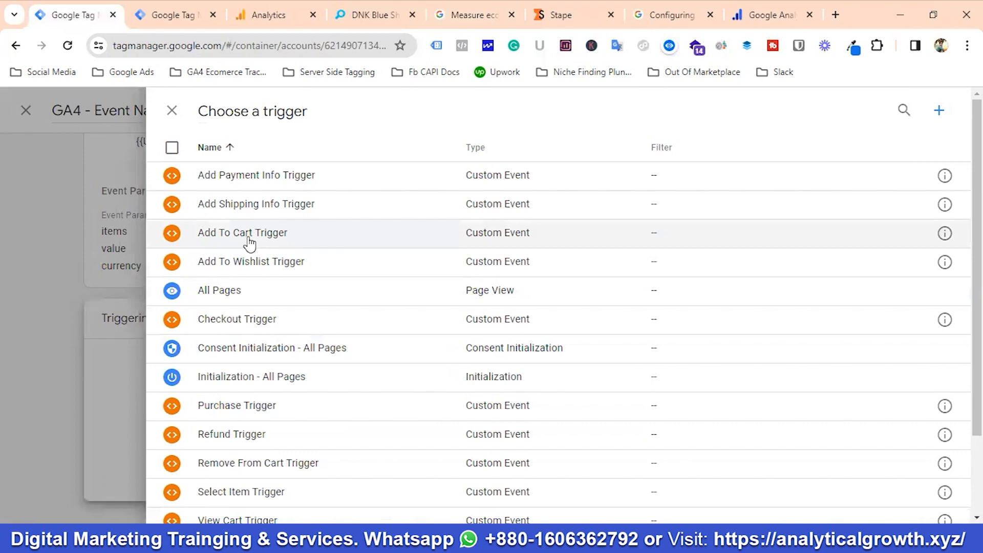
scroll(248, 246, "down", 2)
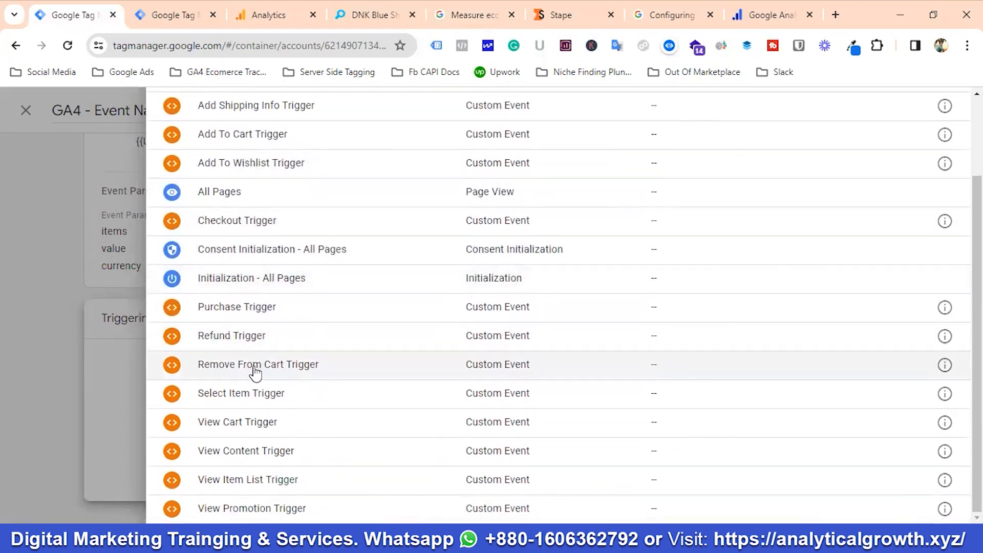
left_click(254, 366)
left_click(910, 115)
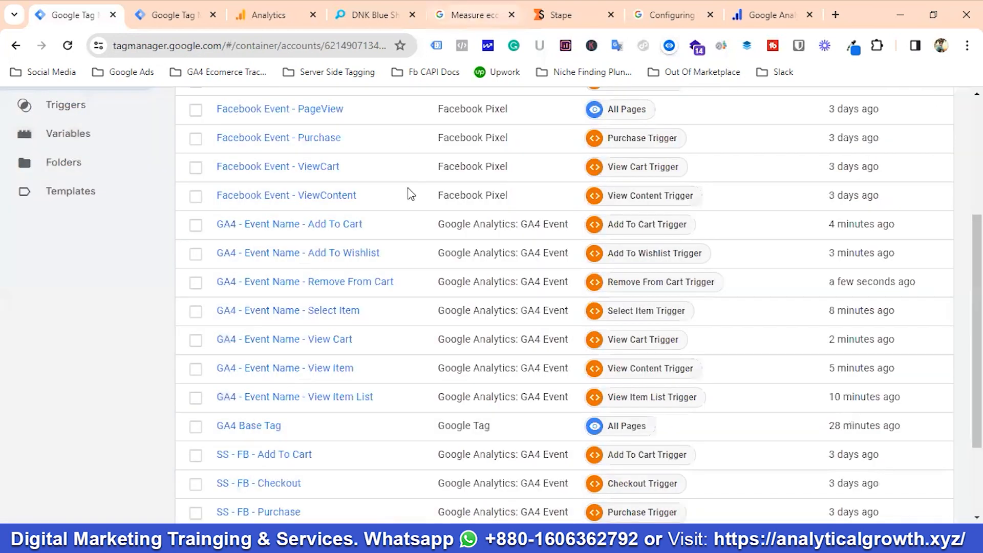
Step: Find and review the begin_checkout tag configuration in the documentation, and return to Tag Manager
left_click(474, 15)
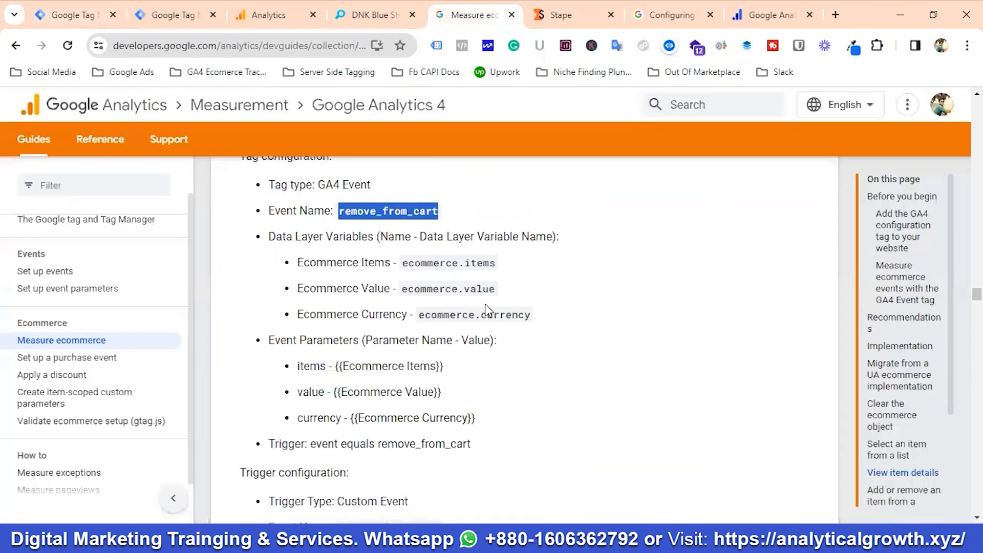
scroll(488, 308, "down", 15)
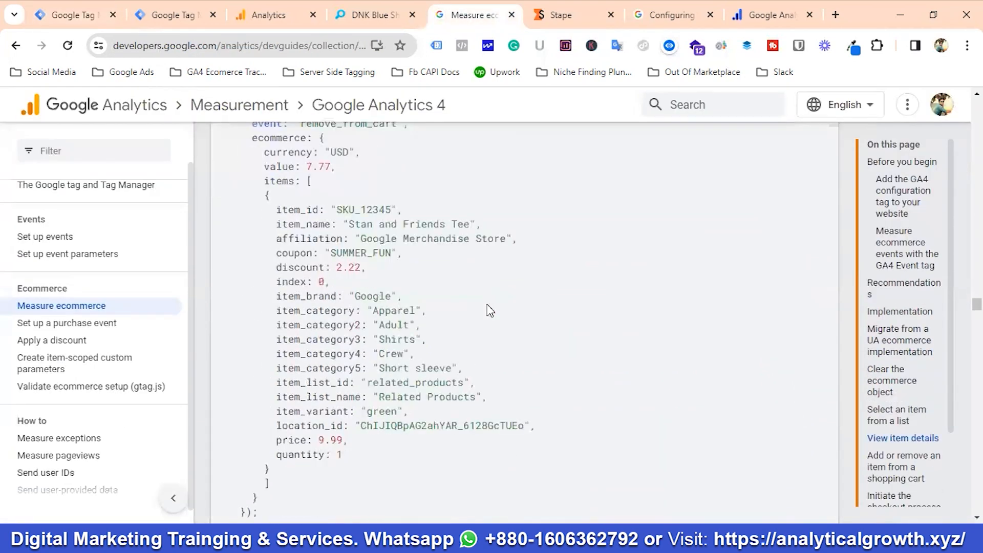
scroll(488, 309, "down", 4)
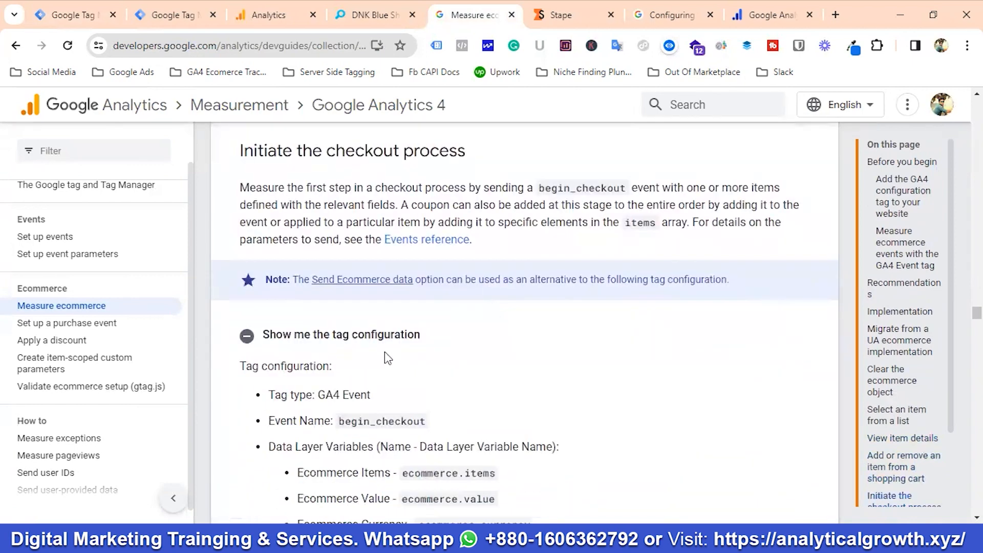
scroll(408, 349, "down", 2)
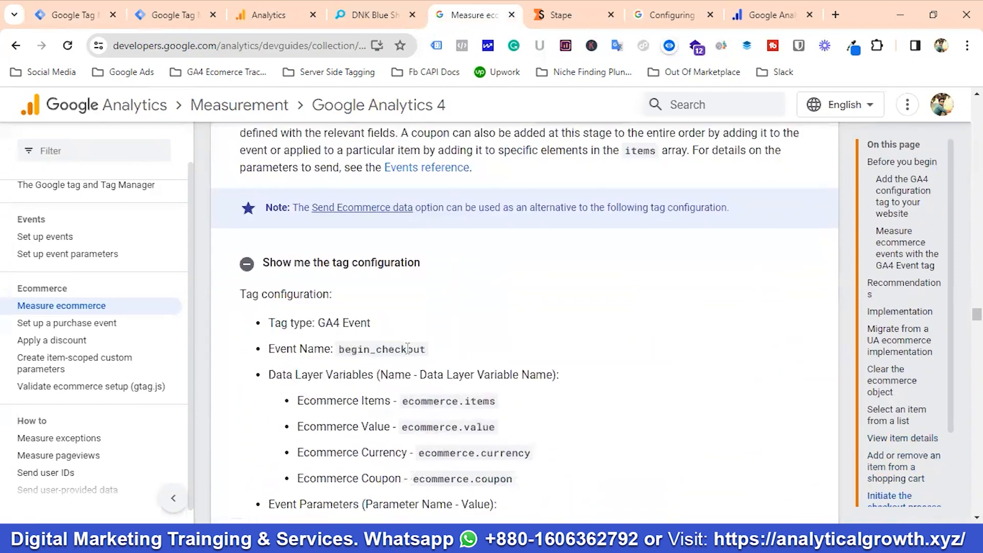
left_click(64, 7)
left_click(453, 15)
scroll(415, 246, "down", 1)
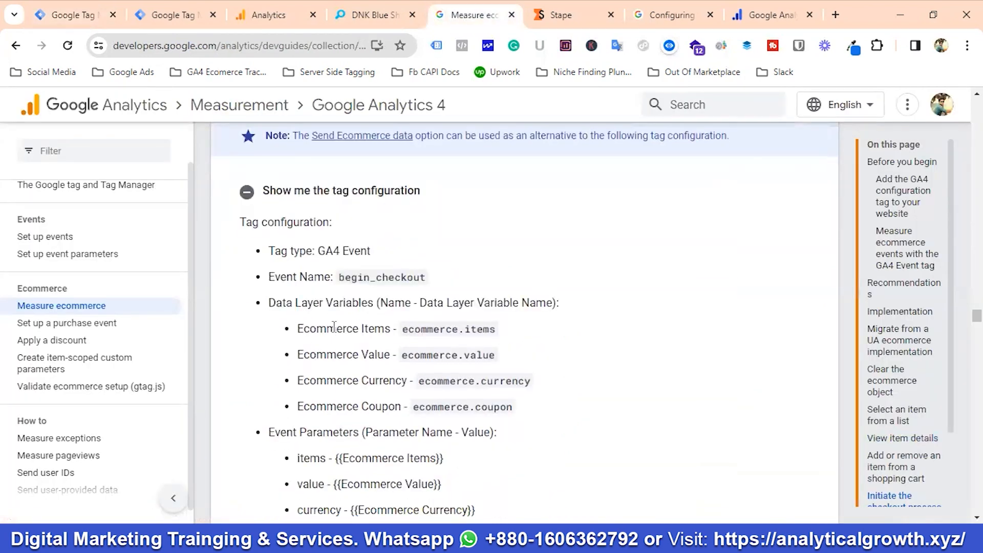
scroll(374, 326, "down", 1)
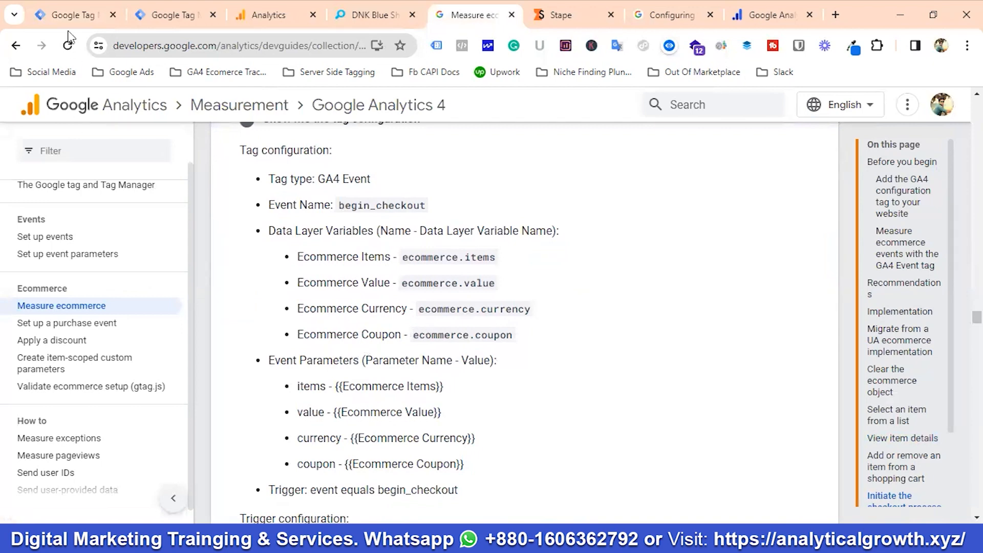
left_click(71, 15)
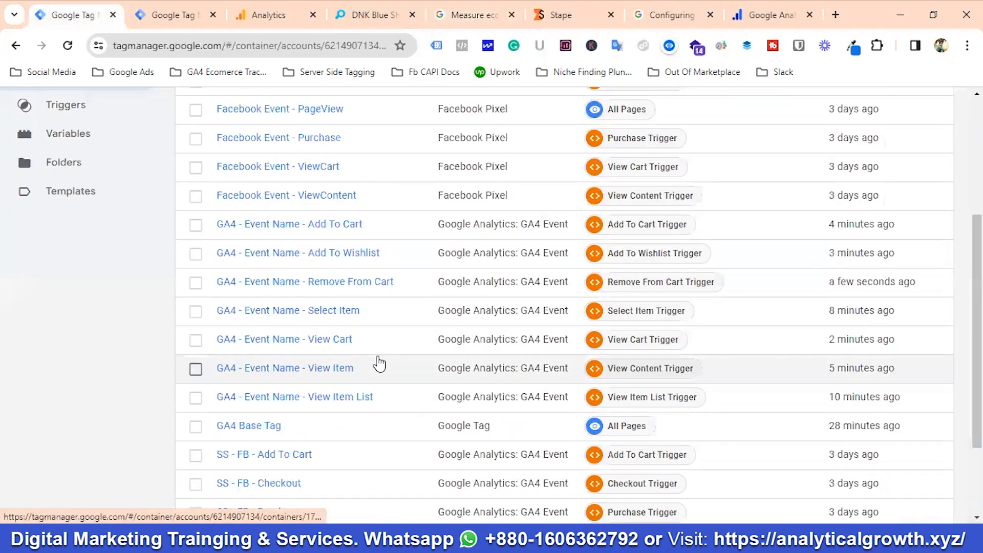
Step: Make a copy of the GA4 - Event Name - Remove From Cart tag
left_click(360, 283)
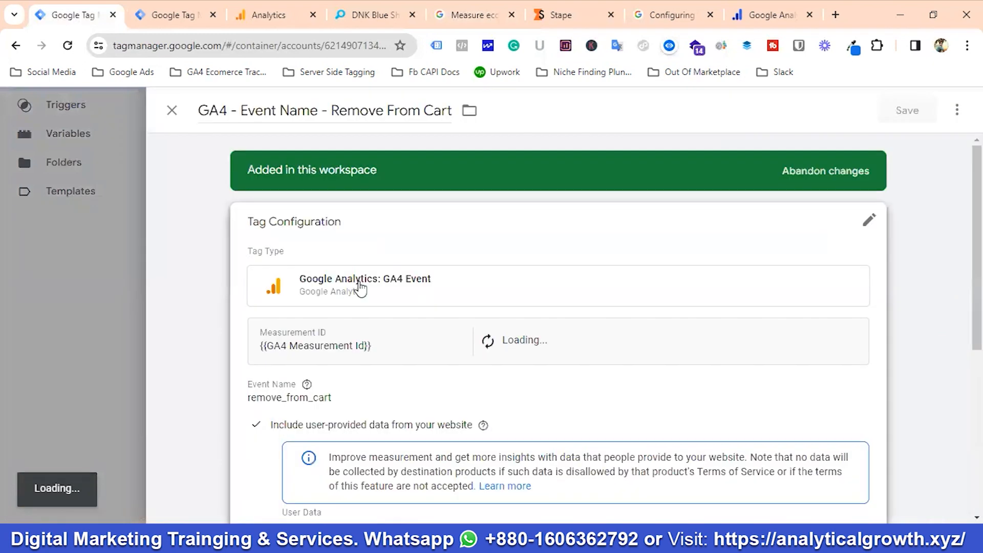
left_click(957, 110)
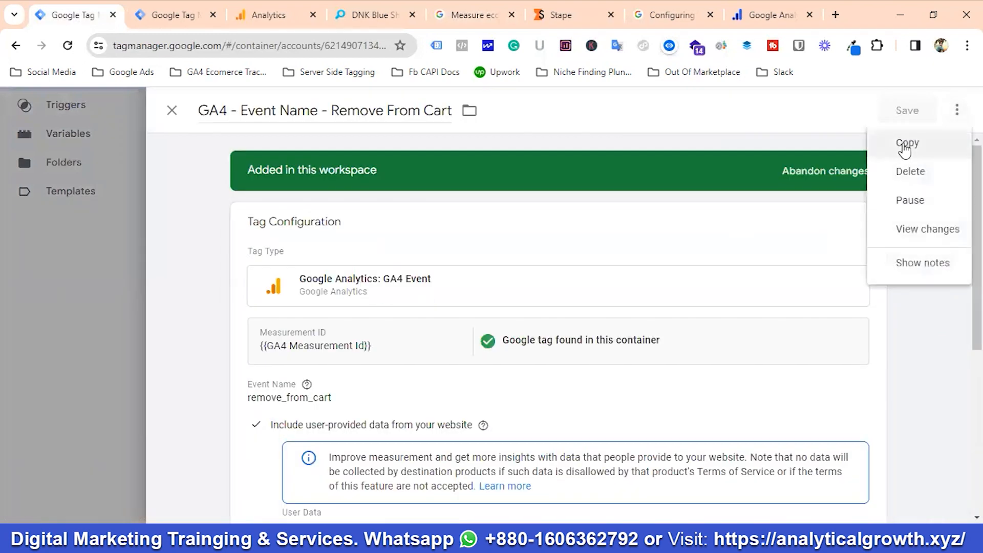
left_click(904, 148)
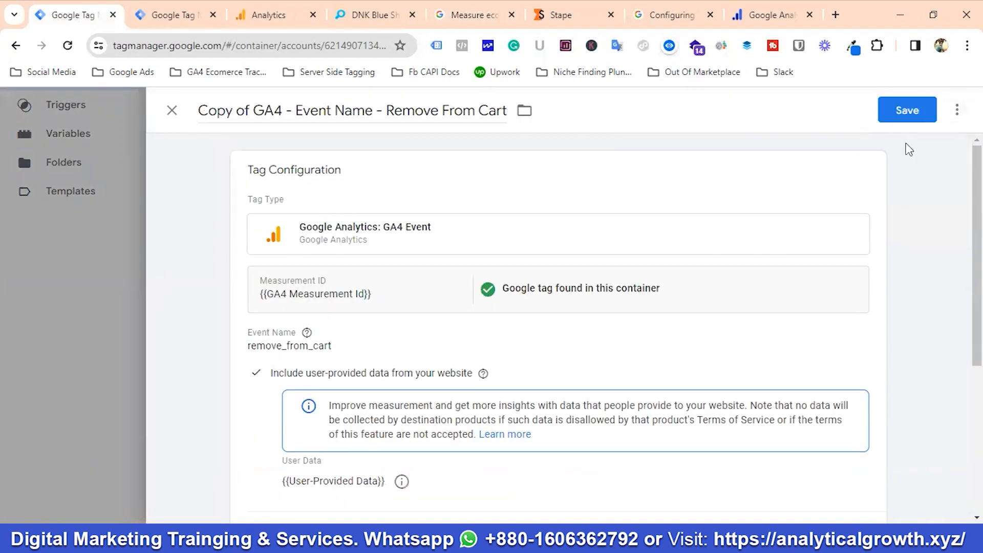
Step: Rename the copied tag as GA4 - Event Name - Begin Checkout
left_click(255, 112)
key("BackSpace")
key("BackSpace")
key("BackSpace")
key("BackSpace")
key("BackSpace")
key("BackSpace")
key("BackSpace")
key("BackSpace")
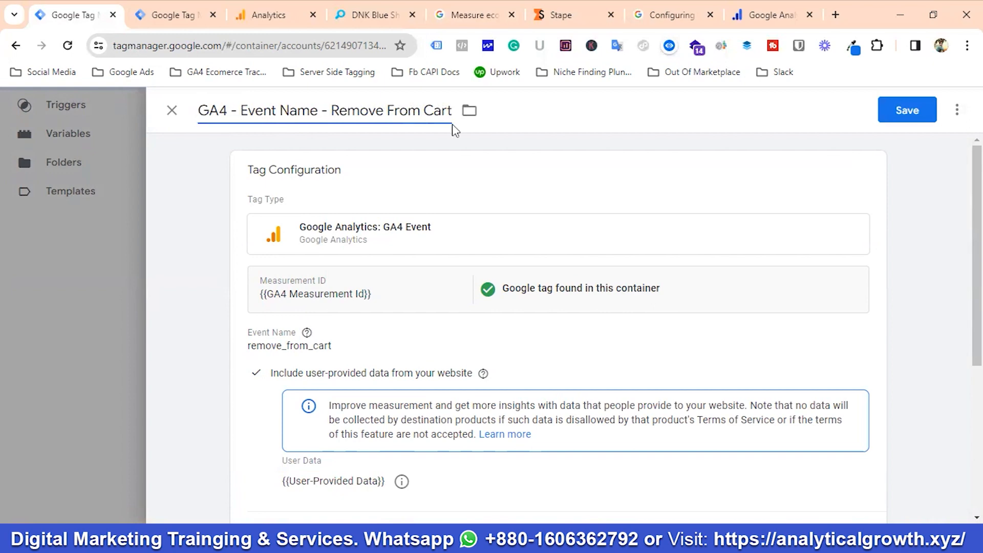
key("BackSpace")
key("BackSpace")
key("BackSpace")
key("BackSpace")
key("BackSpace")
key("BackSpace")
key("BackSpace")
key("BackSpace")
key("BackSpace")
key("BackSpace")
key("BackSpace")
key("BackSpace")
key("BackSpace")
key("BackSpace")
key("BackSpace")
key("BackSpace")
type("Begin Checkout")
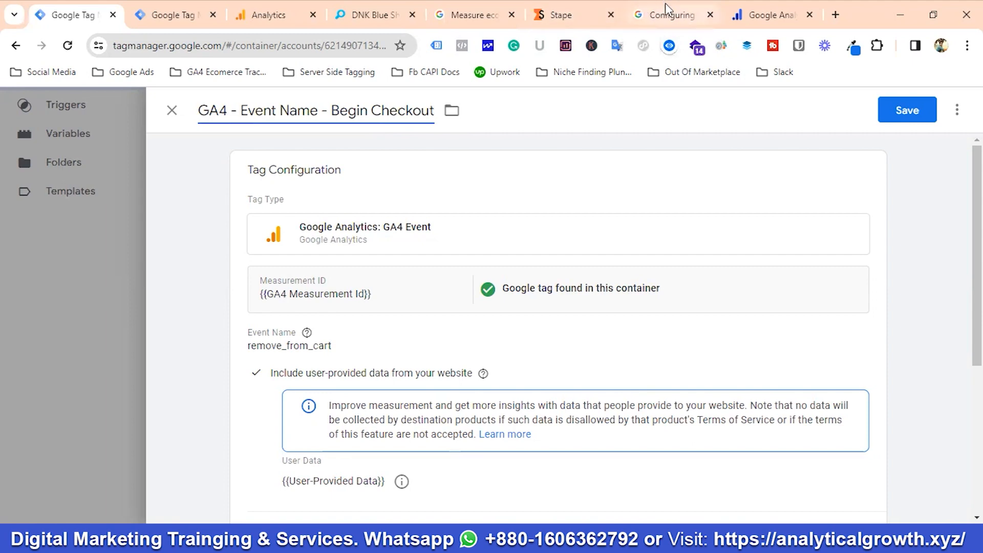
Step: Set the Begin Checkout tag's event name to begin_checkout, copied from the documentation's trigger configuration
left_click(477, 16)
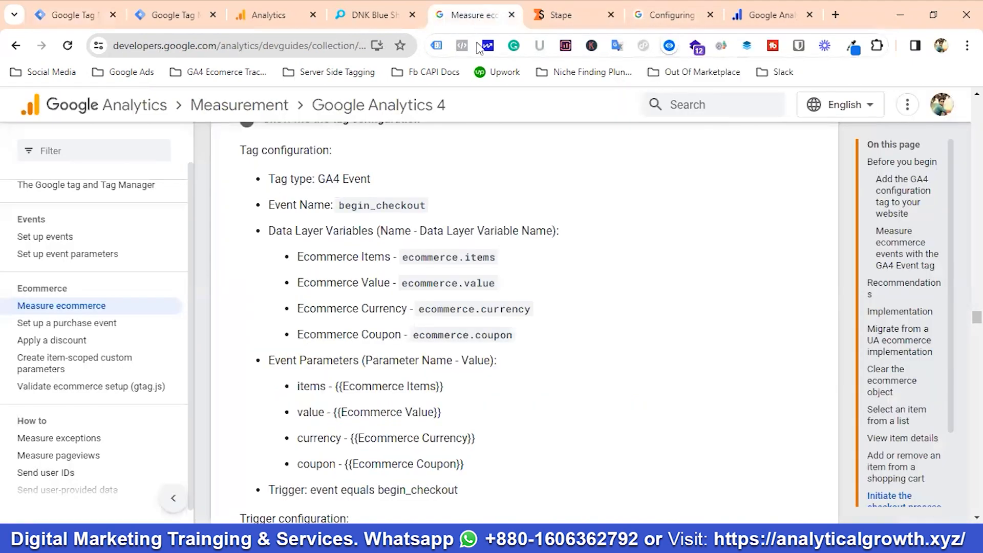
left_click(67, 13)
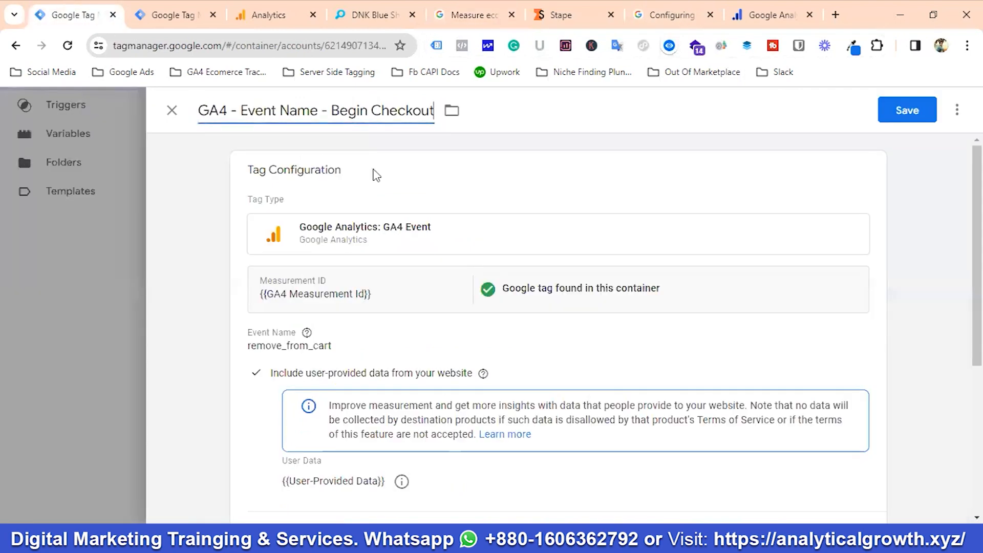
left_click(317, 360)
double_click(352, 388)
left_click(467, 15)
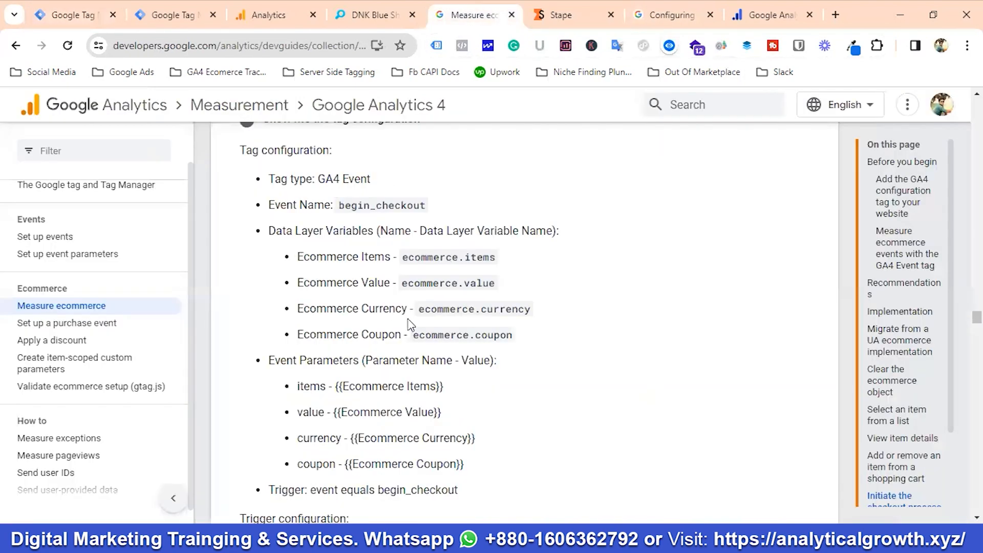
scroll(406, 347, "down", 3)
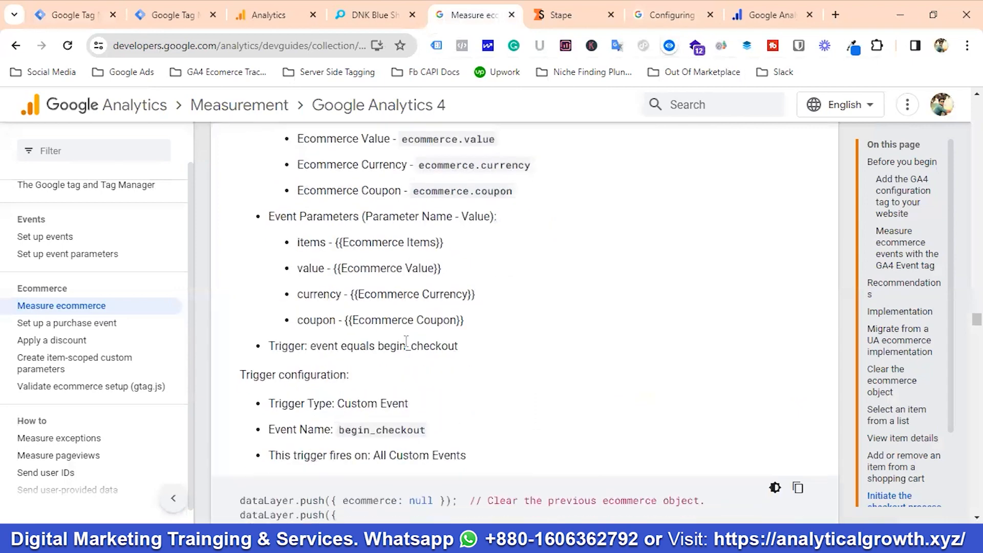
double_click(369, 429)
right_click(369, 429)
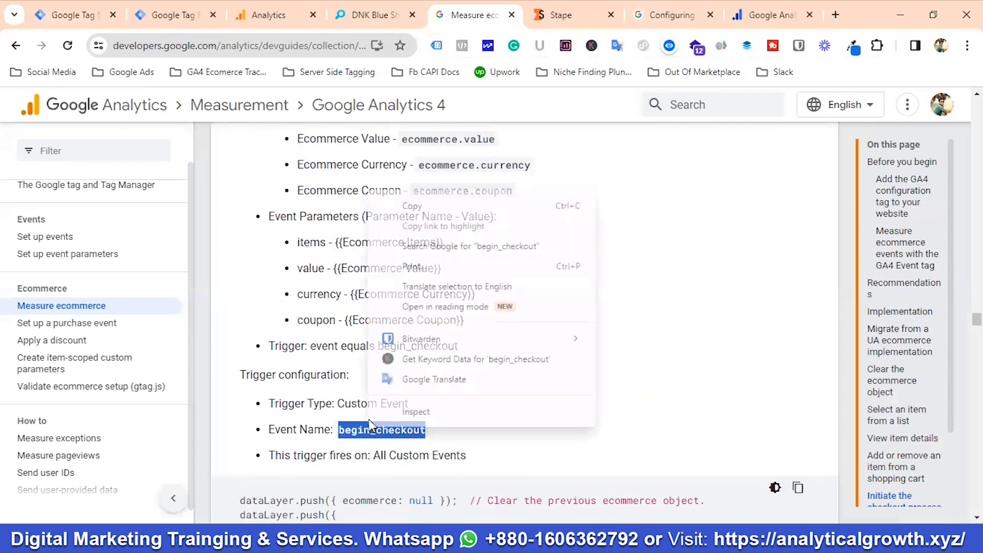
left_click(414, 207)
left_click(55, 11)
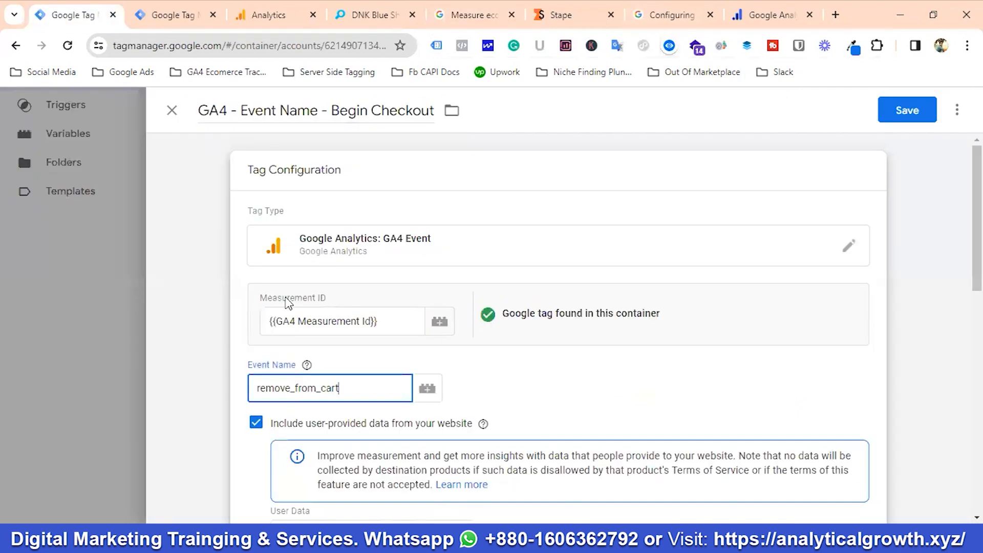
double_click(366, 390)
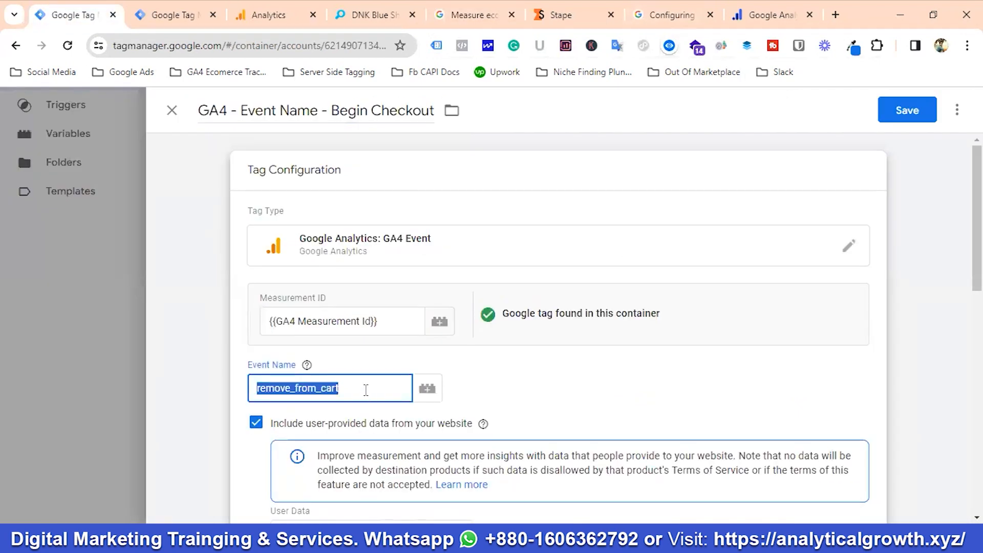
key("ctrl+v")
left_click(485, 395)
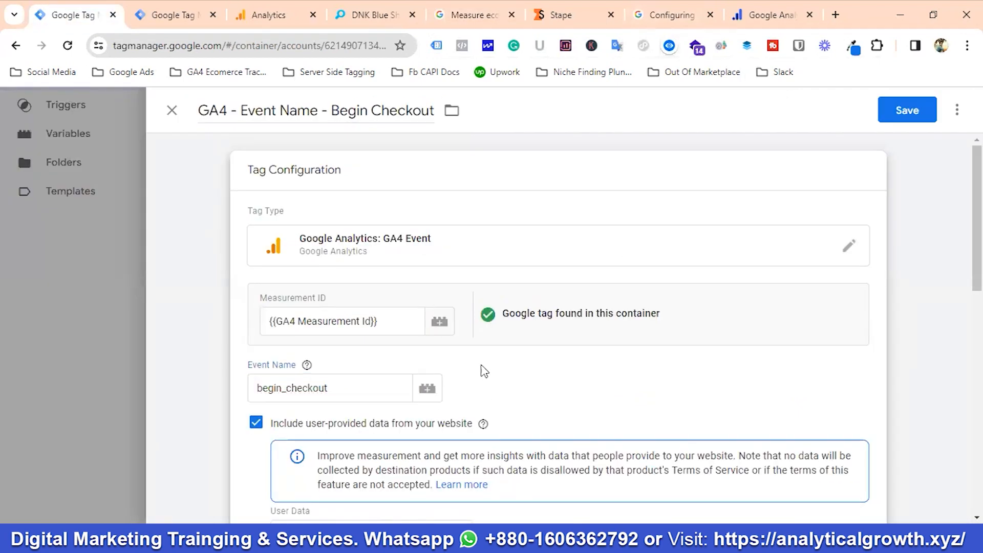
Step: Add an event parameter named coupon to the Begin Checkout tag, copying the name from the documentation's parameter list
scroll(492, 338, "down", 7)
scroll(410, 331, "down", 1)
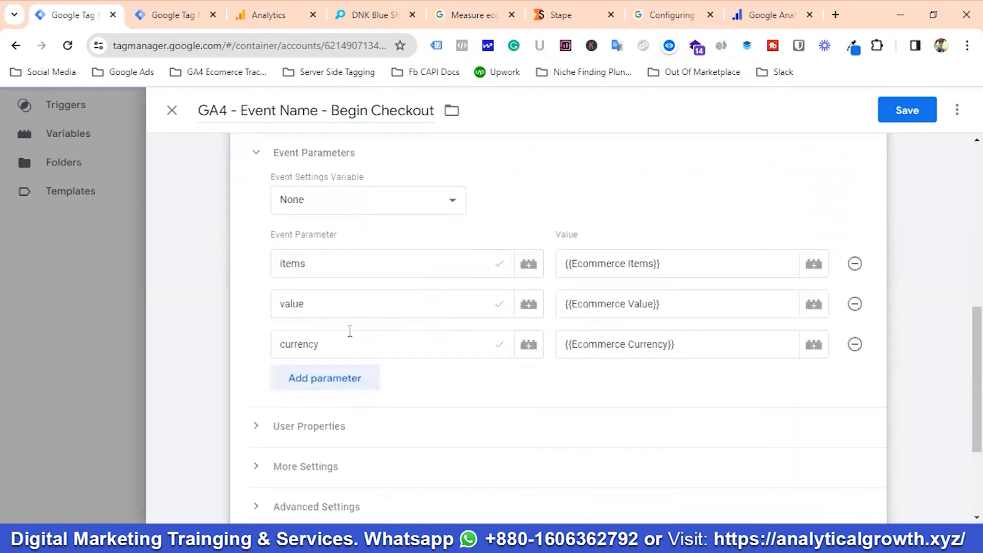
left_click(472, 11)
scroll(395, 330, "up", 1)
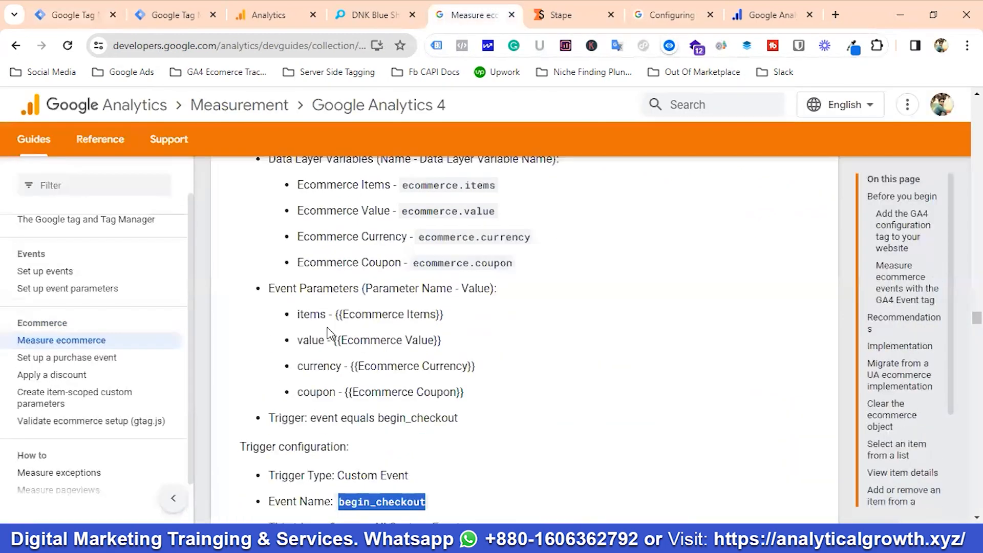
left_click(318, 392)
double_click(315, 393)
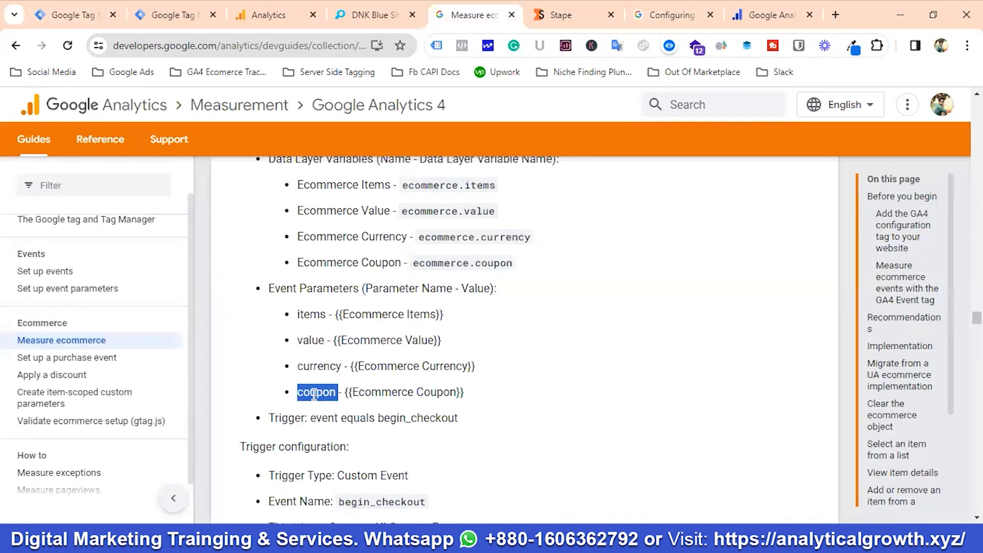
right_click(317, 393)
left_click(357, 177)
left_click(71, 16)
left_click(307, 380)
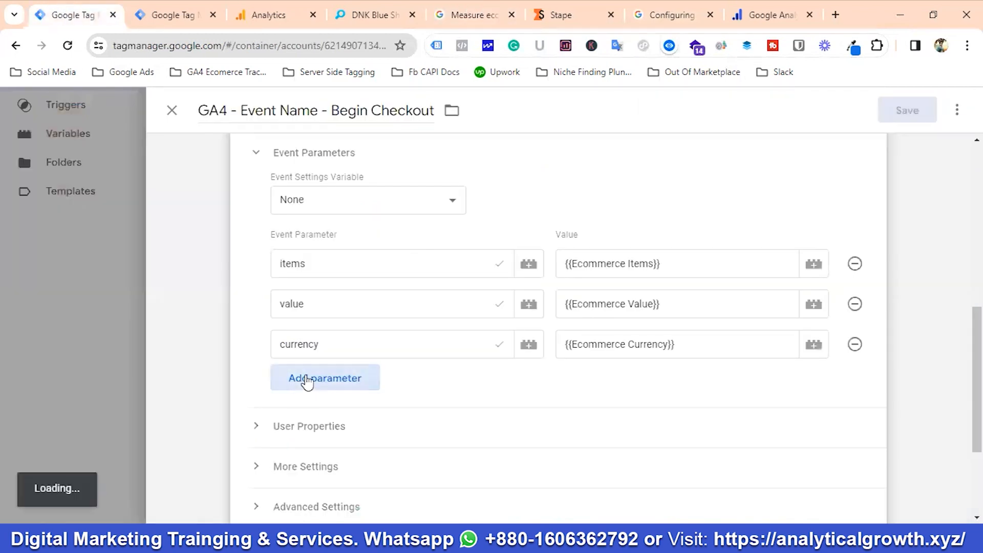
key("ctrl+v")
Step: Set the coupon parameter's value to {{Ecommerce Coupon}} in the Begin Checkout tag
left_click(587, 377)
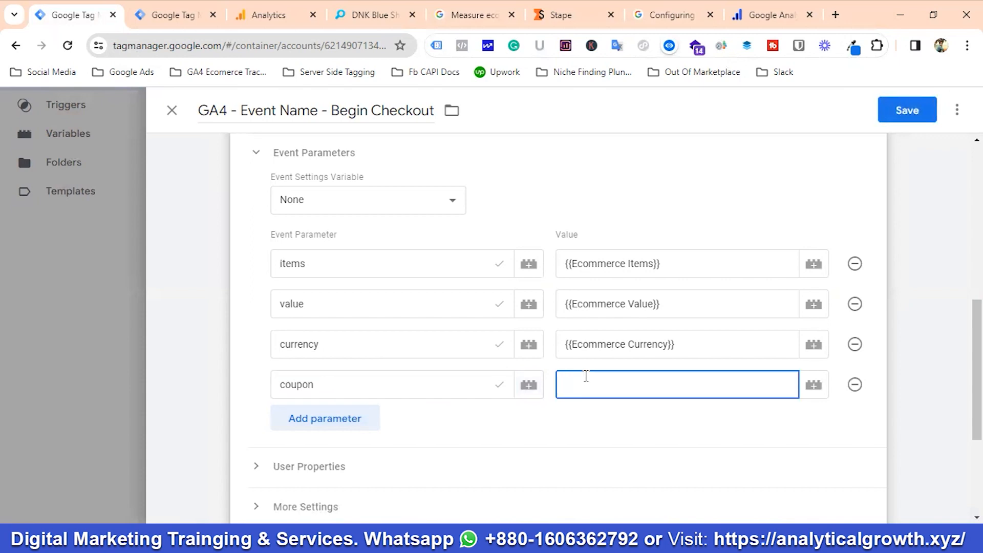
type("{{Ecom")
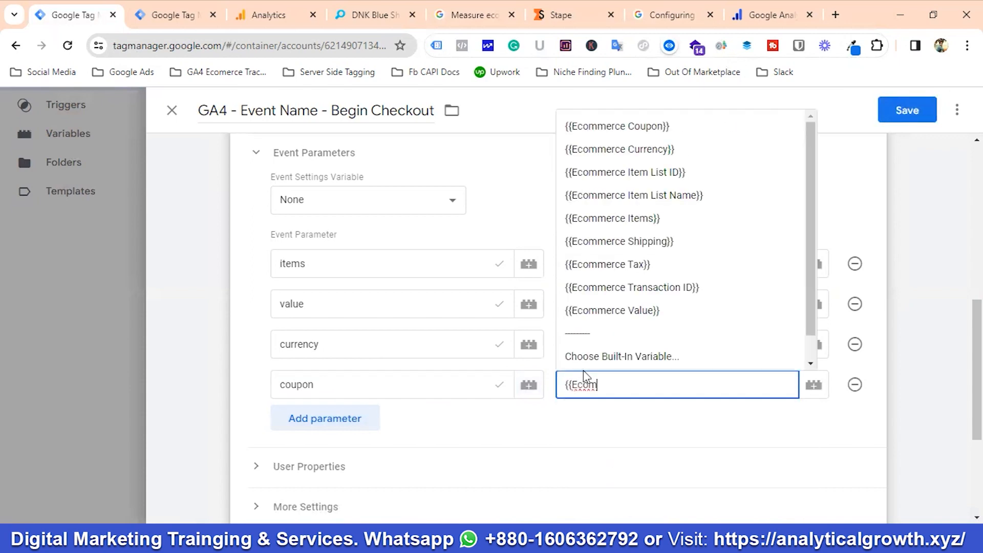
left_click(639, 128)
left_click(639, 128)
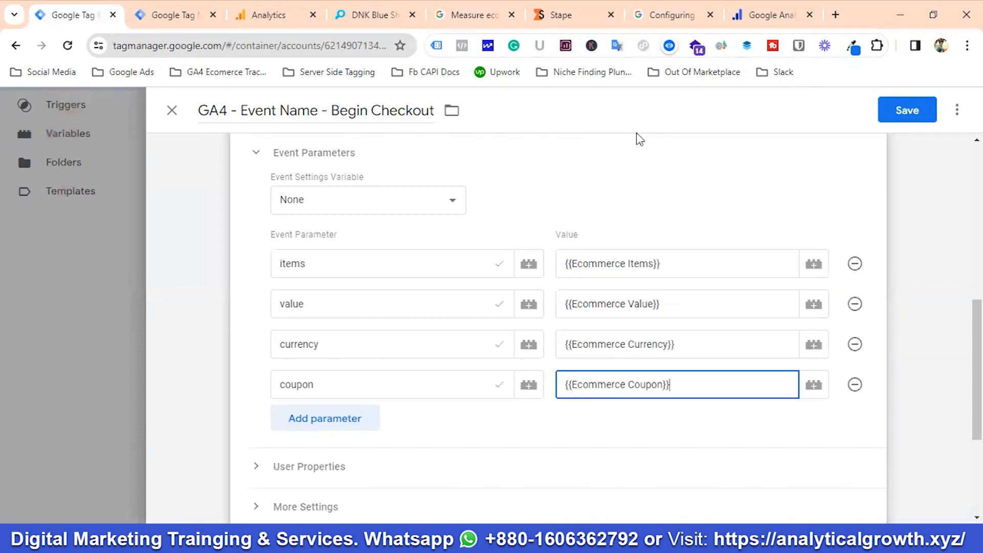
Step: Replace the Begin Checkout tag's Remove From Cart Trigger with the Checkout Trigger and save the tag
scroll(452, 377, "down", 4)
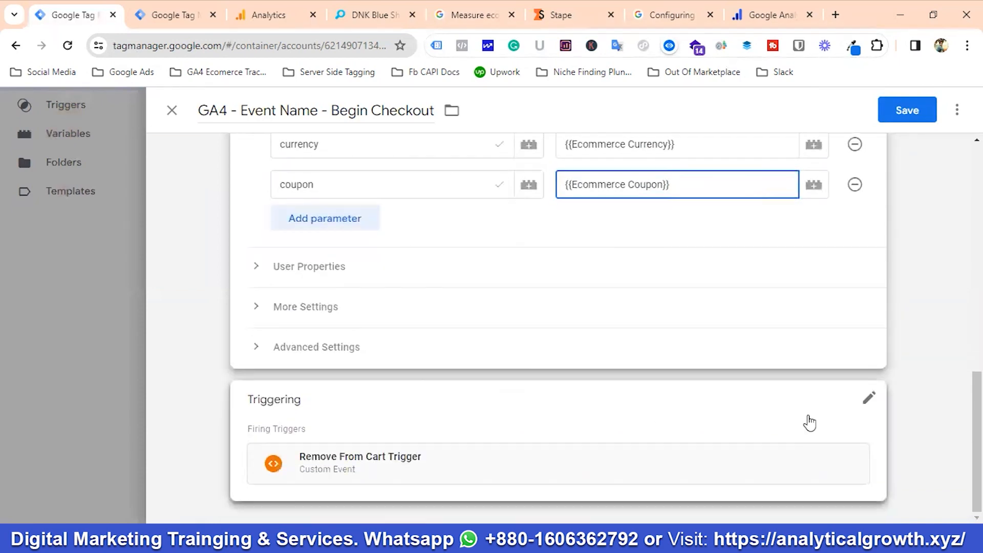
left_click(869, 398)
left_click(849, 432)
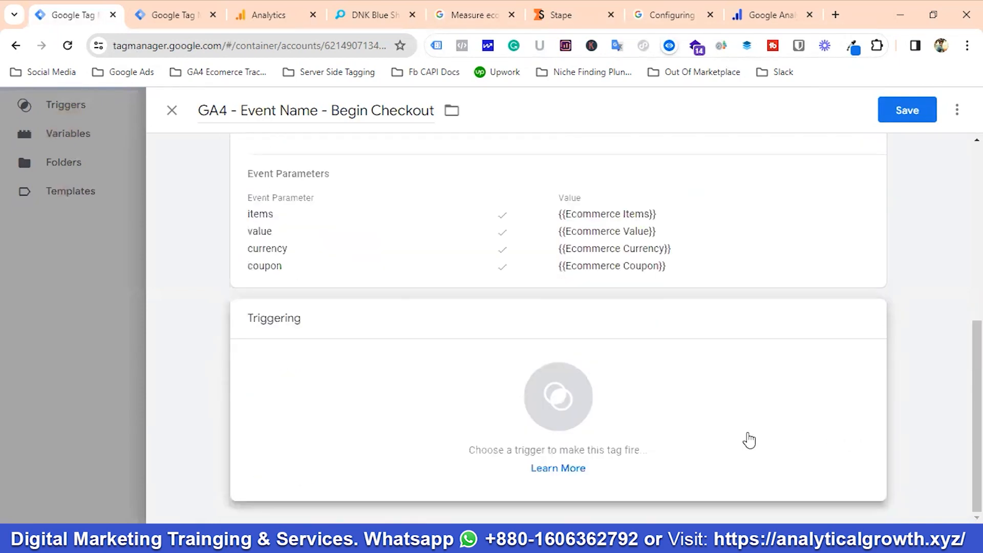
left_click(570, 404)
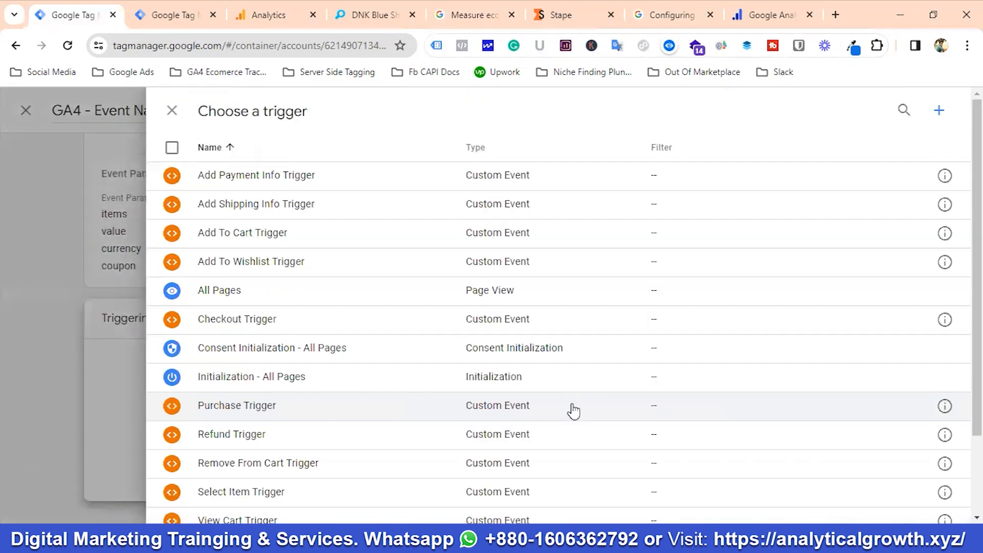
scroll(308, 404, "down", 2)
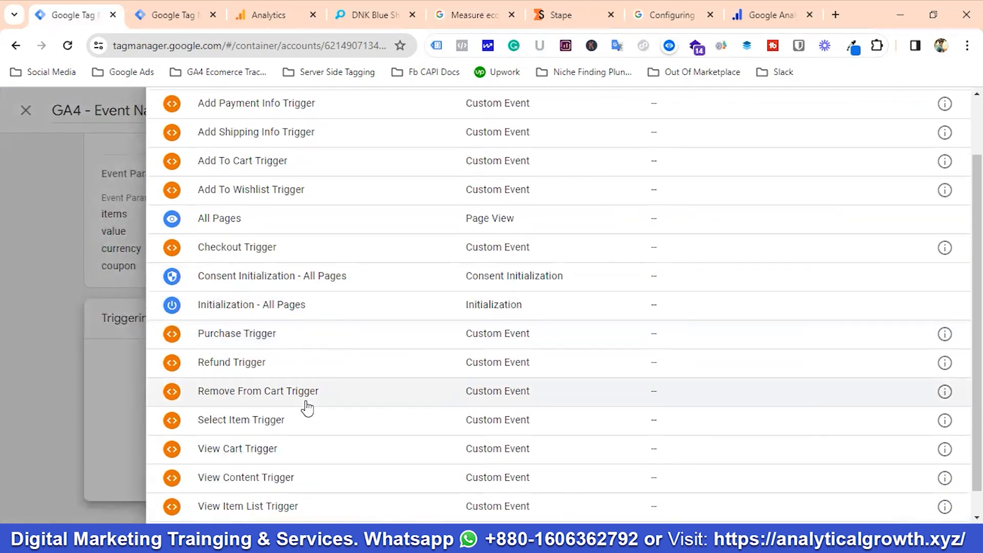
scroll(306, 409, "up", 2)
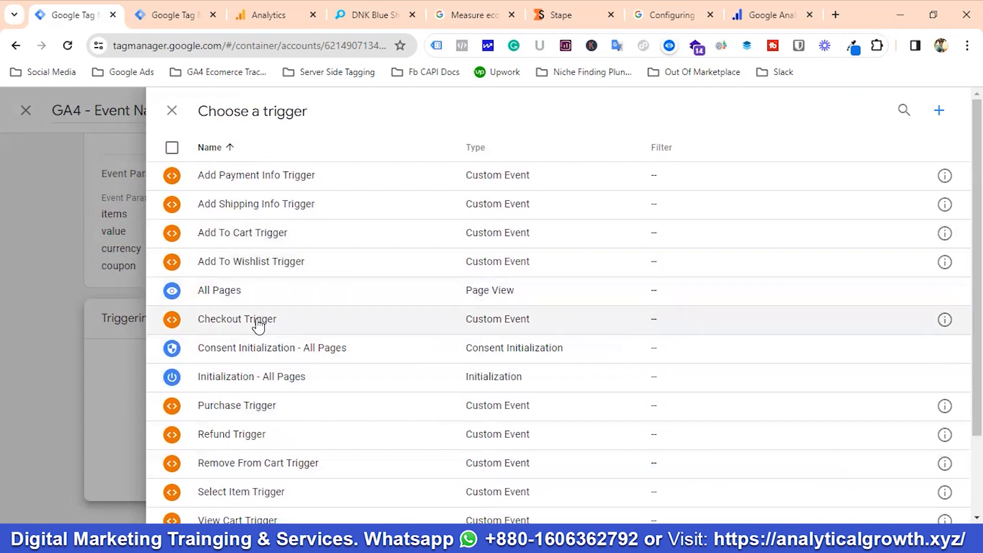
left_click(257, 322)
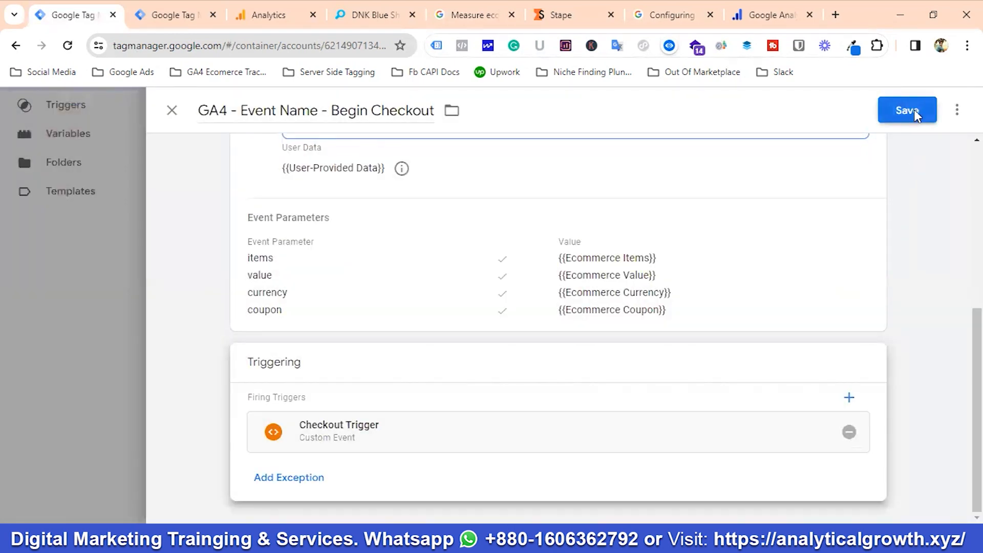
left_click(914, 111)
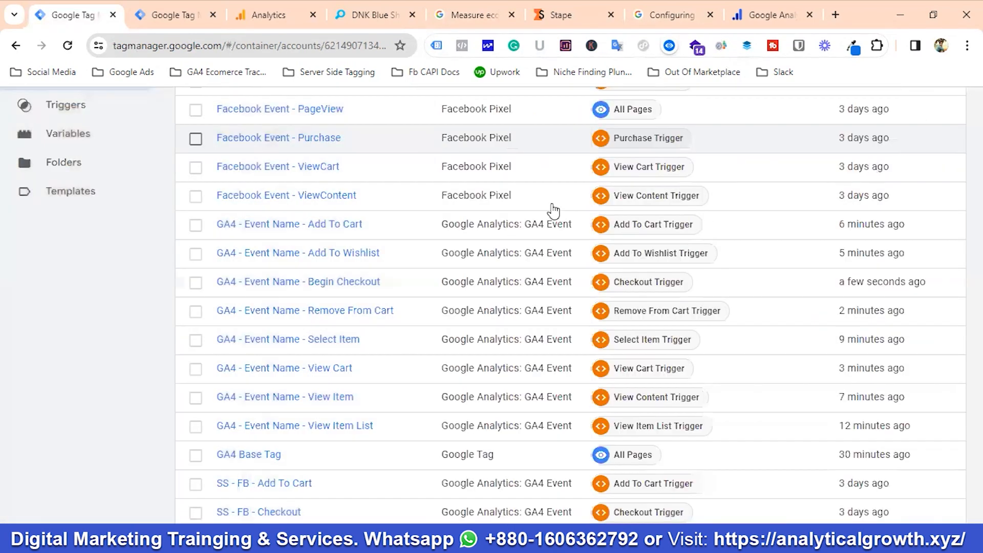
Step: Examine the add_shipping_info tag configuration, its data layer variables and event parameters, in the Google Analytics ecommerce documentation
left_click(463, 10)
scroll(463, 358, "down", 8)
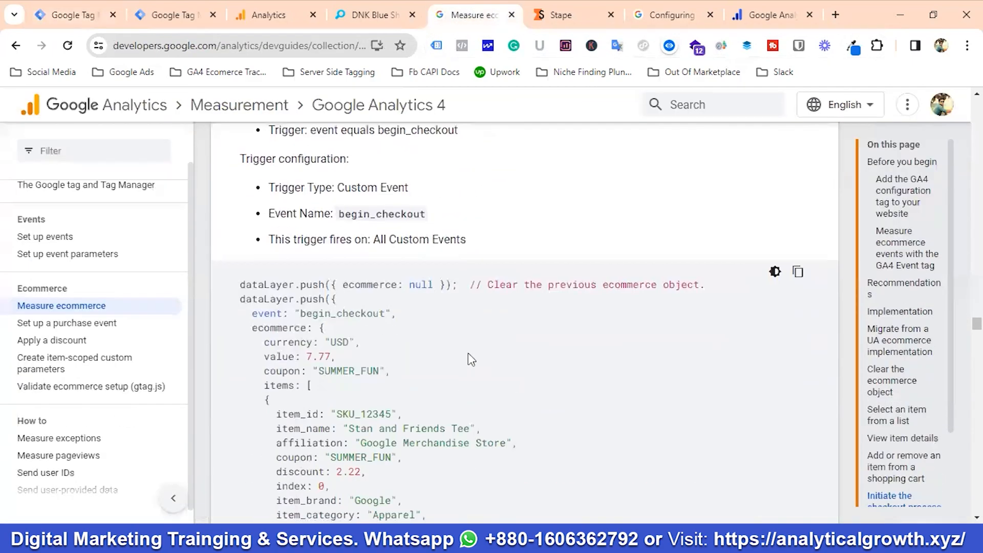
scroll(476, 362, "down", 8)
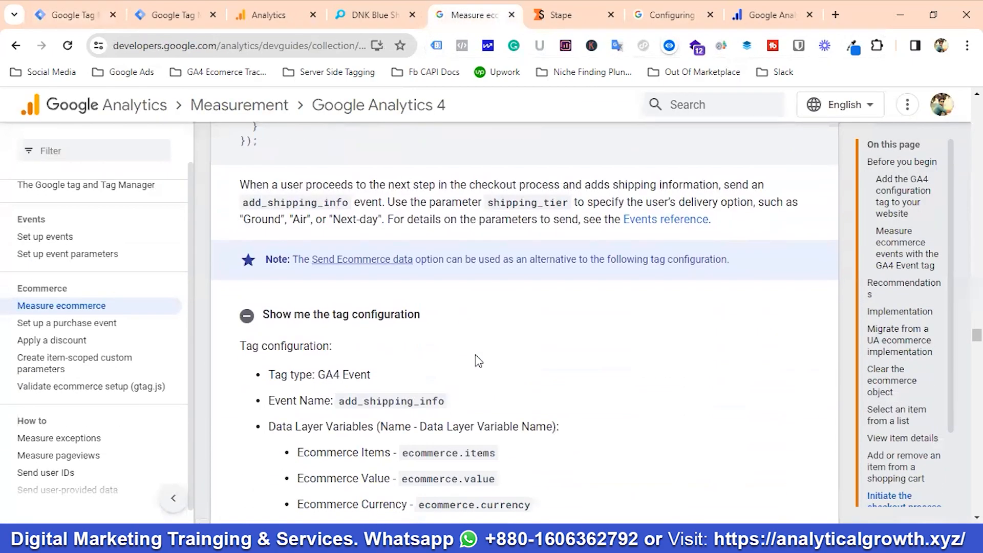
scroll(478, 361, "down", 1)
scroll(490, 328, "down", 1)
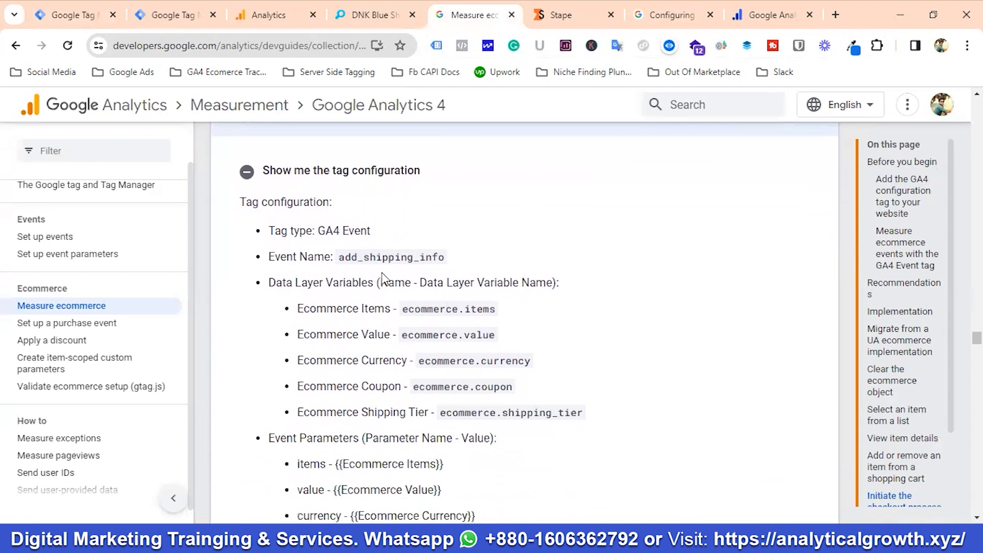
scroll(469, 260, "down", 1)
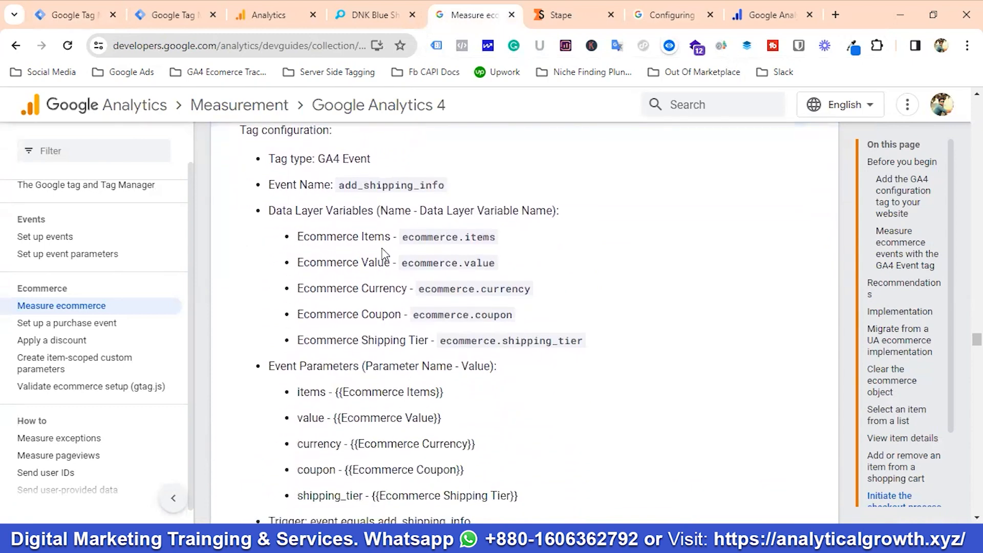
scroll(399, 278, "down", 2)
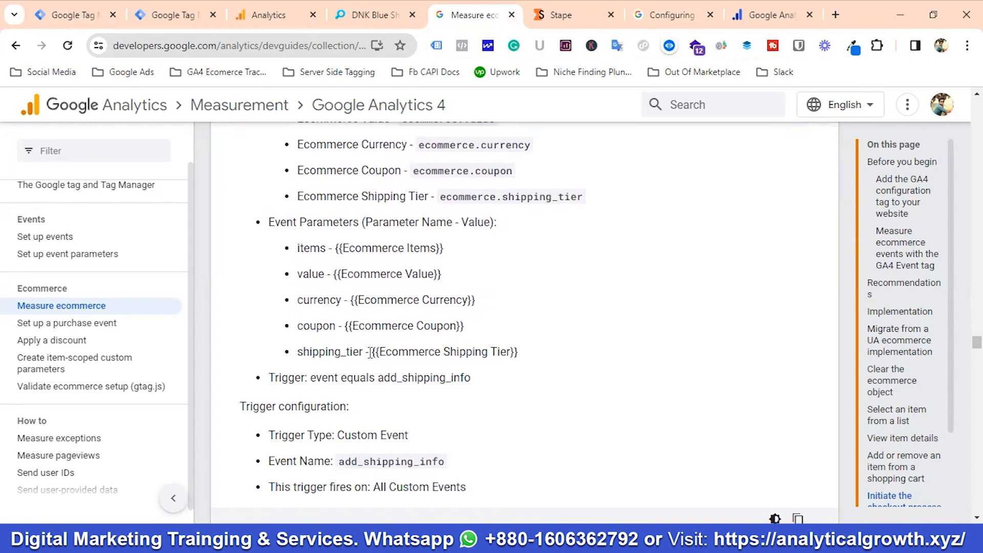
scroll(374, 354, "up", 1)
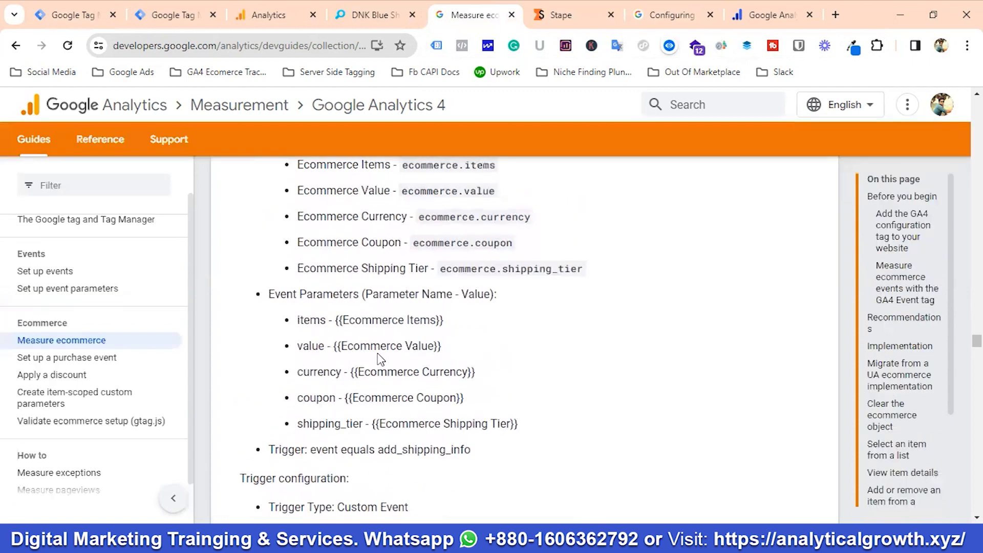
scroll(393, 360, "up", 2)
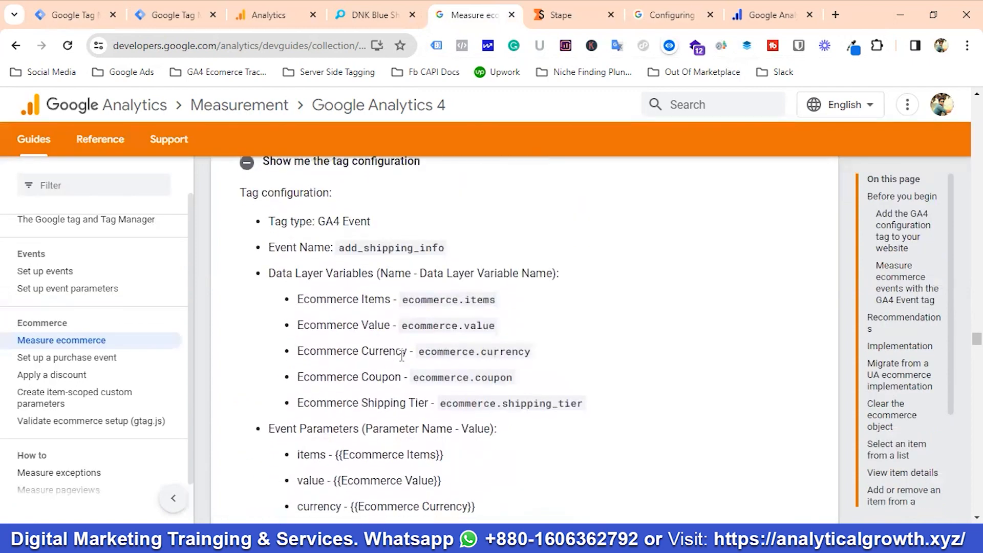
scroll(405, 362, "down", 1)
scroll(430, 390, "up", 1)
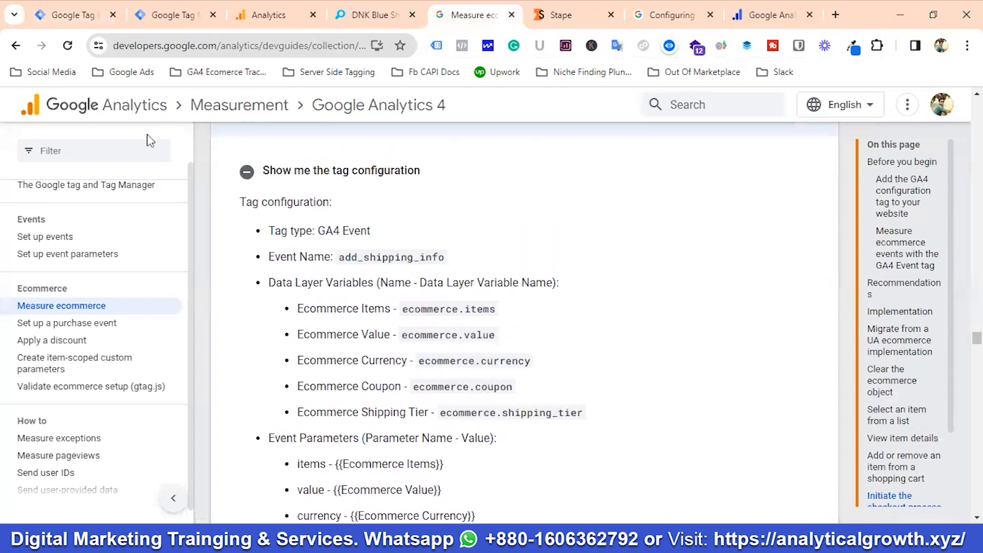
Step: Return to Google Tag Manager and make a copy of the GA4 - Event Name - Begin Checkout tag
left_click(79, 4)
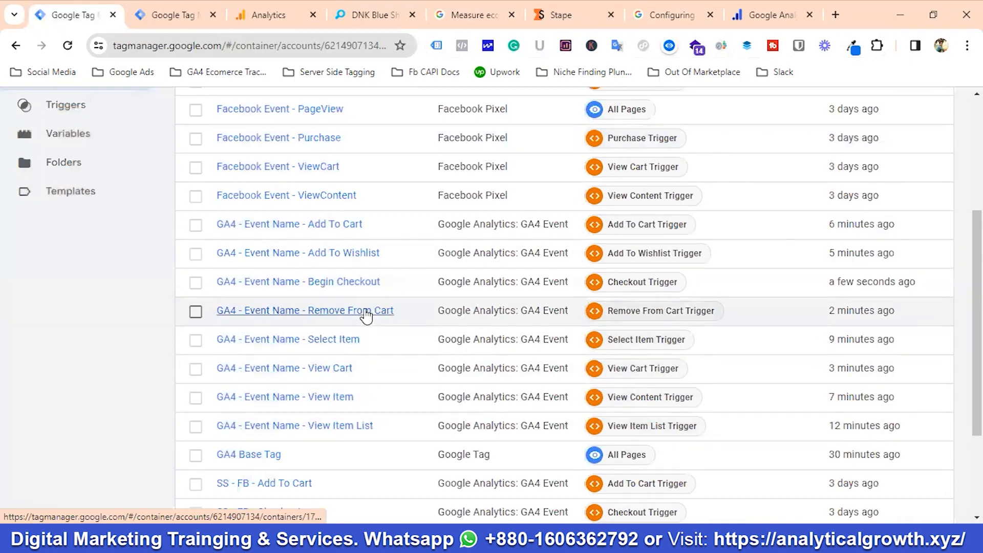
scroll(363, 290, "up", 1)
scroll(368, 296, "up", 1)
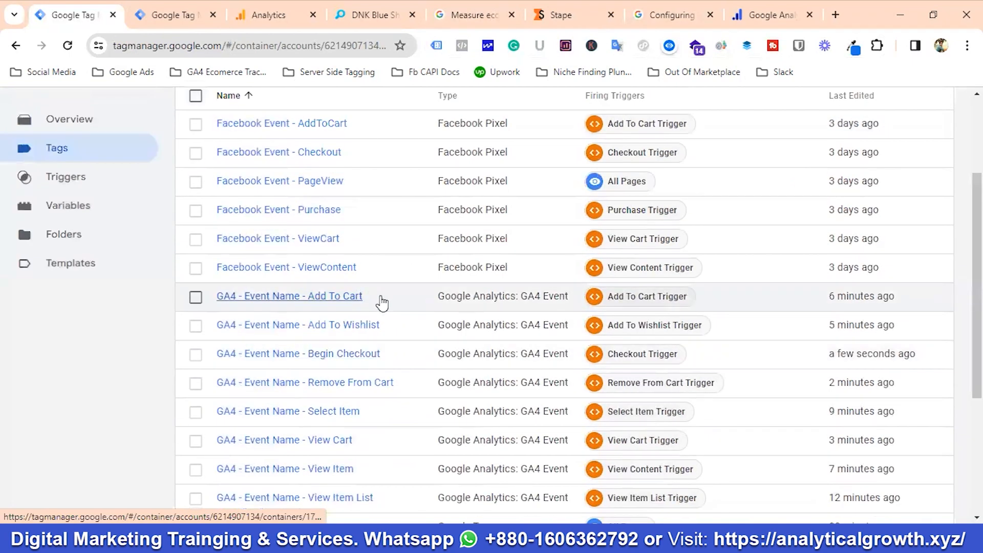
scroll(379, 333, "down", 2)
left_click(338, 283)
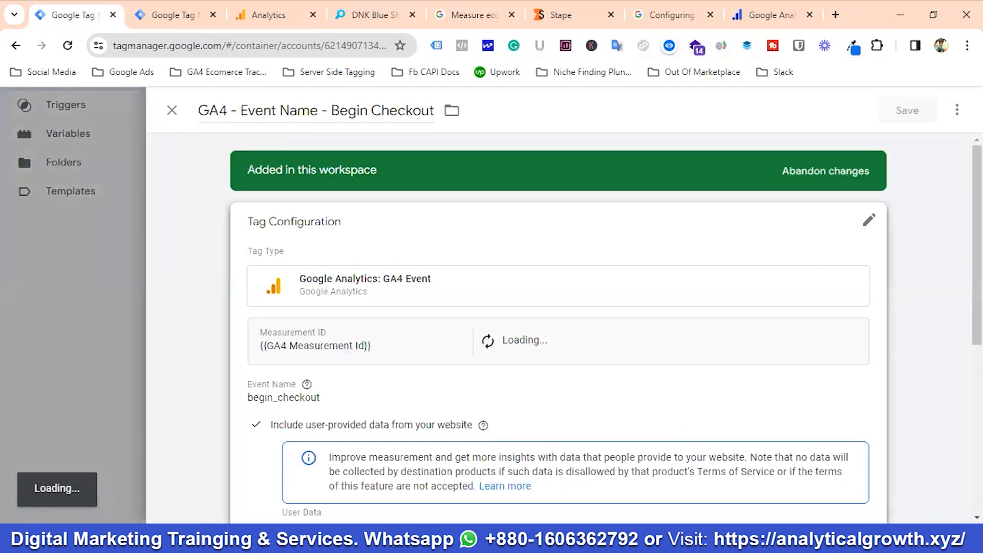
left_click(956, 110)
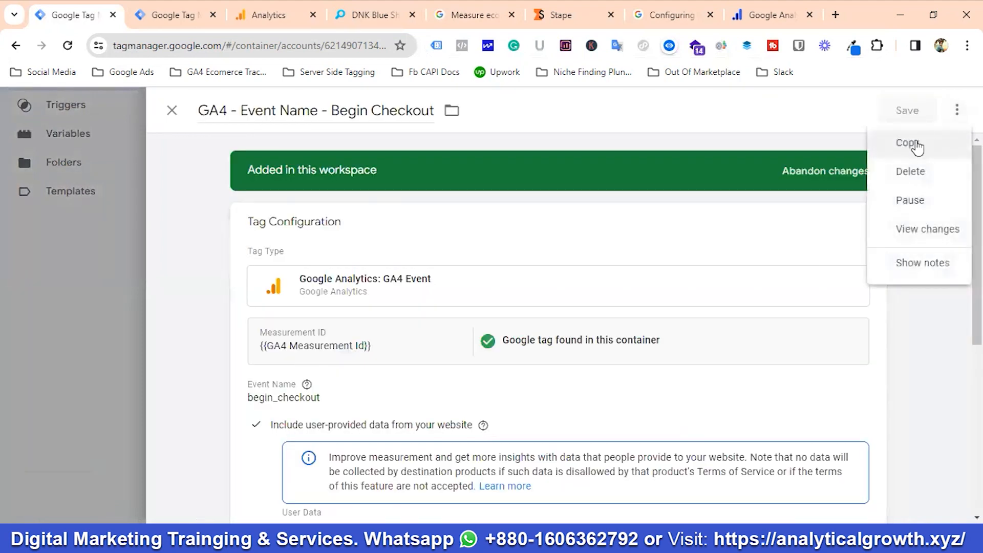
left_click(909, 144)
Step: Remove the copy prefix from the start of the duplicated tag's name
double_click(255, 111)
left_click(254, 111)
key("BackSpace")
key("BackSpace")
key("BackSpace")
key("BackSpace")
key("BackSpace")
key("BackSpace")
key("BackSpace")
key("BackSpace")
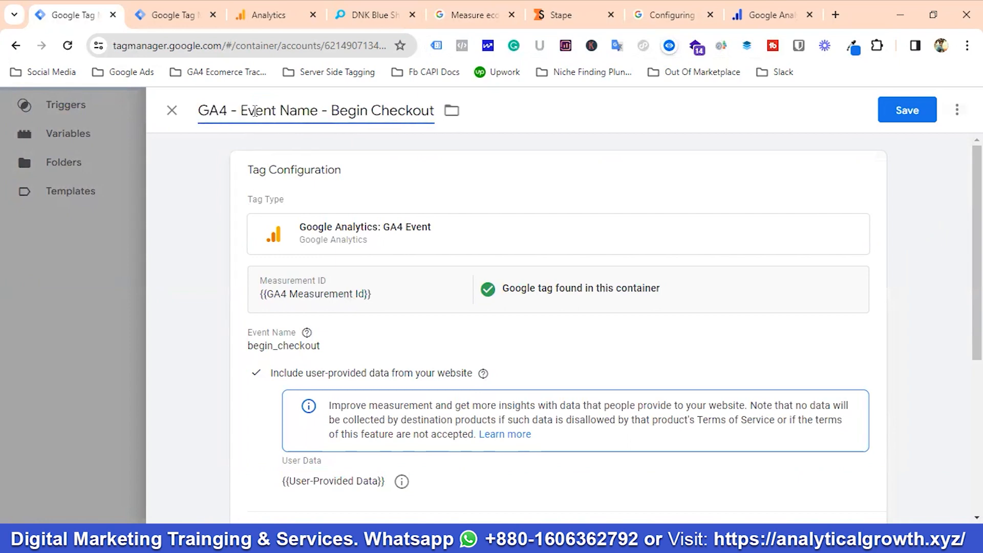
Step: Copy the event name add_shipping_info from the tag configuration in the Google Analytics documentation
left_click(483, 12)
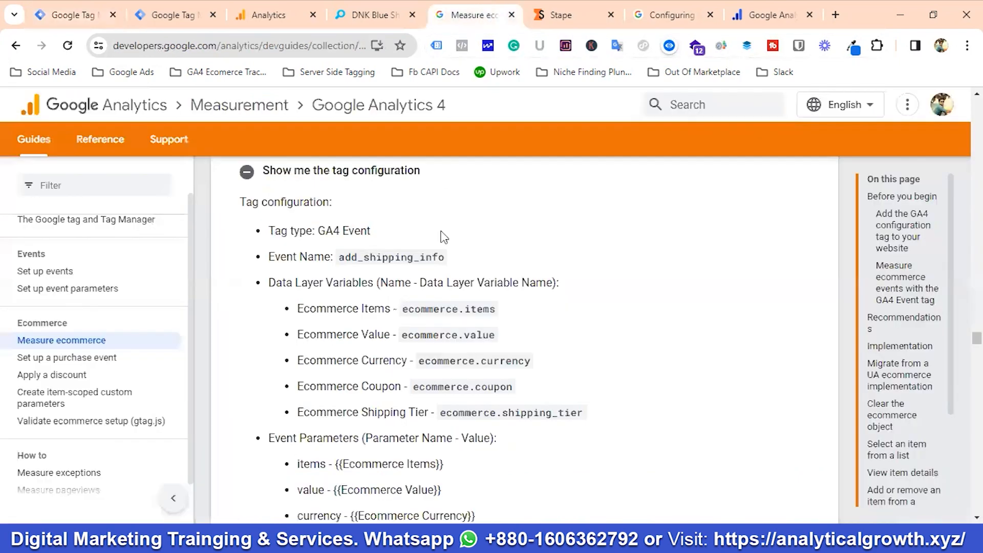
scroll(555, 362, "up", 3)
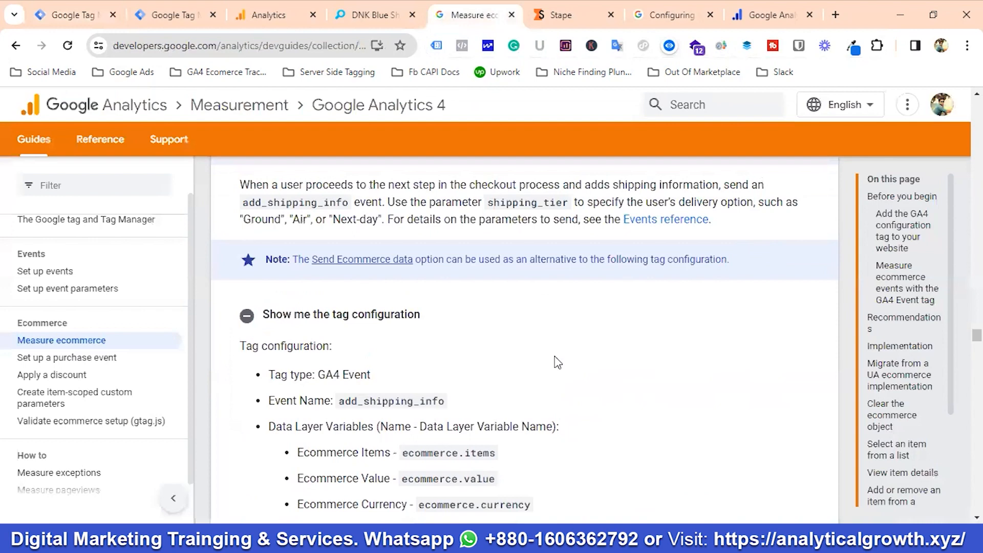
double_click(388, 401)
right_click(388, 401)
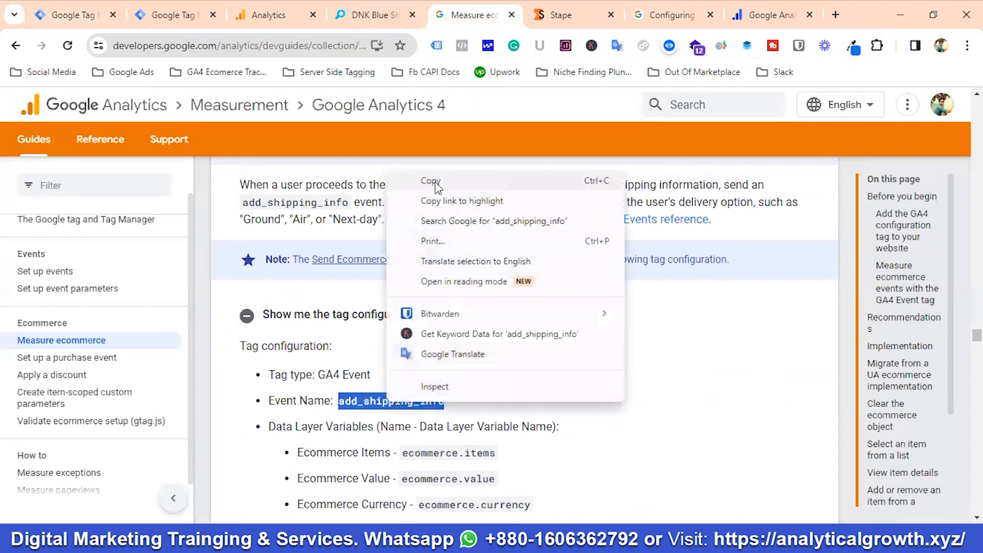
left_click(442, 184)
Step: Rename the copied tag in Google Tag Manager as GA4 - Event Name - Add Shipping Info
left_click(84, 4)
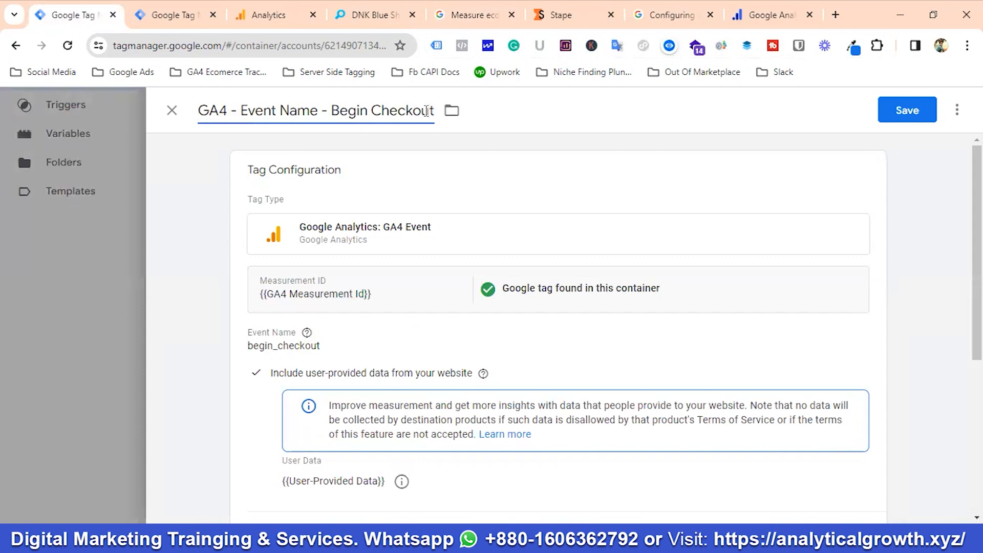
key("BackSpace")
key("BackSpace")
key("BackSpace")
key("BackSpace")
key("BackSpace")
key("BackSpace")
key("BackSpace")
key("BackSpace")
key("BackSpace")
key("BackSpace")
key("BackSpace")
key("BackSpace")
key("BackSpace")
key("BackSpace")
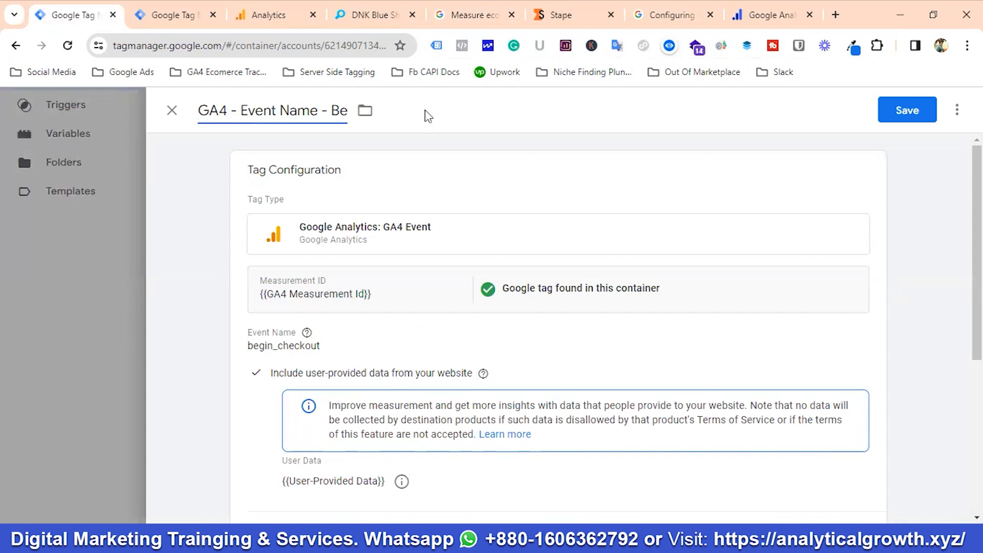
type("Add Ship")
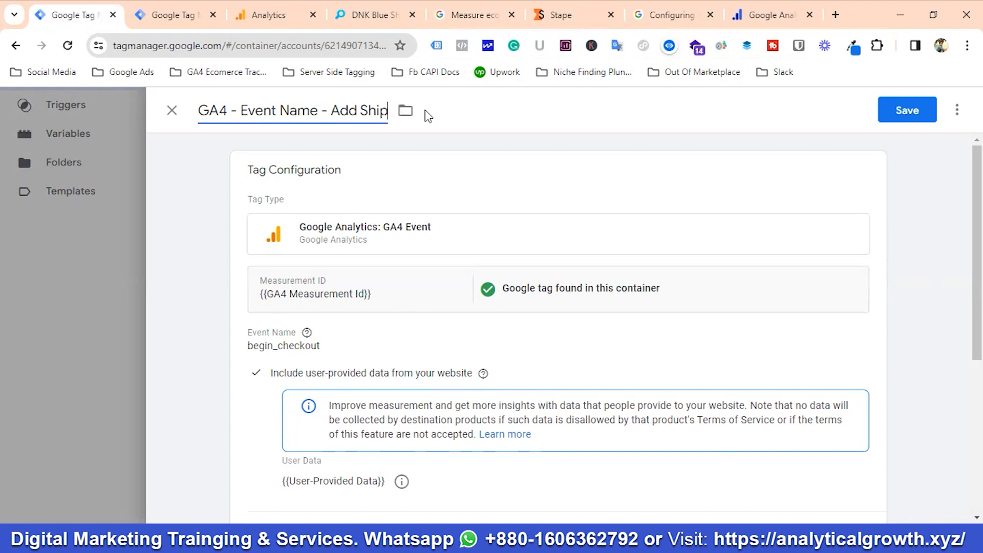
type("ping Info")
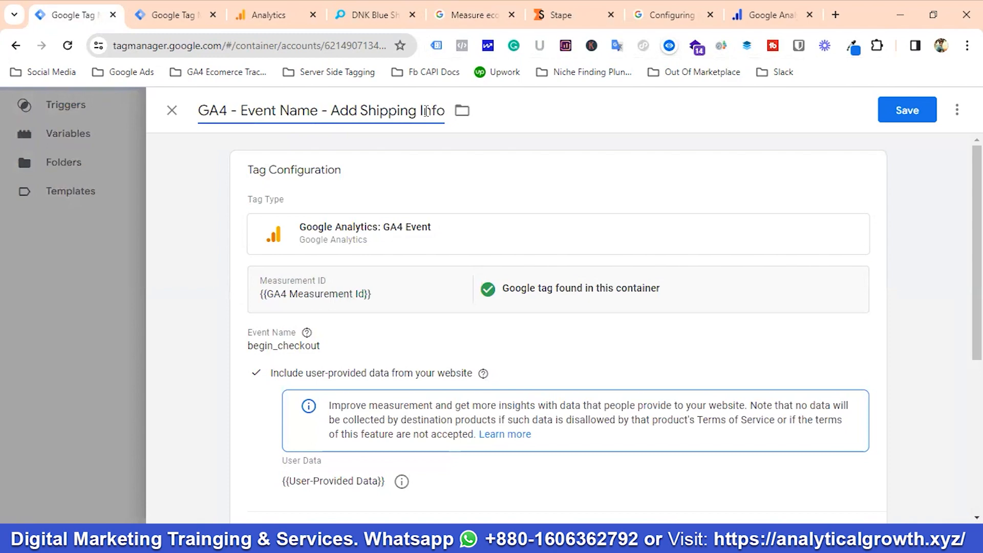
Step: Replace the Add Shipping Info tag's event name with the copied add_shipping_info
left_click(325, 347)
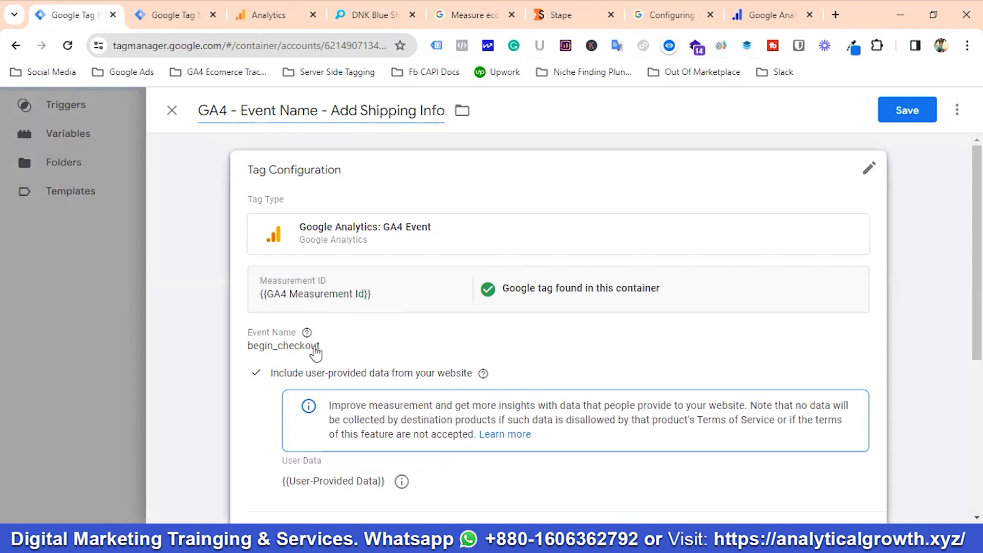
left_click(348, 388)
double_click(349, 388)
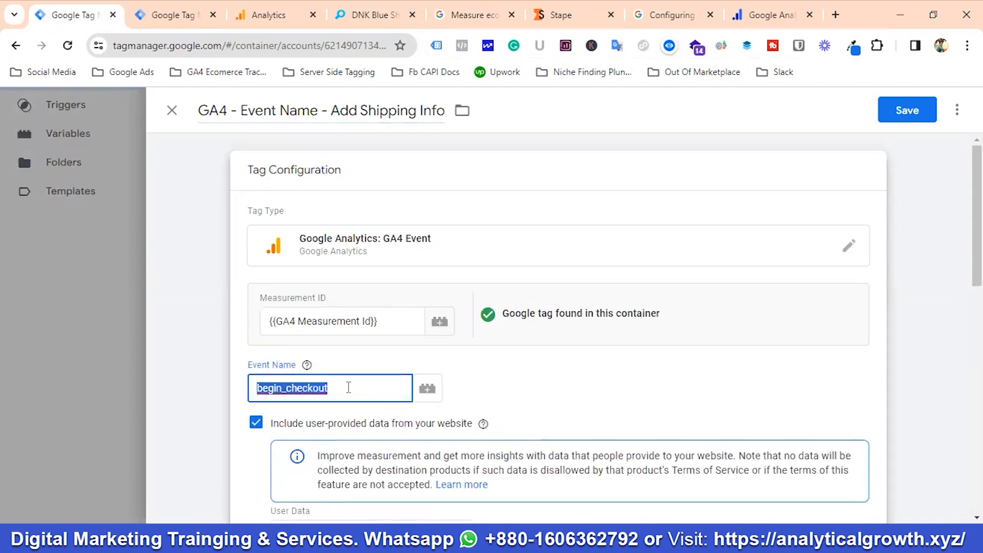
key("ctrl+v")
Step: Add an empty event parameter row below coupon in the Add Shipping Info tag
scroll(515, 379, "down", 7)
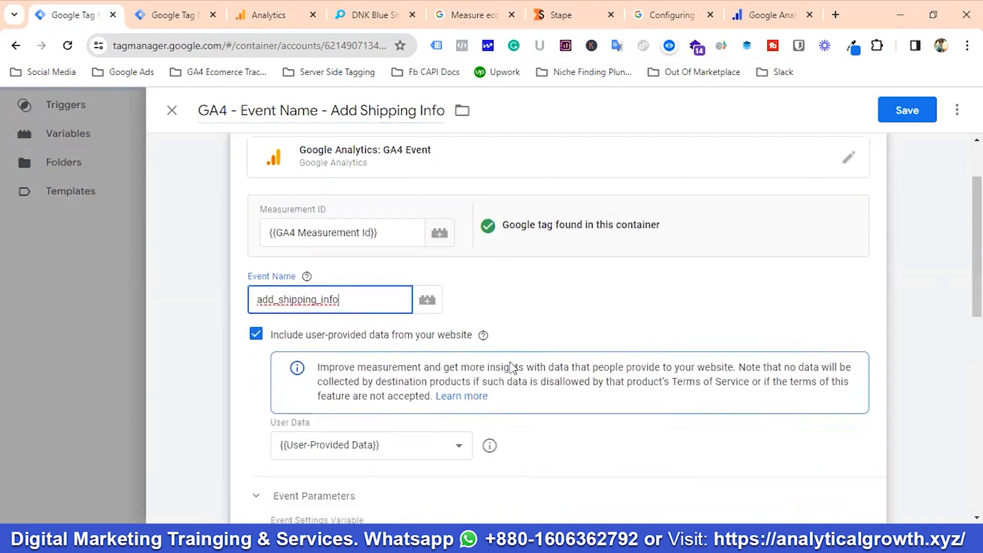
scroll(384, 365, "down", 2)
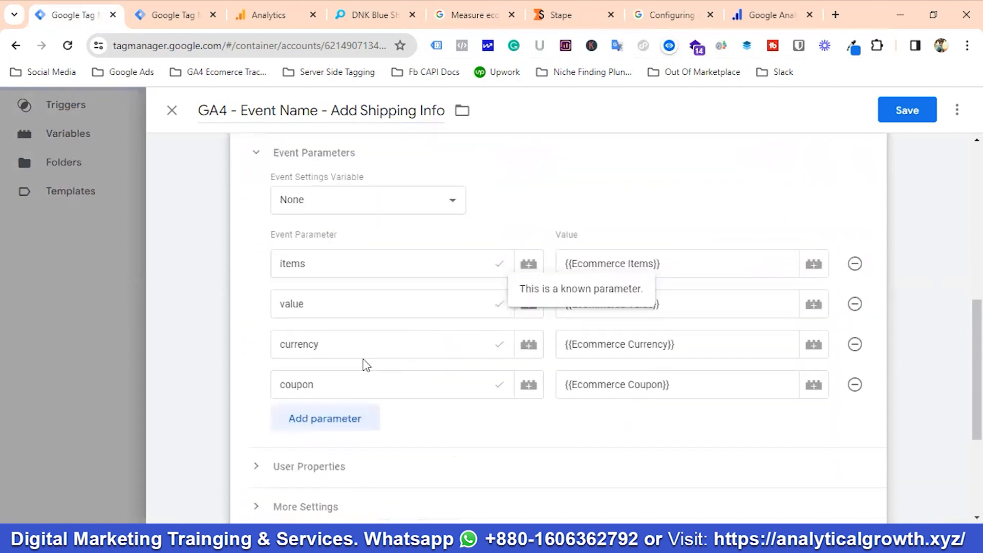
left_click(337, 419)
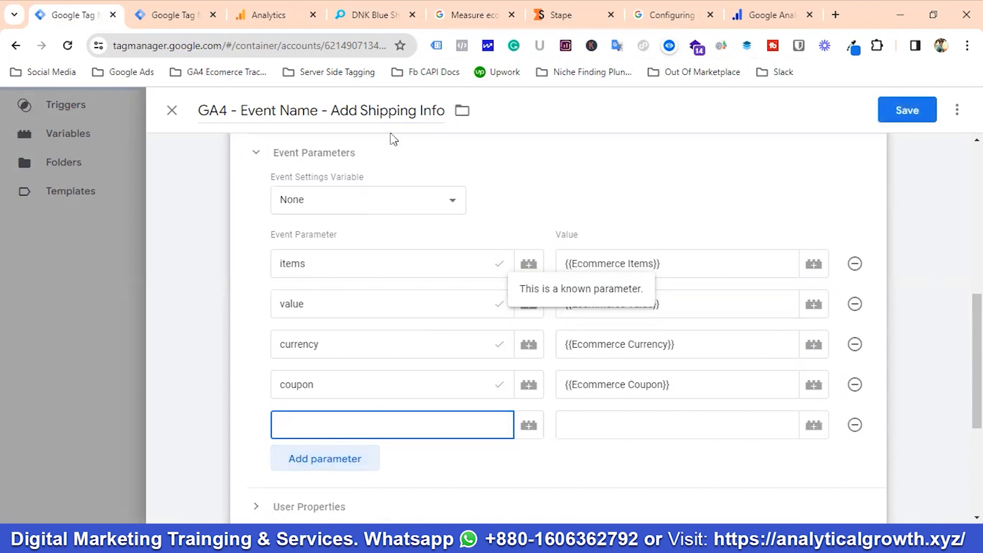
Step: Copy the parameter name shipping_tier from the add_shipping_info event parameters in the Google Analytics documentation
left_click(468, 14)
scroll(348, 344, "down", 5)
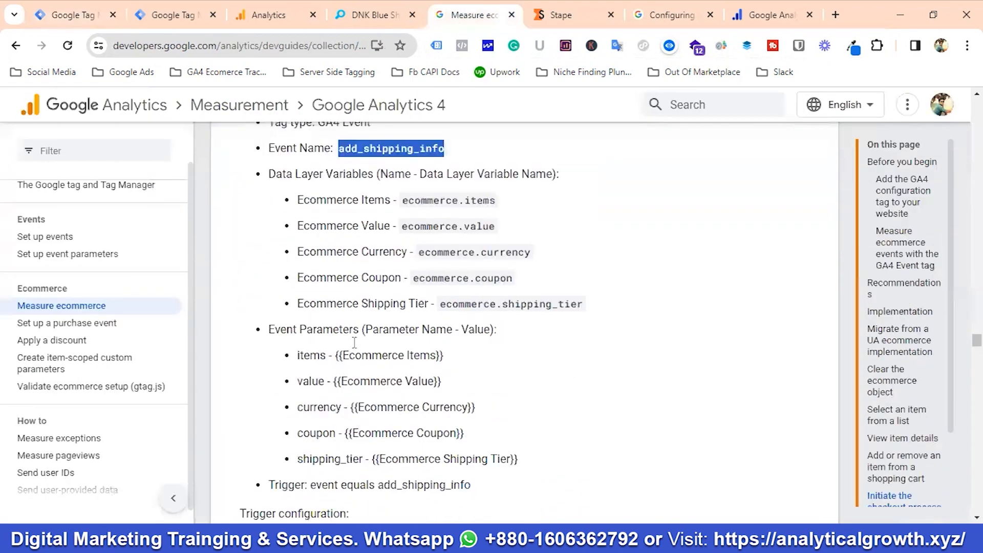
scroll(355, 342, "down", 2)
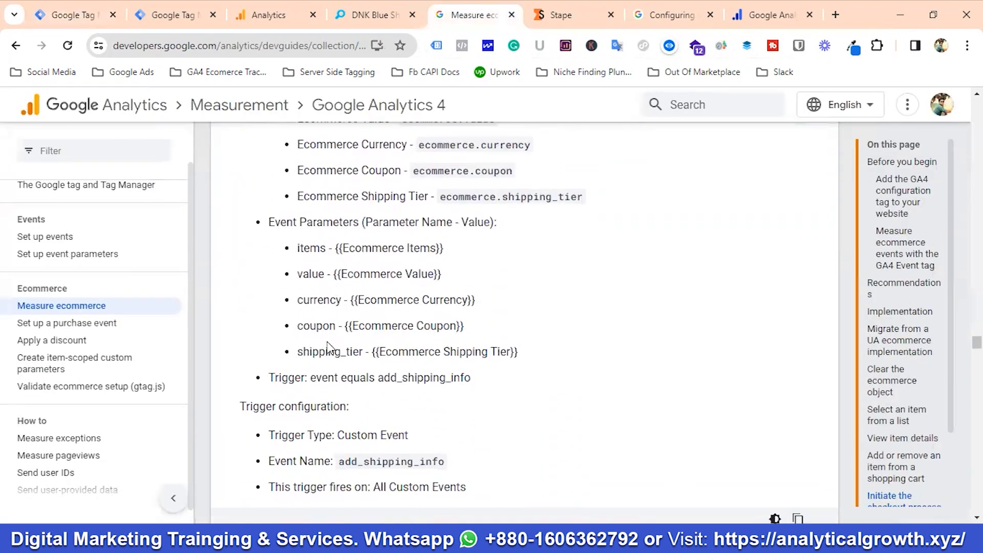
scroll(338, 357, "up", 1)
left_click_drag(299, 269, 415, 259)
left_click(354, 345)
double_click(323, 427)
right_click(324, 425)
left_click(367, 205)
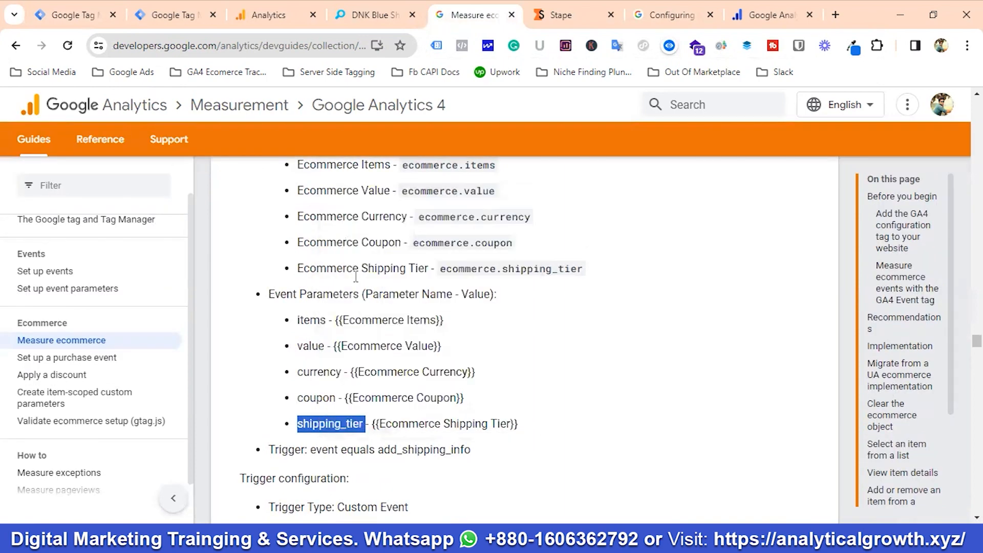
Step: In Google Tag Manager, name the new event parameter shipping_tier and start creating a new variable for its value
left_click(71, 14)
left_click(317, 424)
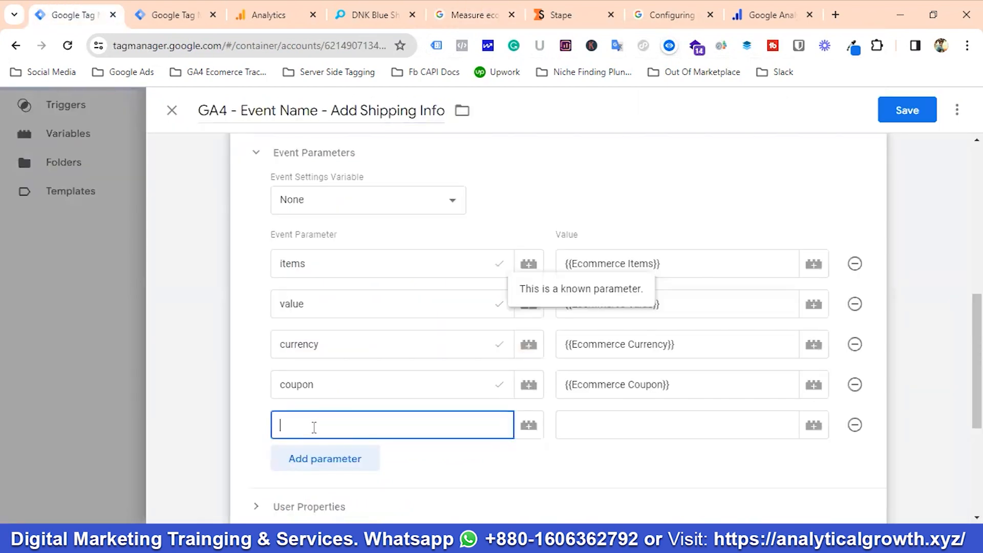
key("ctrl+v")
left_click(585, 425)
left_click(819, 426)
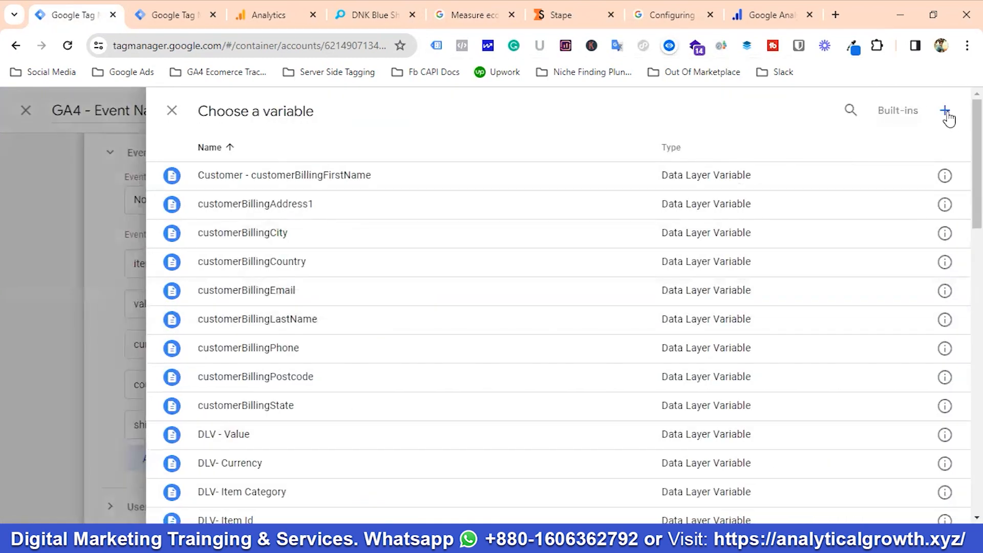
left_click(942, 111)
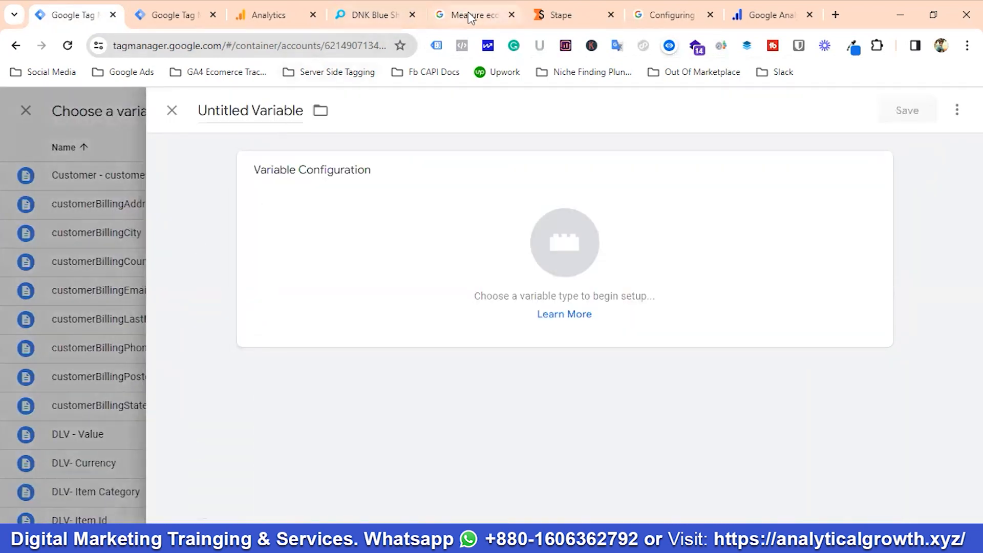
Step: Copy the variable name Ecommerce Shipping Tier from the data layer variables list in the Google Analytics documentation
left_click(468, 12)
left_click_drag(301, 266, 430, 272)
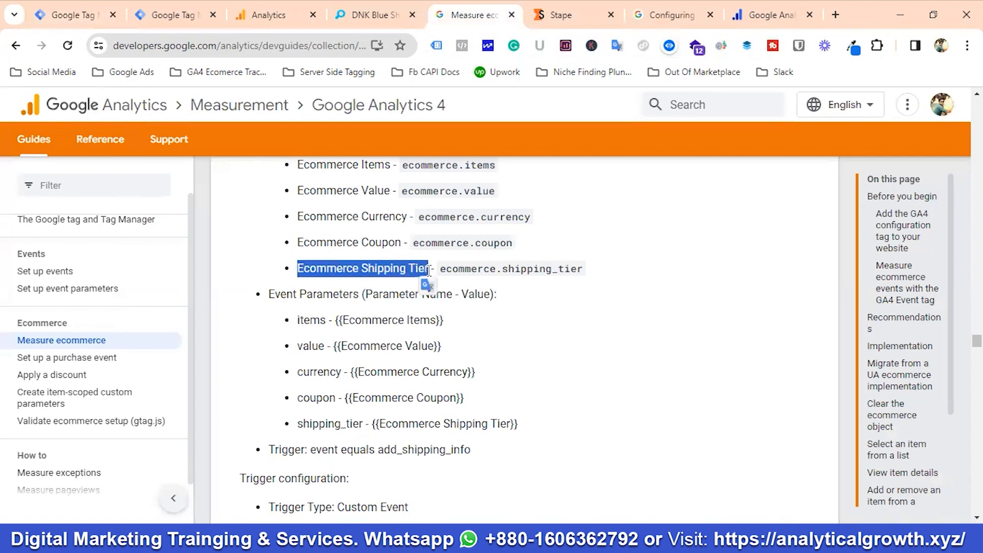
left_click(410, 269)
left_click_drag(431, 269, 296, 269)
left_click(346, 269)
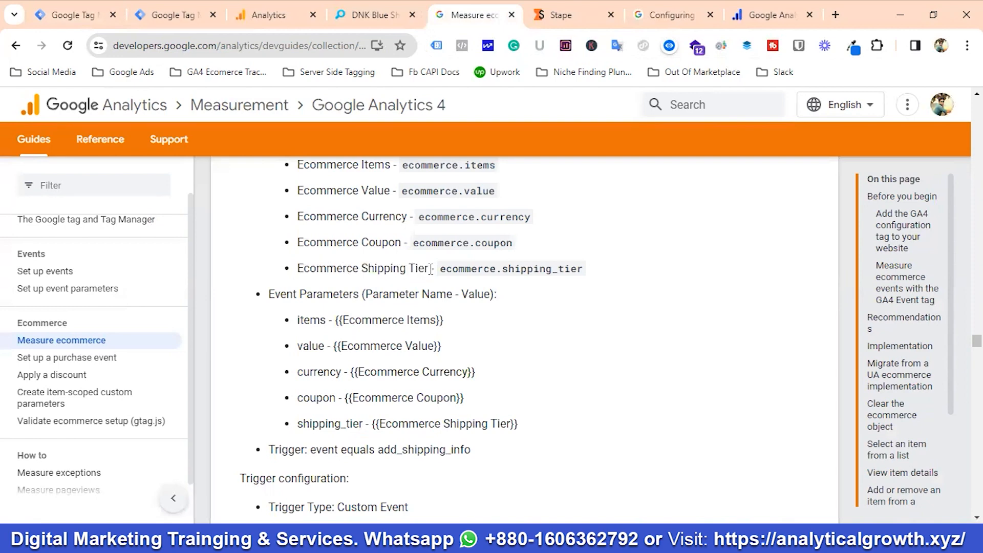
left_click_drag(430, 268, 298, 268)
left_click(313, 267)
double_click(312, 267)
left_click(409, 267)
left_click_drag(428, 267, 308, 258)
left_click(300, 267)
double_click(317, 267)
left_click(404, 269)
mouse_move(429, 269)
left_mouse_down()
mouse_move(298, 268)
mouse_move(425, 266)
left_mouse_up()
left_click(313, 268)
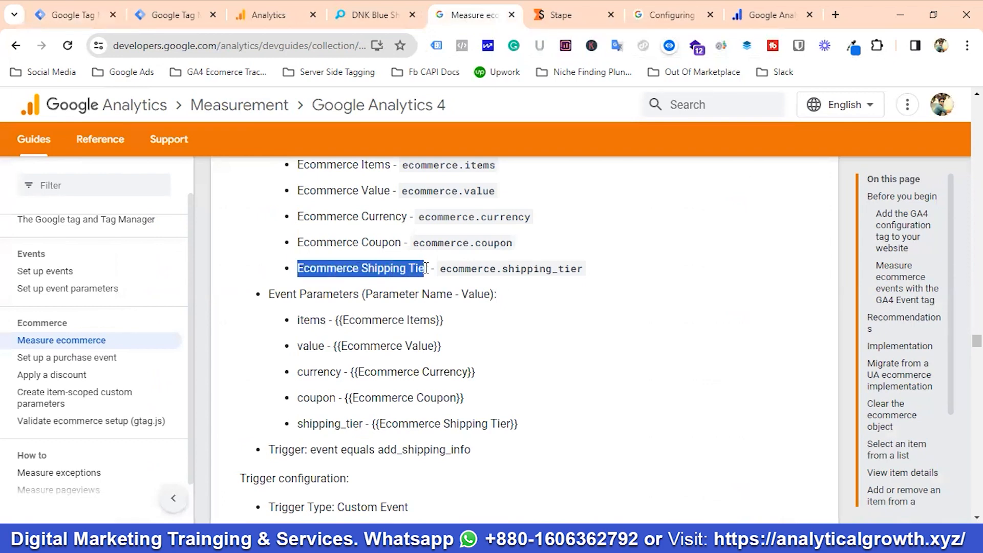
left_click(418, 272)
triple_click(412, 271)
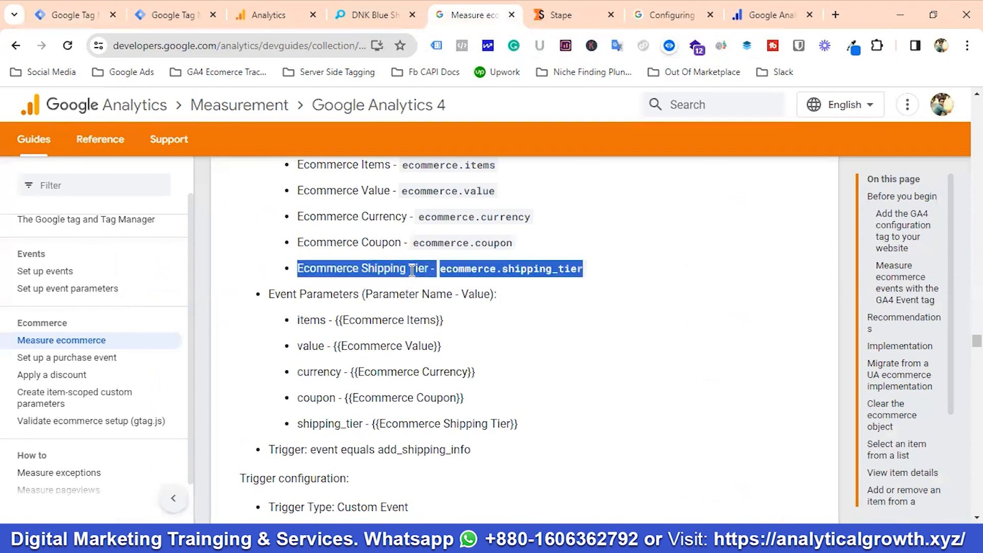
left_click(429, 268)
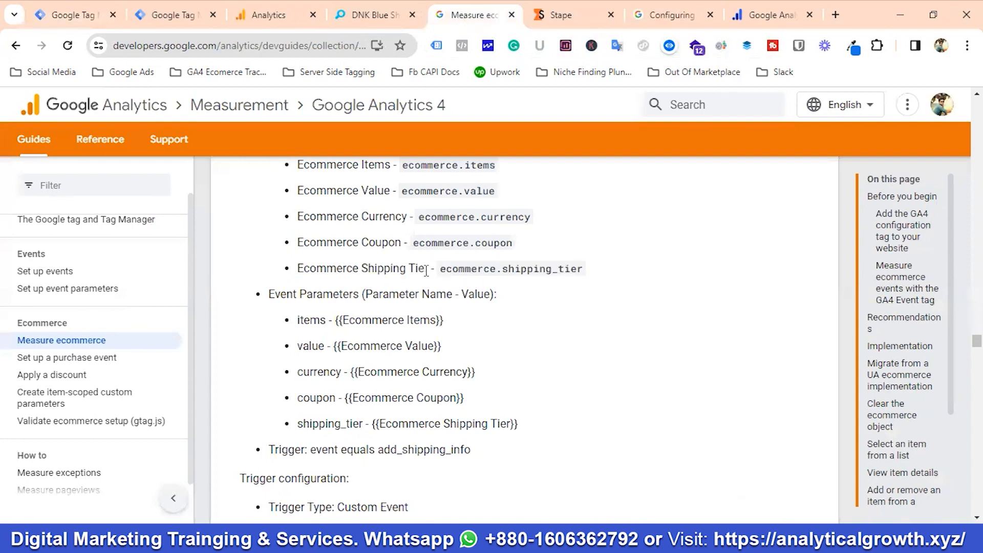
left_click_drag(429, 272, 301, 280)
left_click(303, 281)
left_click_drag(429, 272, 303, 274)
right_click(308, 271)
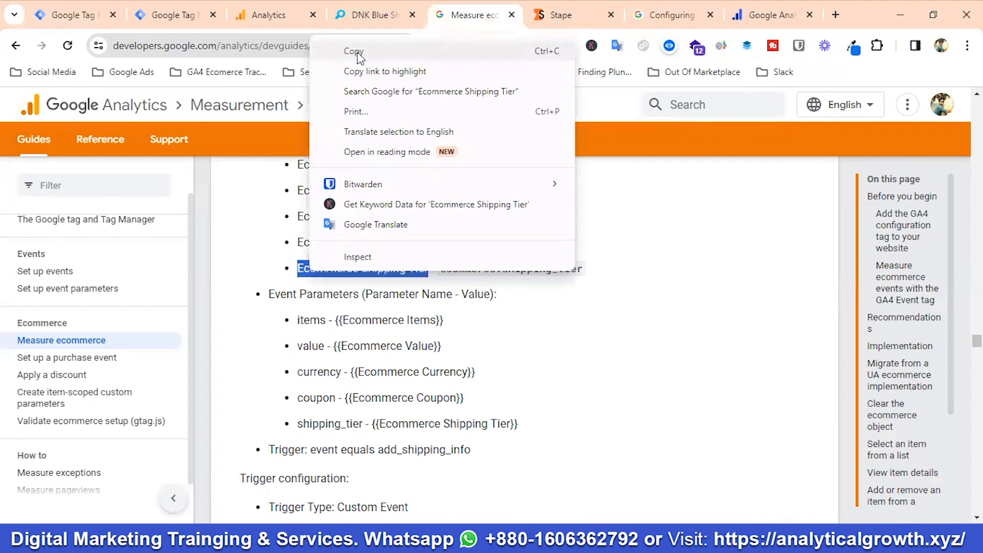
left_click(359, 50)
Step: Name the new Google Tag Manager variable Ecommerce Shipping Tier and set its type to Data Layer Variable
left_click(72, 15)
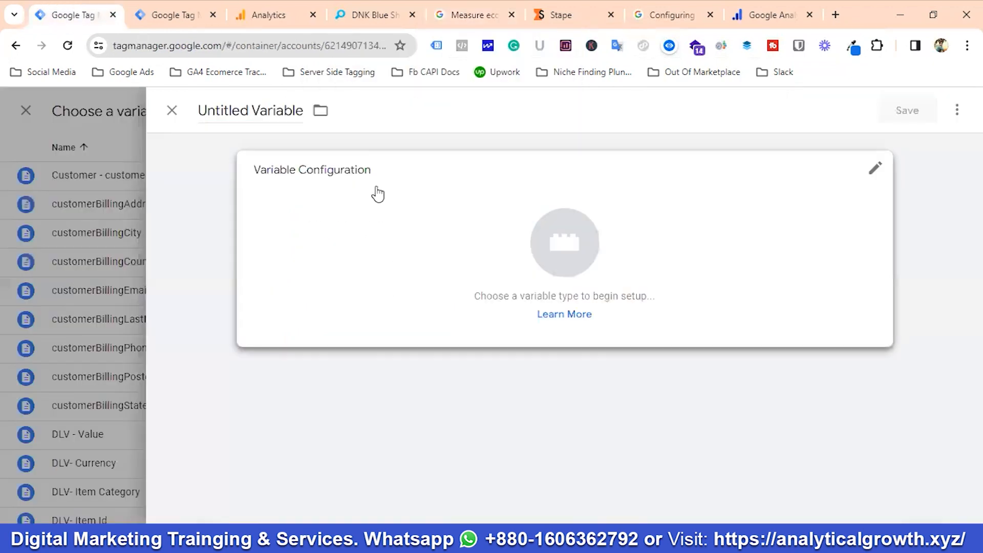
left_click(269, 114)
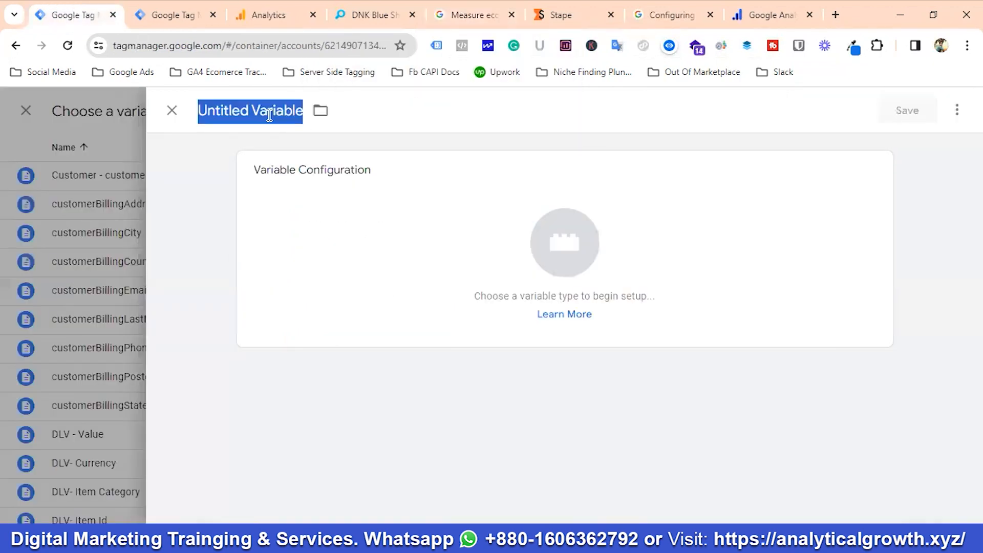
key("ctrl+v")
left_click(569, 259)
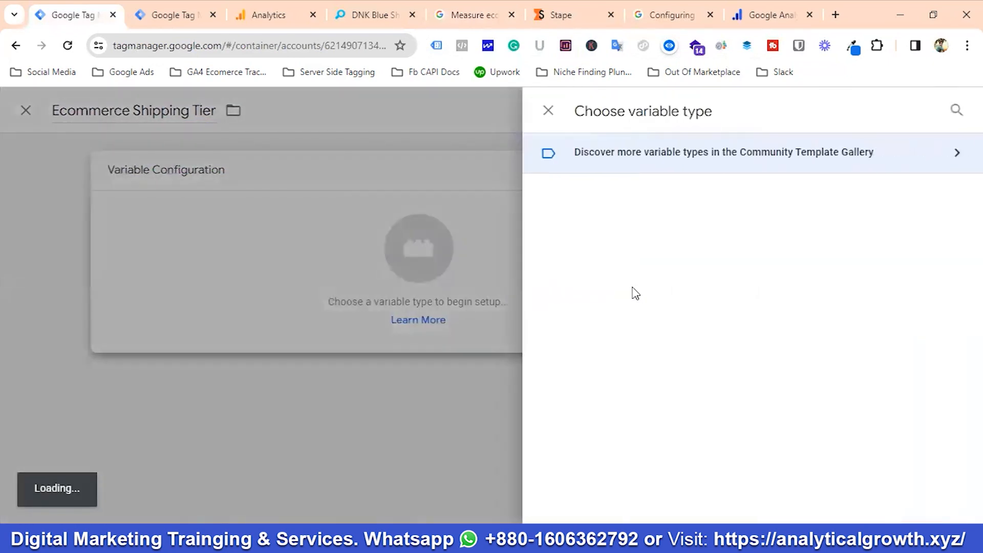
scroll(642, 338, "down", 3)
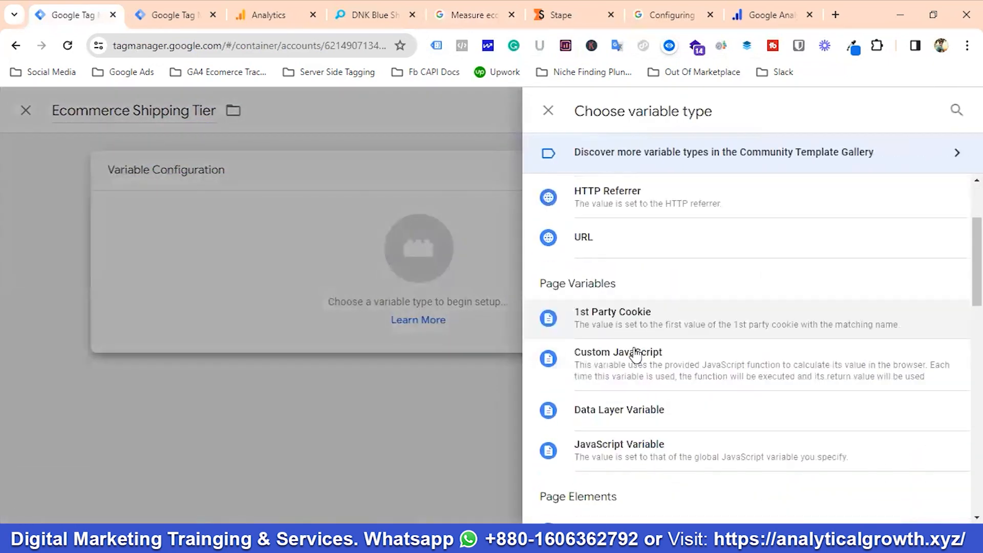
left_click(618, 407)
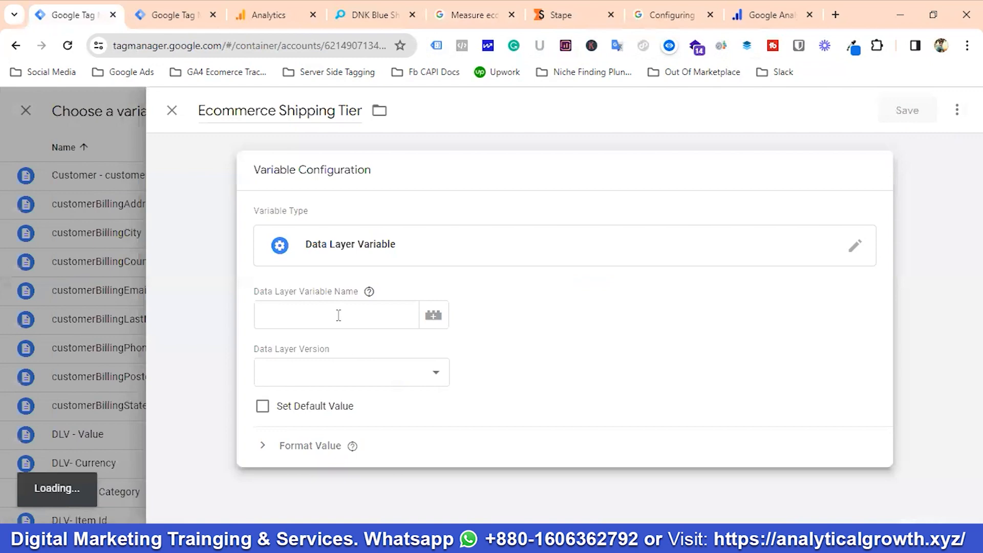
Step: Copy the data layer variable name ecommerce.shipping_tier from the Google Analytics documentation
left_click(338, 315)
left_click(466, 17)
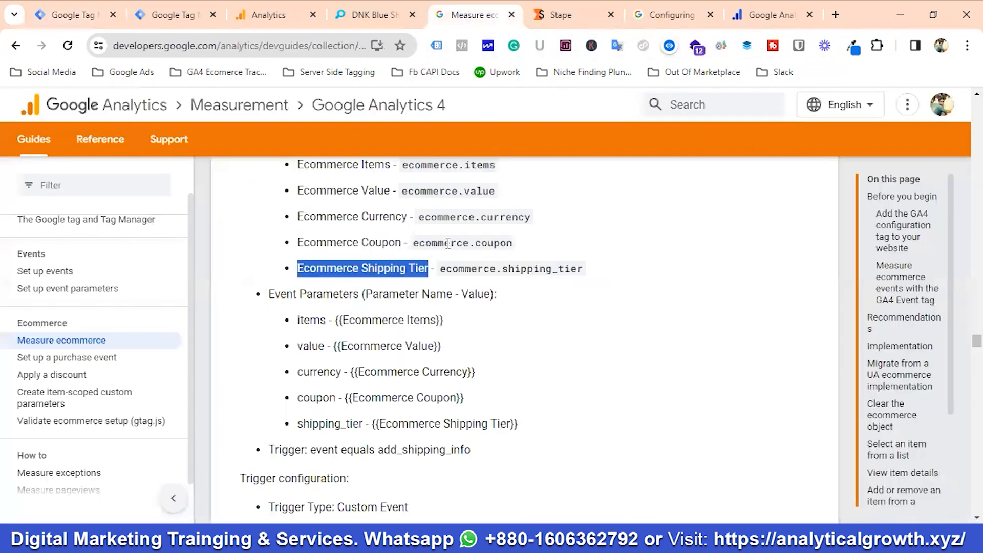
left_click_drag(443, 271, 584, 271)
triple_click(544, 273)
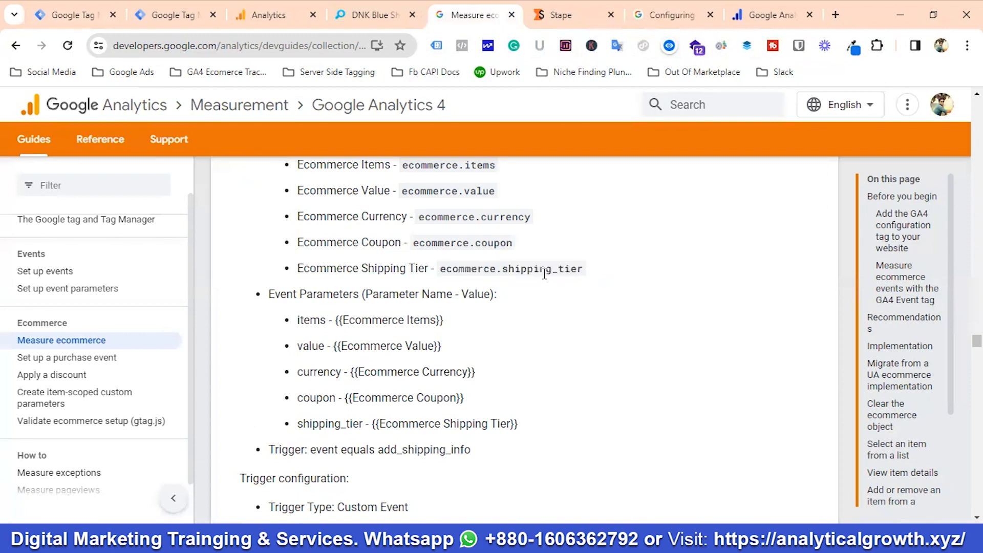
left_click(545, 273)
left_click_drag(442, 269, 588, 273)
right_click(583, 277)
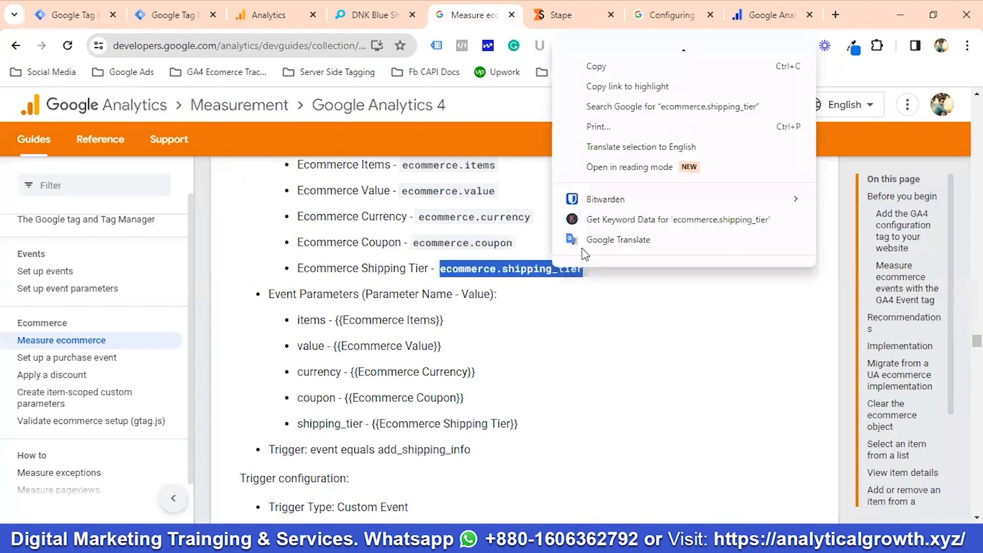
left_click(596, 52)
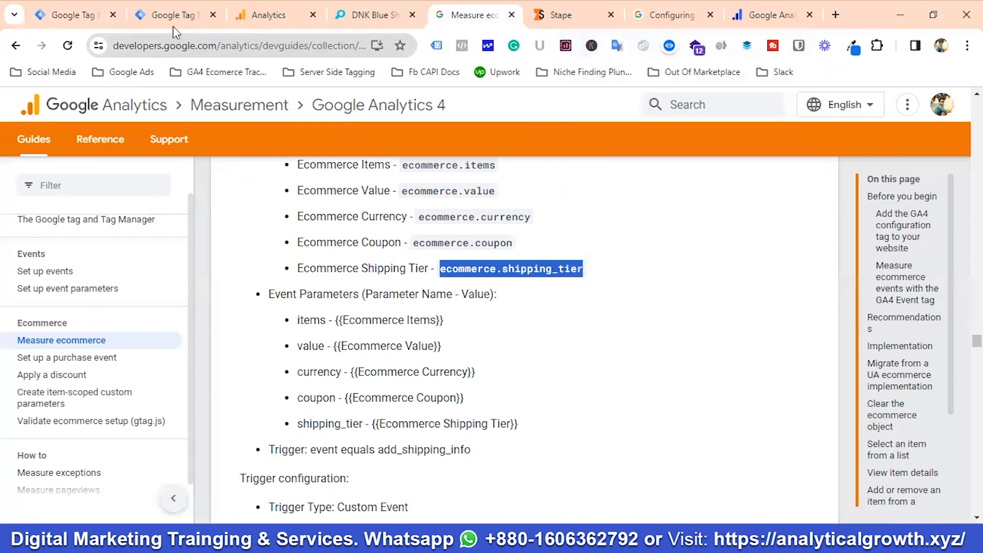
Step: Enter ecommerce.shipping_tier as the Data Layer Variable Name in Google Tag Manager and save the variable
left_click(60, 11)
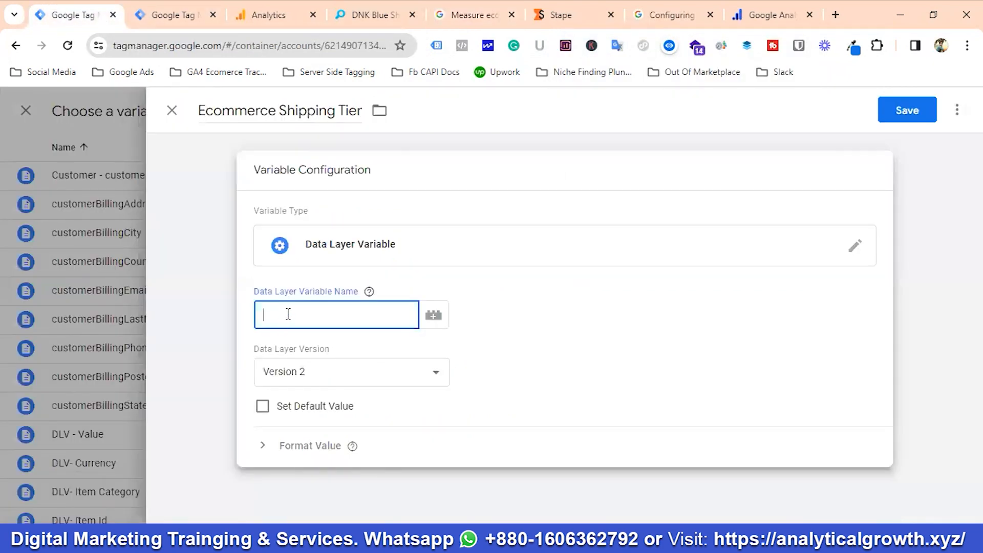
key("ctrl+v")
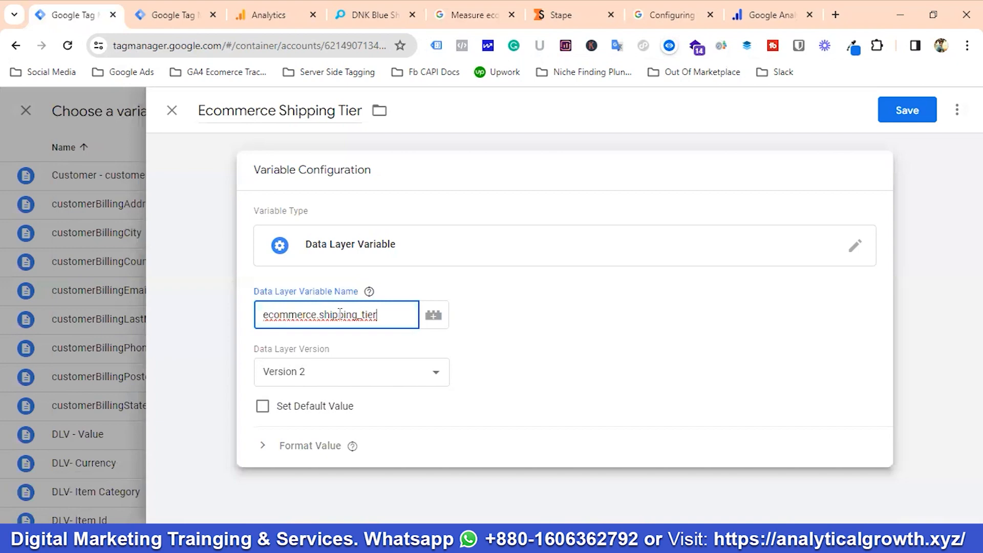
left_click(902, 114)
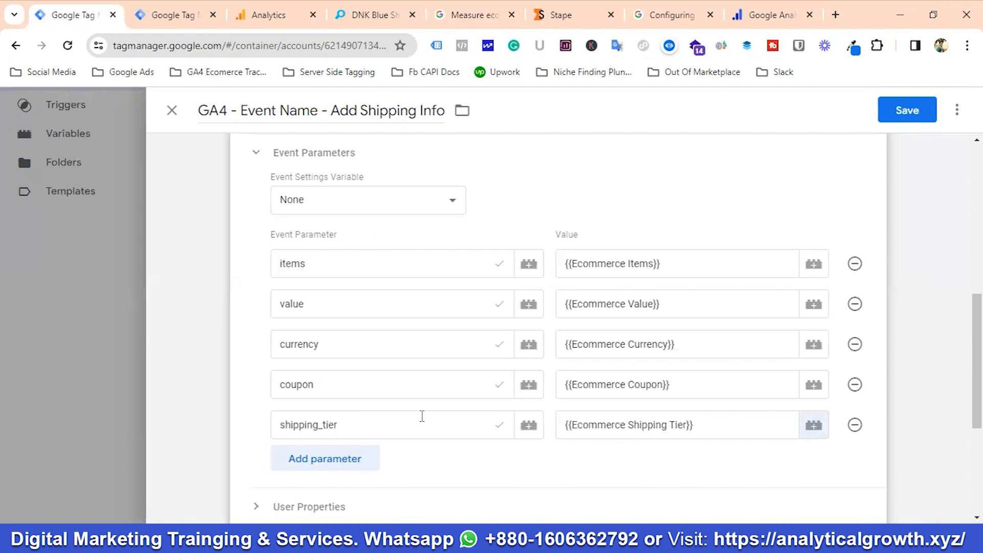
Step: Replace the tag's Checkout Trigger with the Add Shipping Info Trigger
scroll(279, 388, "down", 1)
scroll(393, 355, "down", 3)
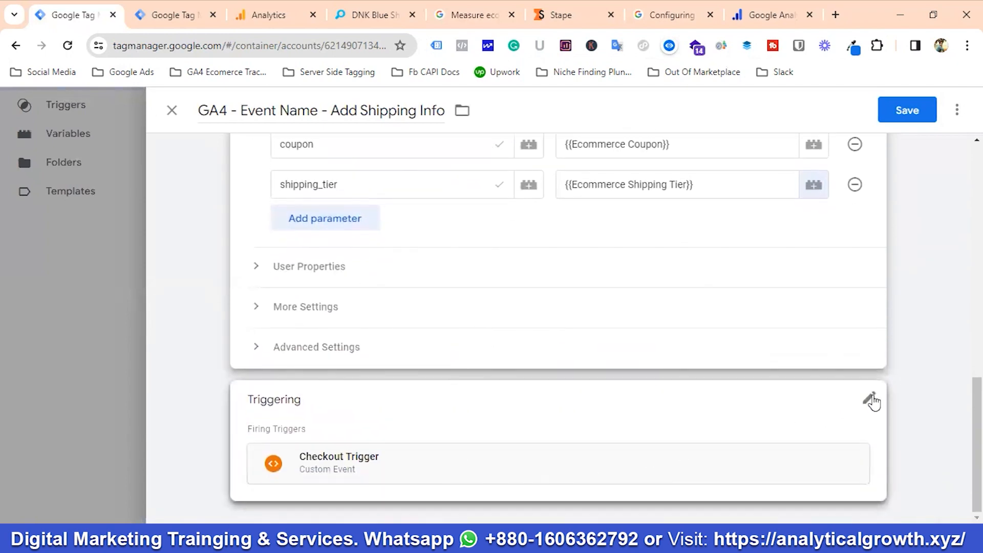
left_click(870, 399)
left_click(849, 434)
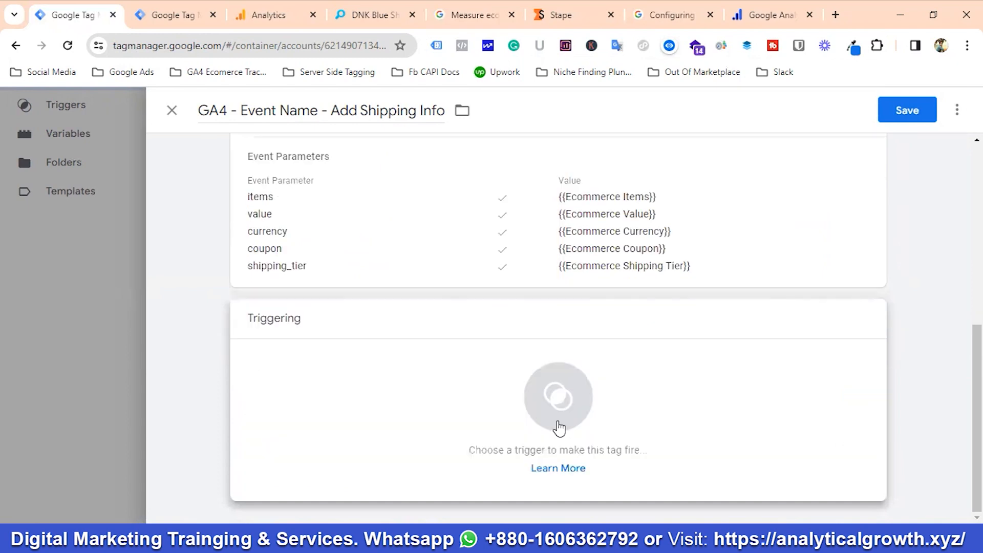
left_click(545, 405)
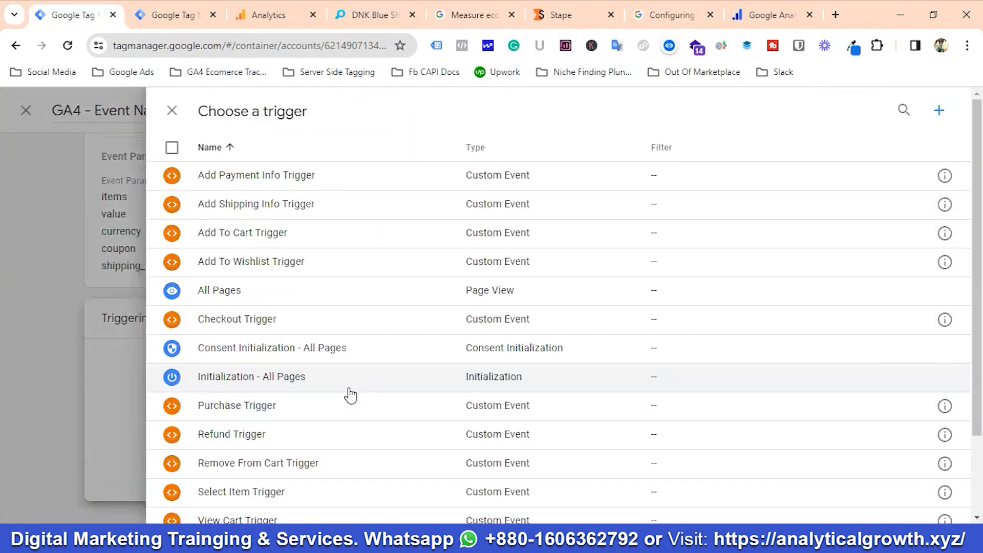
left_click(258, 205)
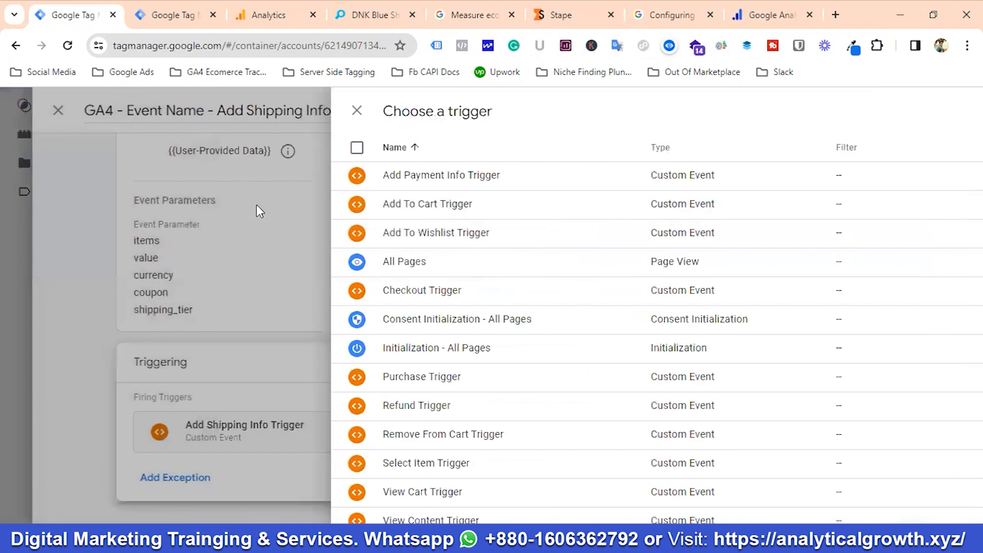
Step: Check the add_shipping_info configuration in the documentation, and save the Add Shipping Info tag in Google Tag Manager
left_click(473, 15)
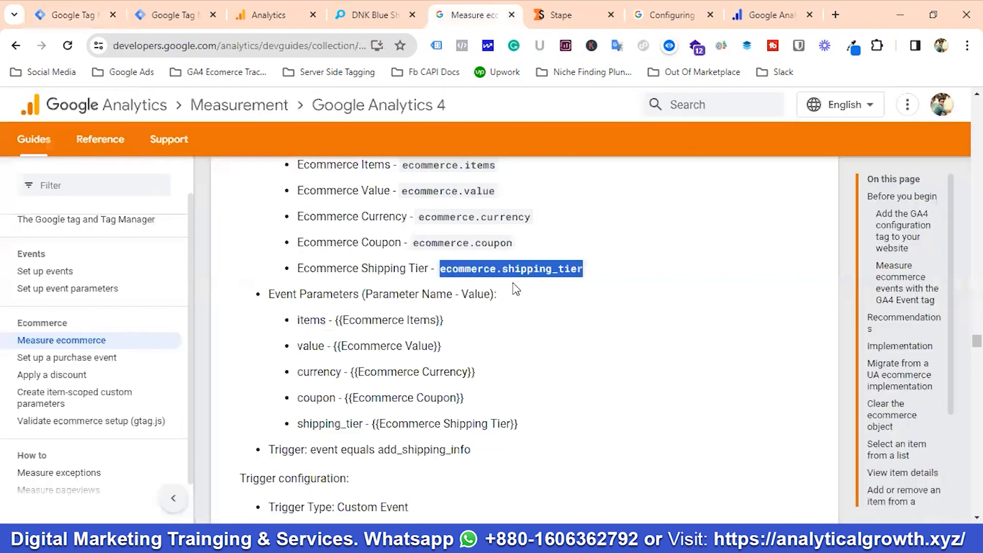
scroll(412, 340, "up", 3)
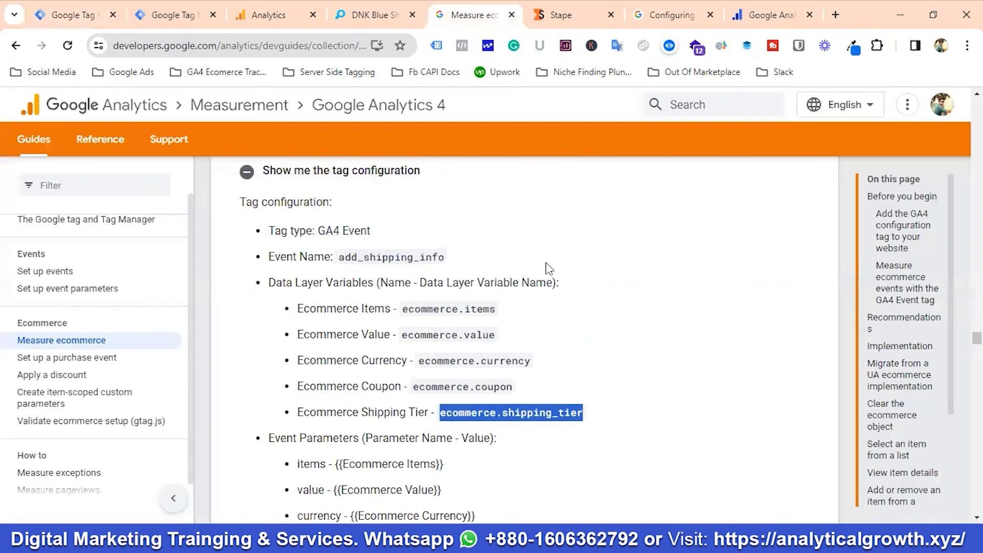
left_click(60, 17)
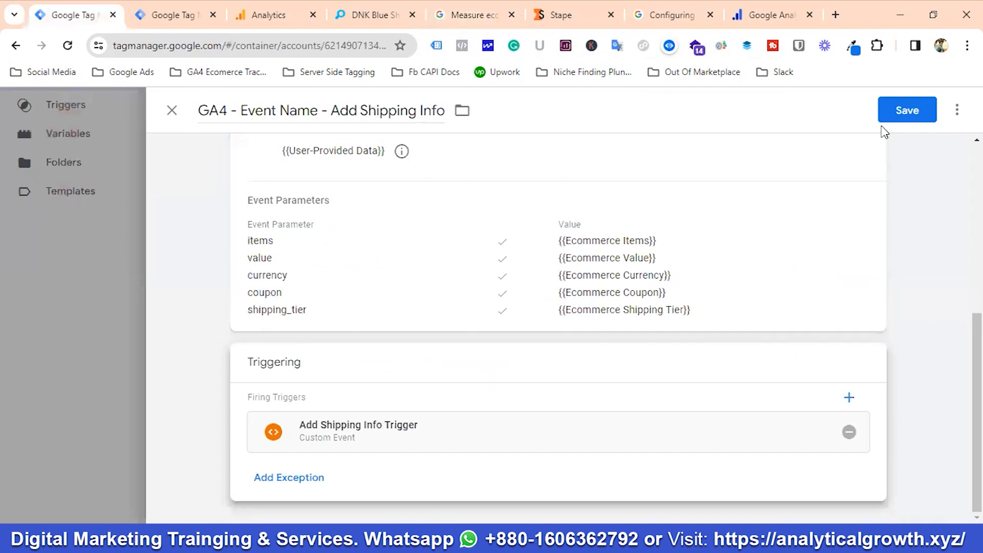
left_click(903, 111)
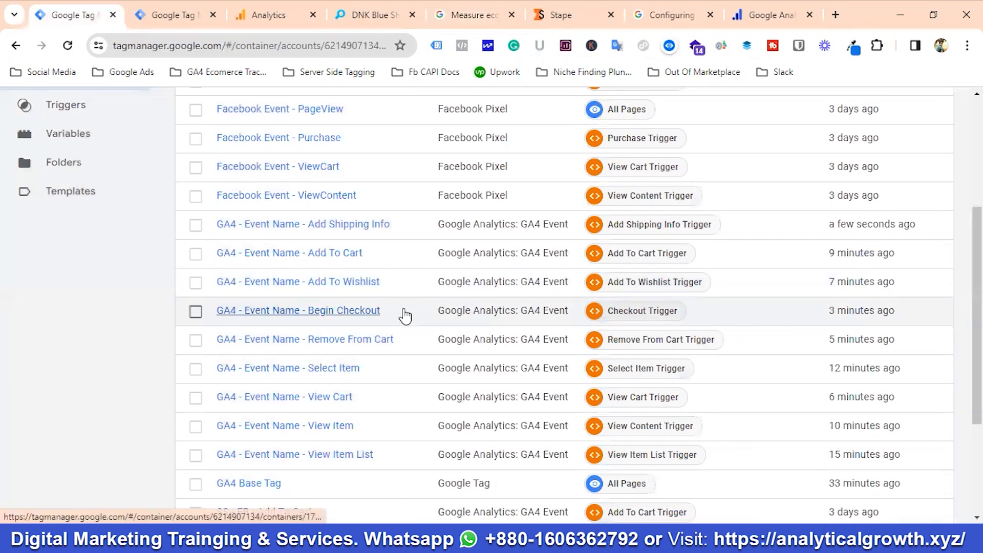
Step: Duplicate the Add Shipping Info tag and remove the "Copy of" prefix from the duplicate's name
left_click(351, 225)
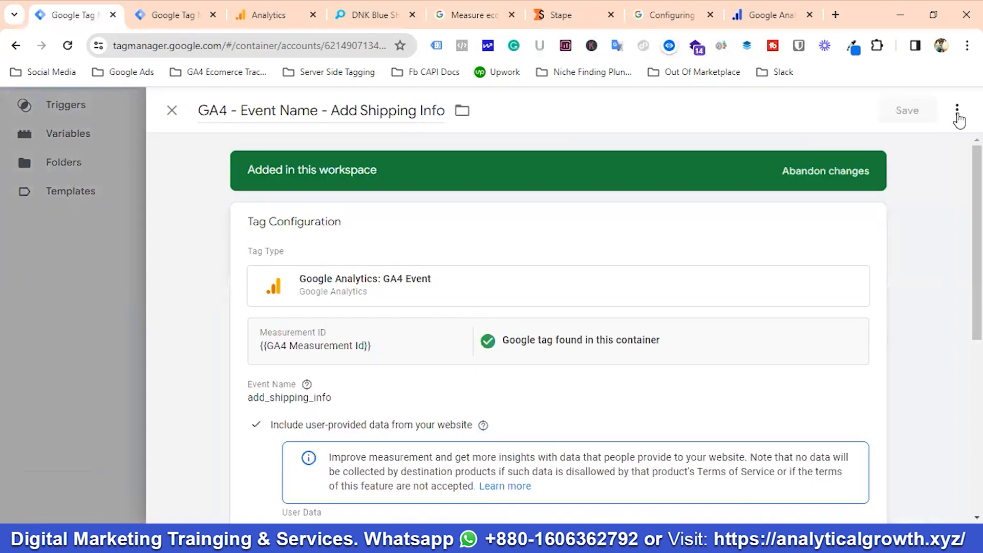
left_click(958, 110)
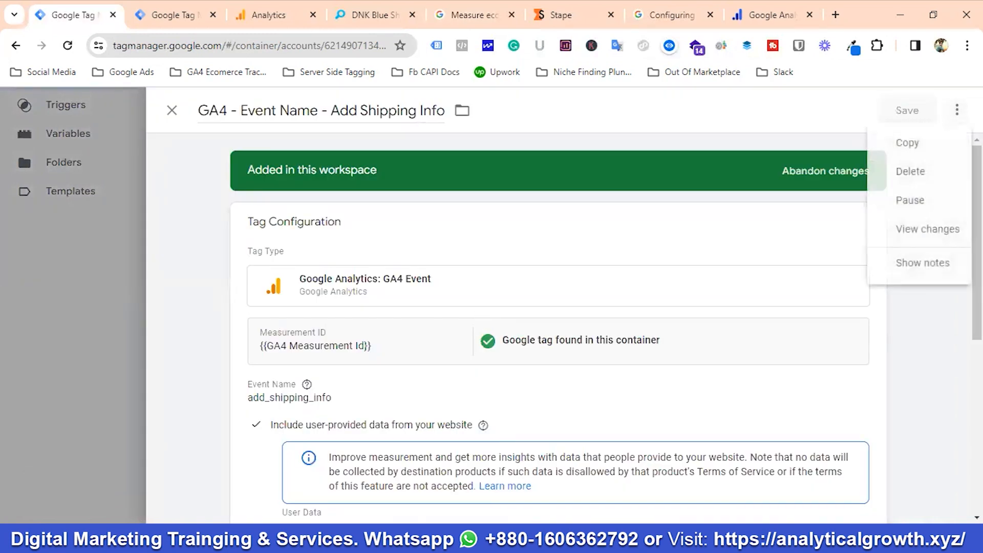
left_click(909, 144)
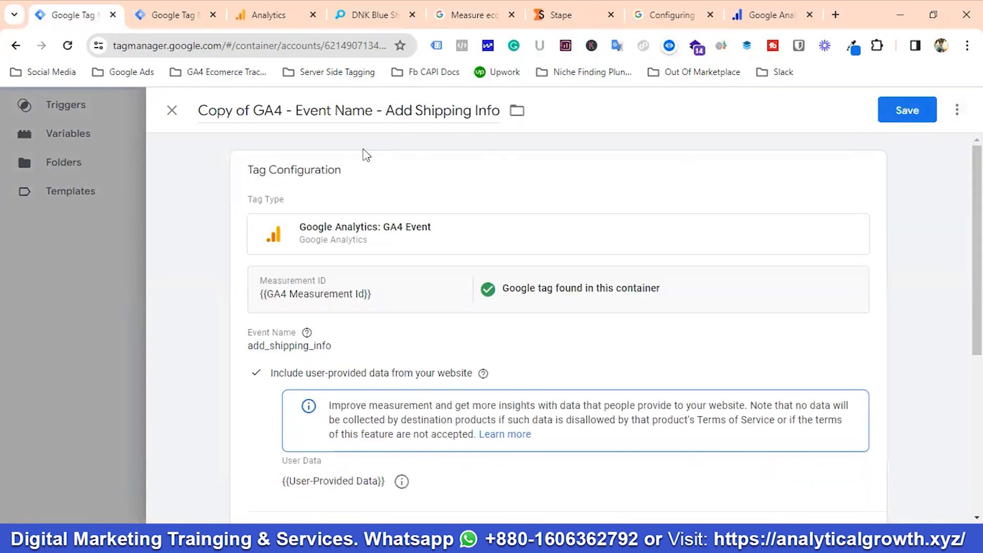
left_click(254, 111)
key("BackSpace")
key("BackSpace")
key("BackSpace")
key("BackSpace")
key("BackSpace")
key("BackSpace")
key("BackSpace")
key("BackSpace")
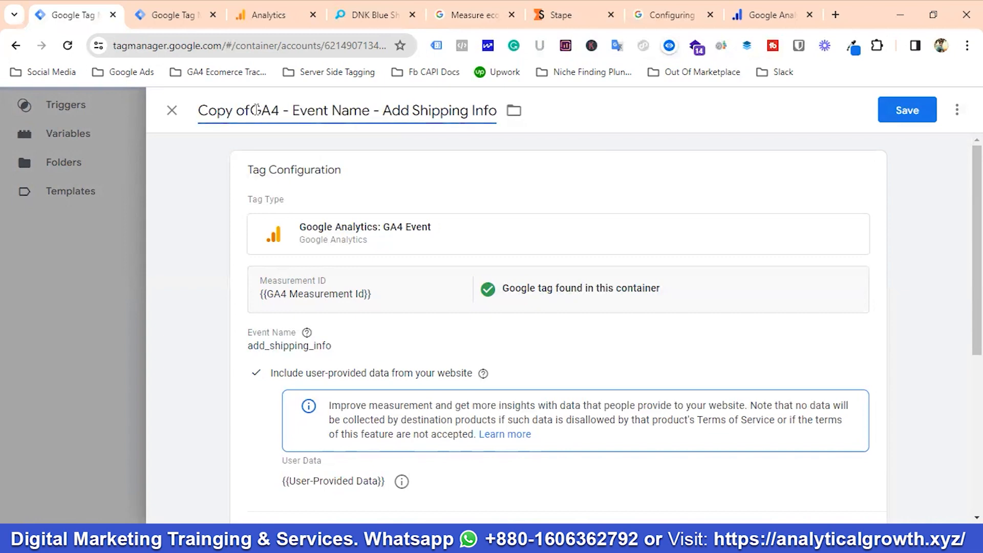
Step: Copy the event name add_payment_info from its tag configuration in the Google Analytics documentation
left_click(466, 15)
scroll(522, 281, "down", 7)
scroll(528, 296, "down", 10)
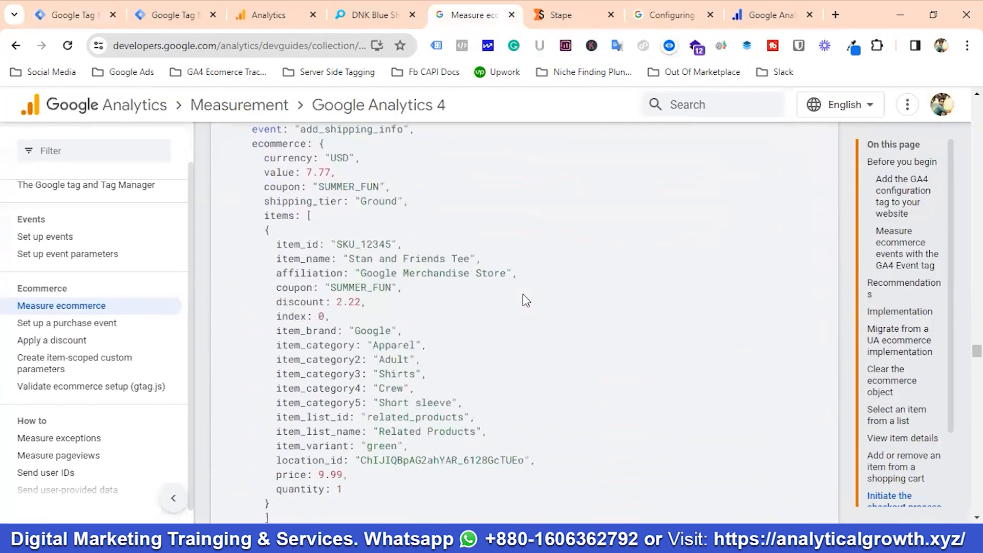
scroll(512, 302, "down", 3)
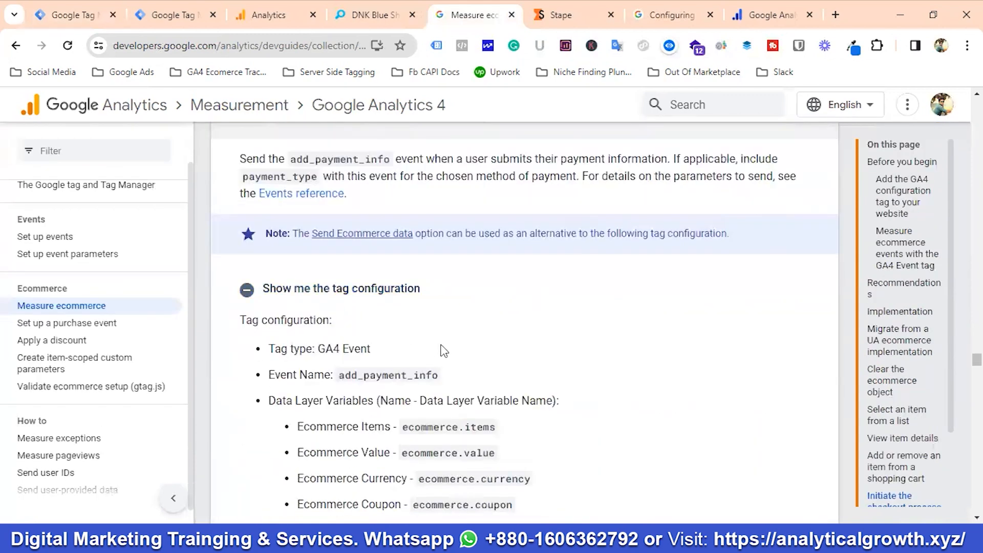
scroll(410, 322, "down", 1)
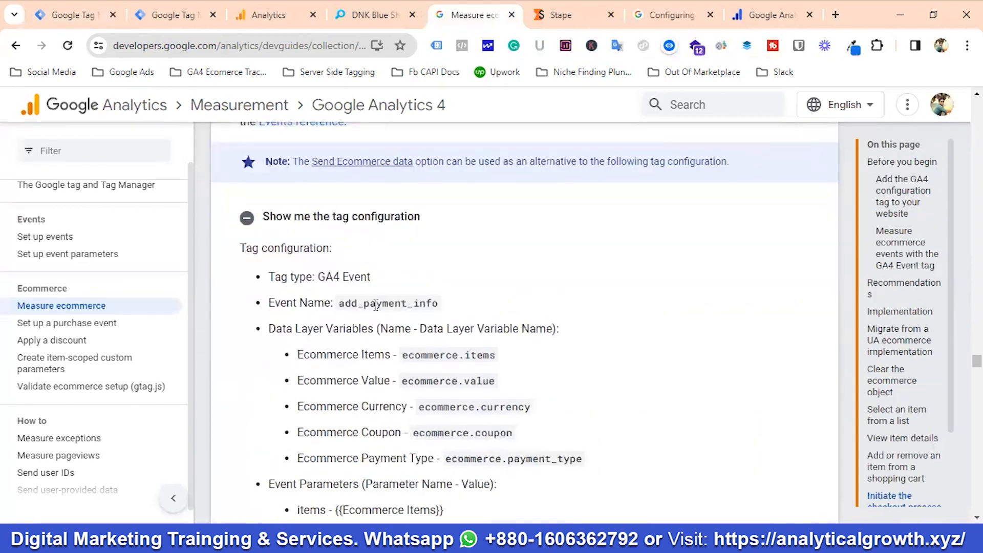
double_click(376, 305)
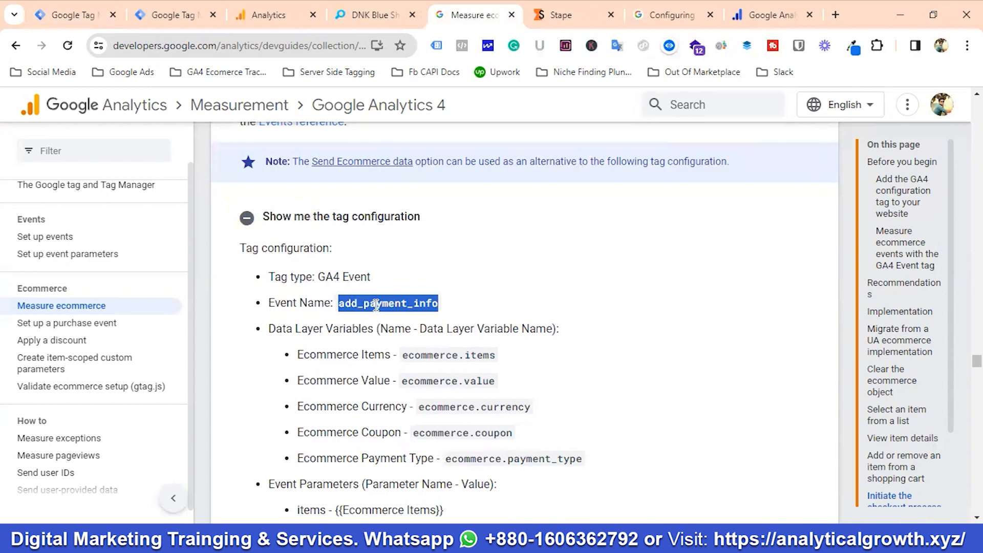
right_click(376, 305)
left_click(419, 85)
Step: Rename the duplicated tag in Google Tag Manager as GA4 - Event Name - Add Payment Info
left_click(70, 17)
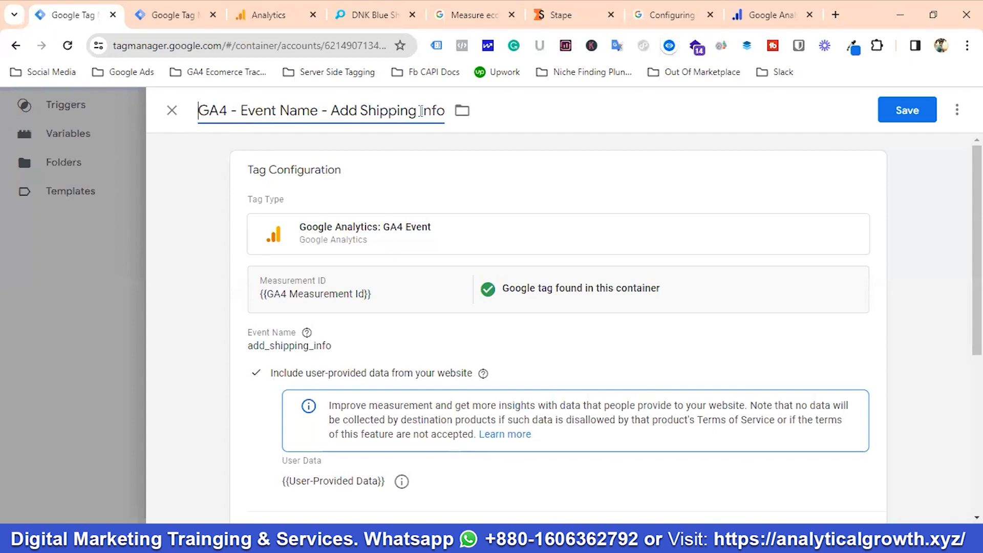
key("BackSpace")
key("BackSpace")
key("BackSpace")
key("BackSpace")
key("BackSpace")
key("BackSpace")
key("BackSpace")
key("BackSpace")
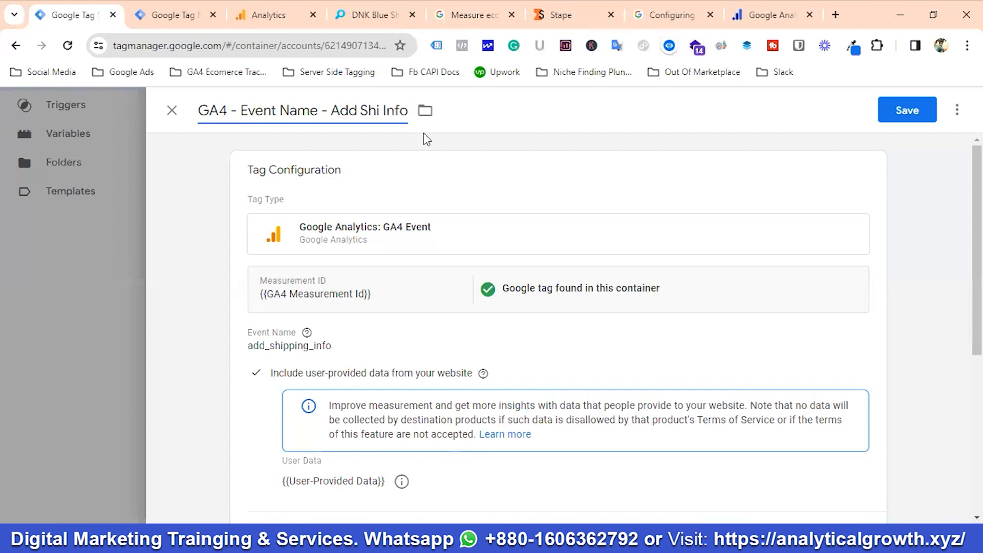
type("Payment")
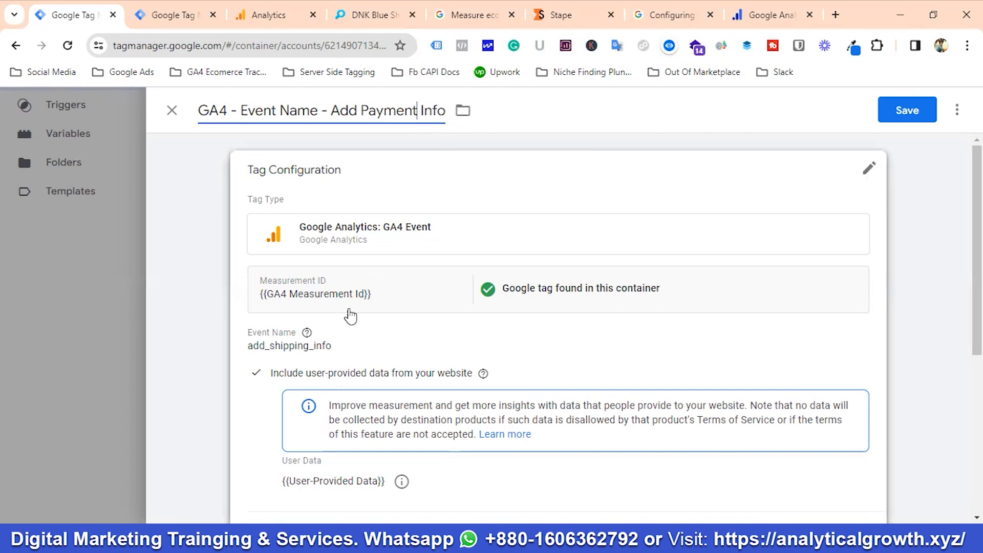
Step: Replace the tag's Event Name with add_payment_info
left_click(314, 344)
left_click(351, 394)
double_click(351, 394)
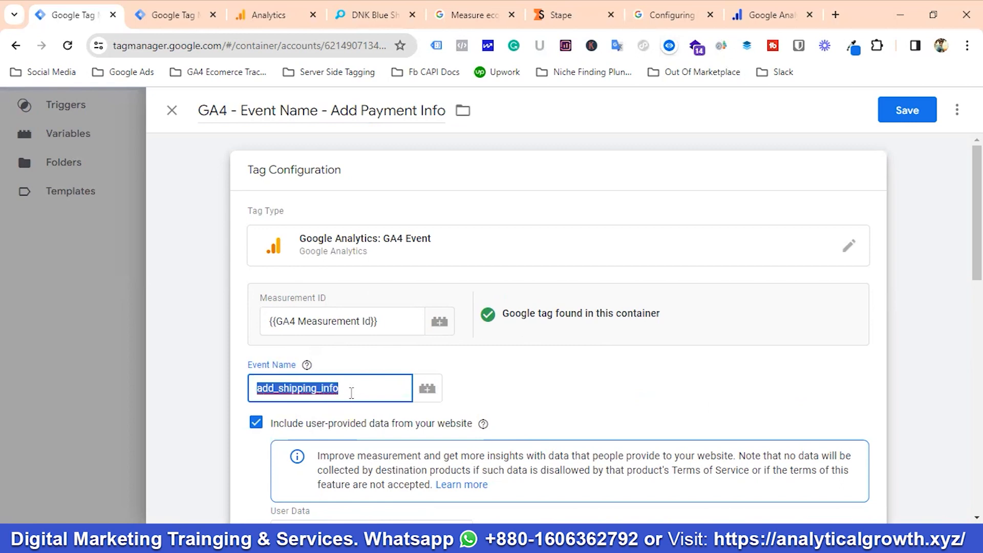
key("ctrl+v")
Step: Copy the event parameter name payment_type from the add_payment_info section of the Google Analytics documentation
scroll(389, 378, "down", 8)
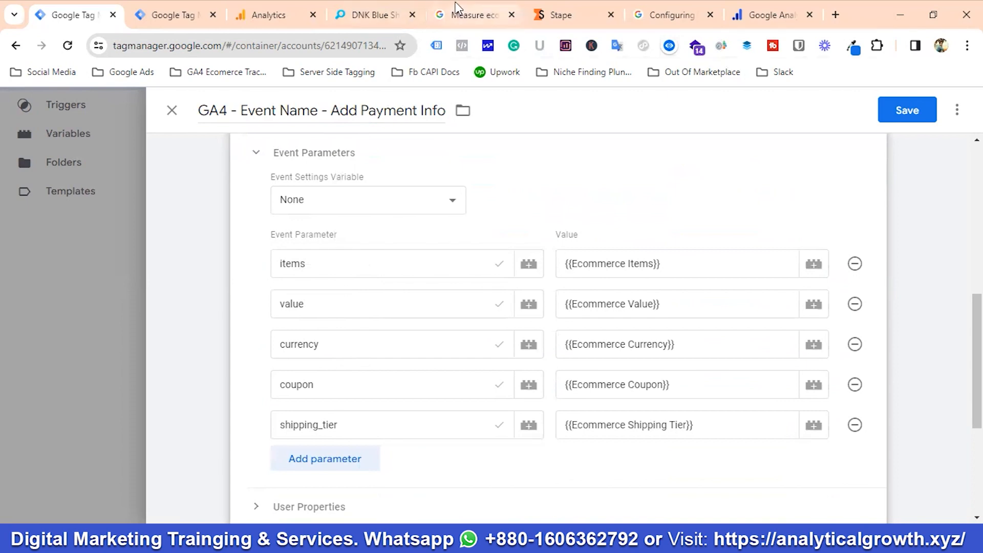
left_click(475, 15)
scroll(440, 251, "down", 3)
scroll(431, 253, "down", 1)
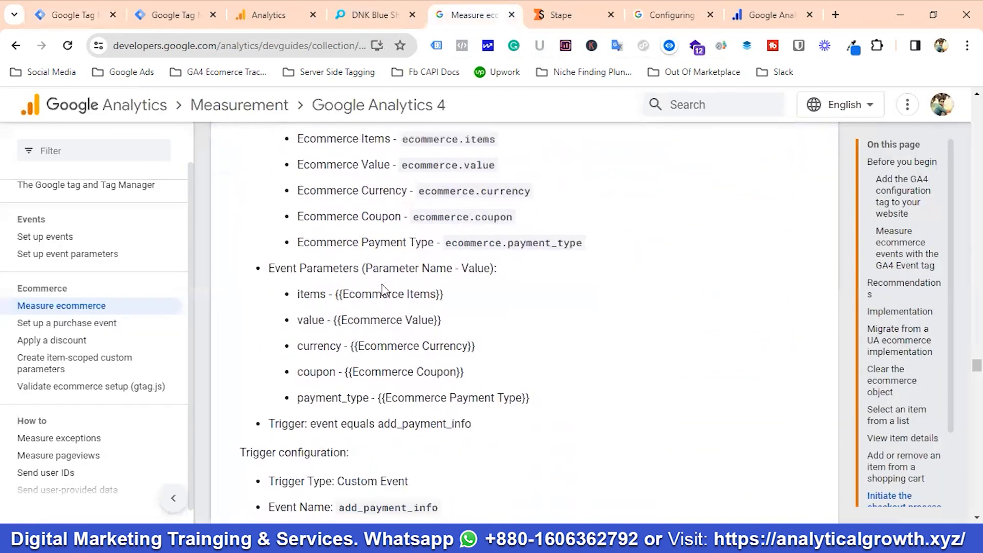
left_click_drag(370, 398, 301, 400)
right_click(339, 398)
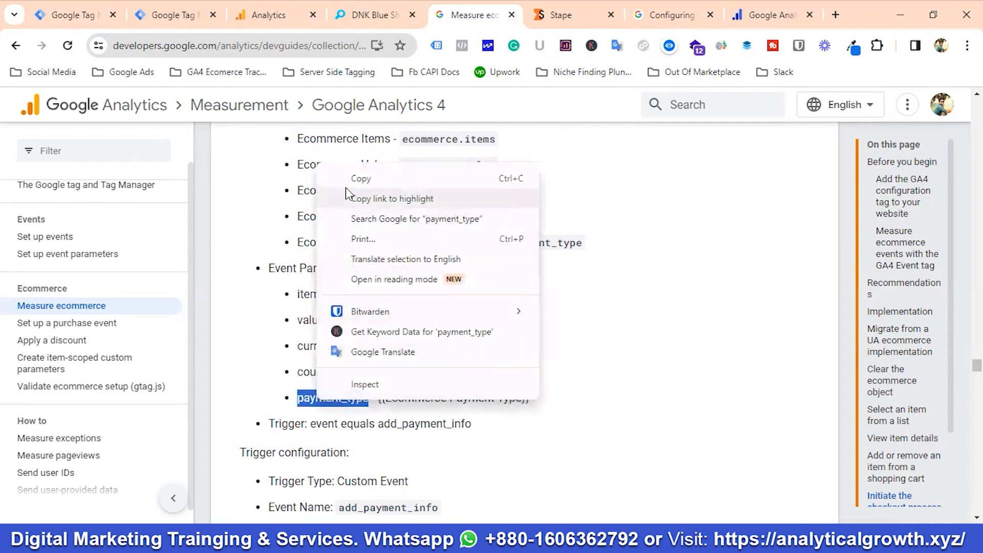
left_click(358, 179)
Step: Replace the shipping_tier parameter name with payment_type in Google Tag Manager and clear that parameter's value
left_click(85, 7)
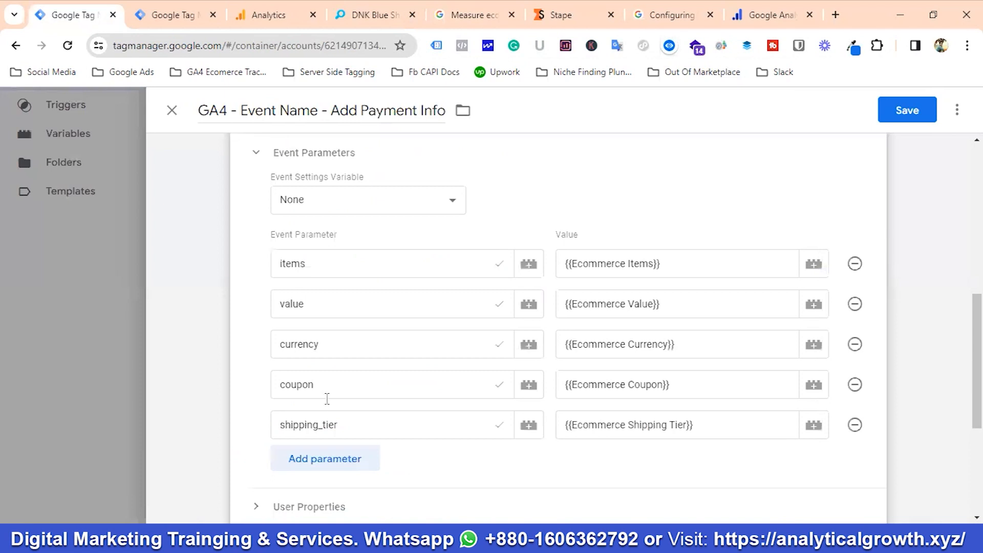
left_click(368, 430)
key("ctrl+a")
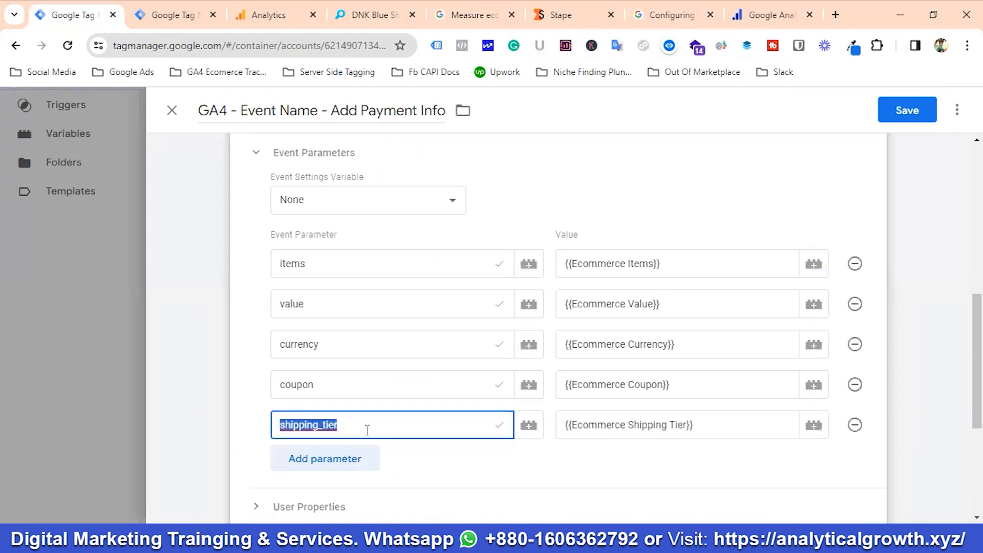
key("ctrl+v")
left_click(724, 428)
key("BackSpace")
key("BackSpace")
key("BackSpace")
key("BackSpace")
key("BackSpace")
key("BackSpace")
key("BackSpace")
key("BackSpace")
key("BackSpace")
key("BackSpace")
key("BackSpace")
key("BackSpace")
key("BackSpace")
key("BackSpace")
key("BackSpace")
key("BackSpace")
key("BackSpace")
key("BackSpace")
key("BackSpace")
key("BackSpace")
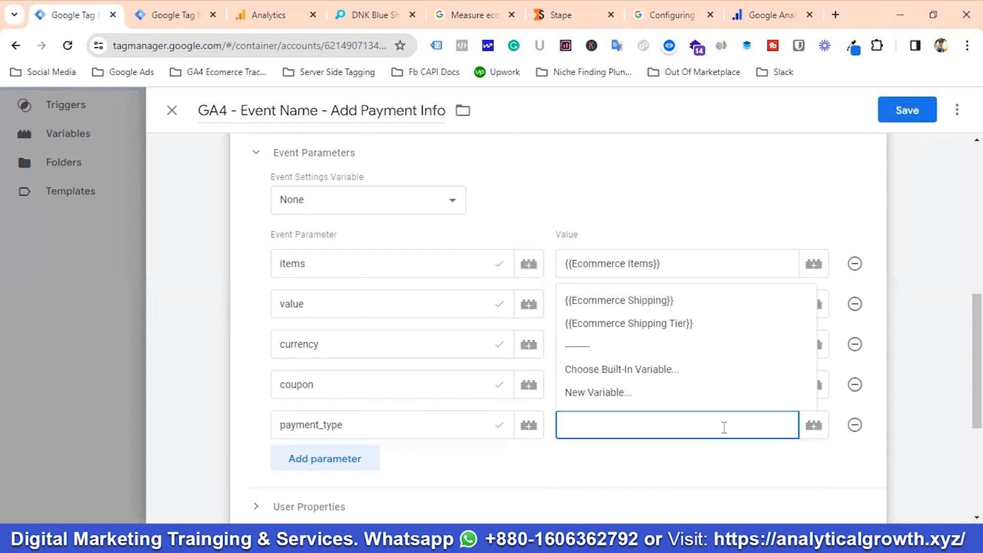
Step: Start a new variable for the payment_type value and copy the name Ecommerce Payment Type from the Google Analytics documentation
left_click(816, 429)
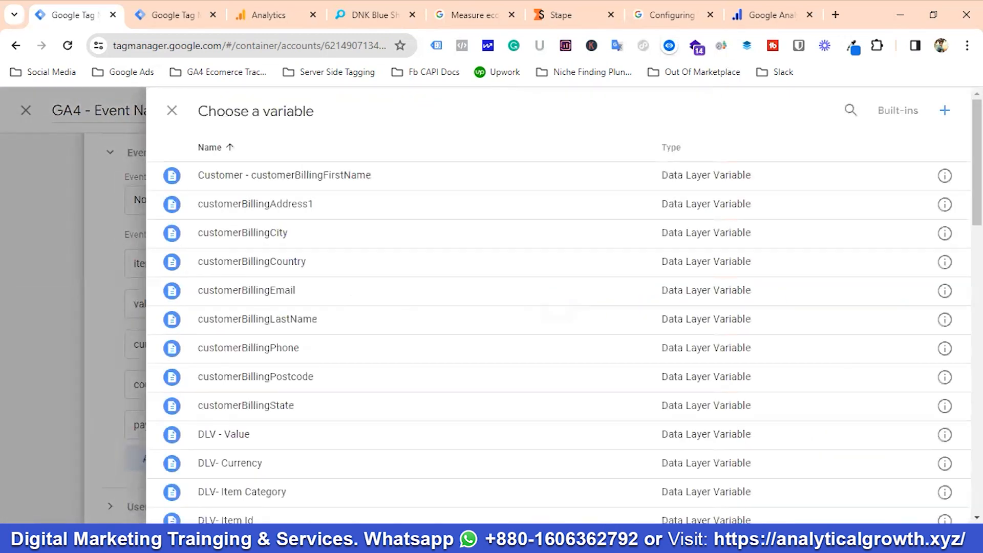
left_click(945, 110)
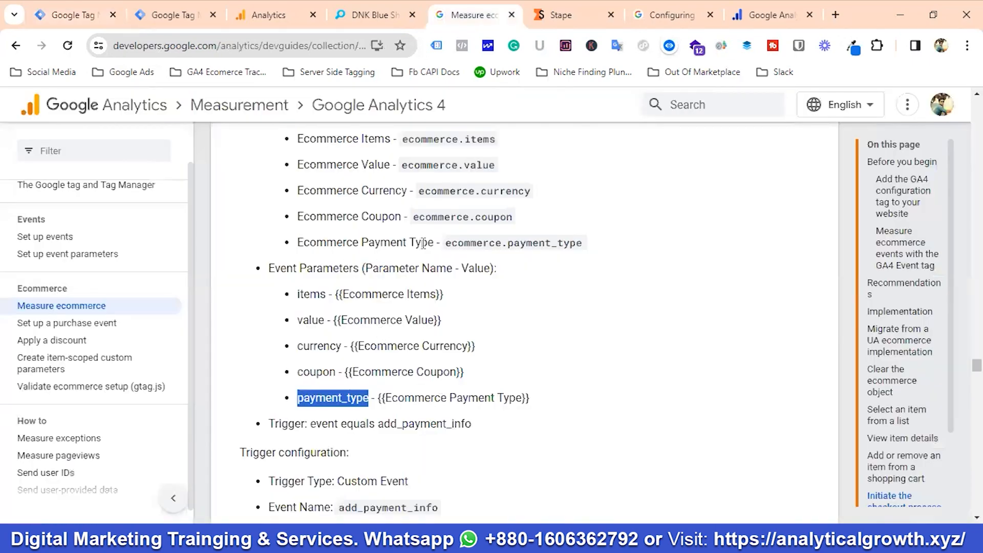
left_click_drag(433, 242, 316, 237)
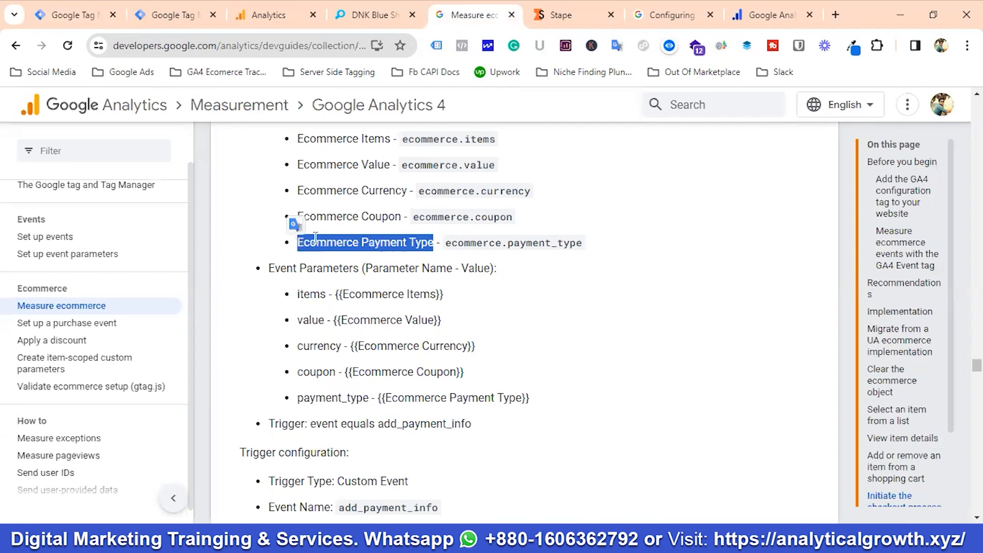
Step: Name the new variable Ecommerce Payment Type in Google Tag Manager and set its type to Data Layer Variable
left_click(63, 12)
left_click(264, 111)
key("ctrl+v")
left_click(557, 251)
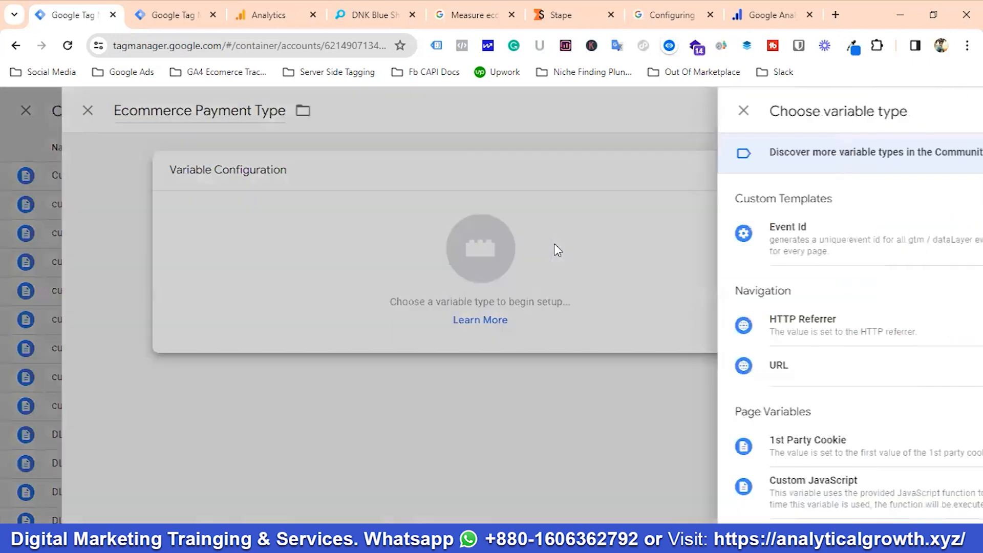
scroll(667, 329, "down", 4)
left_click(627, 328)
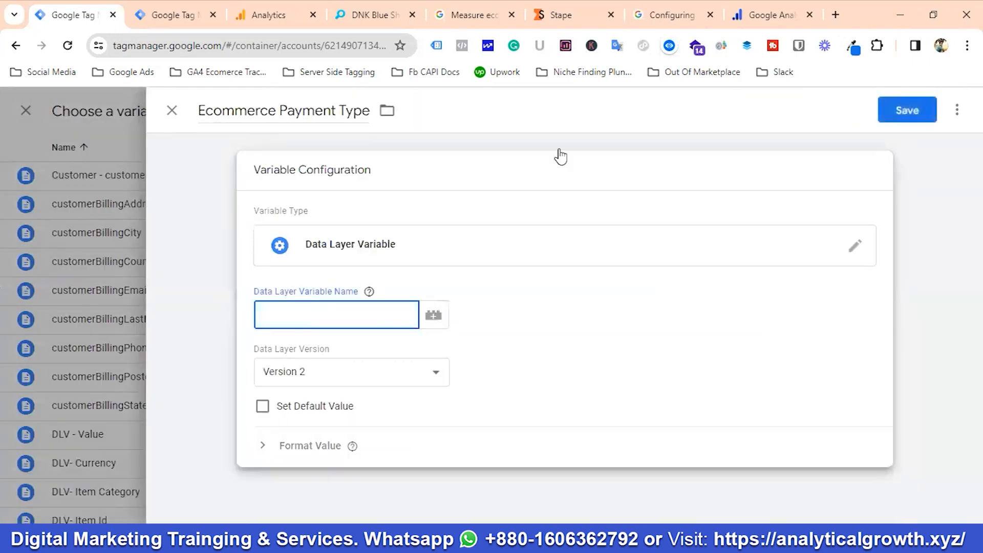
Step: Copy the data layer variable name ecommerce.payment_type from the Google Analytics documentation
left_click(483, 10)
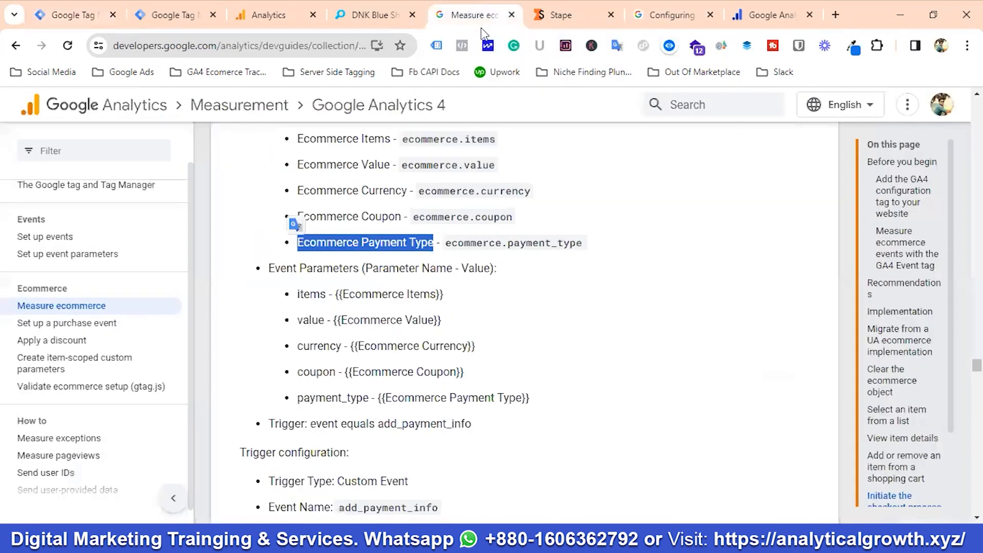
left_click(444, 245)
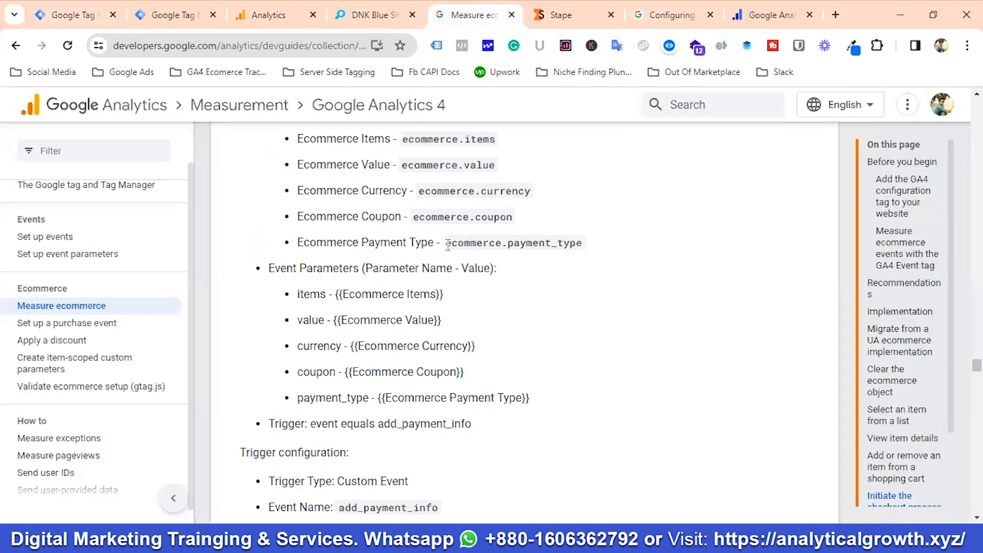
left_click_drag(446, 244, 589, 248)
right_click(568, 247)
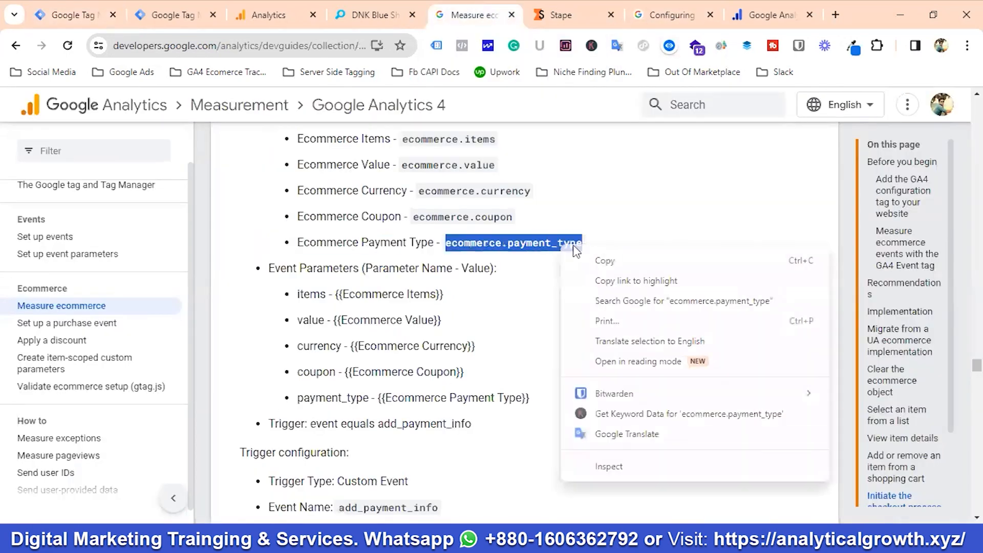
left_click(605, 261)
Step: Enter ecommerce.payment_type as the Data Layer Variable Name in Google Tag Manager and save the variable
left_click(69, 14)
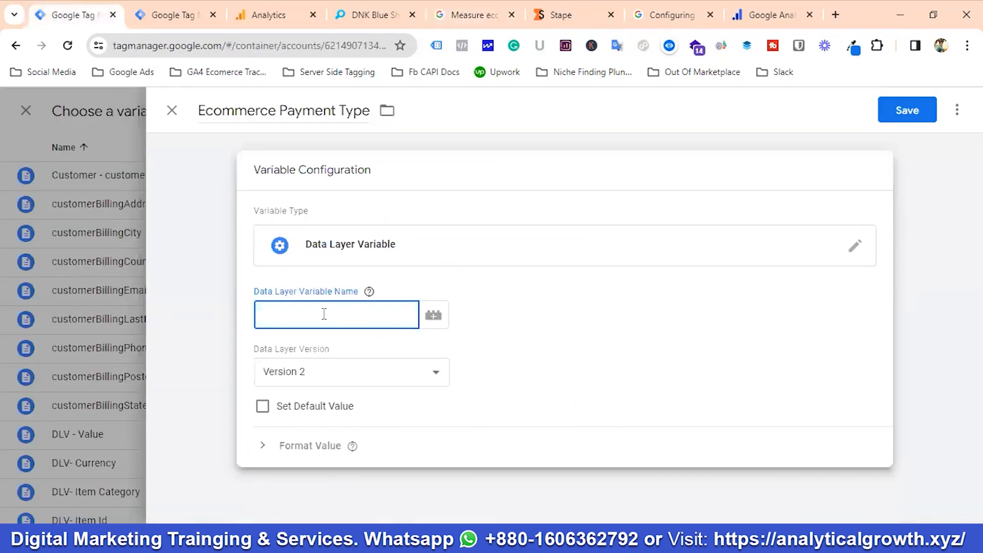
key("ctrl+v")
left_click(876, 109)
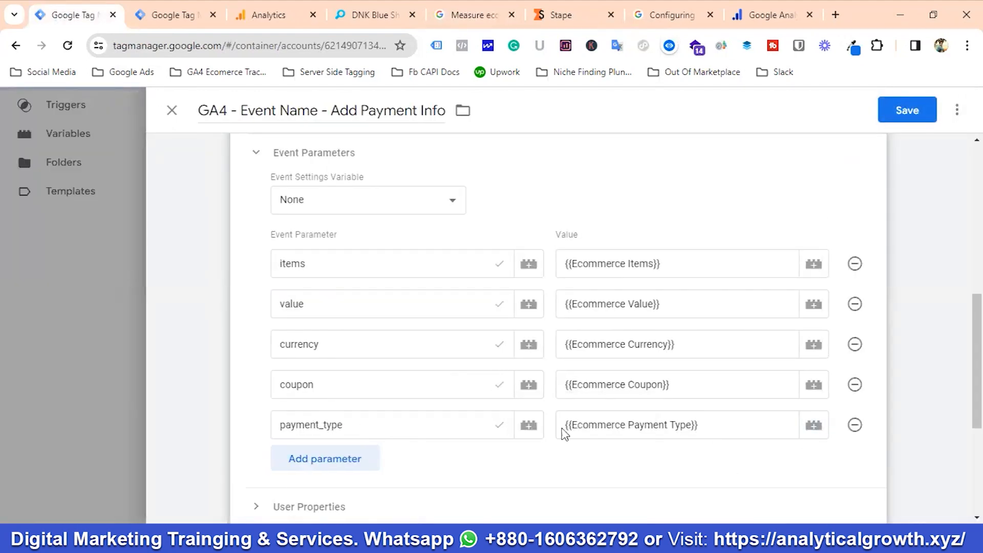
Step: Replace the tag's Add Shipping Info Trigger with the Add Payment Info Trigger and save the tag
scroll(450, 379, "down", 5)
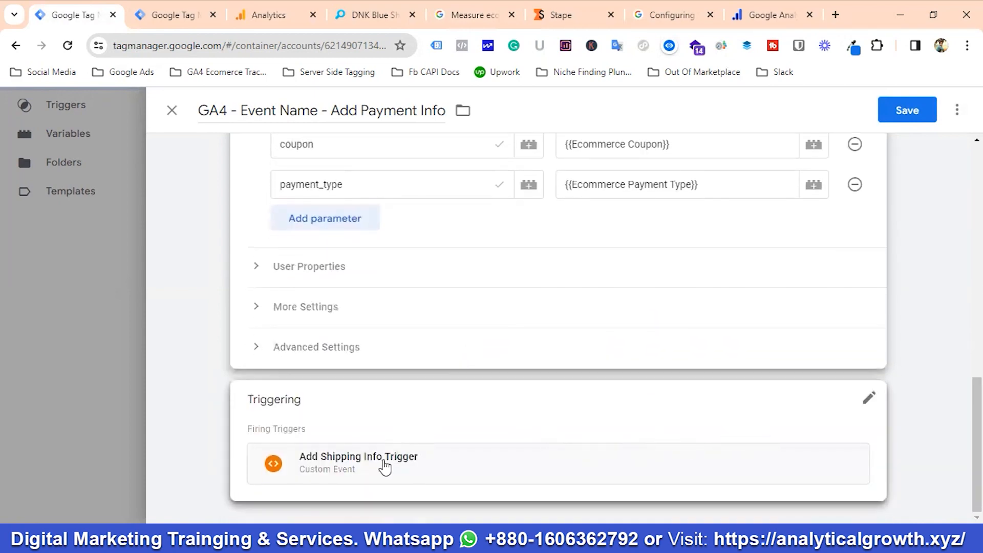
left_click(869, 398)
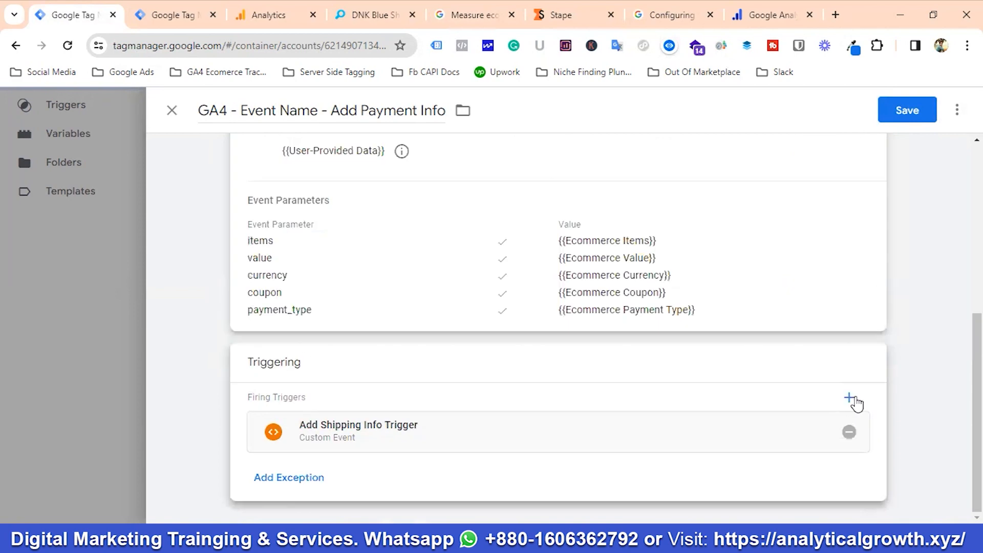
left_click(849, 433)
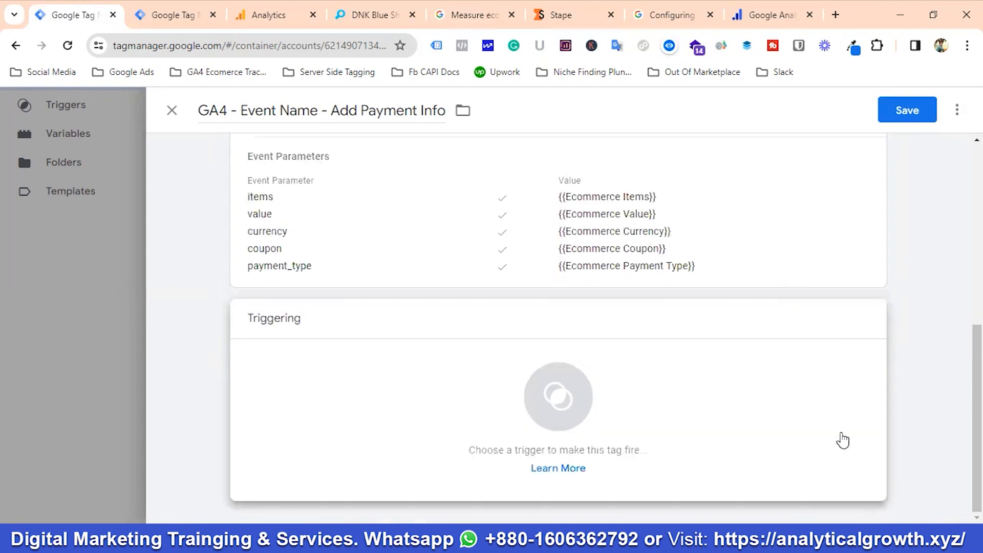
left_click(544, 405)
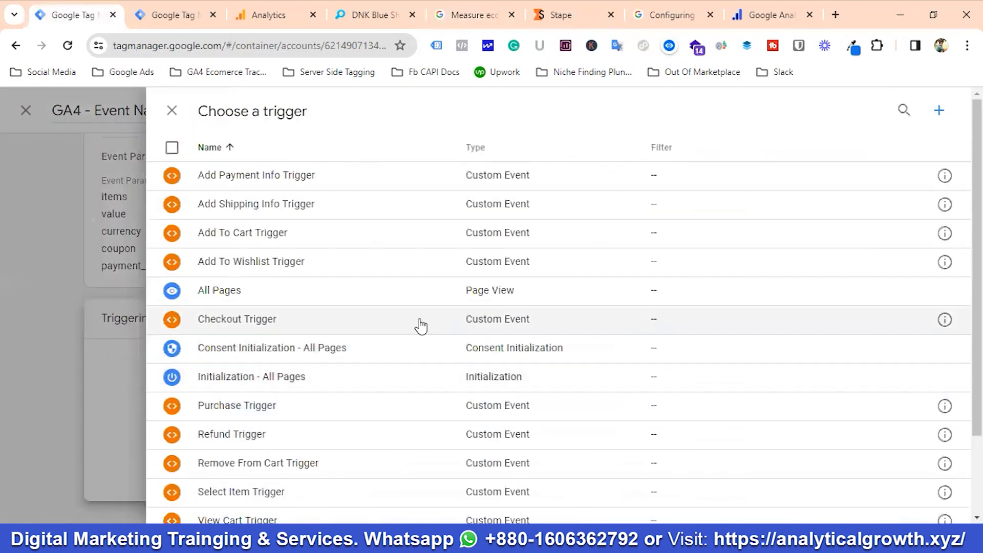
left_click(230, 175)
left_click(908, 112)
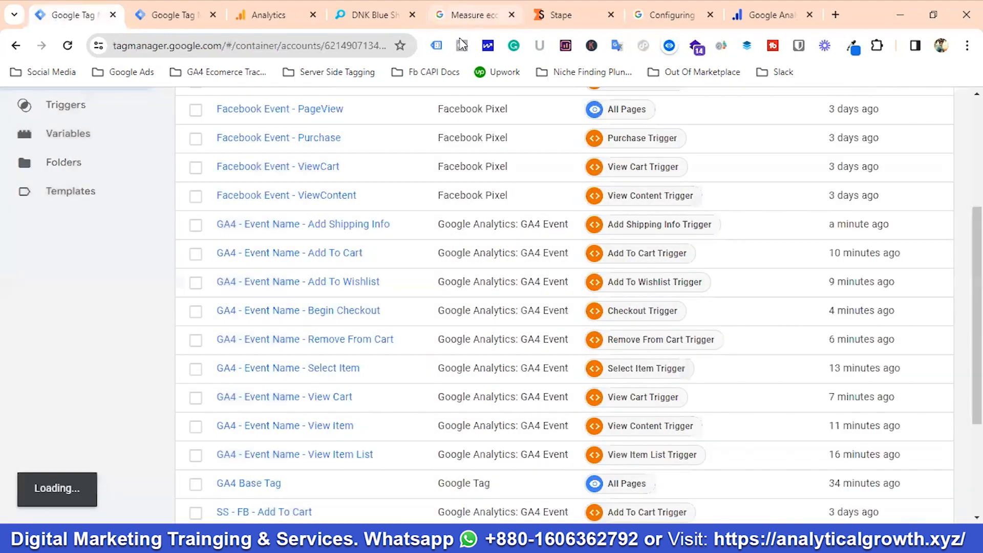
Step: Check the purchase tag configuration in the Google Analytics documentation and copy the GA4 - Event Name - Add Payment Info tag in Google Tag Manager
left_click(476, 15)
scroll(478, 295, "down", 20)
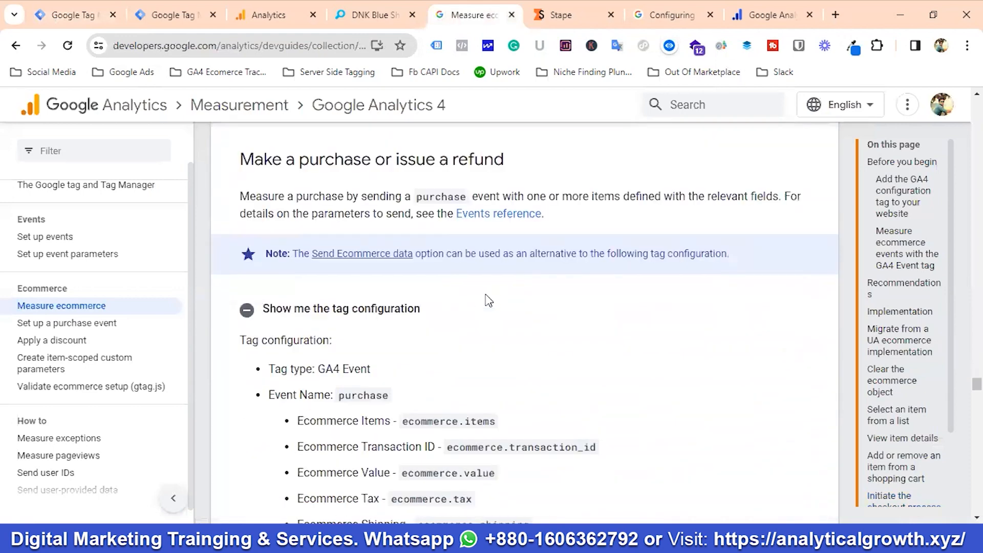
scroll(491, 301, "down", 1)
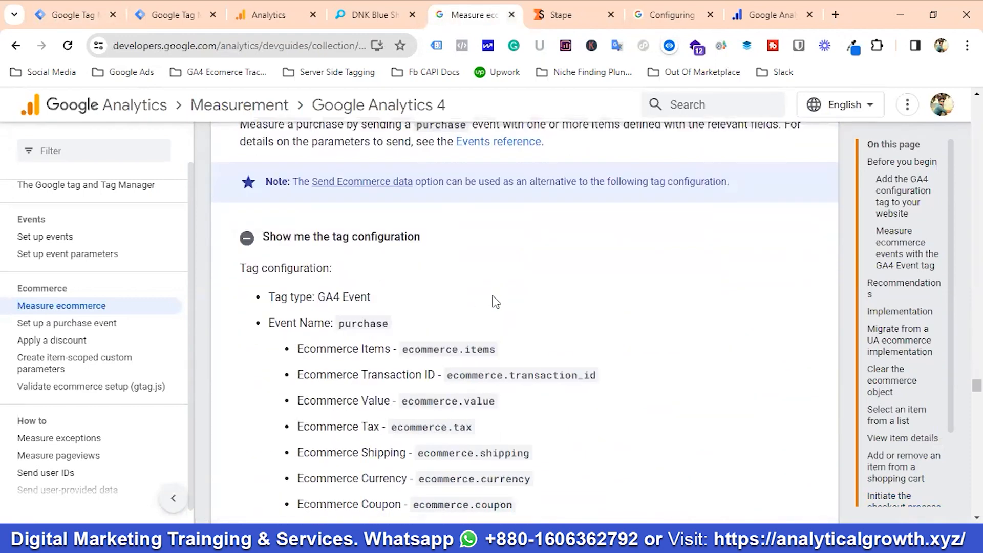
scroll(499, 302, "down", 1)
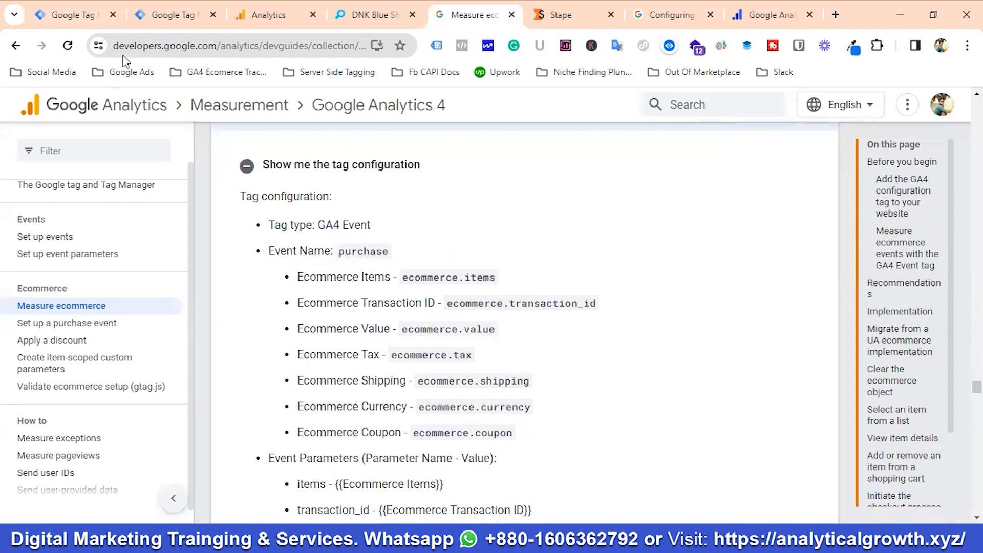
left_click(71, 15)
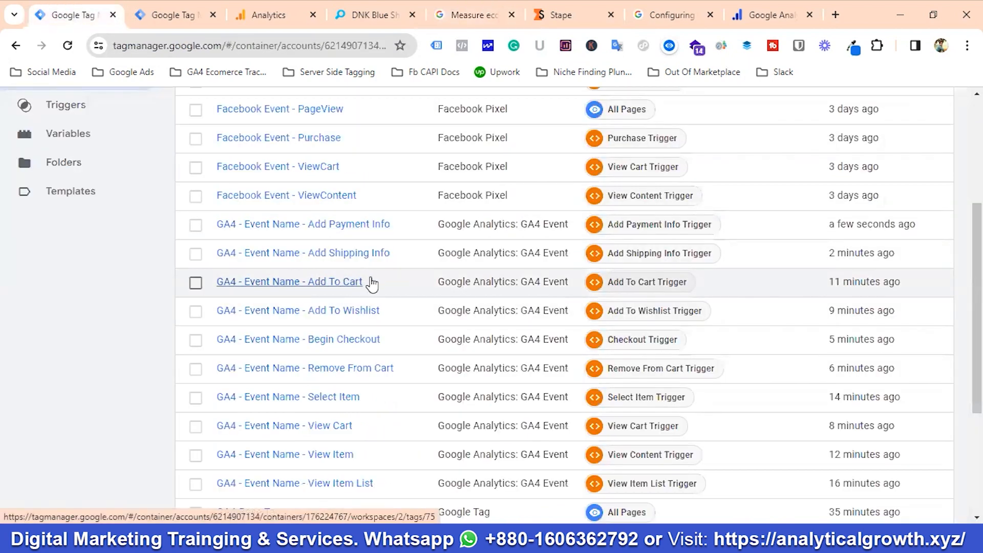
left_click(344, 226)
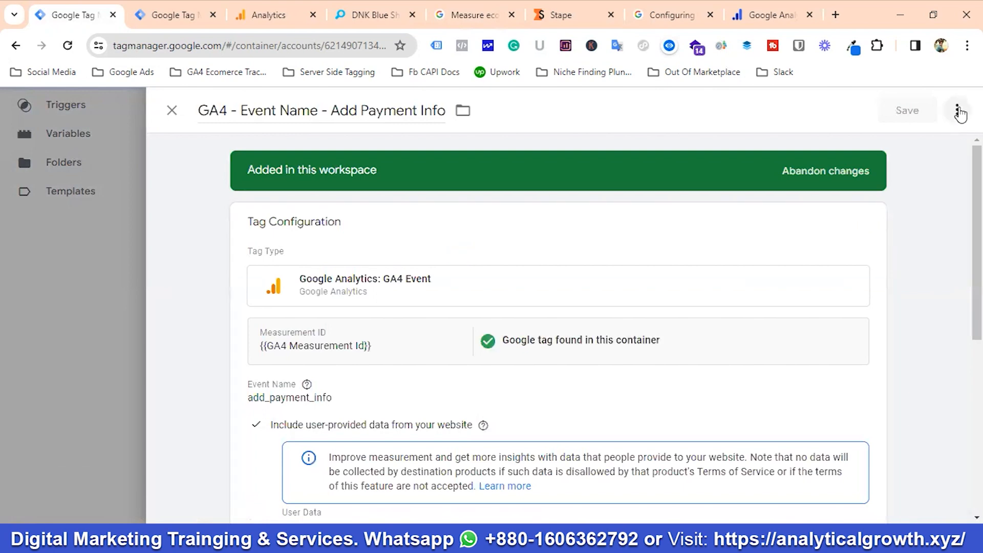
left_click(957, 110)
left_click(909, 146)
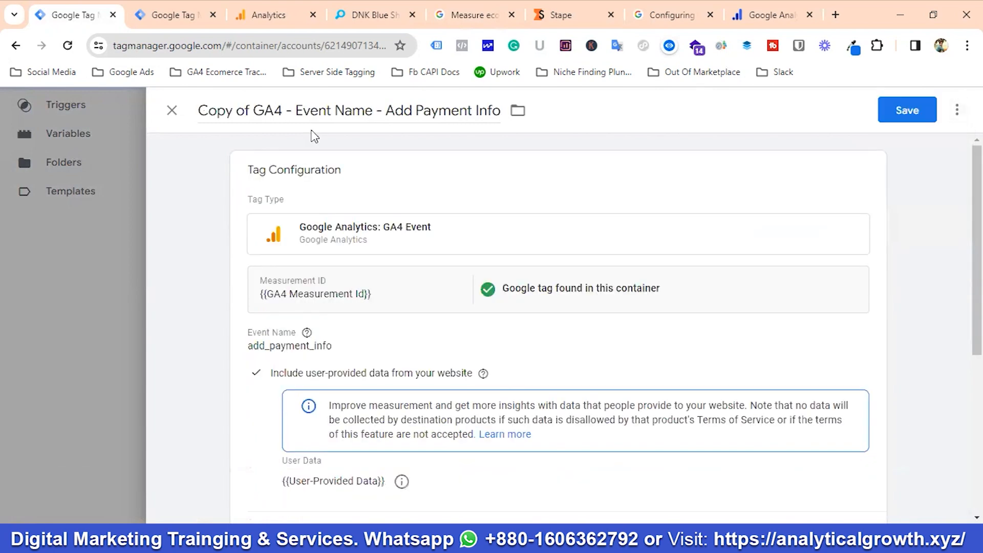
Step: Rename the copied tag as GA4 - Event Name - Purchase
left_click(254, 110)
key("BackSpace")
key("BackSpace")
key("BackSpace")
key("BackSpace")
key("BackSpace")
key("BackSpace")
key("BackSpace")
key("BackSpace")
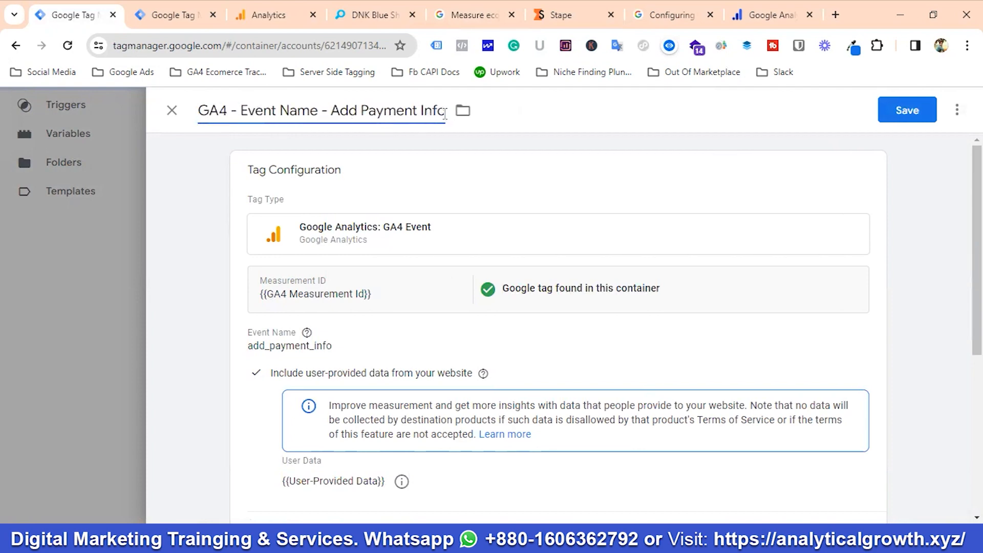
key("BackSpace")
key("BackSpace")
key("BackSpace")
key("BackSpace")
key("BackSpace")
key("BackSpace")
key("BackSpace")
key("BackSpace")
key("BackSpace")
key("BackSpace")
key("BackSpace")
key("BackSpace")
key("BackSpace")
key("BackSpace")
key("BackSpace")
key("BackSpace")
type("Purchase")
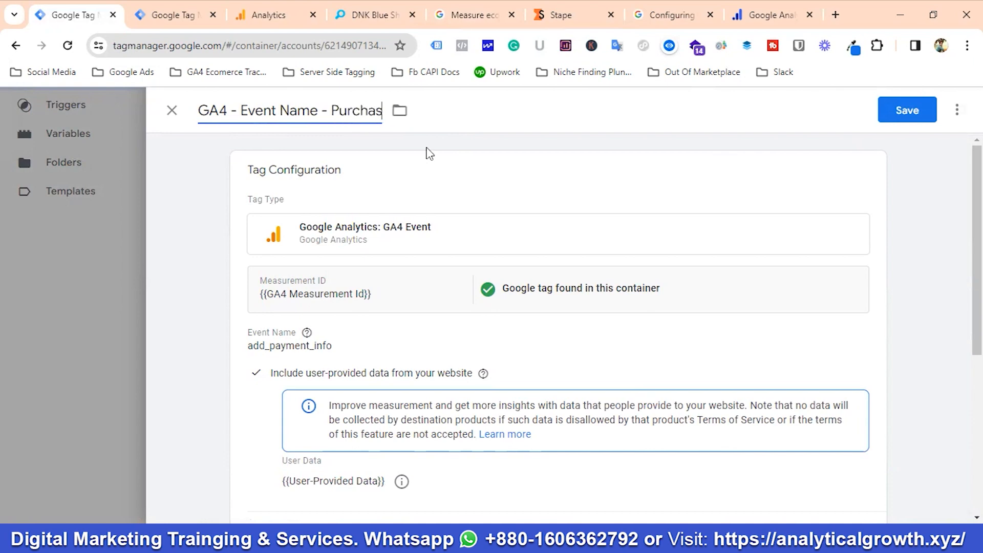
Step: Set the tag's Event Name to purchase, copying the name from the Google Analytics documentation
left_click(301, 350)
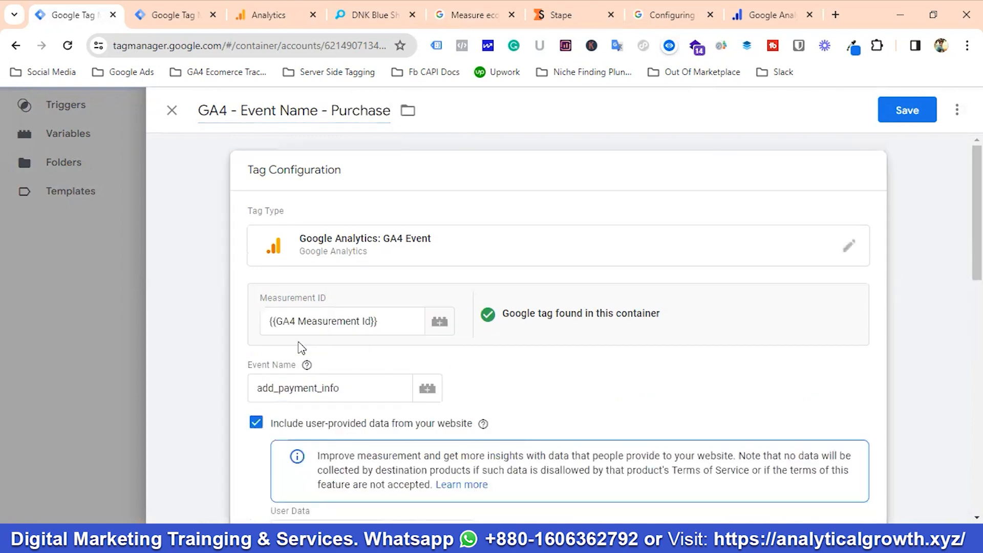
left_click(350, 388)
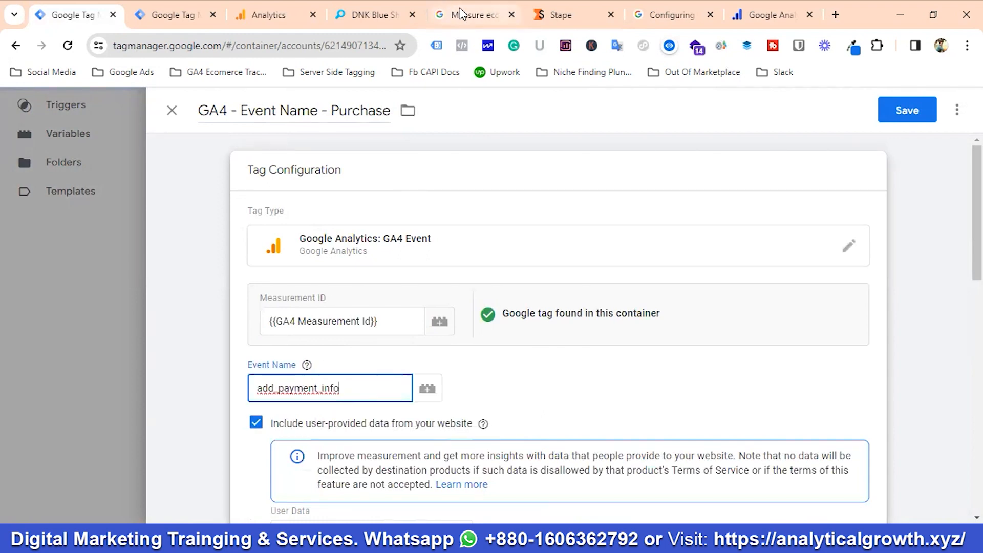
left_click(462, 14)
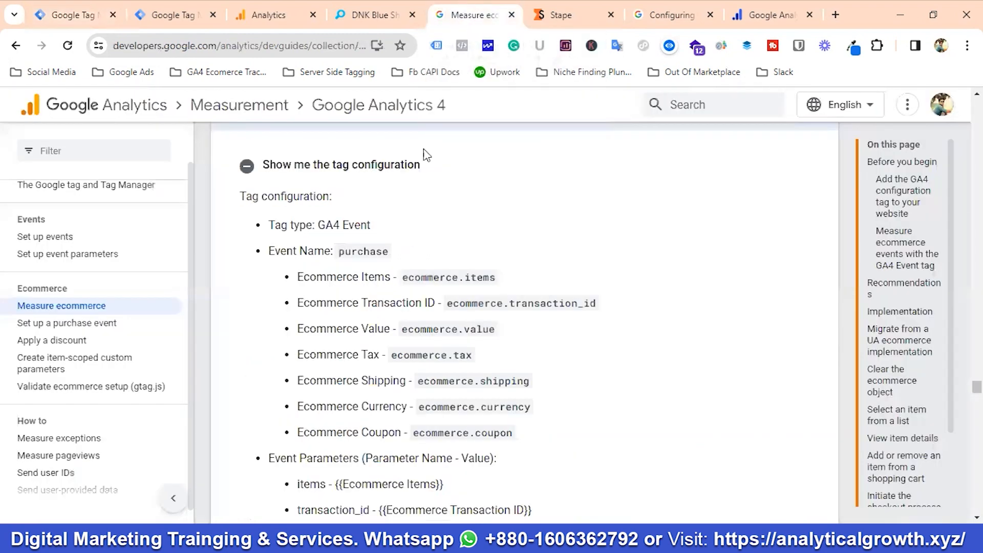
double_click(359, 252)
right_click(359, 251)
left_click(410, 269)
left_click(75, 14)
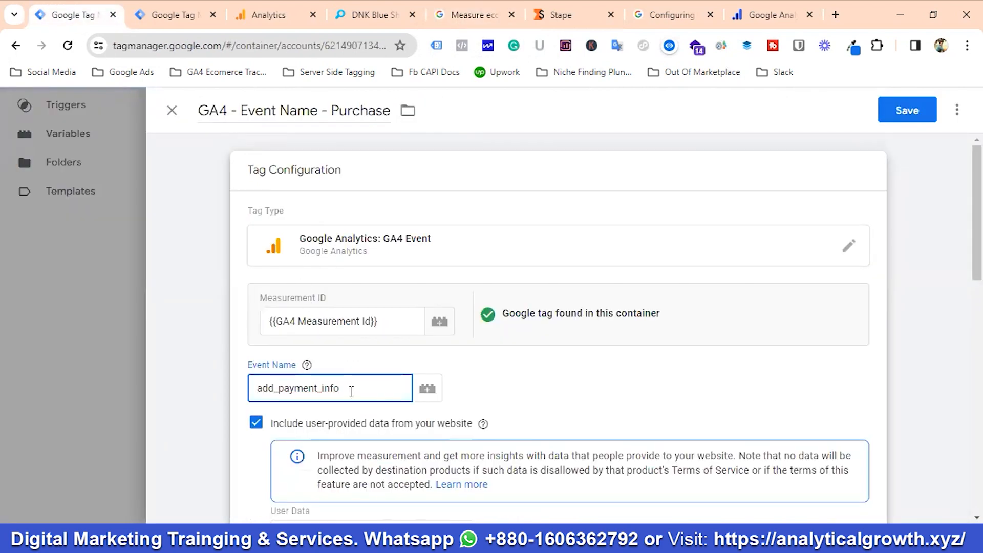
double_click(351, 390)
key("ctrl+v")
left_click(486, 389)
Step: Replace the payment_type event parameter name with transaction_id, copied from the Google Analytics documentation
scroll(492, 372, "down", 8)
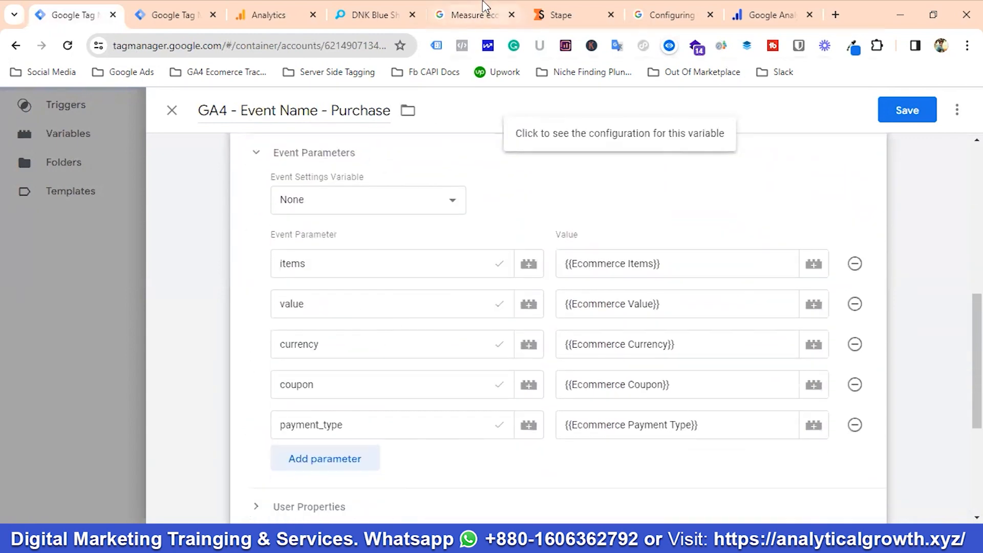
left_click(478, 15)
scroll(442, 289, "down", 1)
scroll(439, 287, "down", 3)
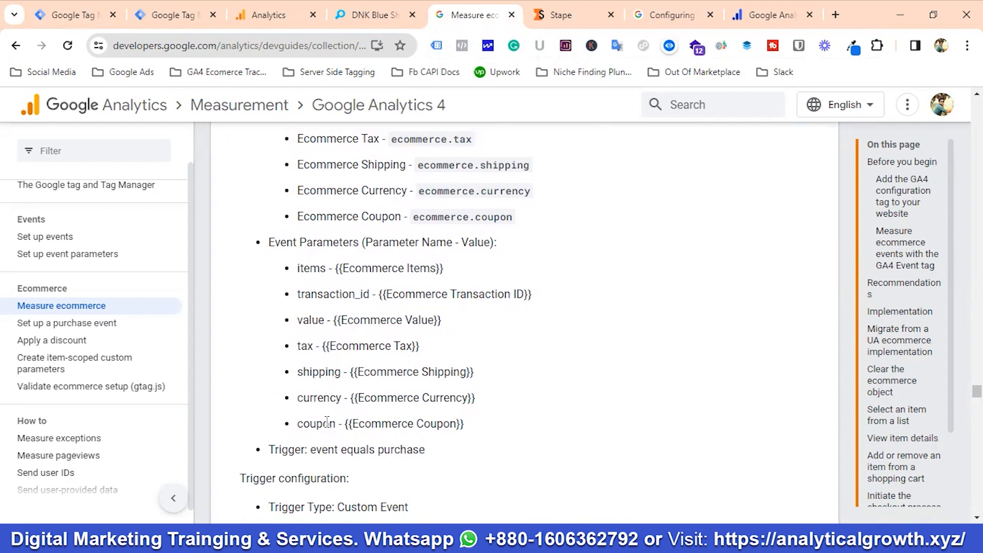
double_click(311, 296)
right_click(311, 296)
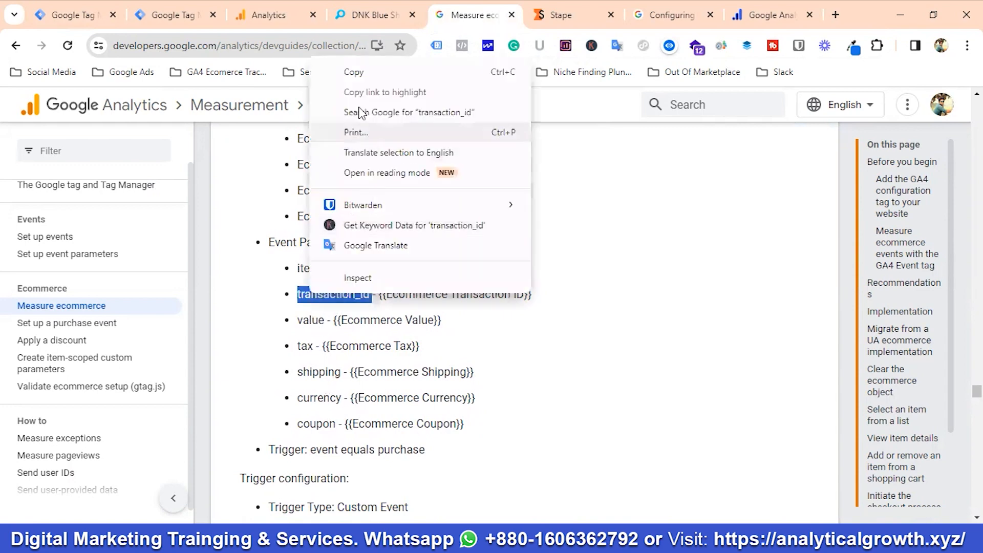
left_click(353, 77)
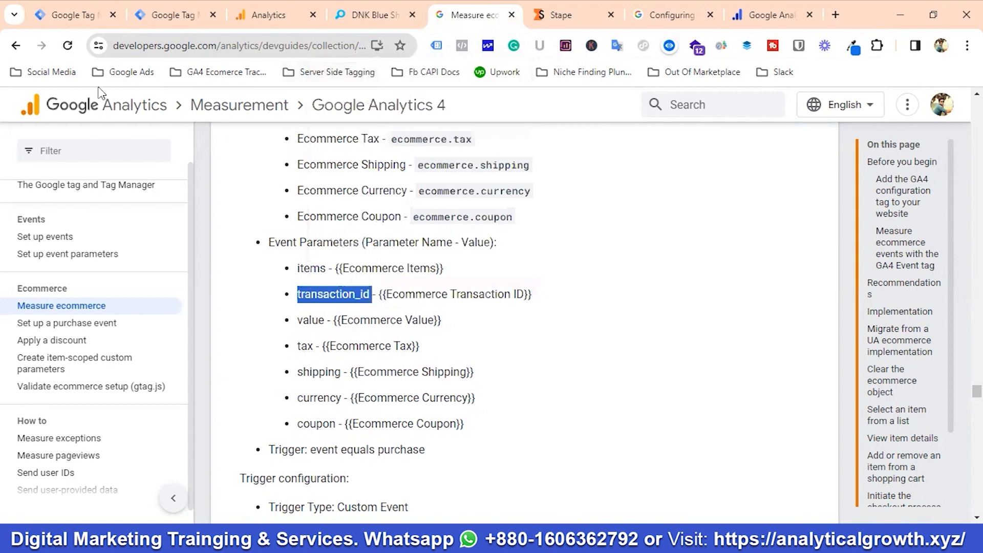
left_click(74, 15)
left_click(357, 426)
key("ctrl+a")
key("ctrl+v")
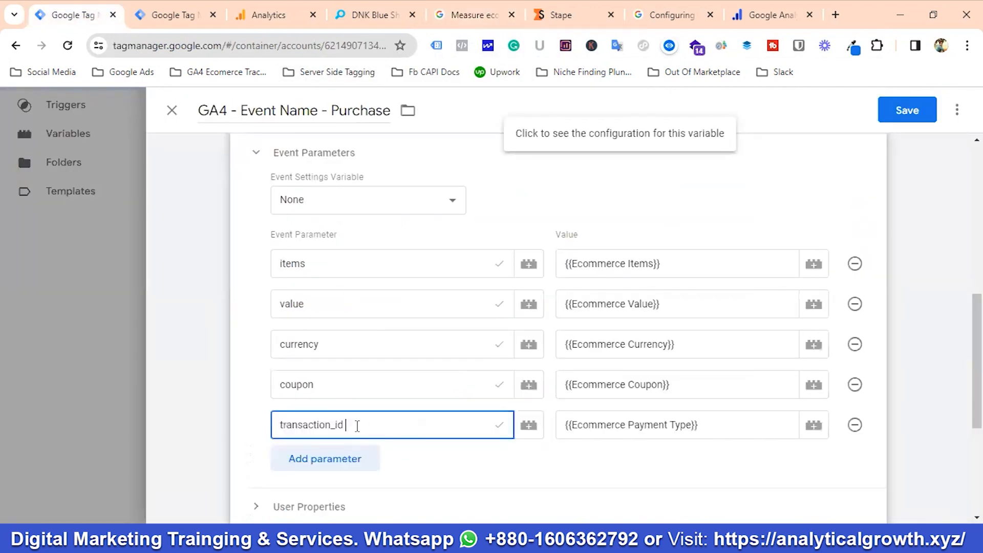
Step: Set the value of the transaction_id parameter to the {{Ecommerce Transaction ID}} variable
left_click(717, 425)
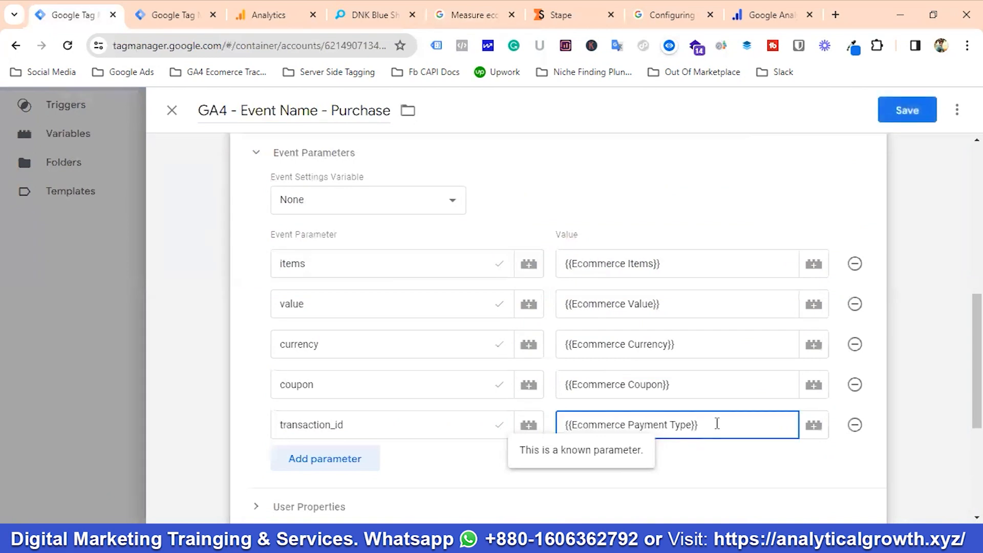
key("BackSpace")
key("BackSpace")
key("BackSpace")
key("BackSpace")
key("BackSpace")
key("BackSpace")
key("BackSpace")
key("BackSpace")
key("BackSpace")
key("BackSpace")
key("BackSpace")
key("BackSpace")
key("BackSpace")
key("BackSpace")
key("BackSpace")
key("BackSpace")
key("BackSpace")
key("BackSpace")
key("BackSpace")
key("BackSpace")
key("BackSpace")
key("BackSpace")
key("BackSpace")
key("BackSpace")
key("BackSpace")
key("BackSpace")
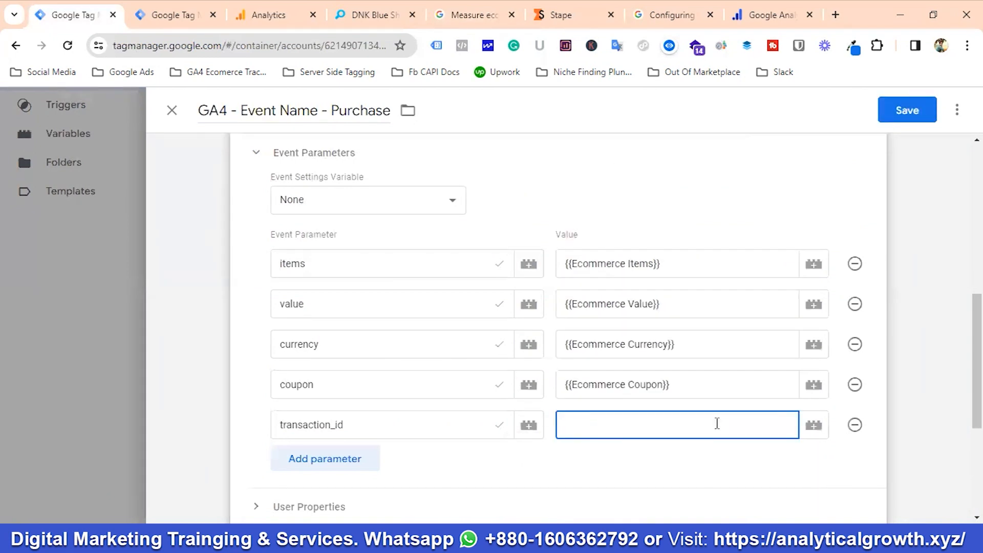
type("{{")
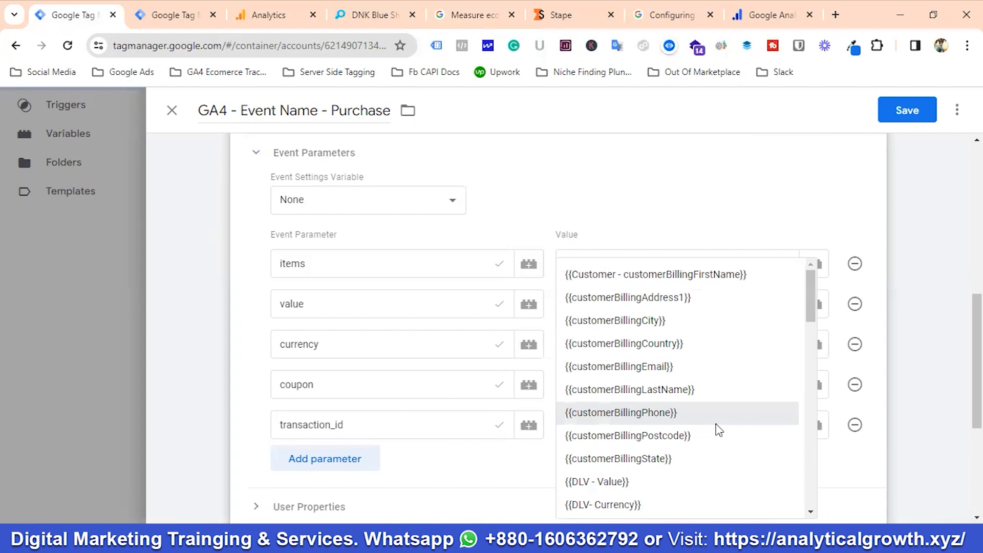
type("Eco")
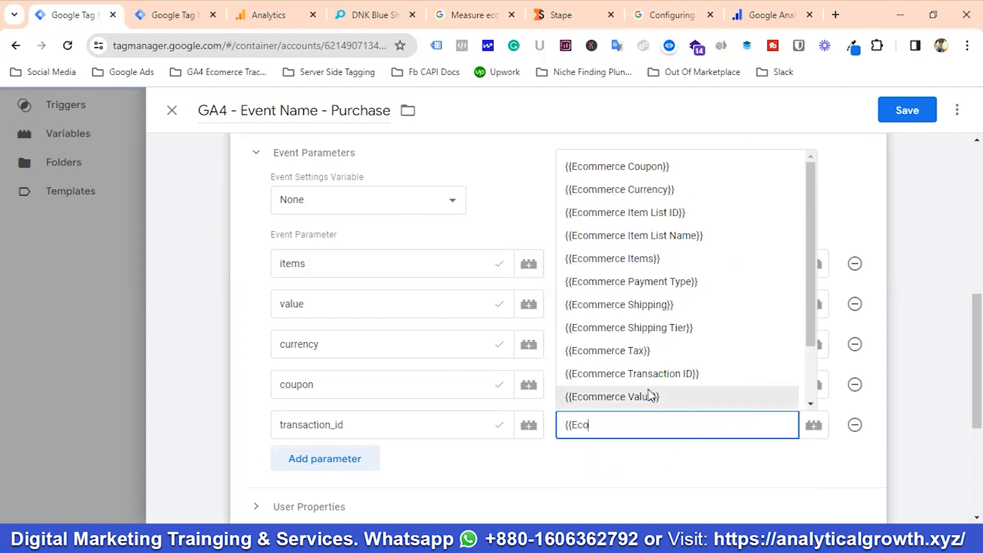
left_click(643, 373)
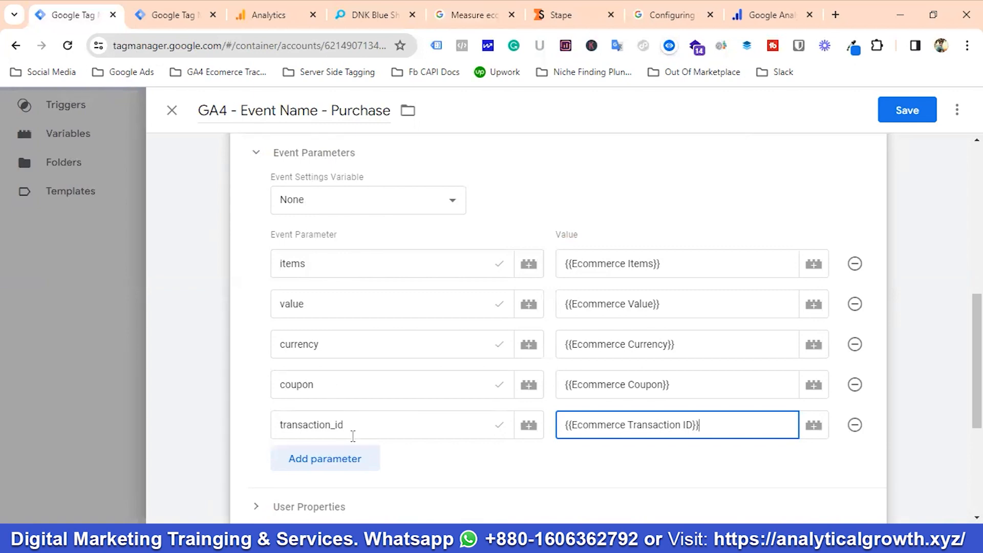
Step: Add an event parameter row named tax, copying the name from the Google Analytics documentation
left_click(340, 459)
scroll(373, 389, "down", 1)
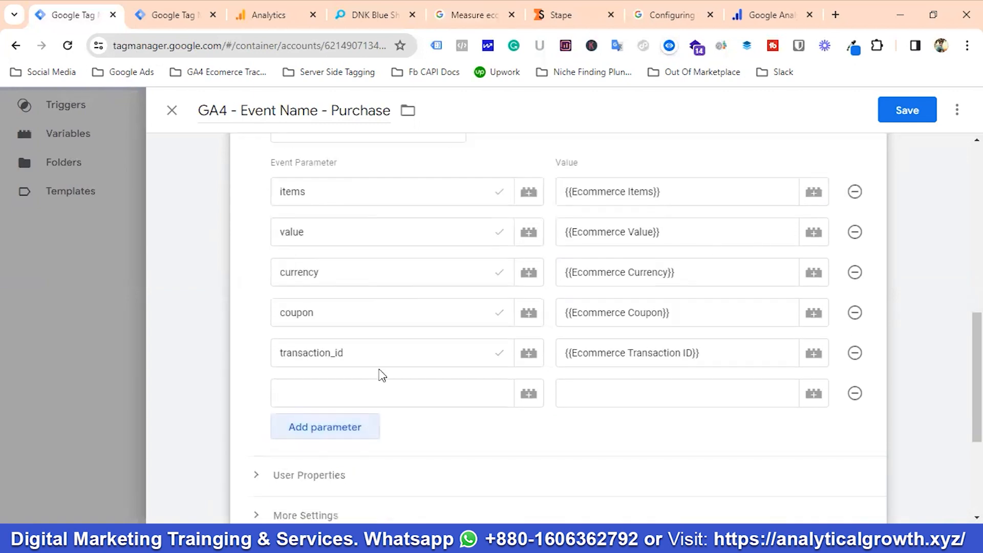
left_click(460, 8)
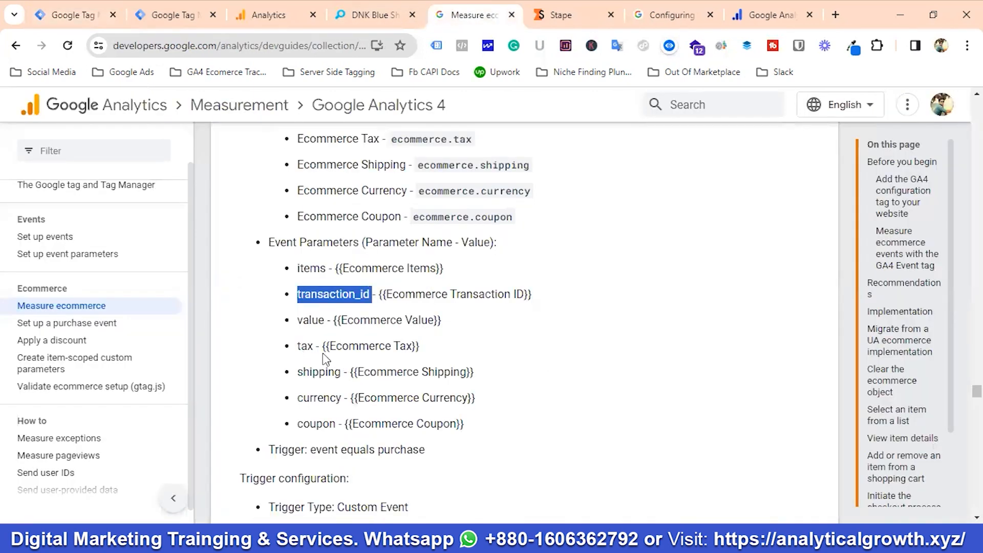
double_click(304, 346)
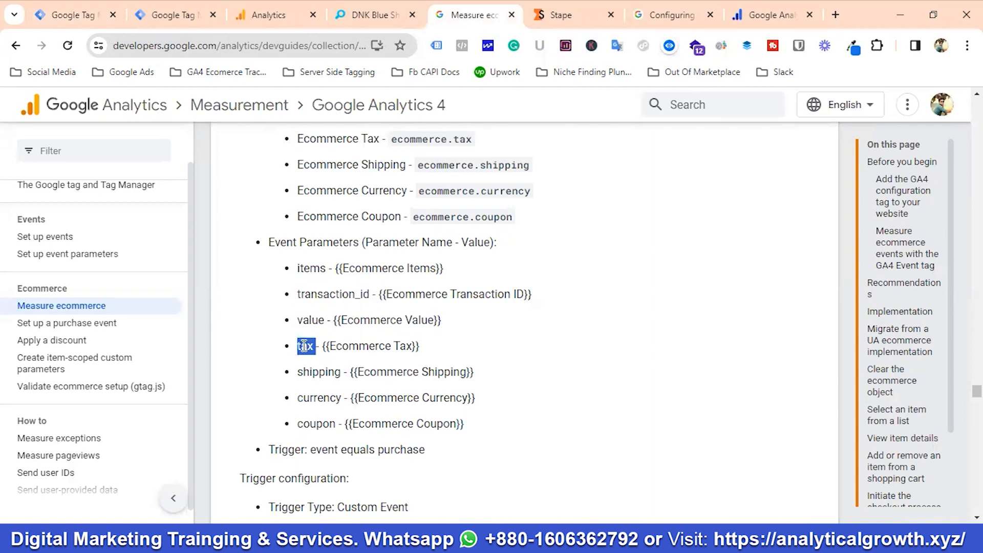
right_click(305, 346)
left_click(352, 125)
left_click(61, 18)
left_click(309, 394)
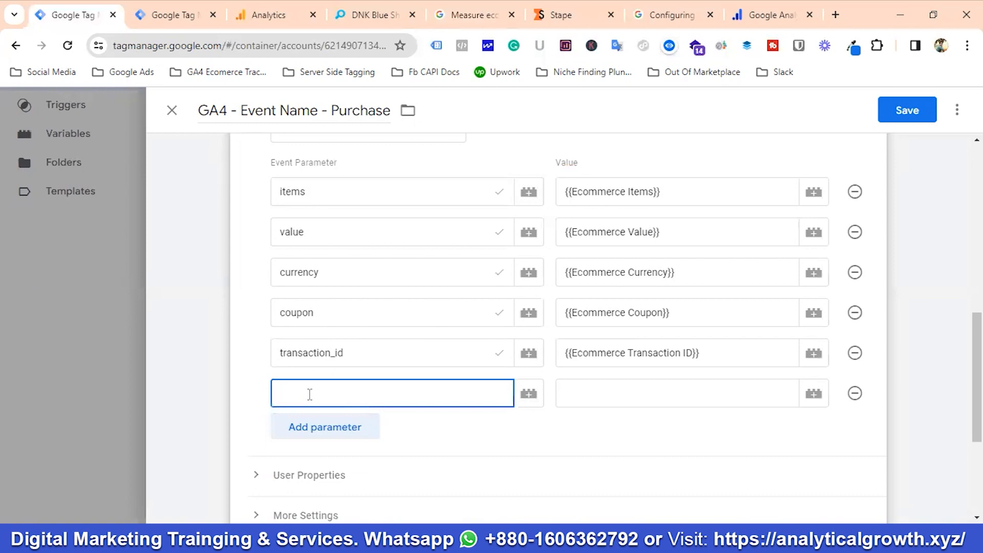
key("ctrl+v")
Step: Add another event parameter named shipping, copying the name from the Google Analytics documentation
left_click(350, 426)
left_click(336, 428)
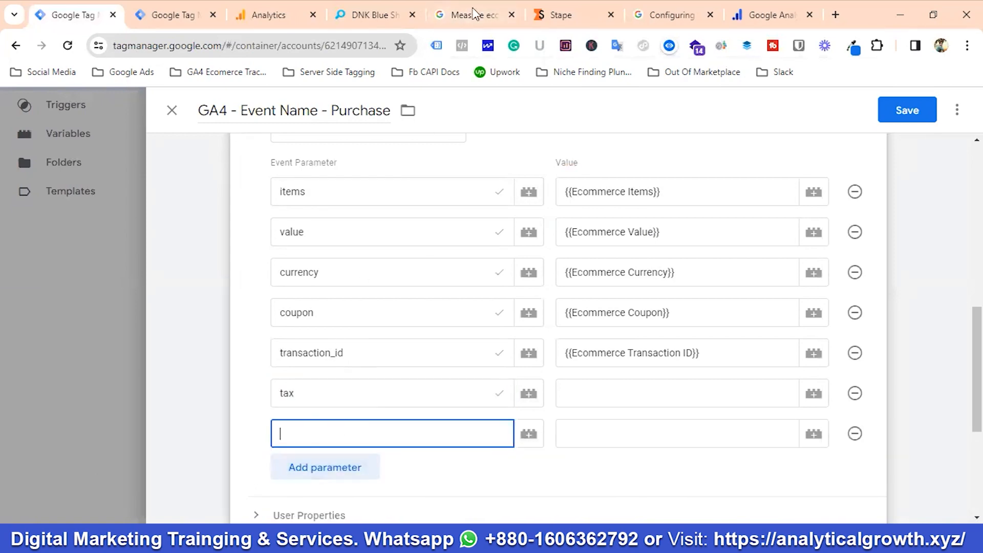
left_click(475, 14)
double_click(317, 371)
right_click(317, 371)
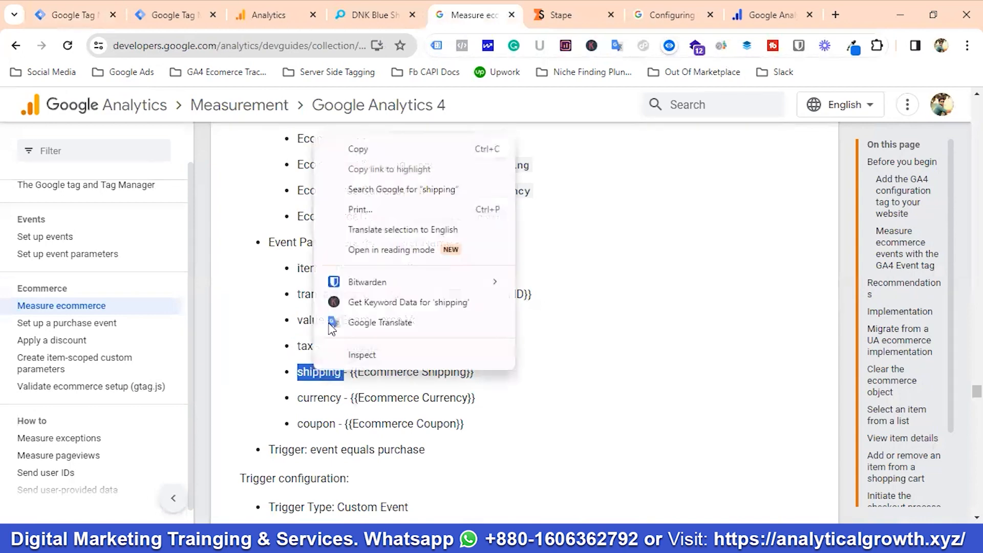
left_click(354, 149)
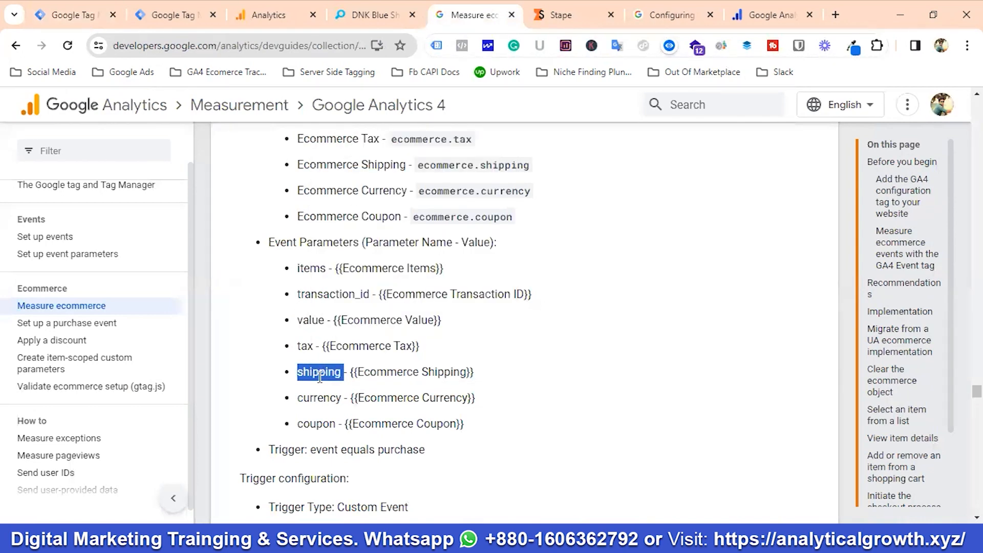
key("ctrl+1")
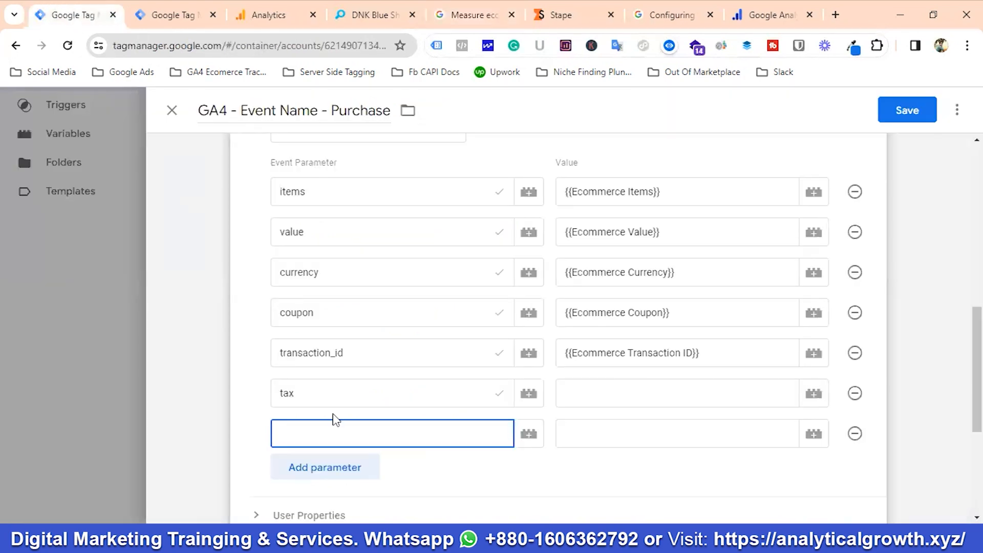
key("ctrl+v")
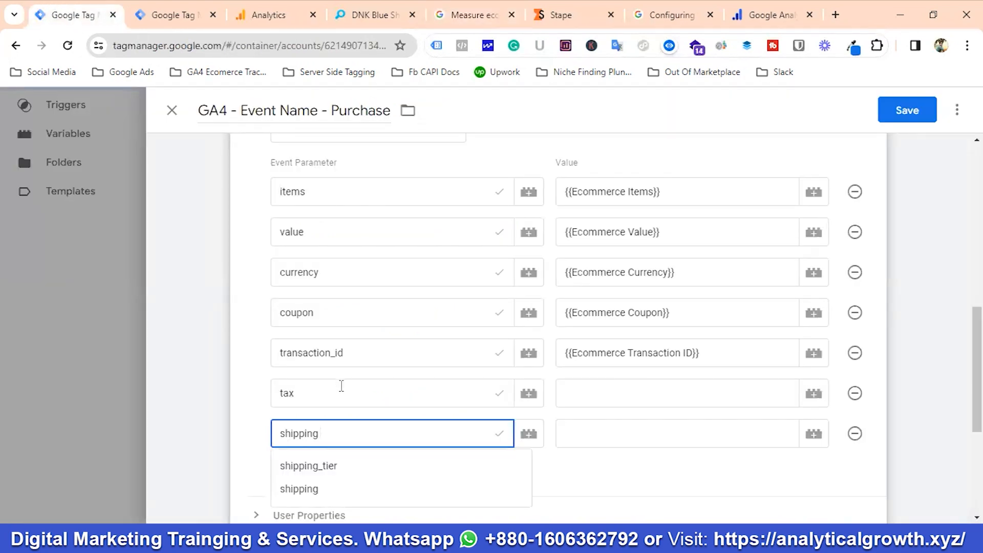
left_click(307, 490)
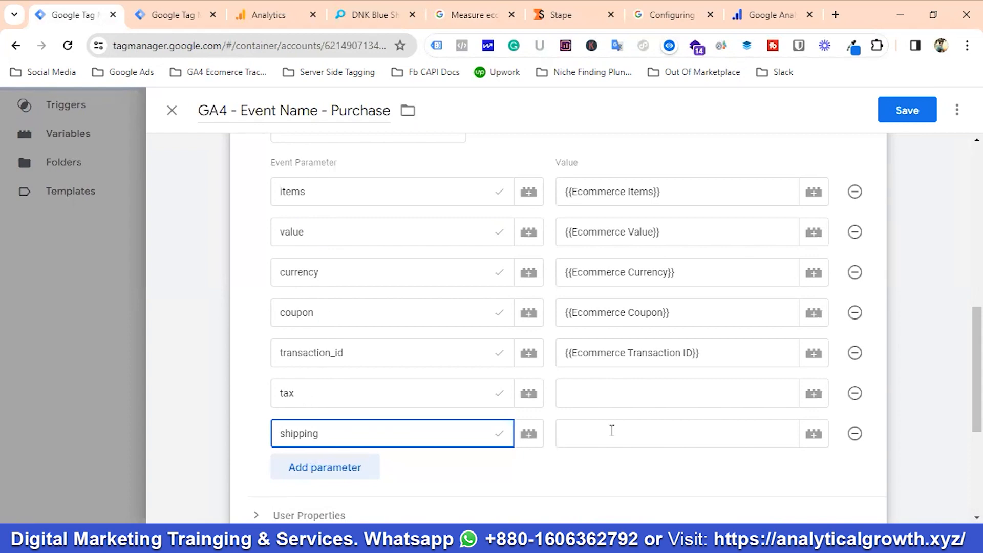
Step: Set the tax parameter's value to {{Ecommerce Tax}} and the shipping parameter's value to {{Ecommerce Shipping}}
left_click(598, 398)
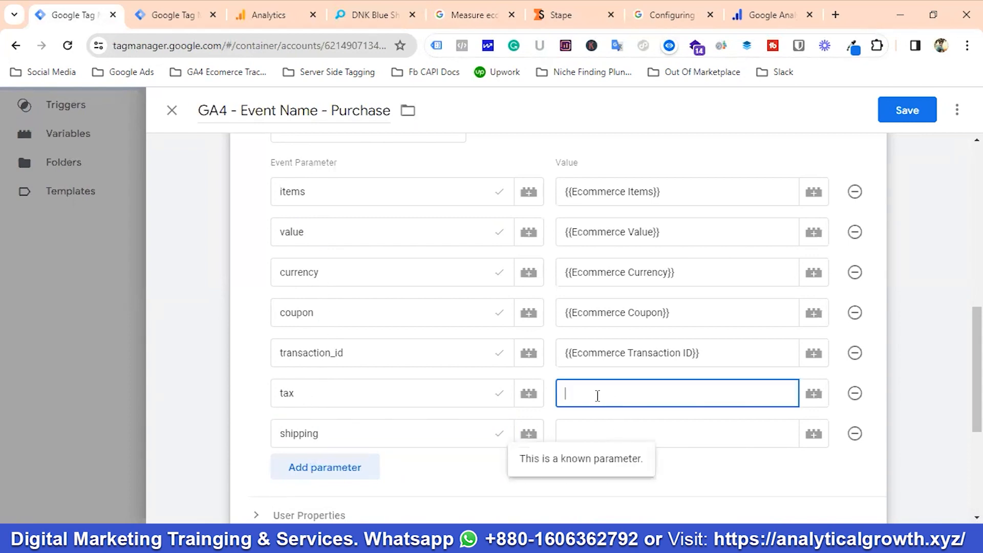
type("{{")
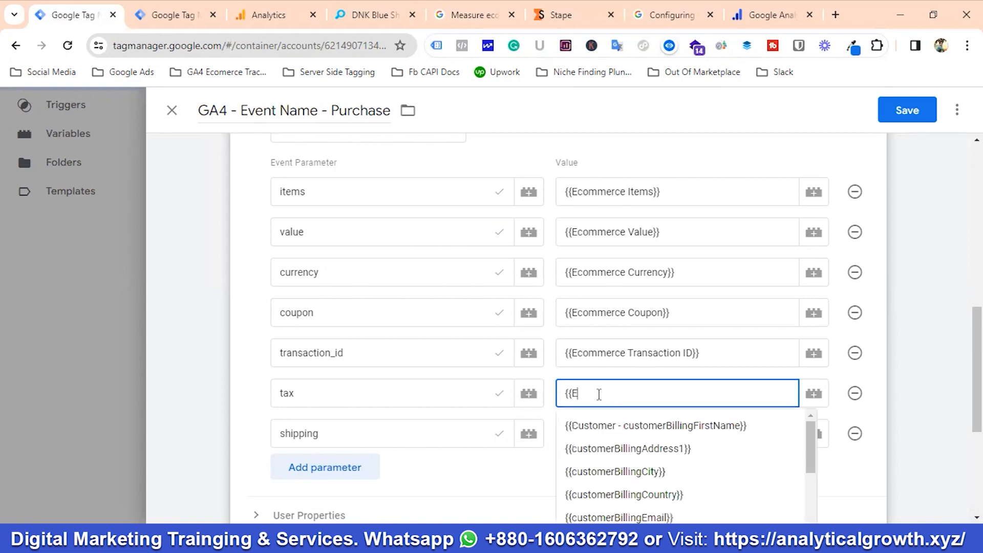
type("Ecom")
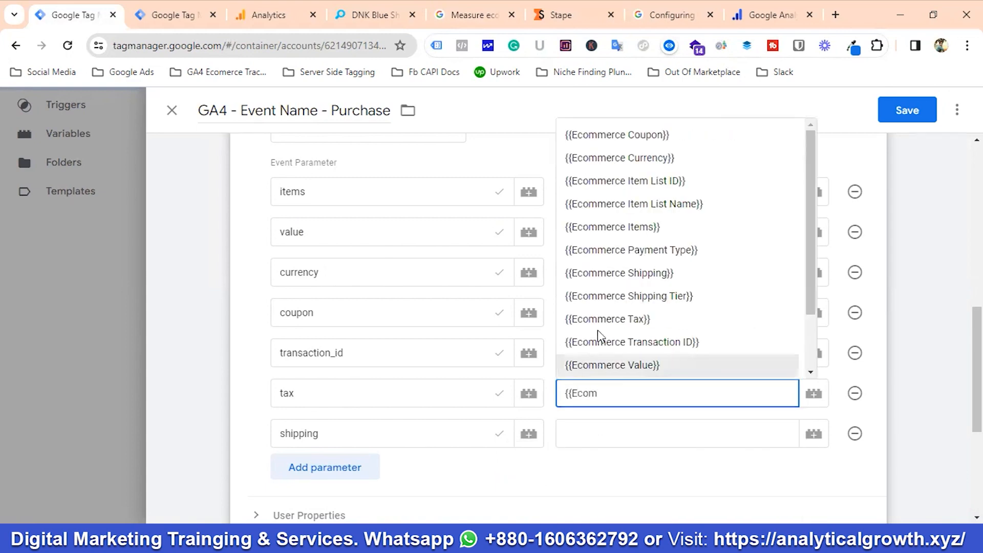
left_click(609, 318)
left_click(591, 437)
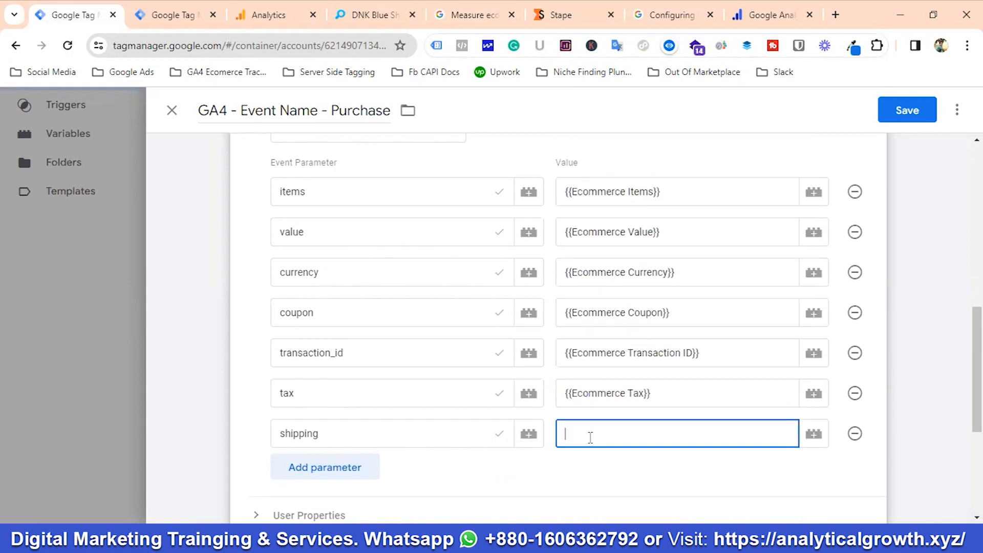
type("{{Eco")
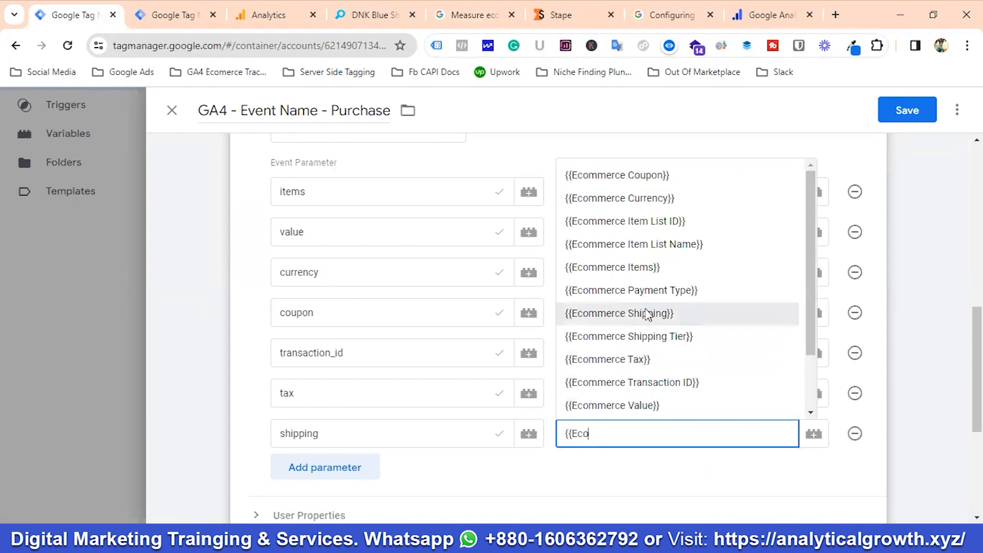
left_click(648, 314)
Step: Open the Purchase tag's firing triggers for editing
scroll(424, 346, "down", 5)
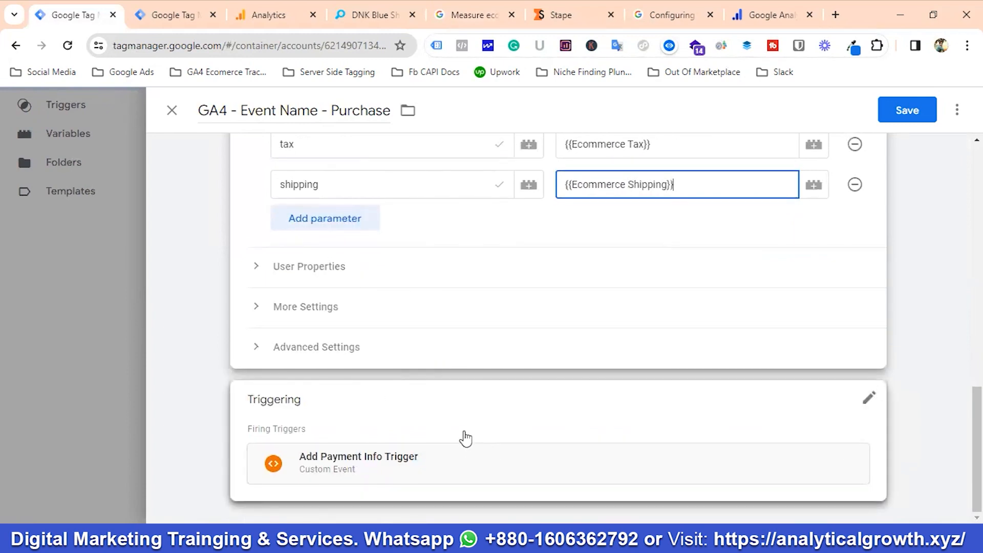
left_click(869, 398)
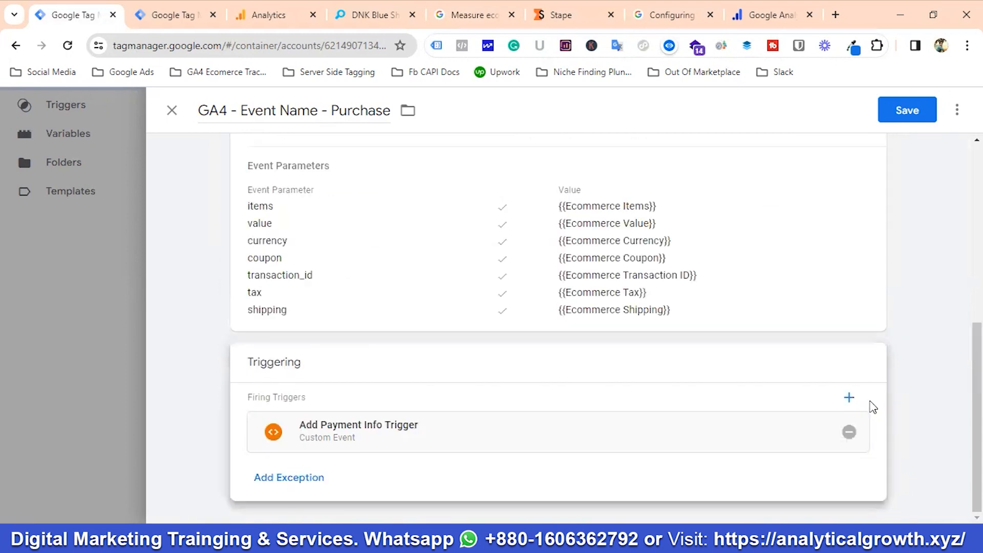
Step: Replace the Purchase tag's Add Payment Info Trigger with the Purchase Trigger and save the tag
left_click(849, 431)
left_click(553, 397)
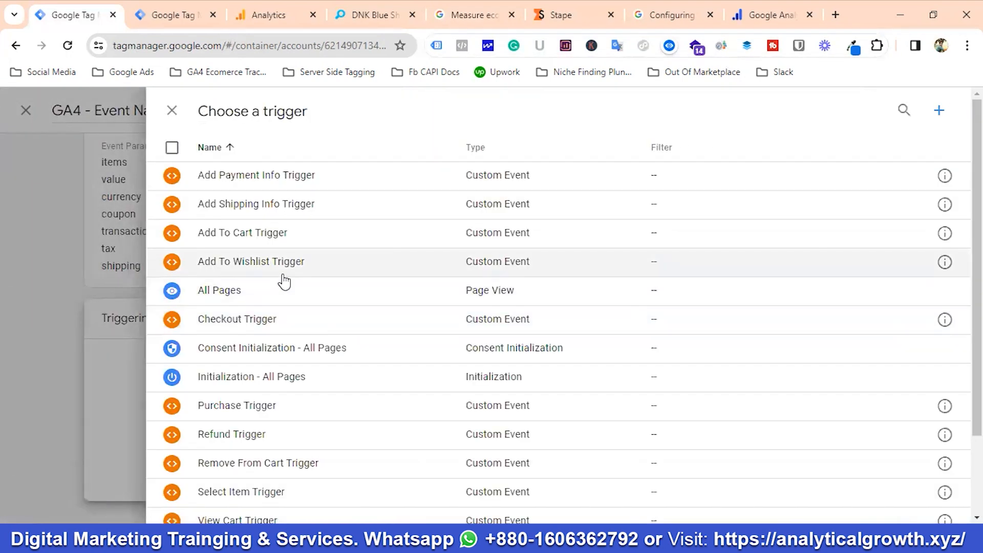
scroll(285, 320, "down", 2)
left_click(235, 334)
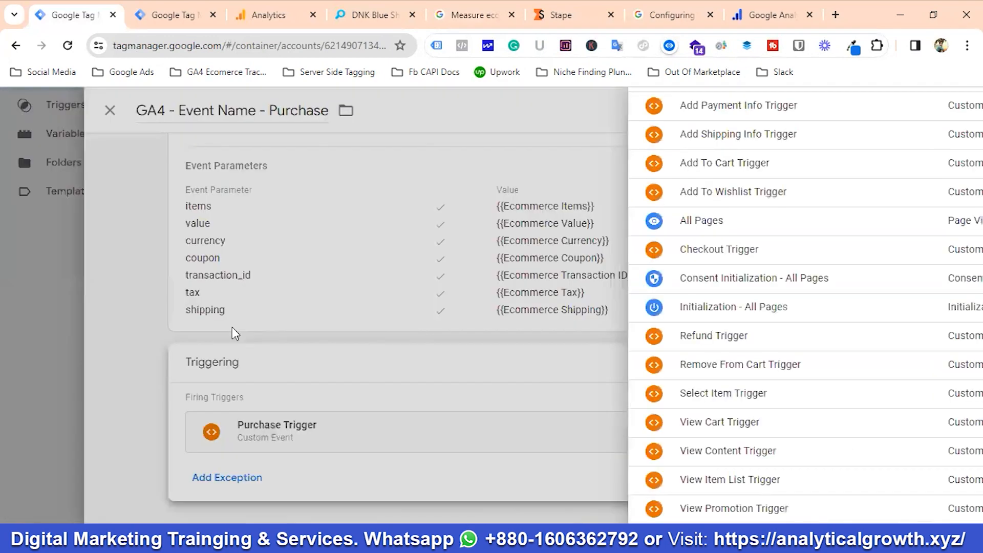
left_click(904, 110)
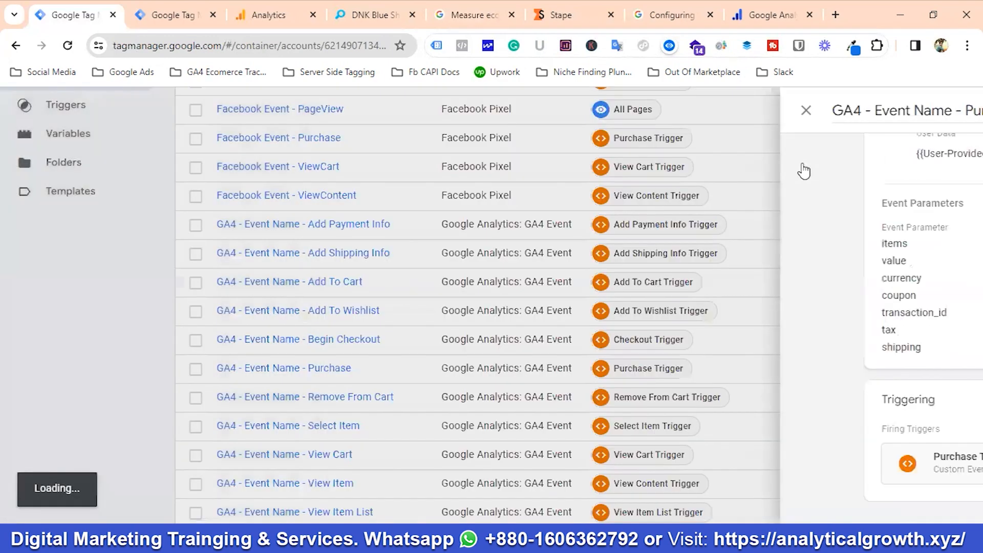
Step: Review the refund event's tag configuration, data layer variables and event parameters in the Google Analytics ecommerce guide
scroll(540, 285, "down", 2)
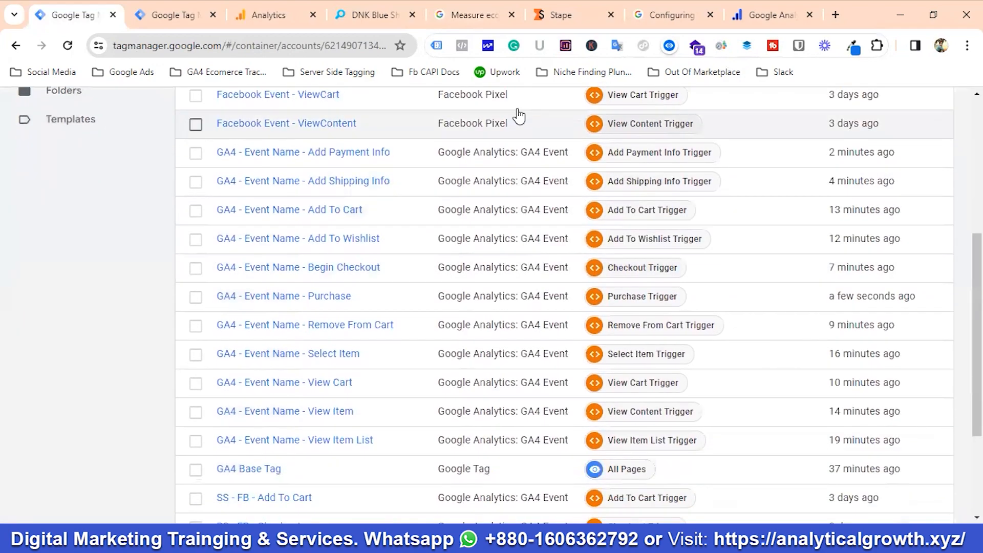
left_click(482, 16)
scroll(450, 359, "down", 9)
scroll(464, 356, "down", 10)
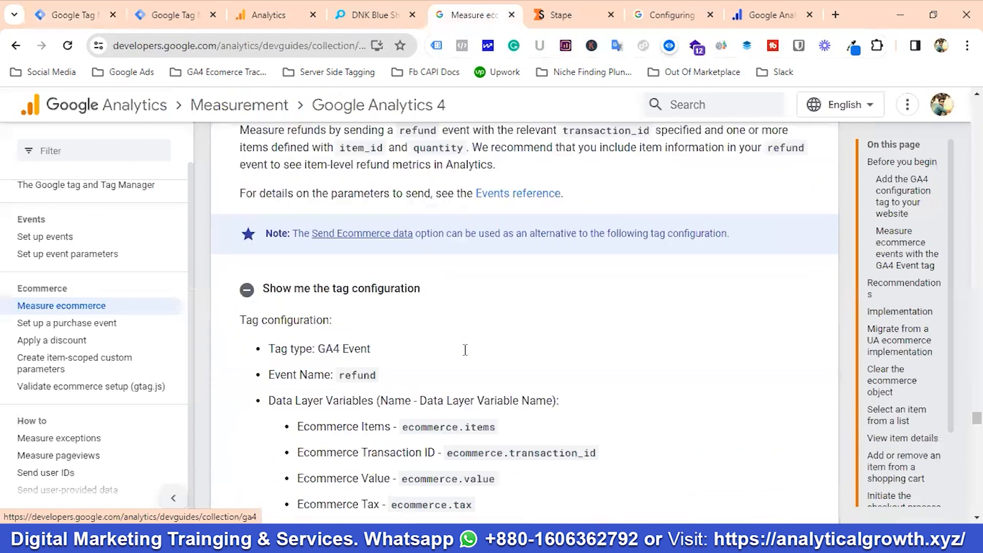
scroll(465, 350, "down", 2)
scroll(466, 351, "down", 4)
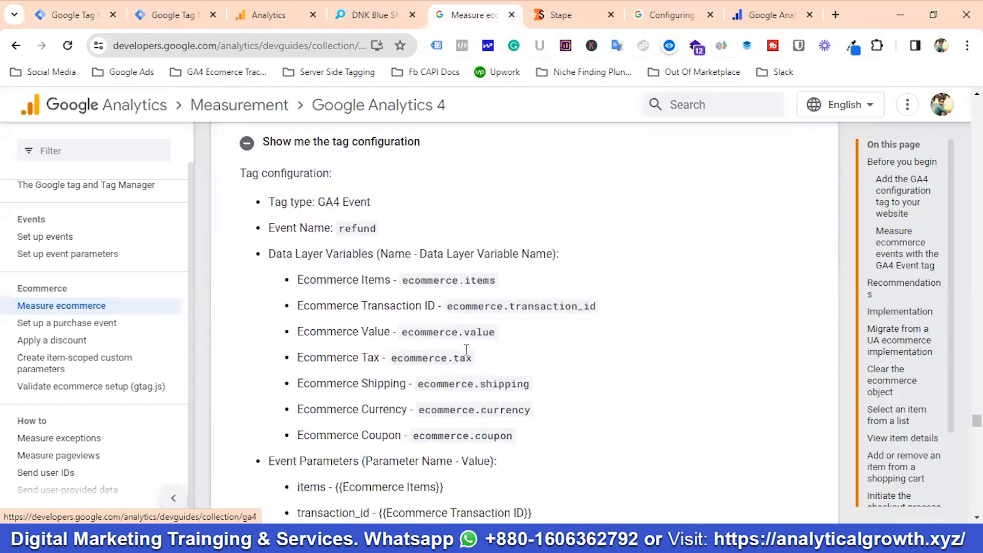
scroll(512, 343, "up", 2)
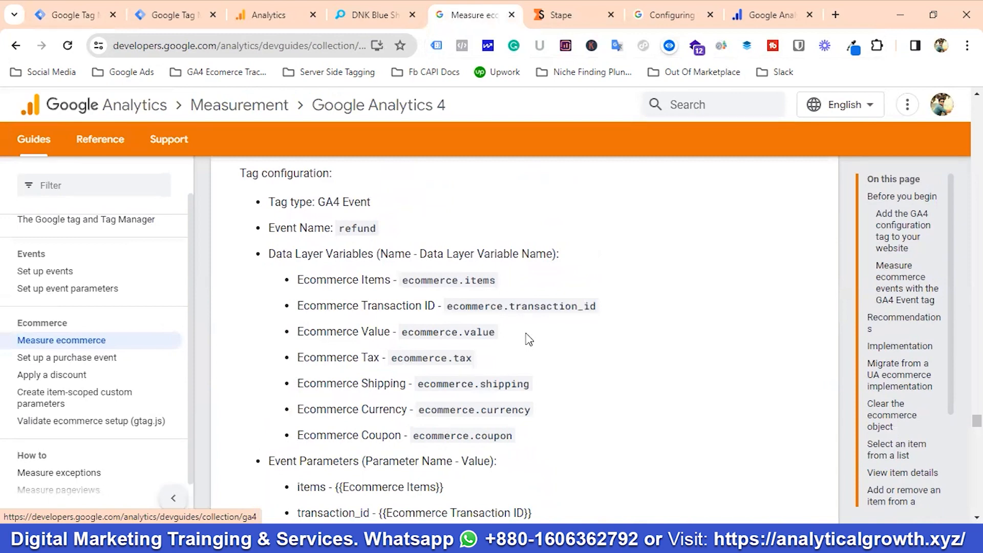
scroll(529, 339, "down", 4)
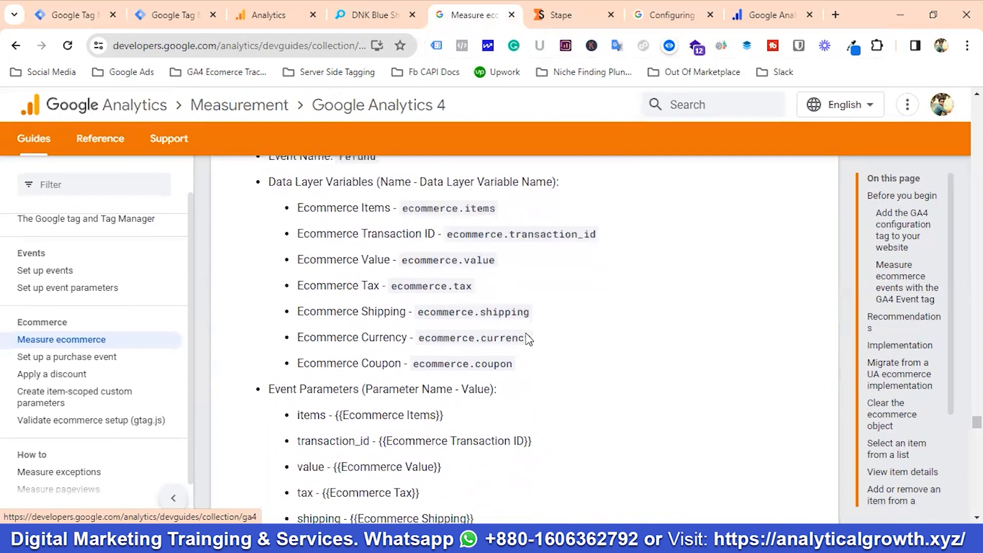
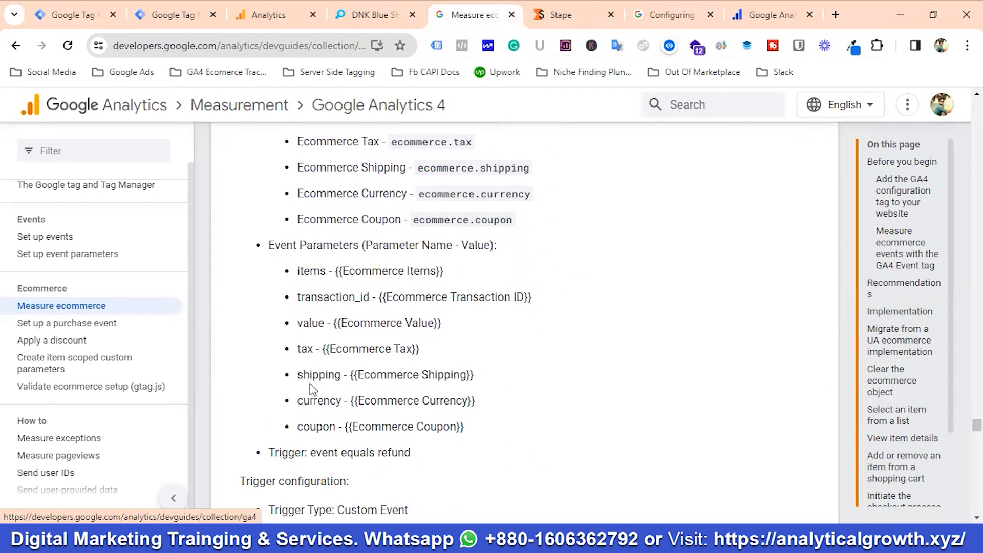
scroll(359, 358, "up", 3)
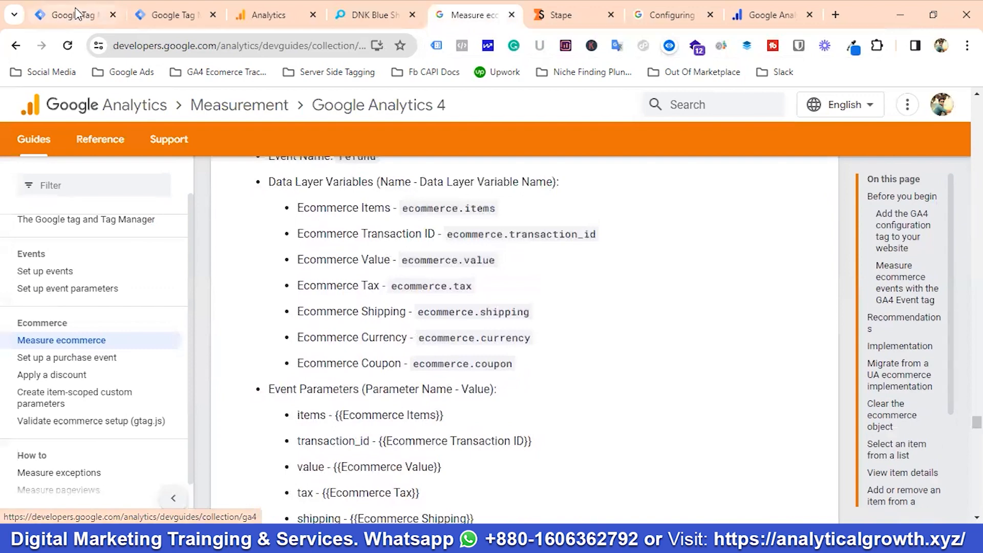
Step: Return to Google Tag Manager and duplicate the "GA4 - Event Name - Purchase" tag
left_click(77, 15)
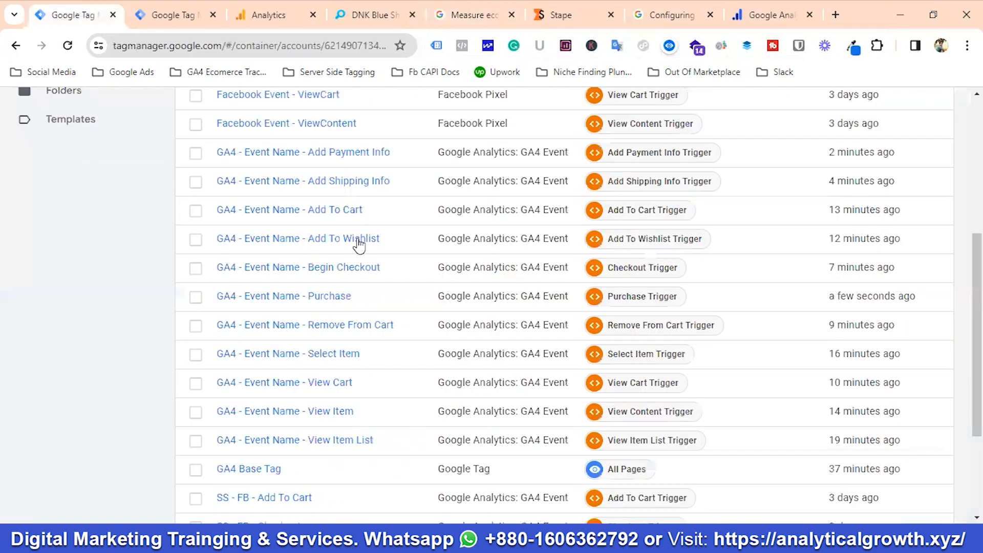
left_click(323, 299)
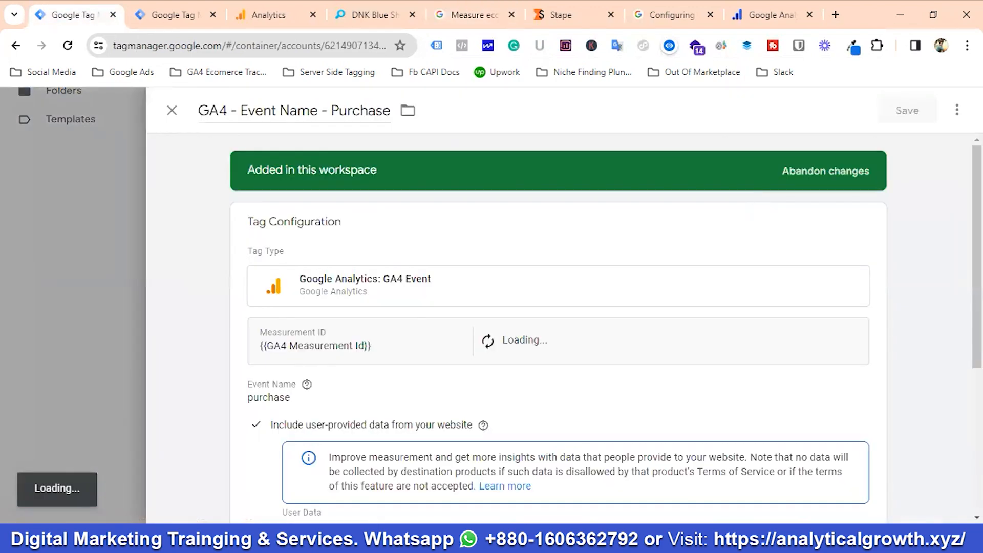
left_click(957, 114)
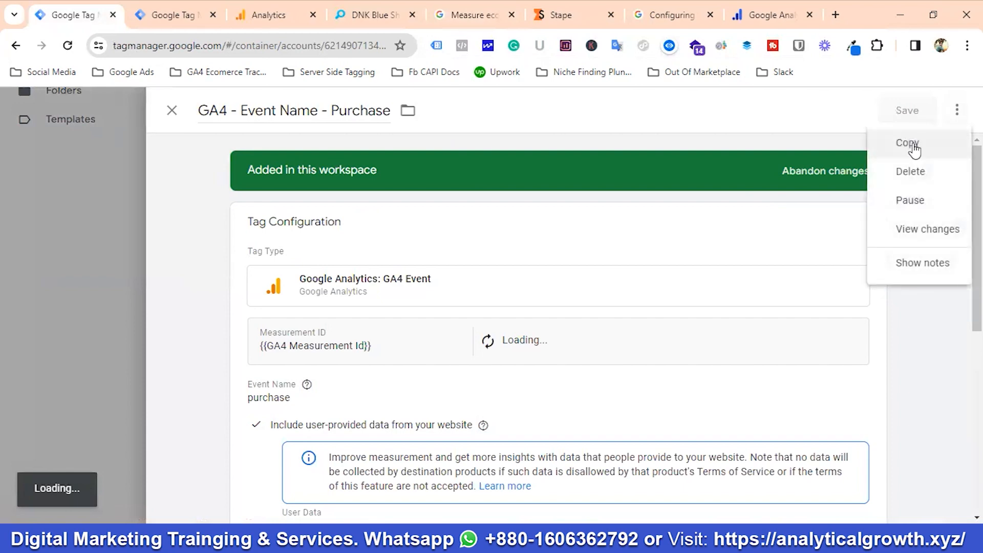
left_click(907, 144)
Step: Rename the duplicated tag as "GA4 - Event Name - Refund"
left_click(254, 112)
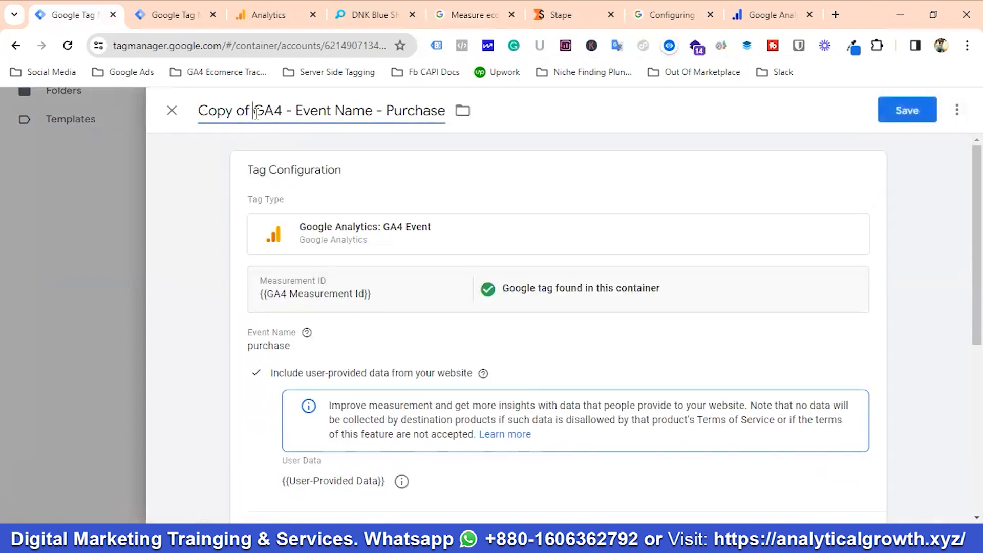
key("BackSpace")
key("BackSpace")
key("BackSpace")
key("BackSpace")
key("BackSpace")
key("BackSpace")
key("BackSpace")
key("BackSpace")
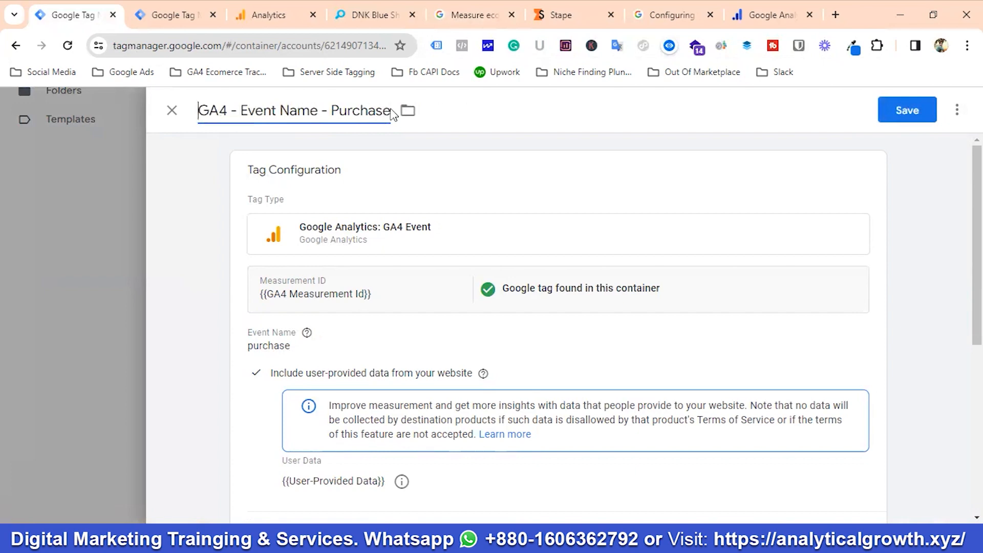
left_click(391, 110)
key("BackSpace")
key("BackSpace")
key("BackSpace")
key("BackSpace")
key("BackSpace")
key("BackSpace")
key("BackSpace")
key("BackSpace")
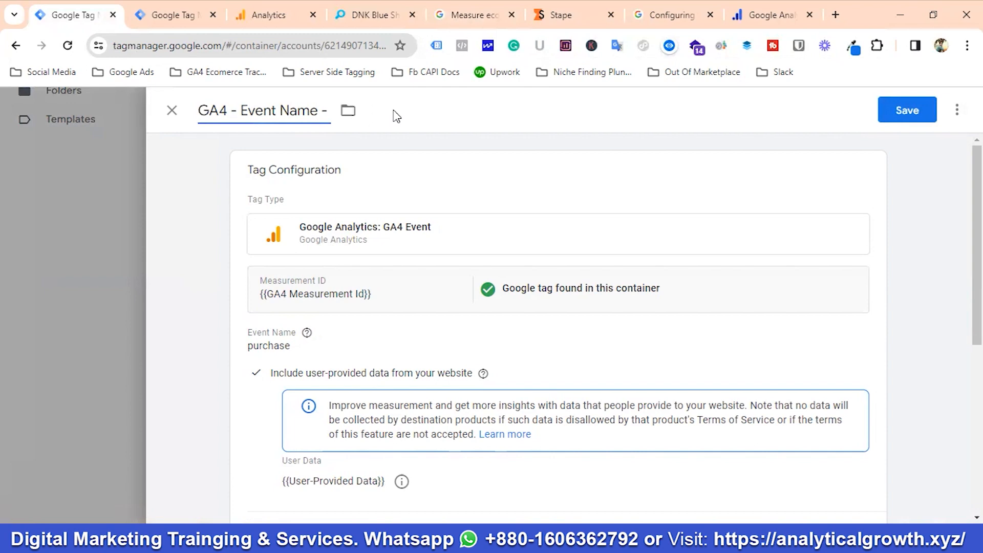
type("Refund")
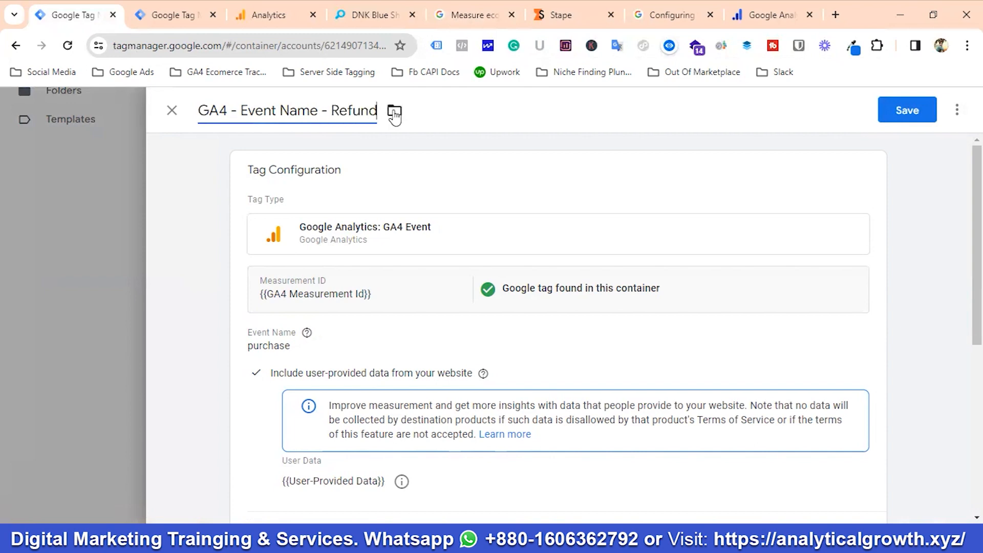
Step: Set the duplicated tag's event name to "refund", copied from the refund section of the Google Analytics ecommerce guide
left_click(279, 346)
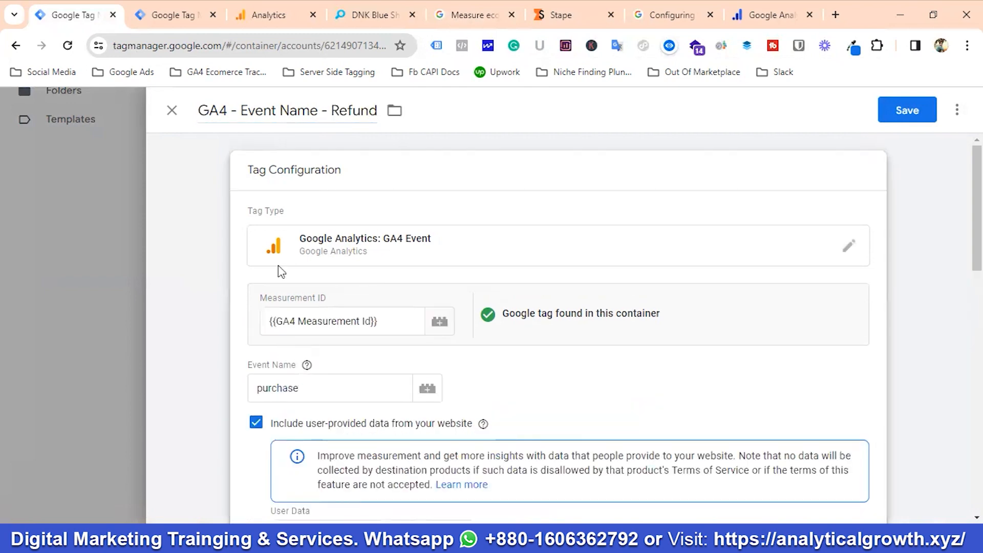
left_click(466, 15)
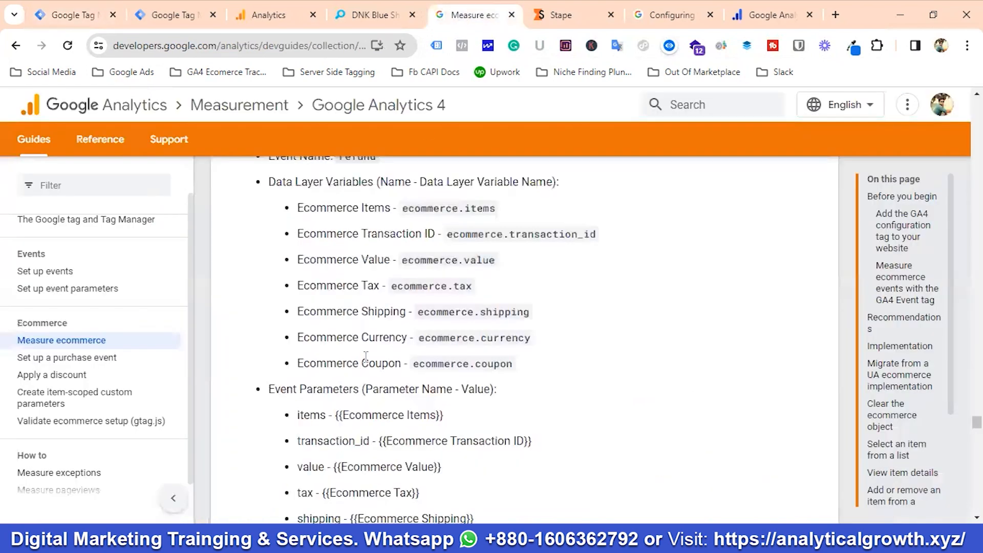
scroll(366, 357, "up", 3)
triple_click(356, 303)
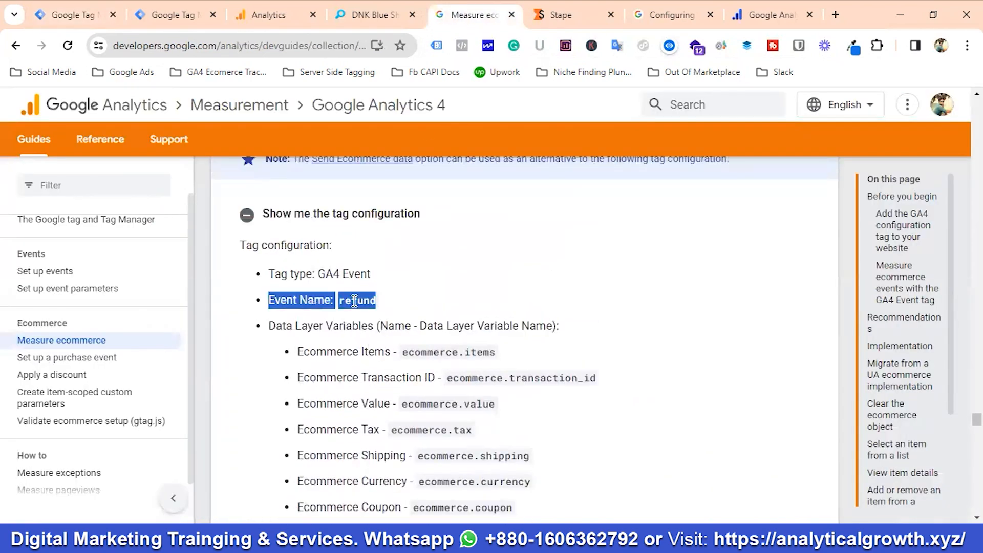
double_click(354, 301)
right_click(356, 302)
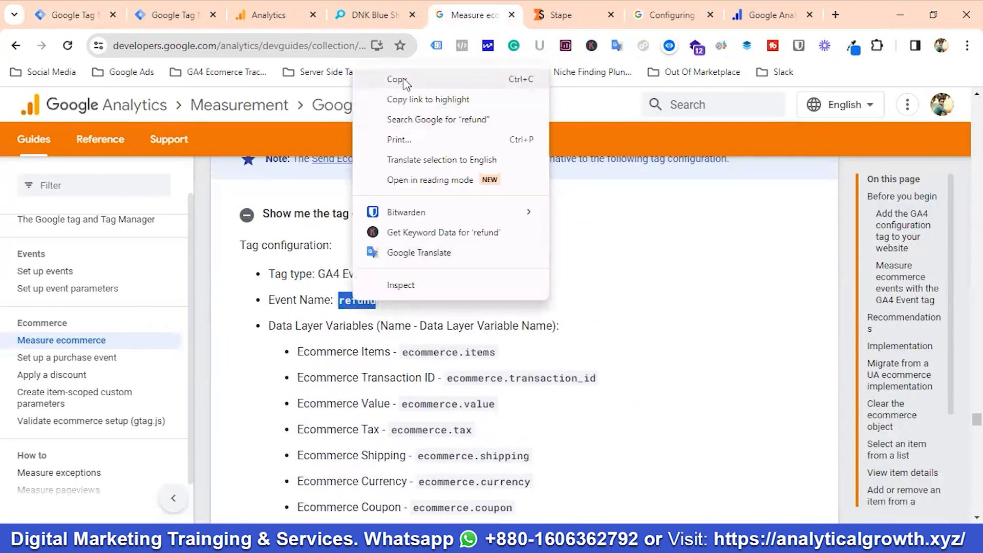
left_click(405, 81)
left_click(71, 15)
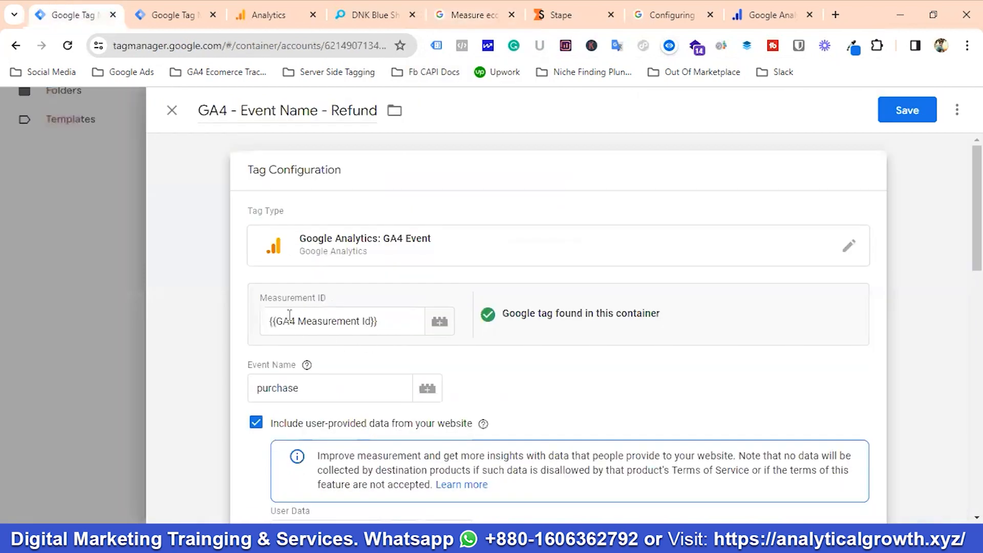
left_click(322, 385)
key("ctrl+a")
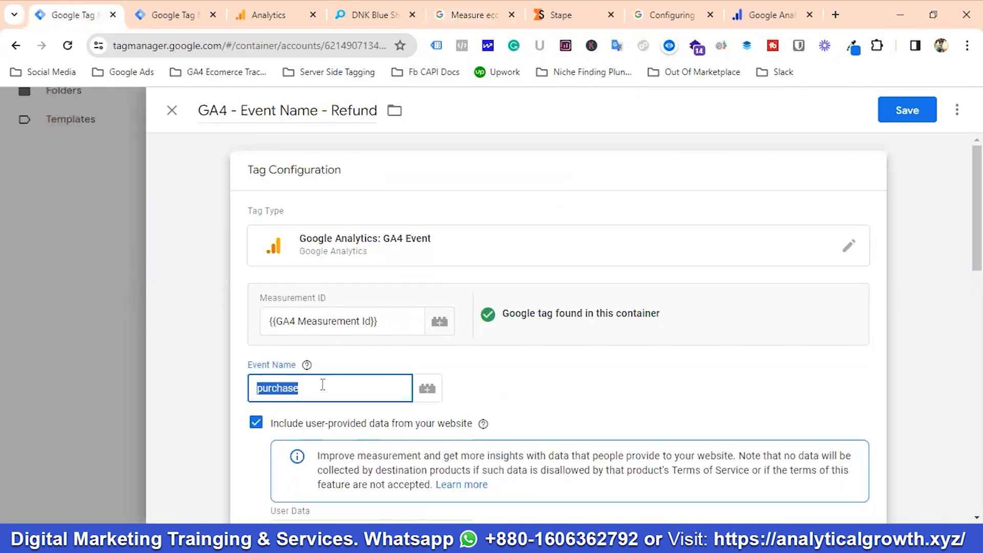
key("ctrl+v")
left_click(478, 398)
Step: Replace the Refund tag's firing trigger with the Refund Trigger and save the tag
scroll(483, 377, "down", 3)
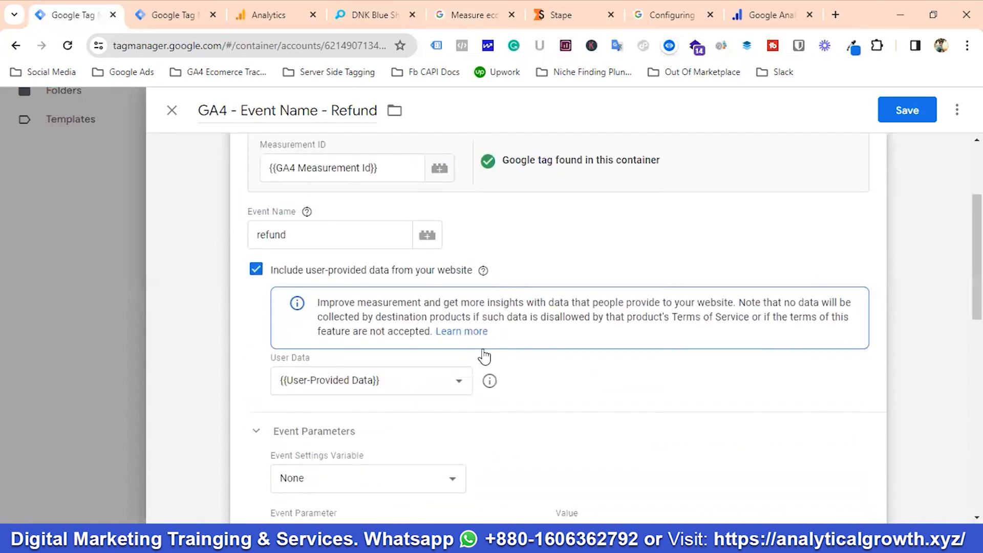
scroll(484, 357, "down", 7)
scroll(351, 325, "up", 1)
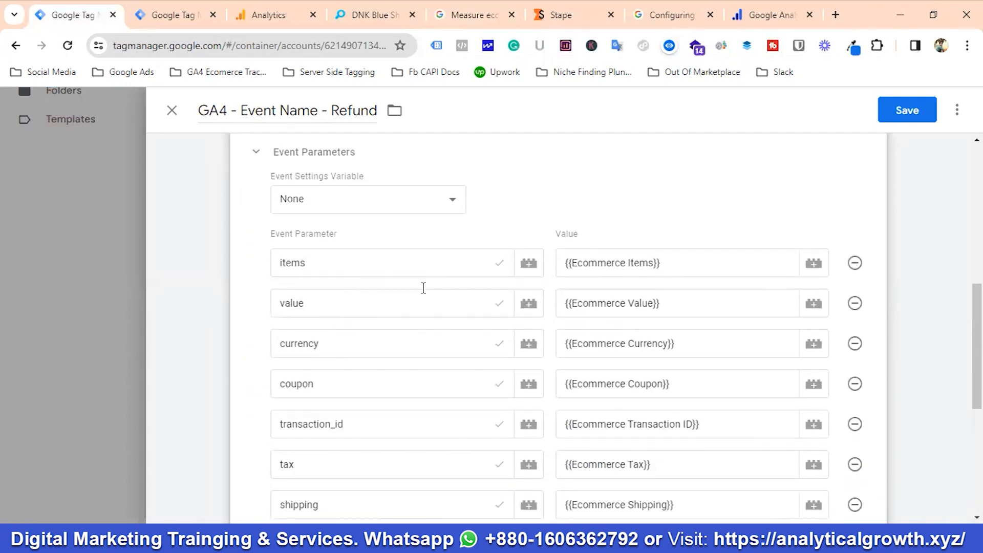
scroll(424, 285, "down", 6)
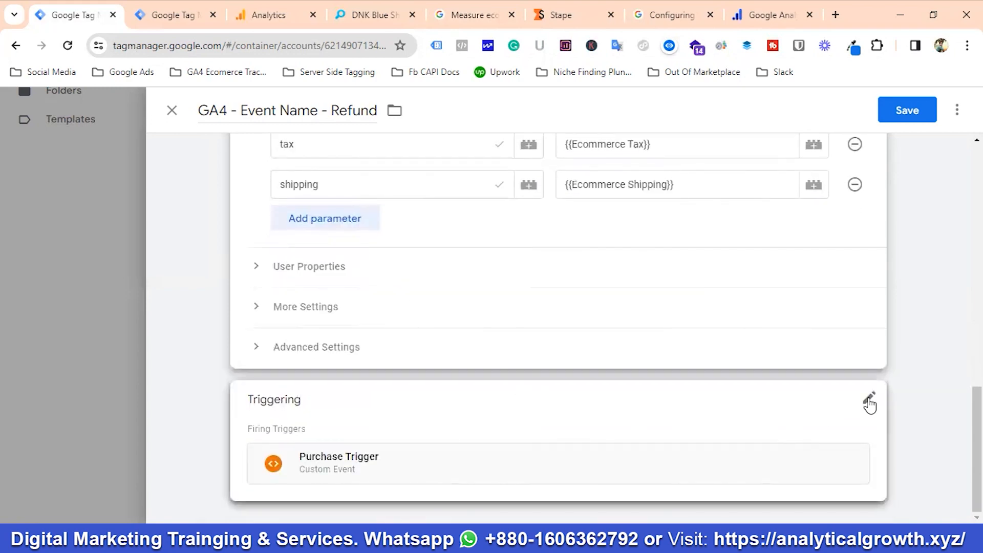
left_click(868, 400)
left_click(850, 433)
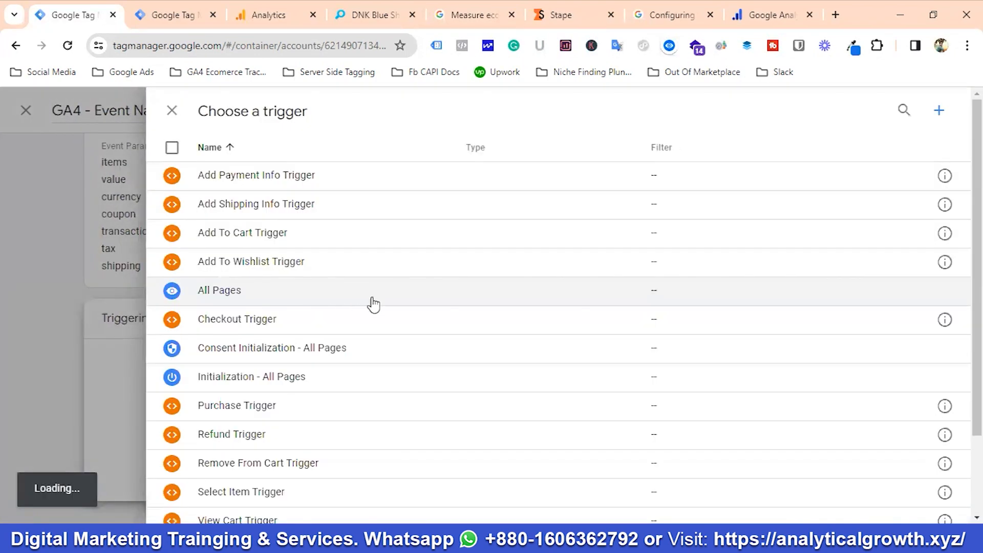
left_click(229, 362)
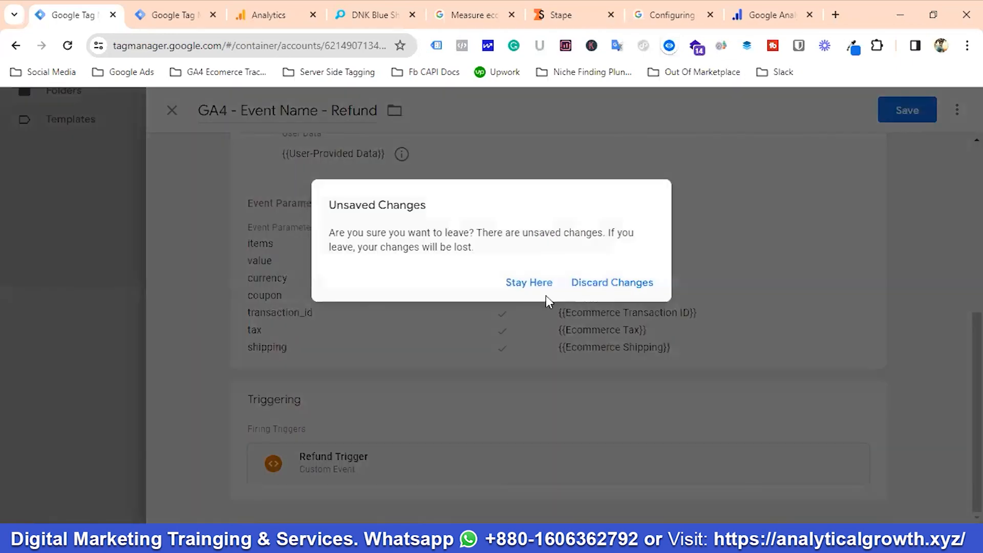
left_click(528, 284)
left_click(913, 112)
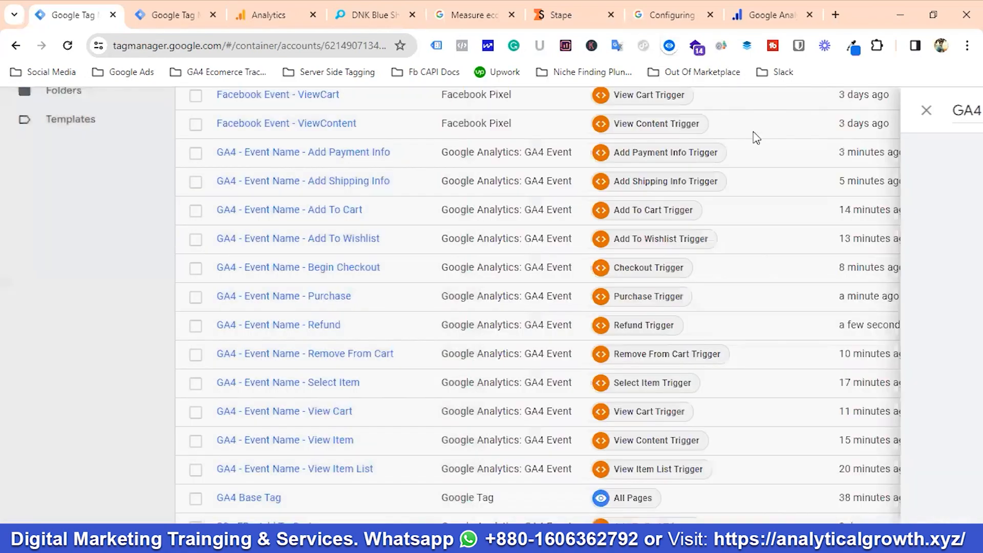
Step: Examine the view_promotion event's tag configuration, data layer variables and event parameters in the Google Analytics ecommerce guide
left_click(465, 15)
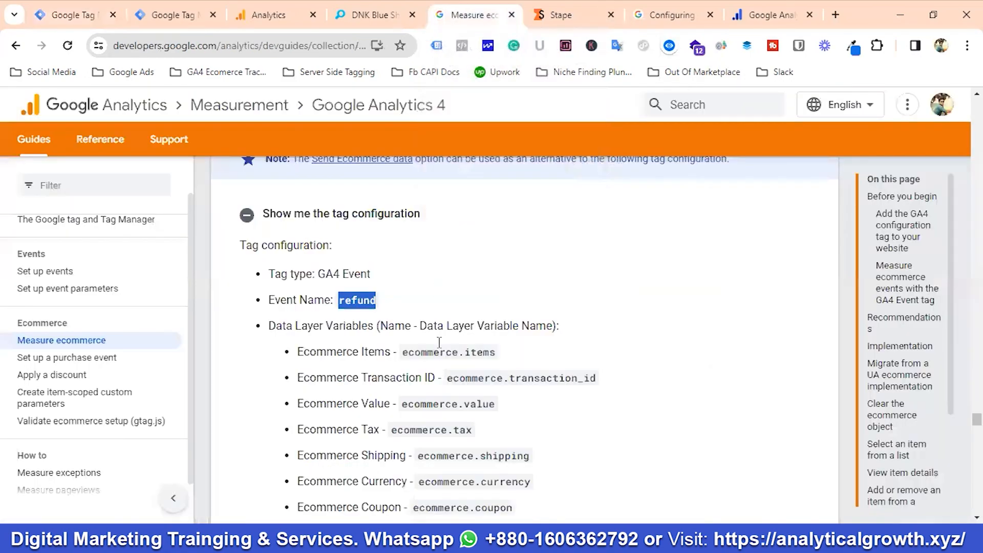
scroll(438, 311, "down", 10)
scroll(439, 312, "down", 14)
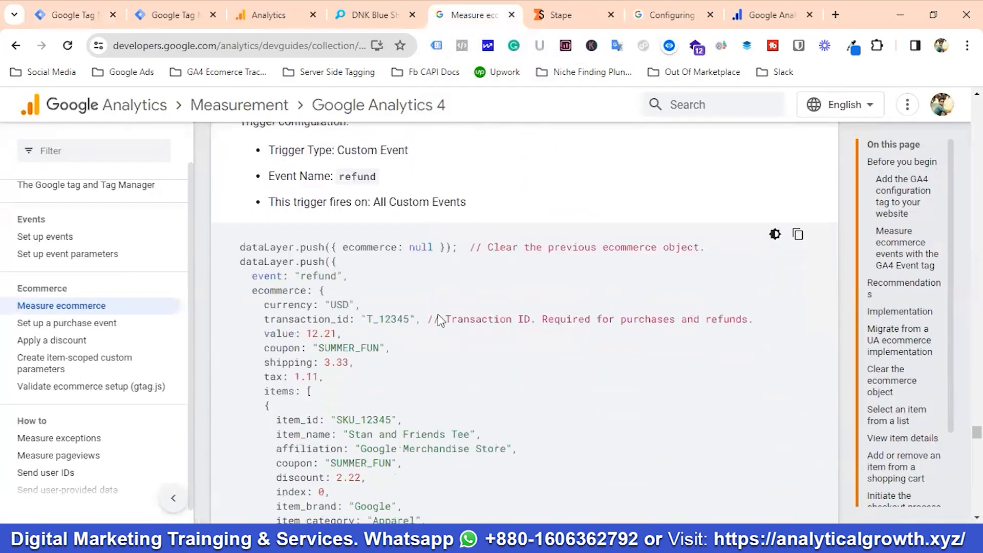
scroll(438, 314, "down", 4)
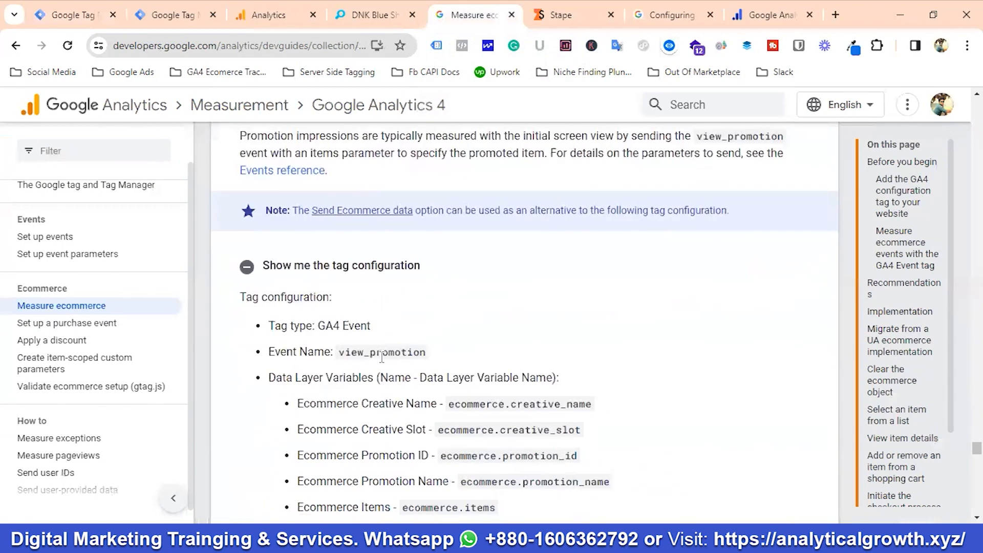
scroll(384, 355, "down", 2)
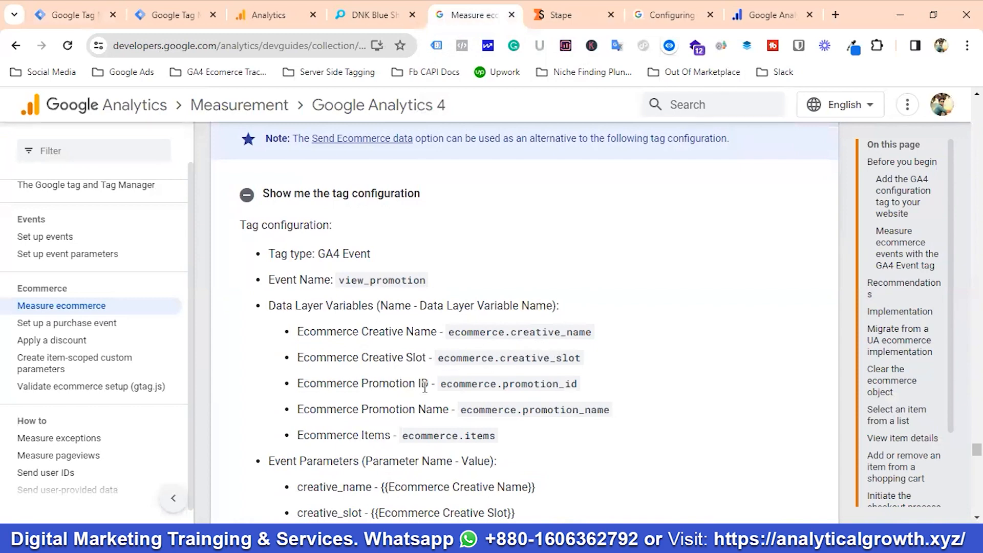
scroll(469, 393, "down", 2)
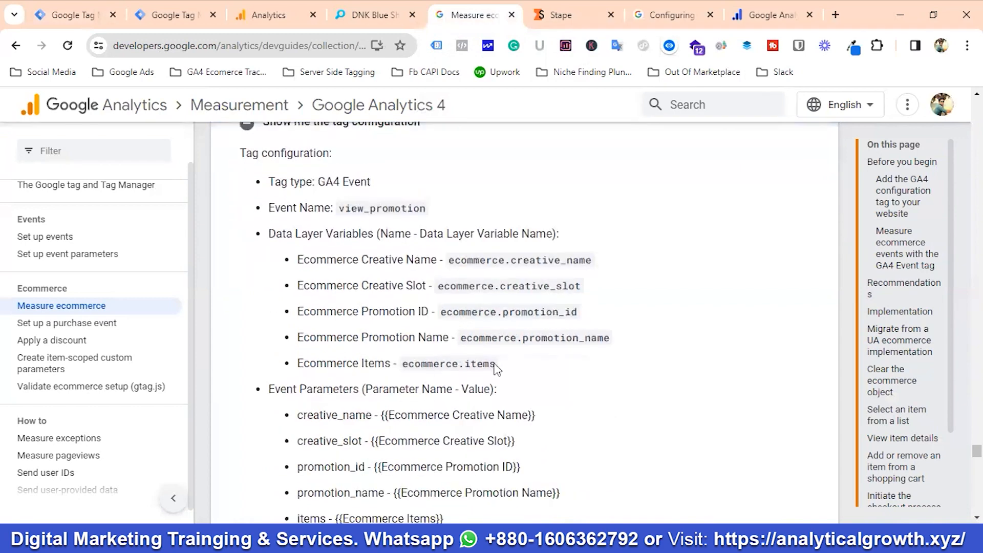
scroll(383, 369, "down", 2)
scroll(383, 369, "up", 5)
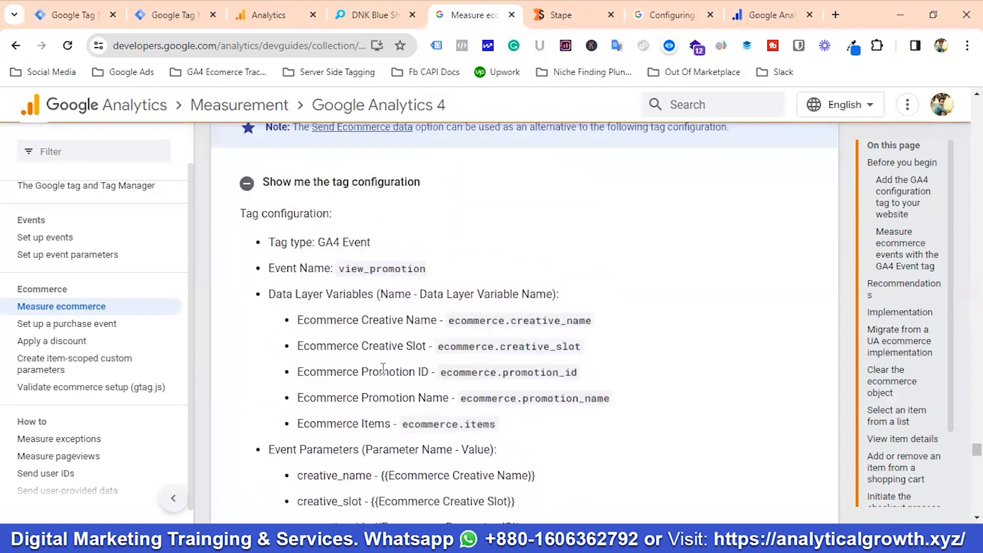
Step: Switch to Google Tag Manager and review the existing GA4 event tags and their triggers in the tag list
left_click(64, 15)
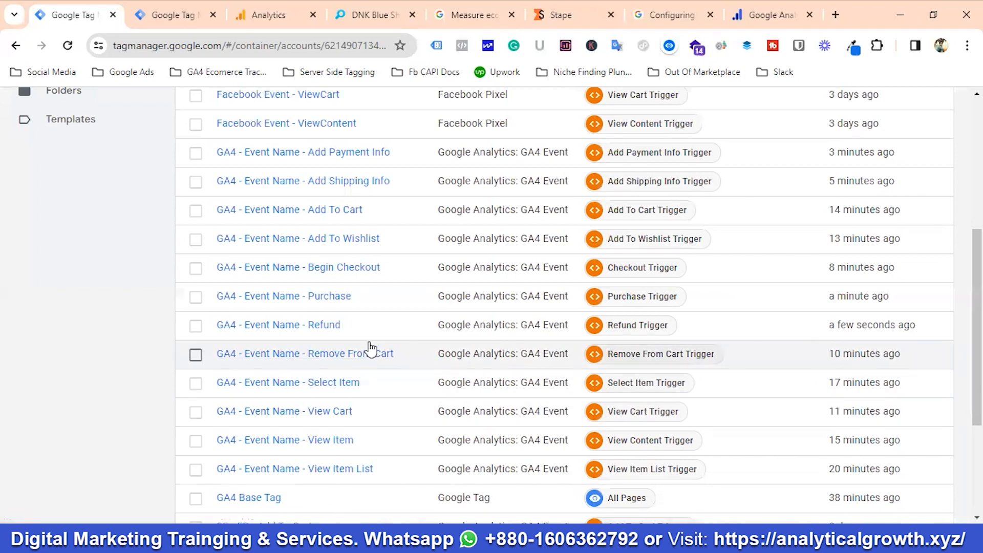
scroll(370, 348, "up", 1)
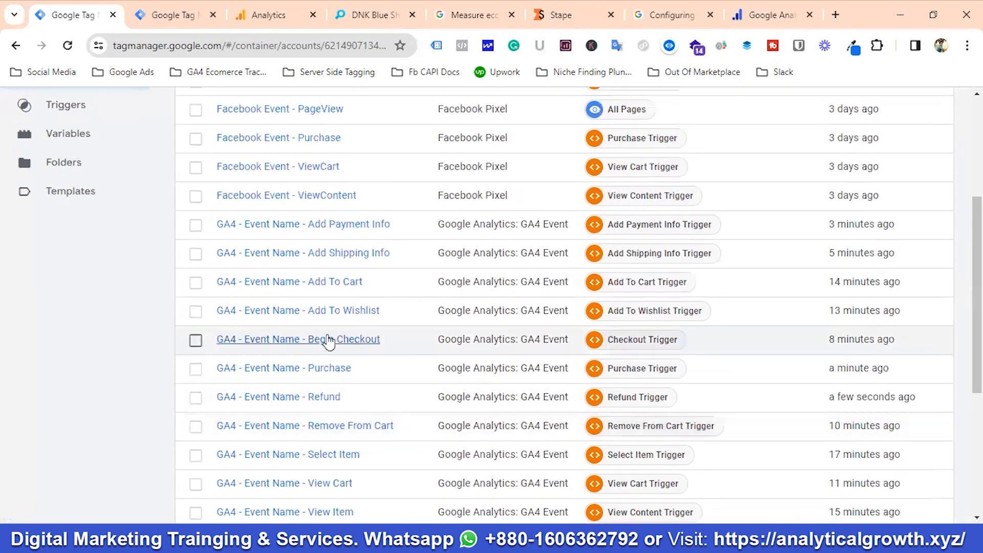
scroll(377, 348, "down", 1)
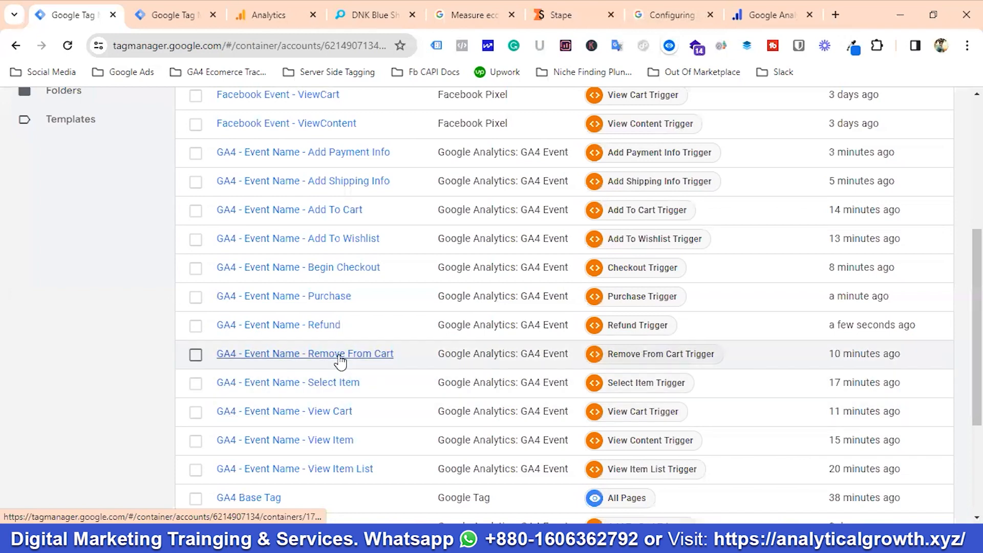
scroll(340, 364, "up", 1)
scroll(377, 367, "down", 3)
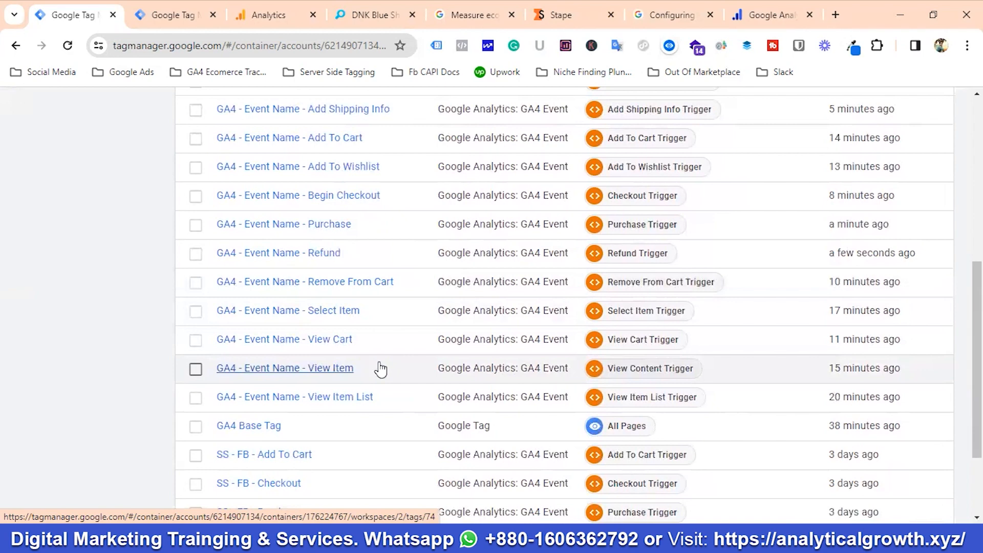
scroll(380, 369, "up", 2)
scroll(352, 233, "up", 2)
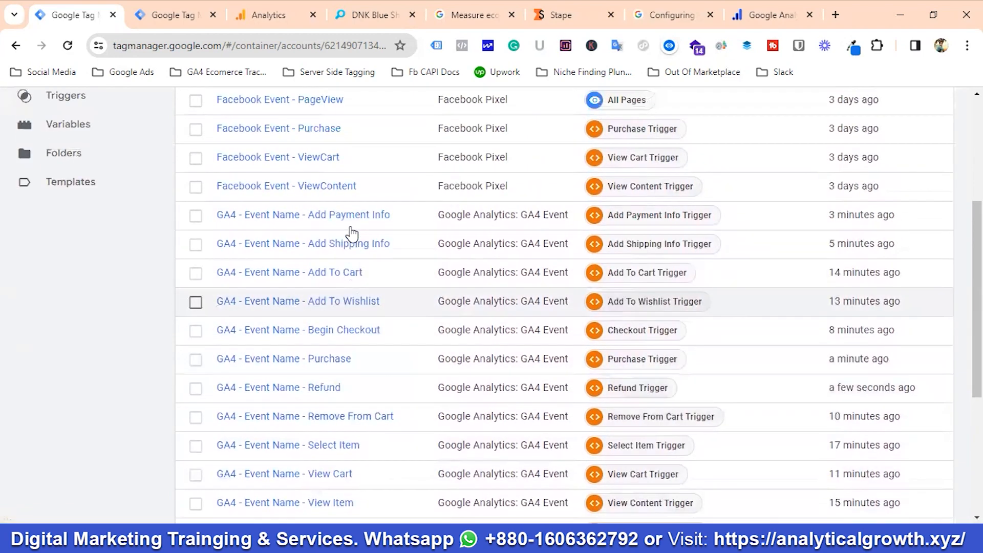
scroll(373, 279, "down", 1)
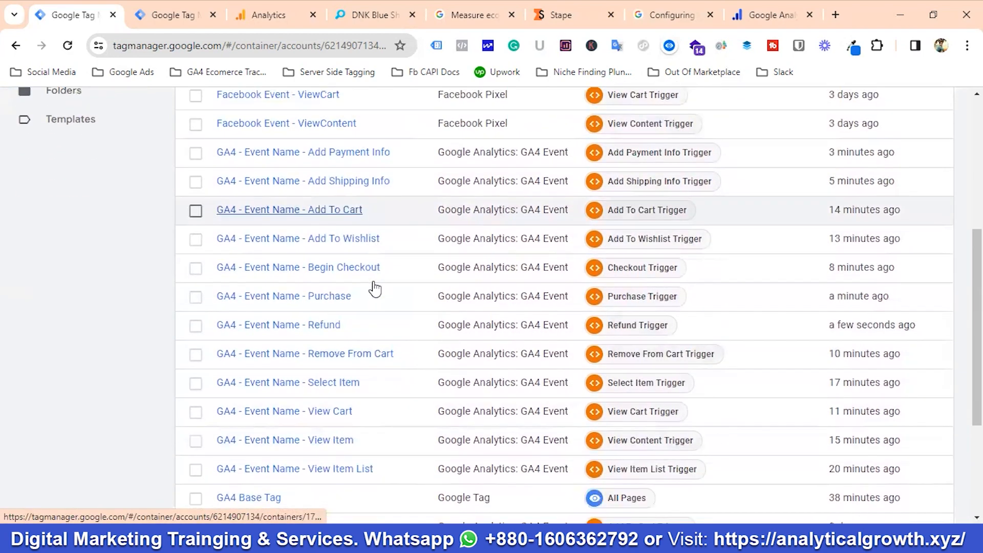
scroll(375, 288, "down", 3)
scroll(353, 307, "up", 1)
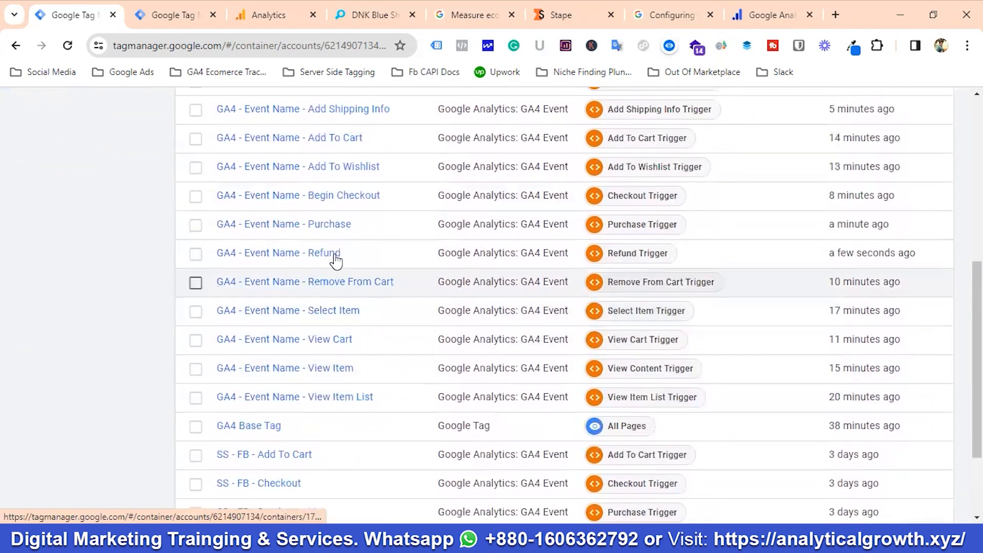
Step: Duplicate the "GA4 - Event Name - Refund" tag and unpause the copy
left_click(319, 258)
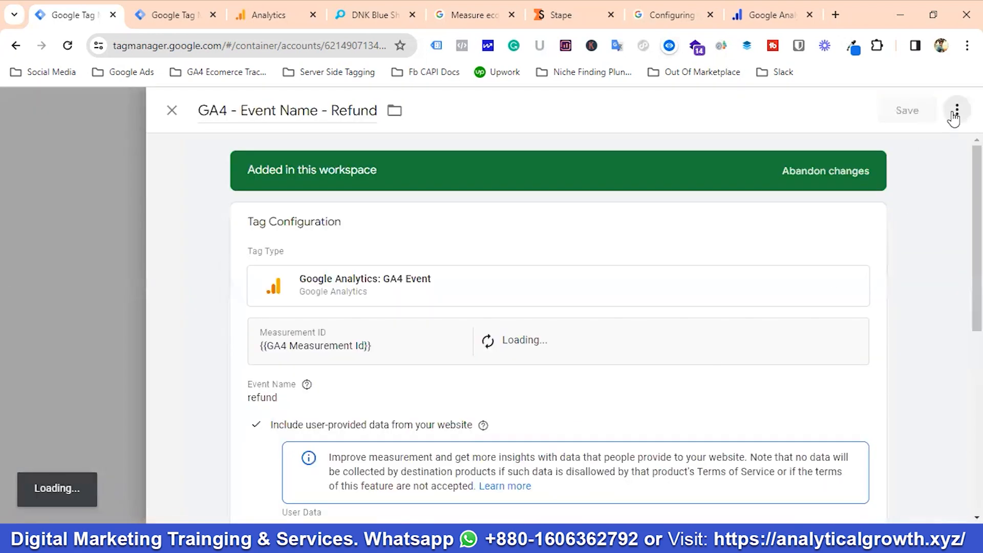
left_click(955, 111)
left_click(906, 146)
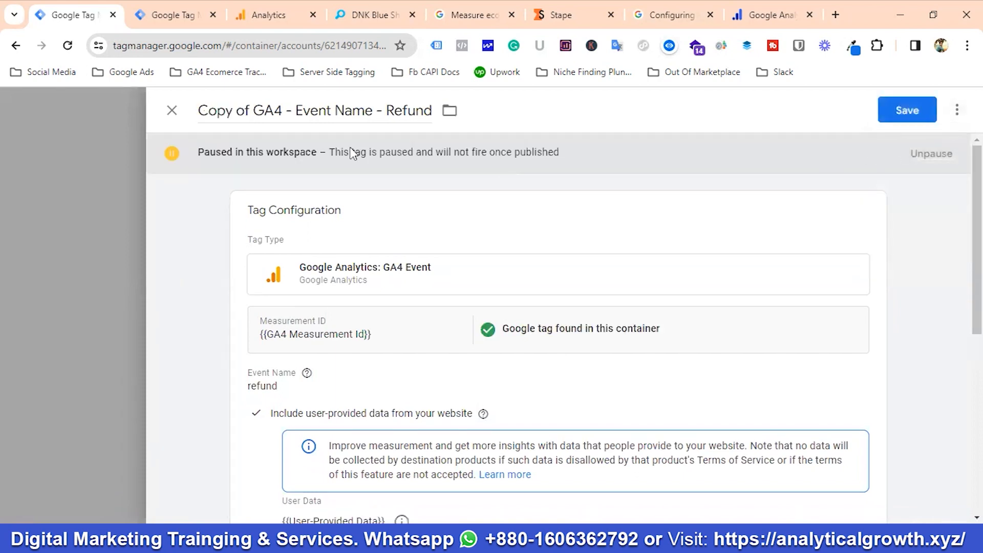
left_click(926, 156)
Step: Rename the duplicated tag as "GA4 - Event Name - Apply Promotion"
double_click(254, 112)
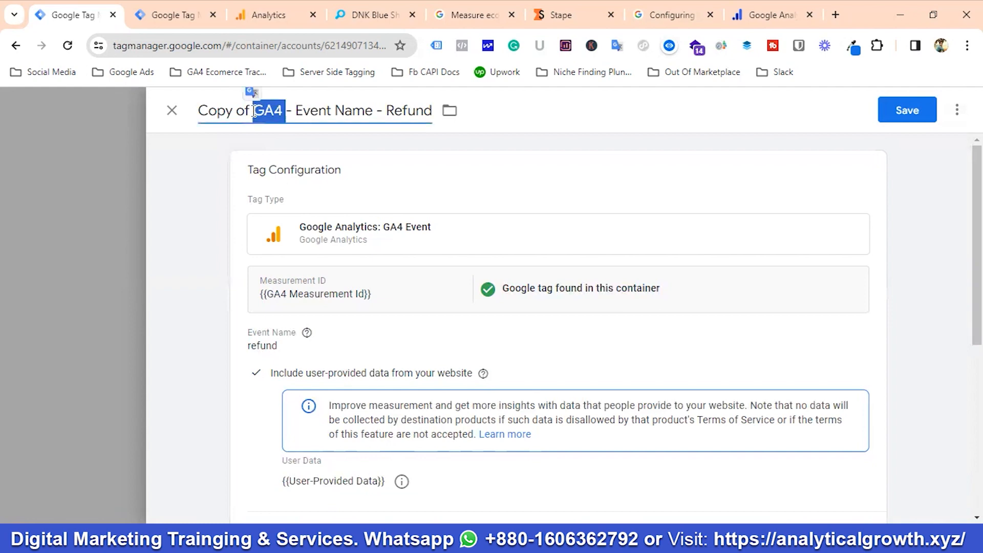
left_click(254, 112)
key("BackSpace")
key("BackSpace")
key("BackSpace")
key("BackSpace")
key("BackSpace")
key("BackSpace")
key("BackSpace")
key("BackSpace")
double_click(337, 112)
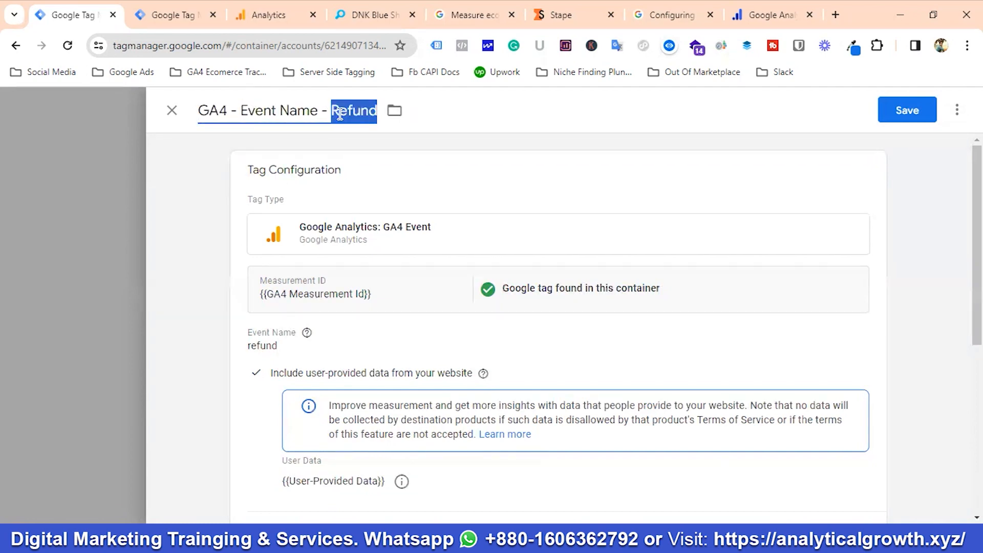
key("BackSpace")
type("Ap")
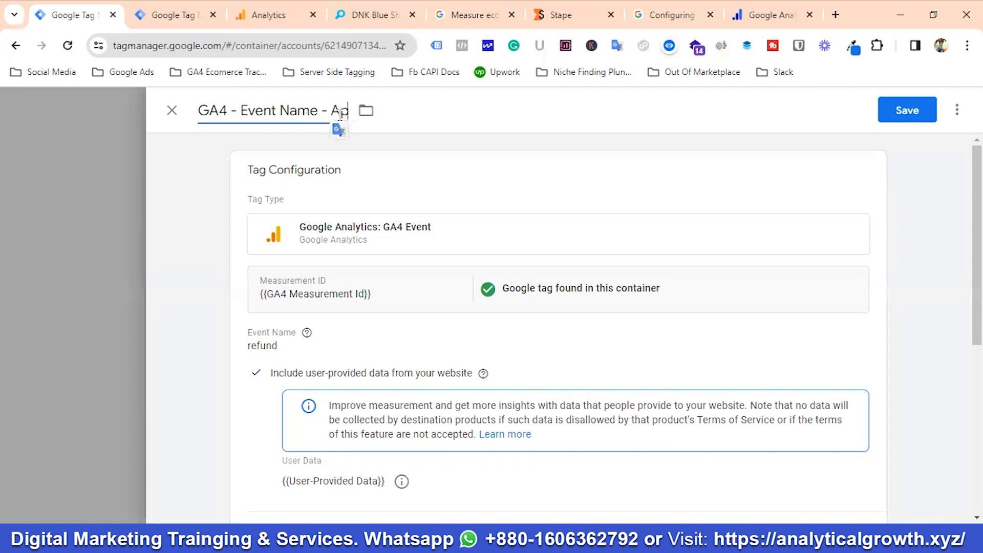
type("ply P")
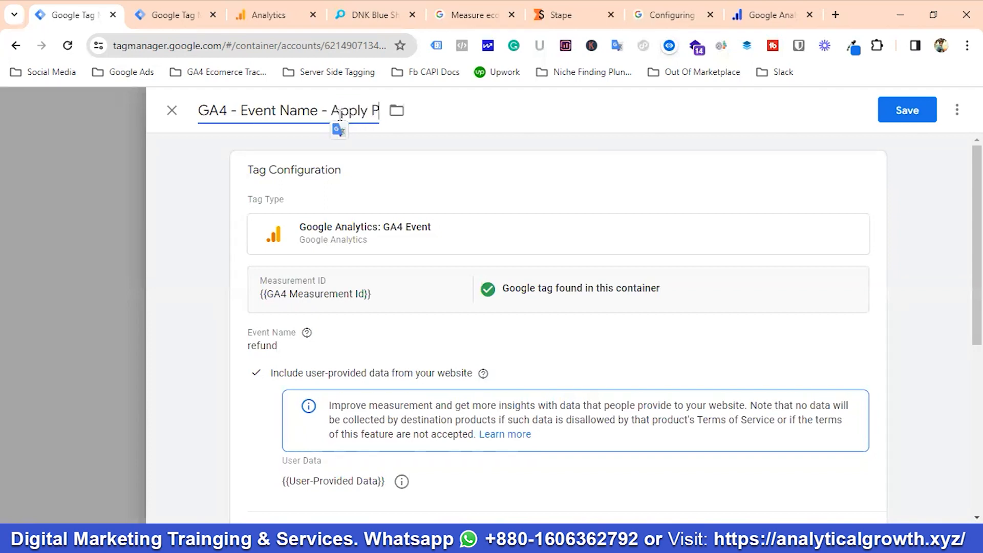
type("romoi")
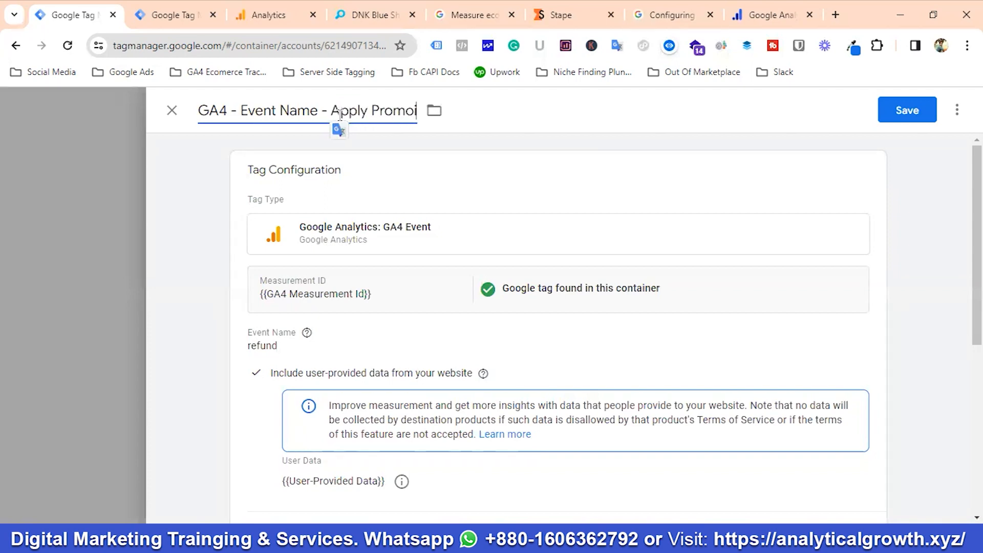
key("BackSpace")
type("tion")
Step: Open the tag configuration for editing and copy the event name "view_promotion" from the Google Analytics ecommerce guide
left_click(277, 353)
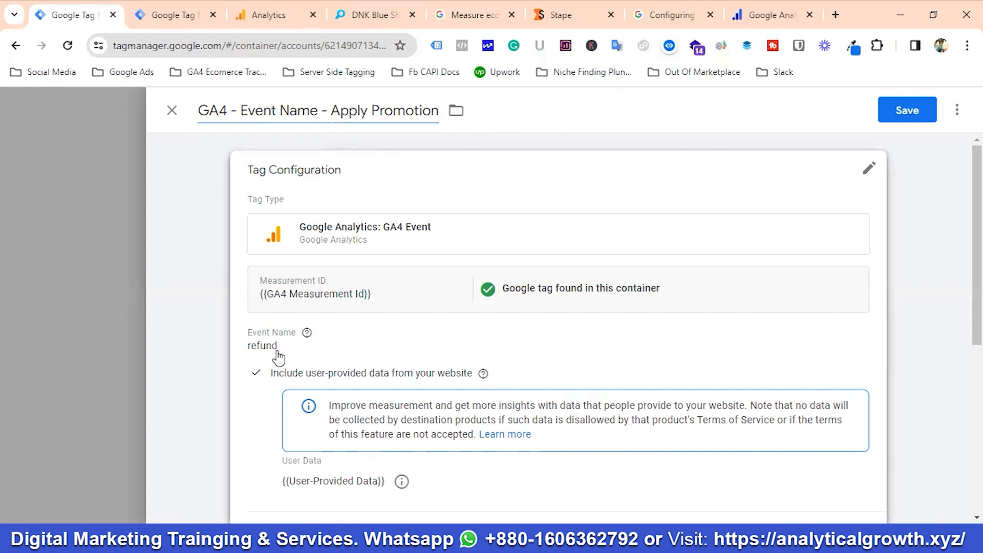
left_click(464, 13)
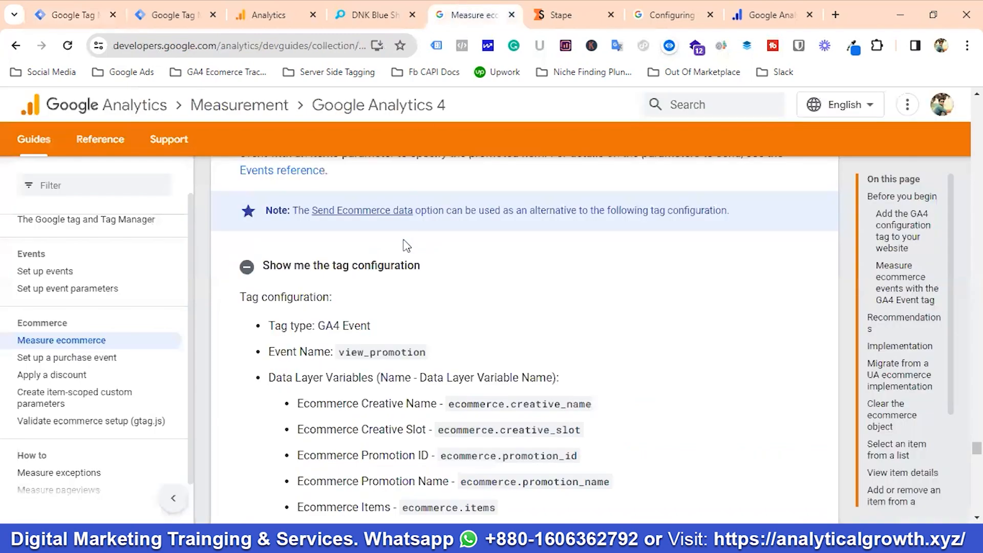
scroll(409, 256, "down", 2)
double_click(392, 278)
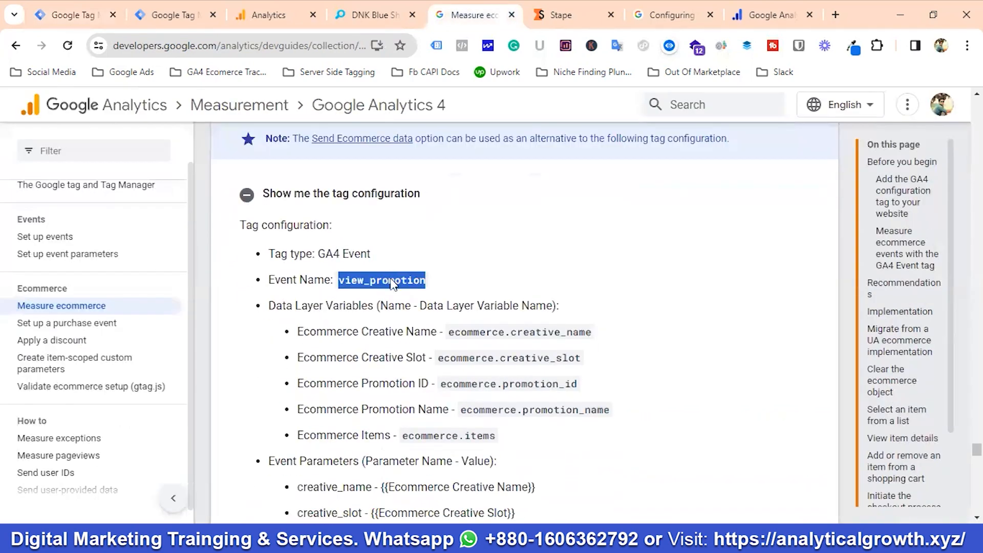
right_click(393, 284)
left_click(440, 58)
left_click(79, 16)
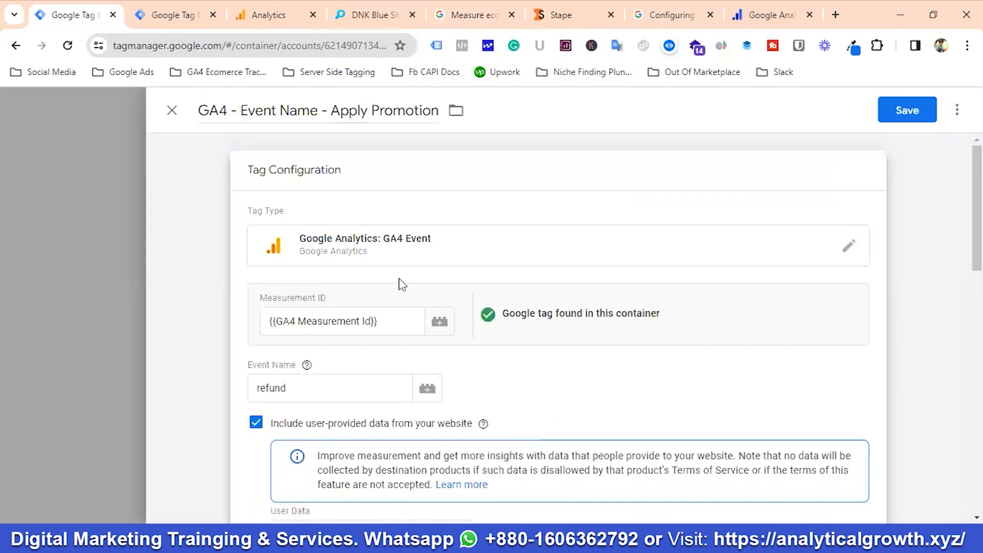
Step: Change "Apply" to "View" so the tag is named "GA4 - Event Name - View Promotion"
left_click(369, 110)
key("BackSpace")
key("BackSpace")
key("BackSpace")
key("BackSpace")
key("BackSpace")
type("View")
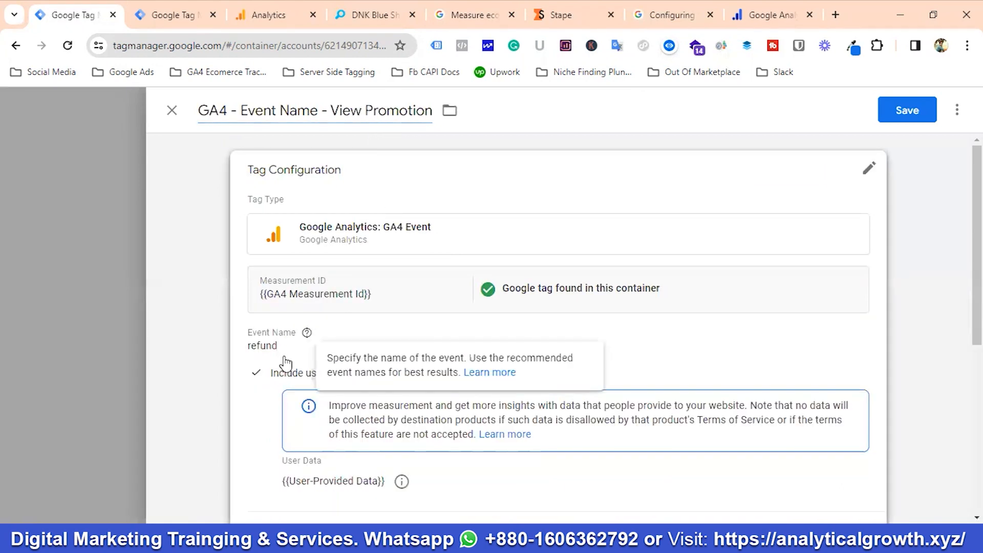
Step: Replace the View Promotion tag's event name with the copied "view_promotion"
left_click(285, 364)
left_click(300, 385)
double_click(302, 386)
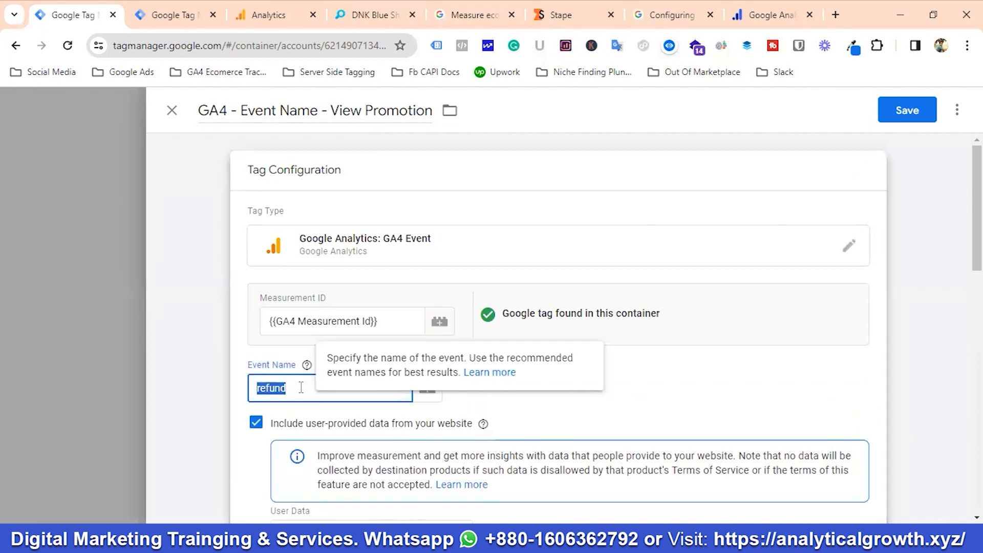
key("ctrl+v")
left_click(555, 414)
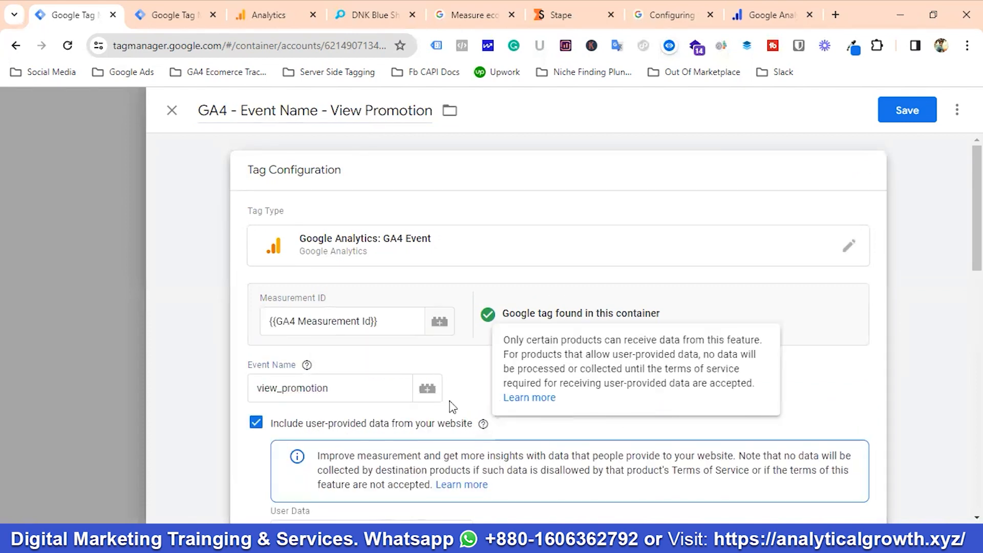
Step: Replace the "value" event parameter name with "creative_name", copied from the view_promotion parameters in the ecommerce guide
scroll(475, 384, "down", 8)
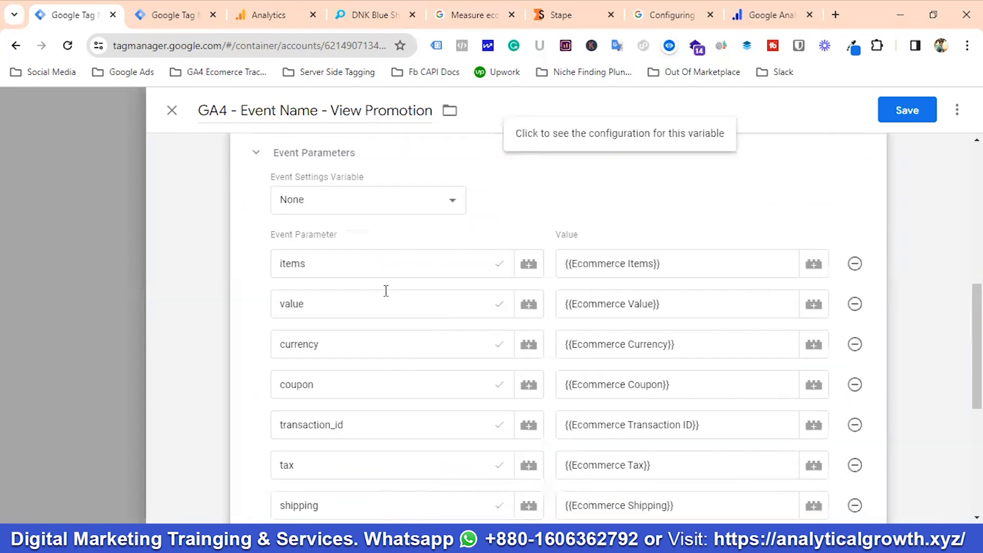
left_click(460, 11)
scroll(373, 333, "down", 3)
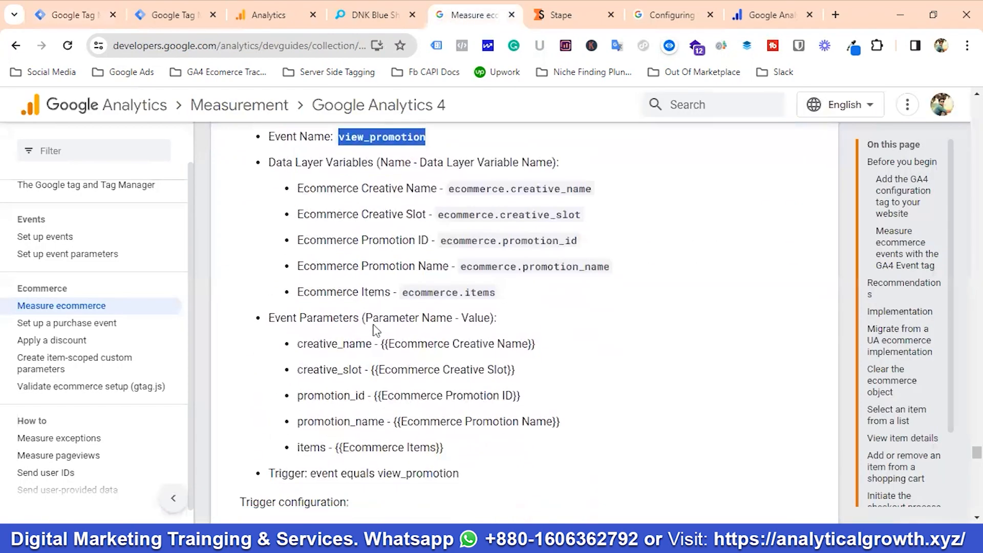
double_click(323, 347)
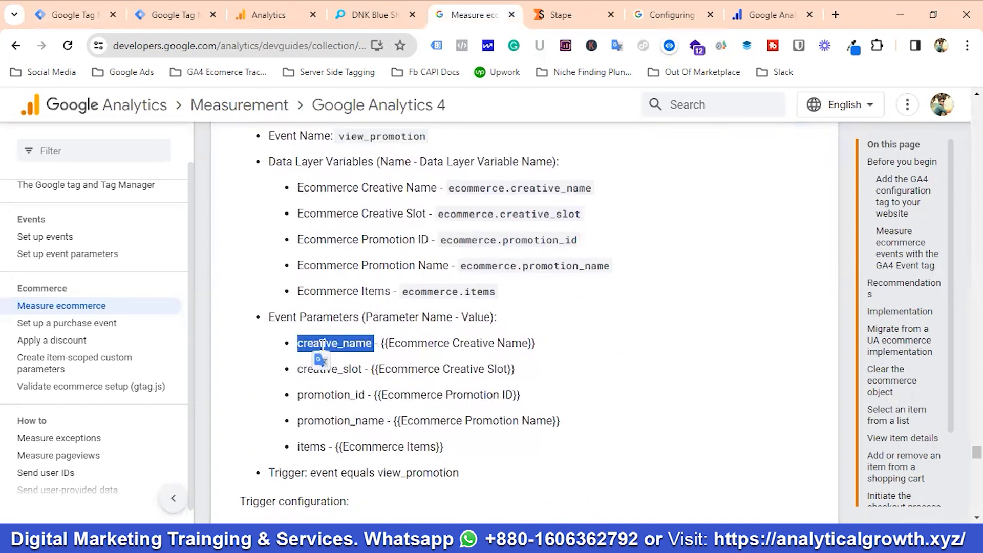
right_click(322, 345)
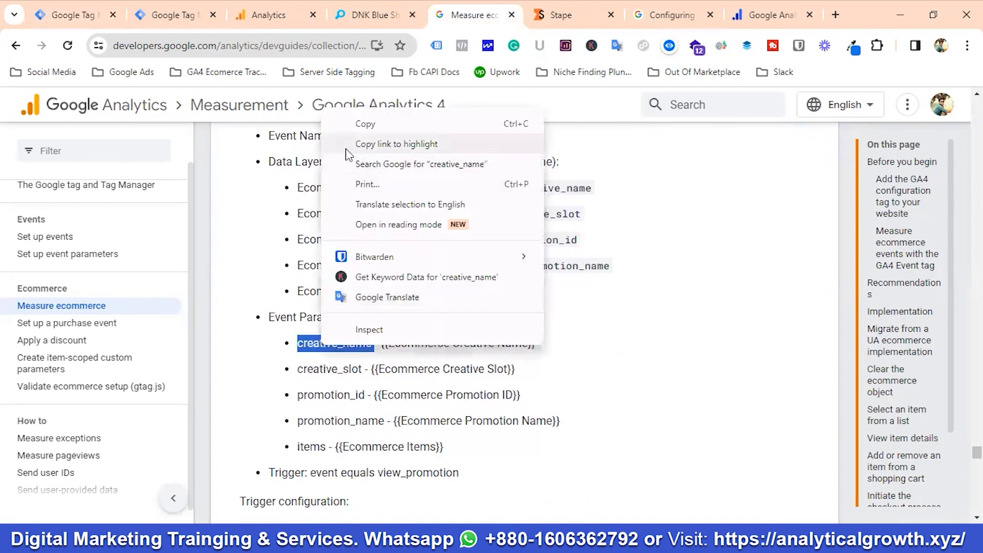
left_click(365, 125)
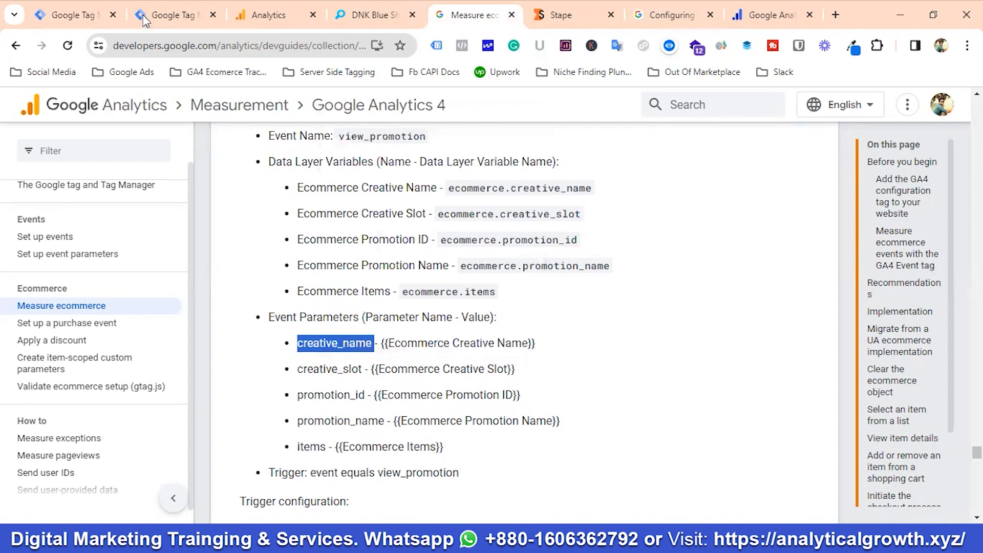
left_click(76, 7)
left_click(318, 308)
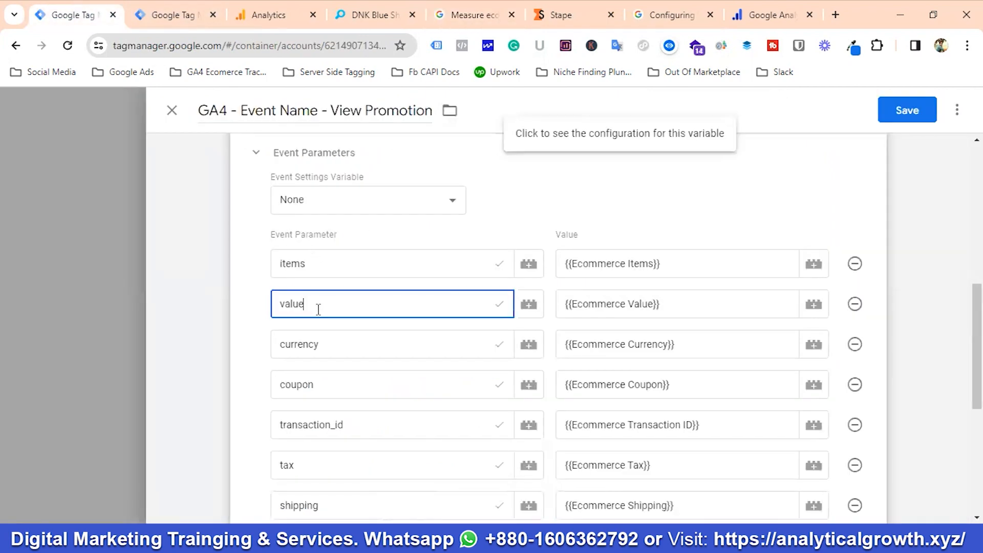
double_click(317, 309)
key("ctrl+v")
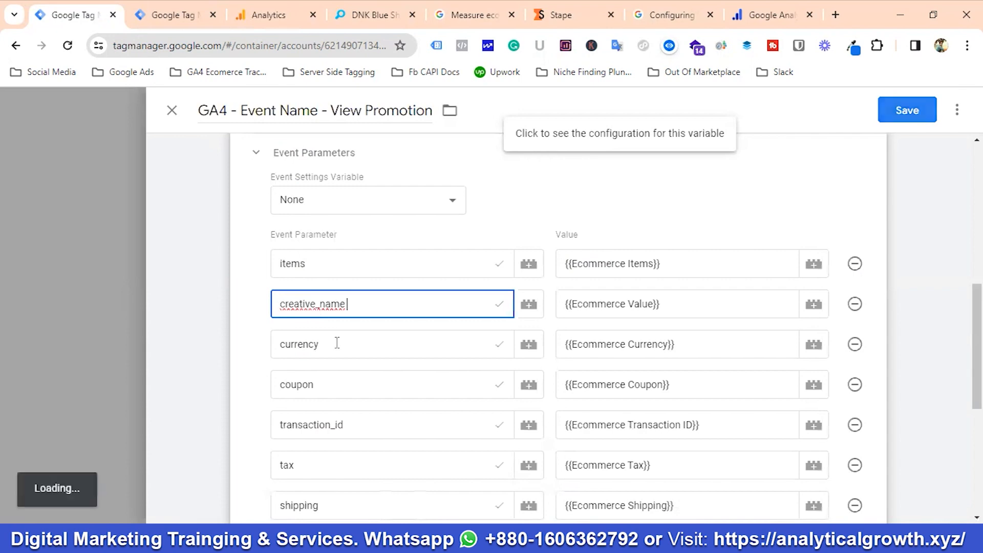
Step: Replace the "currency" event parameter name with "creative_slot", copied from the ecommerce guide
left_click(453, 17)
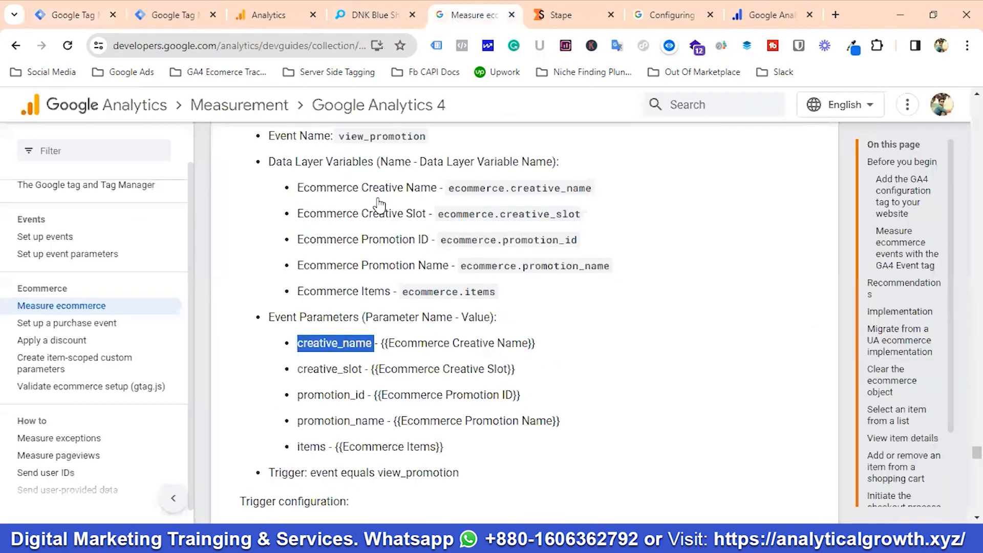
double_click(338, 370)
right_click(334, 369)
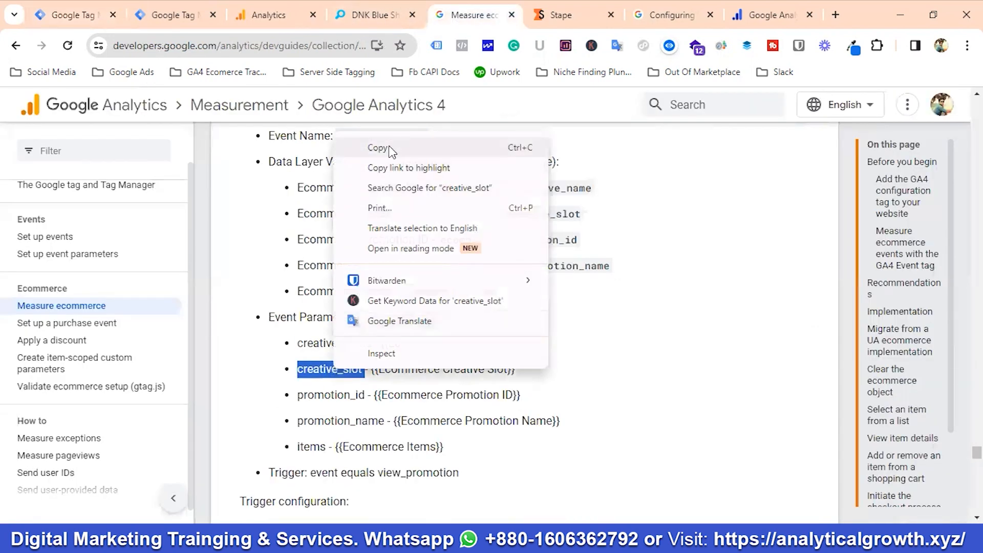
left_click(380, 148)
left_click(74, 16)
left_click(344, 350)
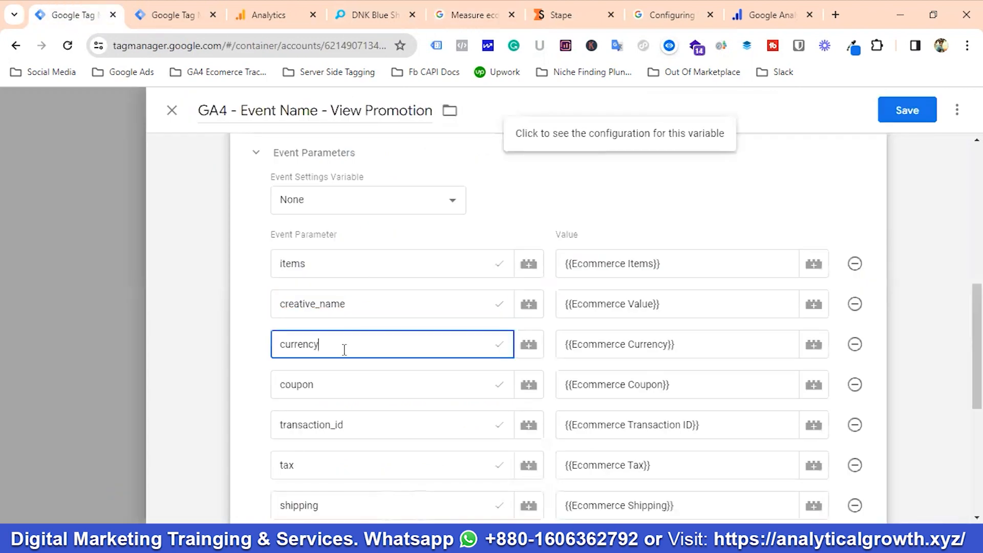
double_click(344, 350)
key("ctrl+v")
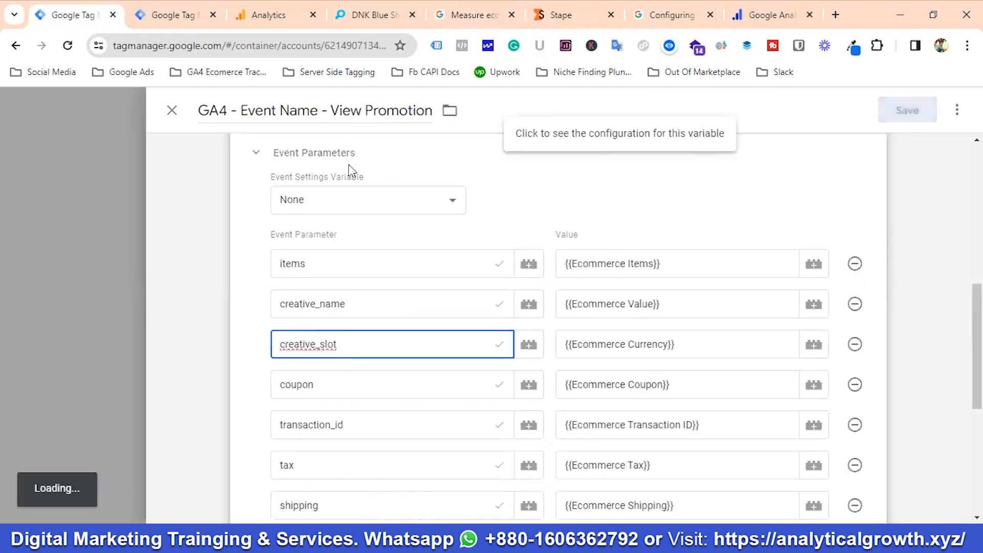
Step: Replace the "coupon" event parameter name with "promotion_id", copied from the ecommerce guide
left_click(471, 11)
scroll(326, 359, "down", 2)
double_click(326, 323)
right_click(325, 326)
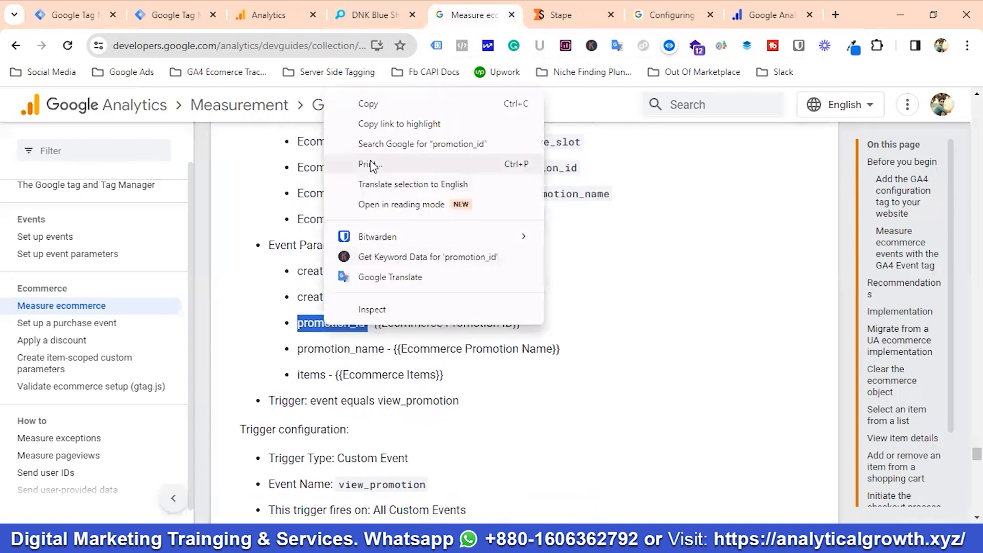
left_click(370, 104)
left_click(74, 15)
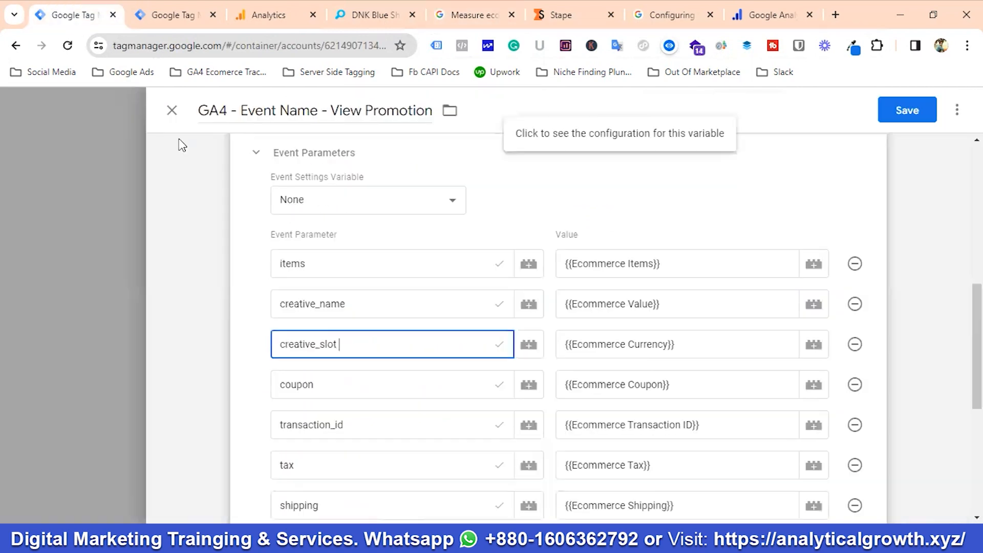
double_click(330, 388)
key("ctrl+v")
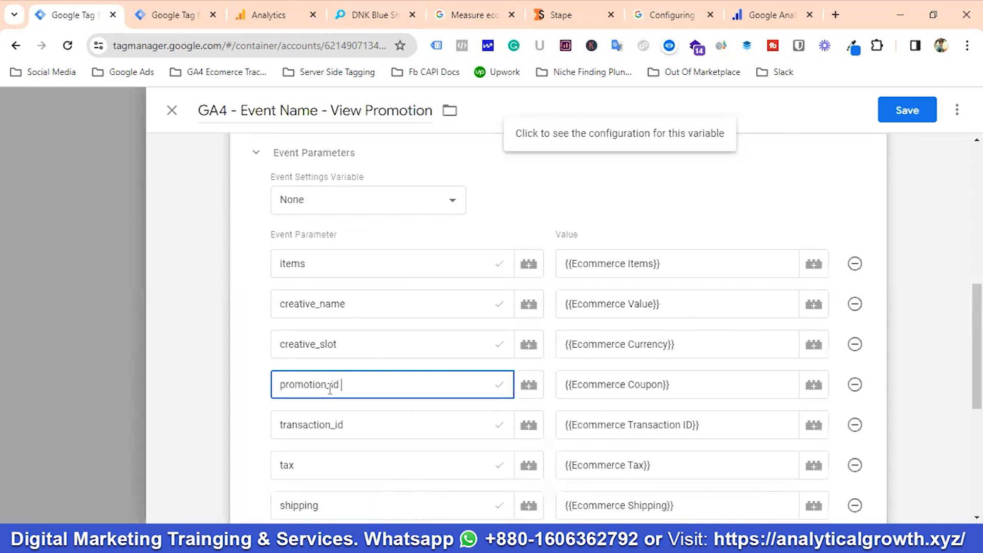
Step: Replace the "transaction_id" event parameter name with "promotion_name", copied from the view_promotion parameters in the ecommerce guide
left_click(450, 8)
scroll(356, 296, "down", 2)
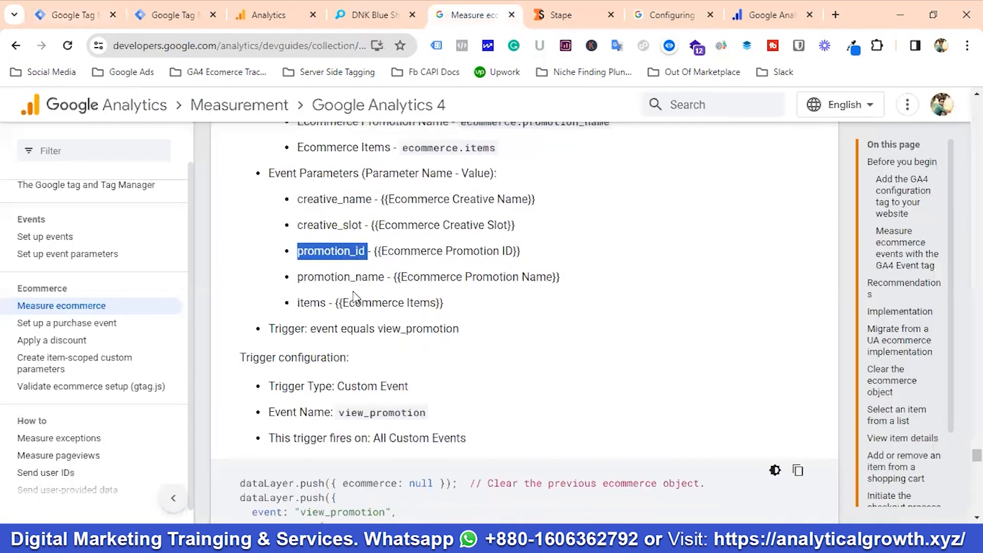
double_click(321, 276)
right_click(322, 274)
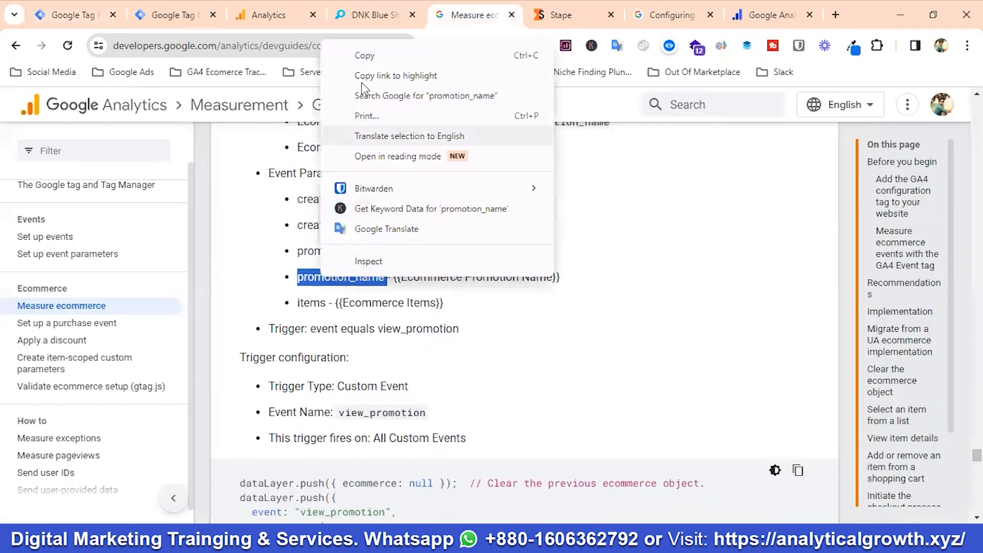
left_click(352, 55)
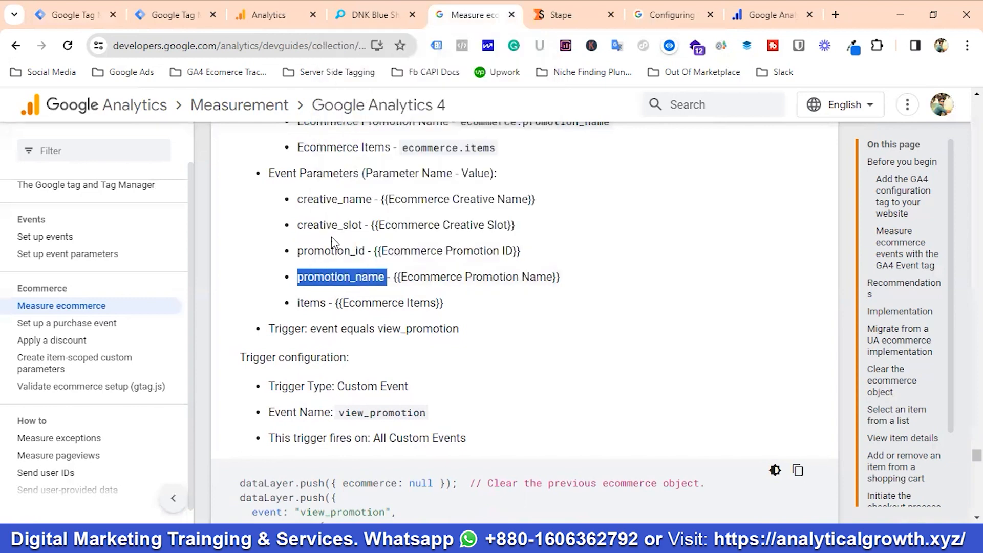
left_click(66, 17)
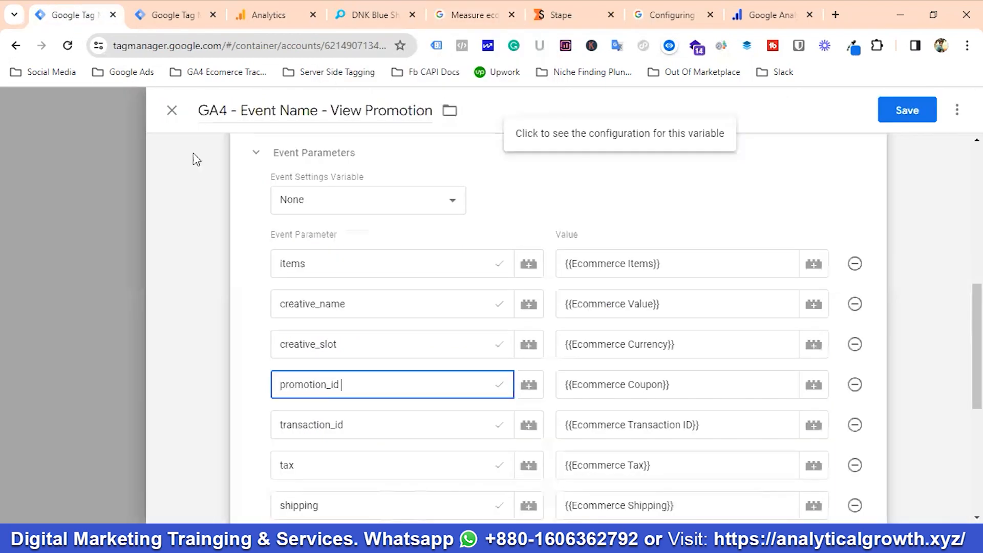
left_click(358, 426)
double_click(357, 430)
key("ctrl+v")
Step: Delete the "tax" and "shipping" event parameters from the View Promotion tag
scroll(433, 416, "down", 2)
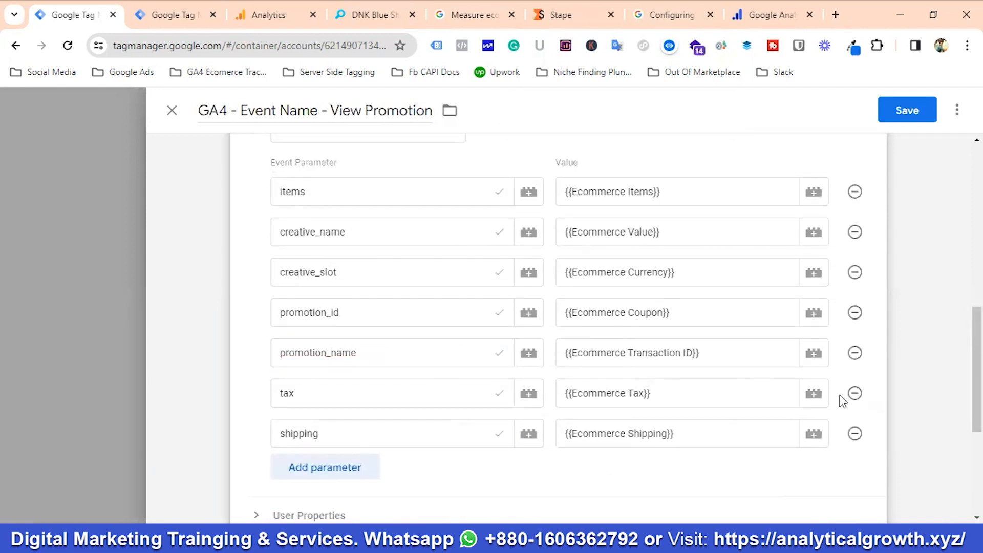
left_click(854, 394)
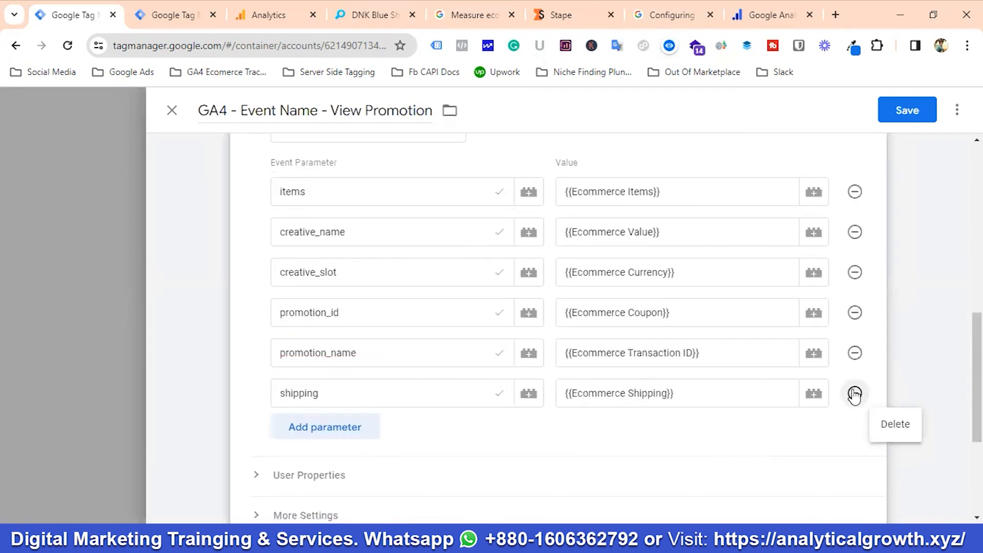
left_click(855, 394)
Step: Clear the Ecommerce Value variable from the creative_name parameter's value
scroll(510, 363, "up", 2)
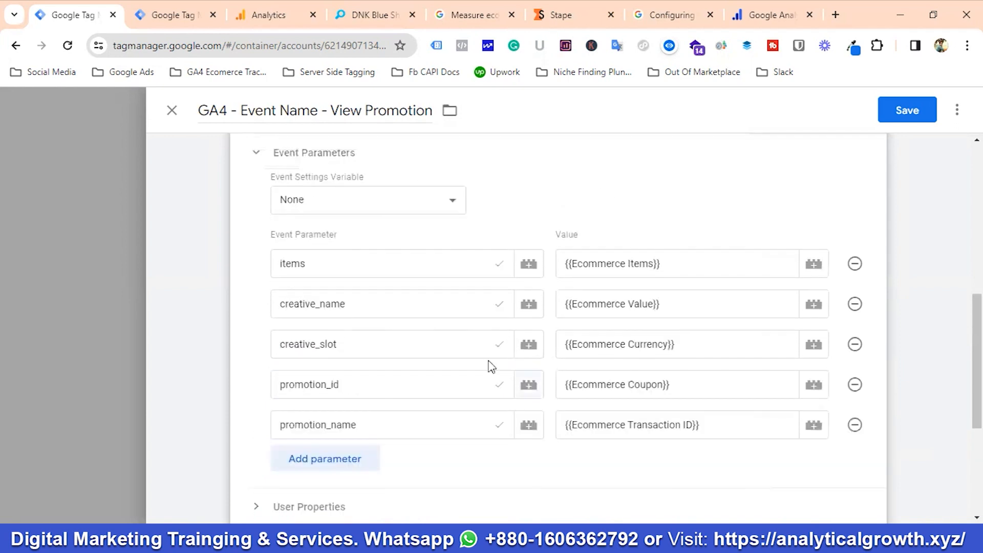
left_click(696, 311)
key("BackSpace")
key("BackSpace")
key("BackSpace")
key("BackSpace")
key("BackSpace")
key("BackSpace")
key("BackSpace")
key("BackSpace")
key("BackSpace")
key("BackSpace")
key("BackSpace")
key("BackSpace")
key("BackSpace")
key("BackSpace")
key("BackSpace")
key("BackSpace")
key("BackSpace")
key("BackSpace")
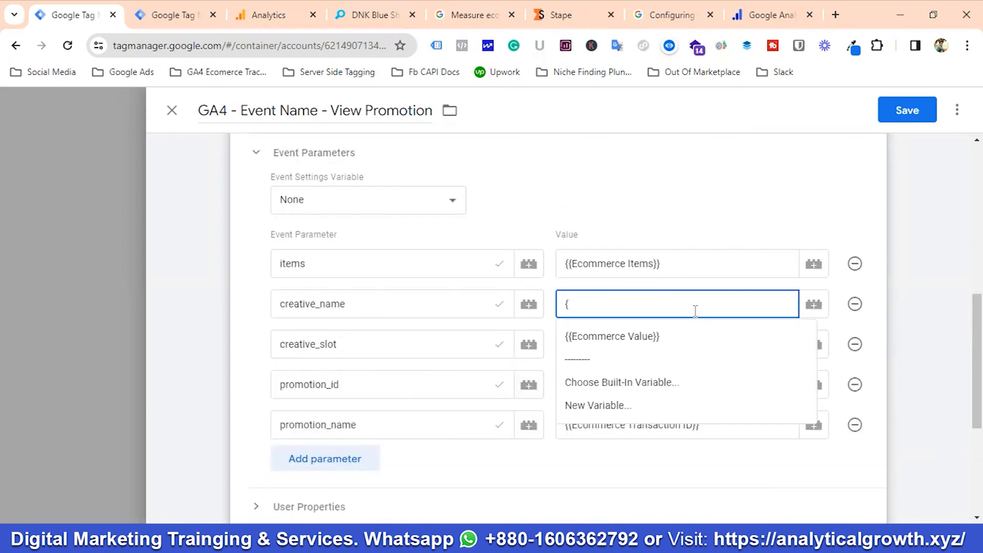
Step: Start a new variable for the creative_name value and name it "Ecommerce Creative Name", copied from the ecommerce guide
left_click(814, 306)
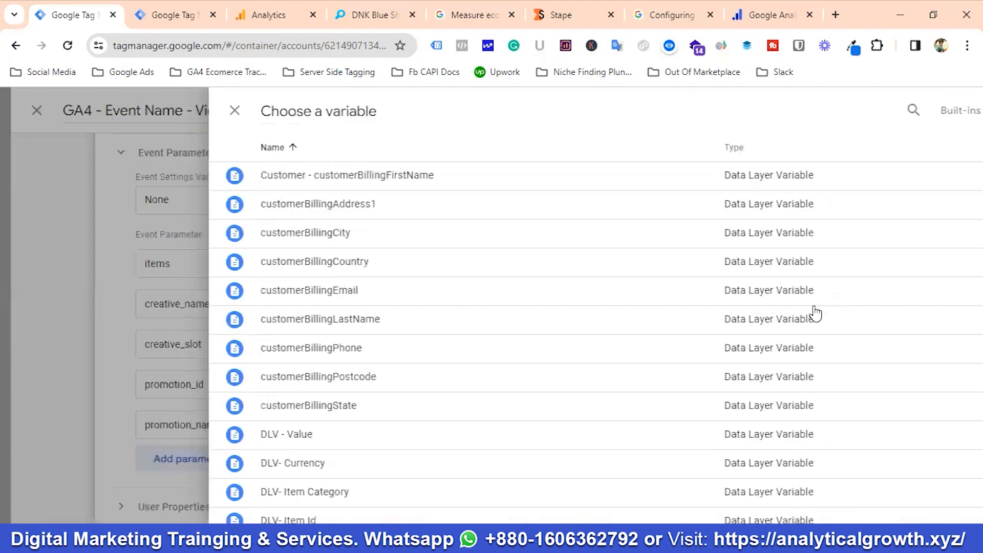
left_click(945, 111)
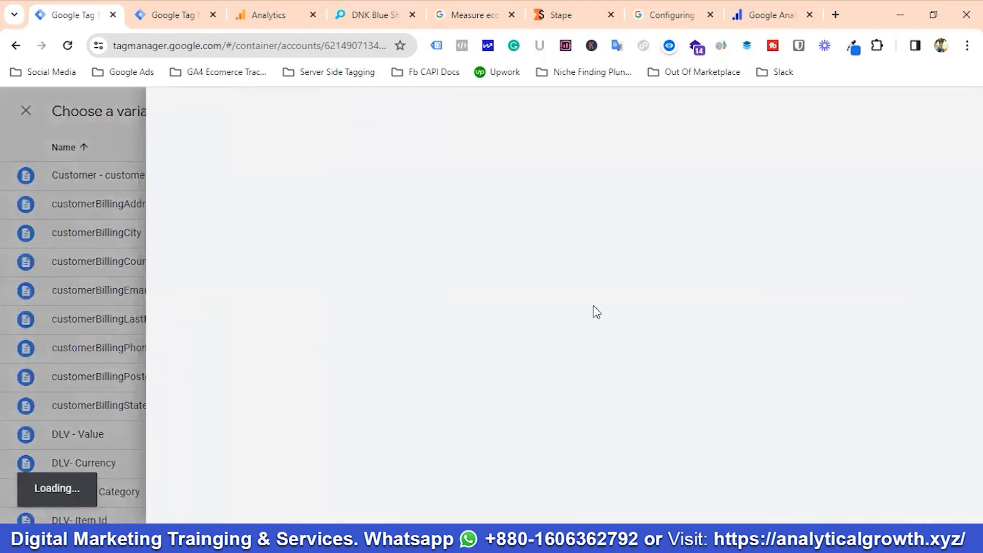
left_click(469, 18)
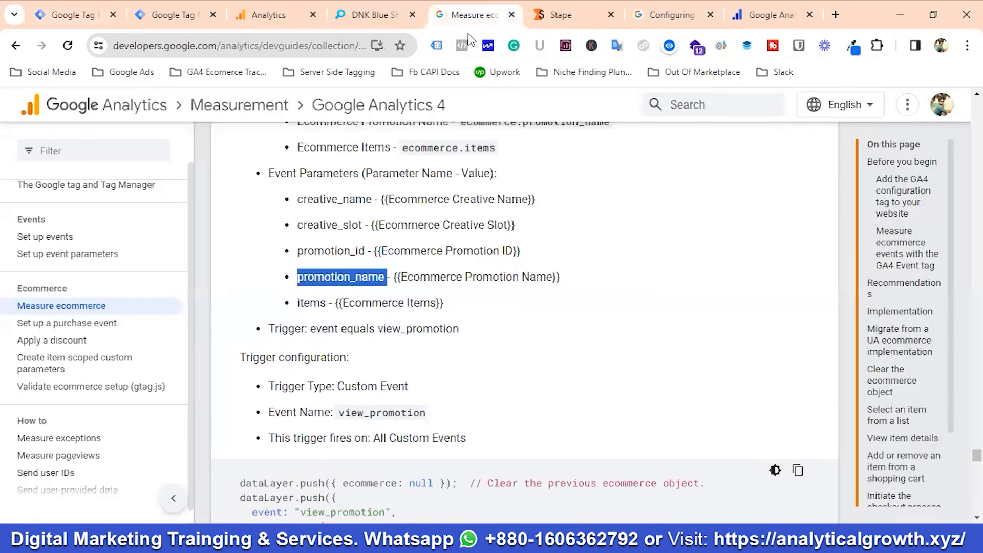
scroll(376, 273, "up", 3)
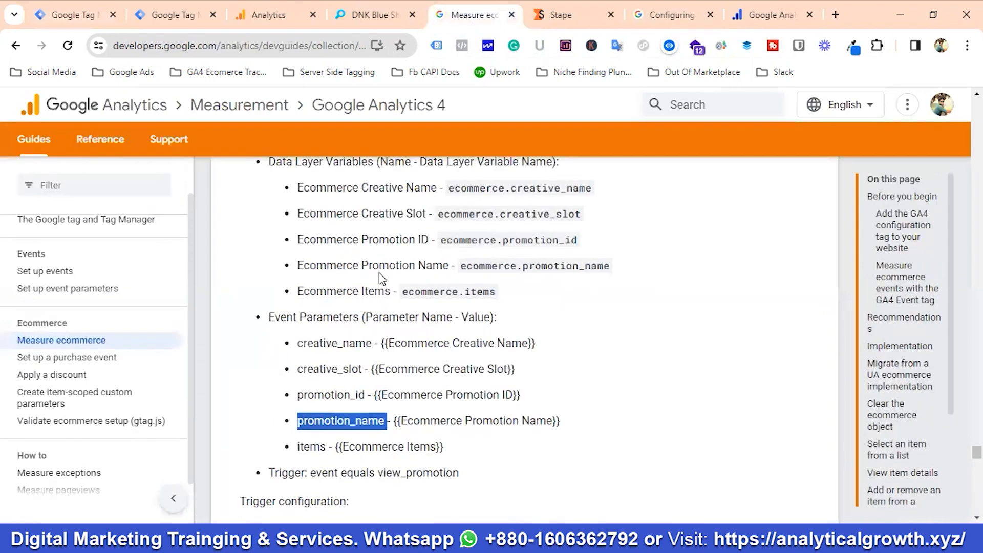
scroll(381, 279, "up", 1)
left_click_drag(438, 260, 299, 265)
left_click(298, 265)
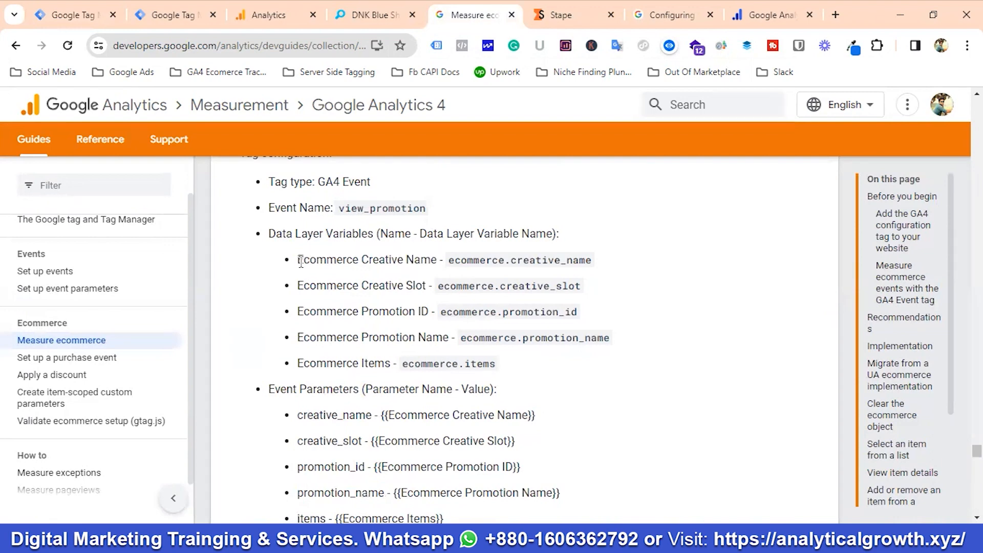
double_click(318, 262)
left_click(389, 261)
mouse_move(437, 261)
left_mouse_down()
mouse_move(297, 263)
mouse_move(443, 260)
mouse_move(438, 274)
mouse_move(422, 256)
left_mouse_up()
left_click(310, 262)
right_click(422, 257)
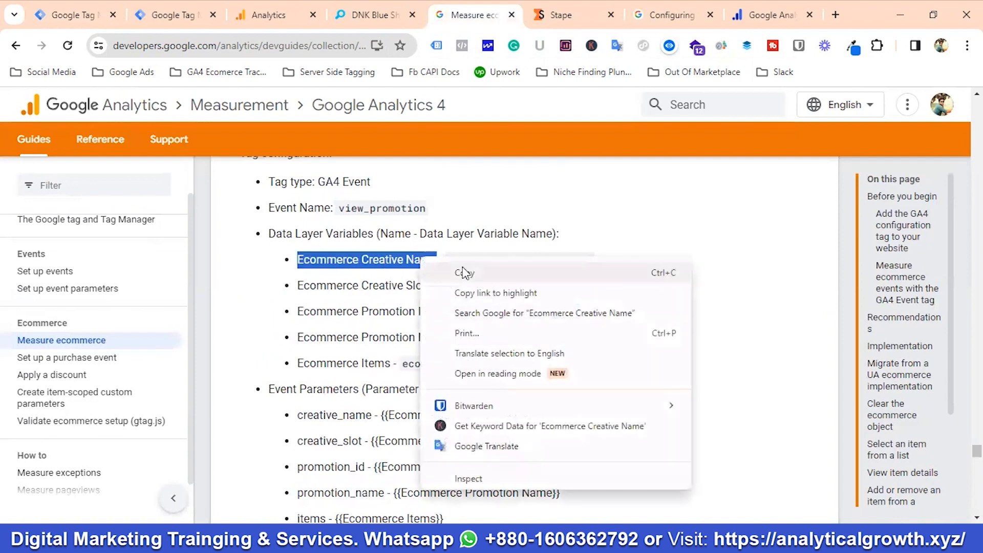
left_click(464, 272)
left_click(74, 15)
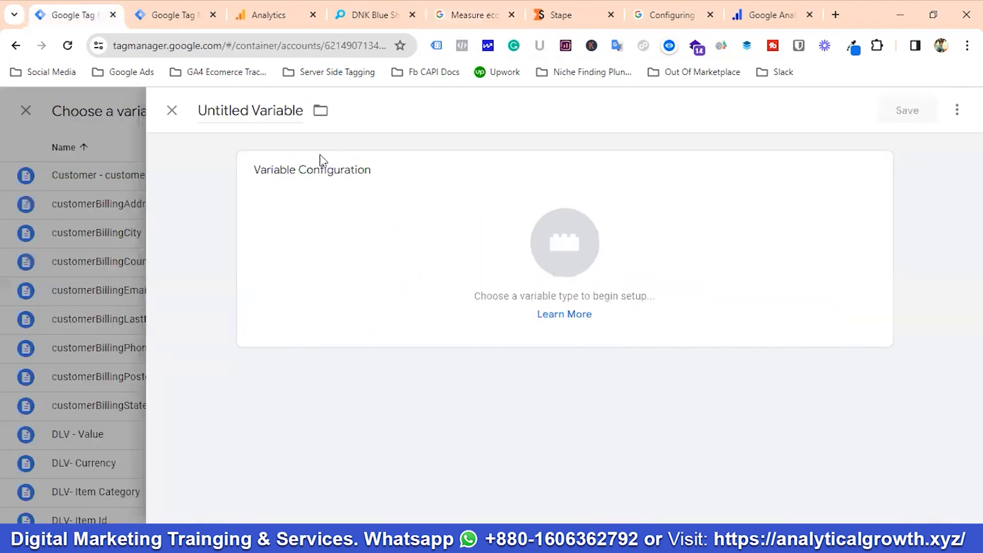
left_click(264, 114)
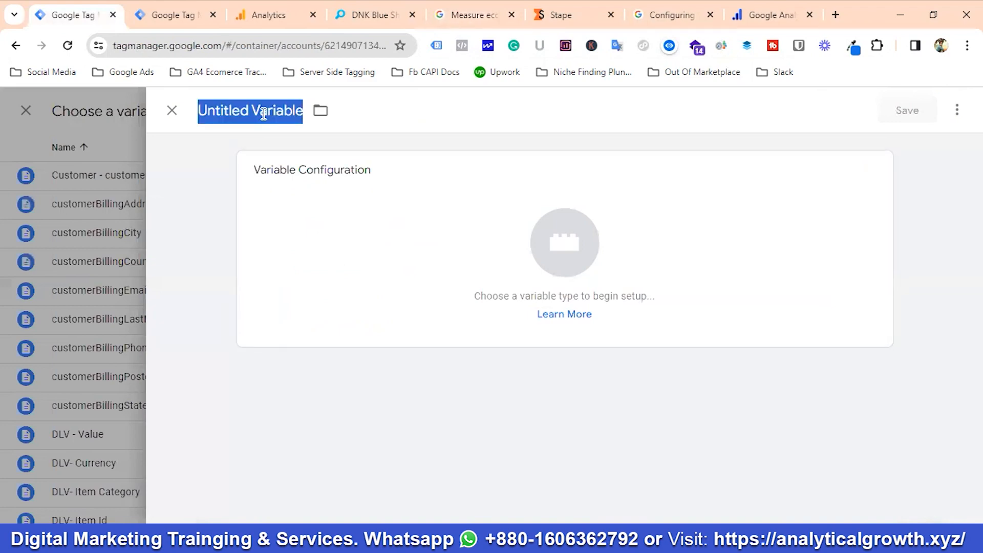
key("ctrl+v")
Step: Set the type of the Ecommerce Creative Name variable to Data Layer Variable
left_click(569, 251)
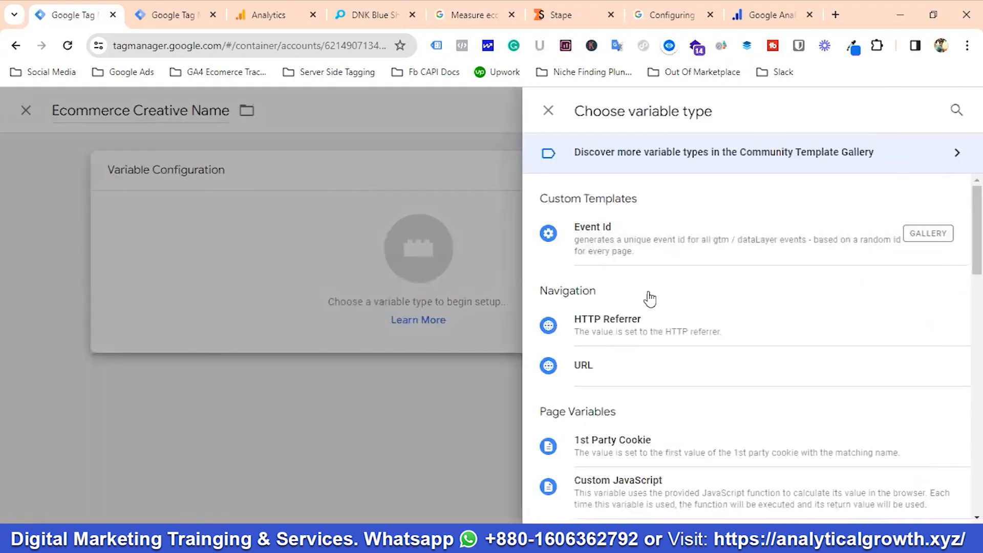
scroll(630, 338, "down", 3)
left_click(606, 395)
Step: Set the data layer variable name to "ecommerce.creative_name", copied from the ecommerce guide, and save the variable
left_click(321, 316)
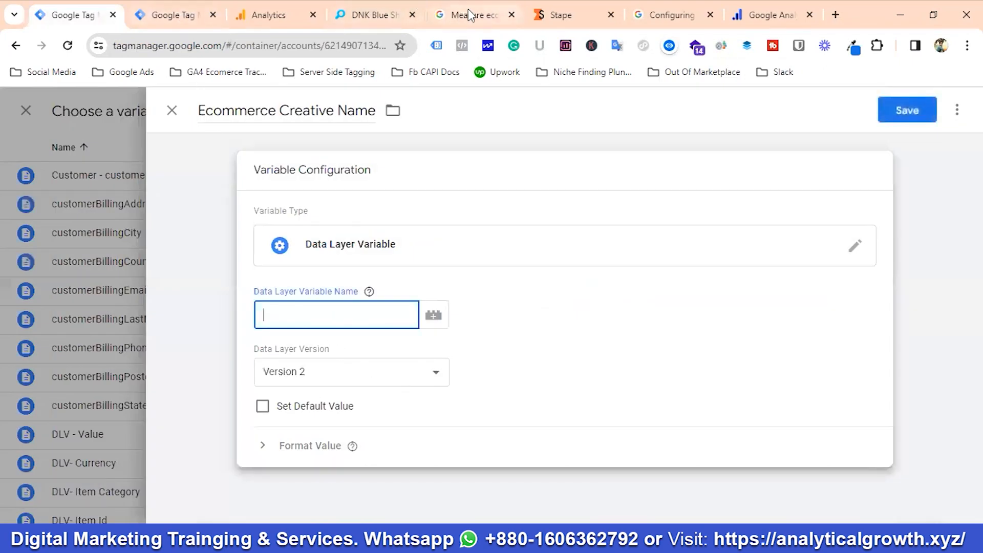
left_click(468, 11)
left_click_drag(451, 263, 596, 270)
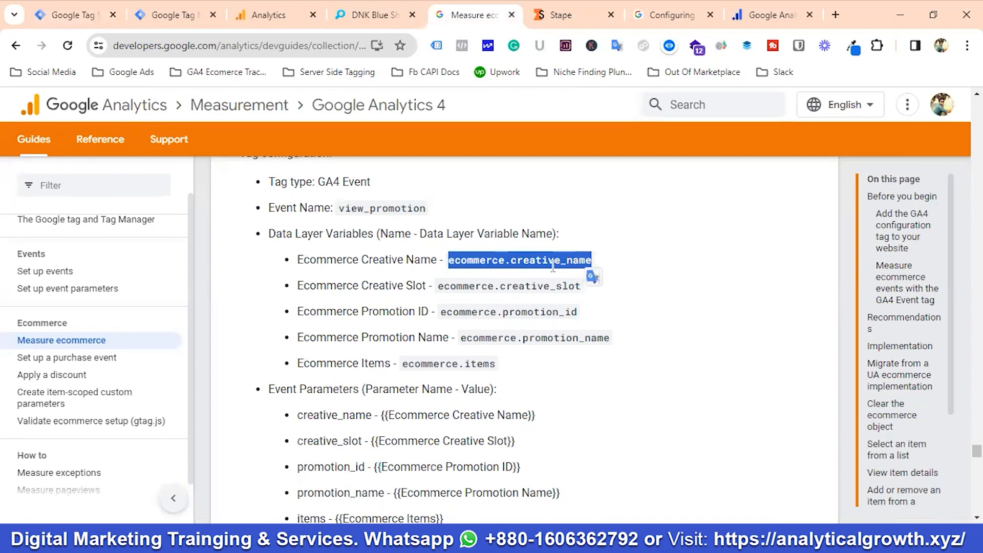
right_click(553, 266)
left_click(594, 281)
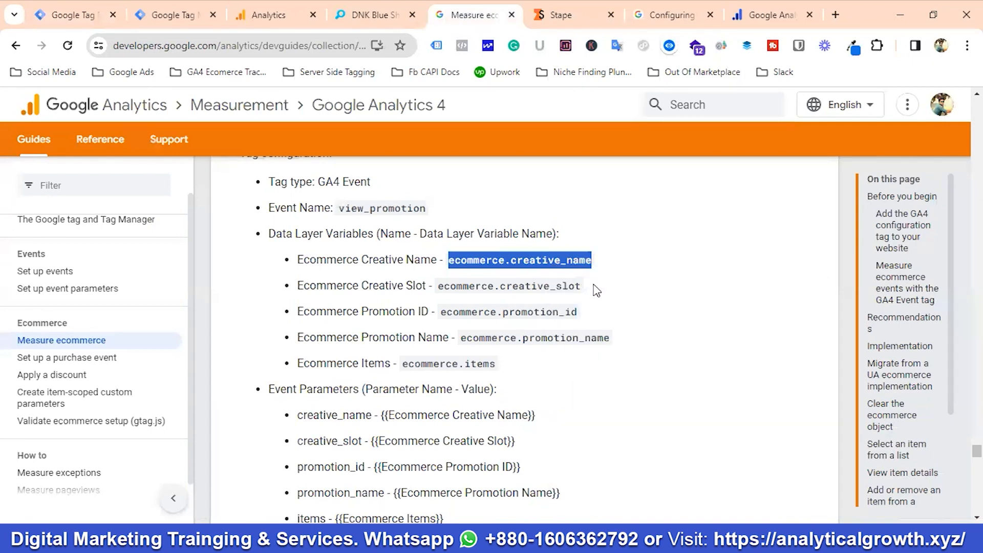
left_click(88, 1)
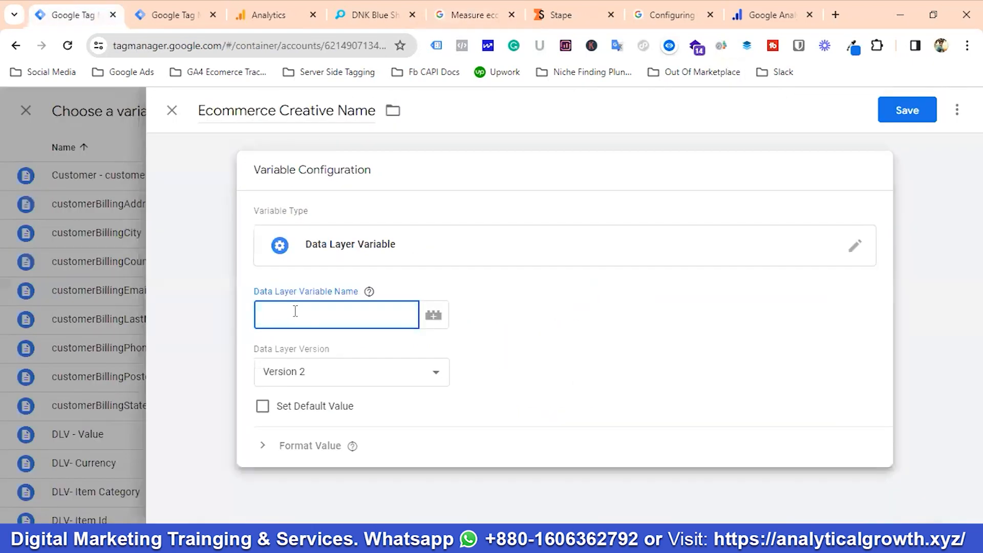
key("ctrl+v")
left_click(914, 121)
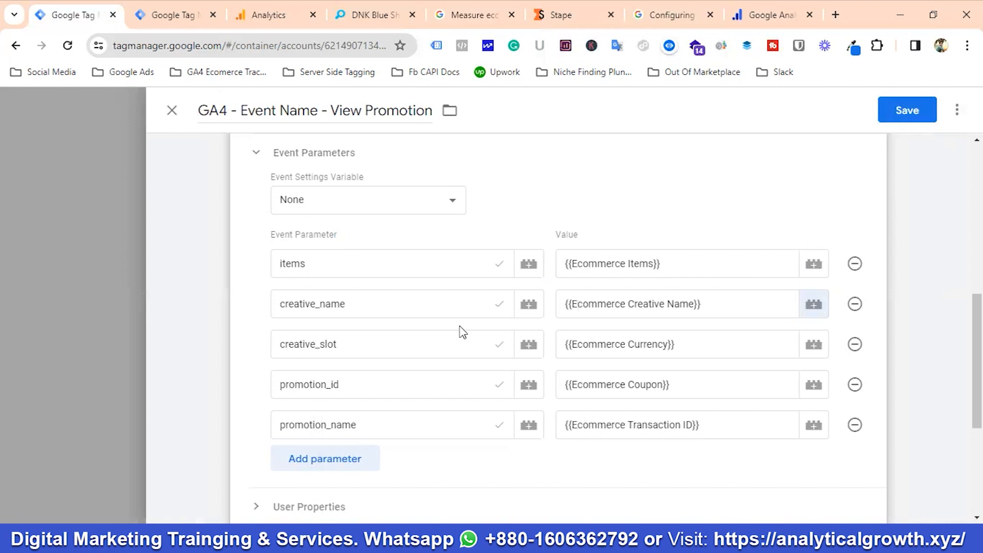
Step: Clear the values of the creative_slot, promotion_id and promotion_name event parameters
left_click(691, 344)
key("BackSpace")
key("BackSpace")
key("BackSpace")
key("BackSpace")
key("BackSpace")
key("BackSpace")
key("BackSpace")
key("BackSpace")
key("BackSpace")
key("BackSpace")
key("BackSpace")
key("BackSpace")
key("BackSpace")
key("BackSpace")
key("BackSpace")
key("BackSpace")
key("BackSpace")
key("BackSpace")
key("BackSpace")
key("BackSpace")
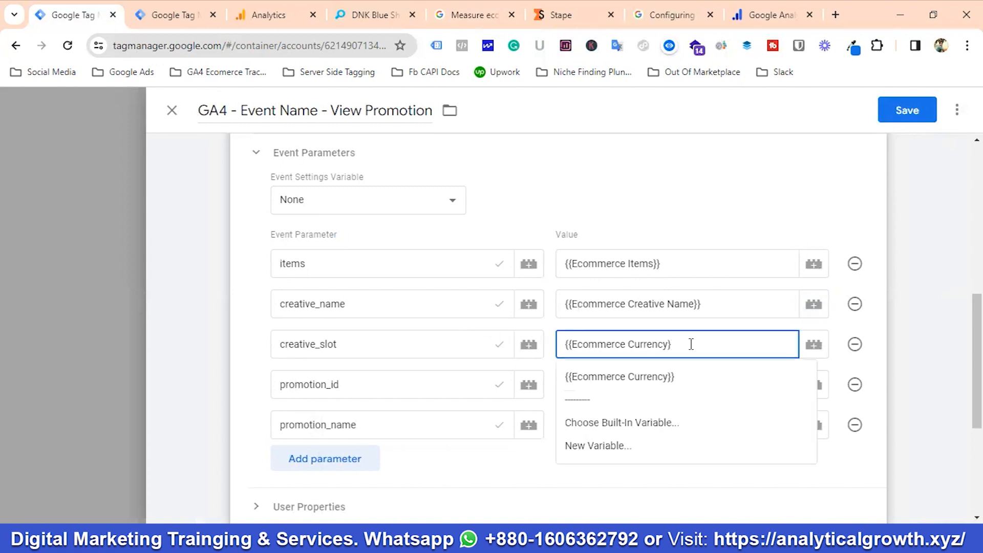
left_click(691, 388)
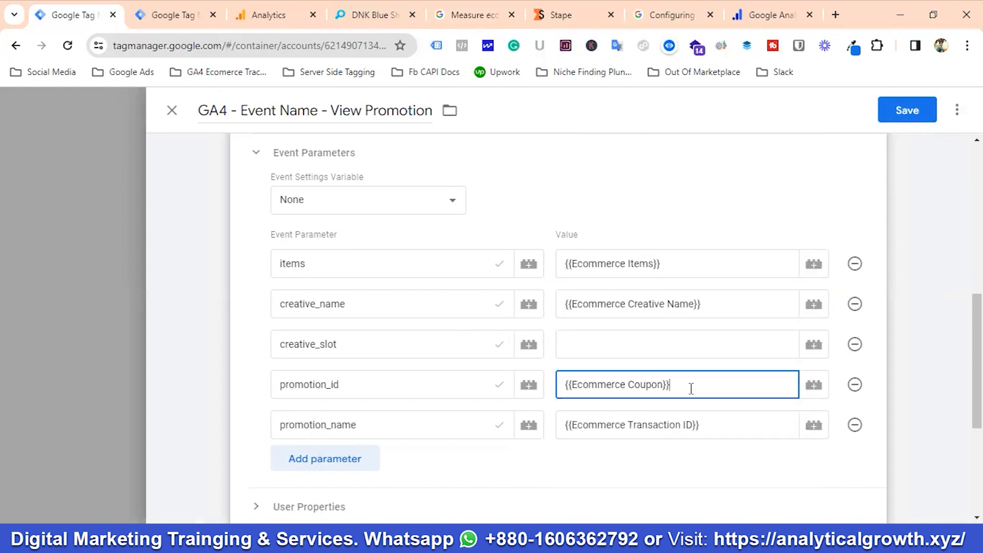
key("BackSpace")
key("BackSpace")
key("BackSpace")
key("BackSpace")
key("BackSpace")
key("BackSpace")
key("BackSpace")
key("BackSpace")
key("BackSpace")
key("BackSpace")
key("BackSpace")
key("BackSpace")
left_click(712, 425)
key("BackSpace")
key("BackSpace")
key("BackSpace")
key("BackSpace")
key("BackSpace")
key("BackSpace")
key("BackSpace")
key("BackSpace")
key("BackSpace")
key("BackSpace")
key("BackSpace")
key("BackSpace")
key("BackSpace")
key("BackSpace")
key("BackSpace")
key("BackSpace")
key("BackSpace")
key("BackSpace")
key("BackSpace")
key("BackSpace")
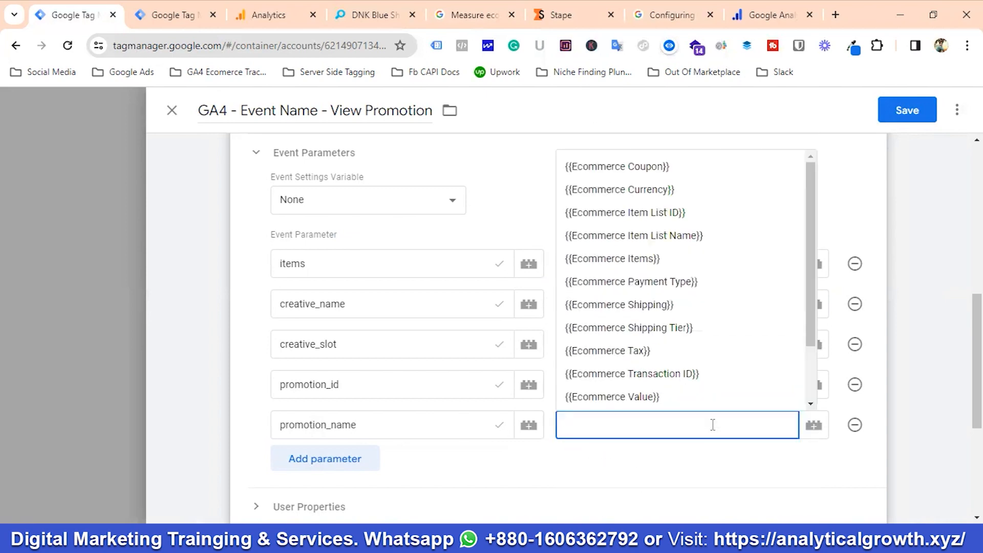
Step: Start a new variable for the creative_slot value and name it "Ecommerce Creative Slot", copied from the ecommerce guide
left_click(609, 339)
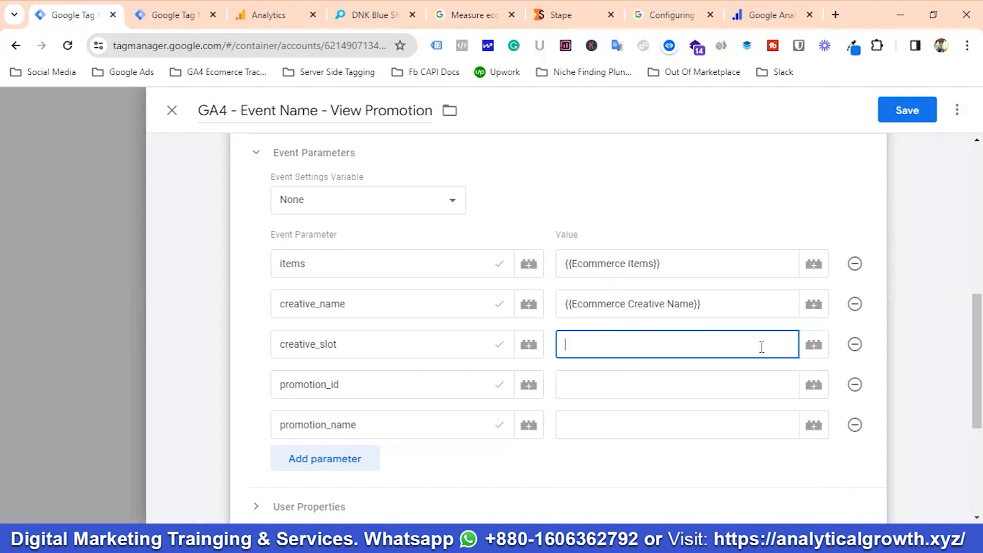
left_click(813, 346)
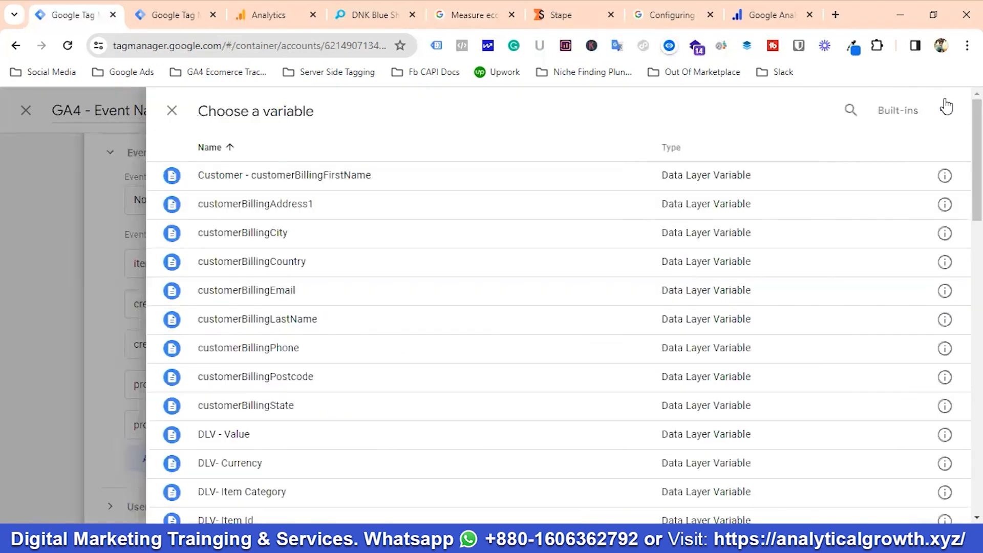
left_click(946, 110)
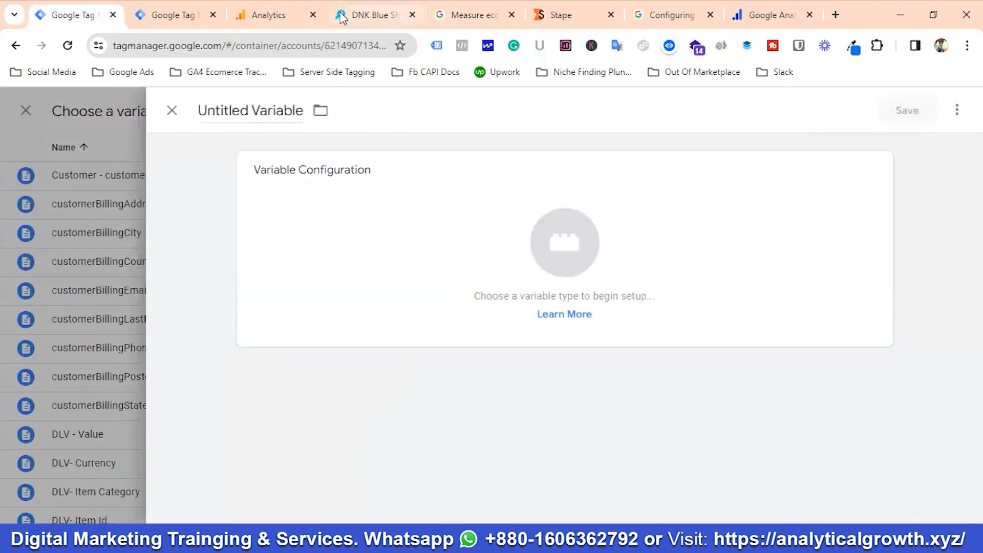
left_click(466, 15)
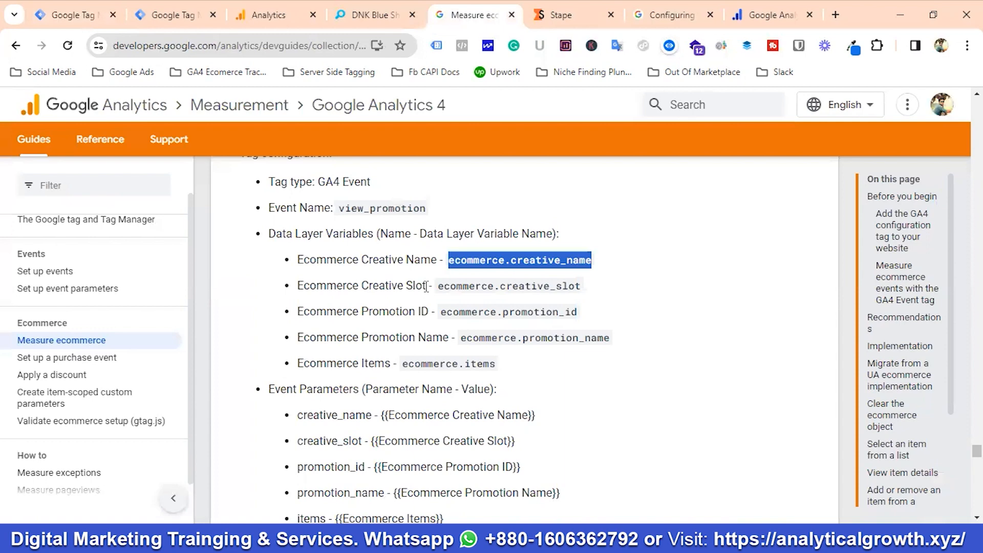
left_click_drag(426, 286, 282, 286)
right_click(317, 294)
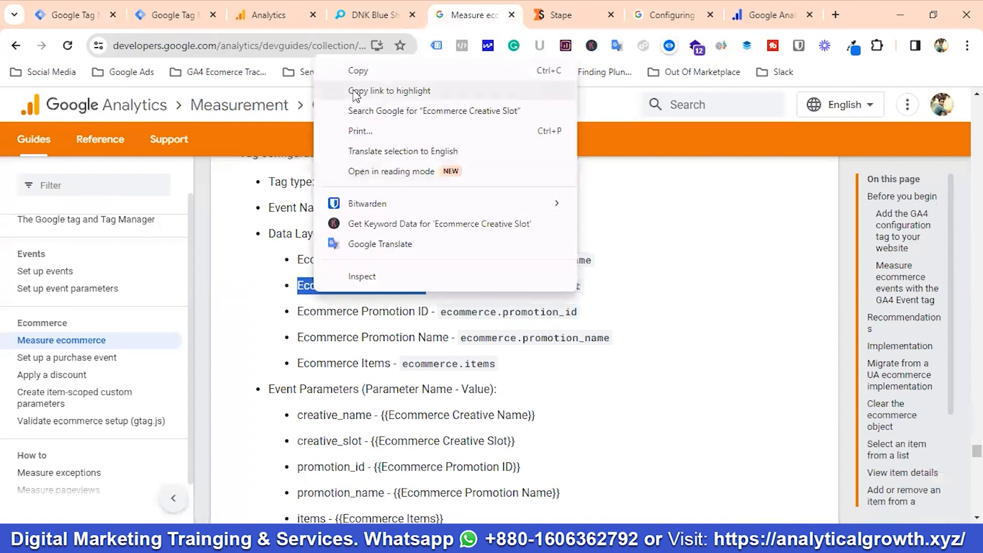
left_click(358, 70)
left_click(67, 15)
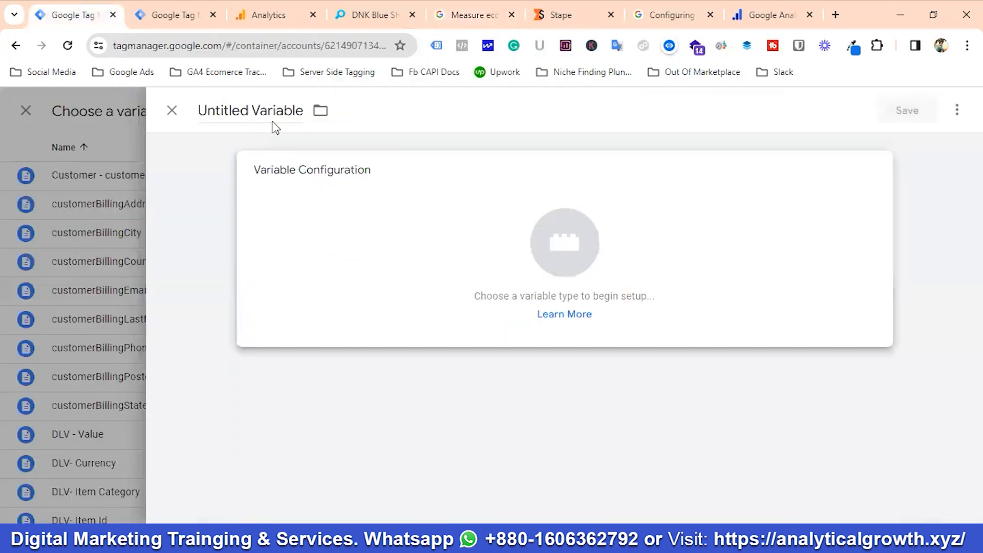
left_click(256, 112)
key("ctrl+v")
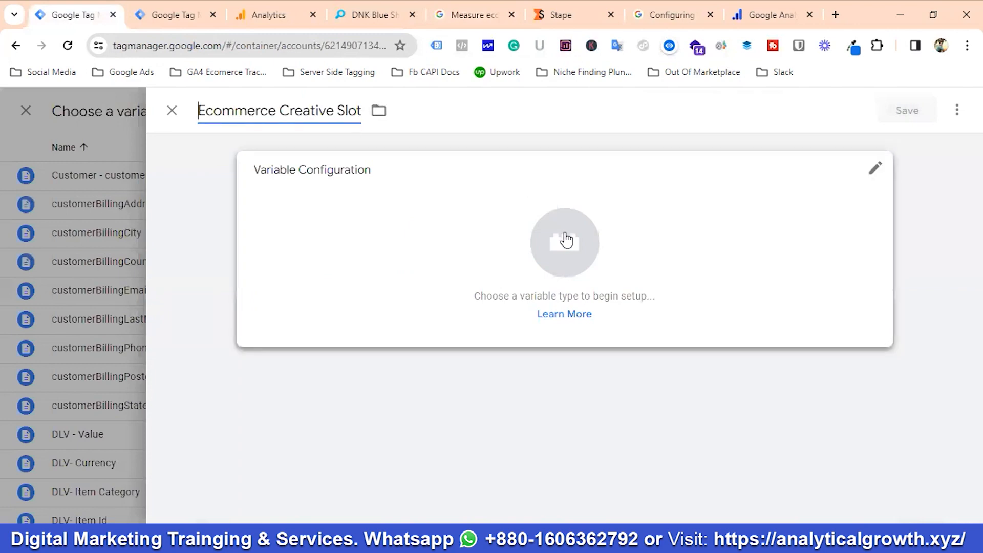
Step: Set the type of the Ecommerce Creative Slot variable to Data Layer Variable
left_click(595, 253)
scroll(653, 285, "down", 1)
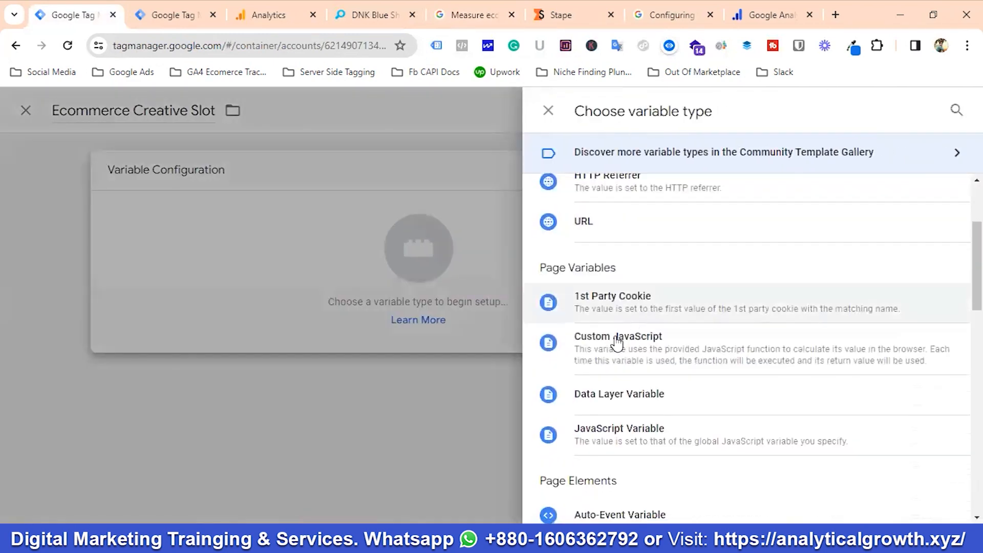
left_click(602, 404)
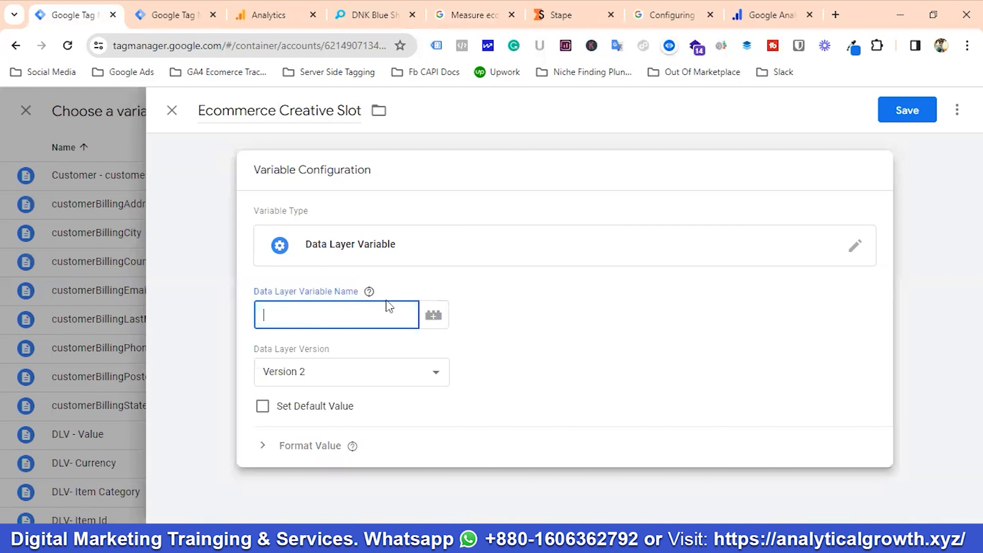
Step: Set the data layer variable name to "ecommerce.creative_slot", copied from the ecommerce guide, and save the variable
left_click(671, 15)
left_click(465, 13)
left_click_drag(438, 288, 585, 293)
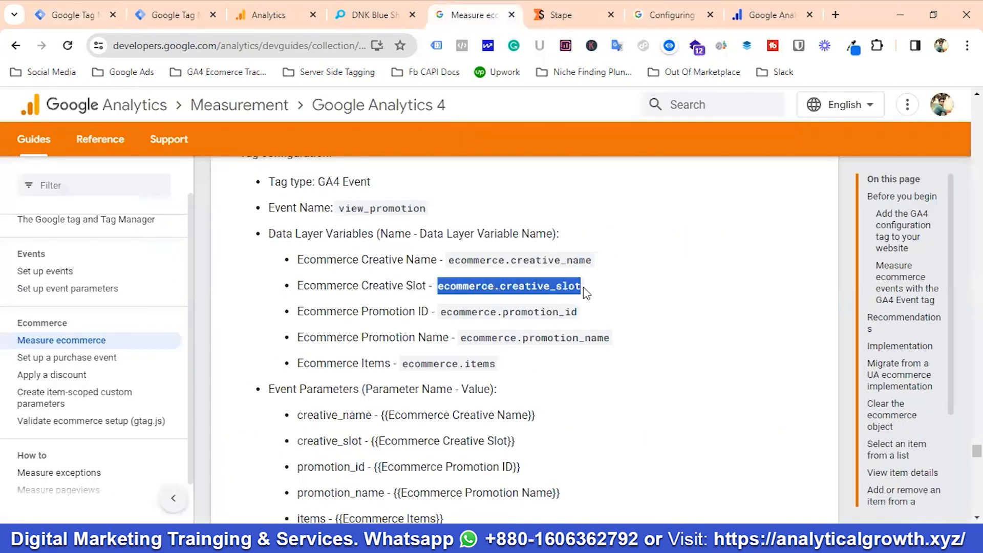
right_click(556, 285)
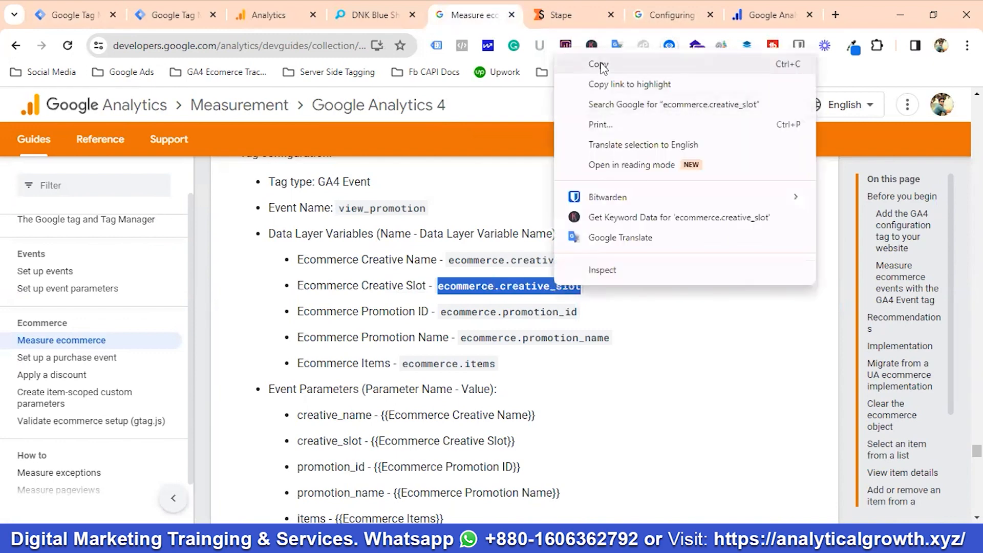
left_click(56, 12)
key("ctrl+v")
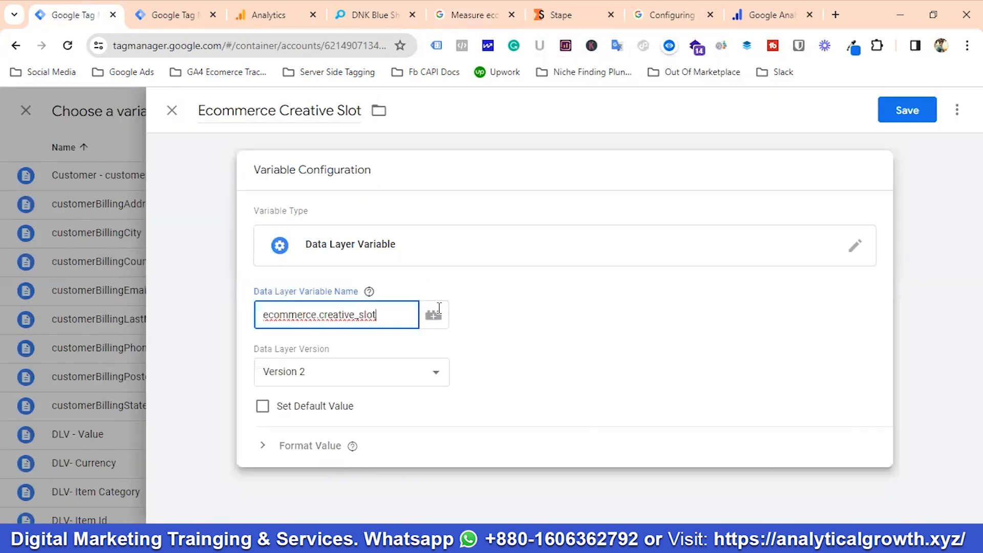
left_click(906, 114)
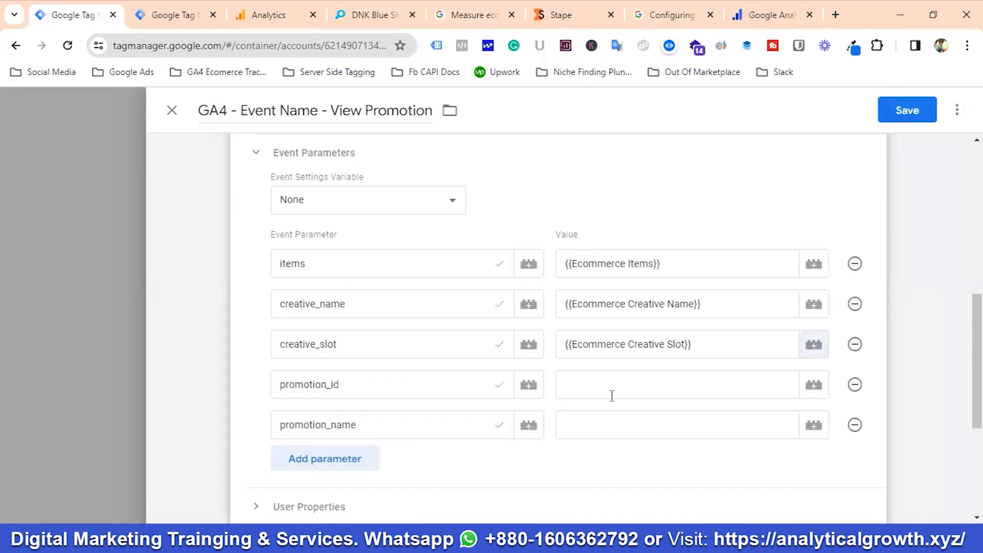
Step: Start a new variable for the promotion_id value and name it "Ecommerce Promotion ID", copied from the ecommerce guide
left_click(609, 395)
left_click(813, 386)
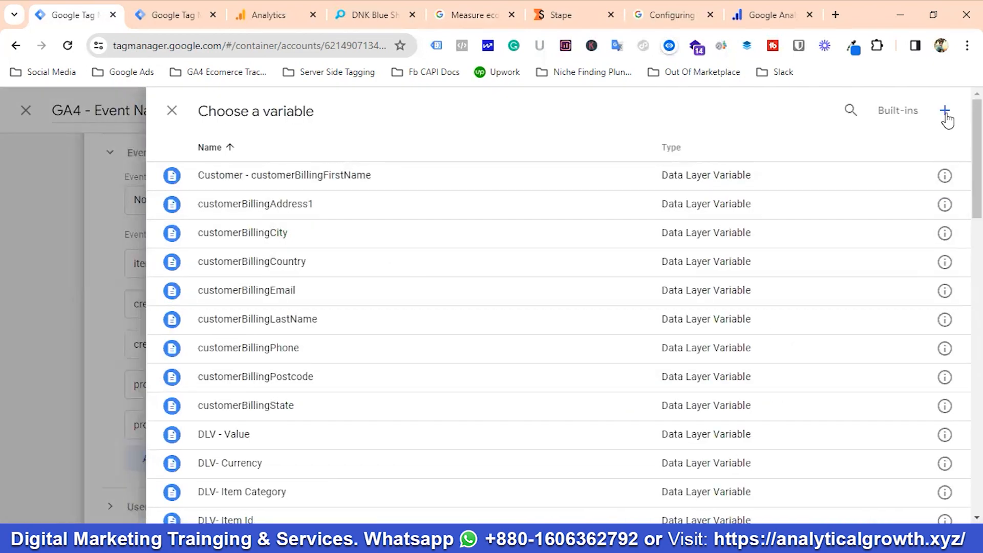
left_click(946, 115)
left_click(469, 17)
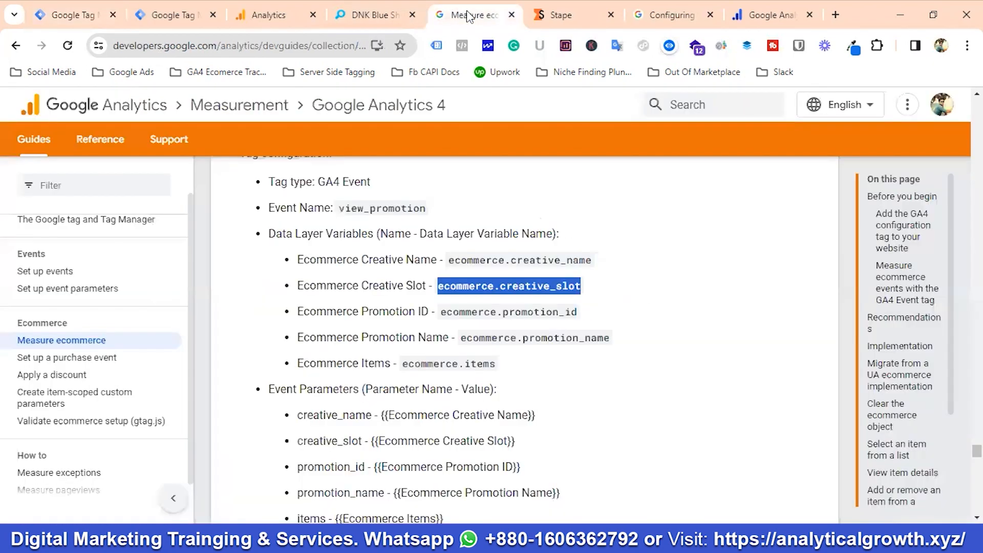
left_click_drag(429, 314, 302, 313)
right_click(309, 313)
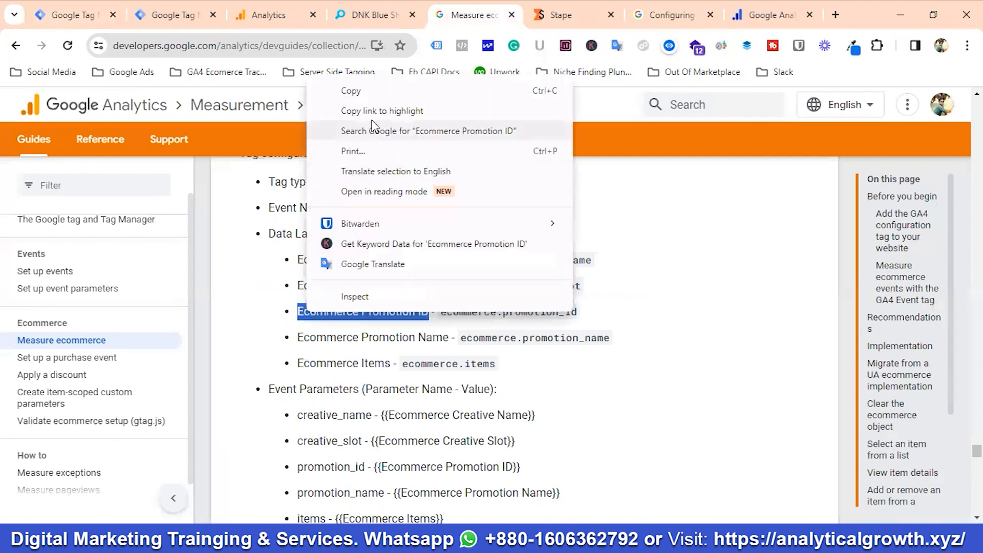
left_click(357, 94)
left_click(73, 15)
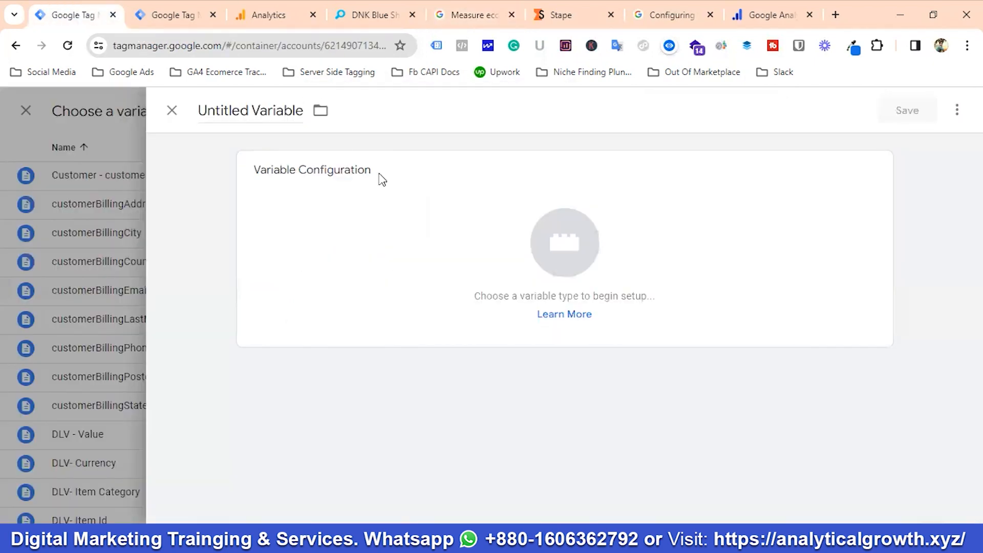
left_click(242, 117)
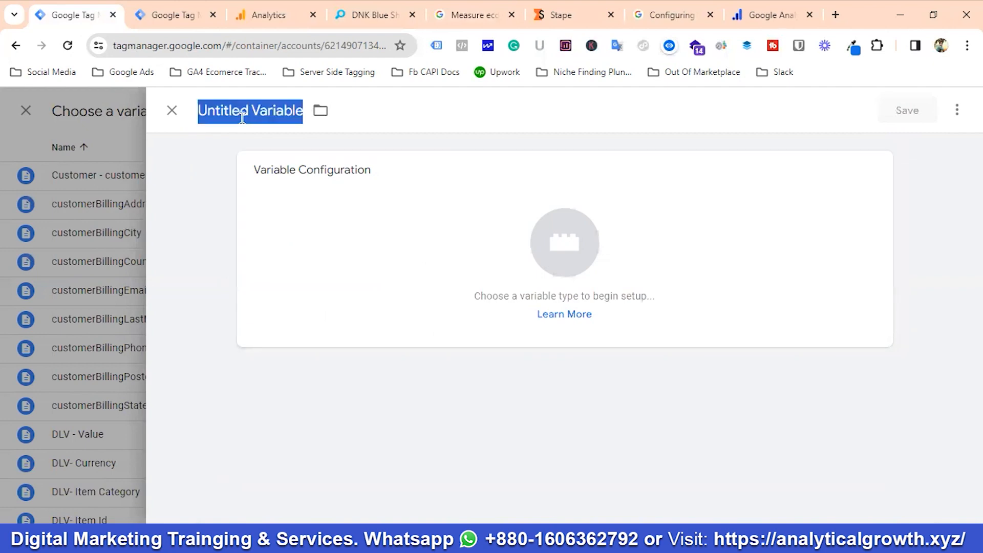
key("ctrl+v")
Step: Set the type of the Ecommerce Promotion ID variable to Data Layer Variable
left_click(592, 223)
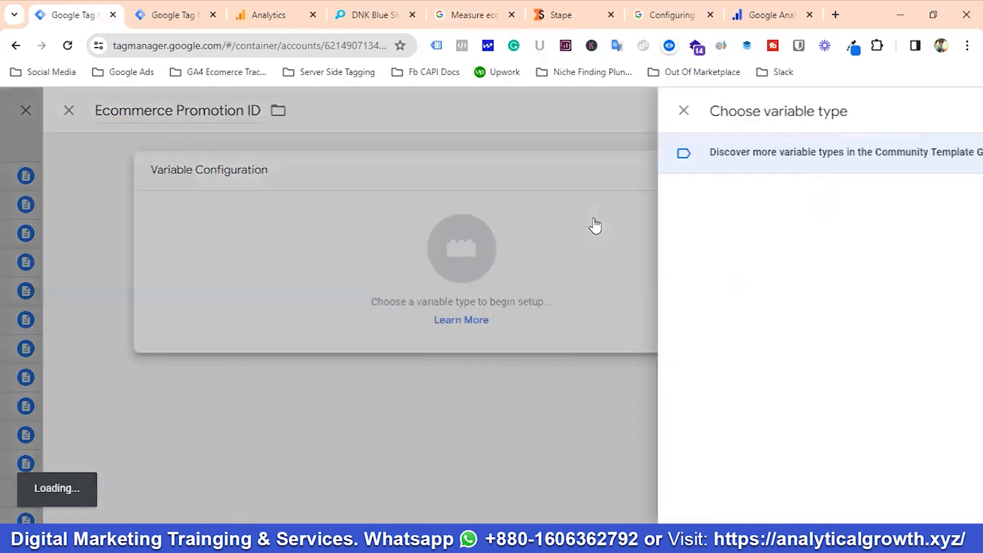
scroll(634, 257, "down", 4)
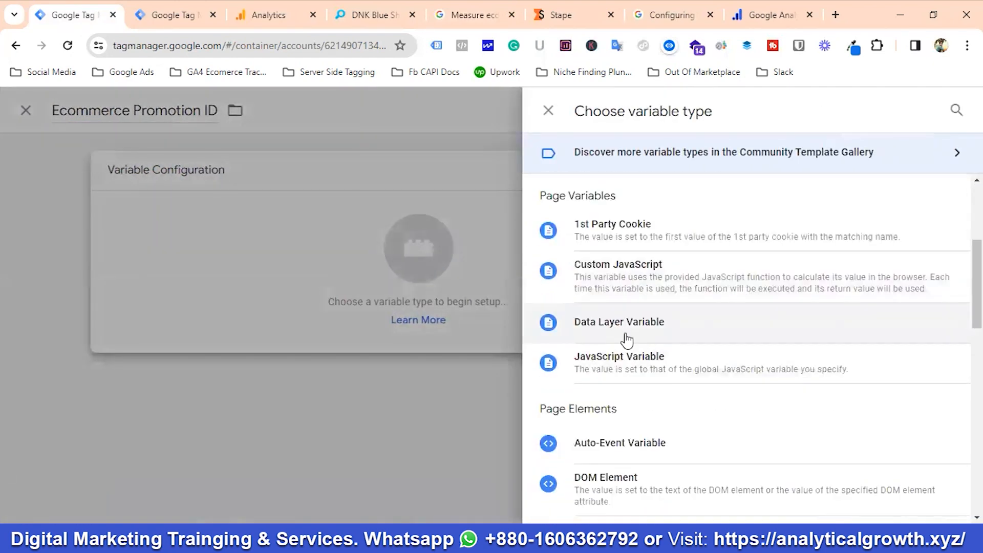
left_click(622, 332)
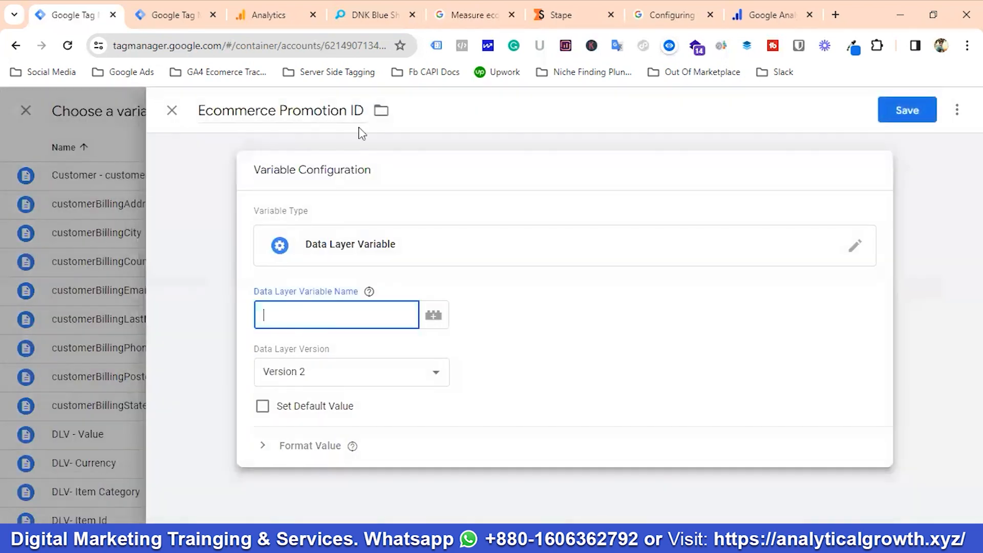
Step: Set the data layer variable name to "ecommerce.promotion_id", copied from the ecommerce guide, and save the variable
left_click(461, 15)
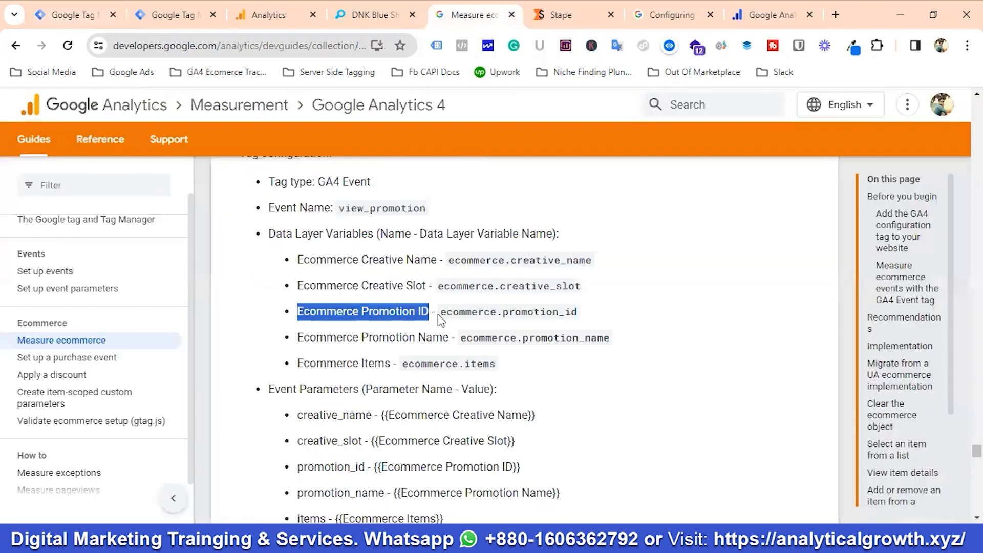
left_click_drag(443, 312, 585, 325)
right_click(540, 314)
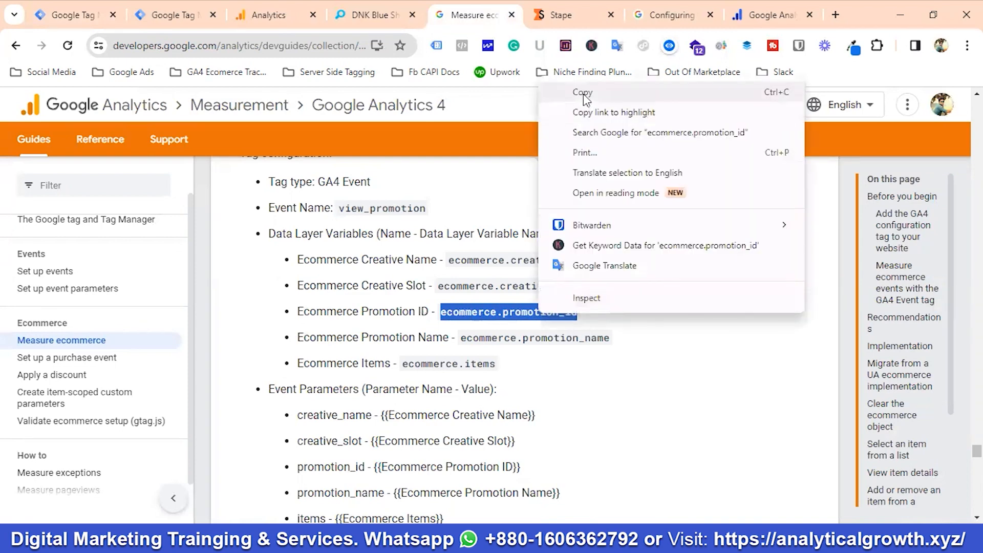
left_click(583, 93)
left_click(72, 15)
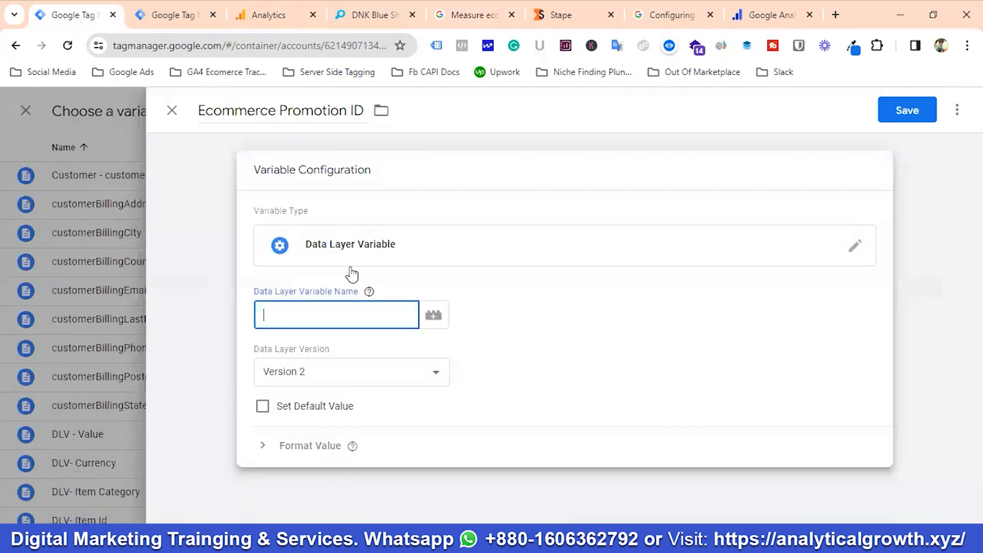
key("ctrl+v")
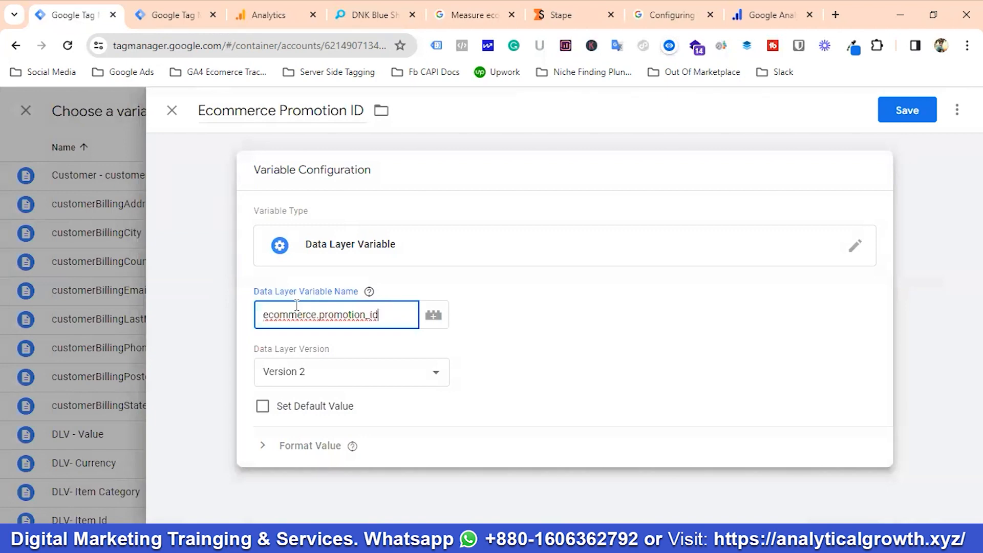
left_click(907, 108)
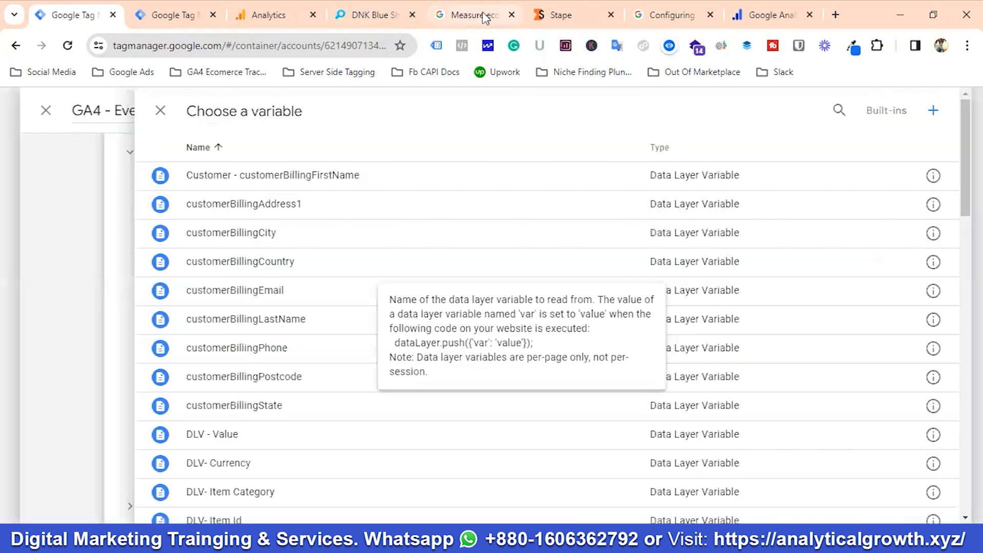
Step: Copy the variable name "Ecommerce Promotion Name" from the view_promotion section of the ecommerce guide
left_click(465, 15)
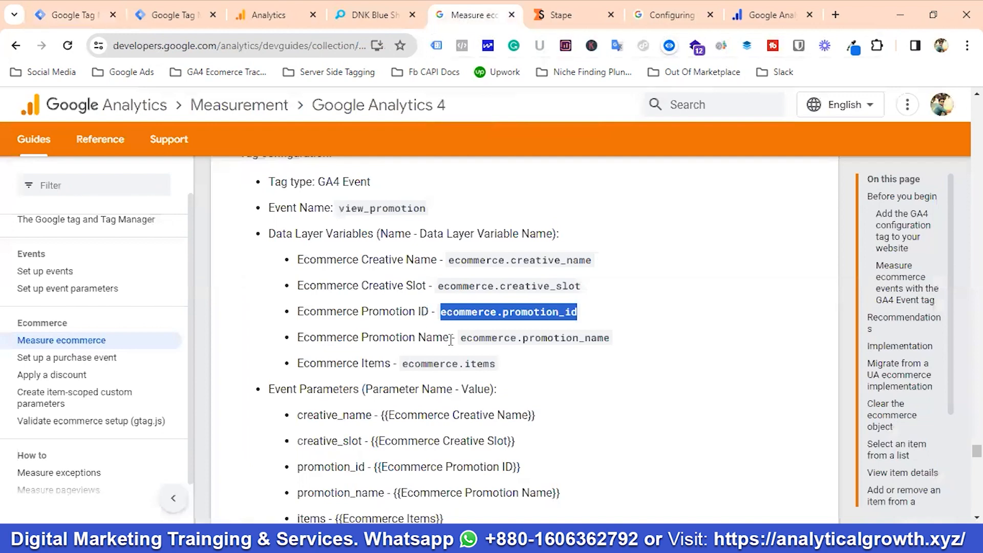
left_click_drag(451, 339, 298, 338)
left_click(307, 335)
double_click(313, 339)
left_click(402, 337)
left_click_drag(449, 339, 297, 338)
left_click(349, 337)
left_click_drag(448, 337, 301, 338)
left_click(305, 338)
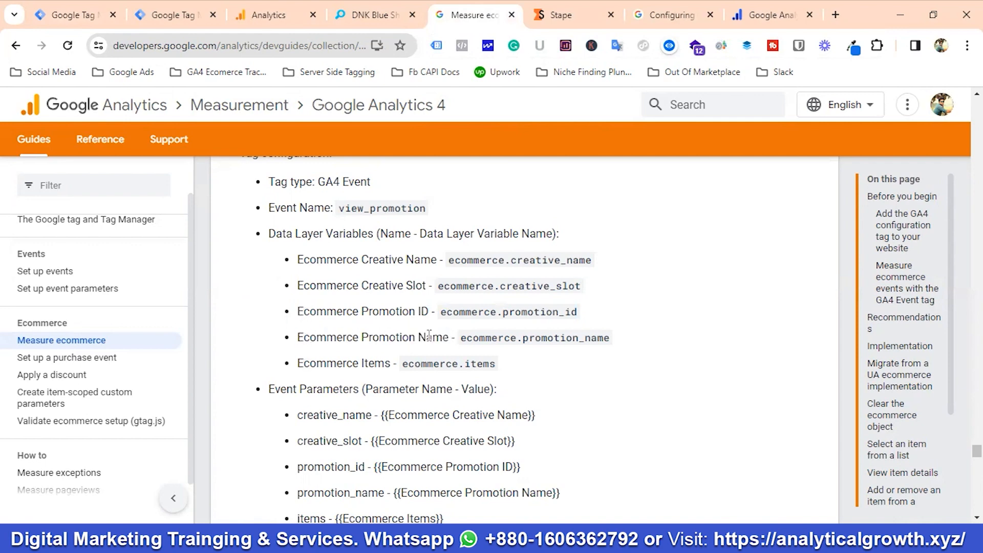
left_click_drag(449, 339, 327, 340)
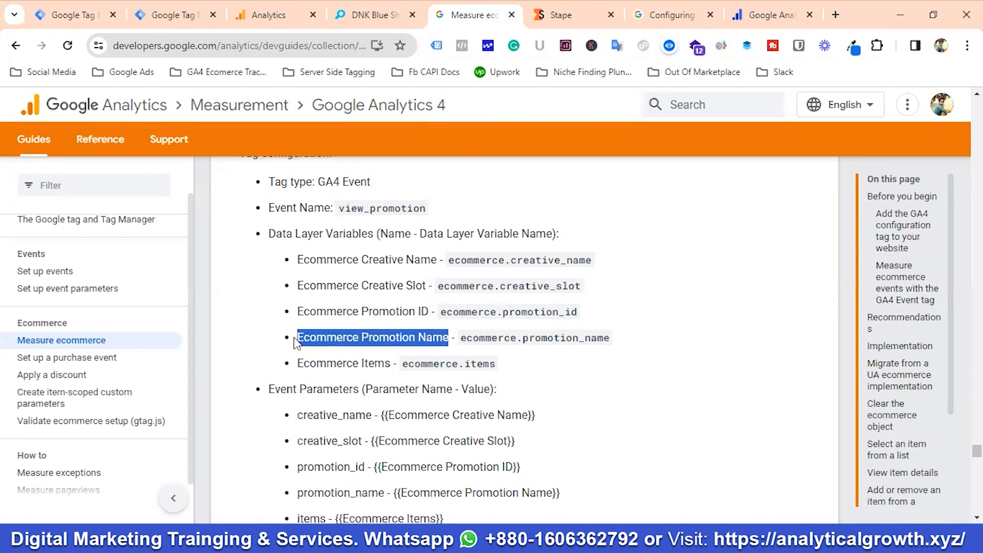
right_click(321, 337)
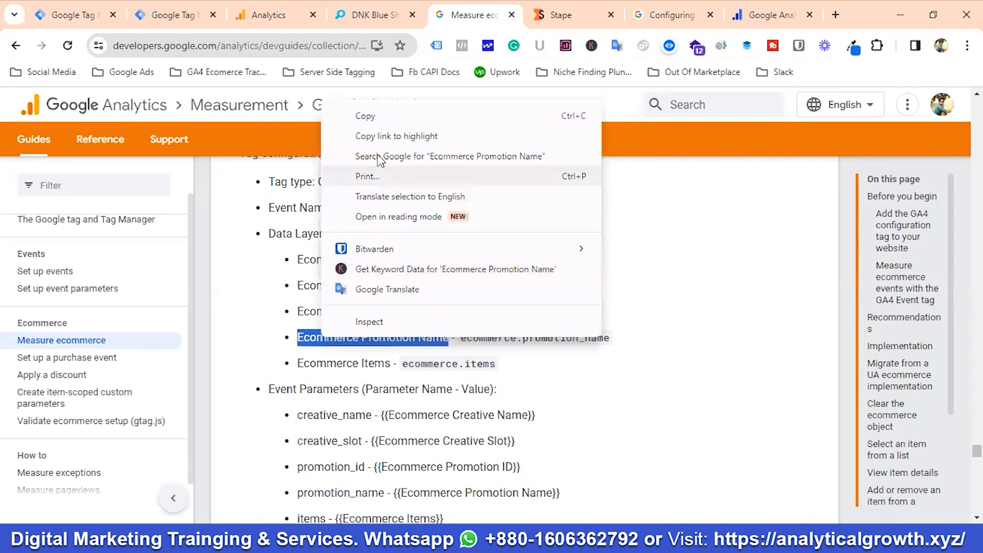
left_click(364, 117)
Step: Start a new variable for the promotion_name value in the View Promotion tag and name it "Ecommerce Promotion Name"
left_click(71, 10)
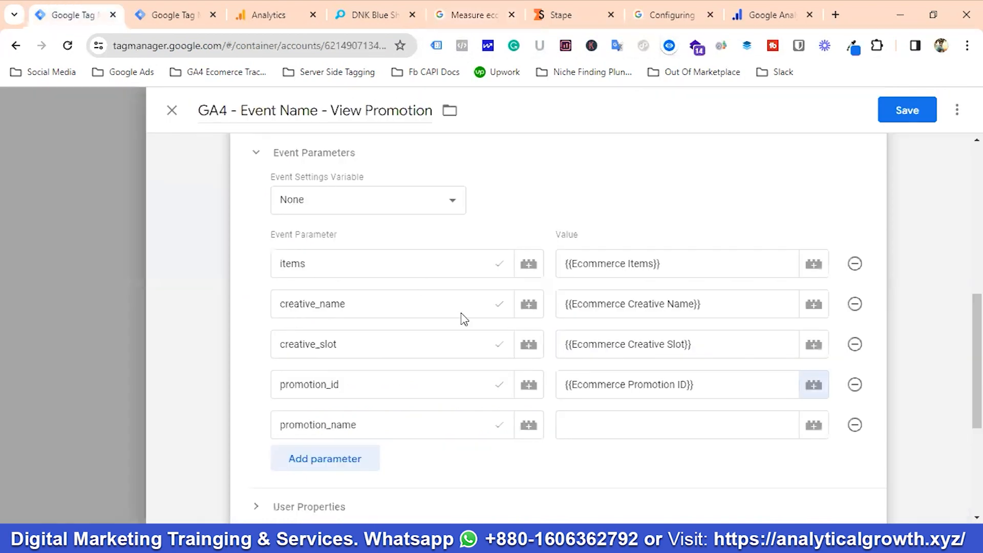
left_click(813, 426)
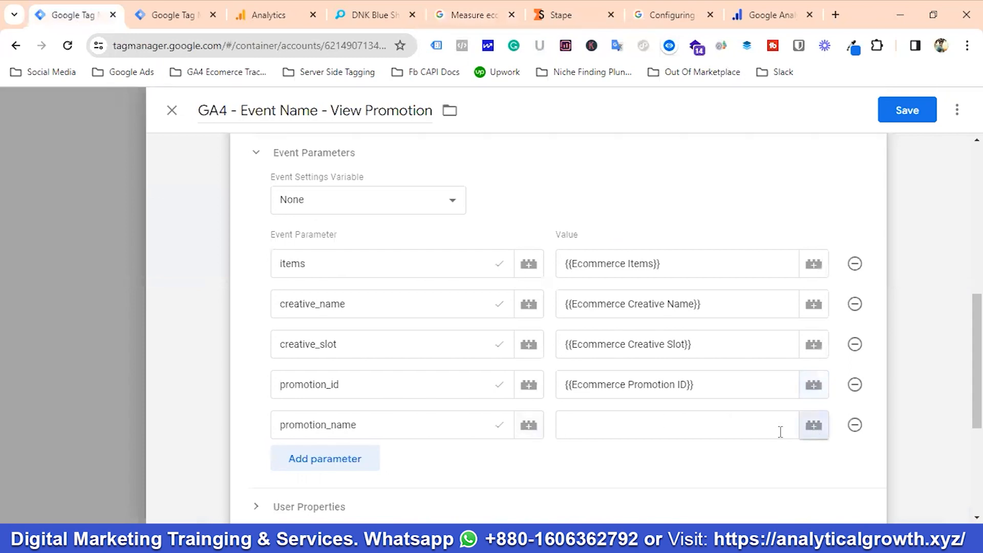
left_click(944, 114)
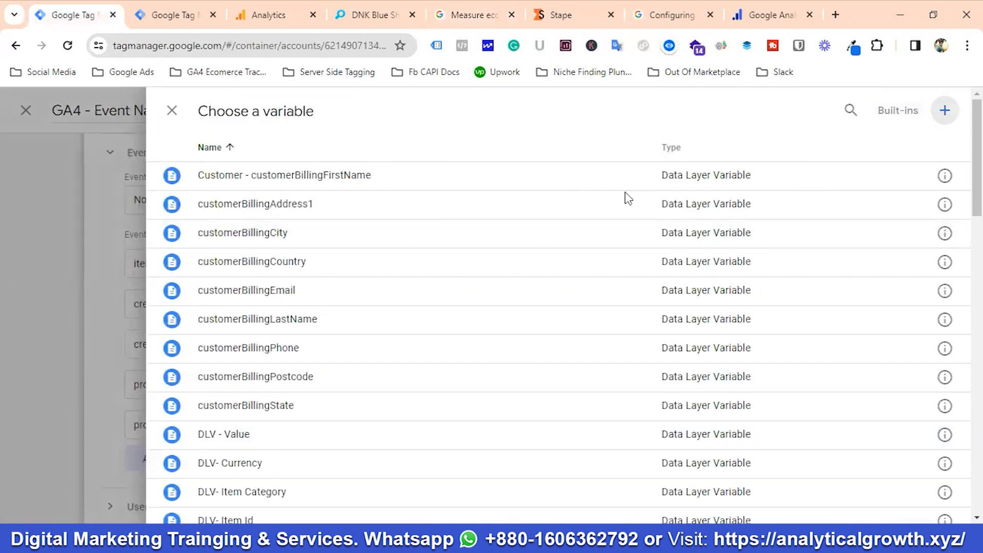
left_click(232, 111)
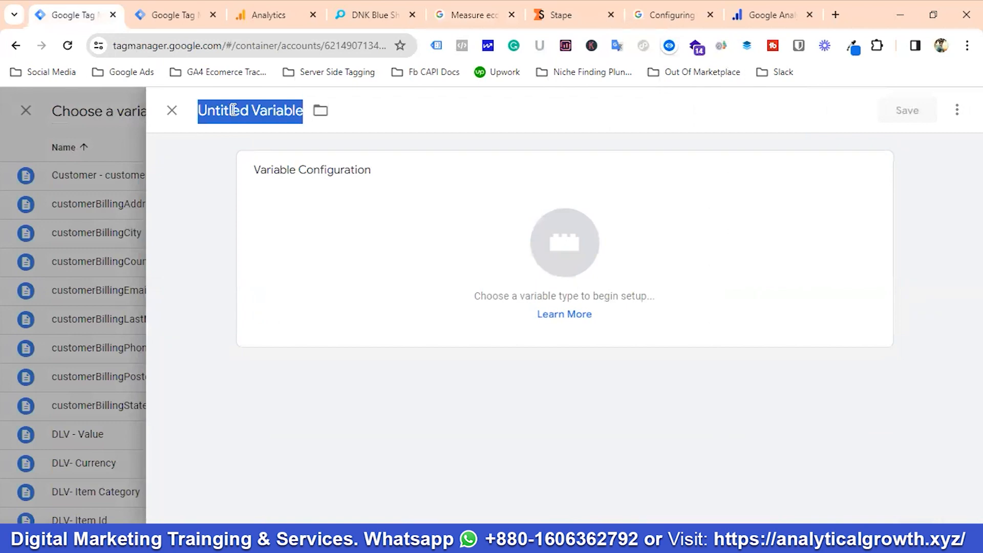
key("ctrl+v")
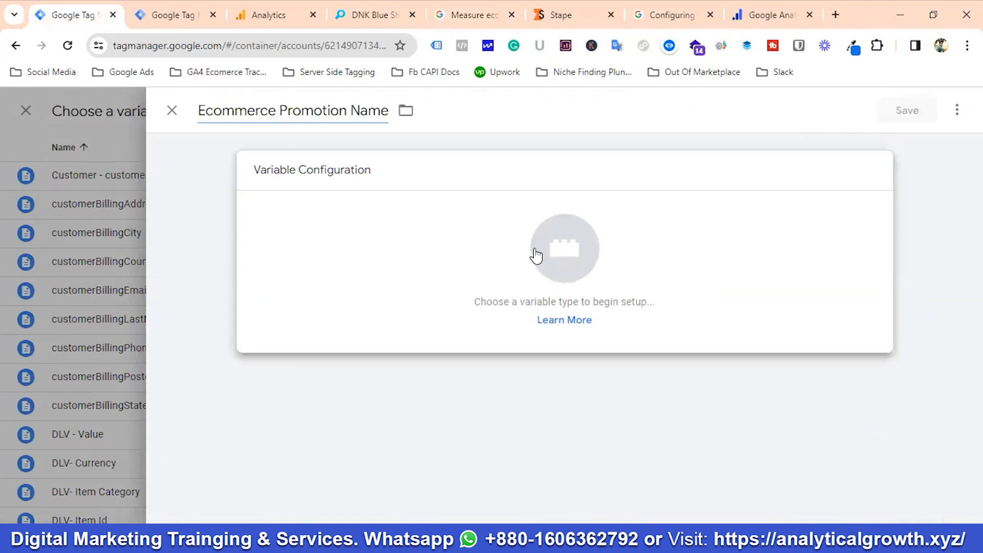
Step: Set the type of the Ecommerce Promotion Name variable to Data Layer Variable
left_click(534, 254)
scroll(640, 297, "down", 3)
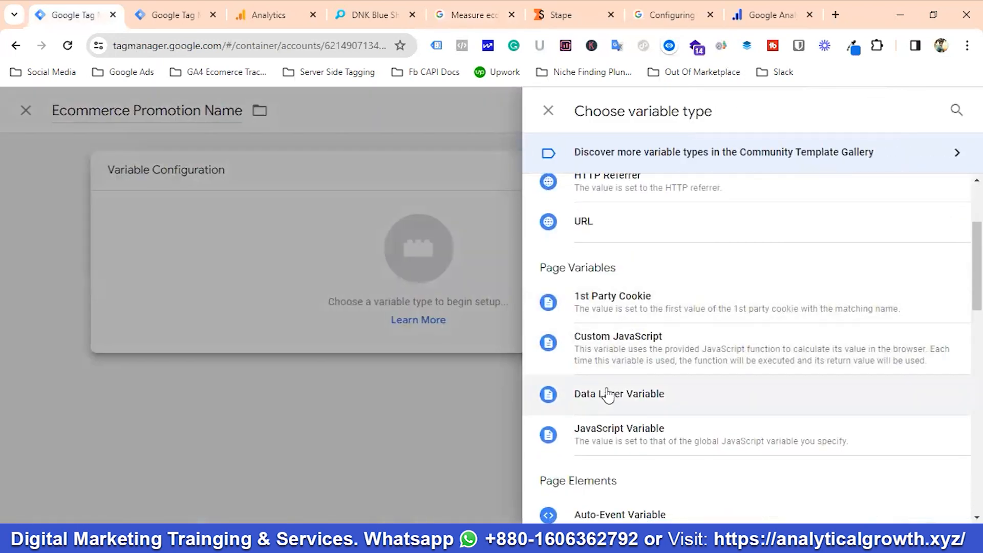
left_click(604, 393)
Step: Set the data layer variable name to "ecommerce.promotion_name", copied from the ecommerce guide, and save the variable
left_click(311, 308)
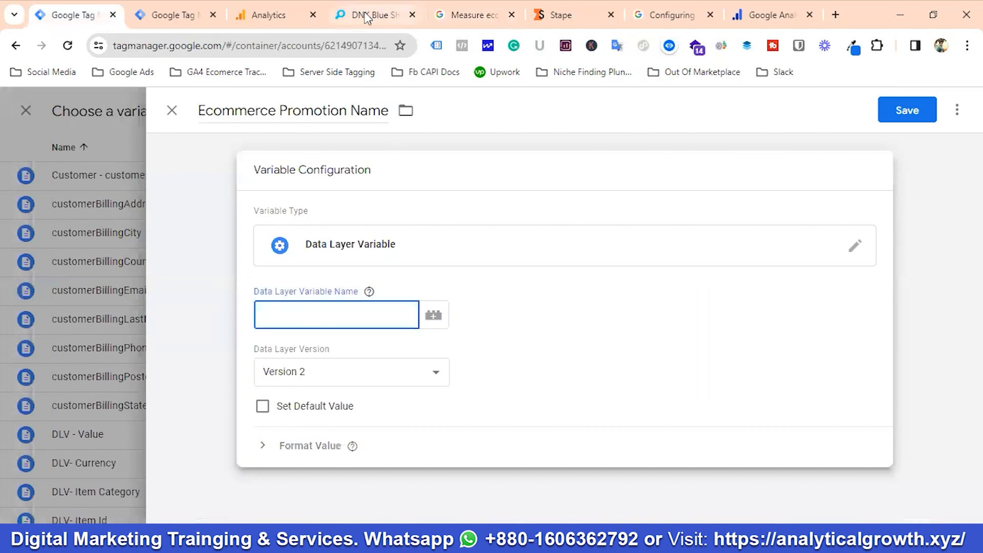
left_click(474, 16)
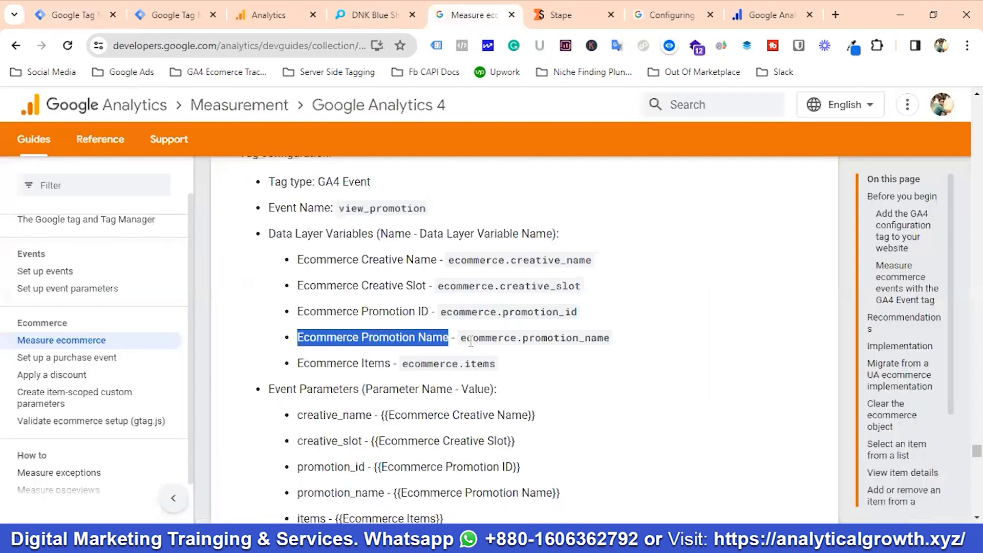
left_click_drag(461, 338, 596, 339)
left_click(590, 339)
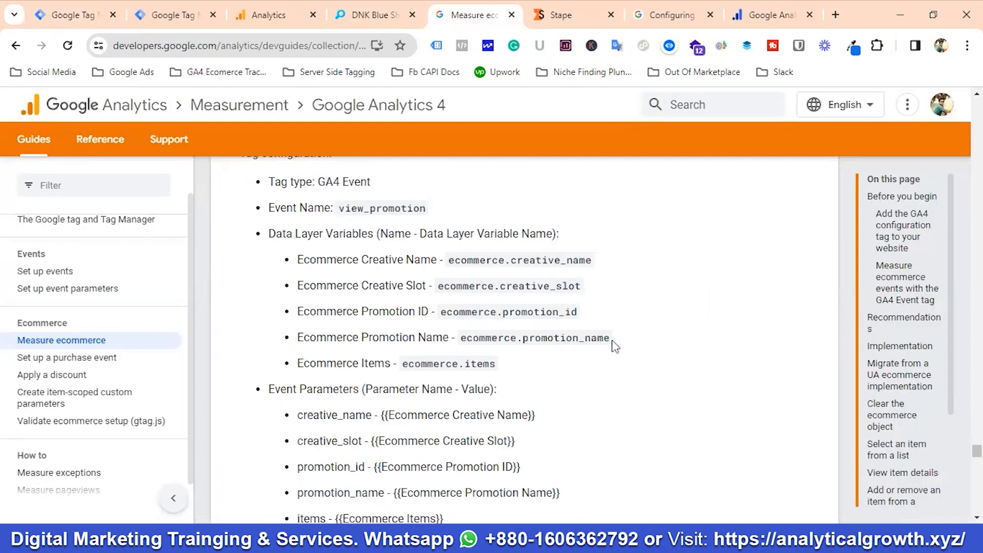
left_click_drag(462, 339, 590, 339)
right_click(582, 337)
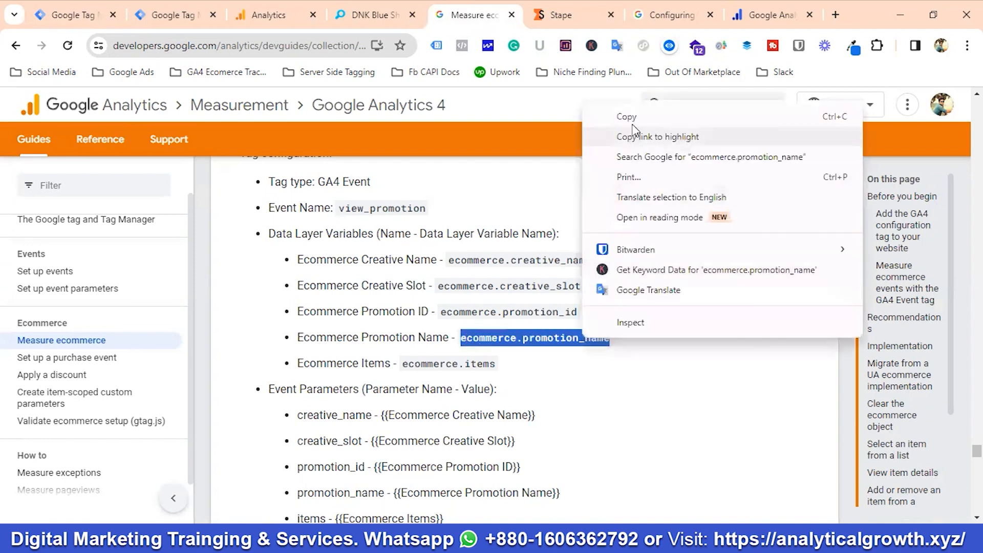
left_click(624, 113)
left_click(81, 15)
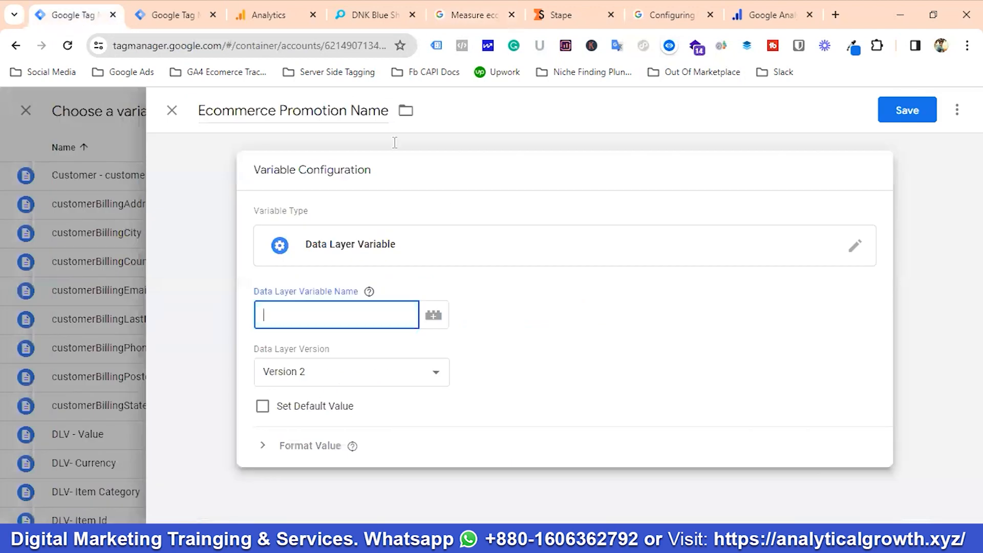
key("ctrl+v")
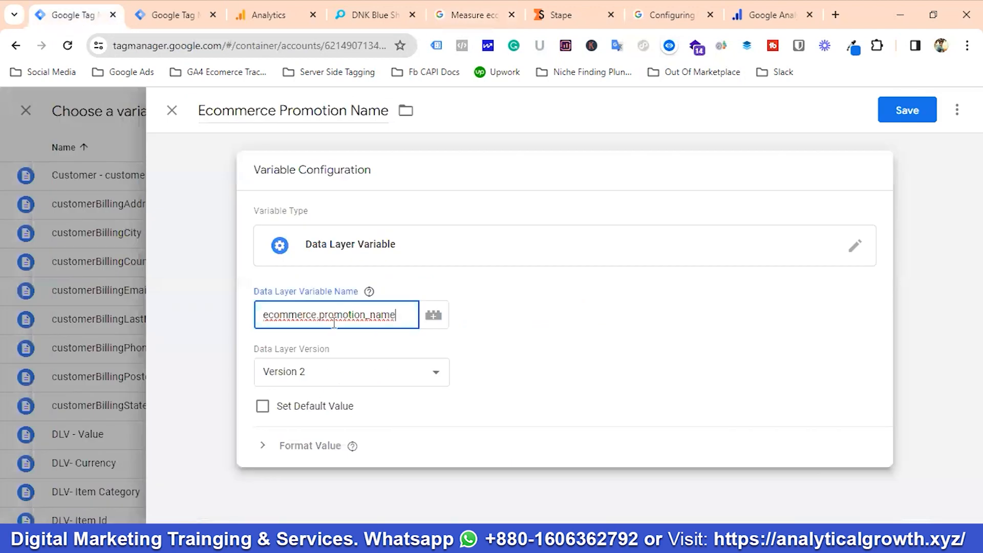
left_click(910, 112)
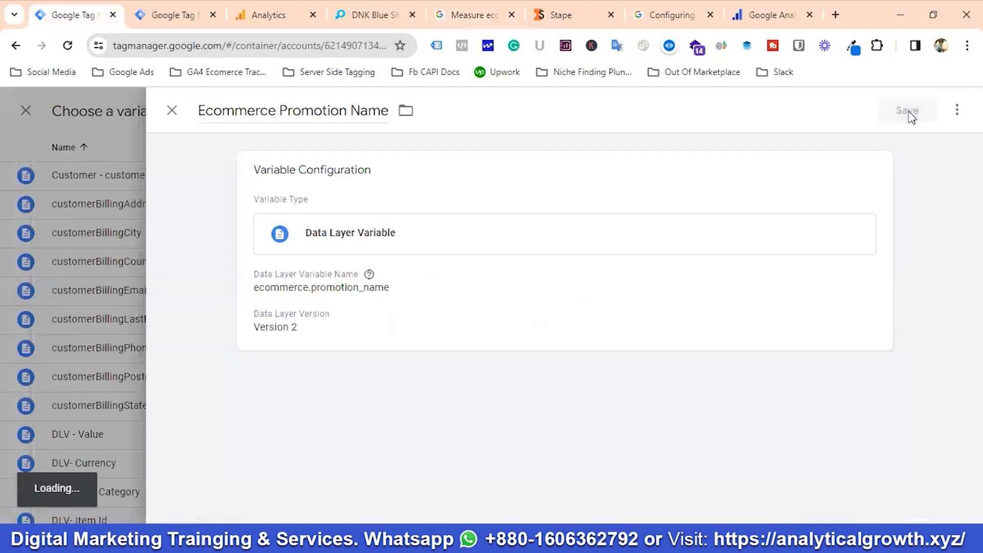
scroll(619, 304, "down", 5)
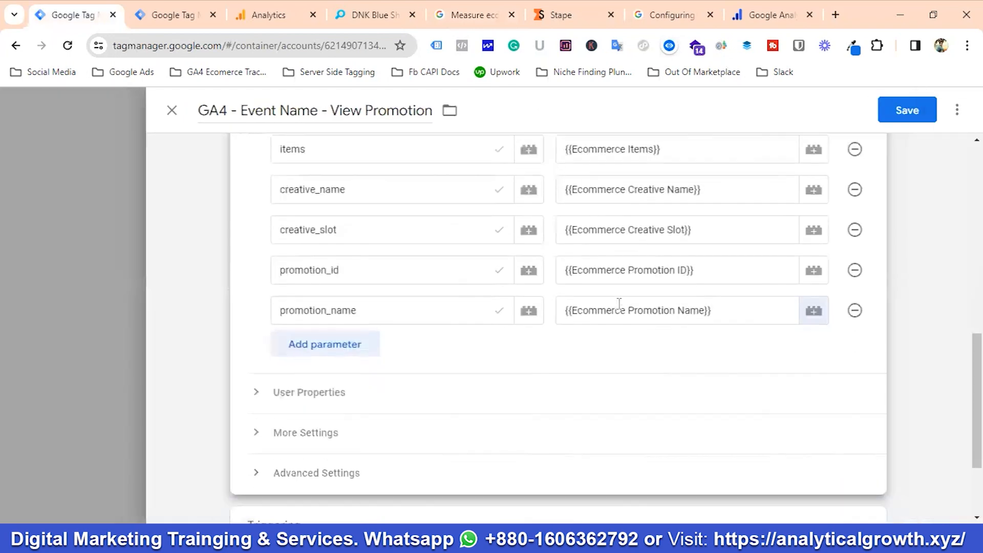
Step: Replace the Refund Trigger with the View Promotion Trigger on the View Promotion tag and save the tag
left_click(869, 397)
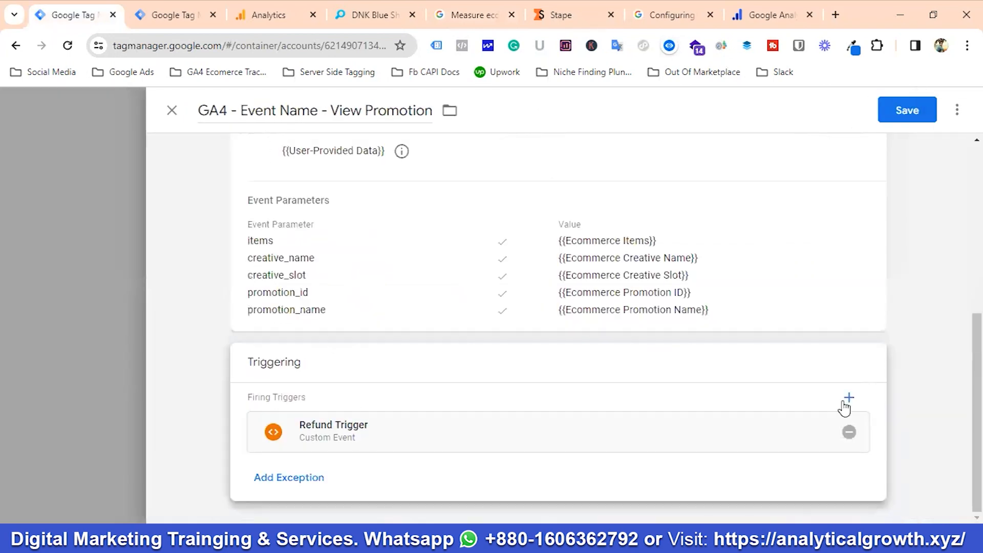
left_click(851, 432)
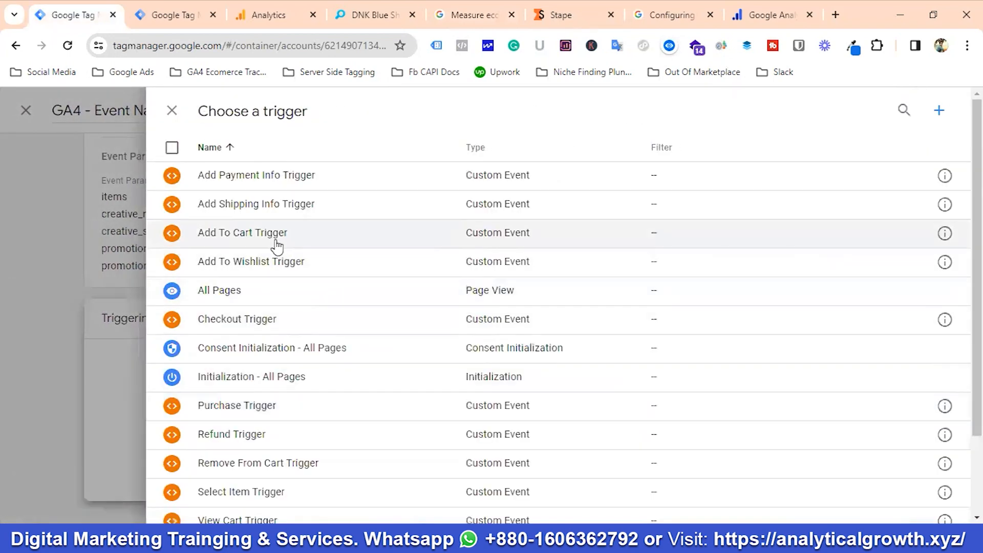
scroll(277, 255, "down", 2)
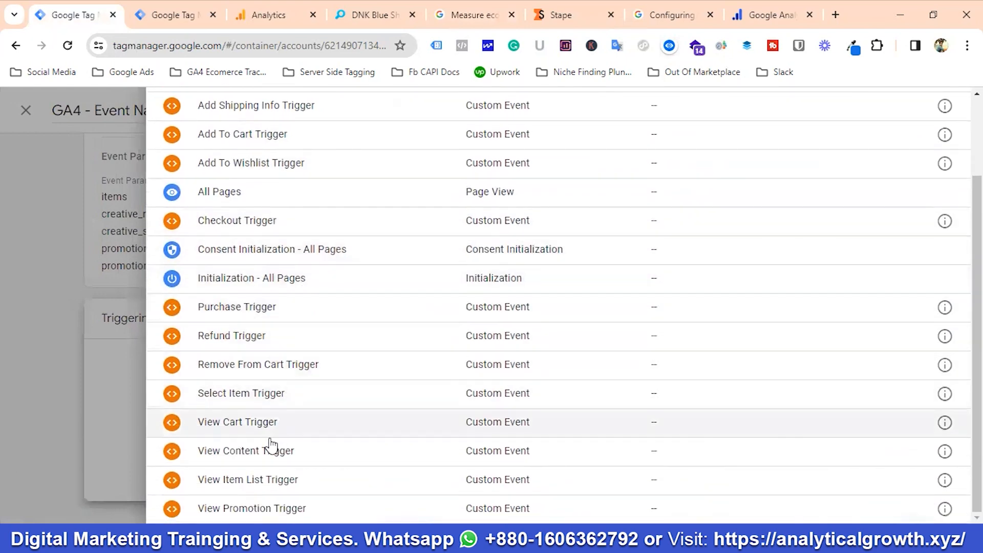
left_click(291, 509)
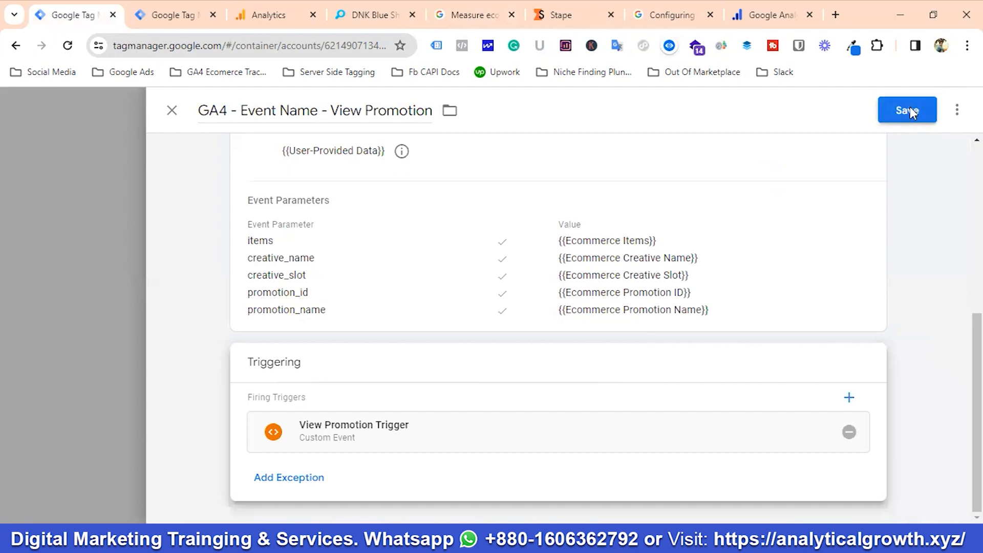
left_click(909, 110)
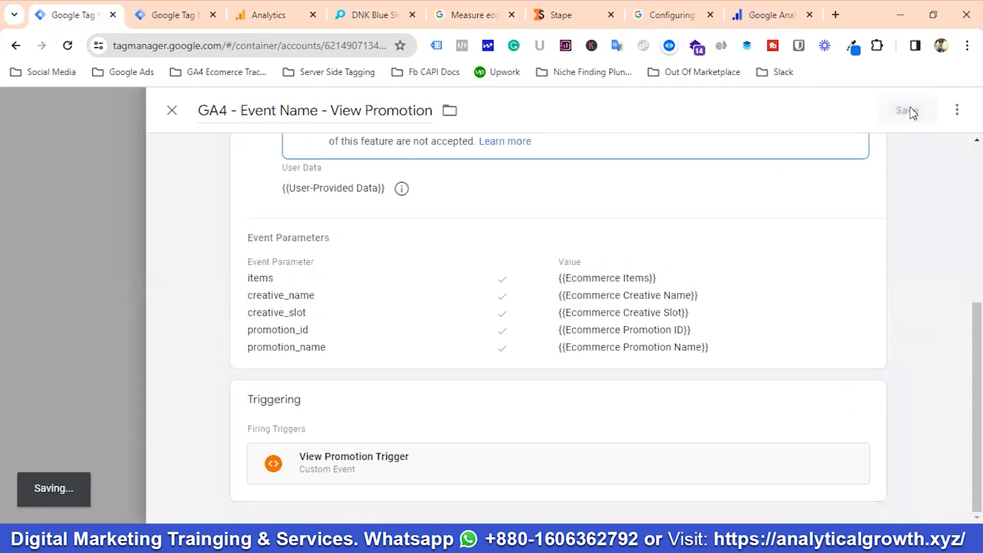
Step: Look through the rest of the ecommerce guide, including the select_promotion tag configuration, for events that still need tags
left_click(454, 10)
scroll(487, 309, "down", 3)
scroll(487, 309, "up", 3)
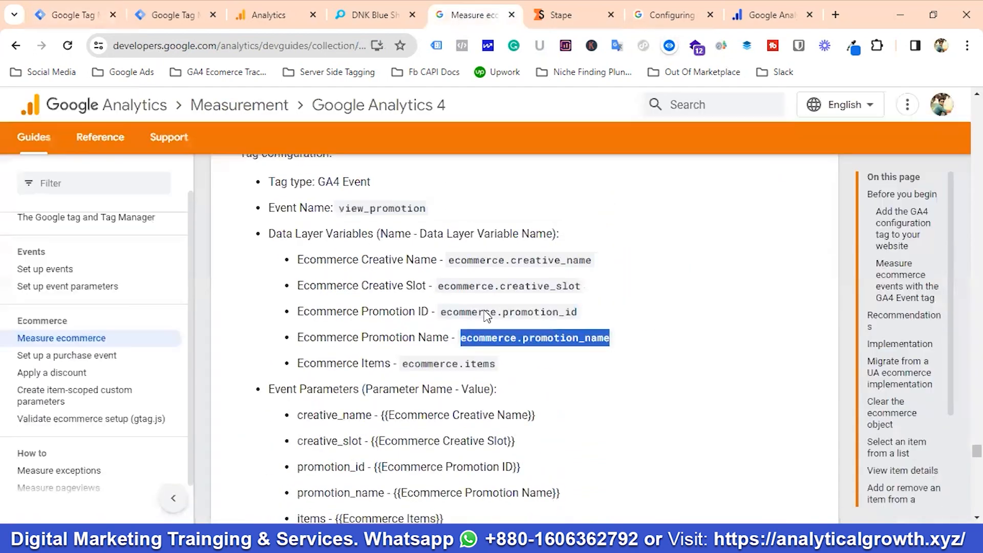
scroll(488, 315, "down", 15)
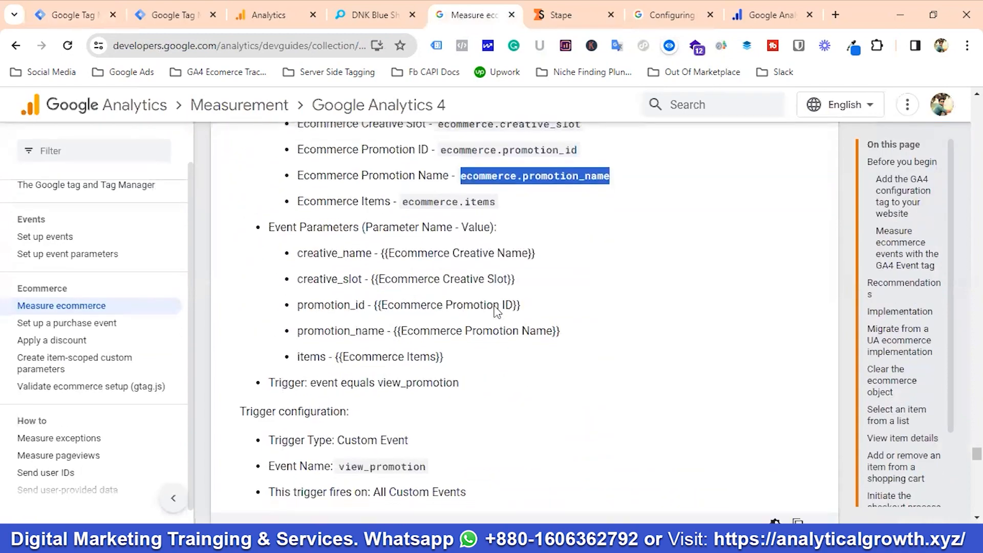
scroll(504, 306, "down", 8)
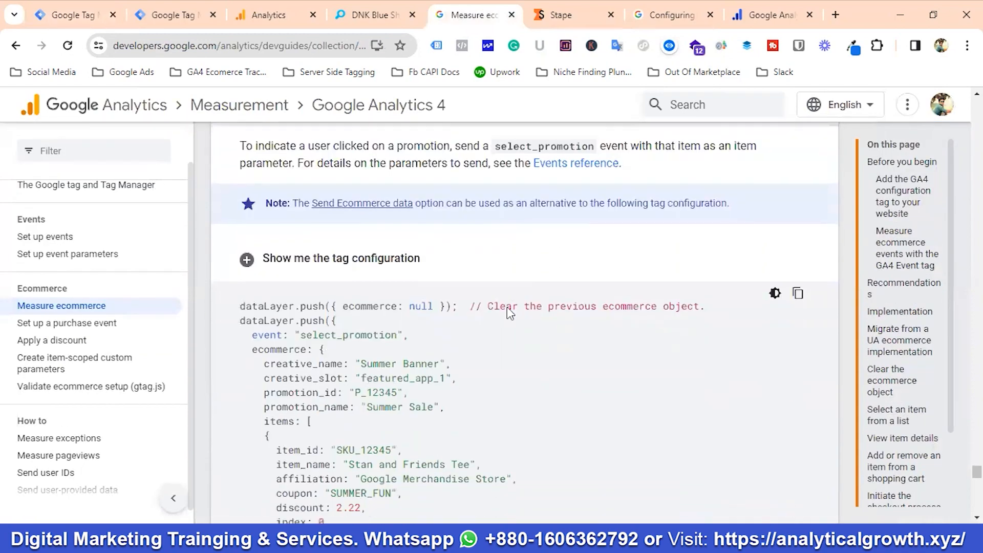
scroll(507, 306, "up", 3)
scroll(507, 306, "up", 2)
scroll(507, 307, "down", 4)
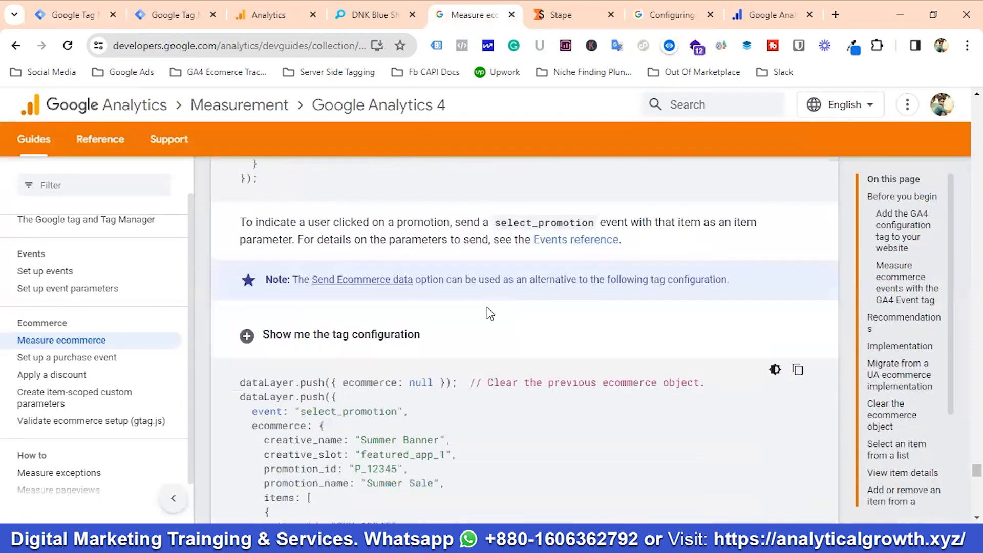
left_click(370, 295)
scroll(416, 325, "up", 15)
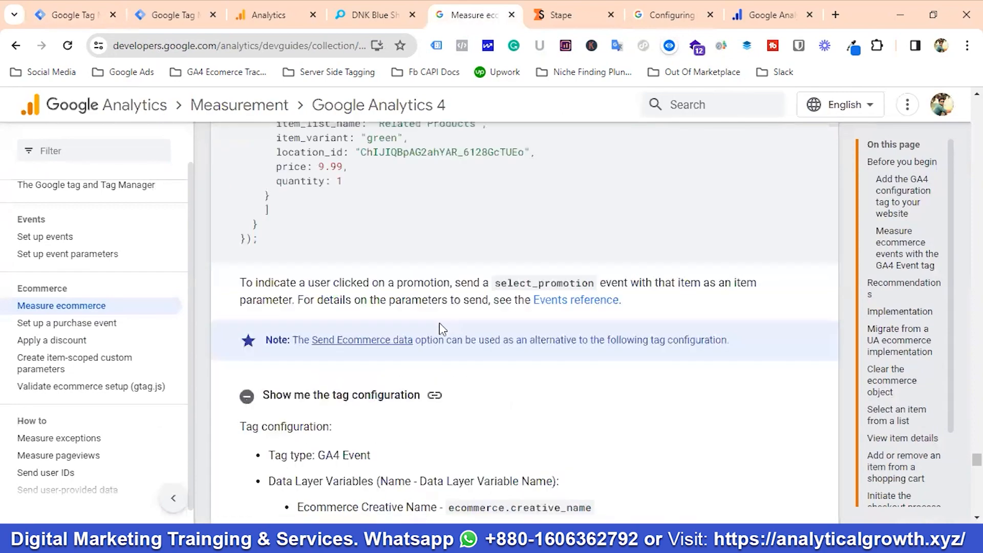
scroll(456, 323, "down", 15)
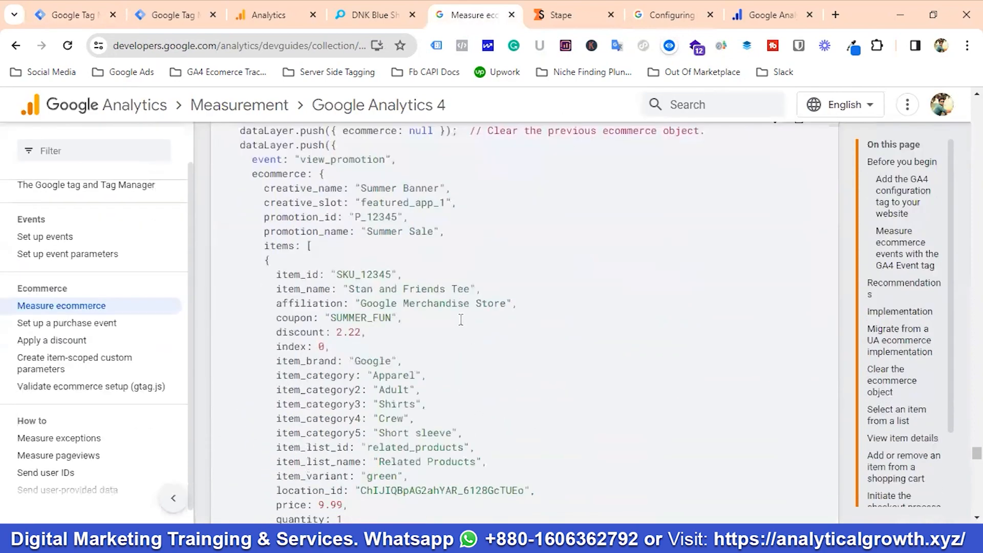
scroll(465, 326, "down", 7)
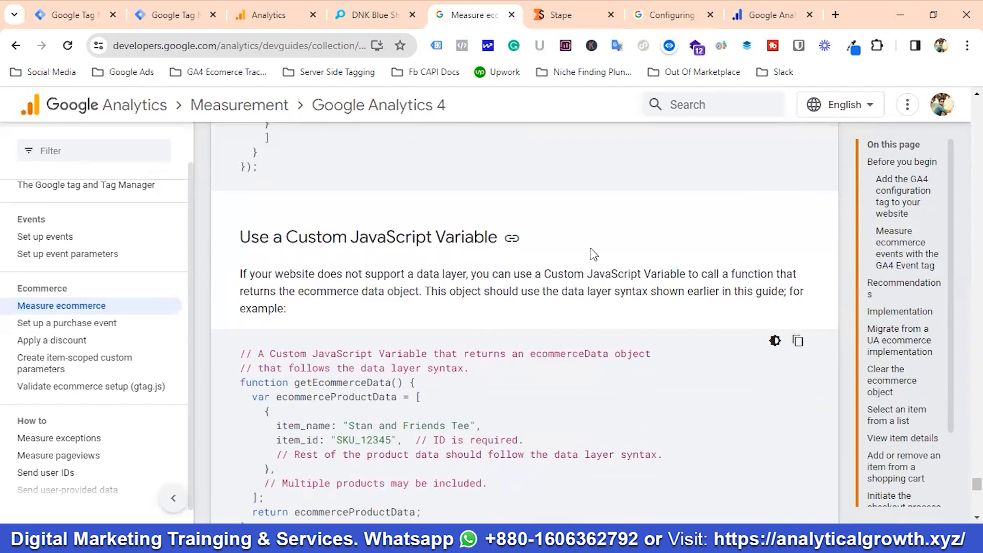
scroll(461, 275, "down", 6)
scroll(417, 287, "up", 3)
scroll(419, 275, "up", 3)
scroll(425, 279, "down", 15)
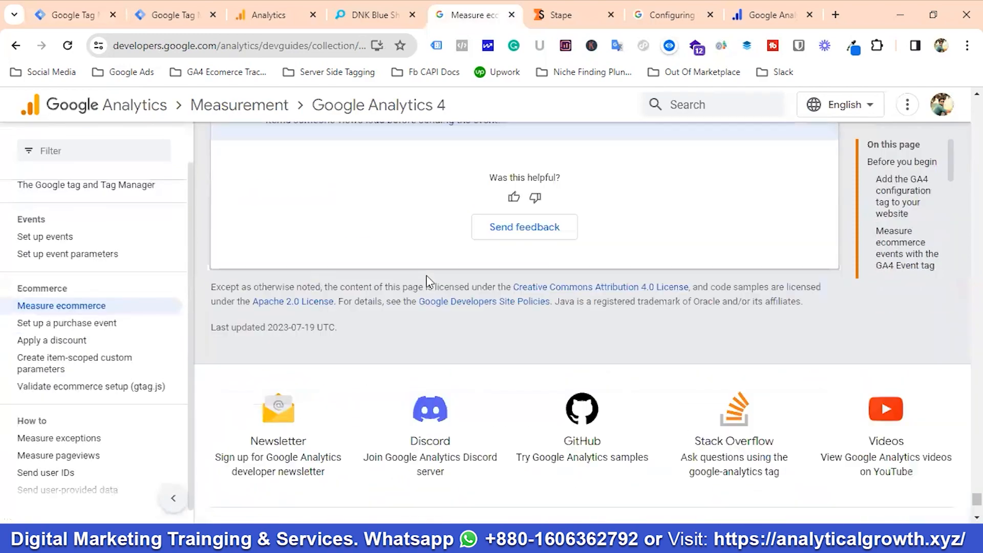
scroll(426, 281, "up", 12)
Step: Return to the Tag Manager workspace and review the GA4 event tags in the tag list with their firing triggers
left_click(85, 14)
scroll(460, 325, "up", 7)
scroll(487, 302, "down", 5)
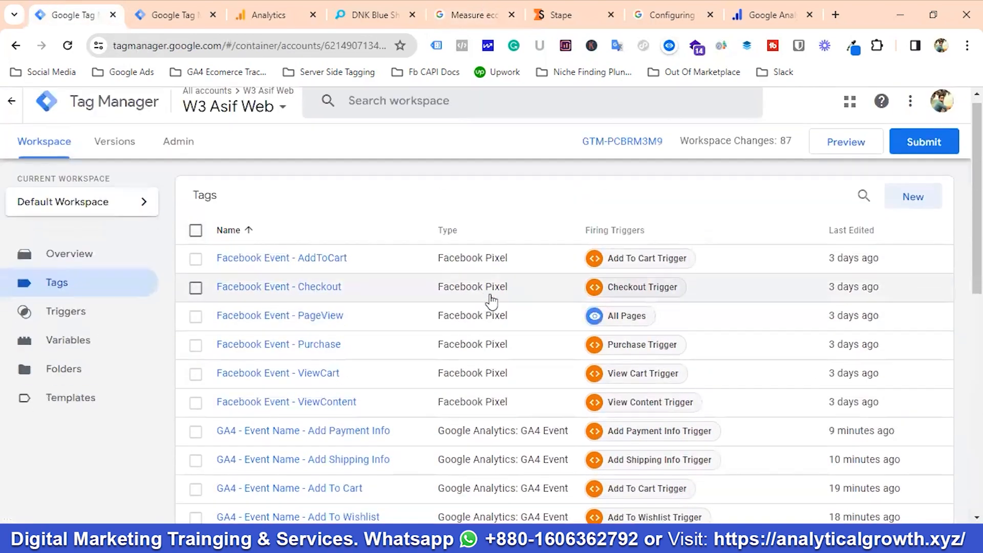
scroll(492, 301, "up", 5)
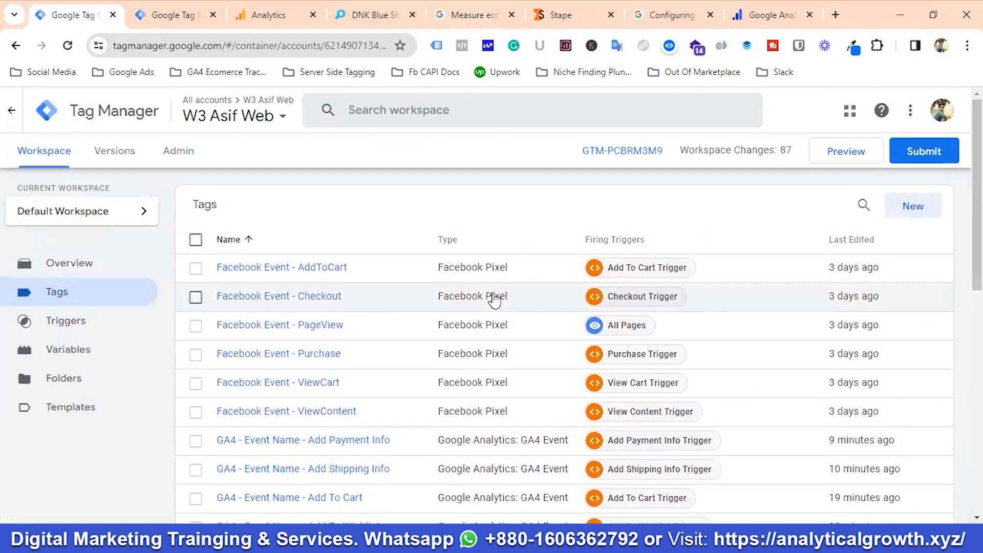
scroll(494, 301, "down", 10)
scroll(494, 301, "up", 3)
scroll(494, 297, "up", 7)
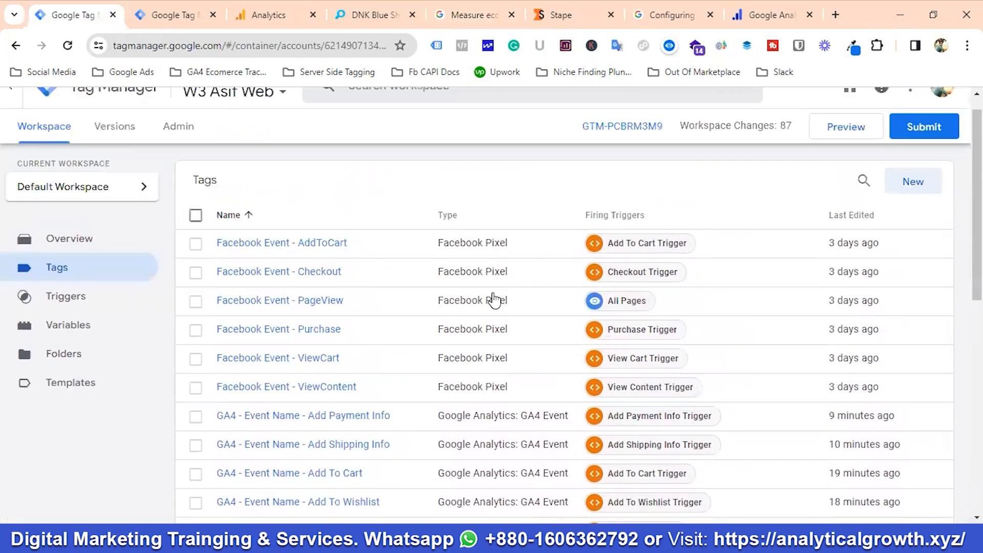
scroll(437, 299, "down", 4)
scroll(437, 302, "down", 5)
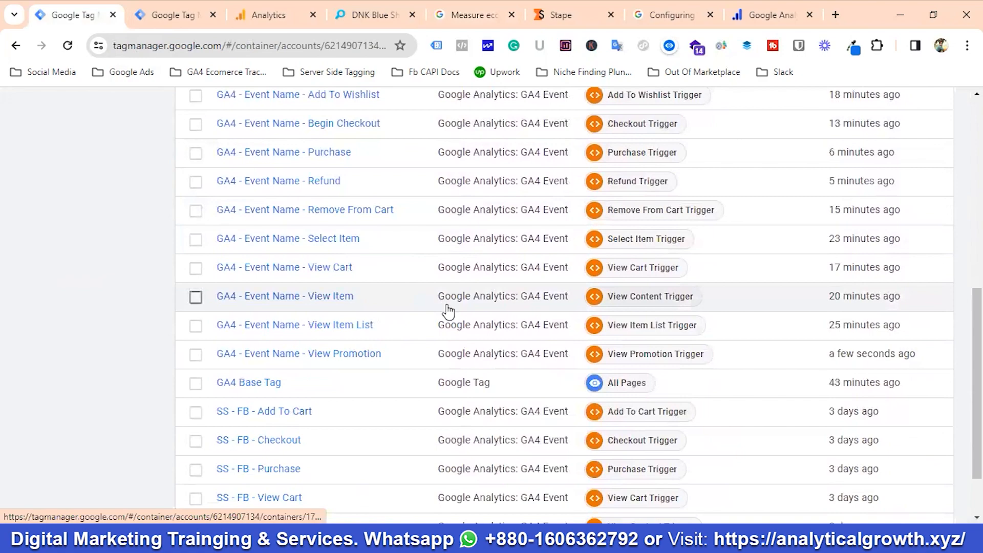
scroll(445, 307, "up", 10)
scroll(544, 231, "down", 2)
scroll(594, 228, "up", 2)
left_click(851, 160)
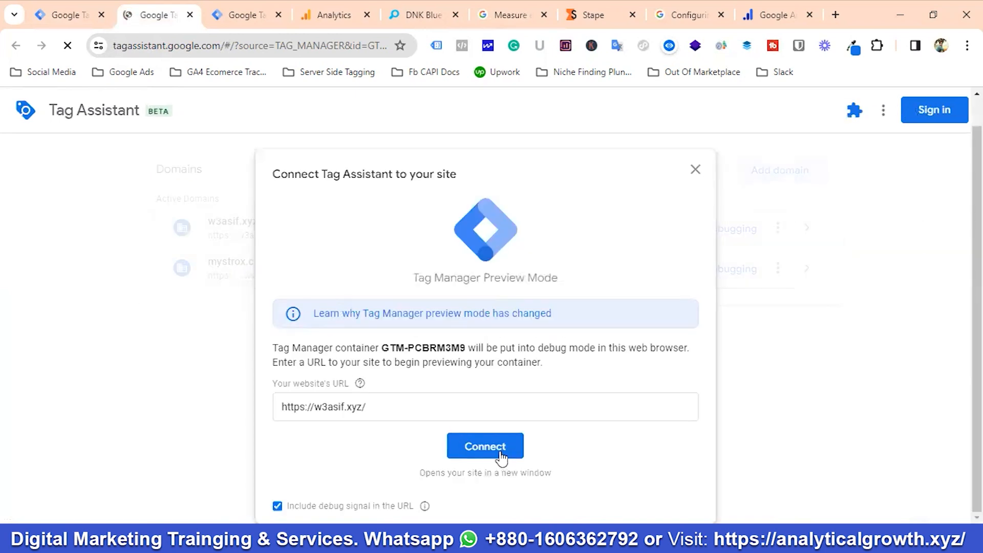
left_click(487, 446)
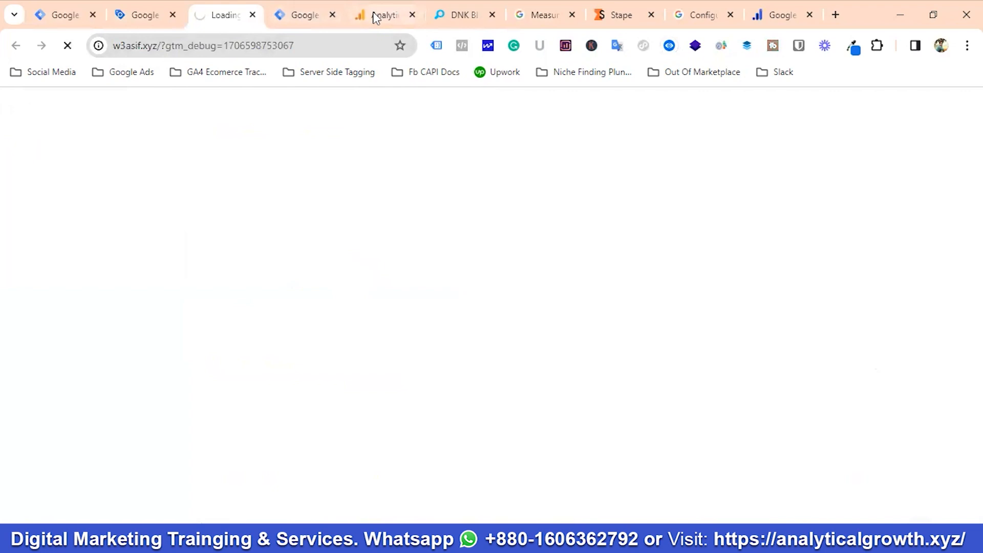
Step: Switch to Google Analytics, close the web stream details and open DebugView from the data display settings
left_click(377, 18)
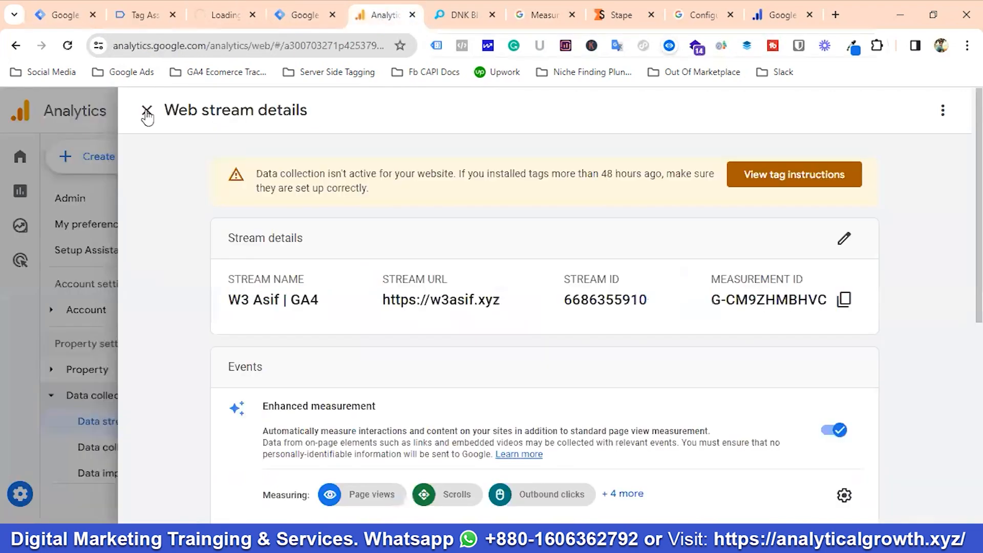
left_click(147, 111)
mouse_move(16, 260)
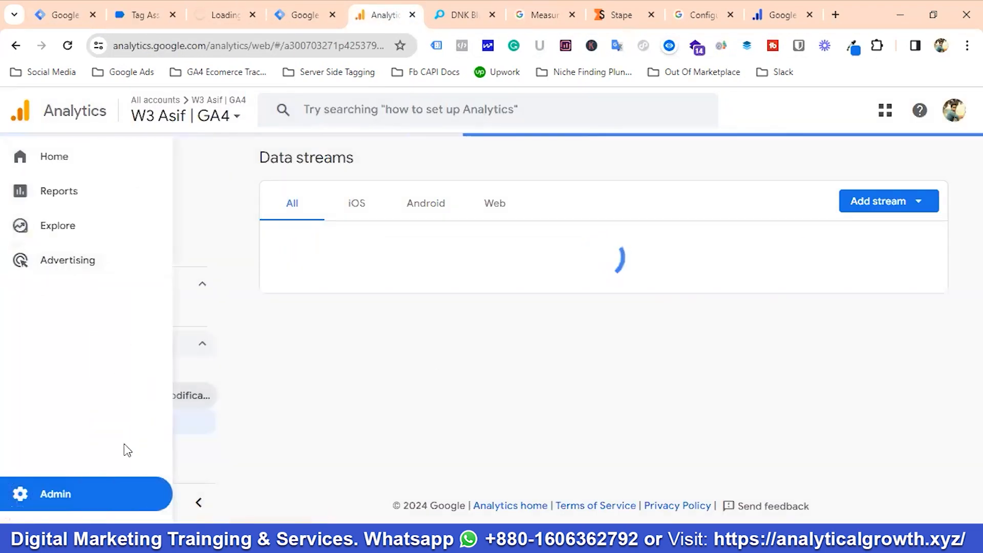
scroll(152, 373, "down", 3)
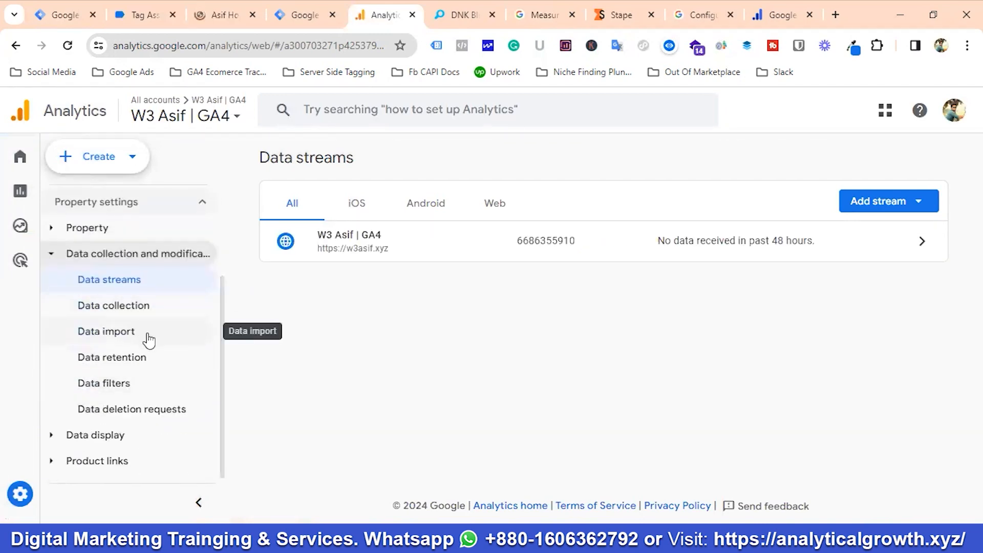
left_click(94, 436)
scroll(118, 409, "down", 2)
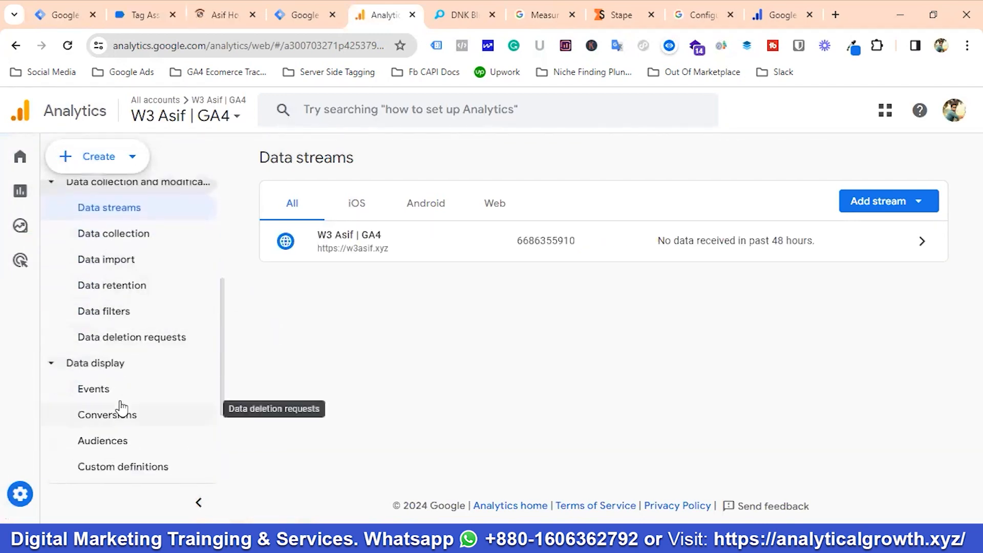
scroll(121, 408, "down", 3)
left_click(116, 434)
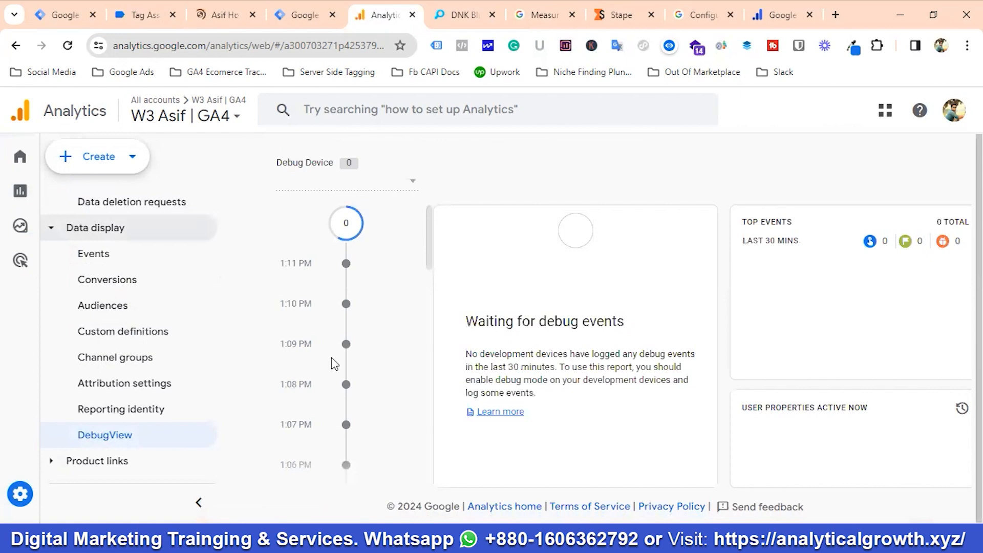
Step: Check that the site has loaded, continue past Tag Assistant's connection notice and review the tags fired on the homepage
left_click(213, 3)
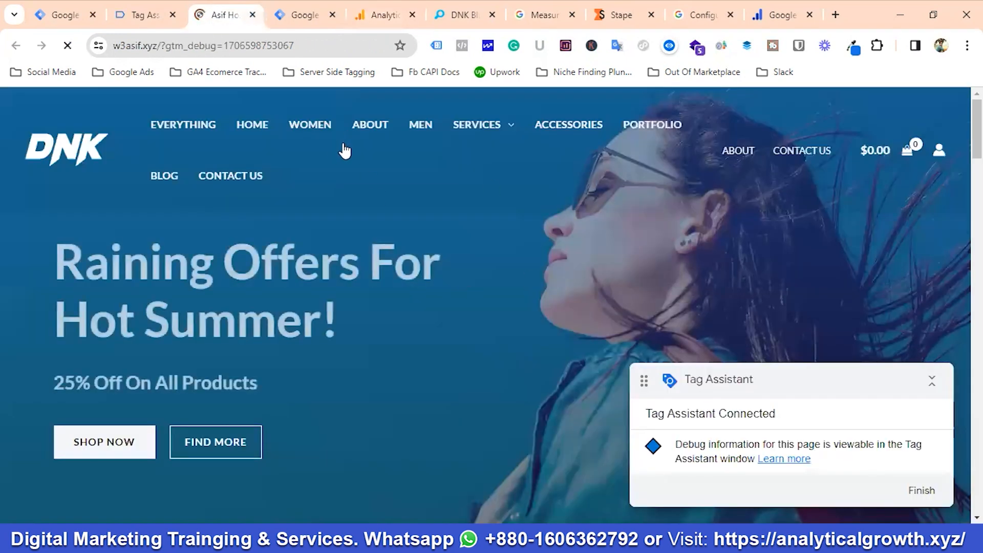
left_click(131, 17)
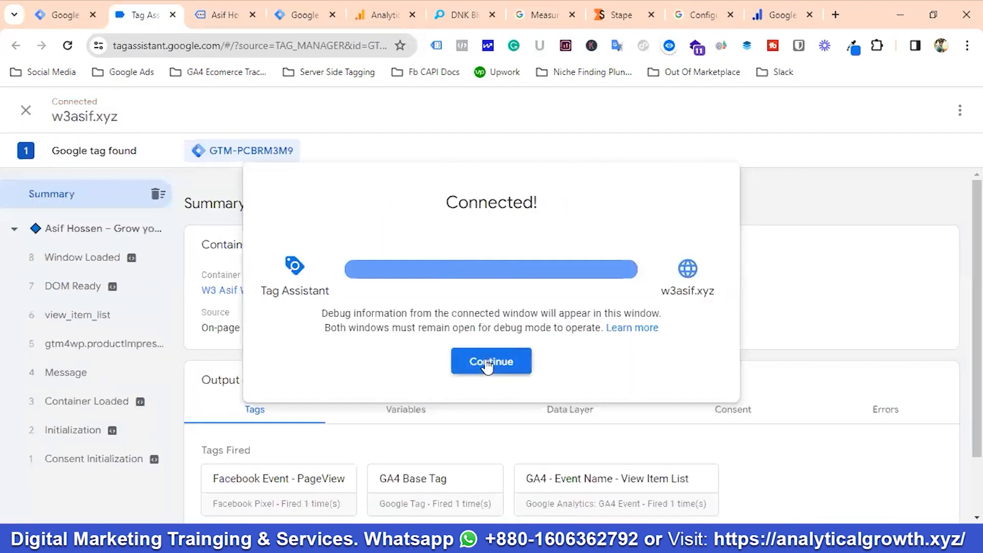
left_click(487, 361)
scroll(461, 371, "down", 1)
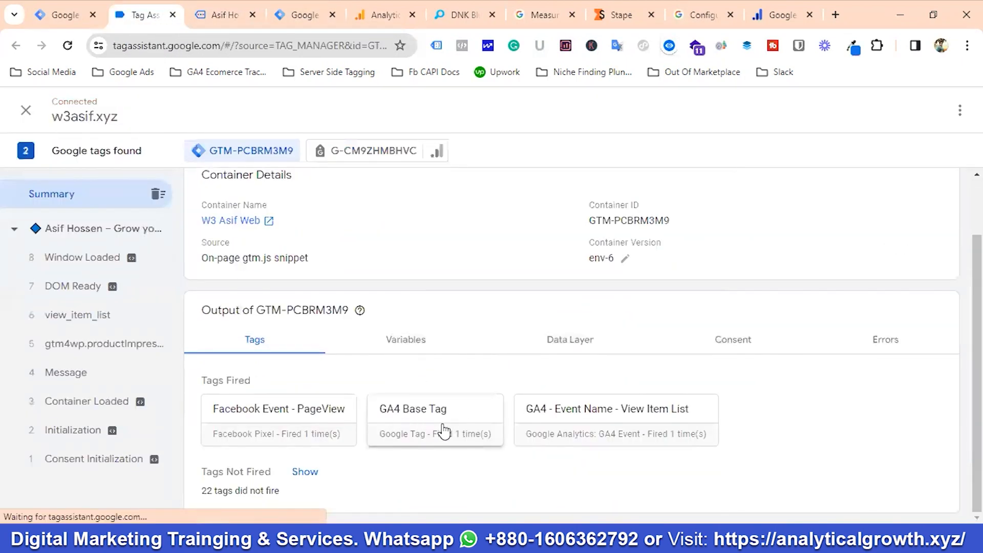
Step: Open the DNK Yellow Shoes product page on the previewed site and check the fired tags in Tag Assistant
left_click(220, 14)
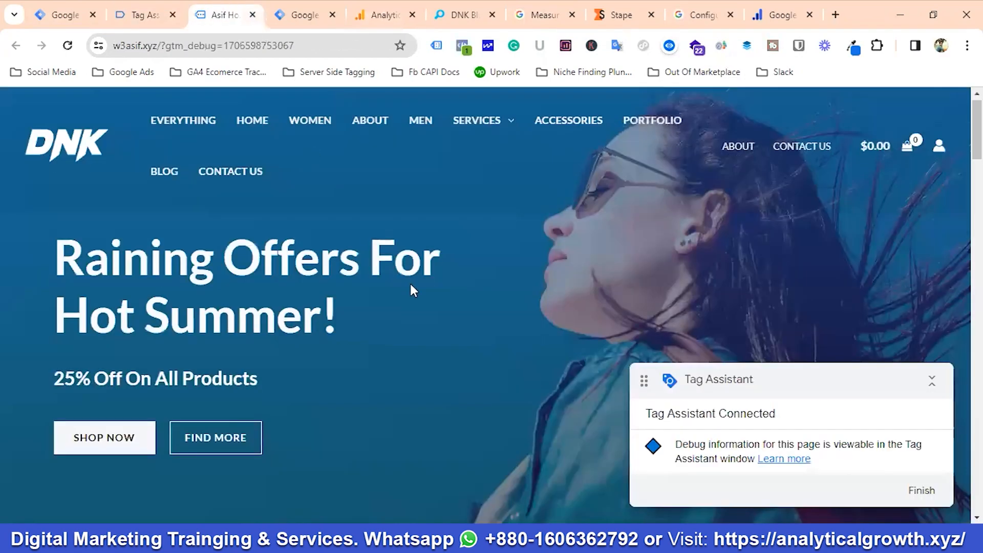
scroll(413, 286, "down", 5)
scroll(416, 291, "down", 15)
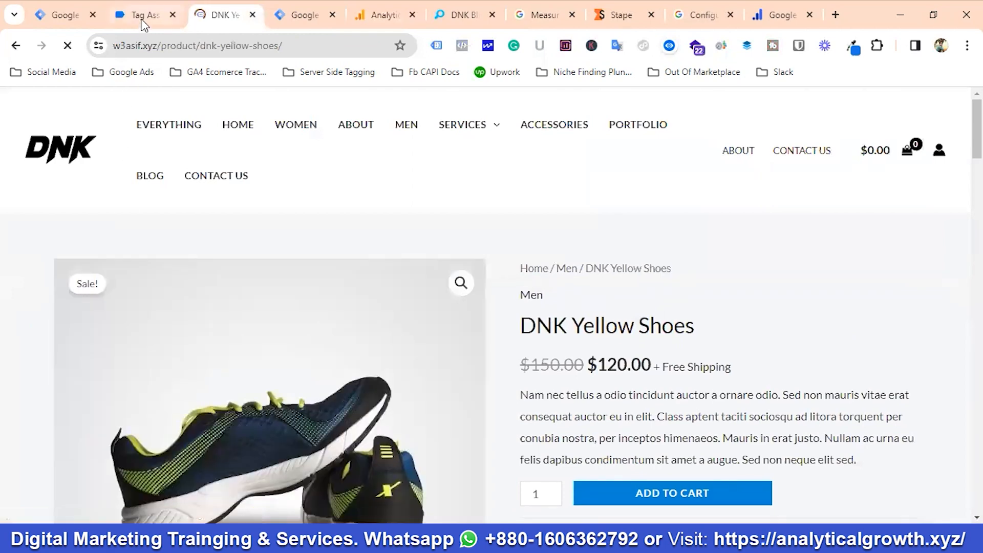
left_click(143, 20)
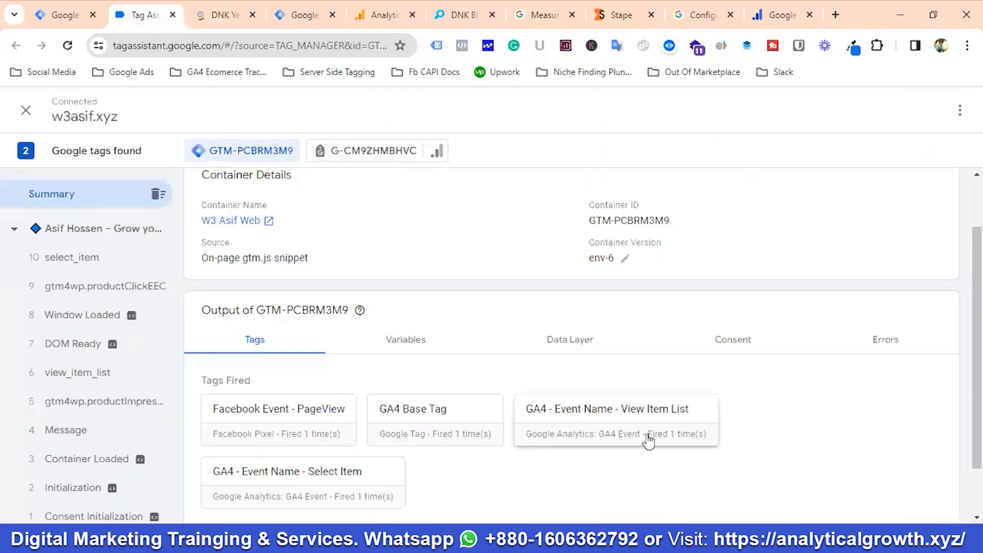
scroll(417, 433, "down", 1)
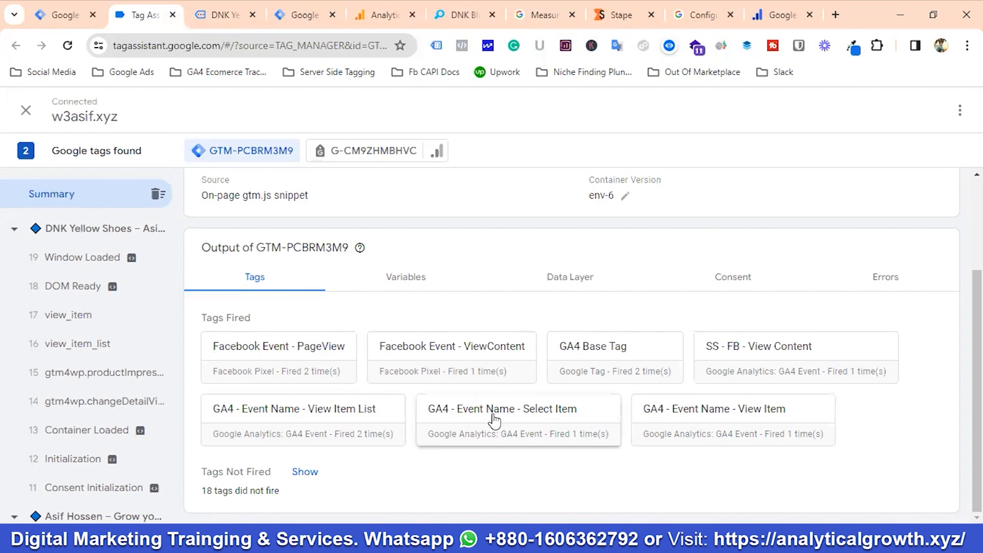
Step: Examine the variable values recorded for the DNK Yellow Shoes view_item event in Tag Assistant, from the data layer variables to User-Provided Data
left_click(87, 318)
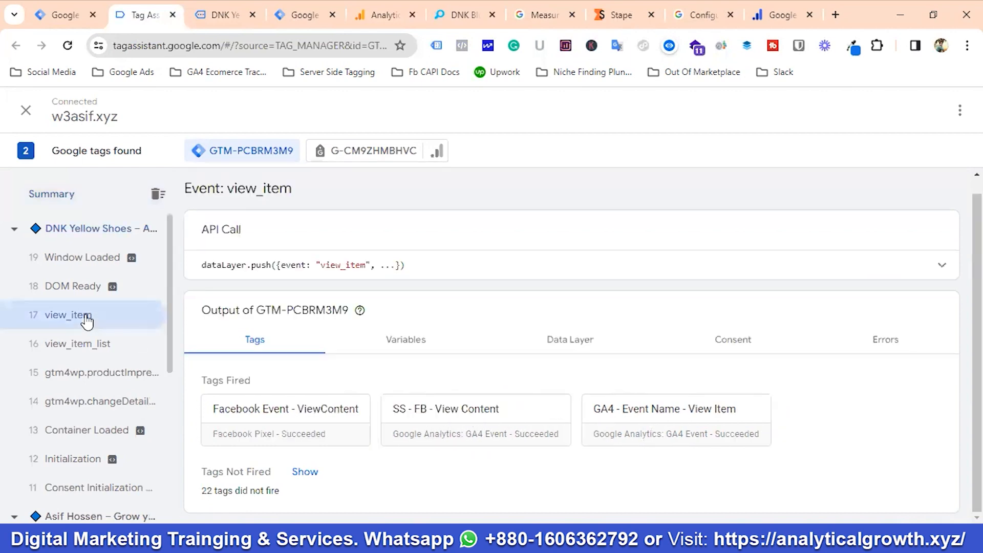
left_click(413, 352)
scroll(461, 373, "down", 3)
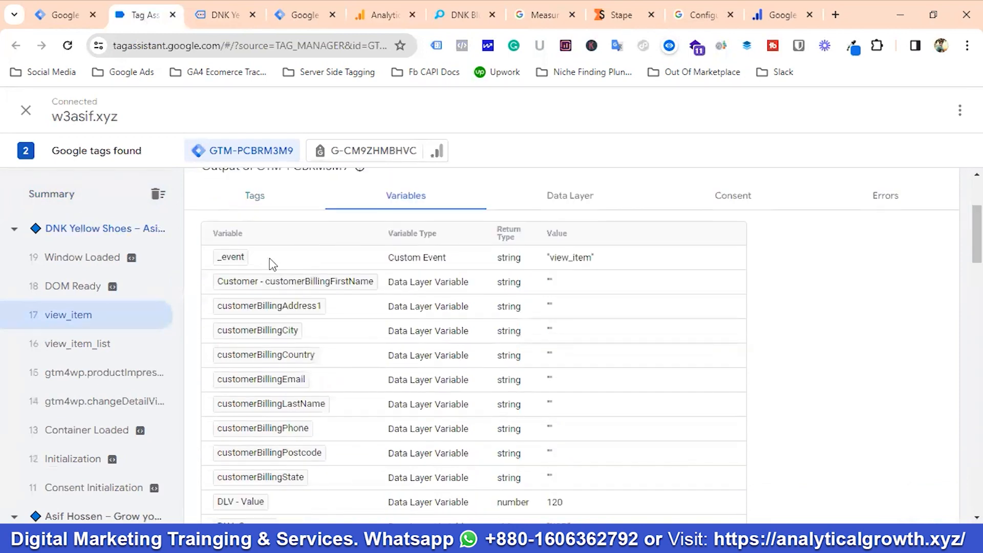
scroll(520, 291, "down", 3)
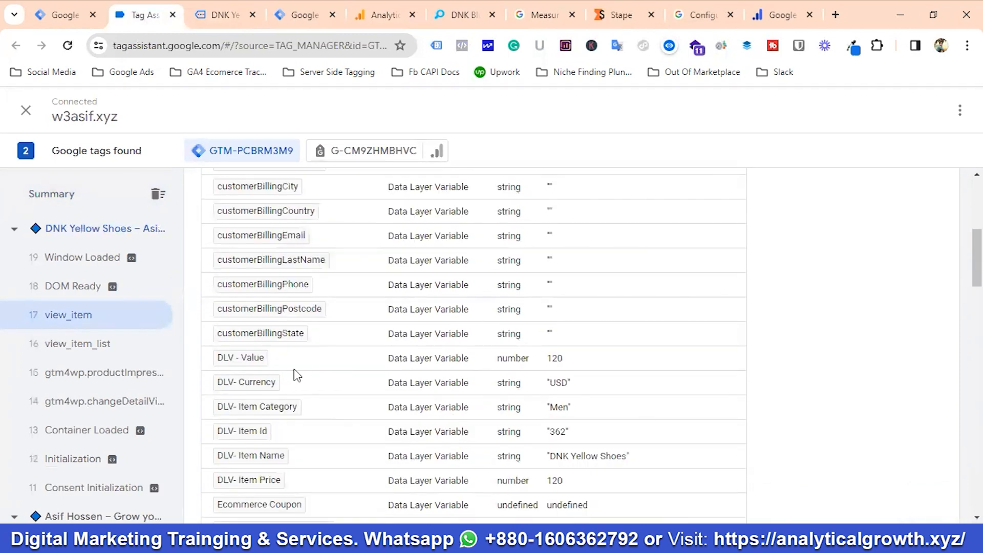
scroll(544, 378, "down", 2)
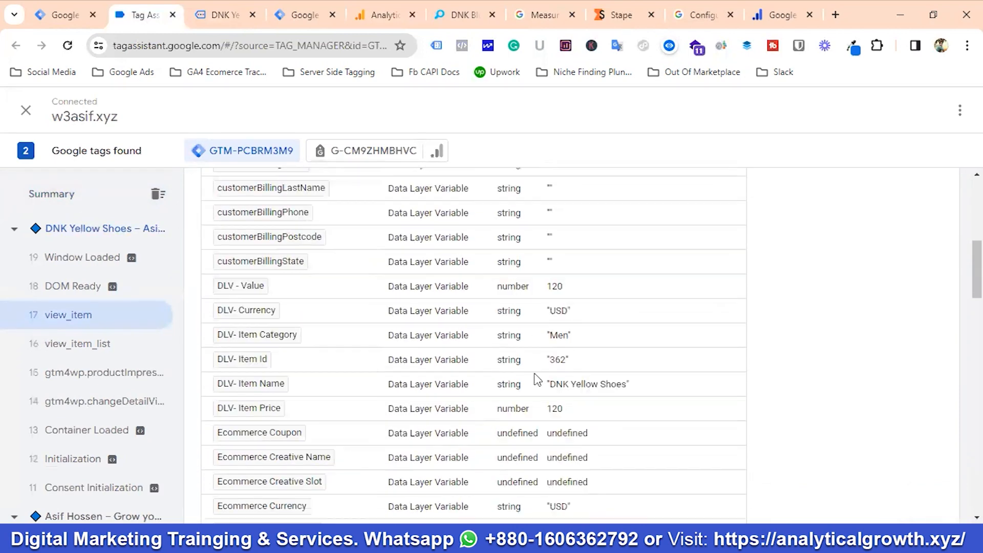
scroll(385, 352, "down", 4)
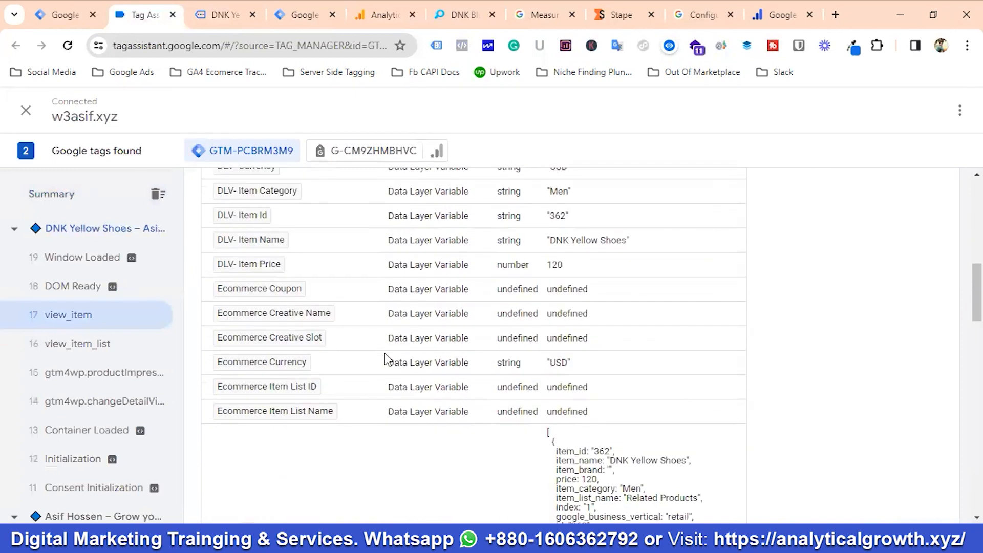
scroll(308, 357, "down", 2)
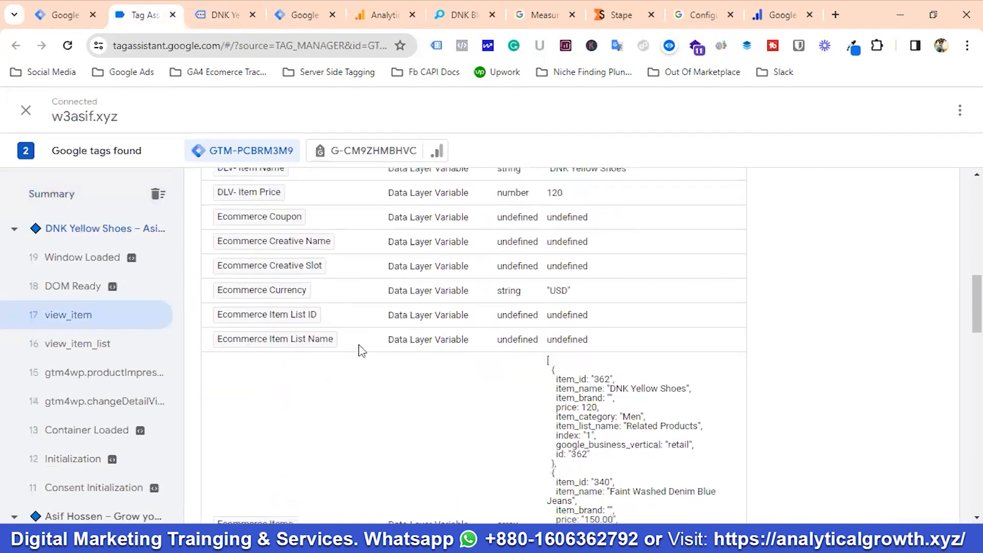
scroll(423, 351, "down", 4)
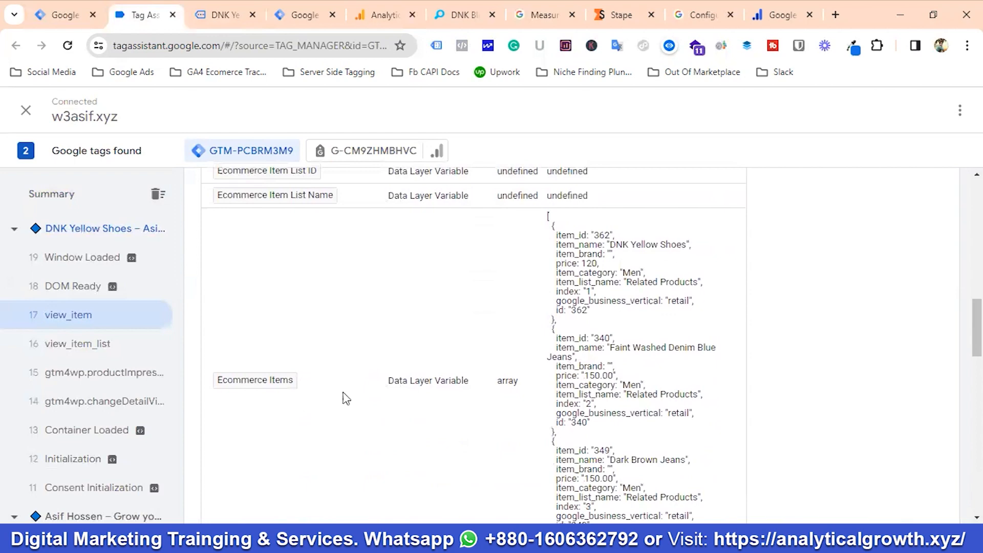
scroll(628, 372, "down", 8)
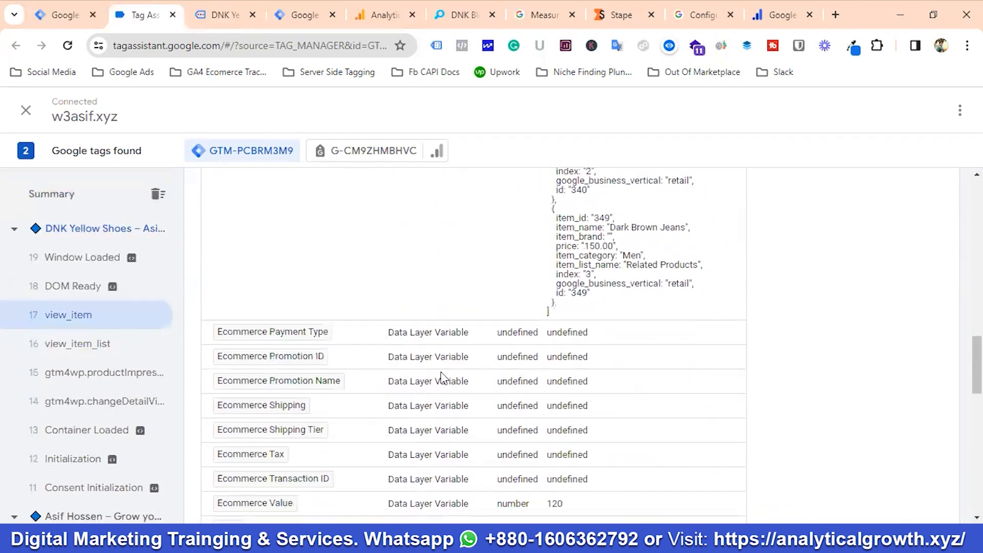
scroll(374, 355, "down", 4)
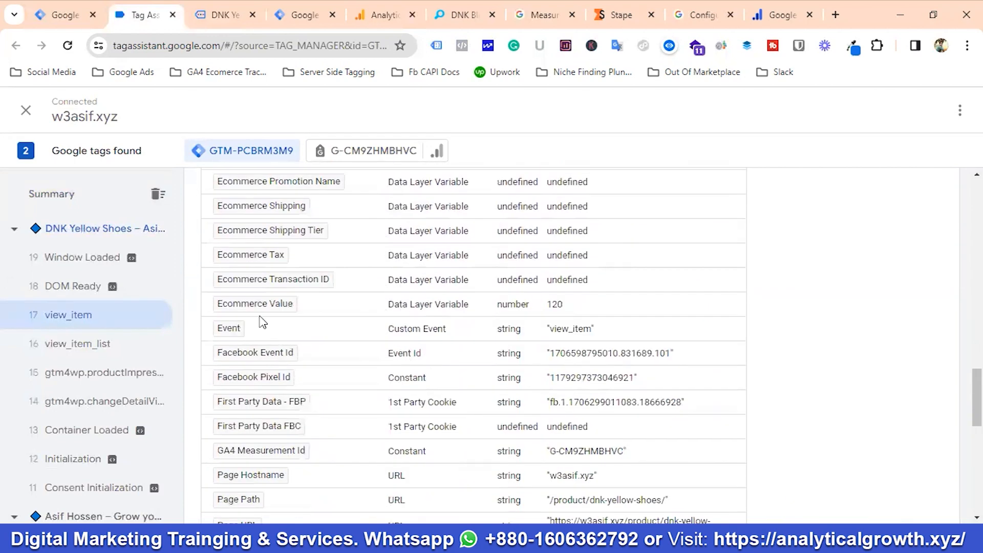
scroll(317, 341, "down", 2)
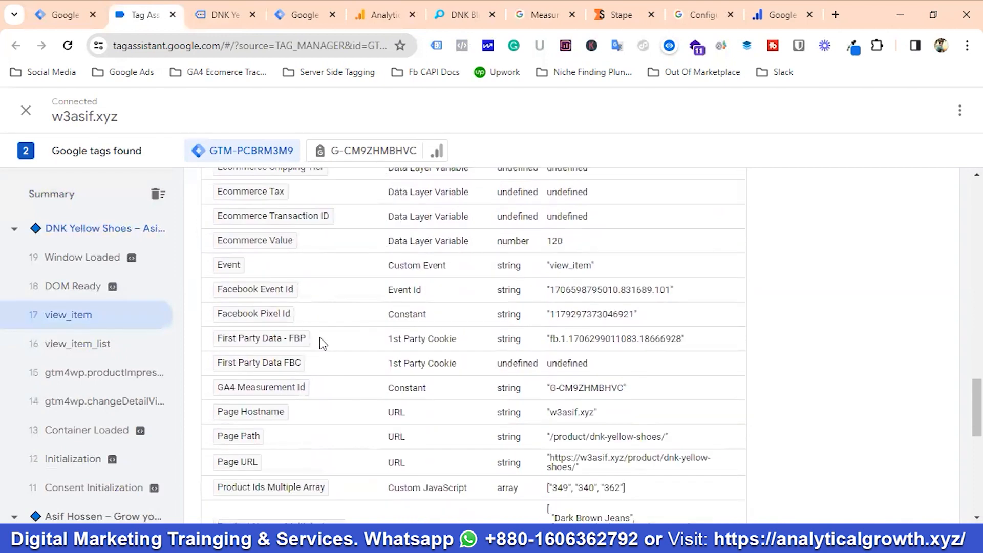
scroll(343, 346, "down", 4)
scroll(344, 346, "up", 4)
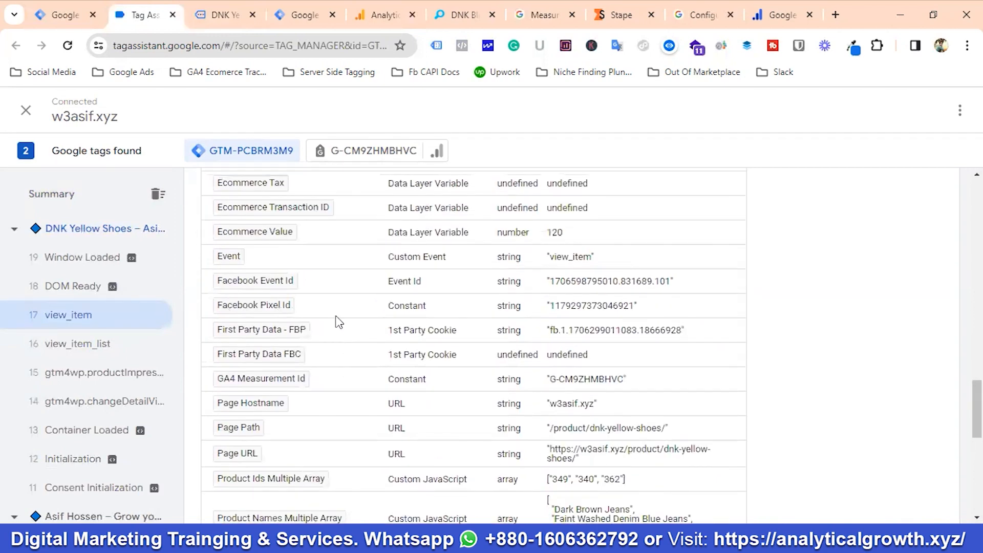
scroll(339, 322, "up", 2)
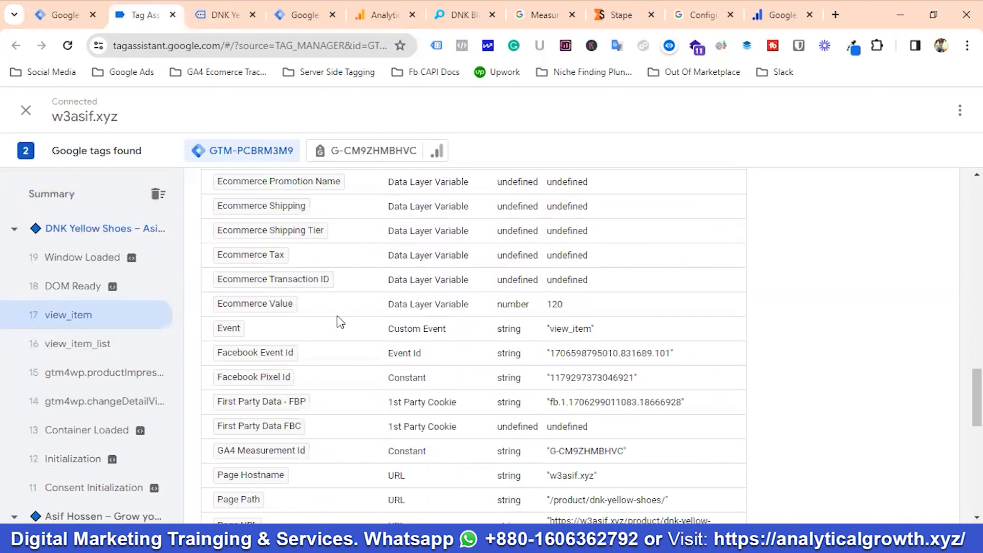
scroll(340, 323, "down", 10)
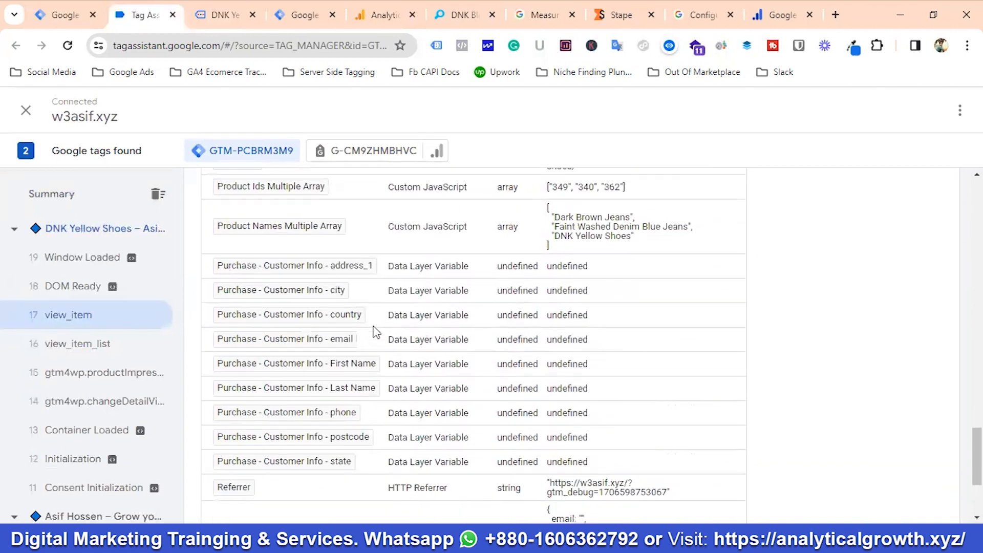
scroll(377, 332, "down", 5)
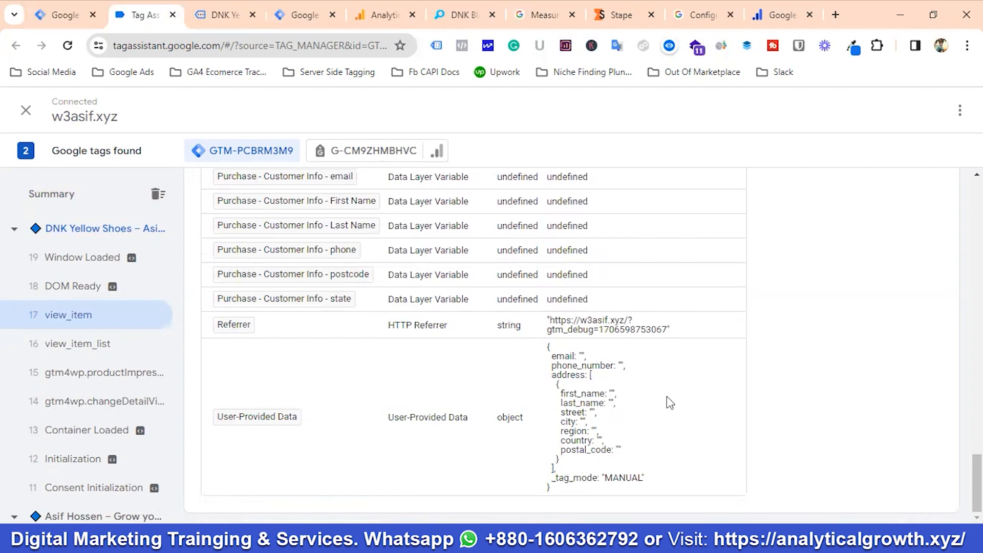
scroll(401, 421, "up", 20)
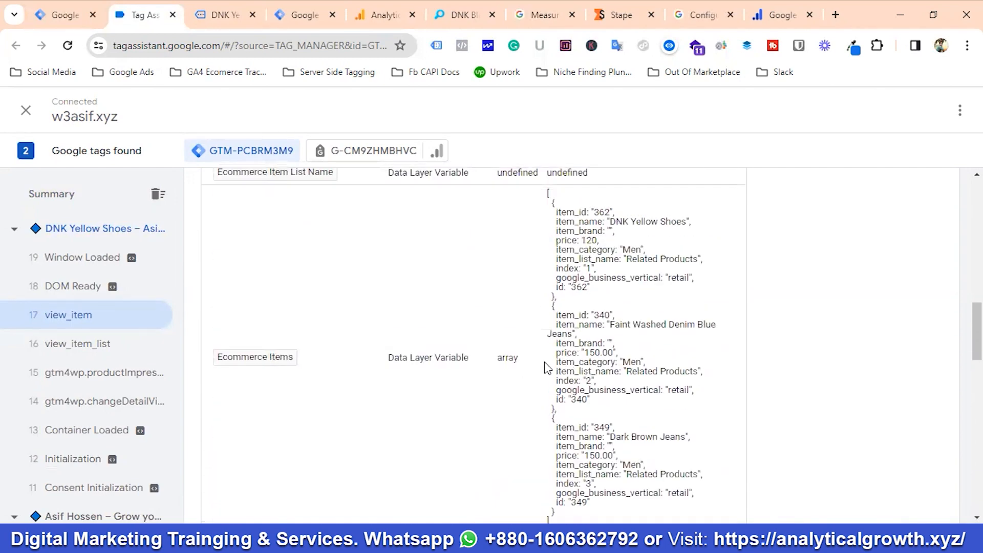
Step: Switch to the previewed site and add one DNK Yellow Shoes to the cart
left_click(208, 17)
scroll(674, 235, "down", 3)
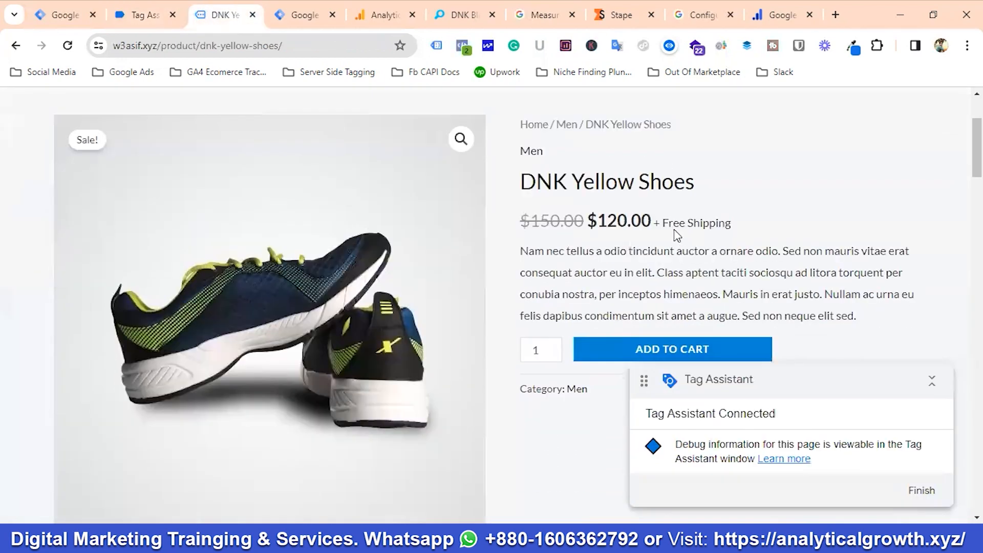
scroll(676, 235, "down", 2)
left_click(660, 284)
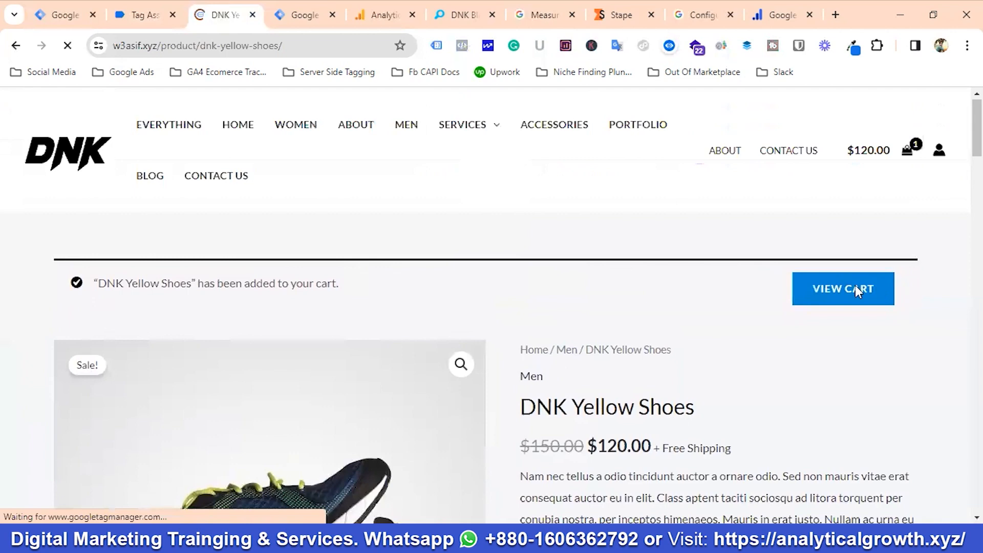
Step: View the cart on the site and remove the DNK Yellow Shoes from it
left_click(827, 295)
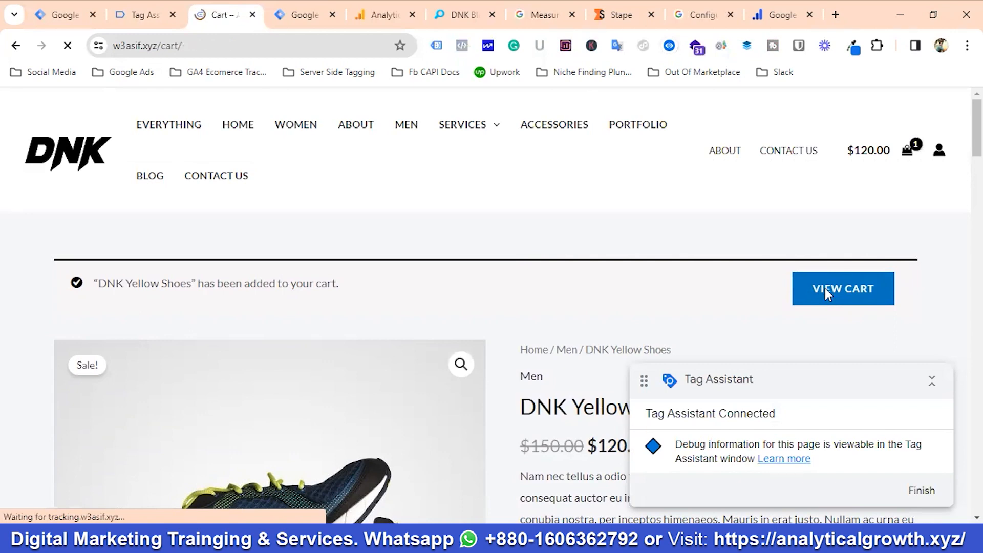
scroll(476, 283, "down", 1)
scroll(468, 275, "down", 2)
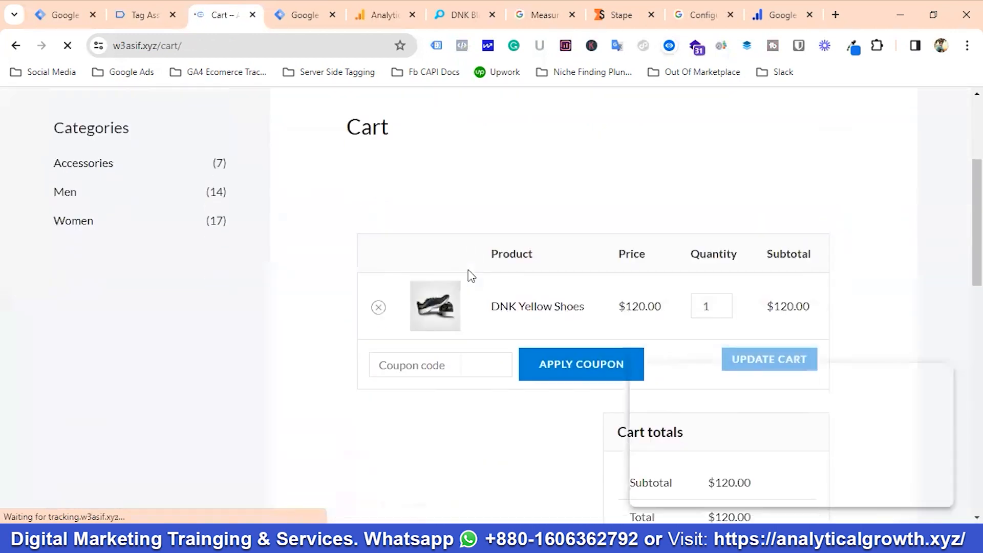
scroll(656, 278, "down", 1)
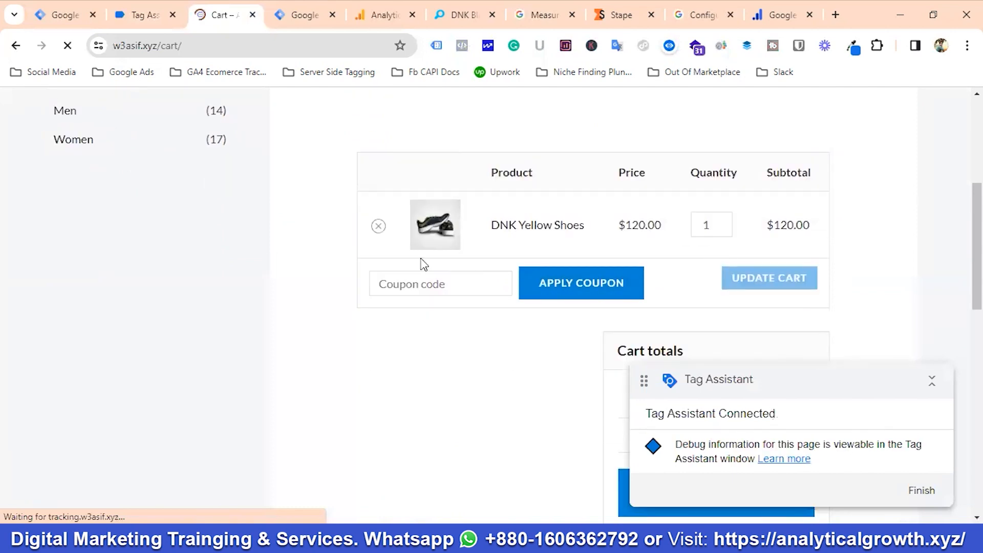
left_click(379, 227)
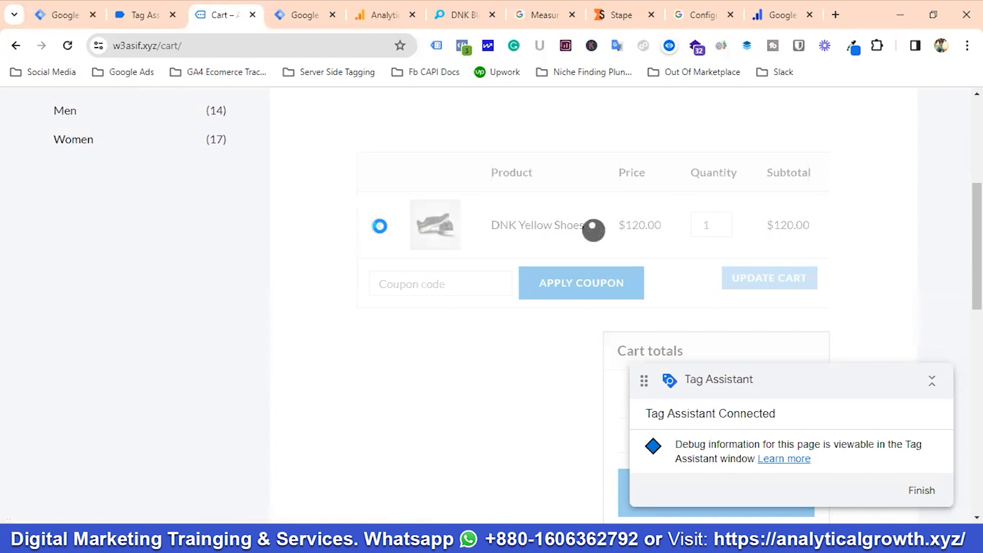
left_click(145, 14)
left_click(224, 14)
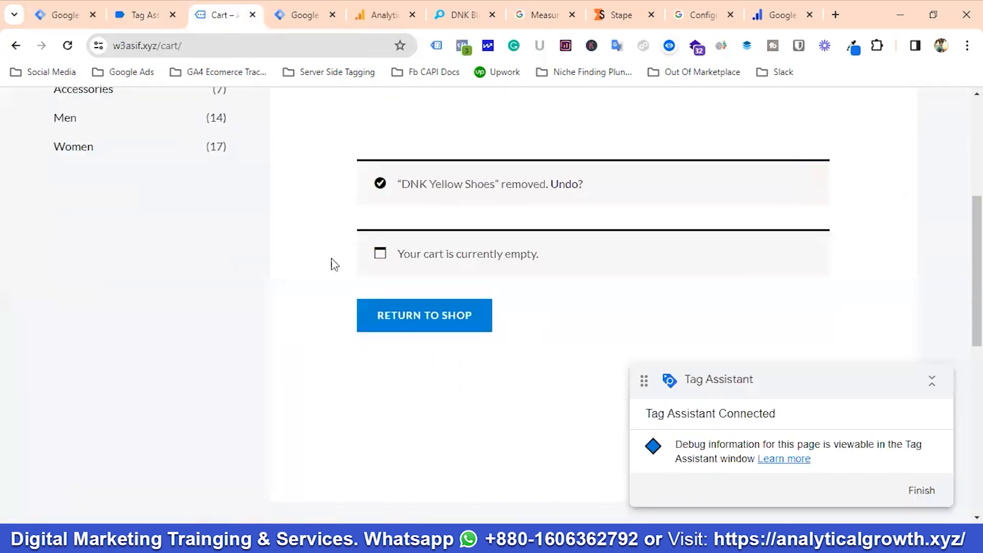
scroll(338, 277, "up", 5)
Step: Switch to Tag Assistant and review the summary of fired tags for the add to cart, view cart and remove from cart events
left_click(133, 14)
scroll(274, 287, "up", 15)
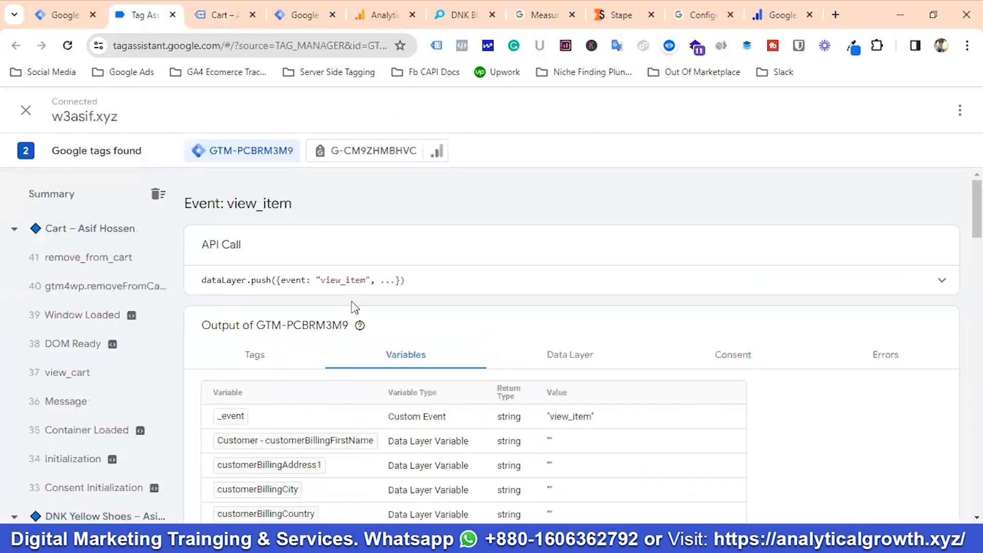
left_click(253, 361)
scroll(450, 292, "down", 1)
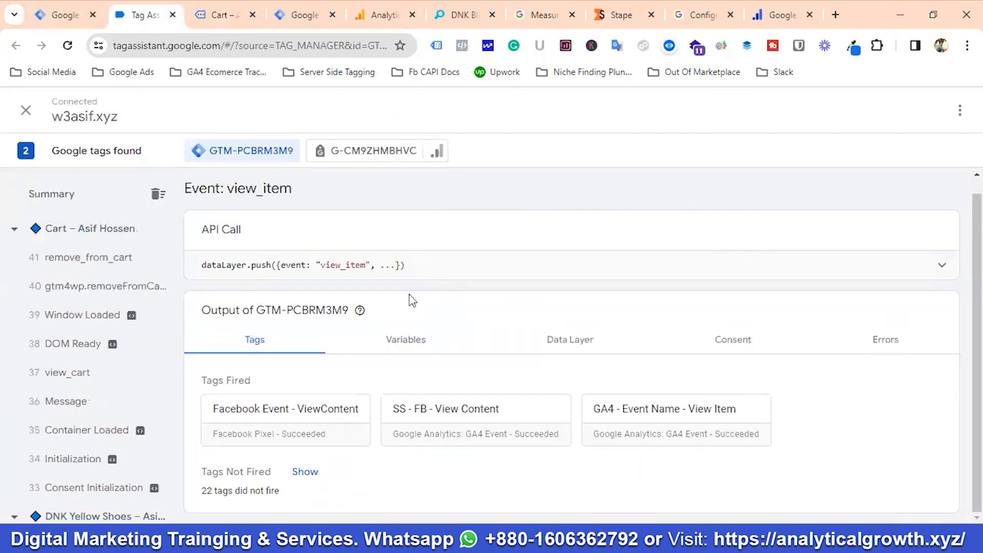
left_click(51, 195)
scroll(443, 291, "down", 2)
scroll(445, 297, "down", 4)
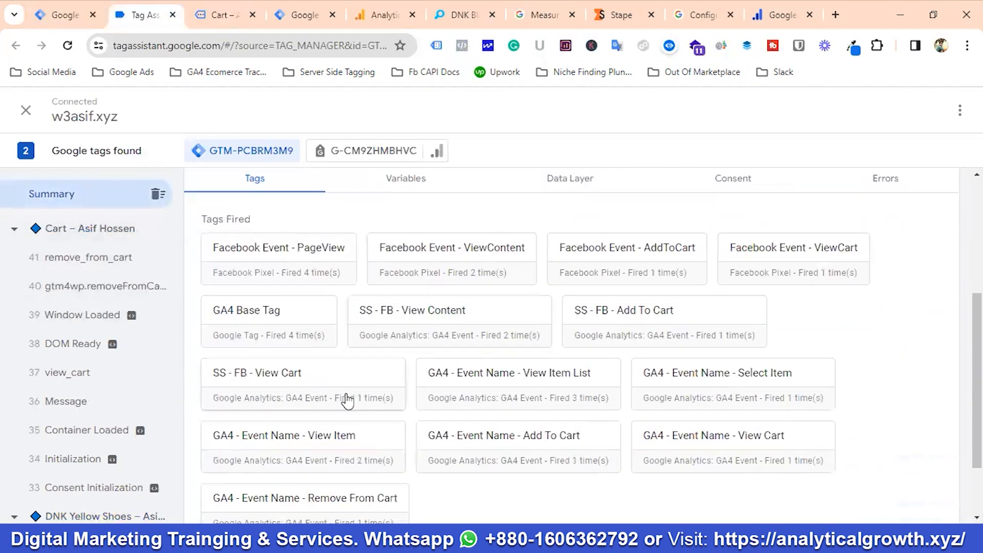
scroll(566, 329, "down", 2)
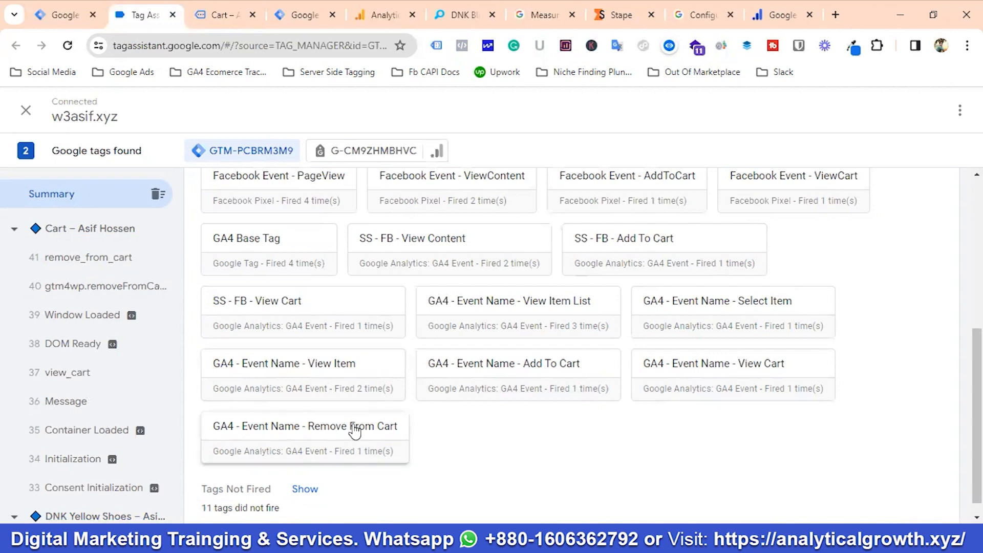
Step: Switch to the site, return to the shop from the empty cart and open the Black Hoodie product page
left_click(221, 16)
scroll(498, 261, "down", 3)
scroll(496, 263, "up", 1)
scroll(487, 266, "up", 2)
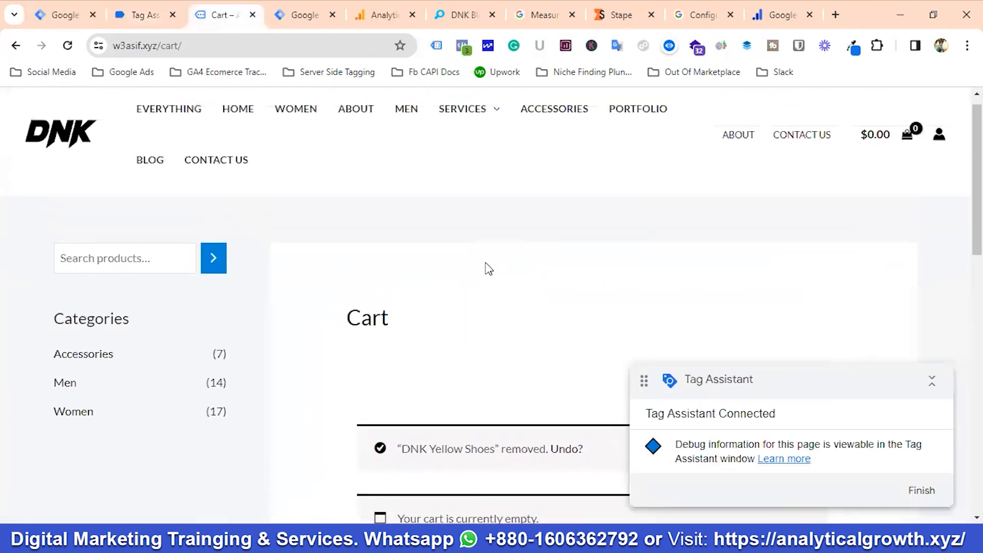
scroll(487, 321, "down", 3)
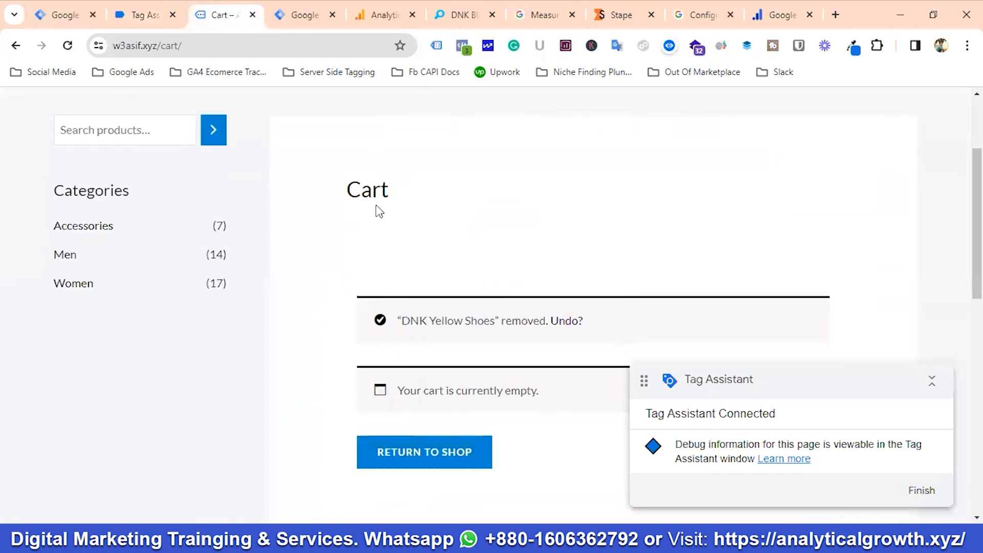
scroll(439, 245, "up", 1)
scroll(379, 259, "down", 1)
scroll(500, 272, "up", 2)
scroll(436, 296, "down", 1)
scroll(423, 297, "up", 1)
scroll(432, 334, "down", 2)
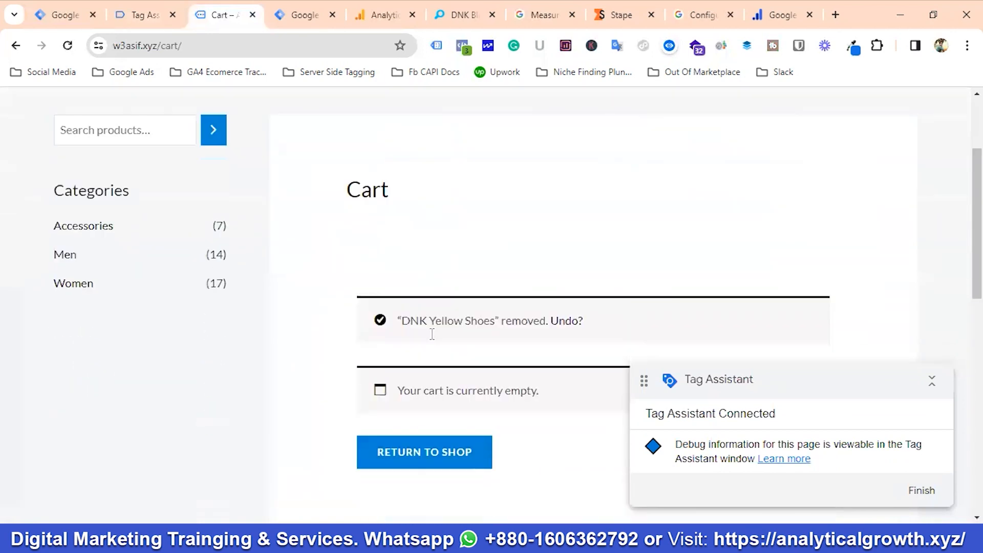
left_click(419, 453)
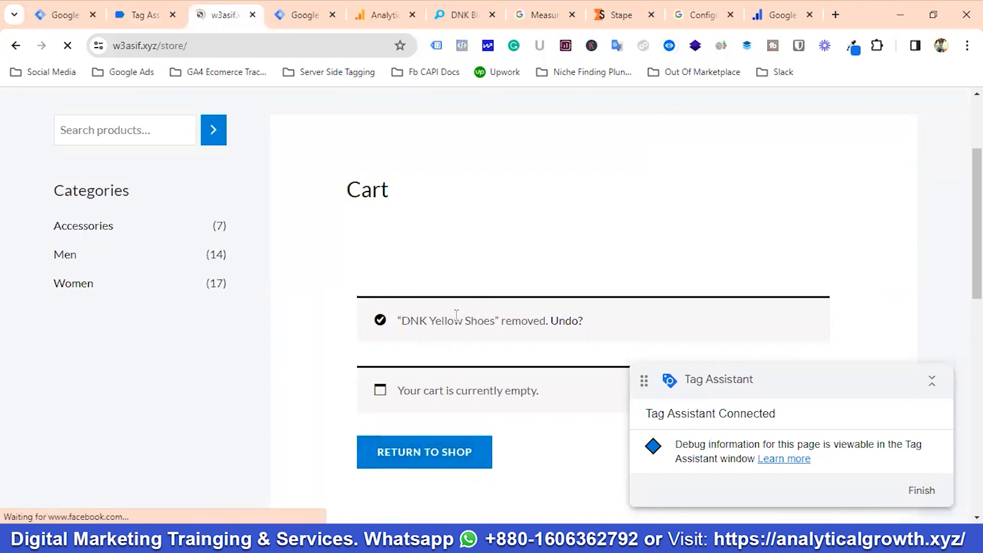
scroll(440, 279, "down", 6)
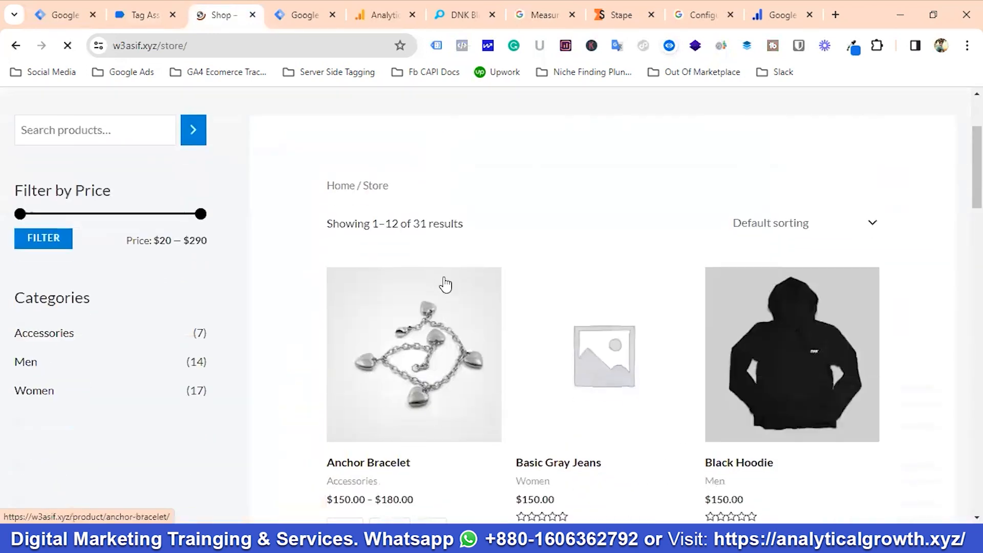
scroll(512, 246, "up", 1)
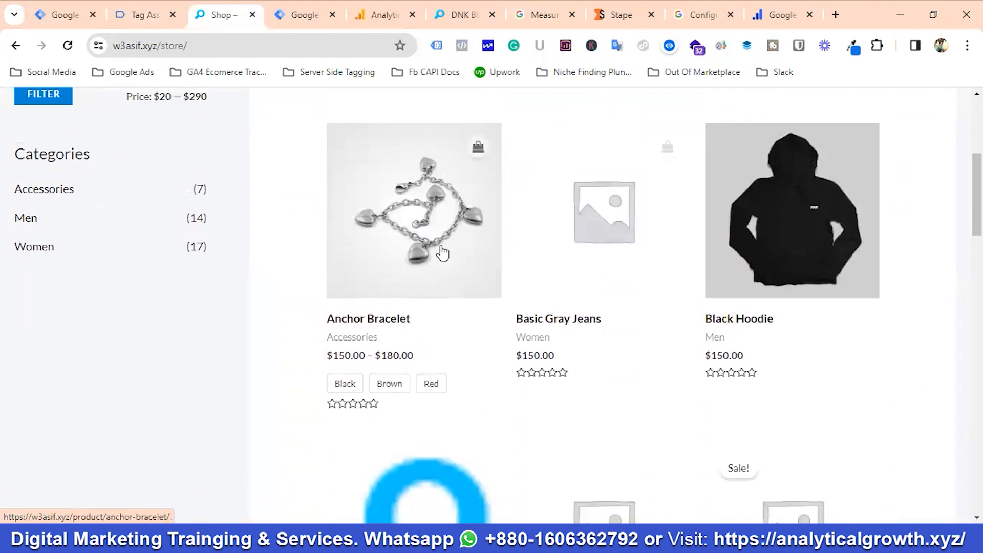
left_click(798, 227)
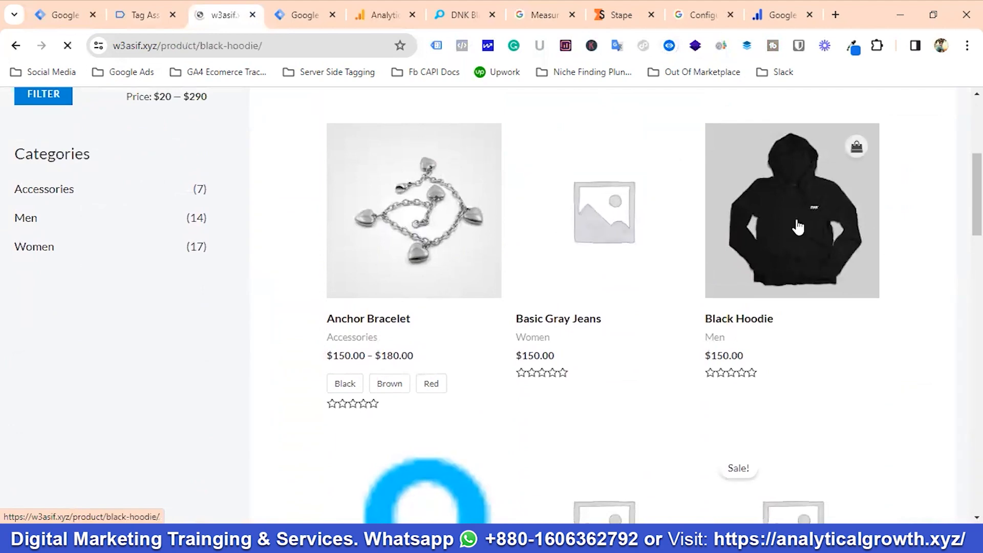
scroll(798, 227, "up", 1)
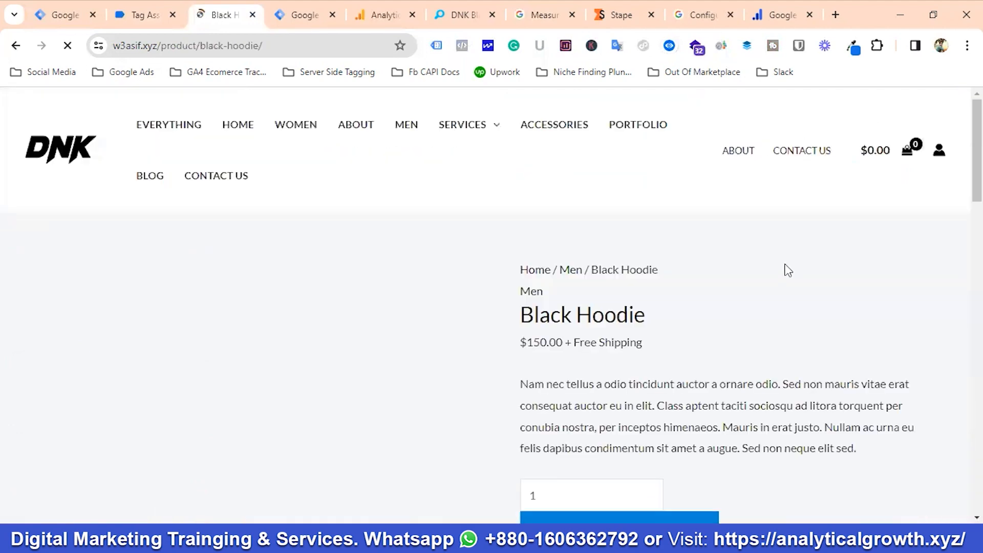
scroll(665, 328, "down", 3)
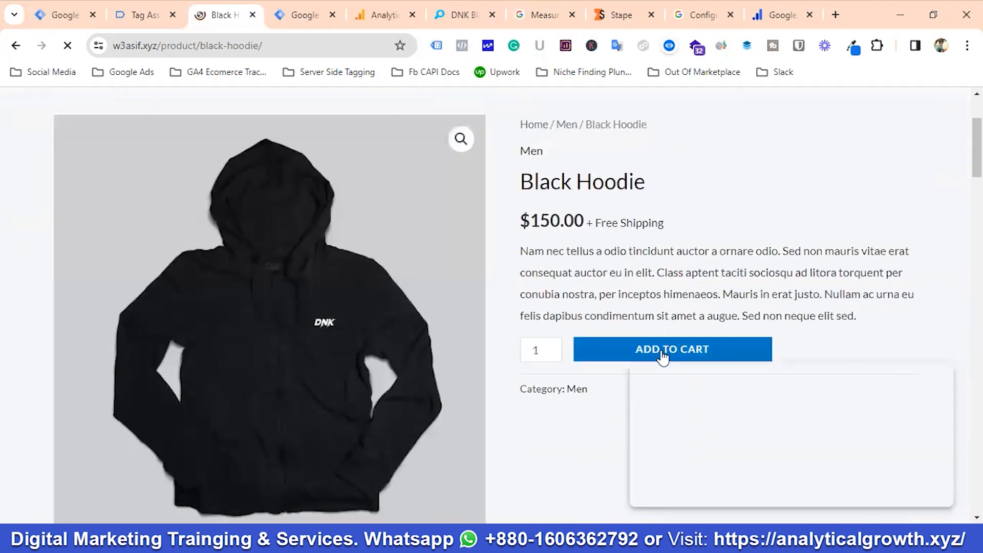
Step: Add one Black Hoodie to the cart and view the cart
scroll(672, 281, "down", 2)
left_click(671, 281)
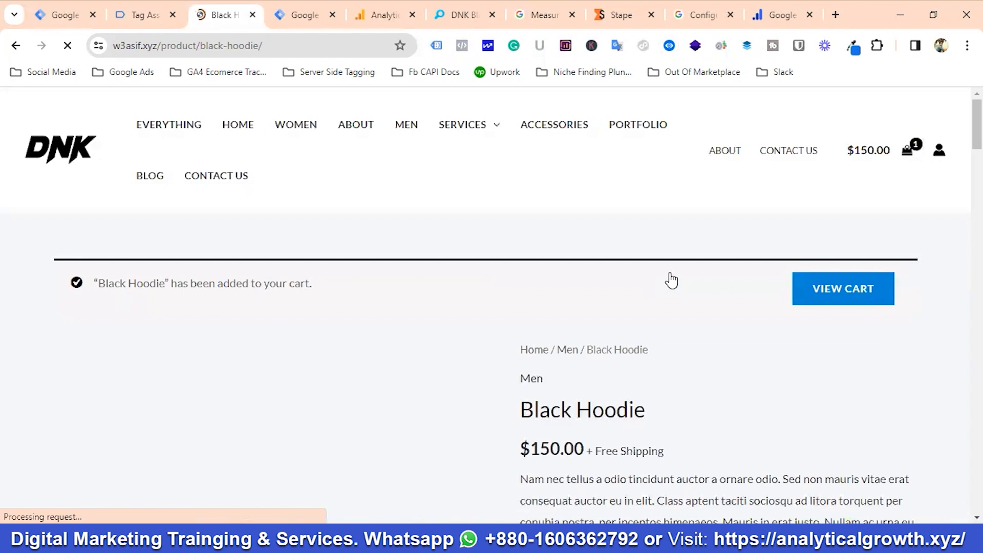
left_click(827, 293)
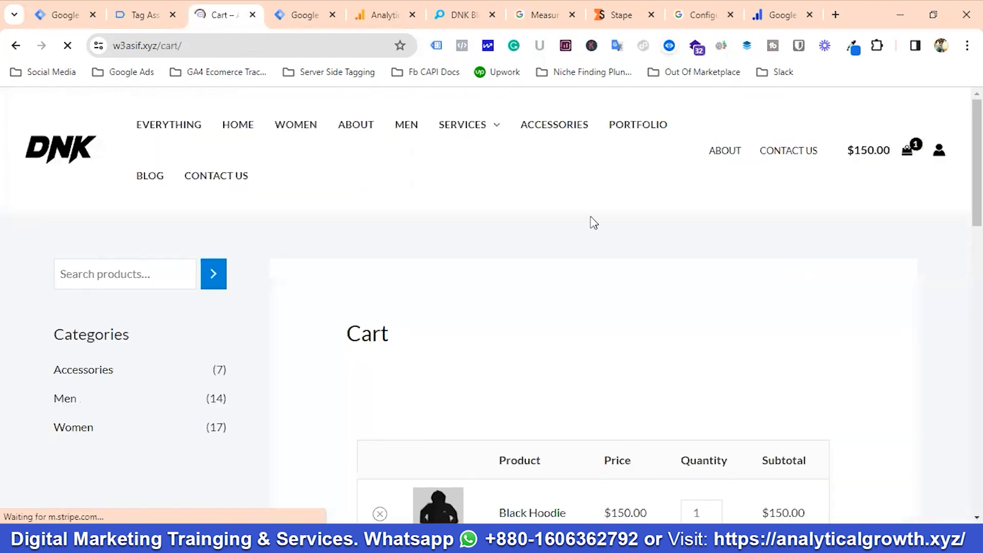
Step: Proceed to checkout with the Black Hoodie in the cart
scroll(594, 225, "down", 4)
scroll(599, 229, "down", 6)
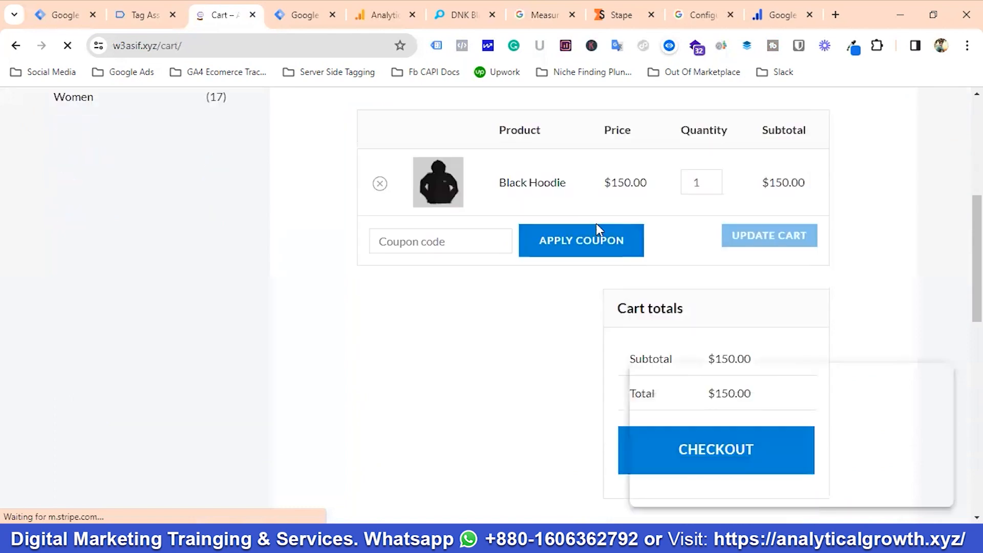
scroll(660, 230, "down", 1)
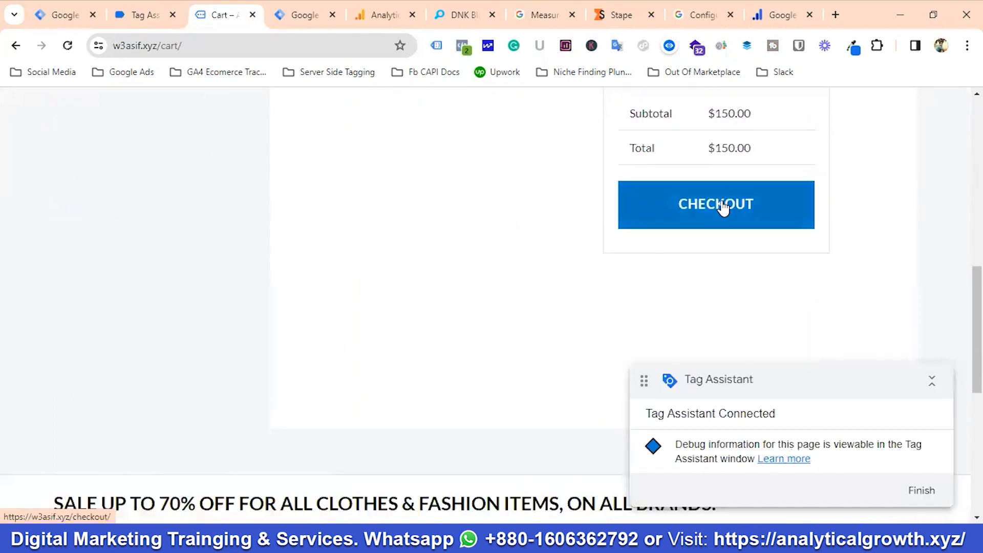
left_click(722, 207)
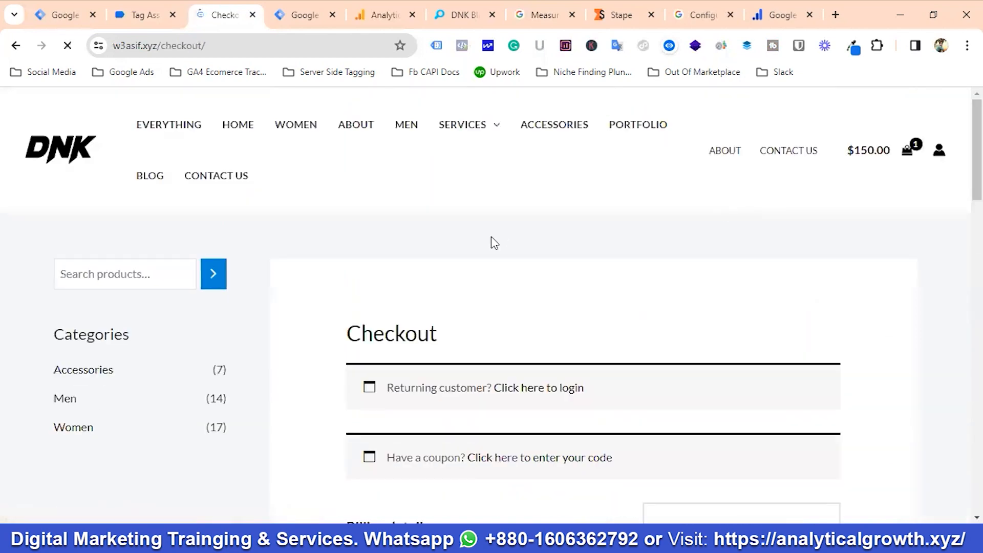
Step: Fill in the checkout billing details with the first saved address suggestion
scroll(490, 237, "down", 5)
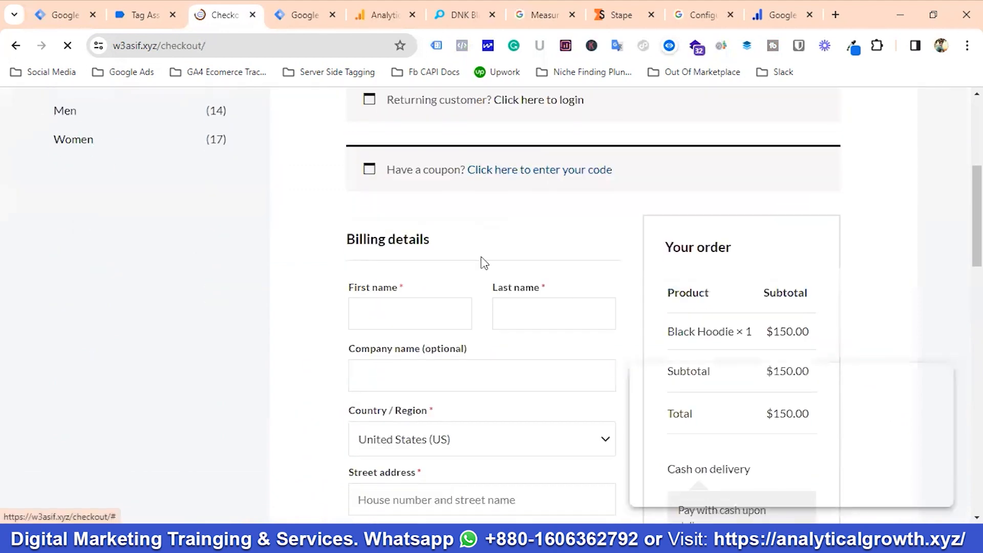
scroll(461, 256, "down", 1)
left_click(446, 303)
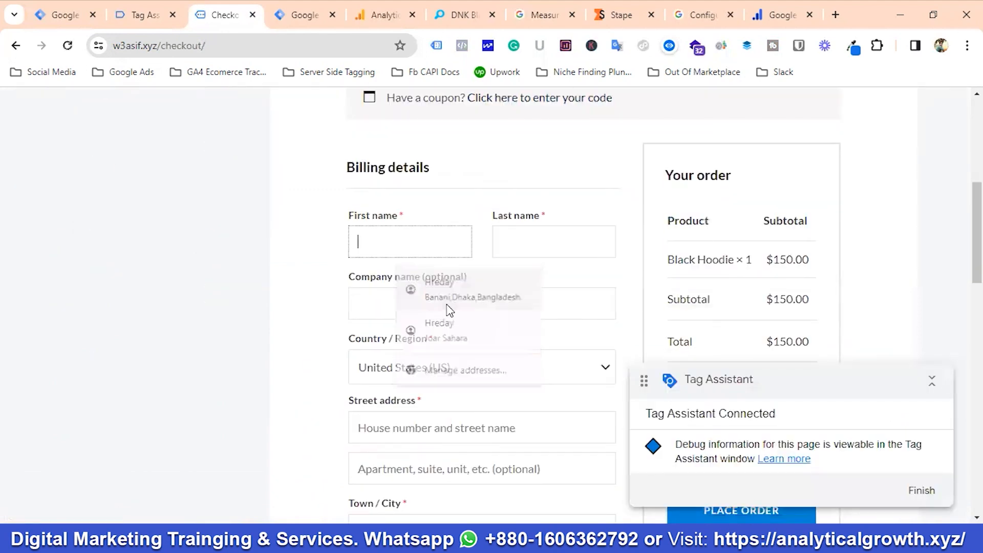
Step: Set the billing district to Faridpur
scroll(491, 274, "down", 5)
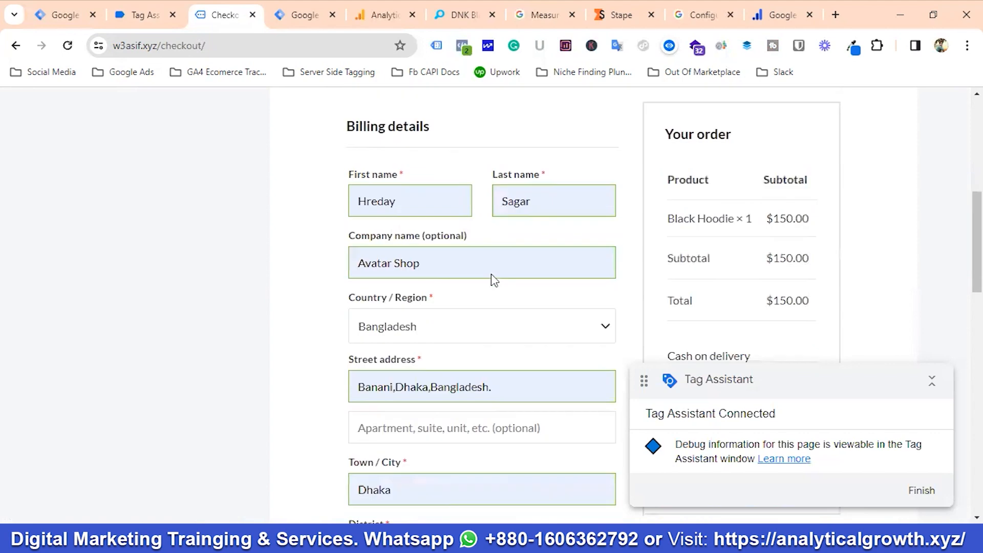
scroll(491, 277, "down", 1)
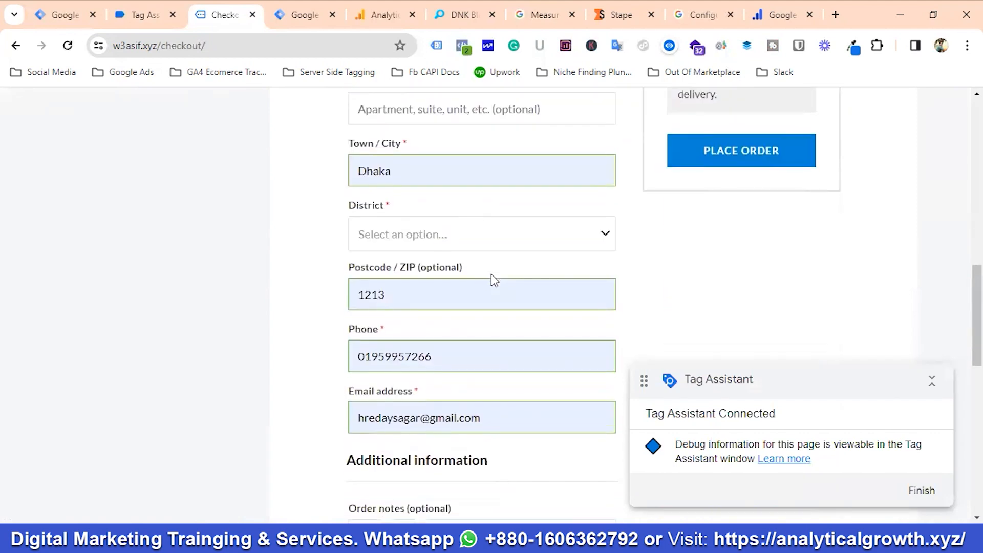
left_click(456, 241)
scroll(445, 338, "down", 8)
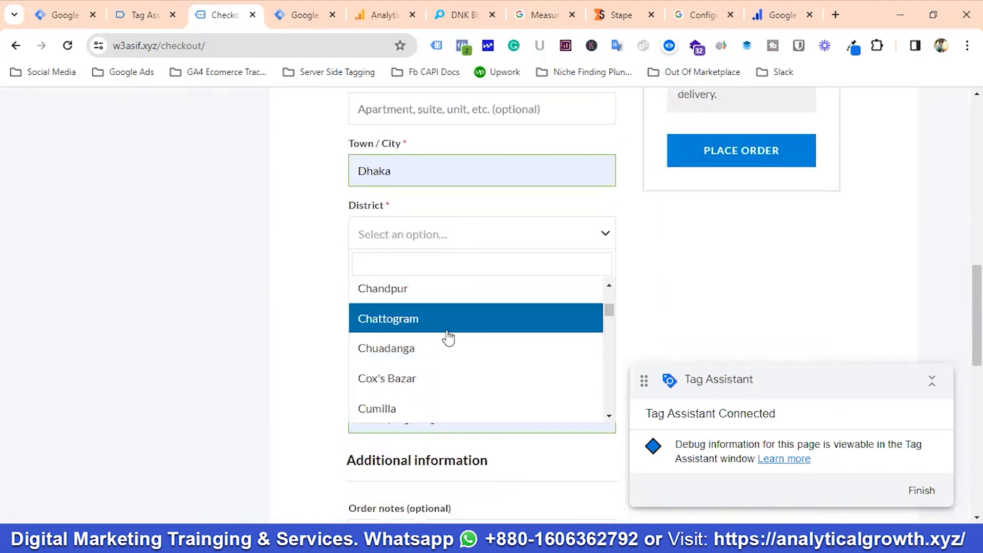
scroll(448, 338, "down", 5)
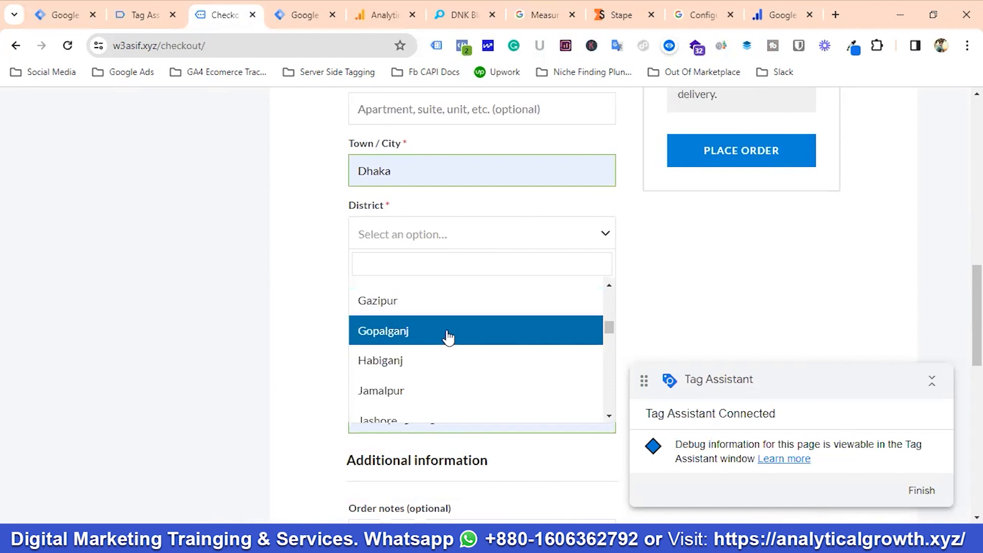
scroll(449, 338, "down", 2)
scroll(450, 338, "up", 5)
scroll(450, 338, "up", 3)
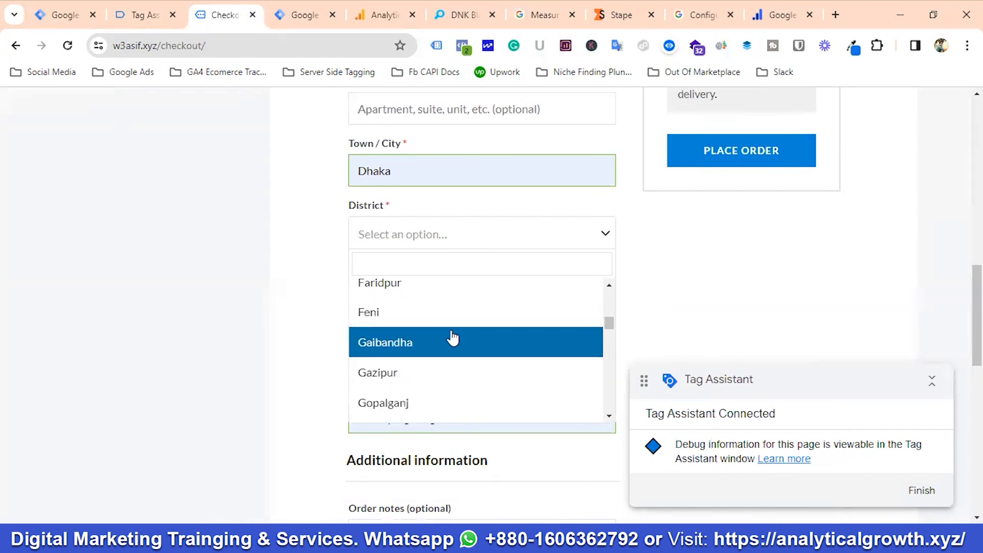
scroll(451, 343, "up", 1)
left_click(386, 353)
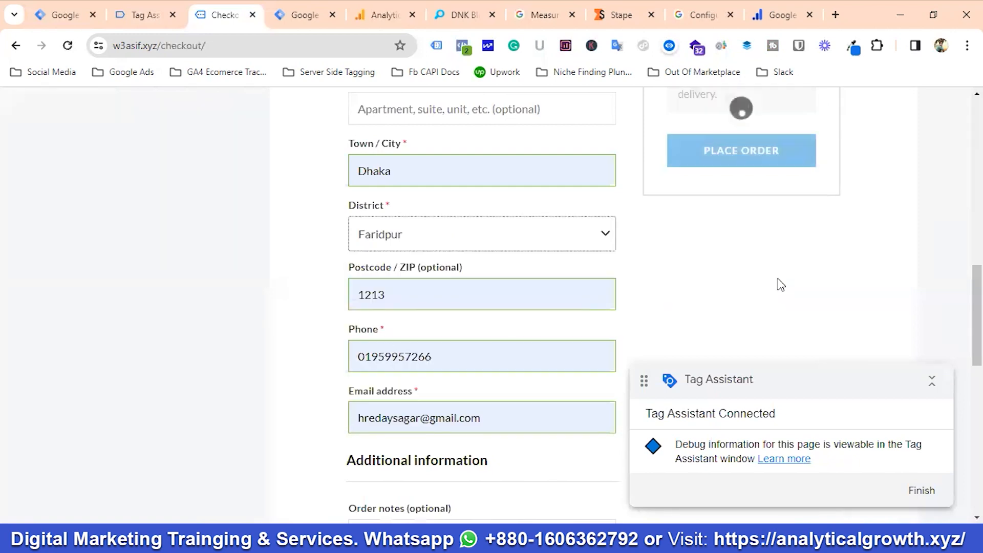
Step: Place the Black Hoodie order with cash on delivery and view the order confirmation
scroll(778, 284, "down", 1)
scroll(777, 284, "up", 3)
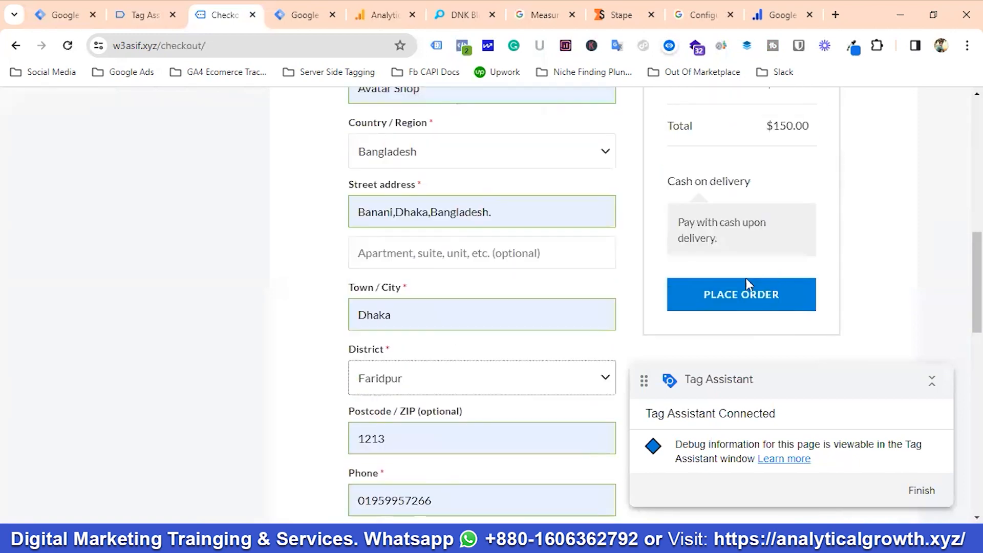
left_click(723, 296)
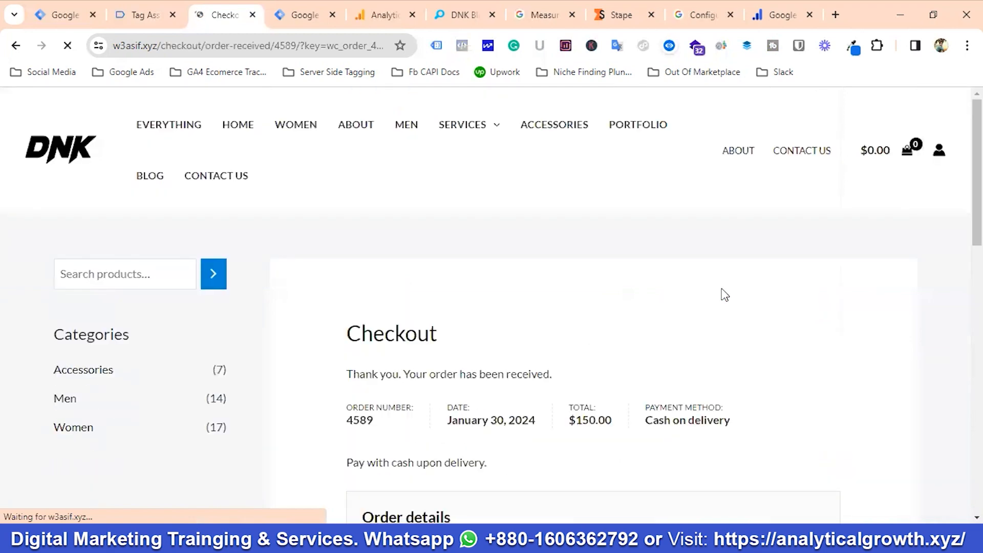
scroll(622, 295, "down", 3)
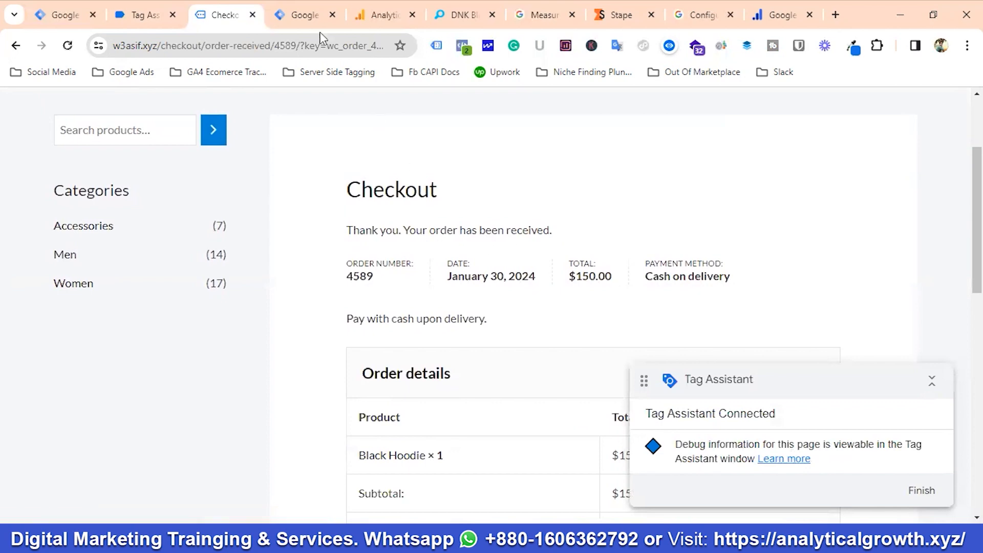
Step: Switch to Tag Assistant and review the summary of fired and not fired tags, including Begin Checkout and Purchase
left_click(147, 16)
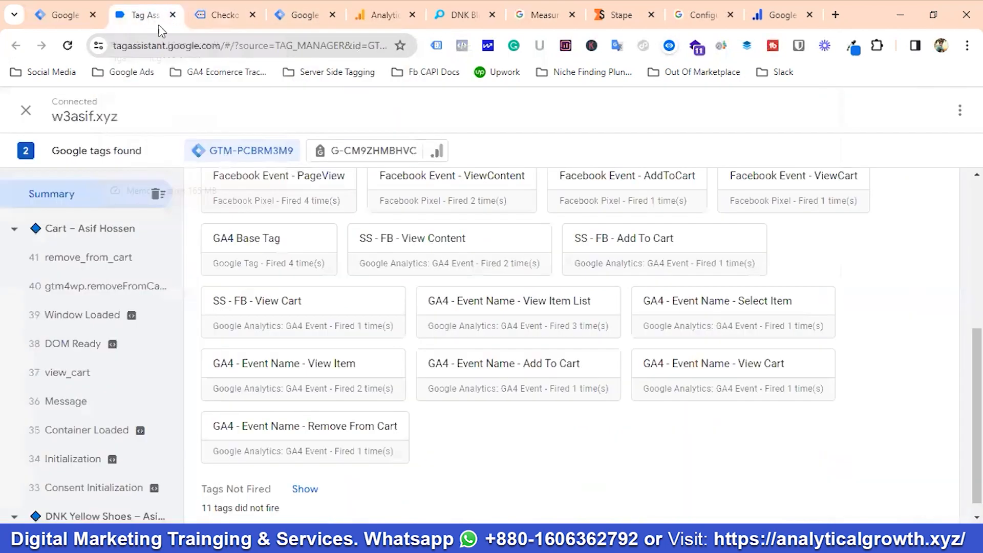
scroll(777, 288, "down", 1)
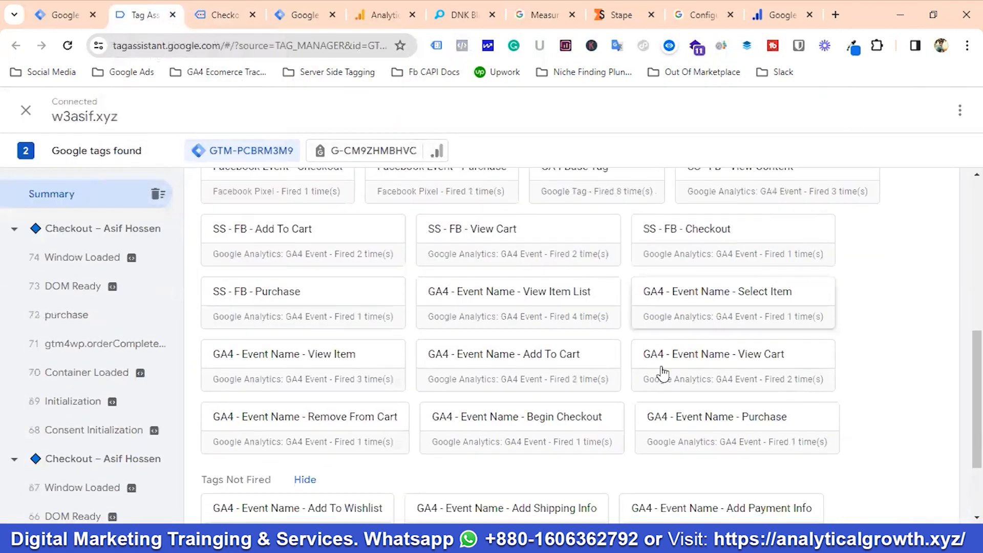
scroll(378, 384, "down", 1)
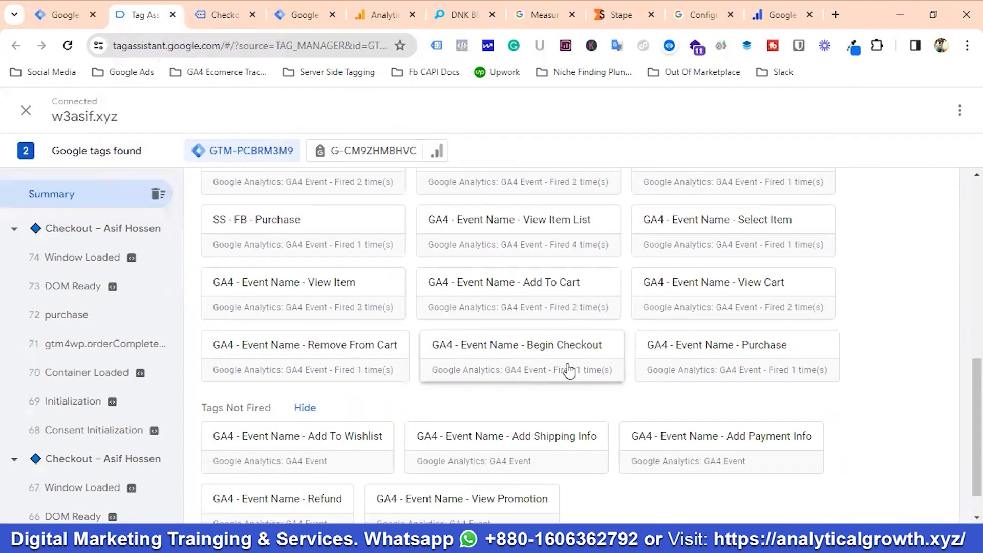
scroll(586, 373, "down", 1)
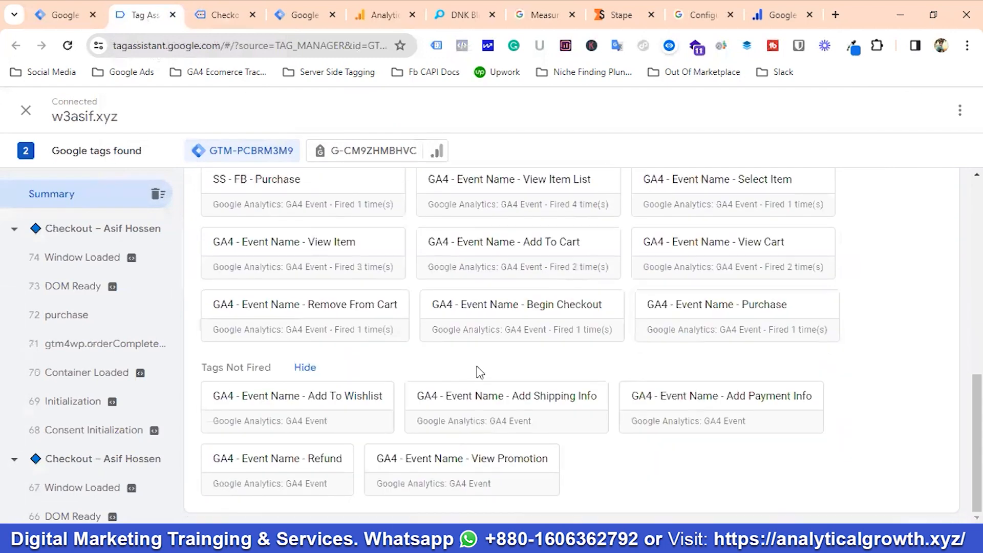
scroll(477, 370, "up", 1)
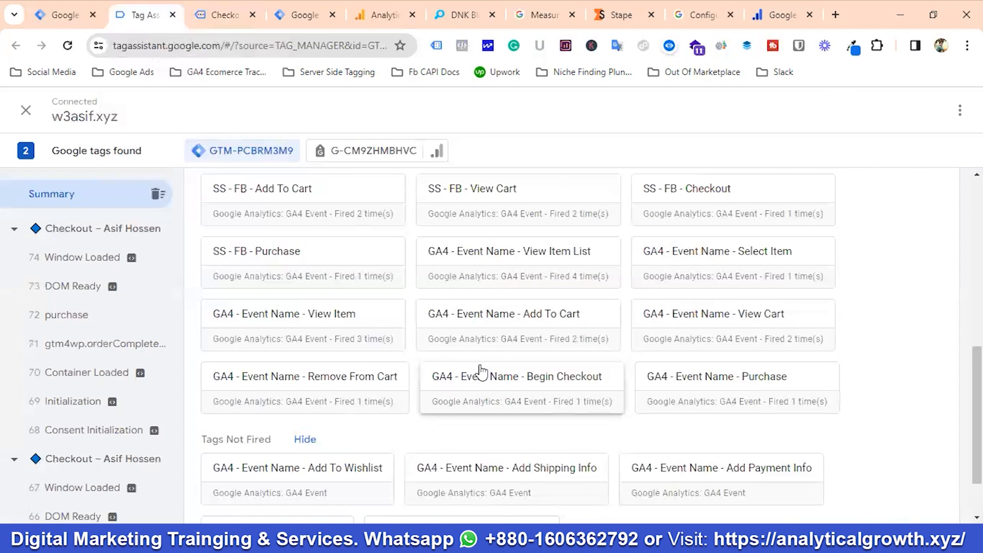
scroll(482, 369, "down", 1)
scroll(484, 362, "up", 1)
scroll(487, 336, "up", 1)
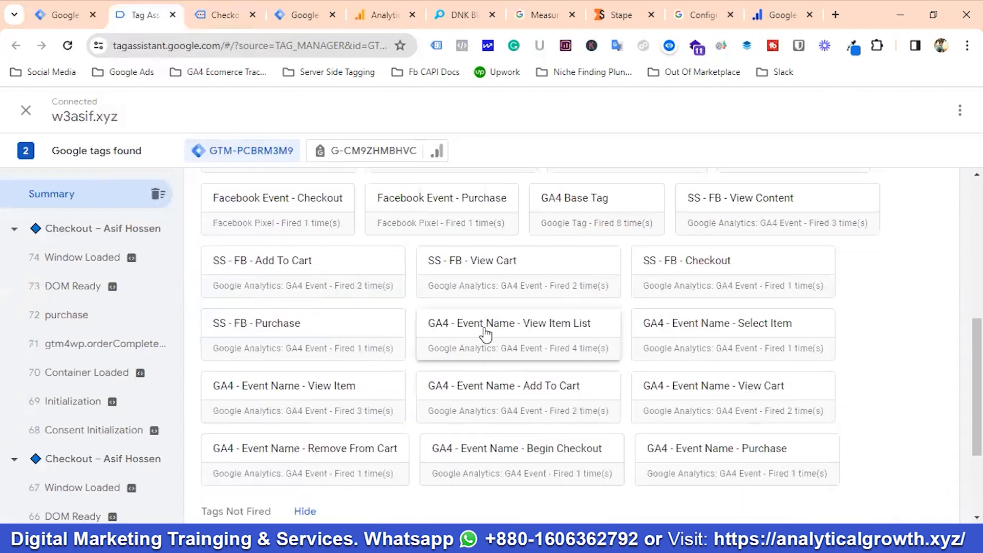
scroll(485, 336, "down", 2)
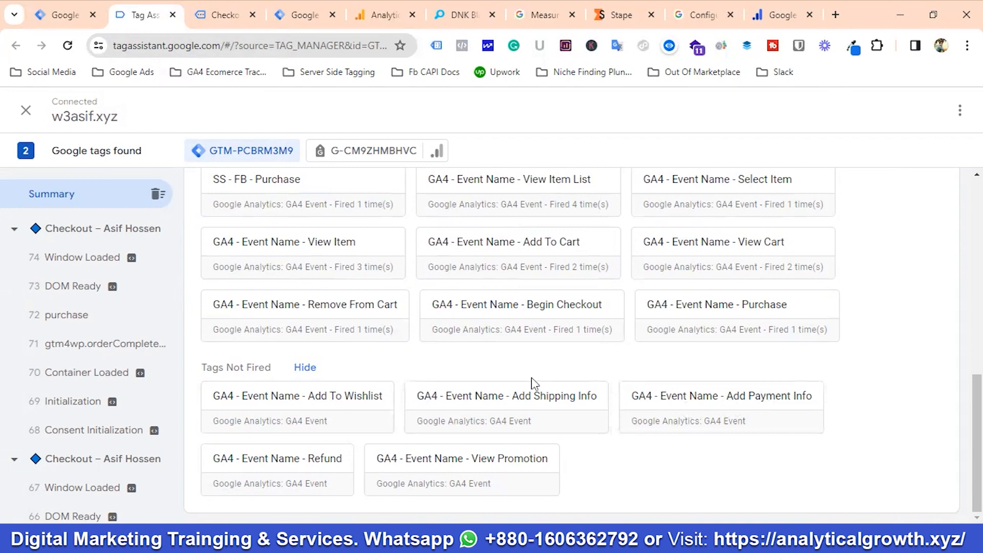
Step: Examine the variables of the purchase event, including the ecommerce values, items and customer info
left_click(62, 314)
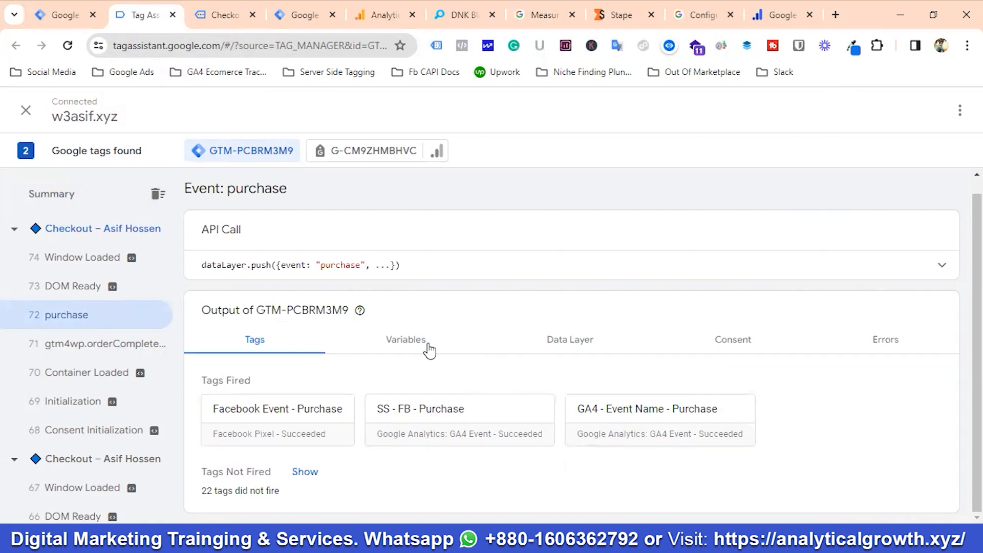
left_click(412, 341)
scroll(549, 341, "down", 5)
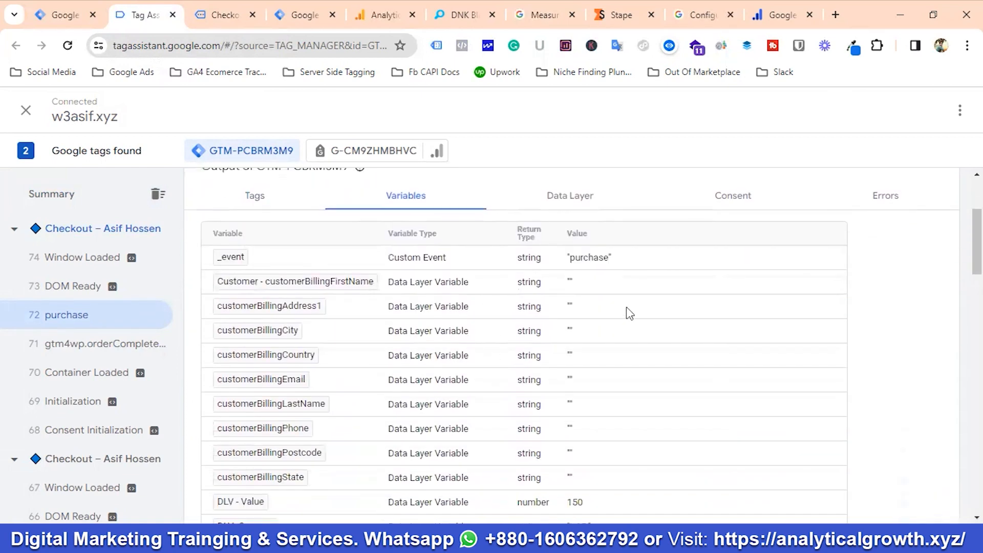
scroll(575, 384, "down", 4)
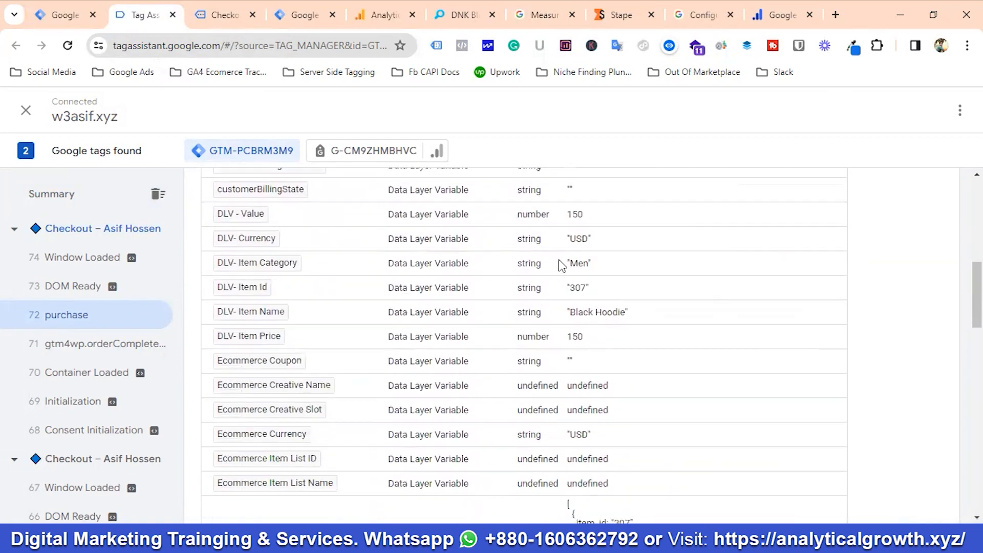
scroll(573, 318, "down", 5)
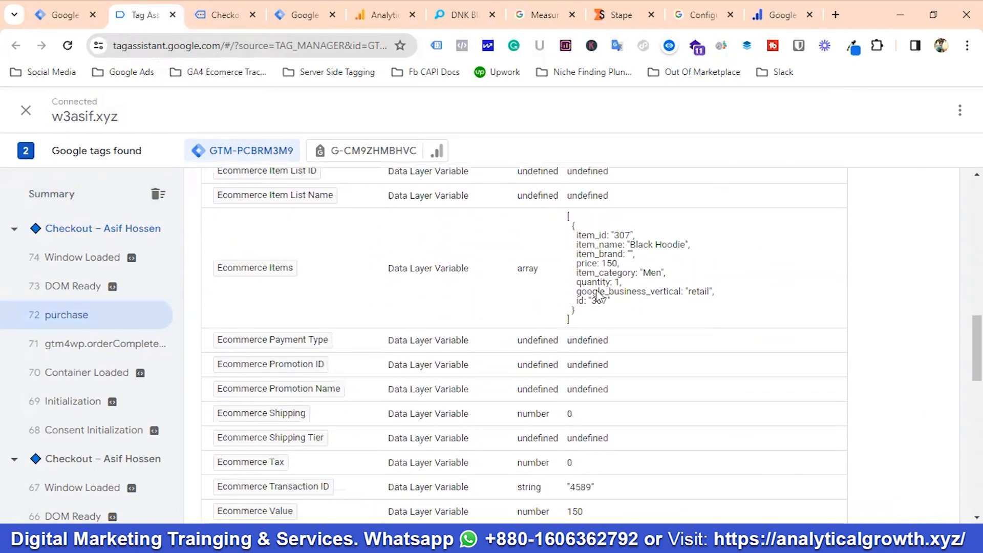
scroll(627, 310, "down", 3)
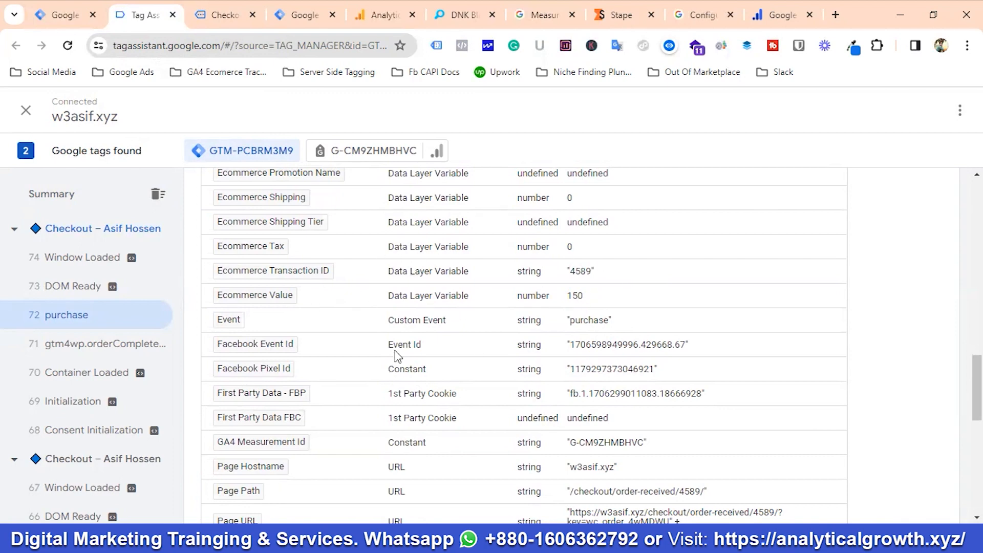
scroll(415, 333, "down", 1)
scroll(416, 333, "down", 3)
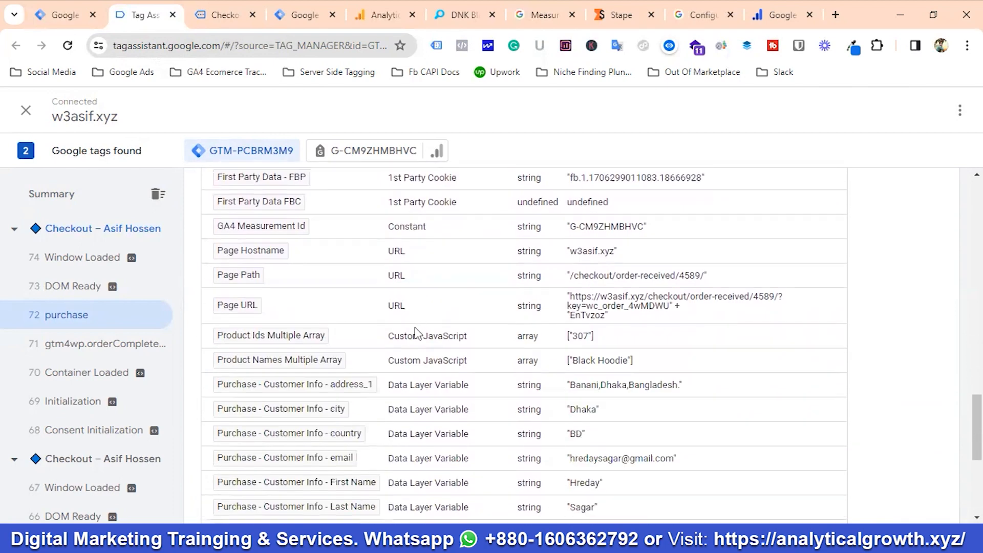
scroll(430, 328, "down", 3)
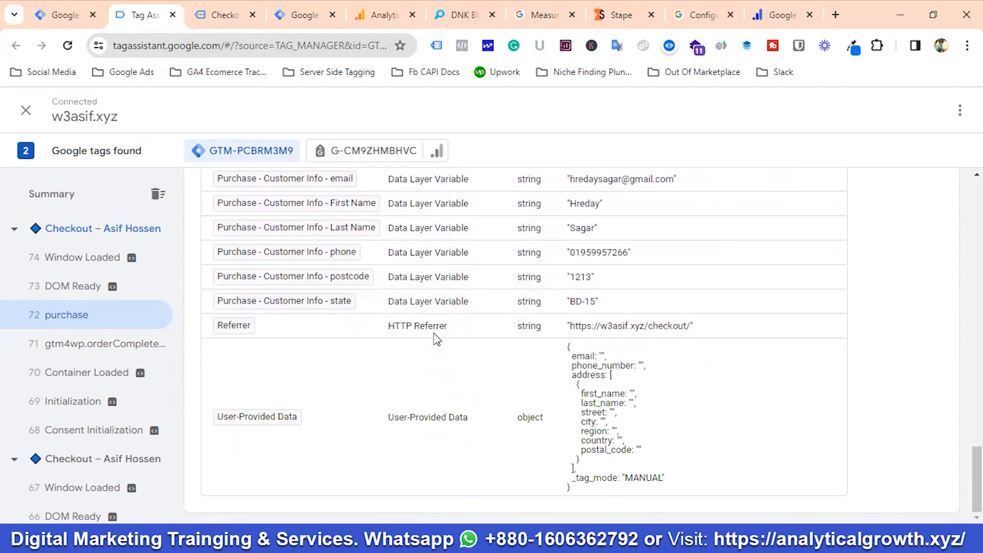
scroll(435, 338, "up", 4)
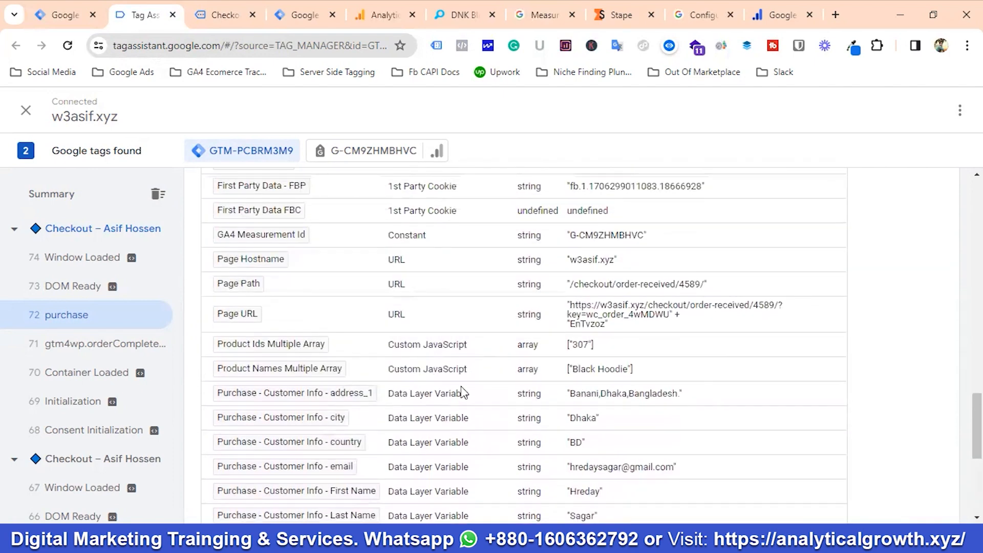
scroll(280, 365, "down", 1)
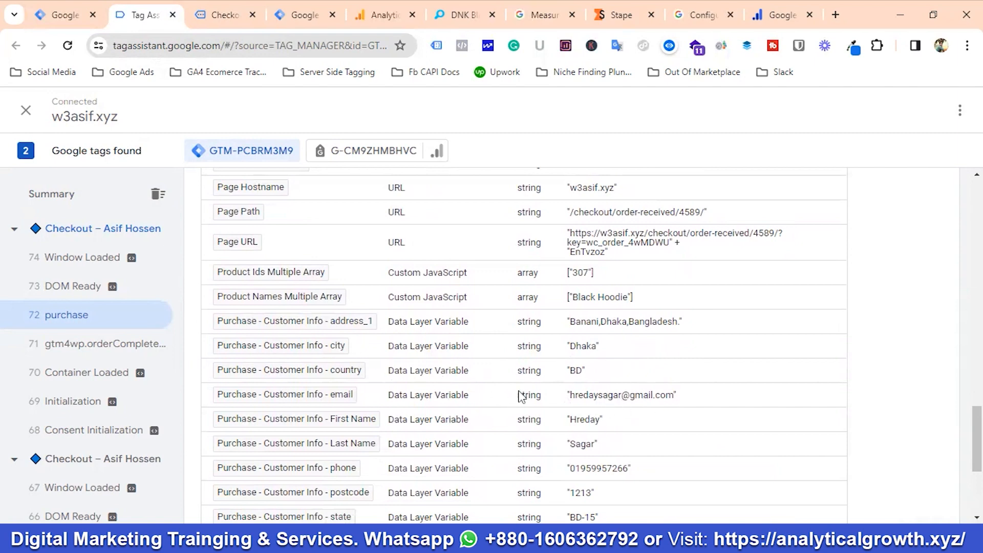
scroll(519, 391, "up", 15)
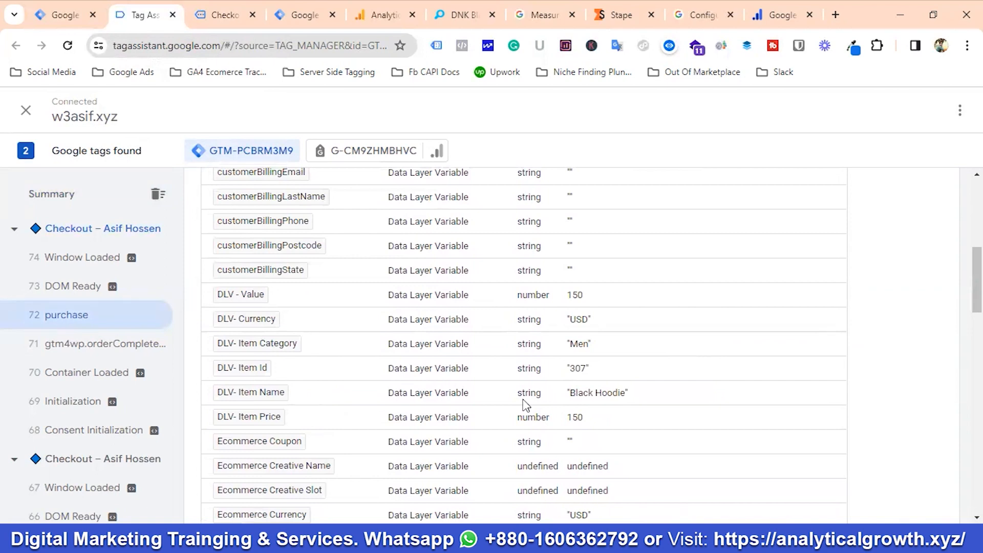
Step: Reload GA4 DebugView to check for debug events, and look over the tag list of the W3 Asif Web container
left_click(382, 16)
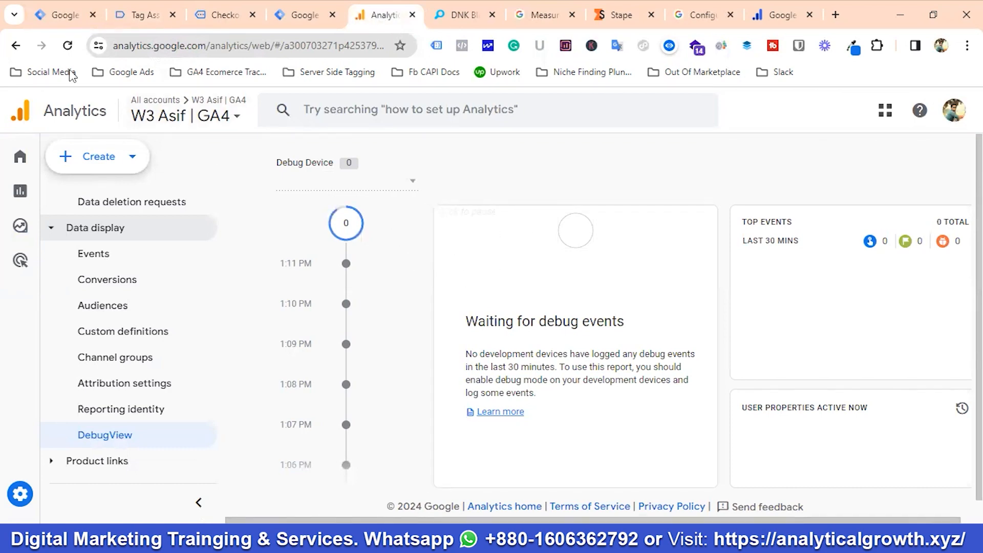
left_click(67, 46)
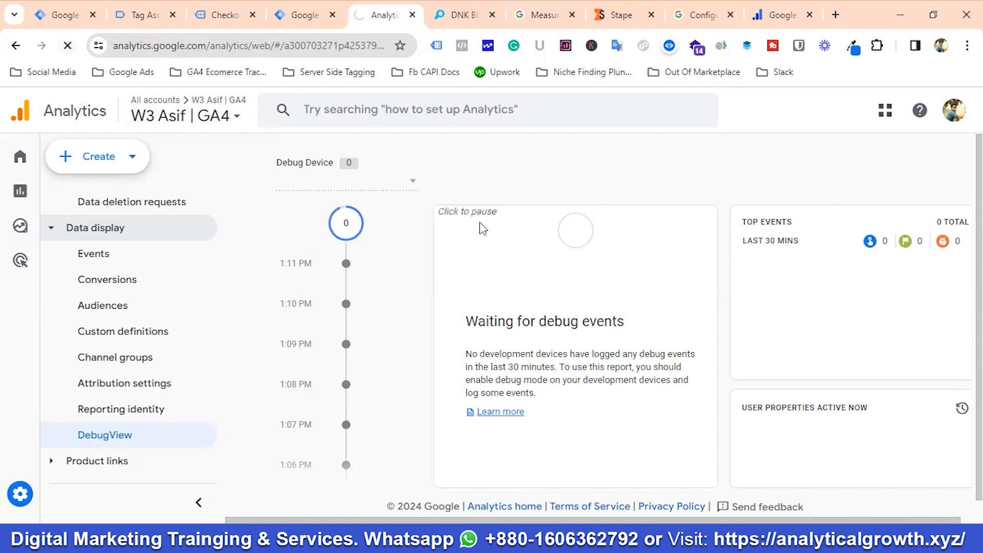
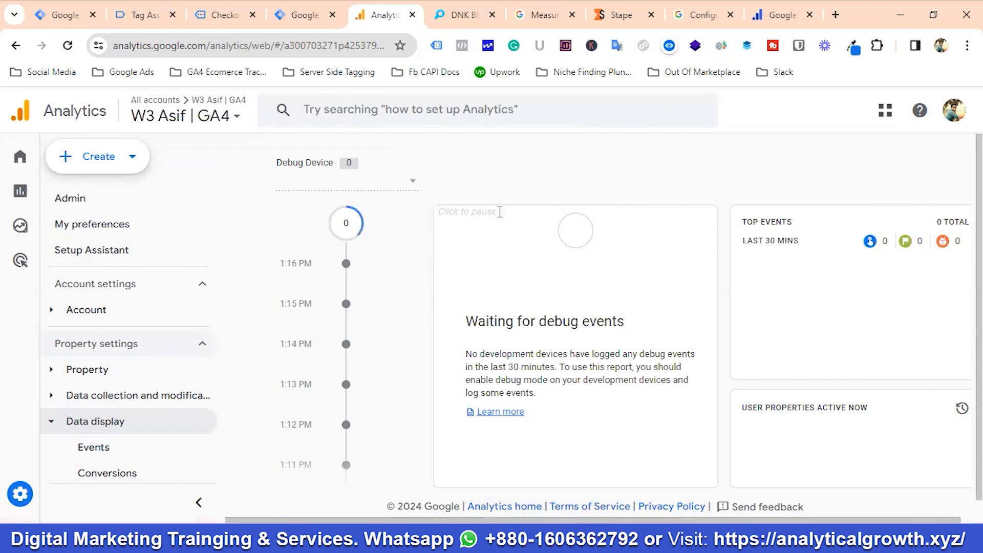
left_click(65, 15)
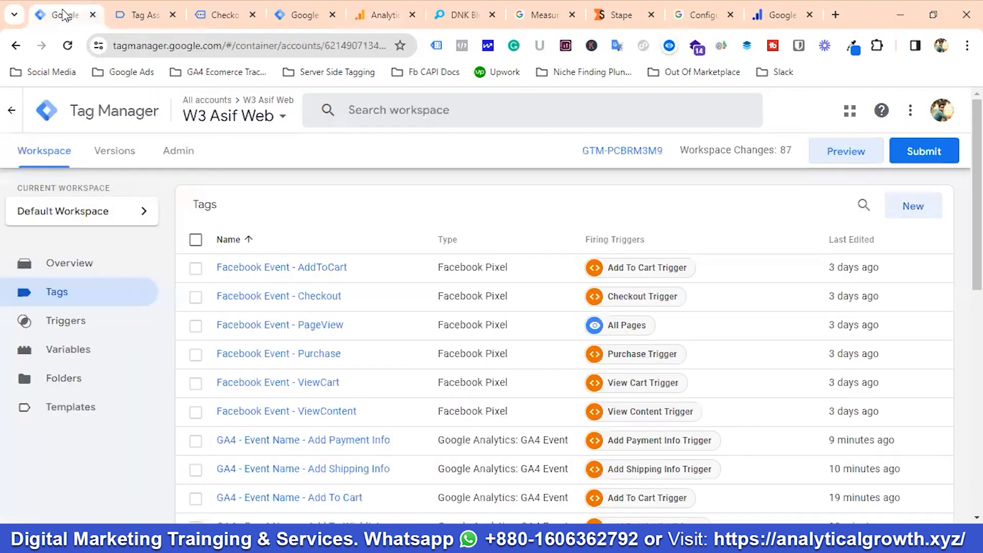
scroll(387, 227, "down", 8)
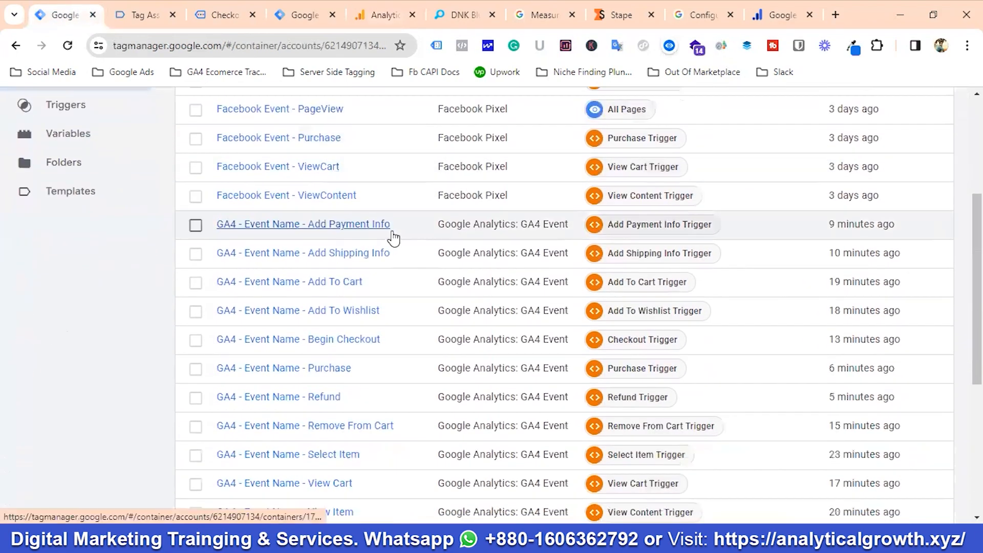
scroll(392, 238, "down", 2)
scroll(391, 237, "up", 10)
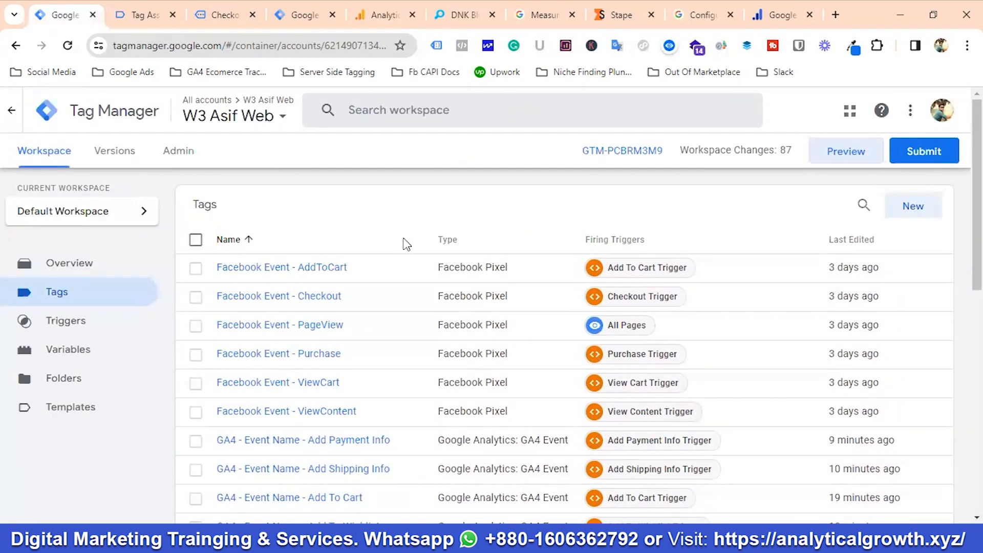
Step: In the W3 Asif Server container, start a new tag named "GA4 Server Side Tagging" with the Google Analytics: GA4 type
left_click(282, 17)
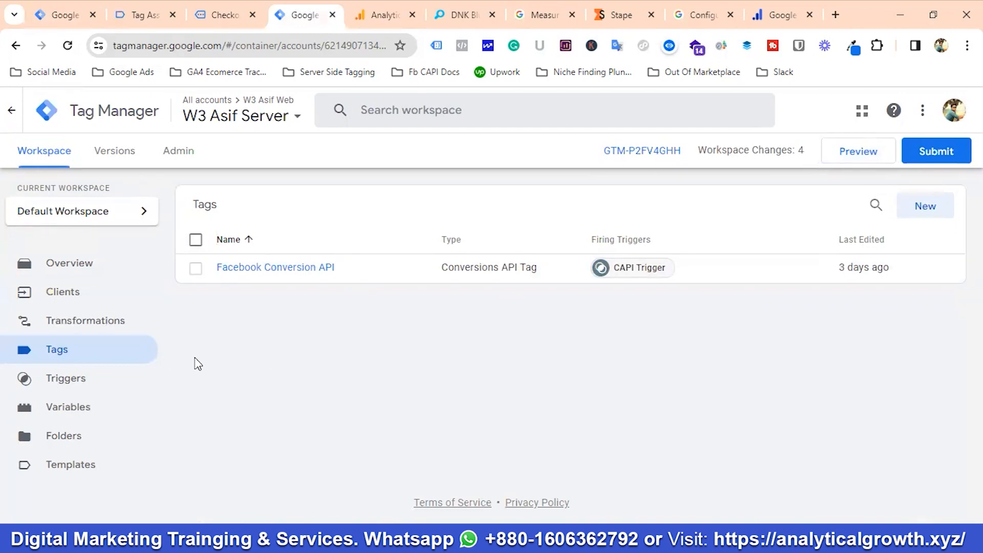
left_click(925, 214)
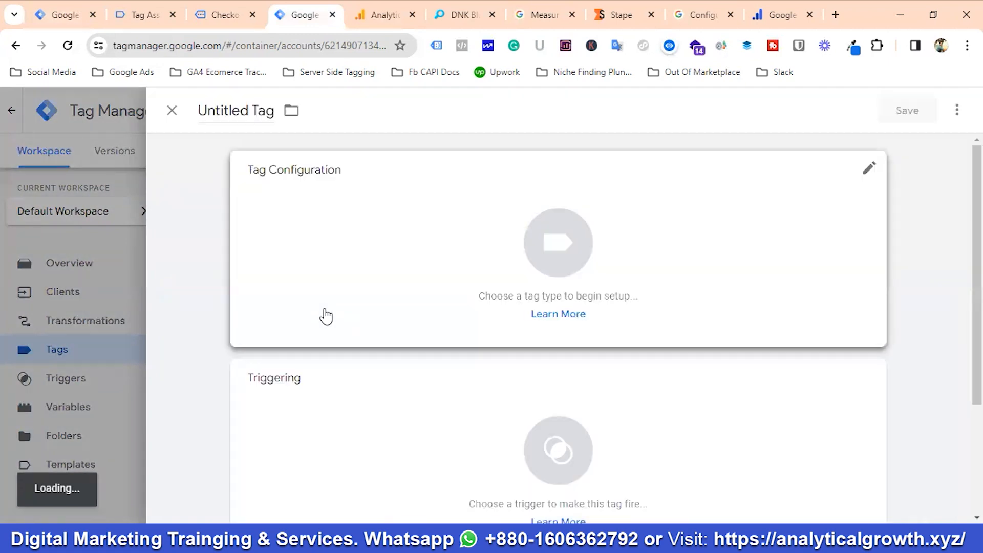
triple_click(242, 118)
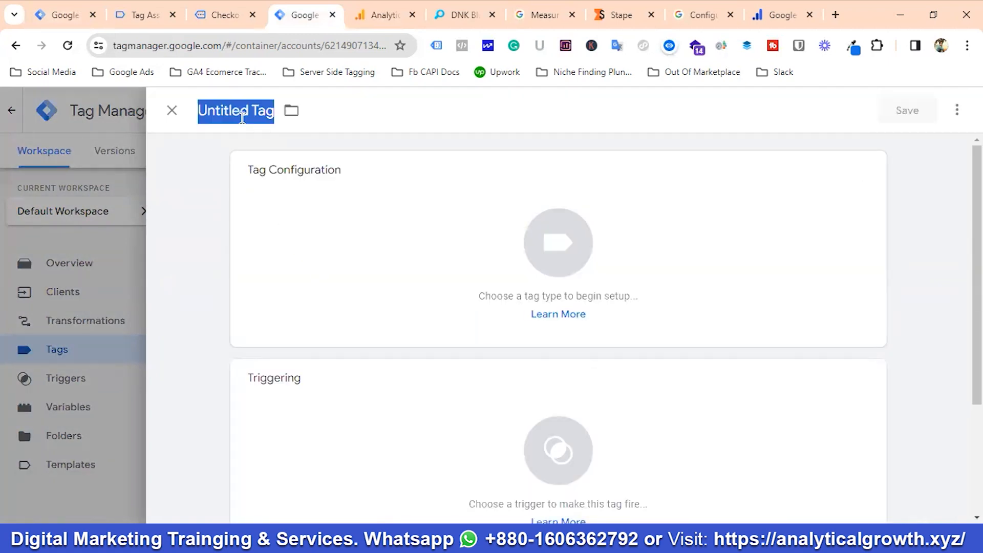
key("BackSpace")
type("G")
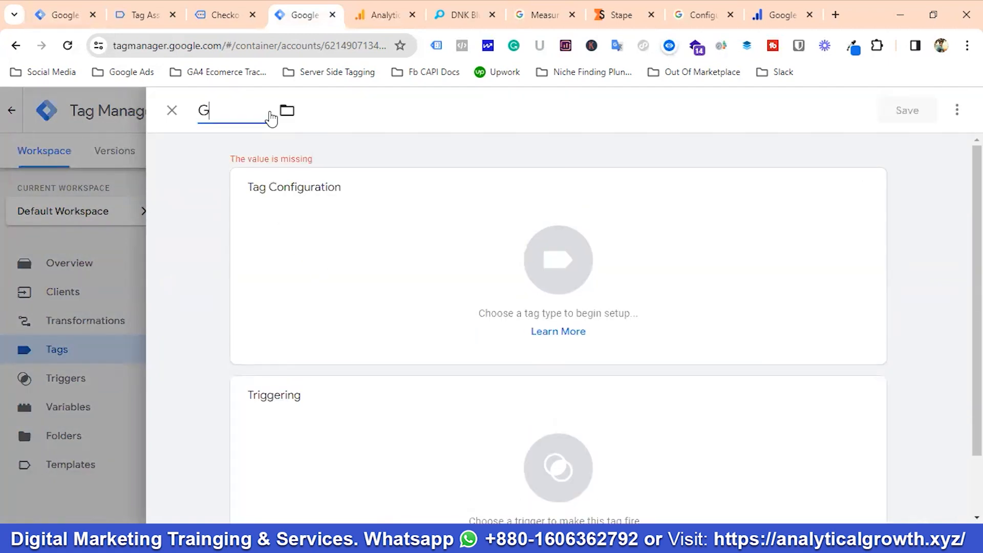
type("A4 Server Sid")
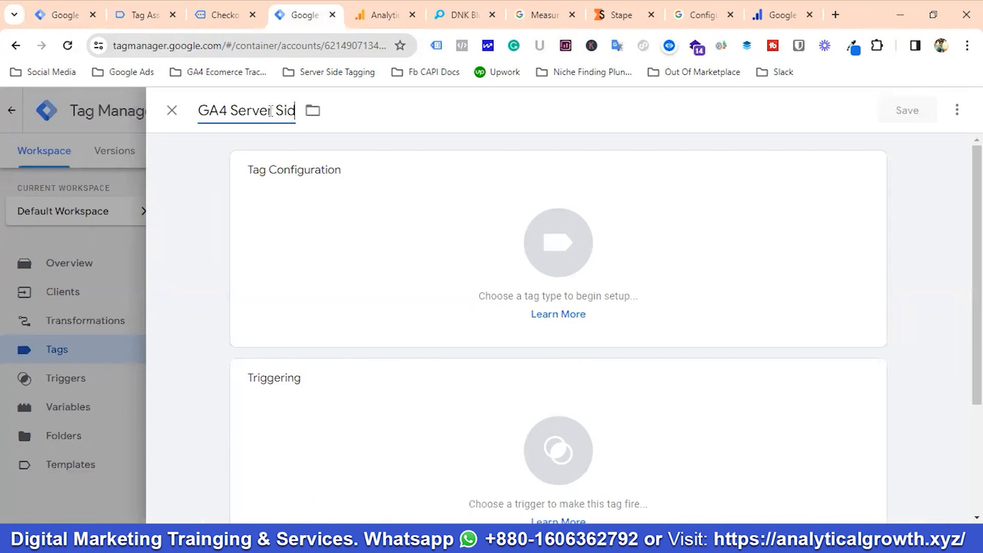
type("e Tagging")
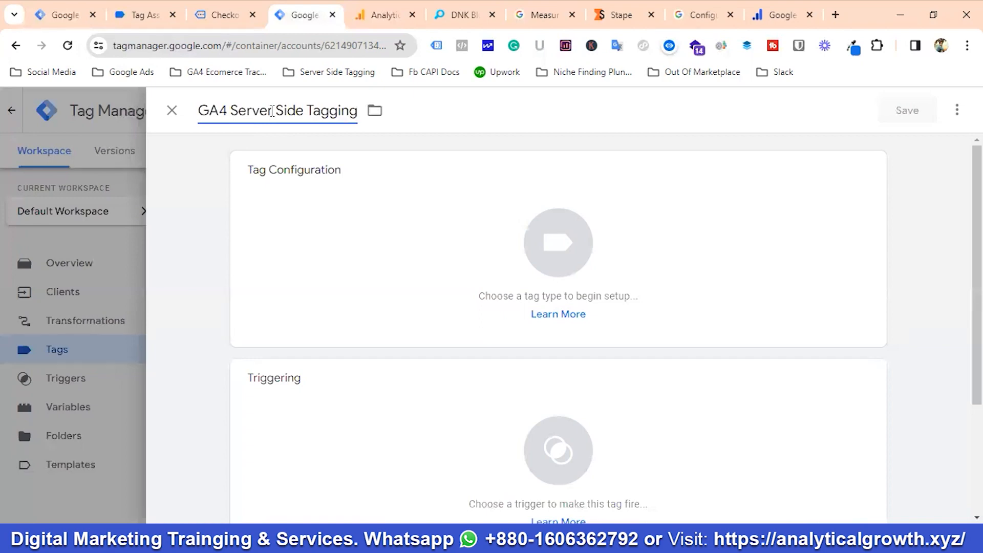
left_click(564, 250)
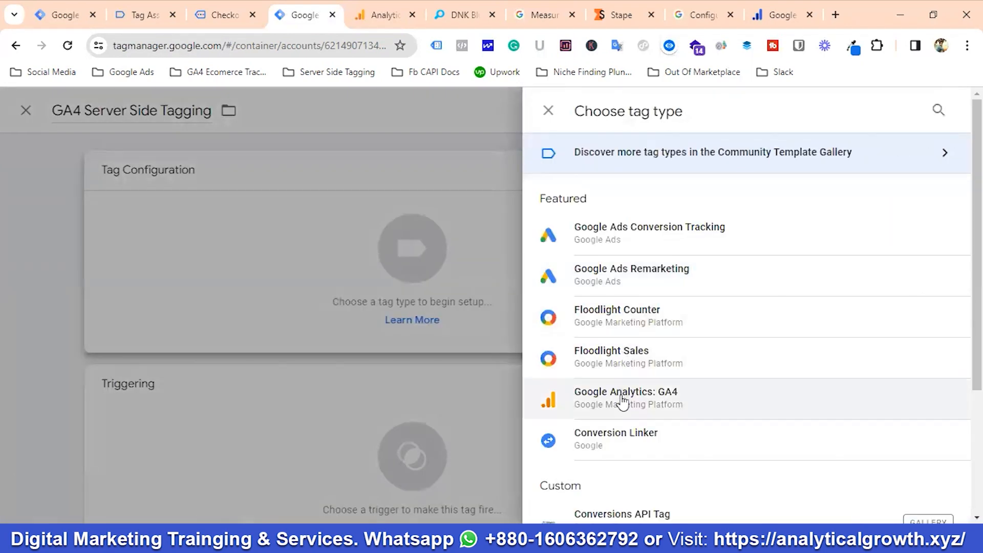
left_click(621, 402)
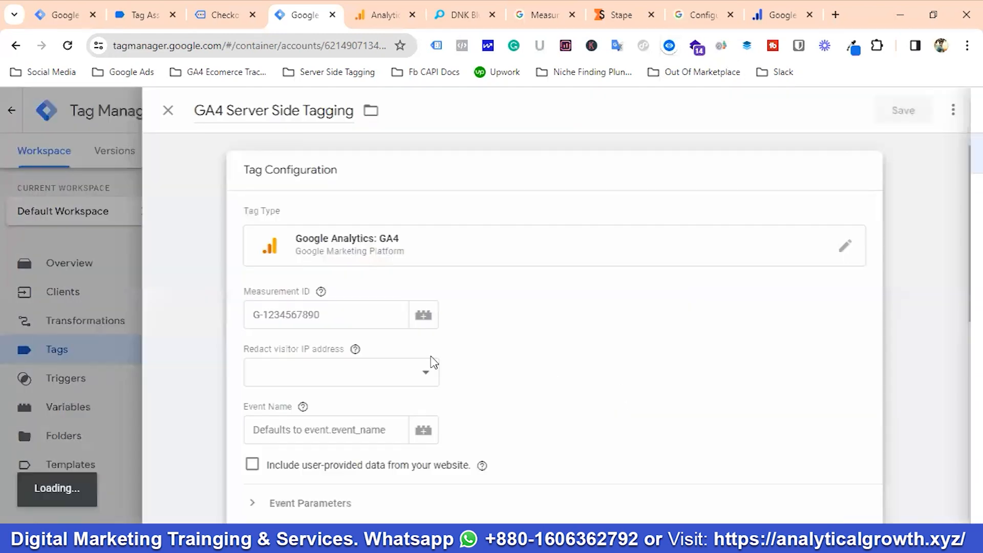
Step: Switch to Google Analytics and copy the Measurement ID from the W3 Asif | GA4 web data stream
mouse_move(361, 334)
left_click(362, 14)
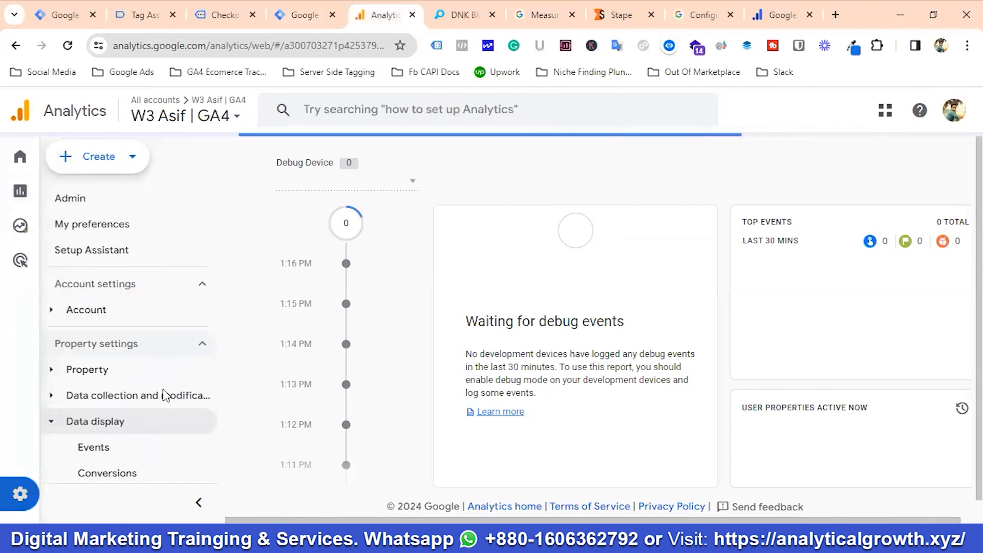
scroll(119, 375, "down", 4)
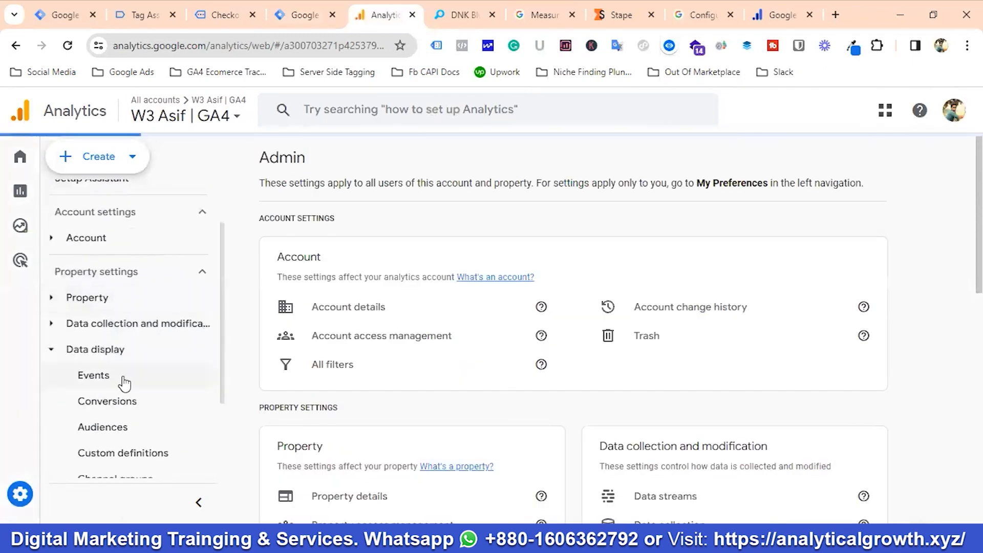
scroll(128, 386, "up", 2)
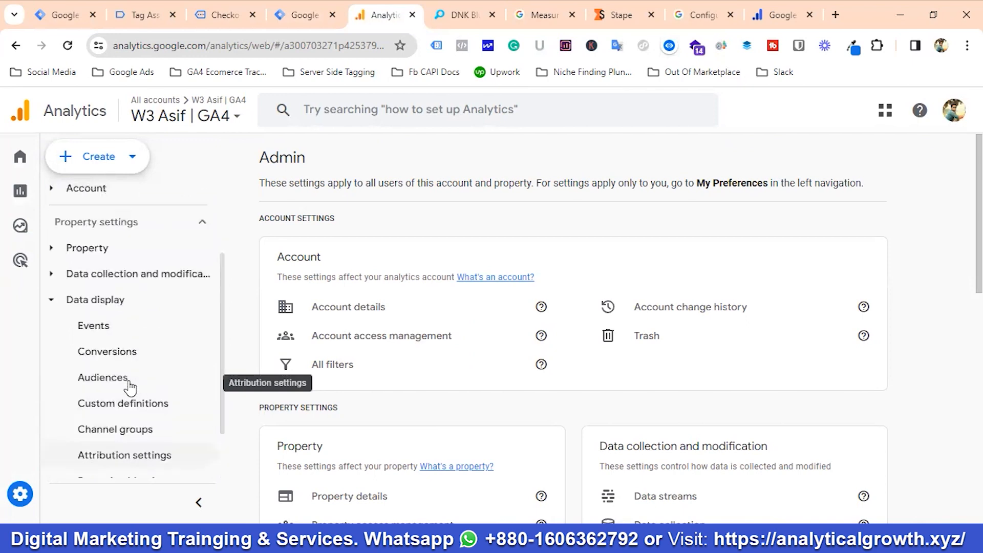
left_click(117, 277)
left_click(118, 307)
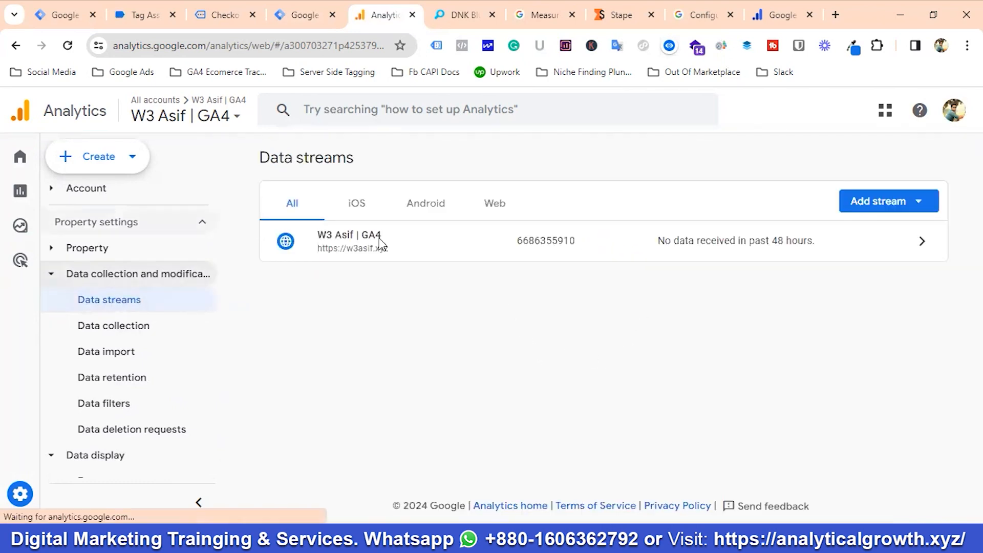
left_click(377, 242)
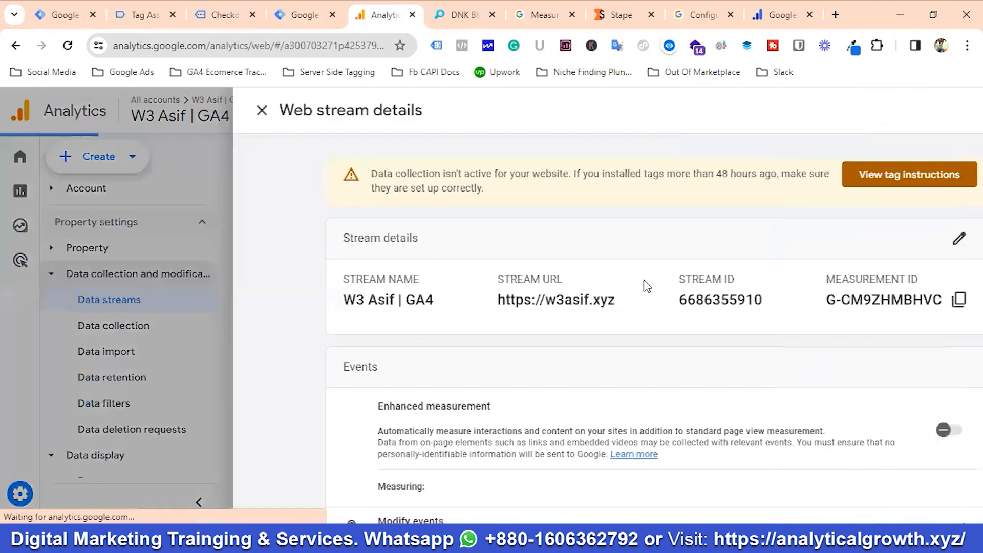
left_click(843, 301)
Step: Back in the server tag, set the Measurement ID to G-CM9ZHMBHVC and enable Google Signals
left_click(305, 15)
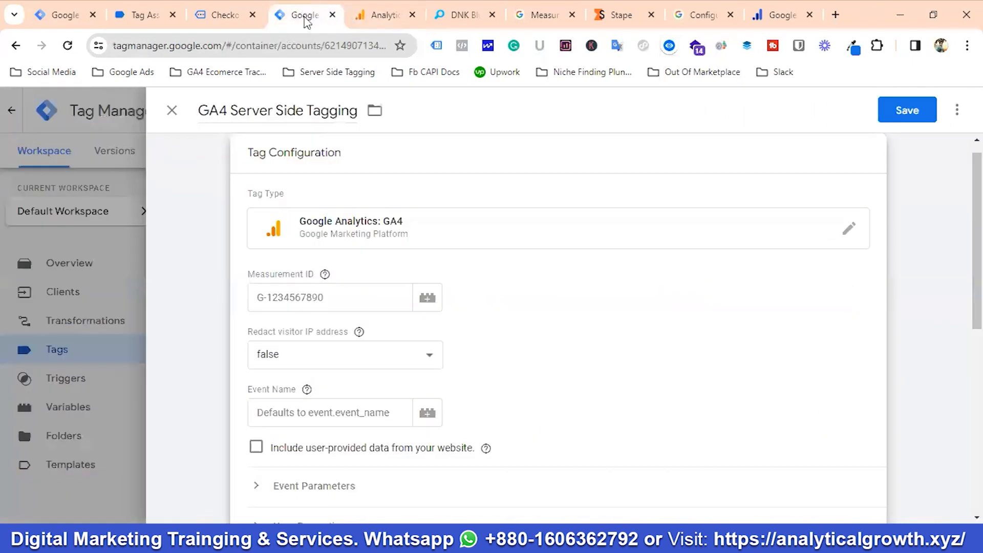
left_click(298, 297)
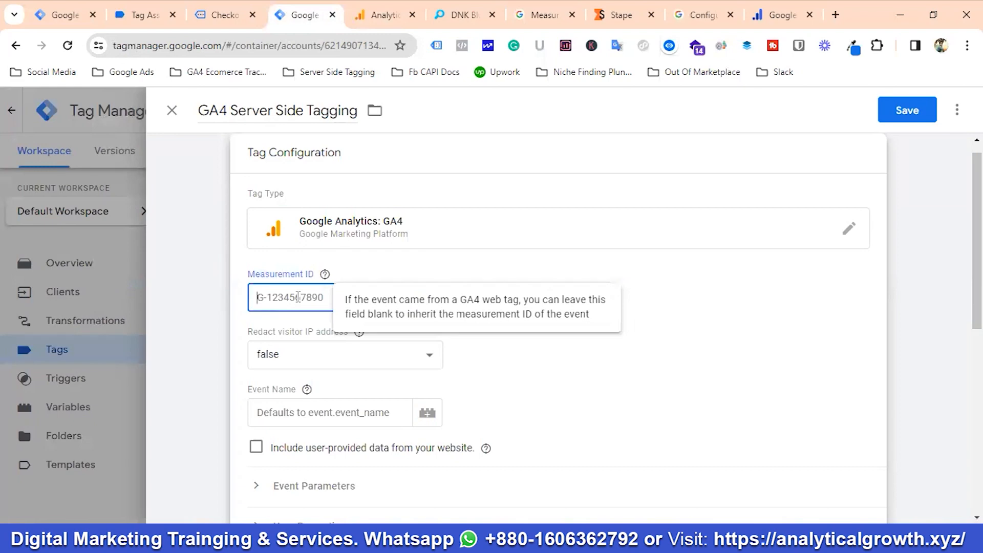
key("ctrl+v")
left_click(256, 332)
Step: Set the tag's event name to {{Event Name}} and include user-provided data from the website
scroll(461, 347, "down", 1)
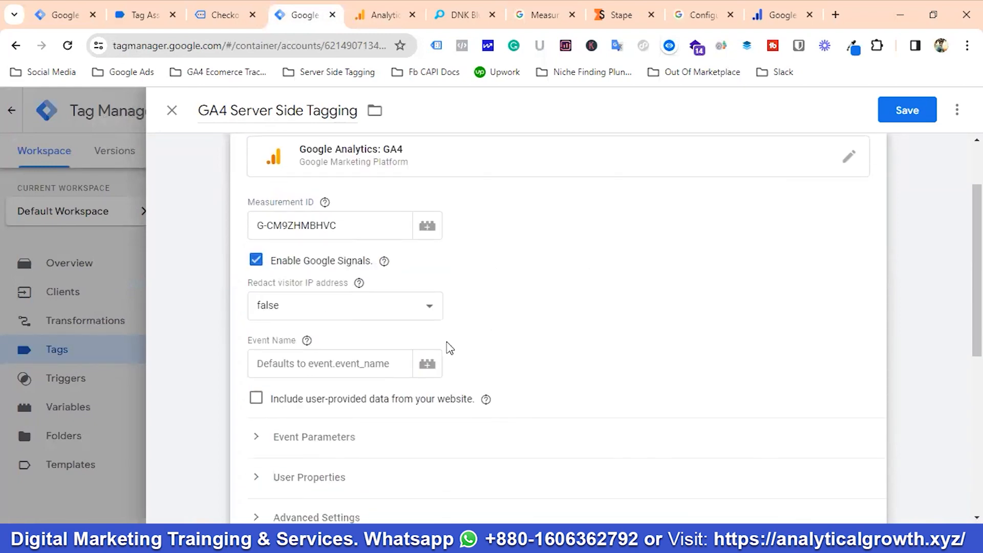
left_click(308, 363)
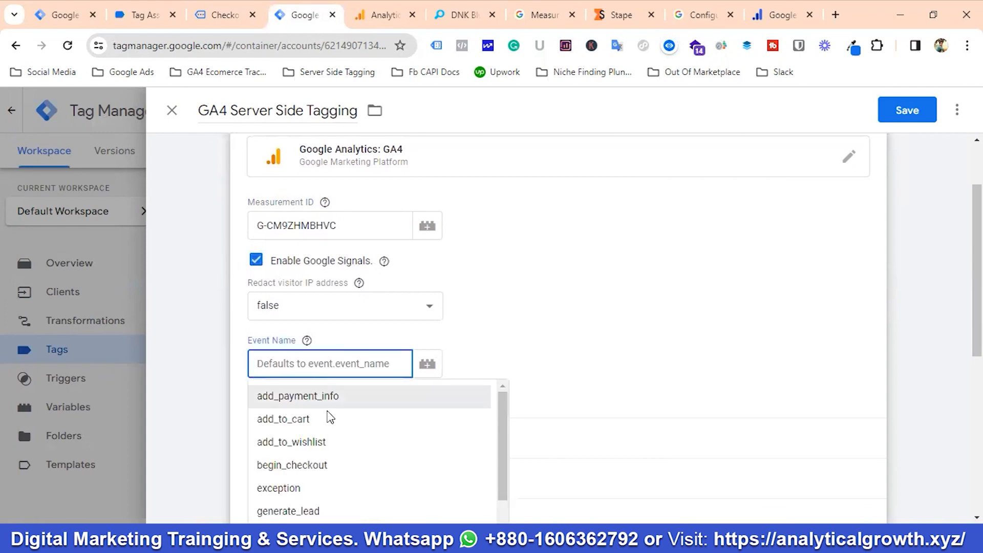
scroll(328, 420, "down", 5)
scroll(330, 419, "down", 2)
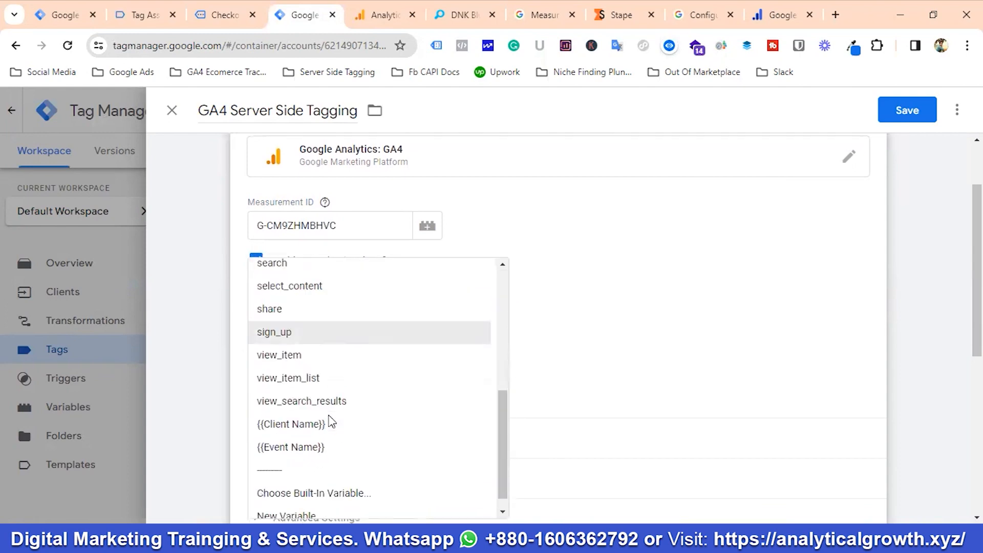
left_click(308, 447)
scroll(371, 358, "down", 2)
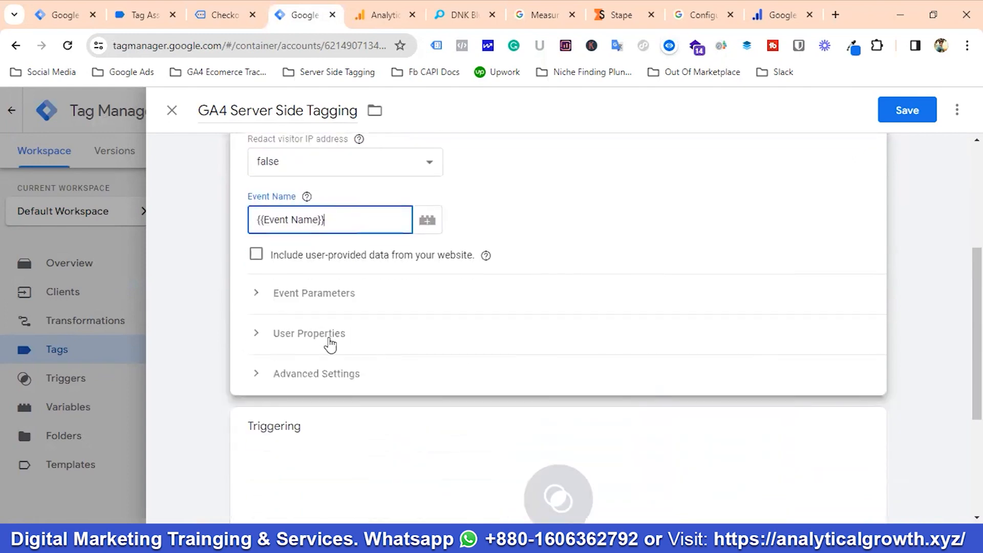
left_click(256, 258)
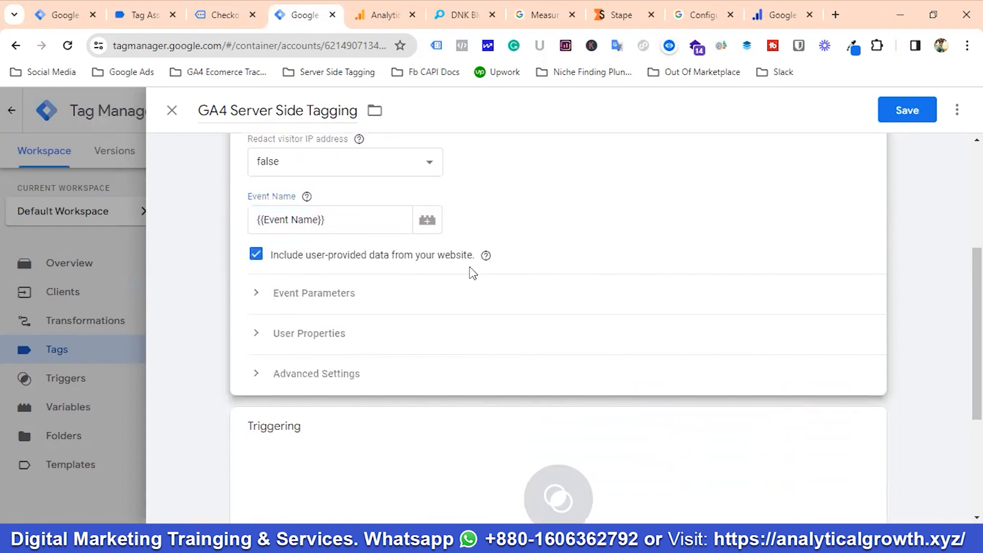
Step: Add a new trigger to the tag and name it "GA4 Client Trigger"
scroll(417, 340, "down", 3)
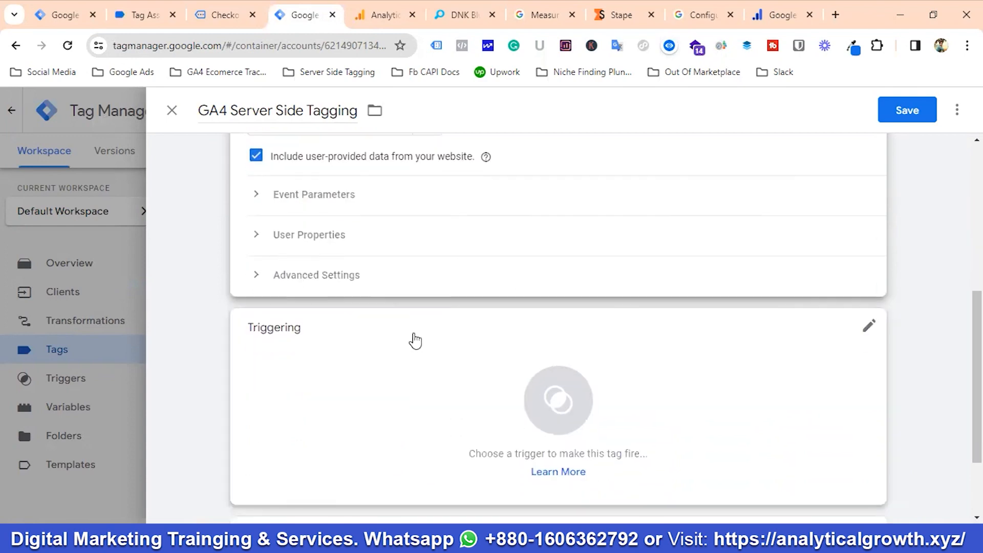
scroll(349, 342, "up", 1)
scroll(443, 358, "down", 2)
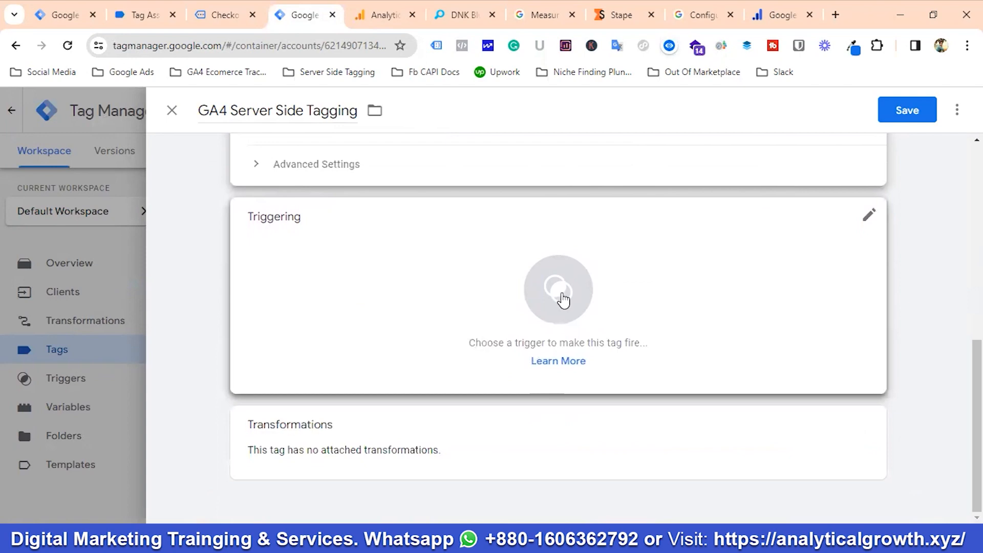
left_click(562, 304)
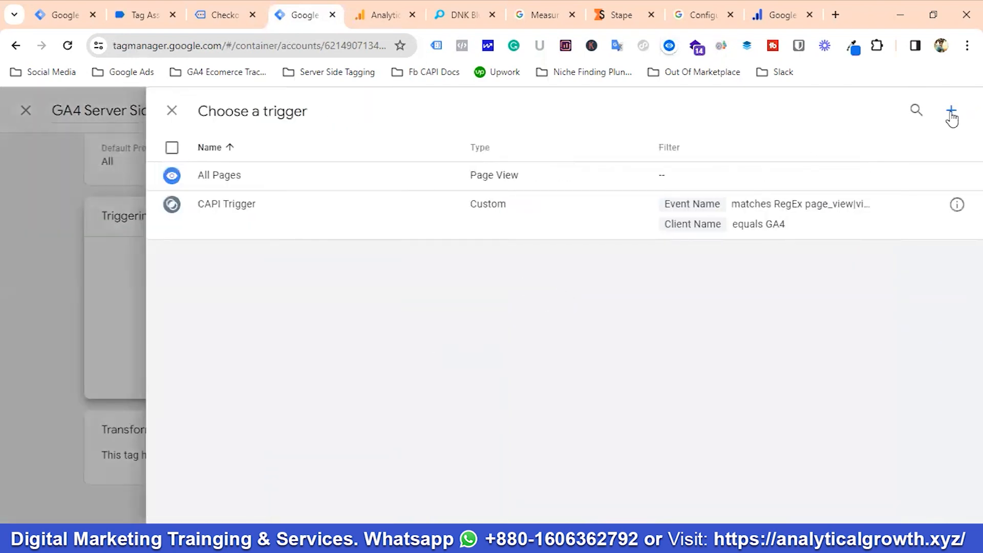
left_click(951, 111)
left_click(284, 115)
key("BackSpace")
type("GA")
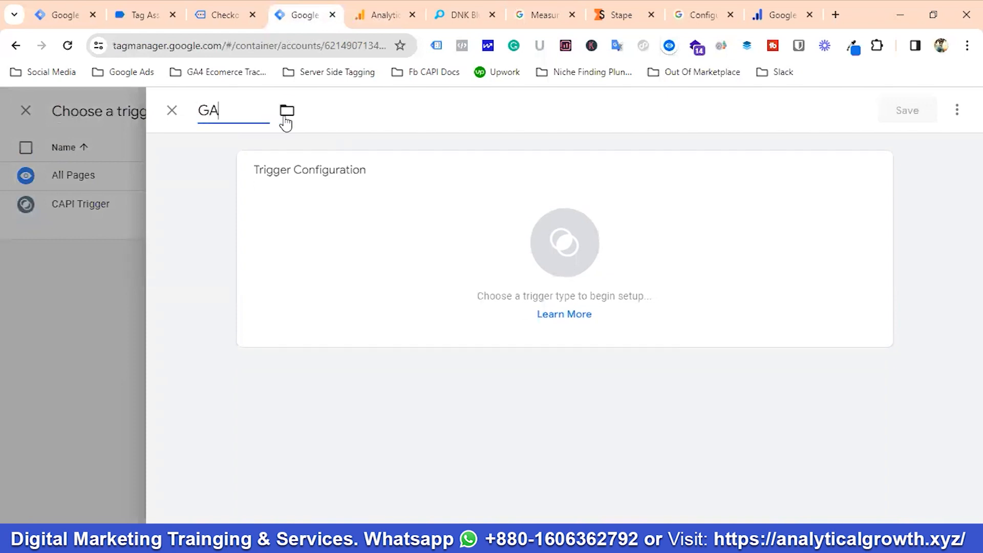
type("4 Client Trigger")
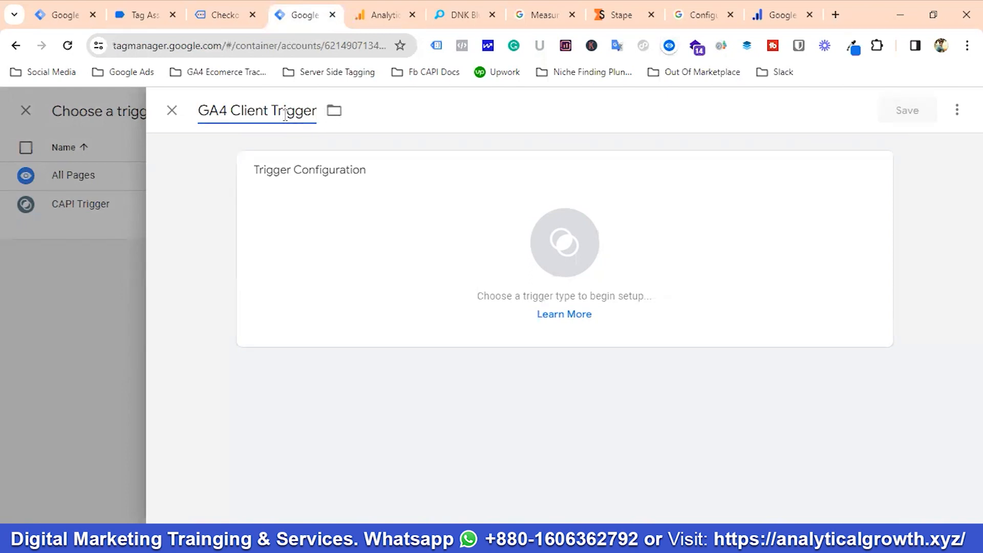
Step: Set the trigger type to Custom and make the trigger fire on Some Events
left_click(583, 264)
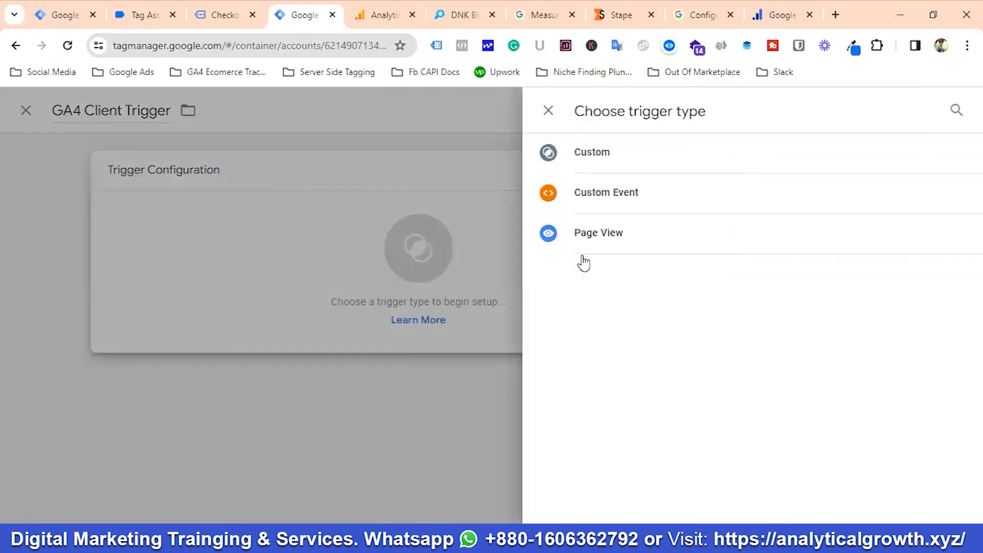
left_click(604, 159)
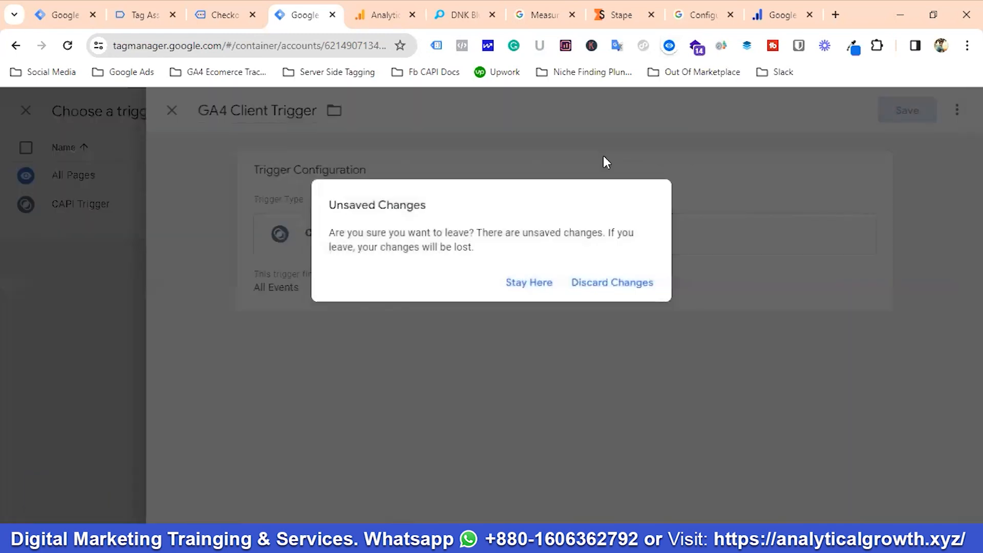
left_click(533, 286)
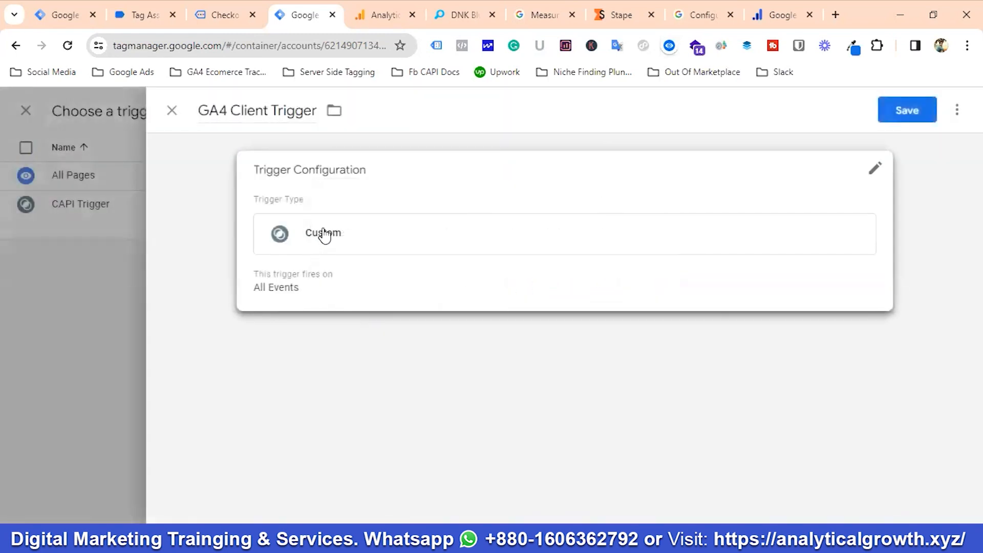
left_click(325, 234)
left_click(346, 315)
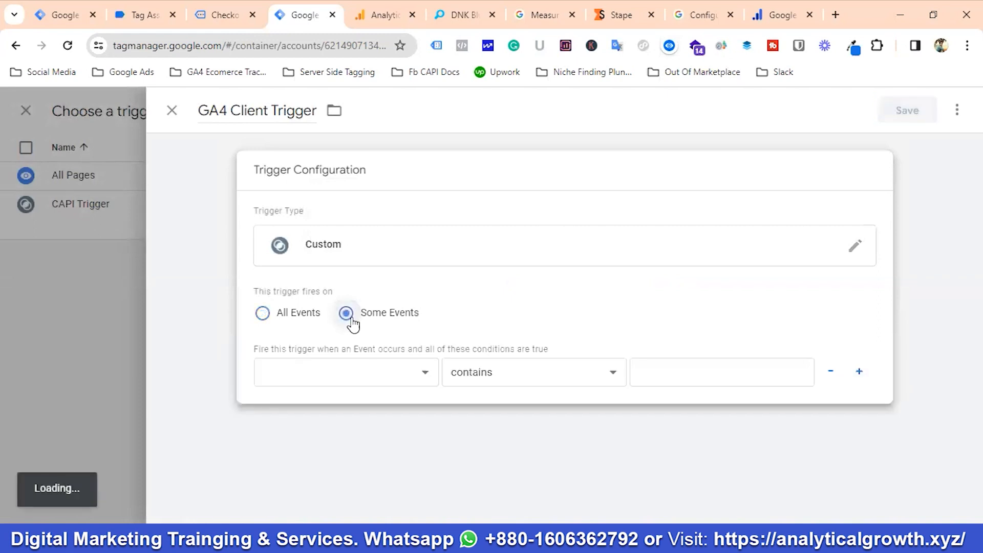
Step: Set the trigger's firing condition to Client Name equals the GA4 client's name, and save the trigger
left_click(499, 381)
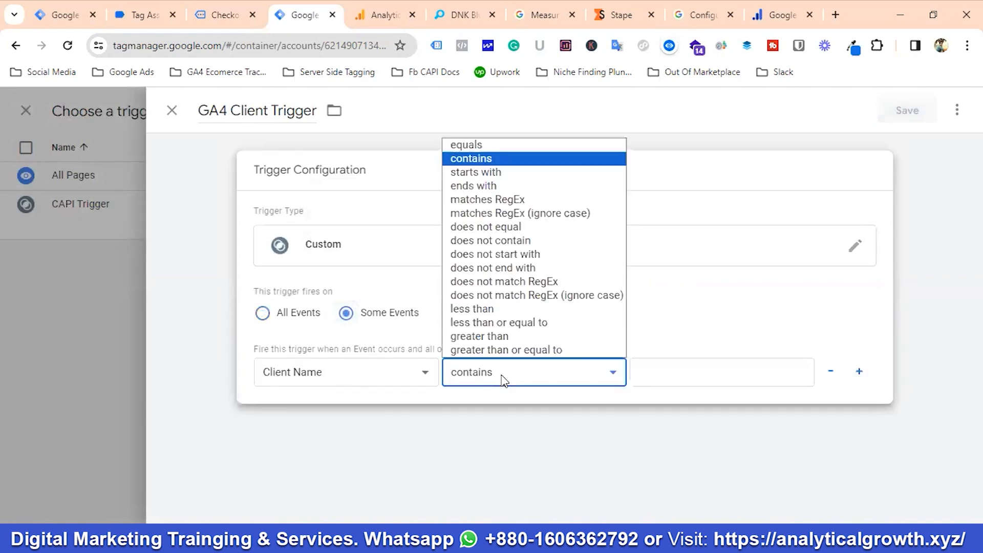
left_click(512, 143)
left_click(665, 374)
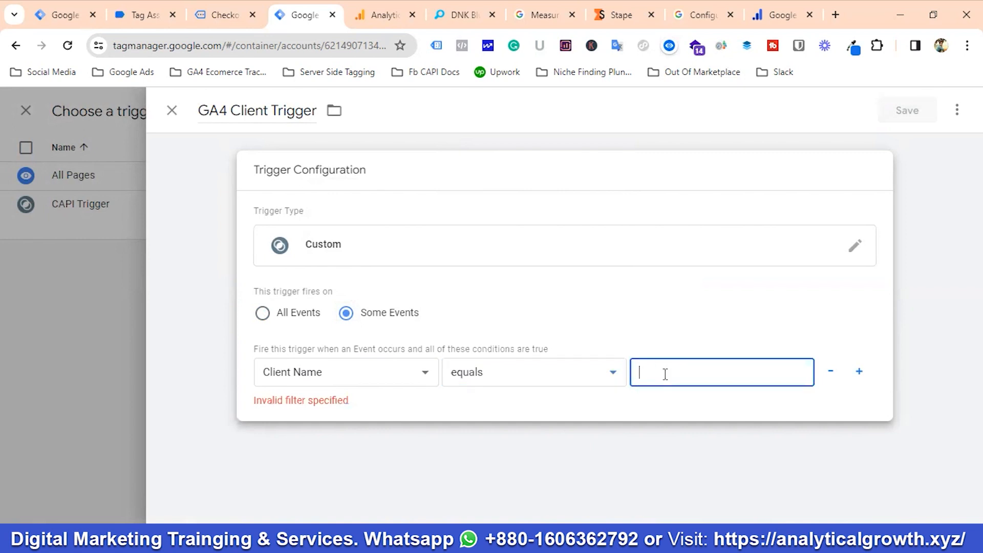
type("GA")
left_click(910, 118)
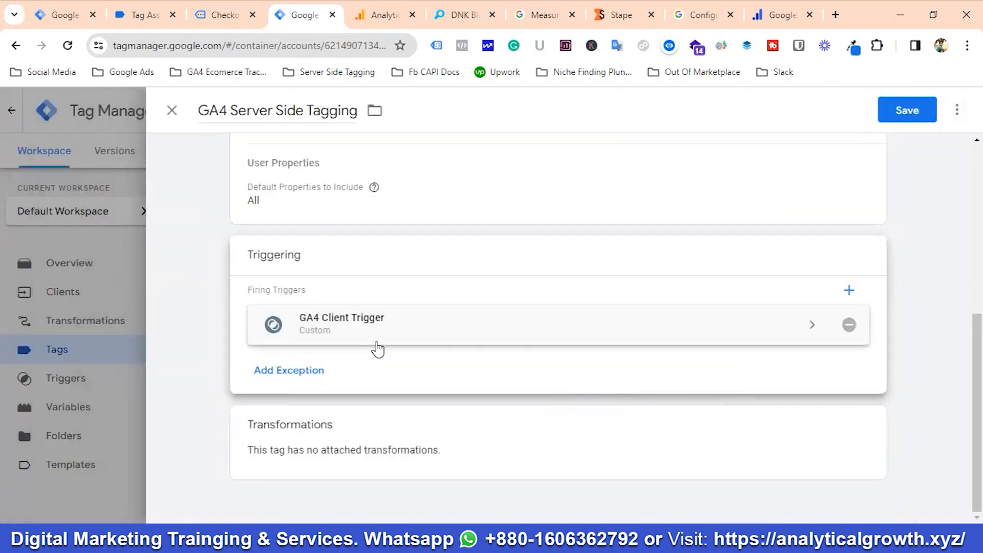
Step: Open the GA4 Server Side Tagging tag's configuration for editing and expand its Event Parameters
scroll(376, 353, "up", 3)
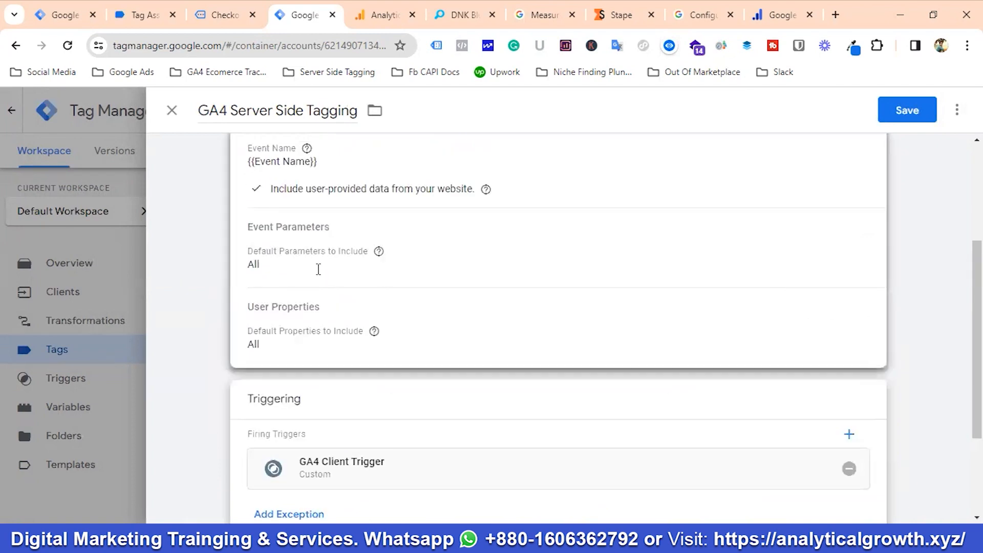
left_click(318, 267)
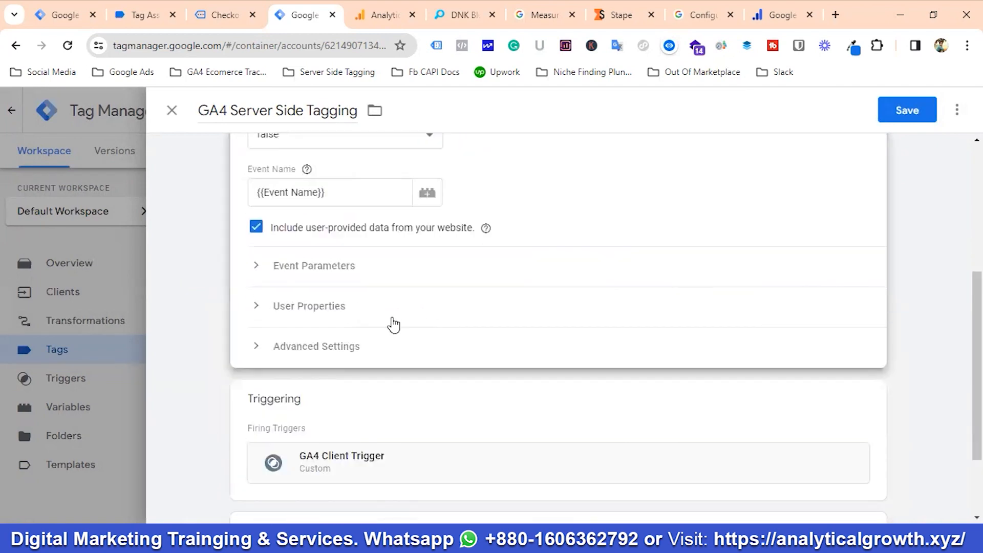
left_click(328, 272)
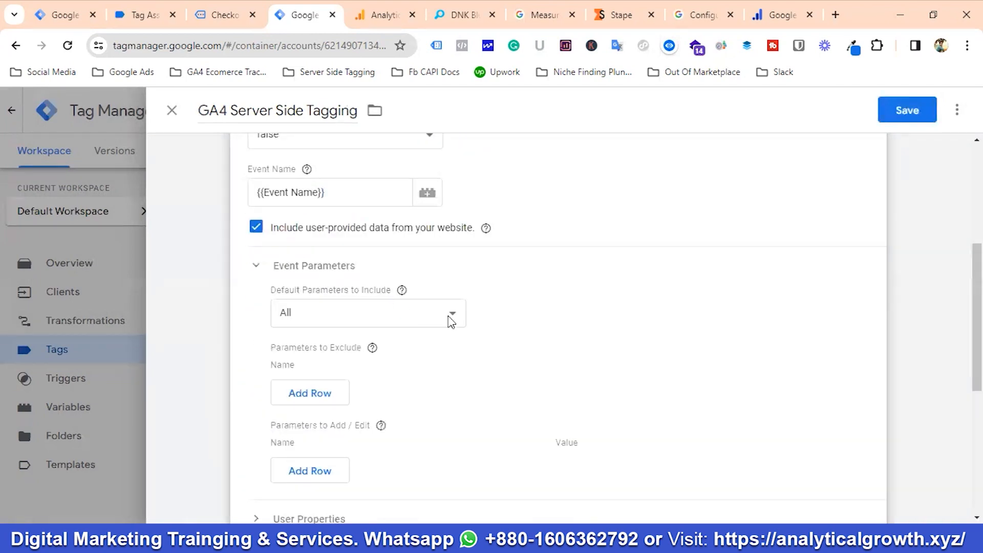
scroll(453, 319, "down", 2)
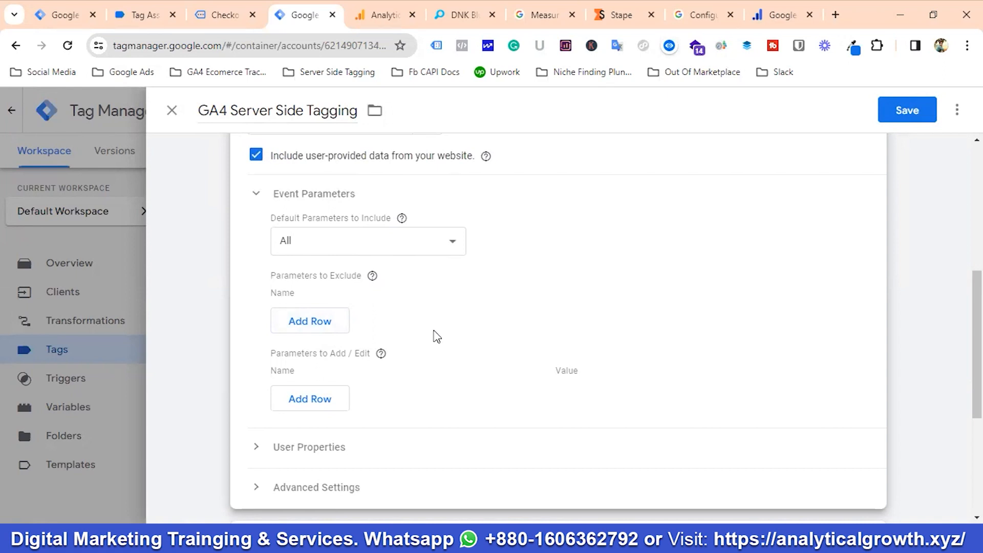
Step: On Analyticles.com, open the article on implementing server side Facebook conversion tracking and find its list of Facebook specific parameters
left_click(762, 20)
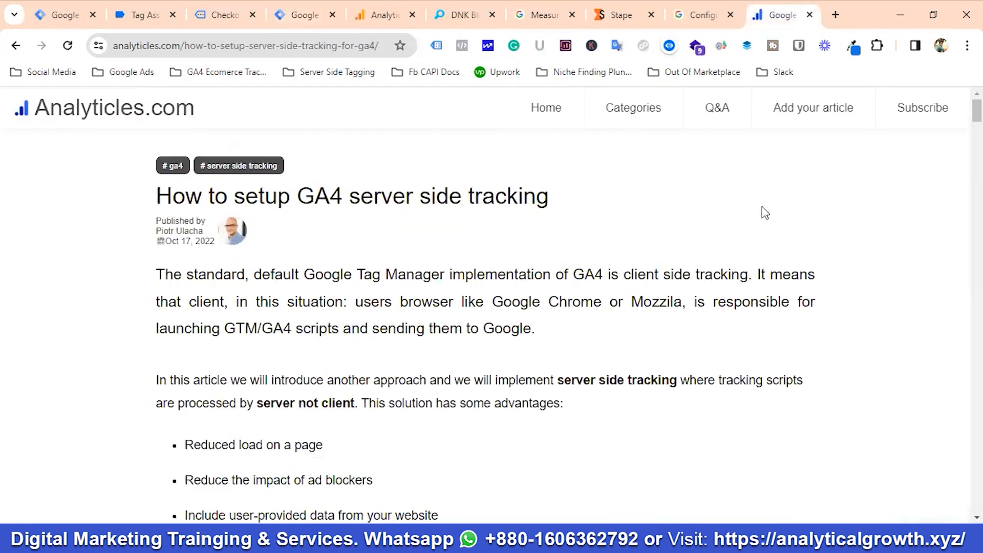
left_click(66, 110)
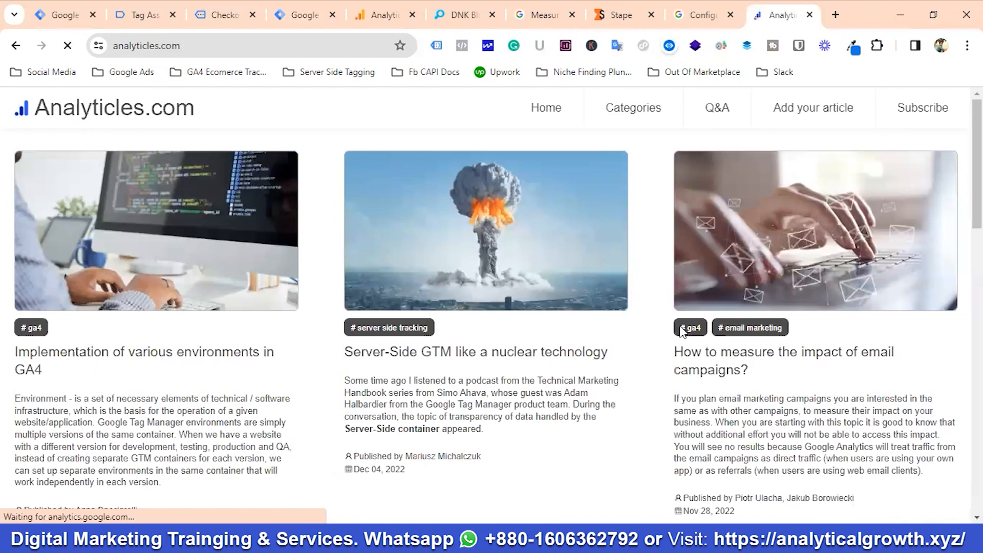
scroll(683, 331, "down", 10)
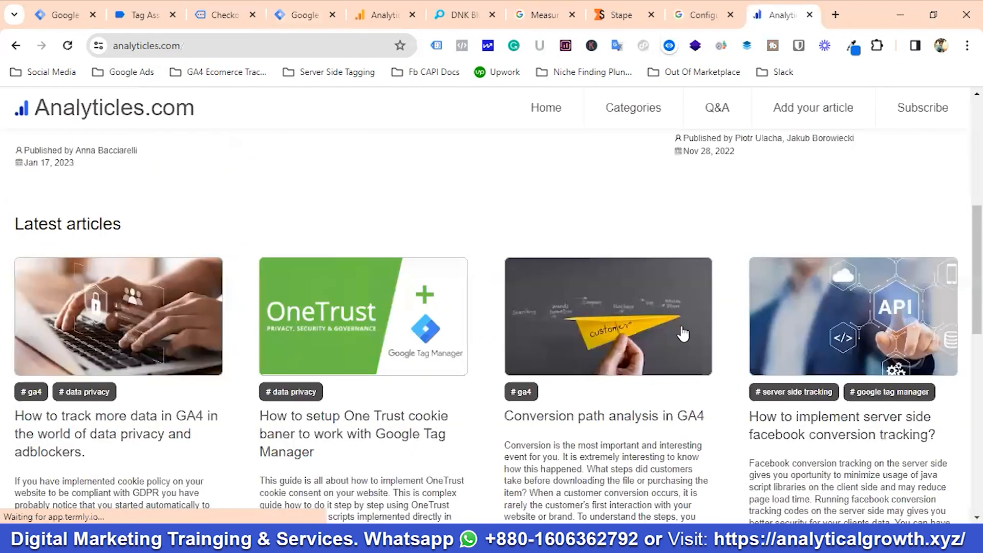
scroll(683, 330, "down", 7)
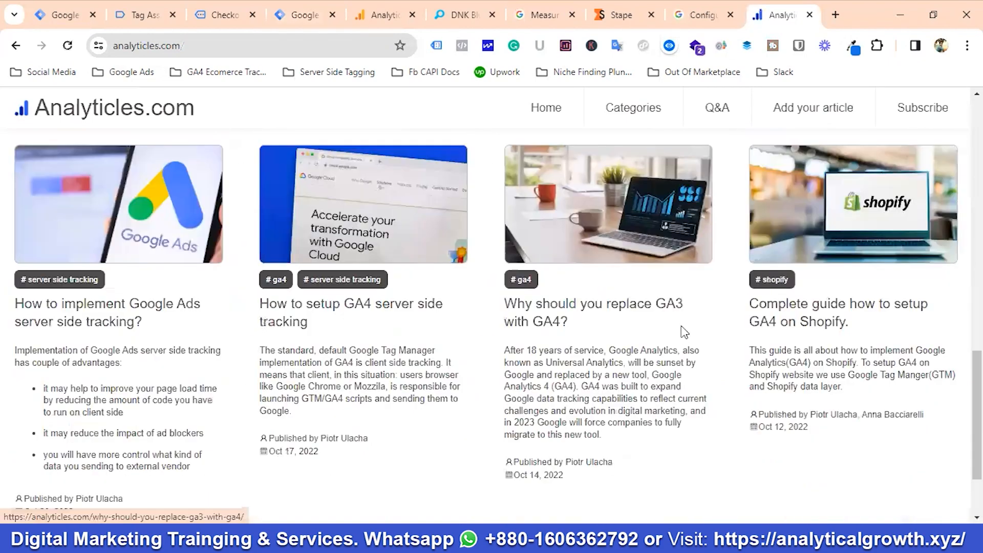
scroll(684, 333, "up", 4)
scroll(684, 333, "up", 4)
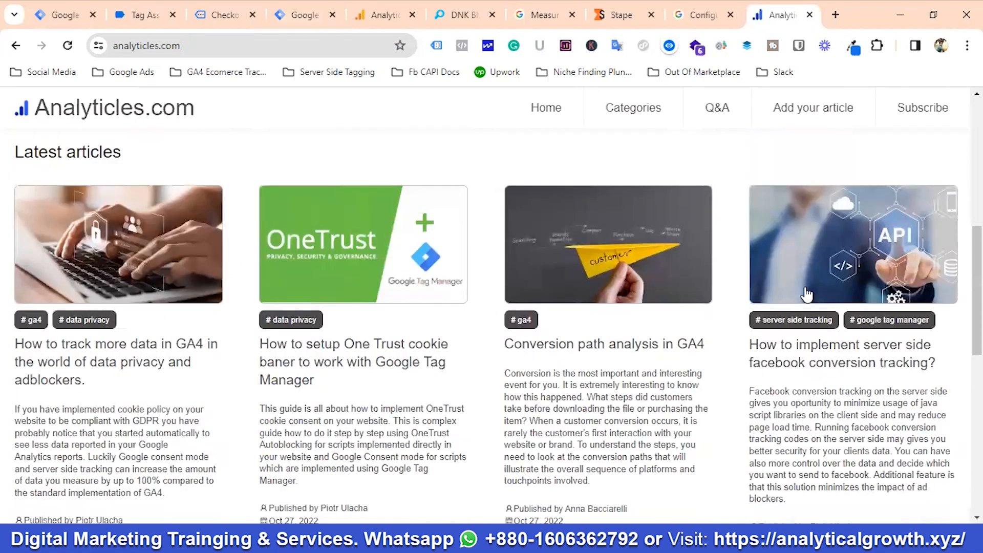
scroll(818, 281, "down", 4)
scroll(818, 290, "up", 4)
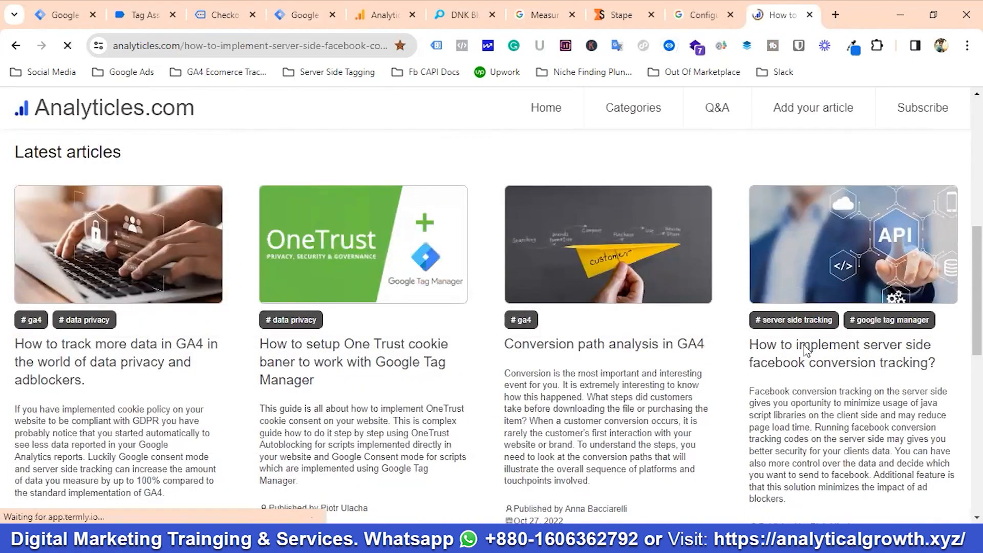
scroll(410, 351, "down", 20)
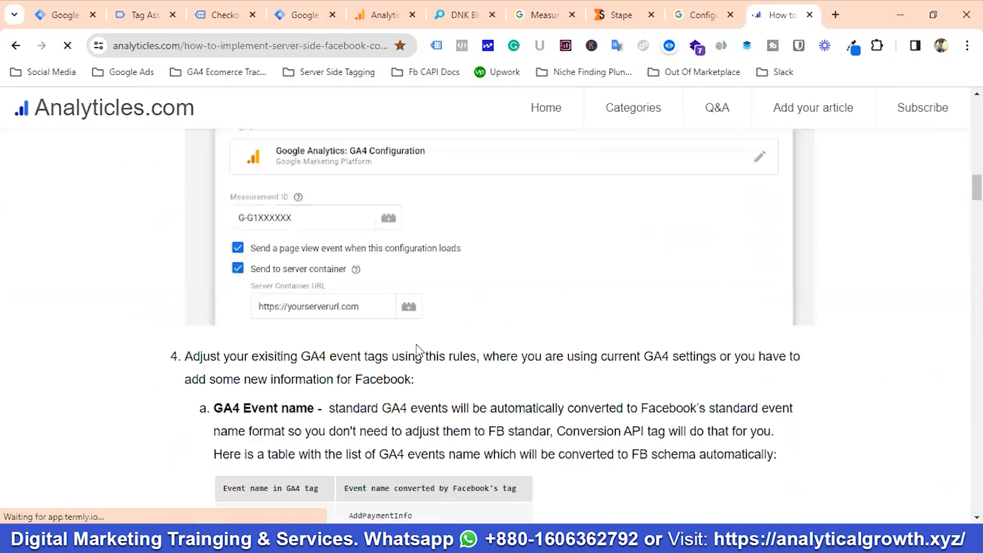
scroll(420, 351, "down", 12)
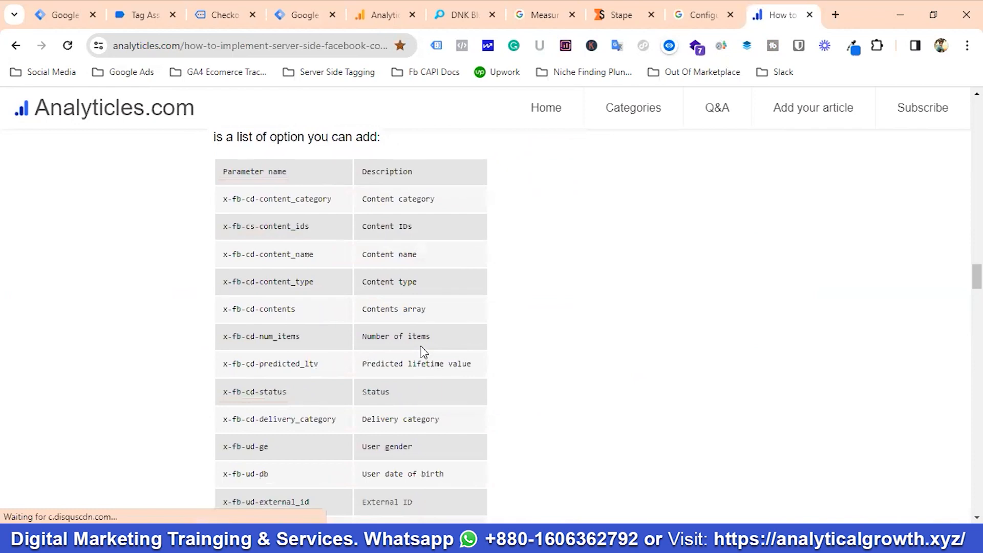
scroll(423, 352, "up", 1)
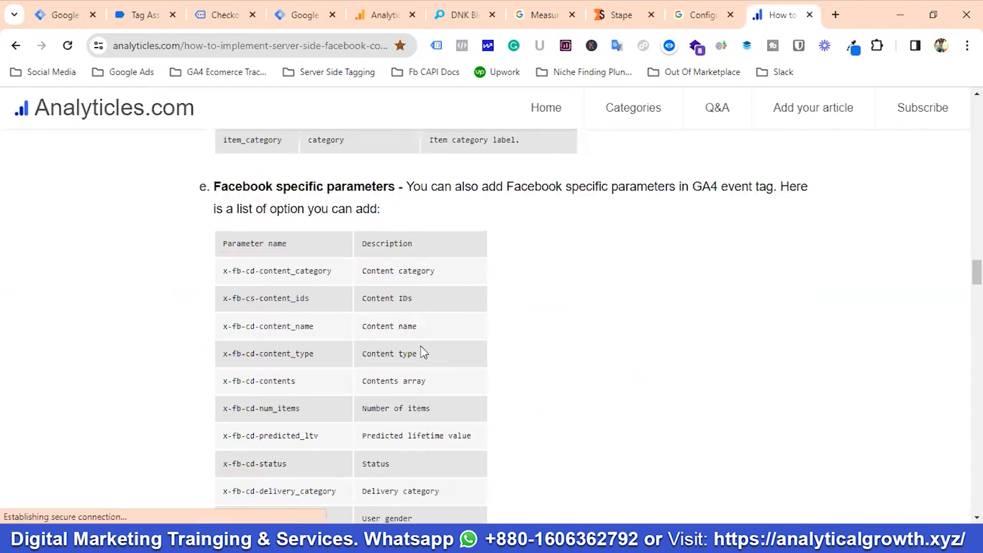
scroll(421, 351, "down", 1)
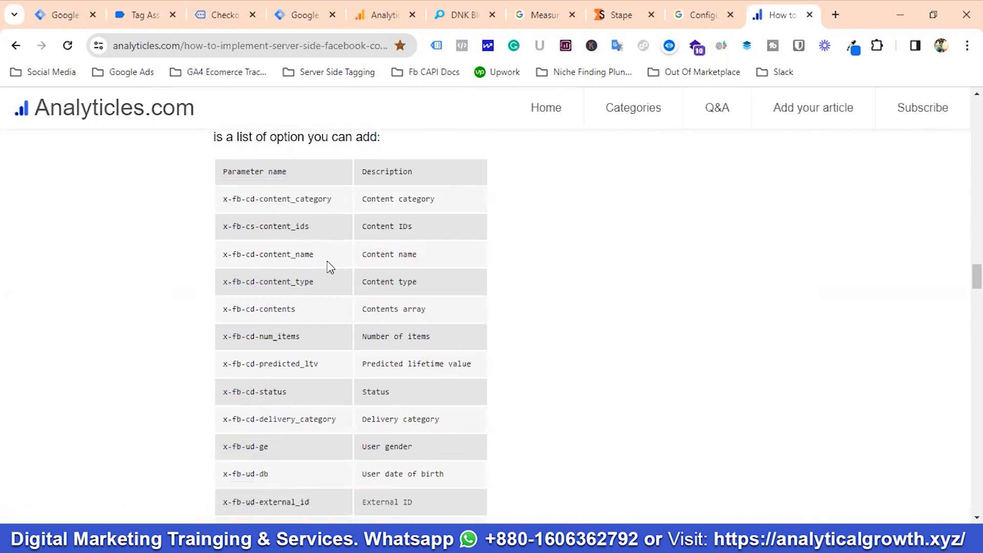
Step: Copy x-fb-cd-content_category from the article's table and add it to the server tag's Parameters to Exclude in Tag Manager
left_click_drag(334, 200, 226, 200)
left_click(242, 202)
triple_click(242, 200)
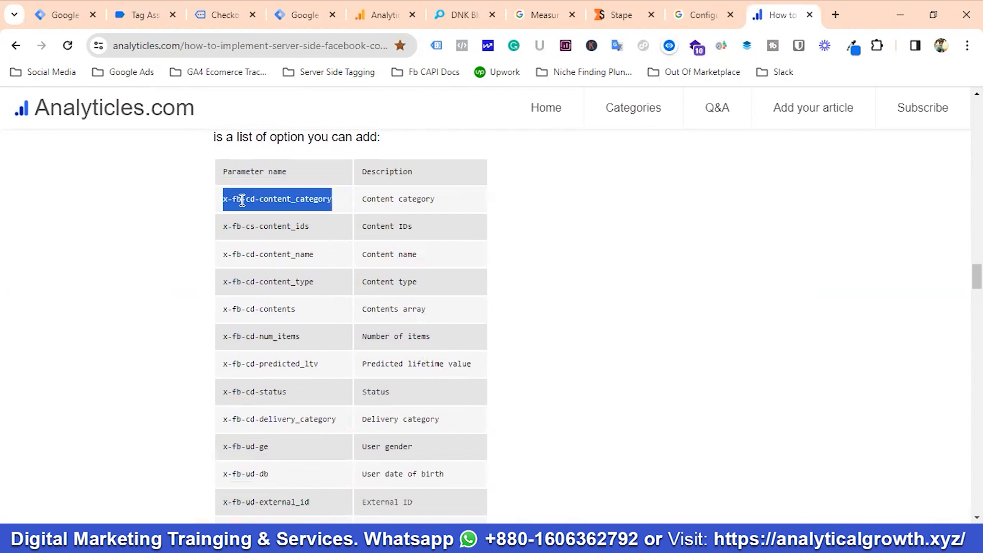
right_click(259, 203)
left_click(302, 217)
left_click(300, 15)
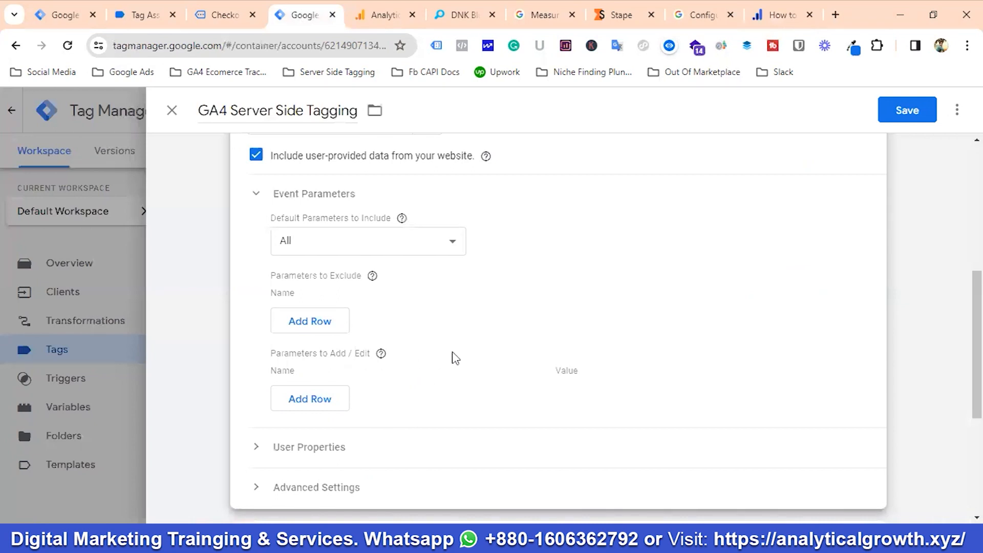
left_click(321, 323)
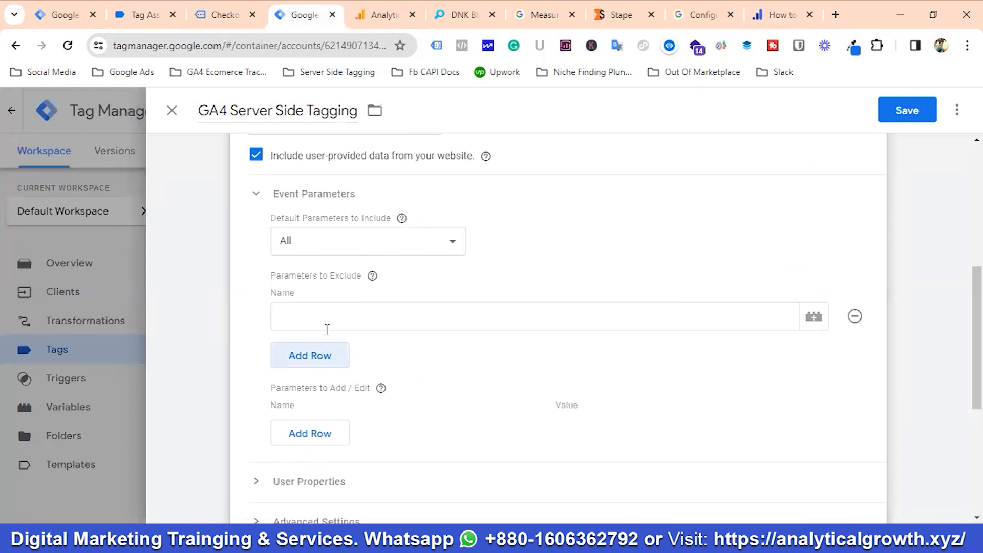
left_click(314, 318)
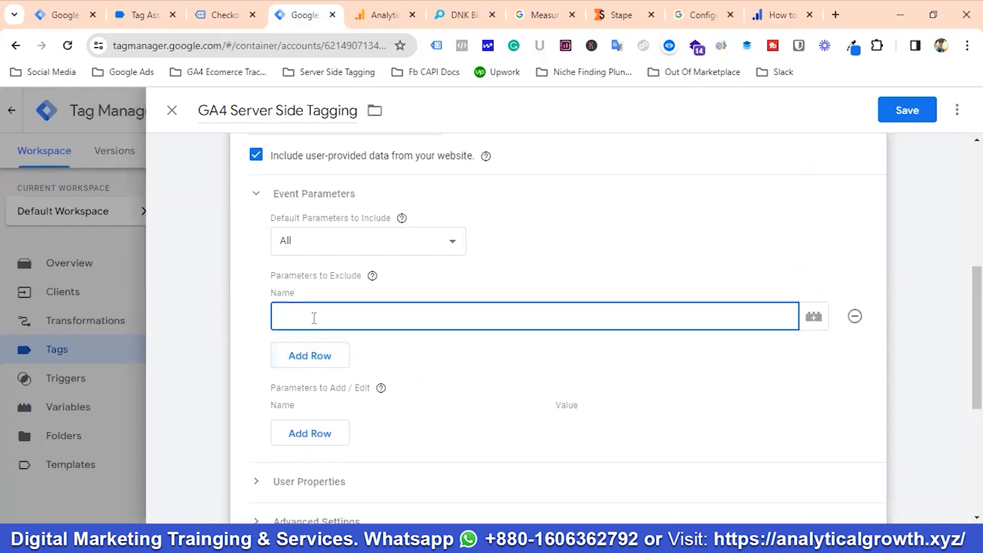
key("ctrl+v")
Step: Add a second excluded parameter, x-fb-cs-content_ids, copying its name from the article's table
left_click(322, 354)
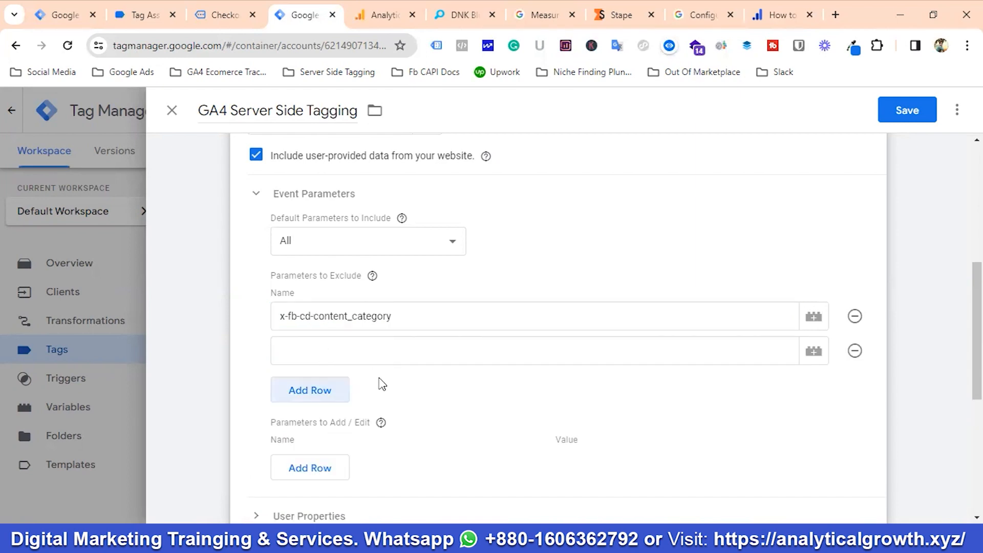
left_click(778, 14)
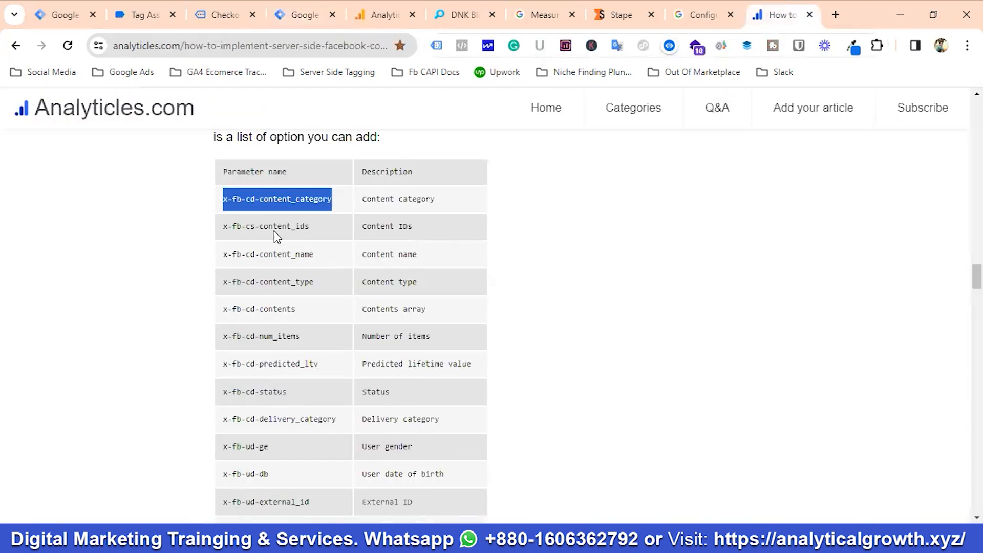
triple_click(261, 228)
right_click(261, 230)
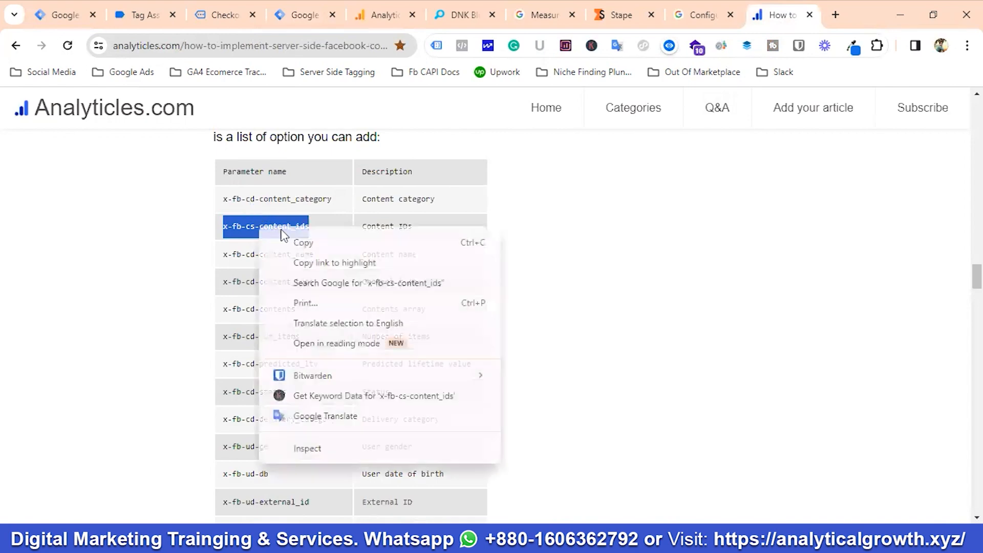
left_click(302, 244)
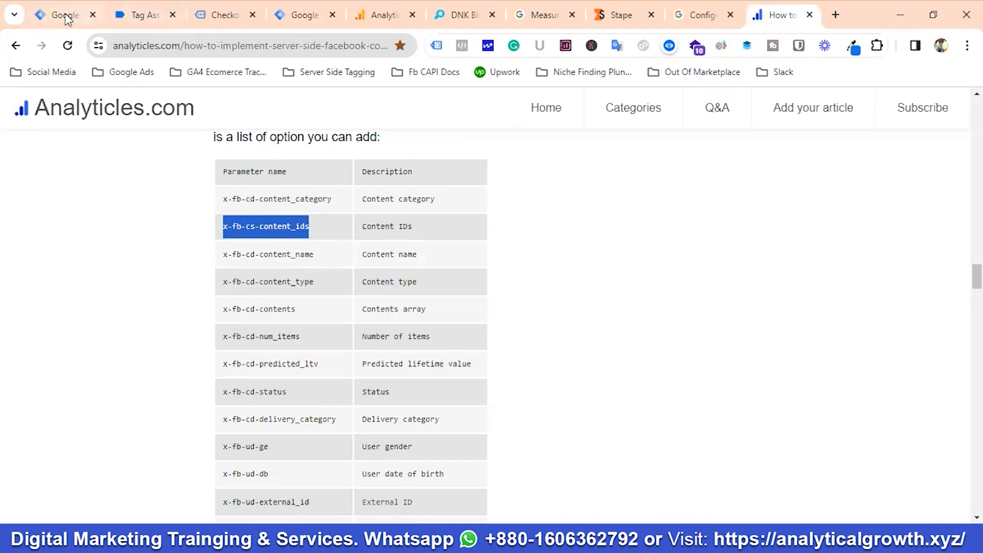
left_click(66, 13)
left_click(305, 14)
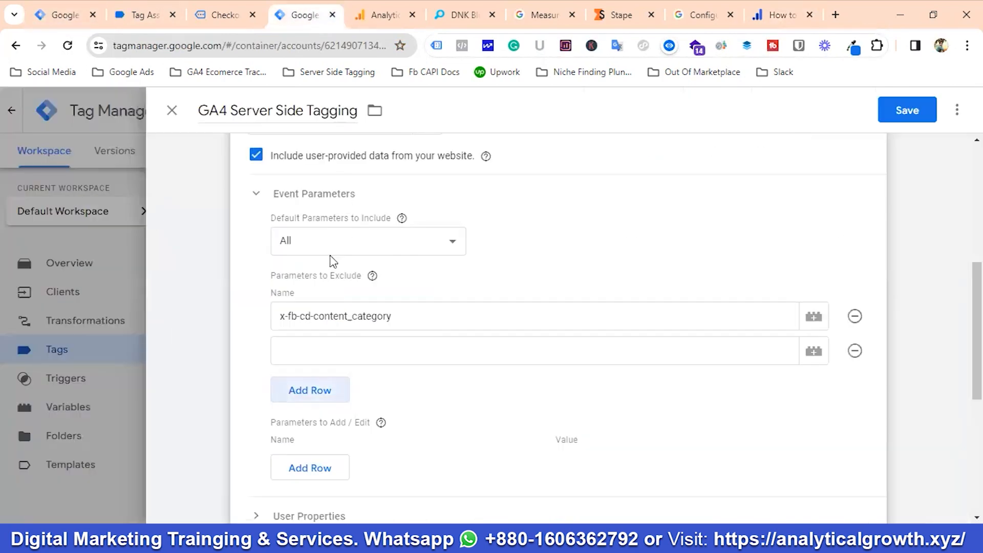
left_click(318, 348)
key("ctrl+v")
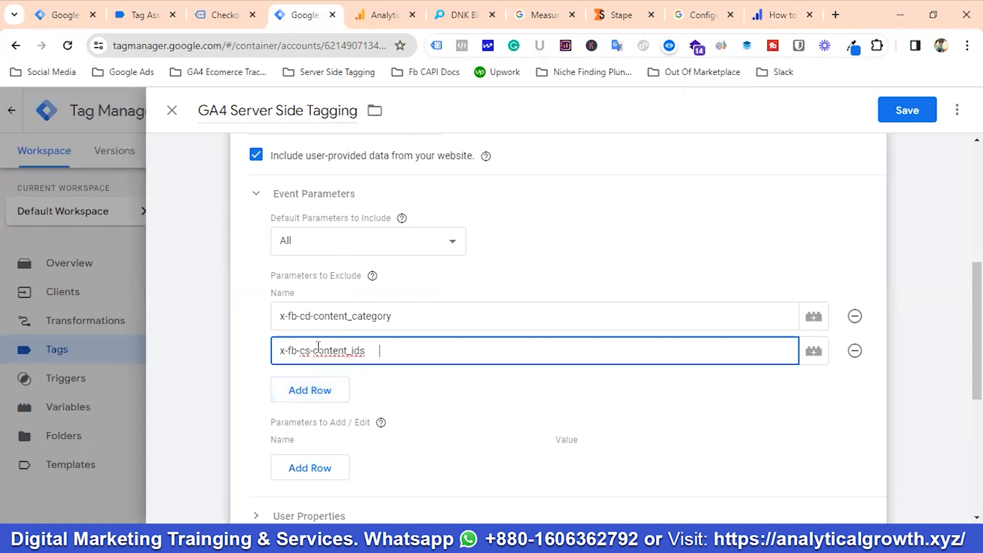
Step: Copy x-fb-cd-content_name from the article and add it as the third excluded parameter of the server tag
left_click(780, 14)
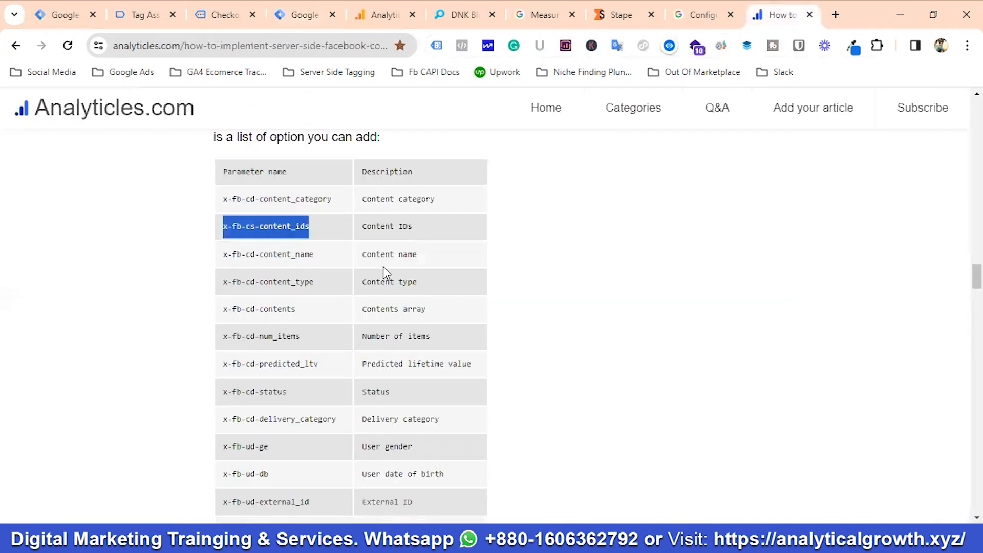
triple_click(271, 253)
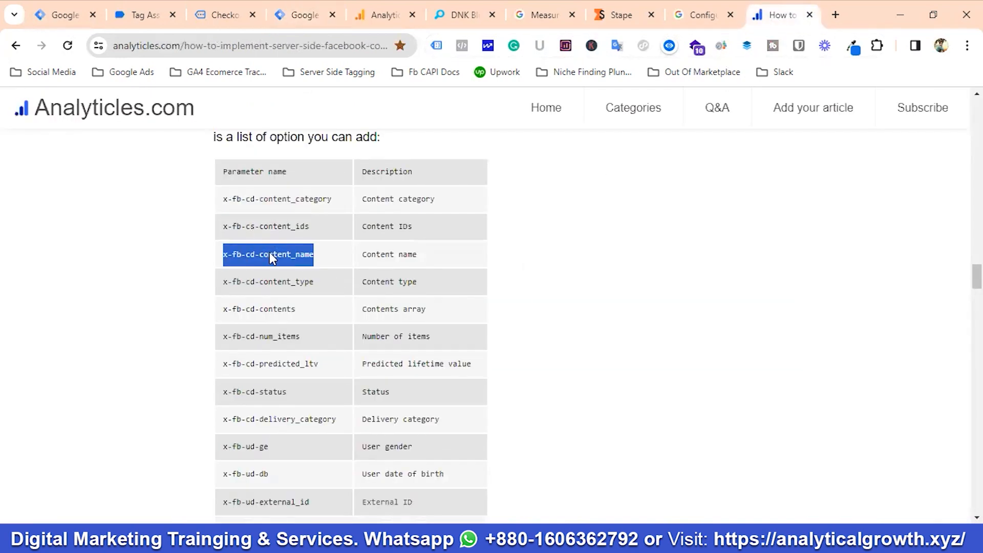
right_click(269, 254)
left_click(307, 270)
left_click(300, 15)
left_click(332, 397)
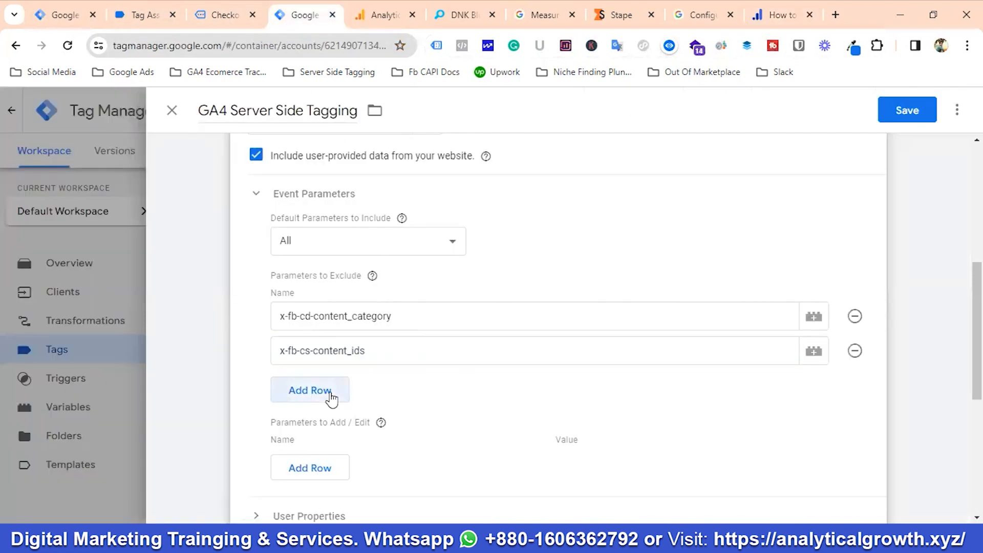
left_click(330, 391)
key("ctrl+v")
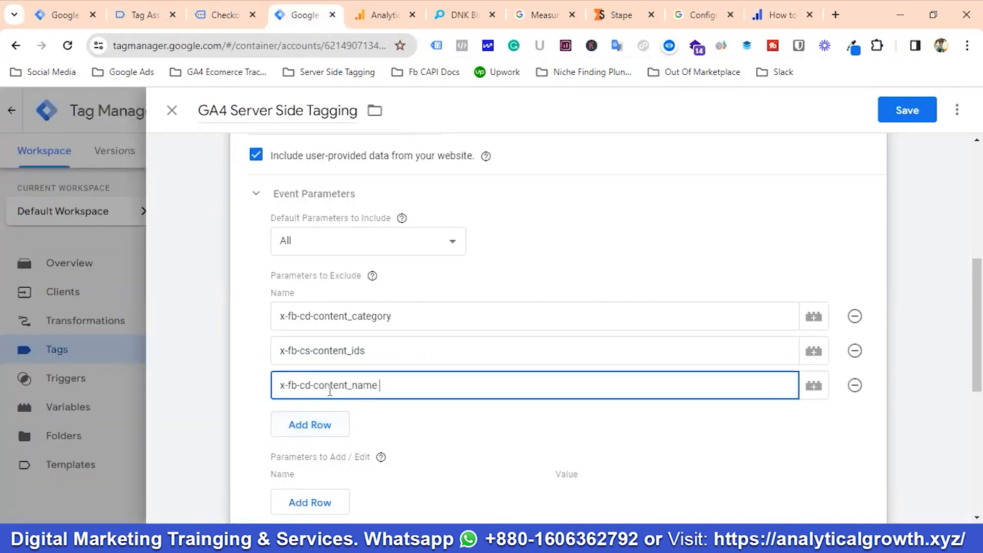
Step: Copy x-fb-cd-content_type from the Analyticles.com article's table and add it as the fourth excluded parameter of the GA4 server tag
left_click(322, 430)
left_click(323, 423)
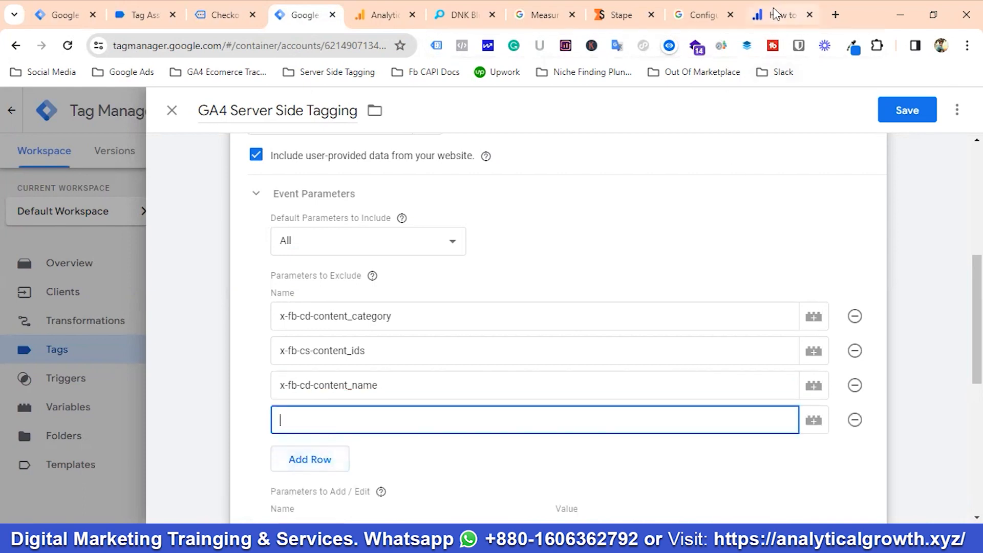
left_click(776, 16)
double_click(284, 282)
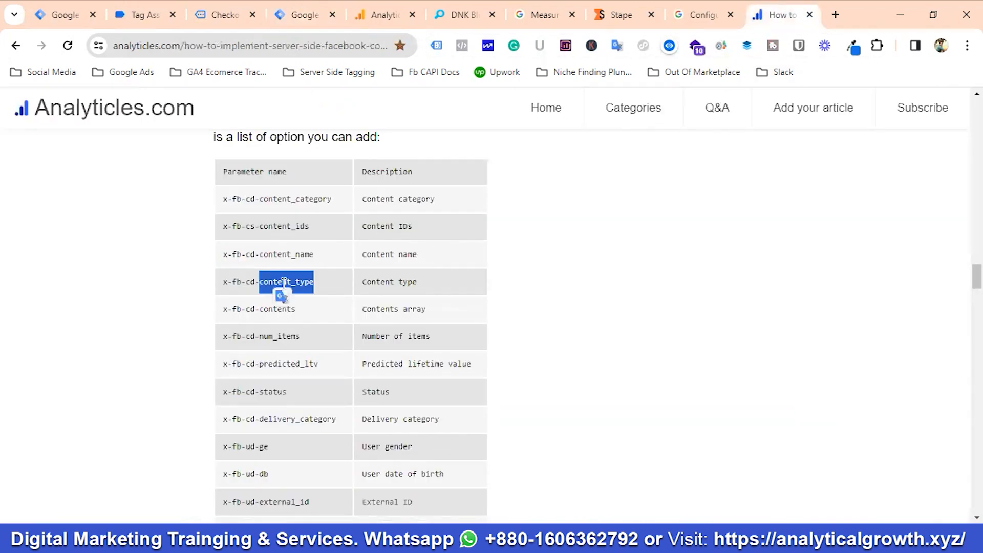
triple_click(281, 283)
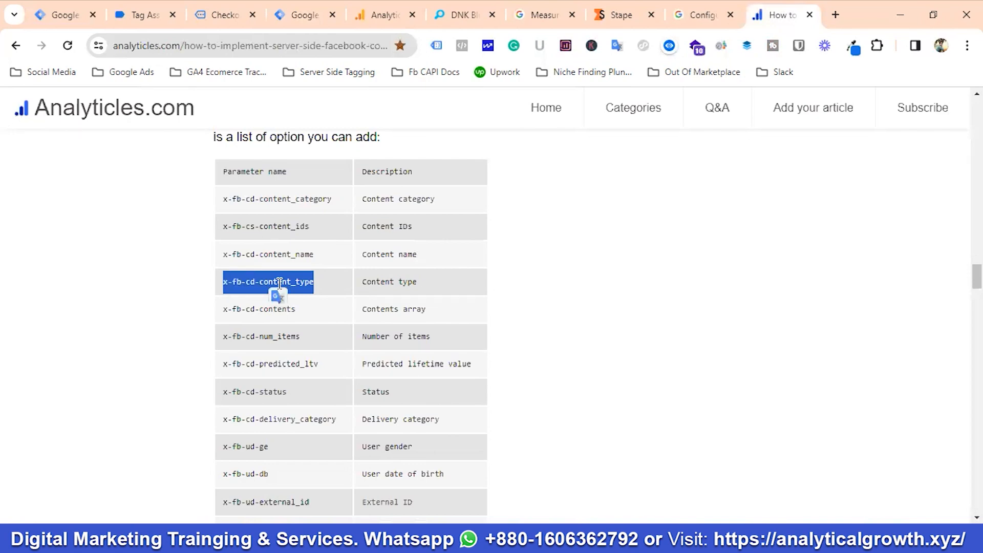
right_click(281, 287)
left_click(321, 62)
left_click(54, 8)
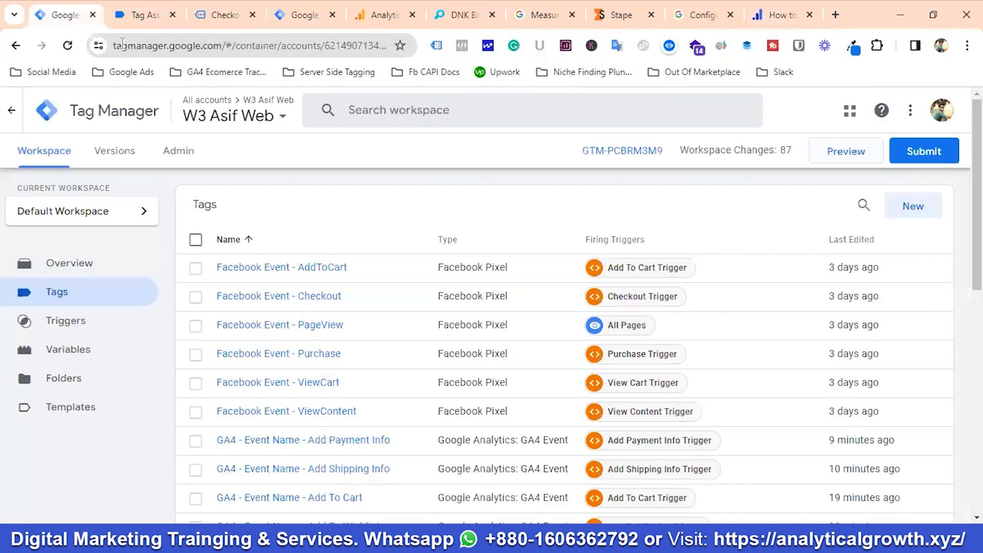
left_click(297, 9)
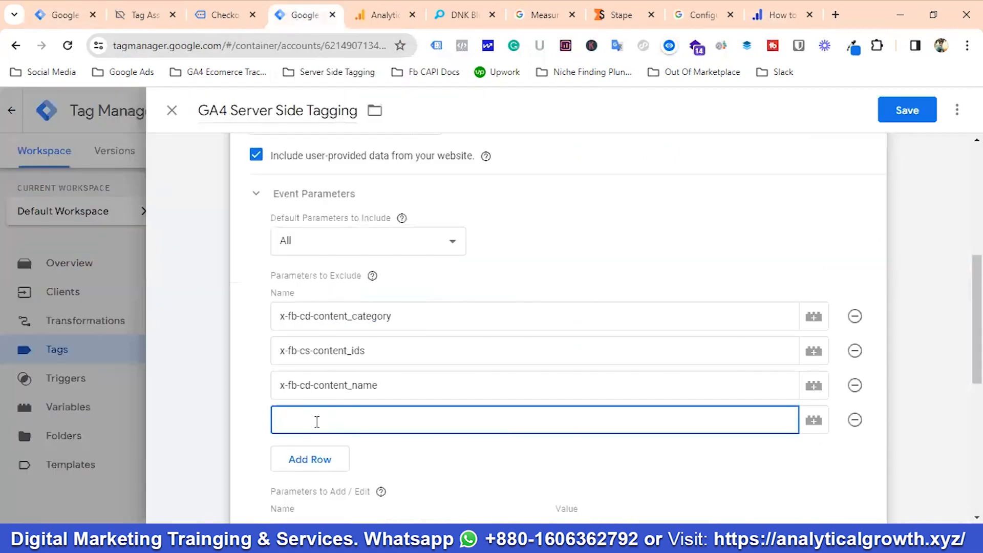
key("ctrl+v")
left_click(318, 458)
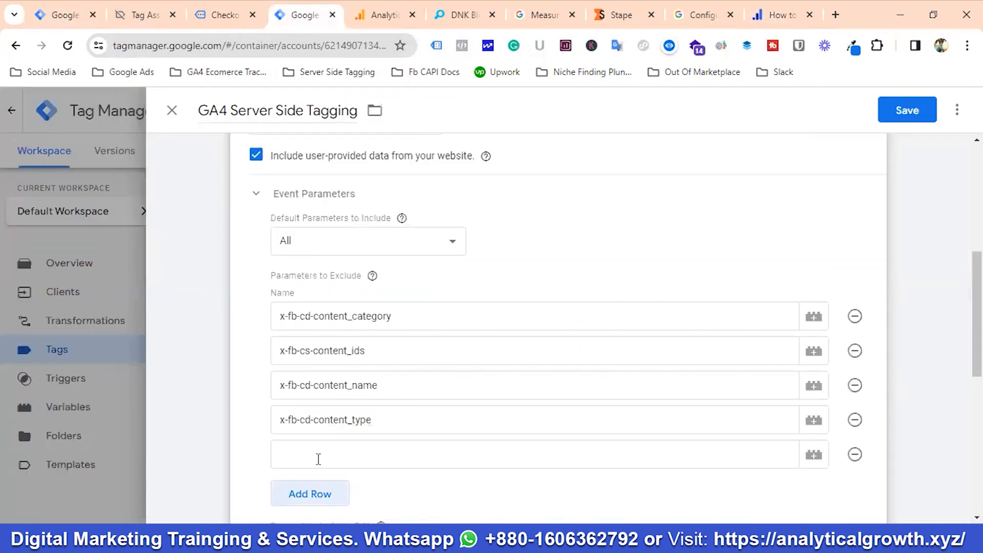
left_click(776, 15)
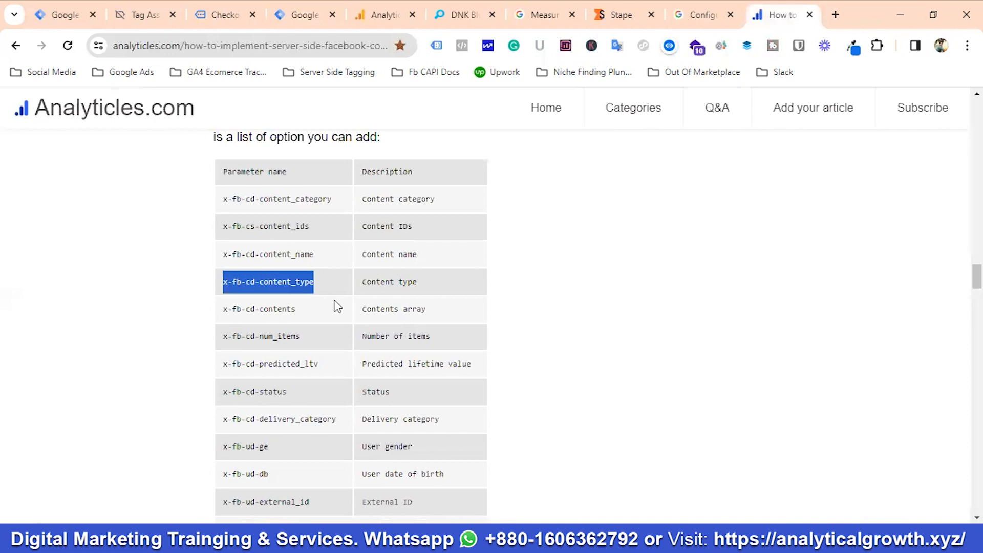
scroll(351, 293, "down", 2)
scroll(307, 285, "down", 2)
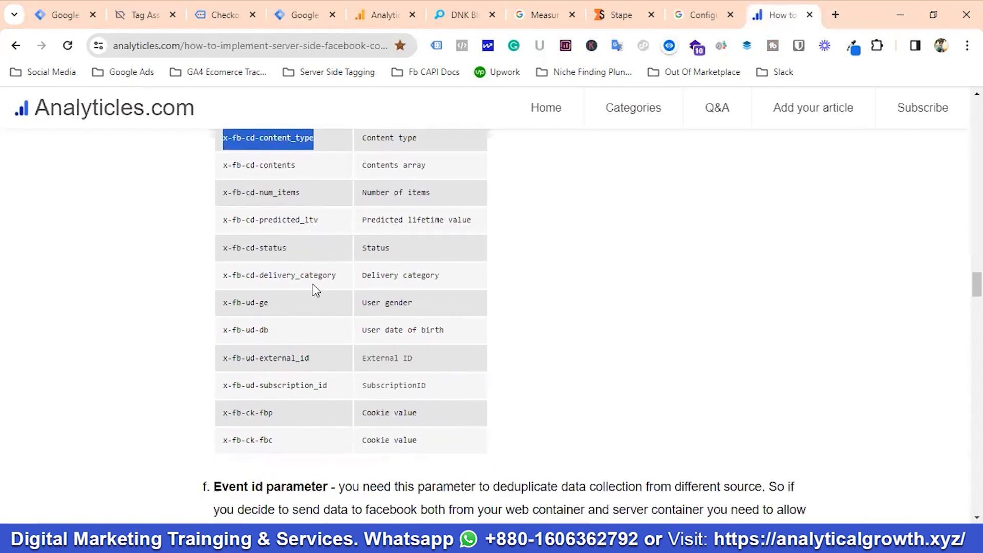
triple_click(249, 414)
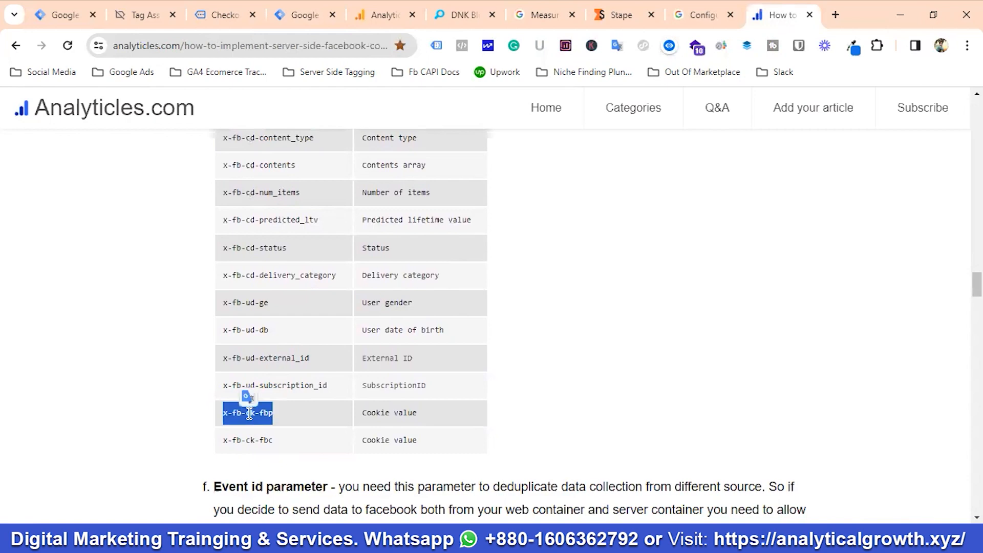
left_click(307, 416)
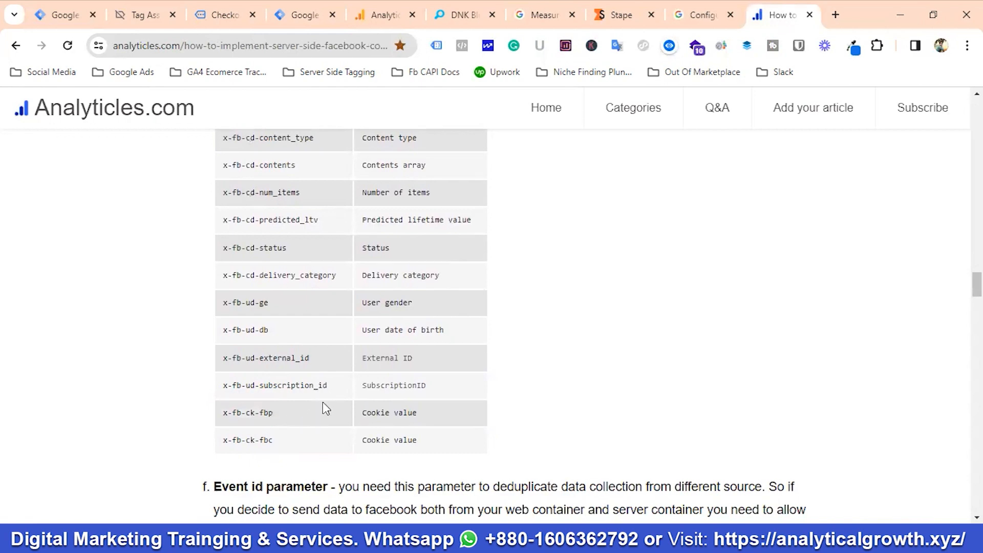
scroll(323, 402, "up", 2)
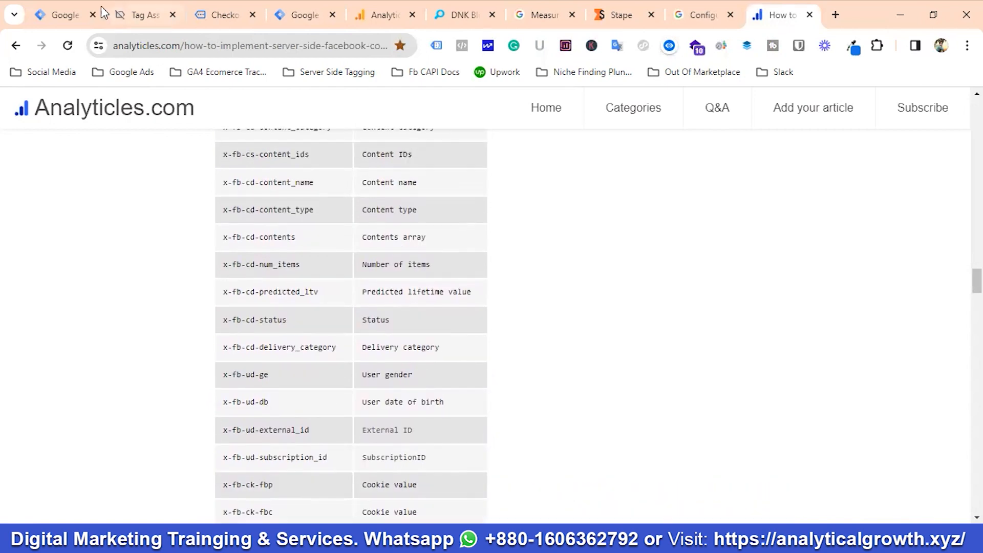
left_click(290, 13)
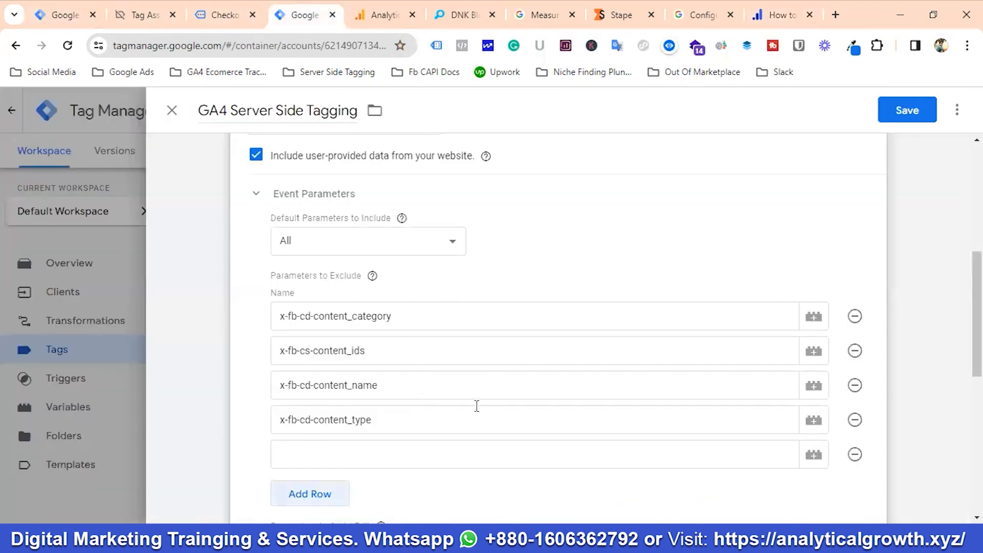
scroll(477, 406, "down", 2)
left_click(855, 384)
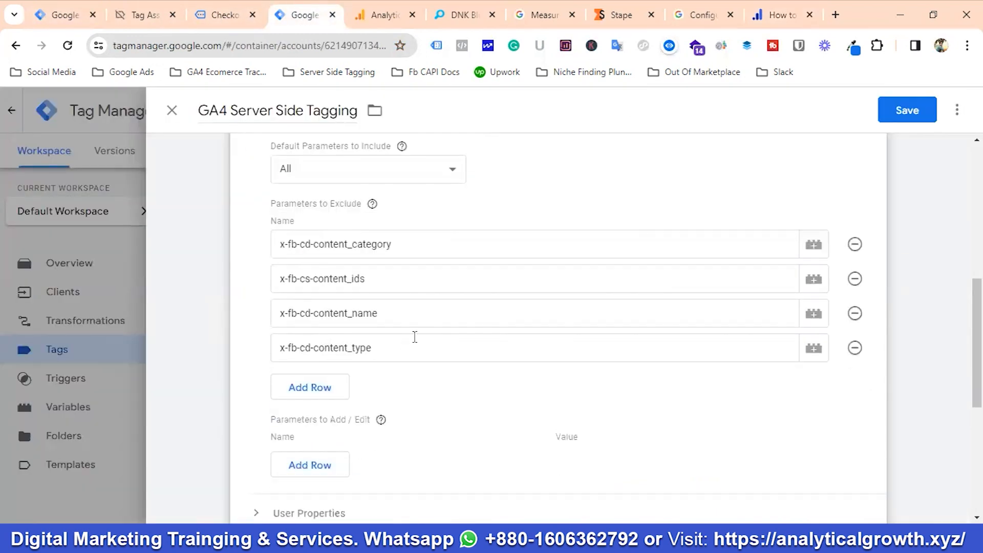
Step: Check the server tag's excluded parameters and firing trigger, and save the GA4 Server Side Tagging tag
scroll(414, 336, "up", 2)
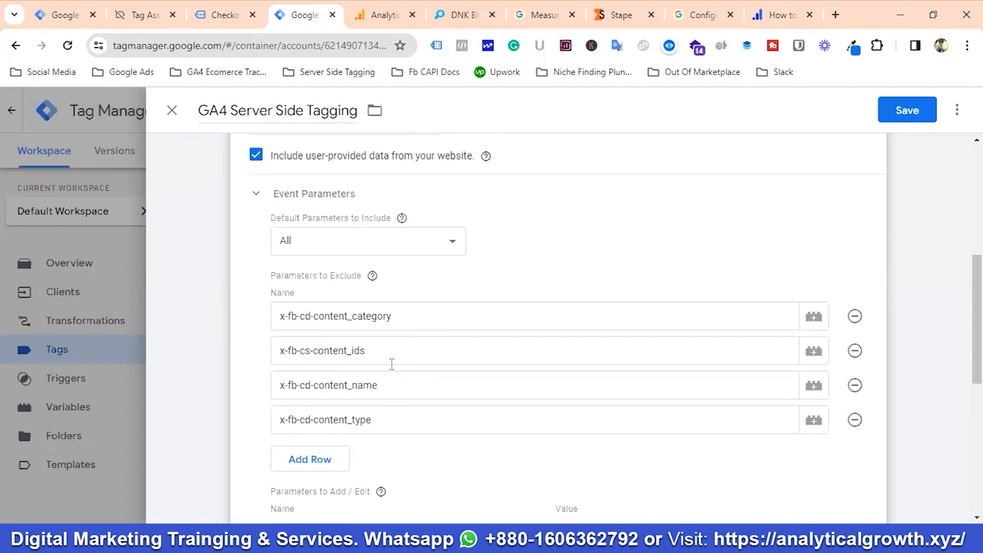
scroll(464, 381, "down", 8)
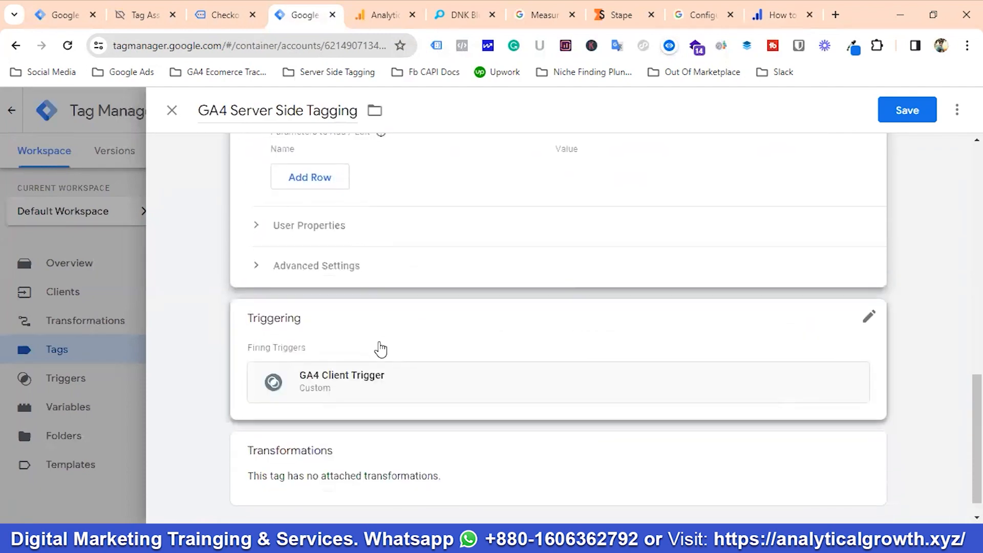
scroll(904, 182, "up", 6)
left_click(906, 109)
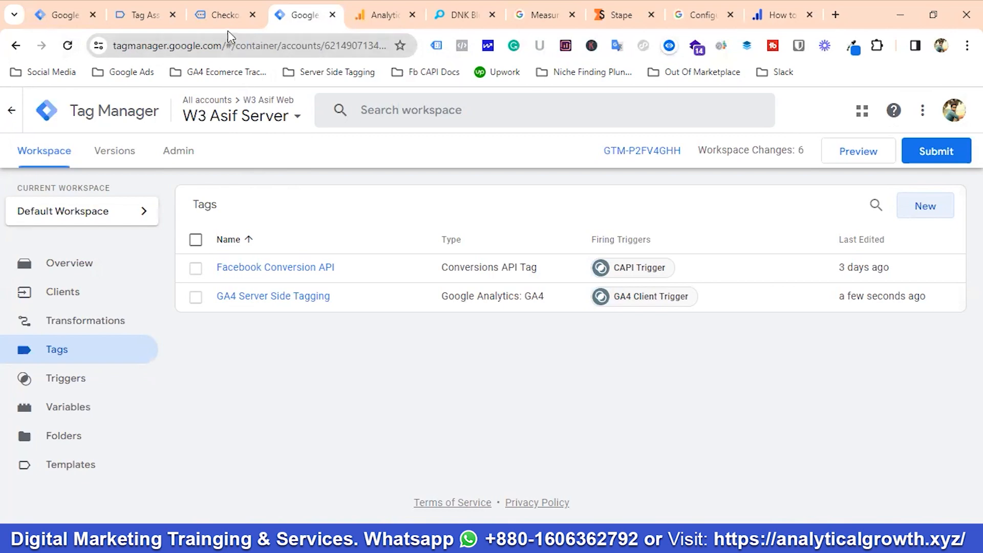
Step: Close the store's old order-received page and the old Tag Assistant page
left_click(224, 15)
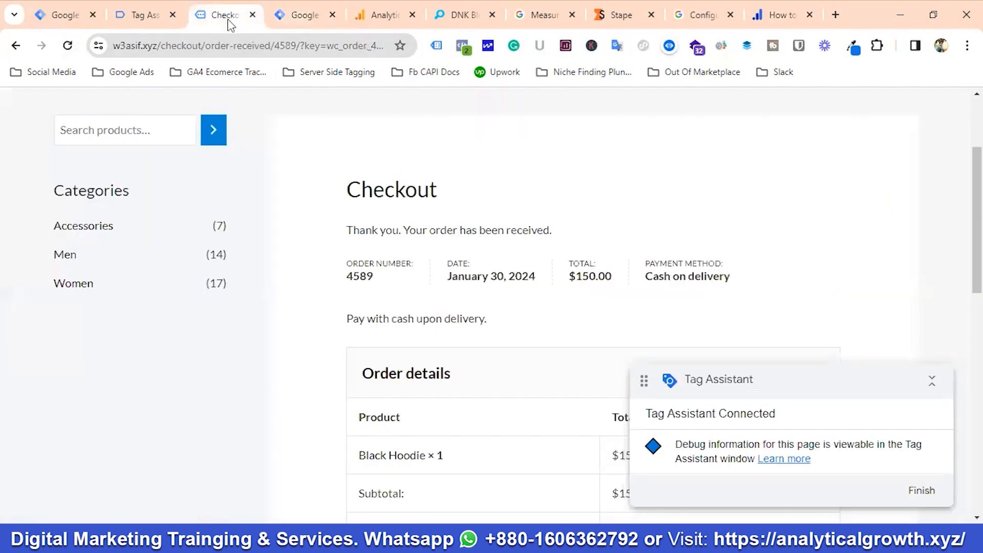
left_click(253, 15)
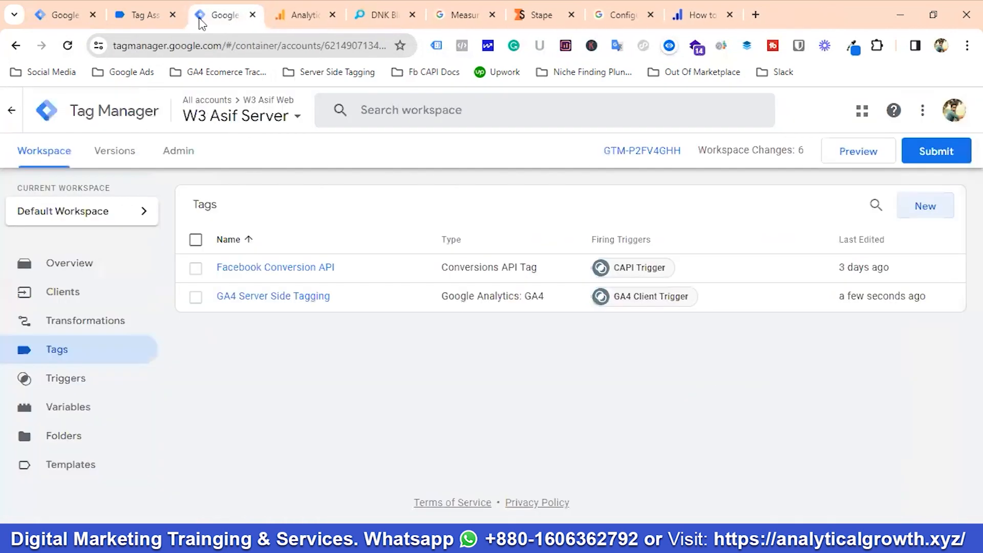
left_click(173, 15)
Step: Start previews of the W3 Asif Web and W3 Asif Server containers, and connect Tag Assistant to w3asif.xyz
left_click(65, 15)
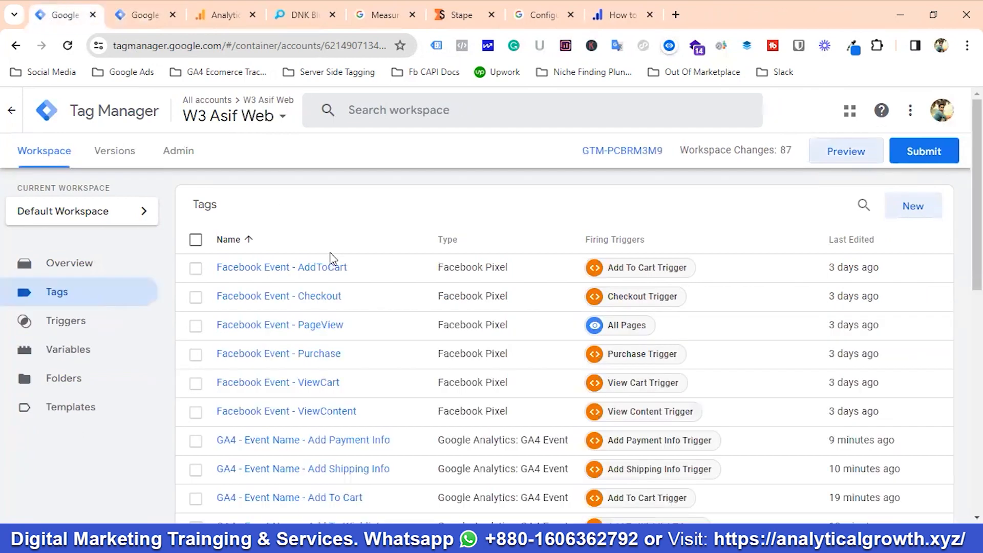
left_click(835, 154)
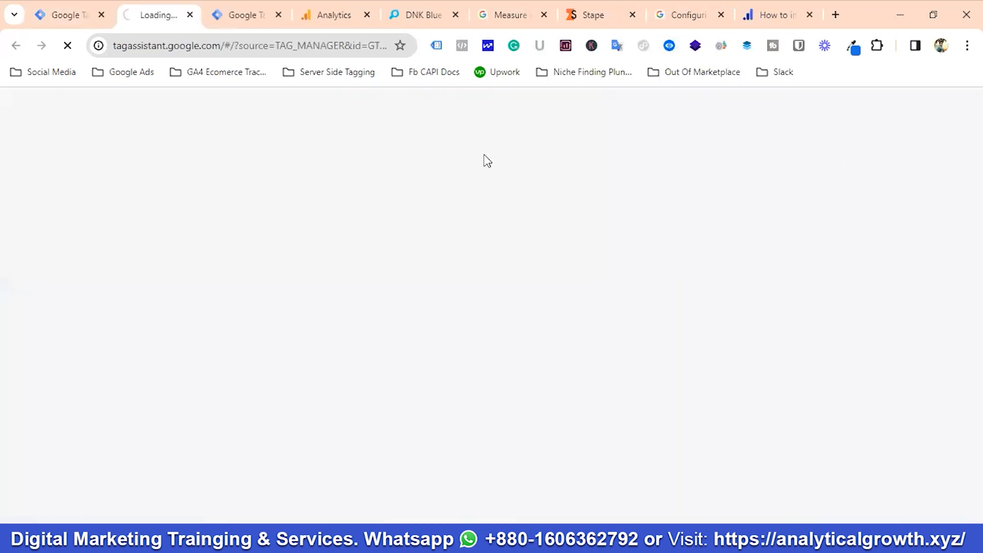
left_click(242, 13)
left_click(865, 155)
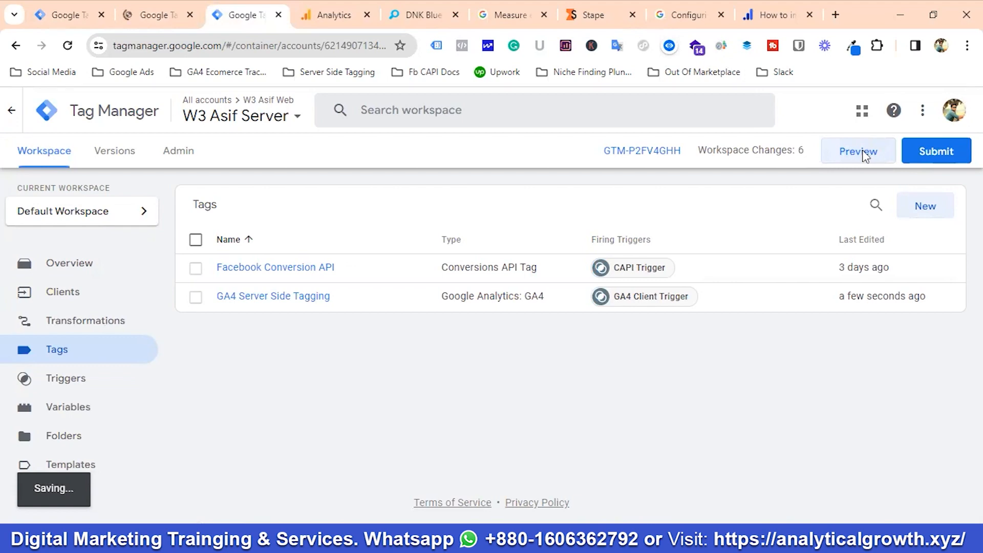
left_click(143, 16)
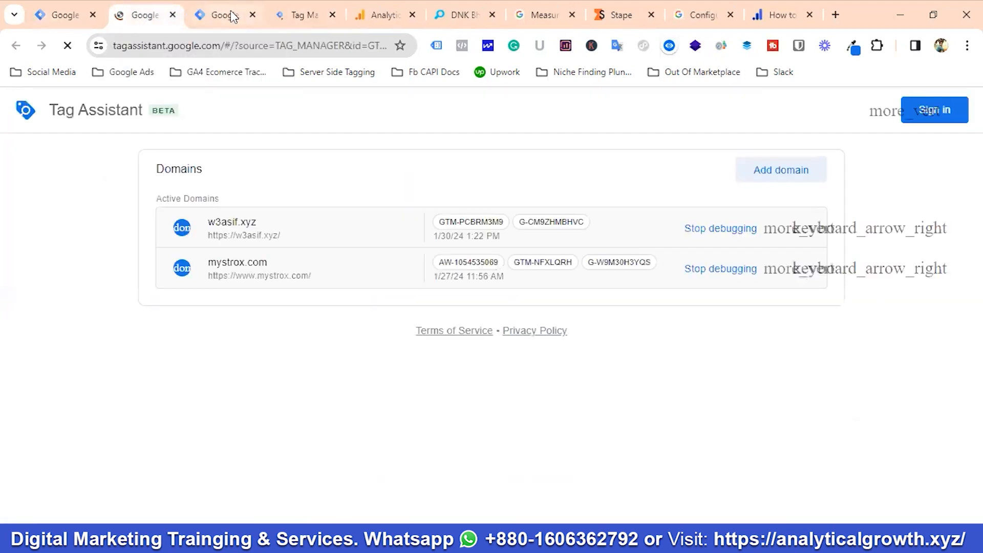
left_click(489, 450)
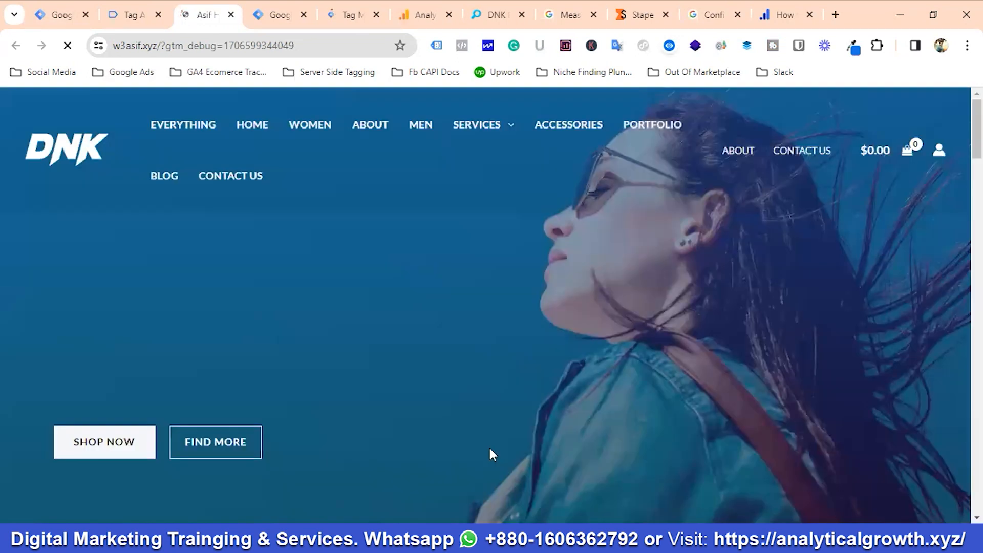
Step: Check in the server container's preview which tags fire for the store's home page
left_click(277, 15)
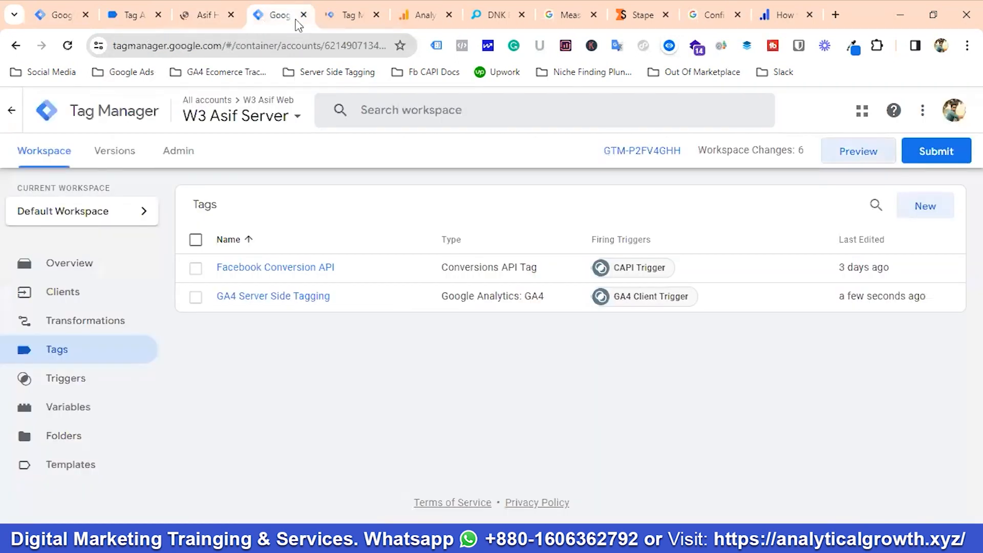
left_click(350, 17)
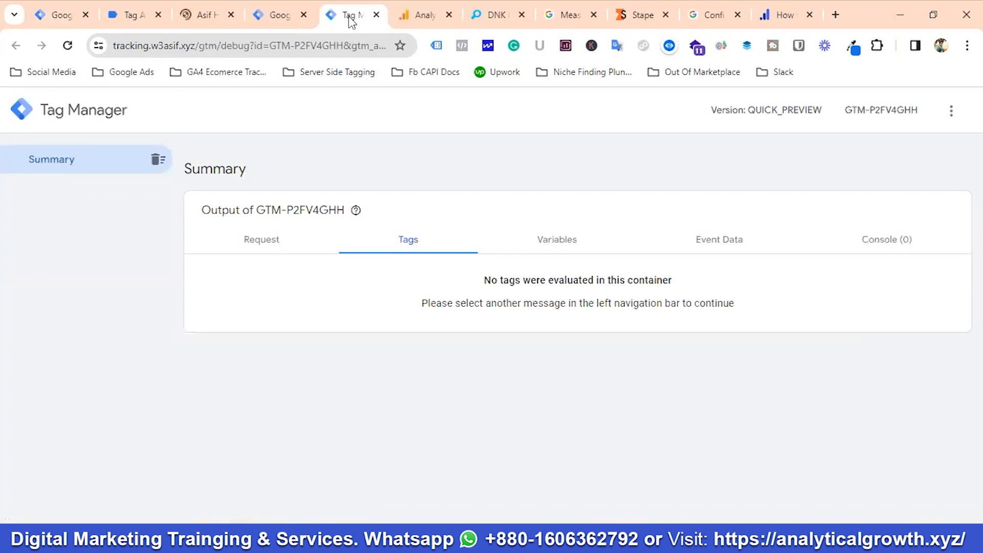
left_click(202, 9)
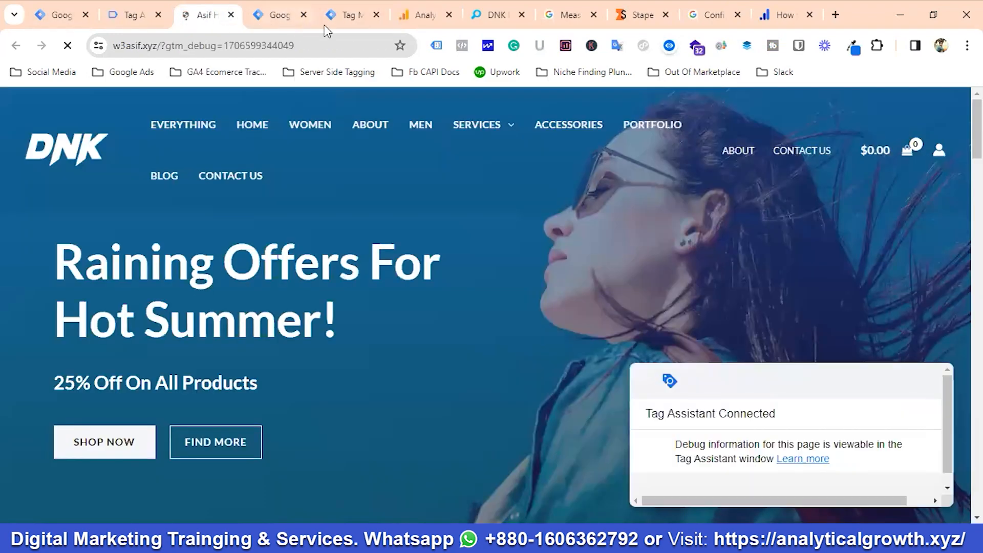
left_click(346, 19)
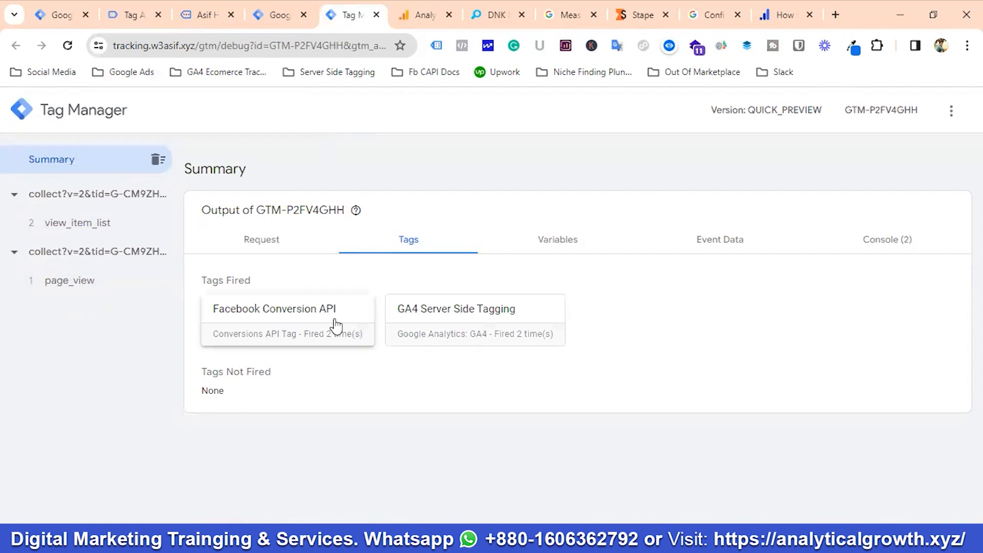
Step: On the store's home page, open the Light Brown Purse product from Featured Products
left_click(202, 6)
scroll(410, 302, "down", 6)
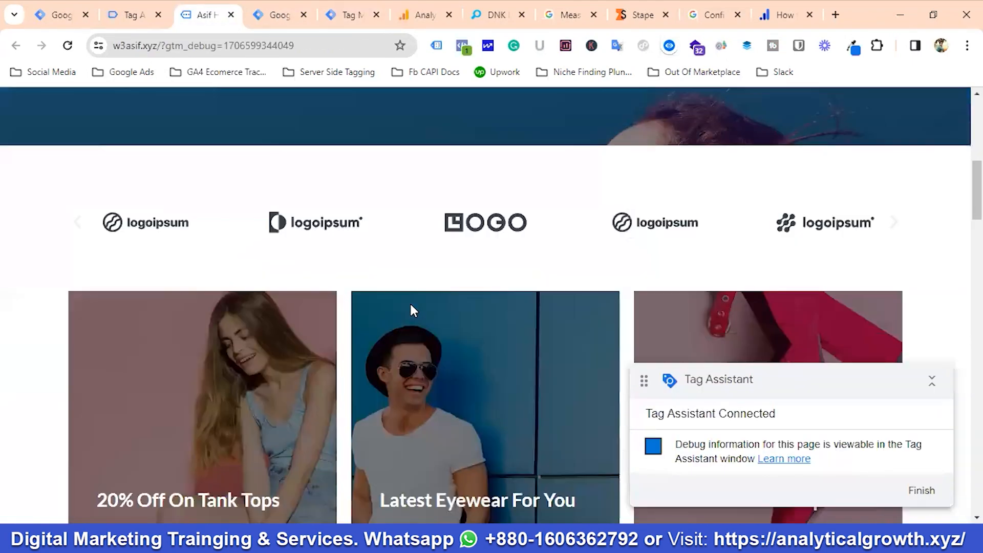
scroll(414, 310, "down", 10)
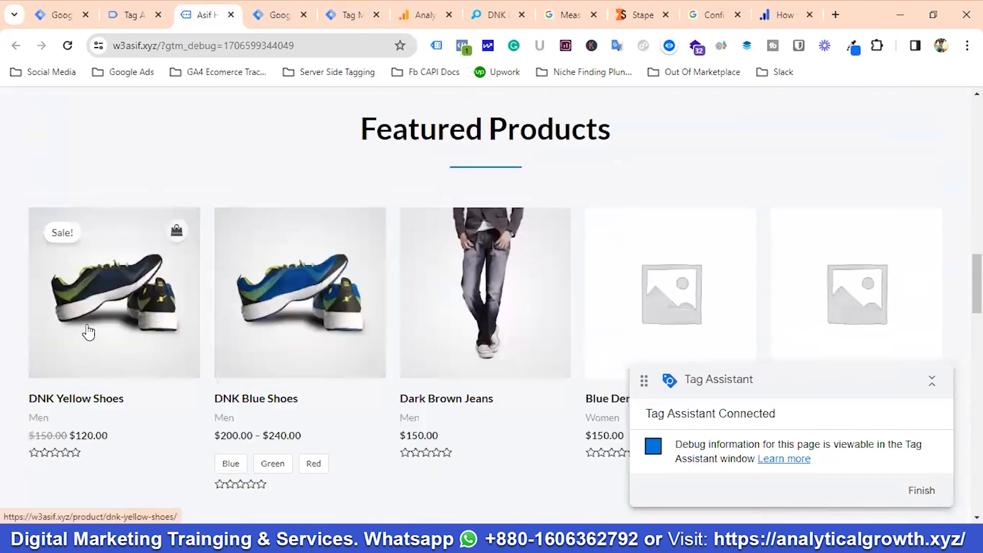
scroll(283, 325, "down", 3)
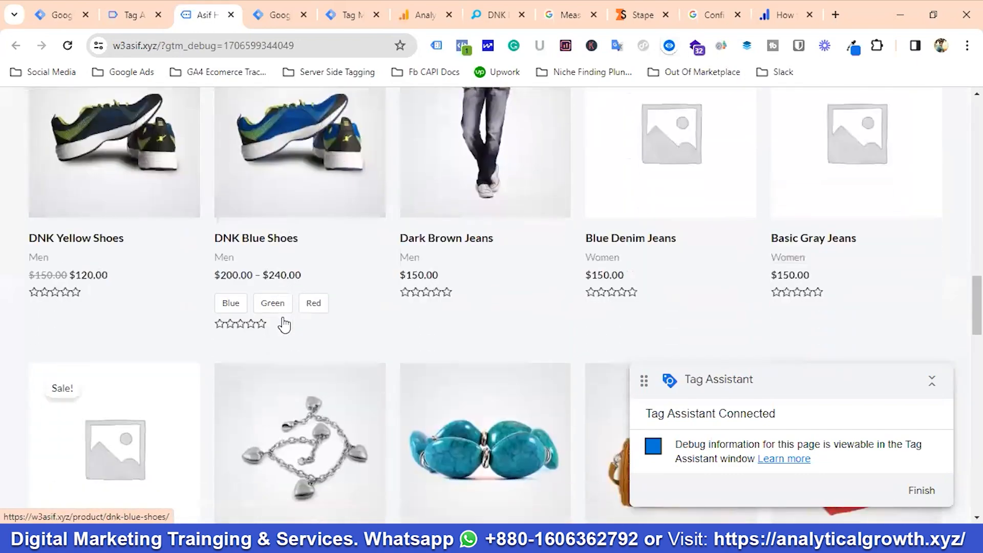
scroll(284, 325, "down", 3)
scroll(286, 324, "down", 3)
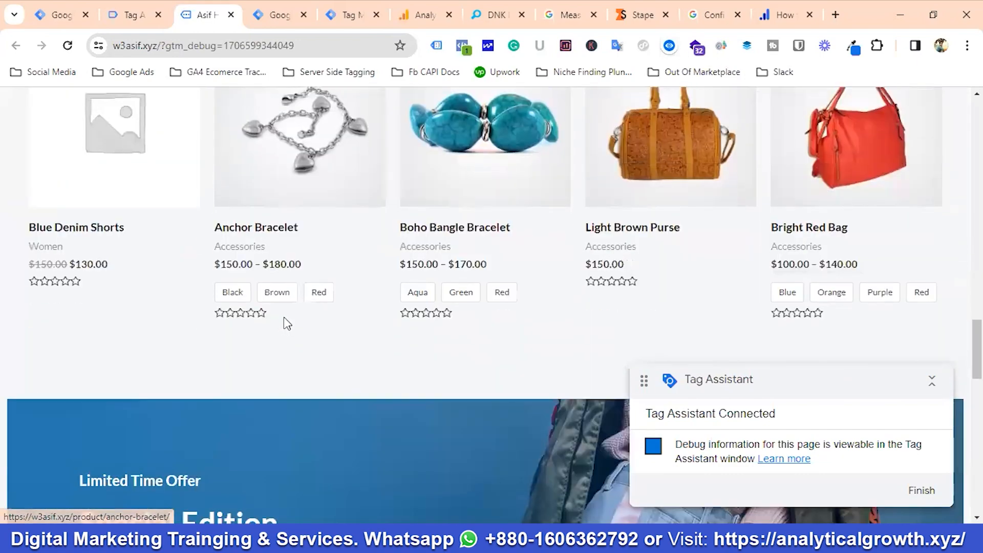
scroll(285, 325, "up", 2)
scroll(285, 324, "down", 1)
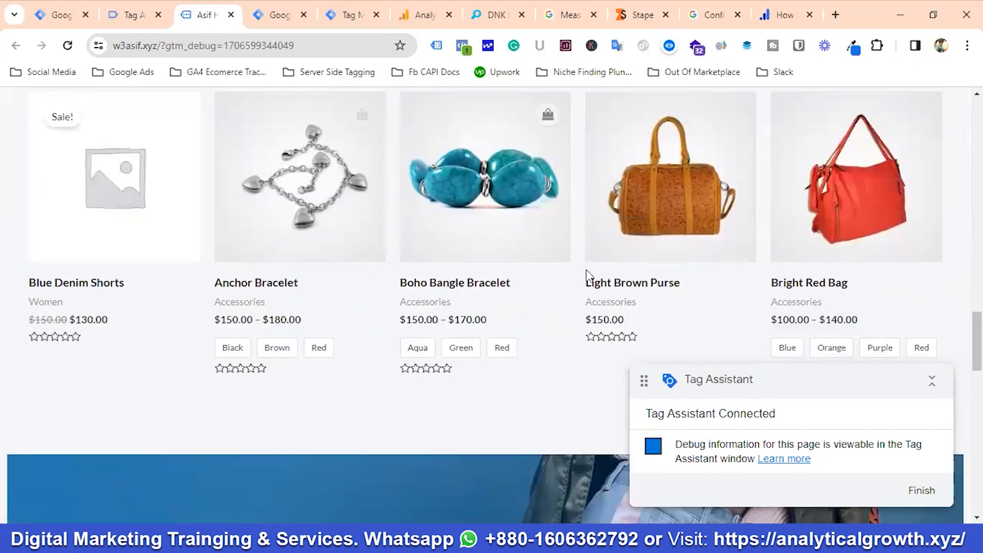
scroll(586, 277, "up", 1)
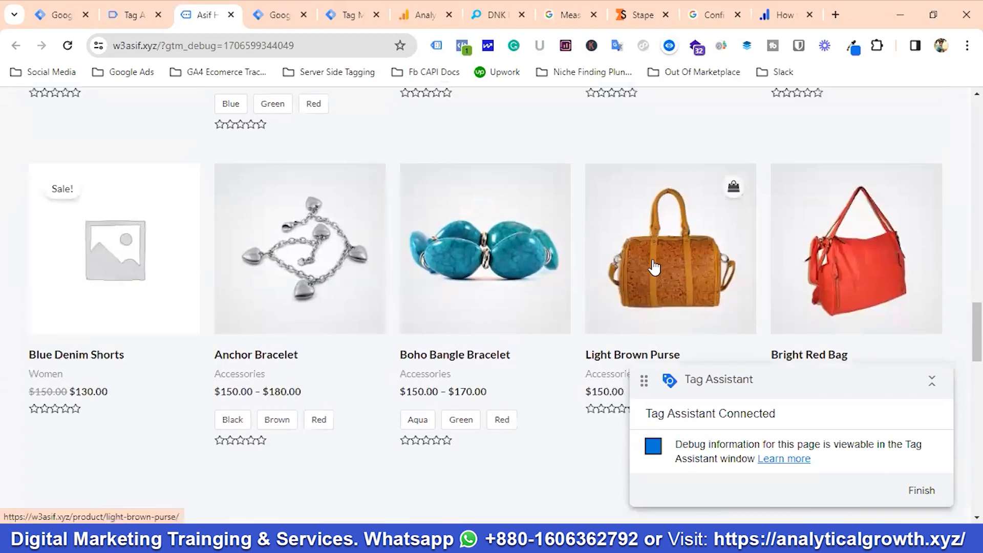
left_click(654, 268)
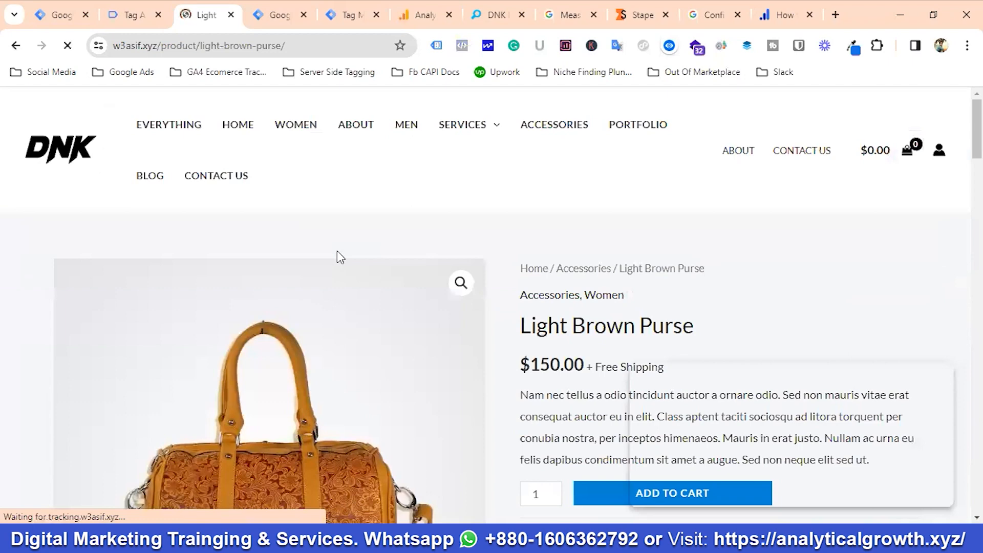
scroll(568, 205, "down", 1)
scroll(578, 206, "down", 1)
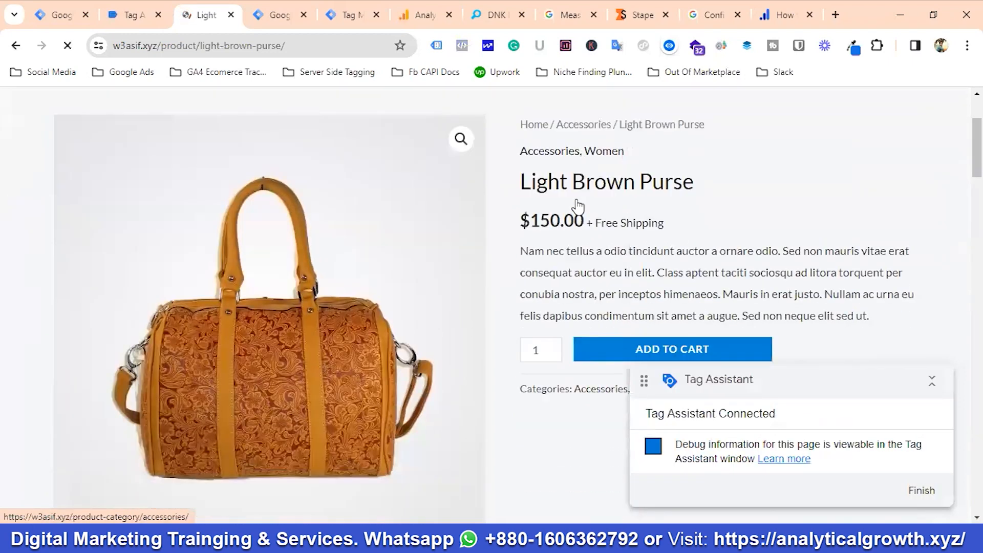
Step: Add one Light Brown Purse to the cart from its product page and open the cart
scroll(651, 210, "down", 1)
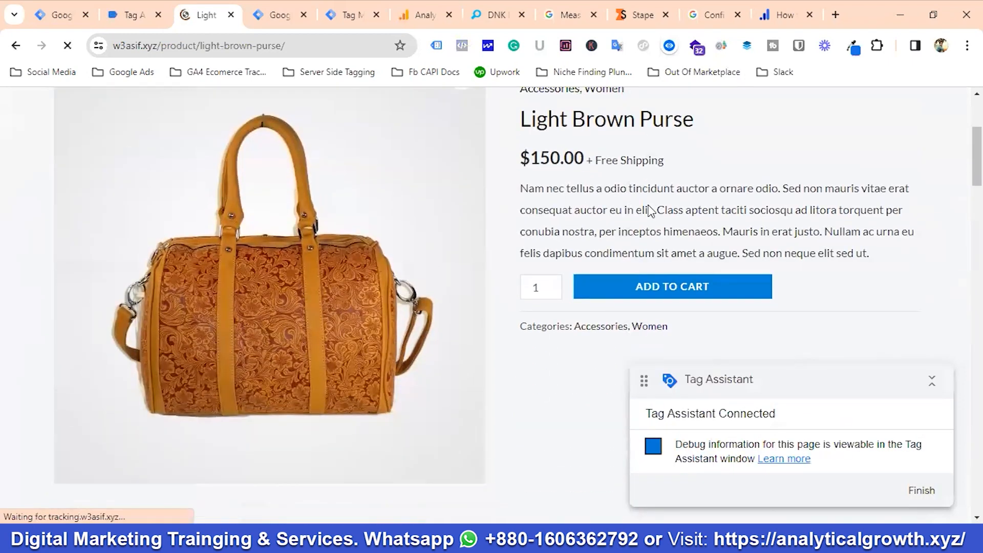
left_click(668, 282)
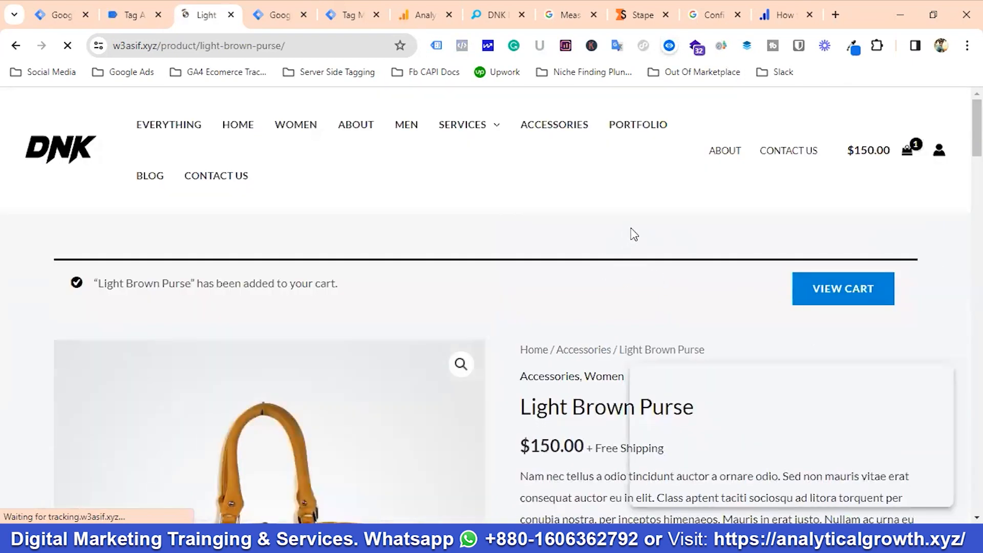
scroll(634, 234, "down", 2)
scroll(742, 216, "down", 2)
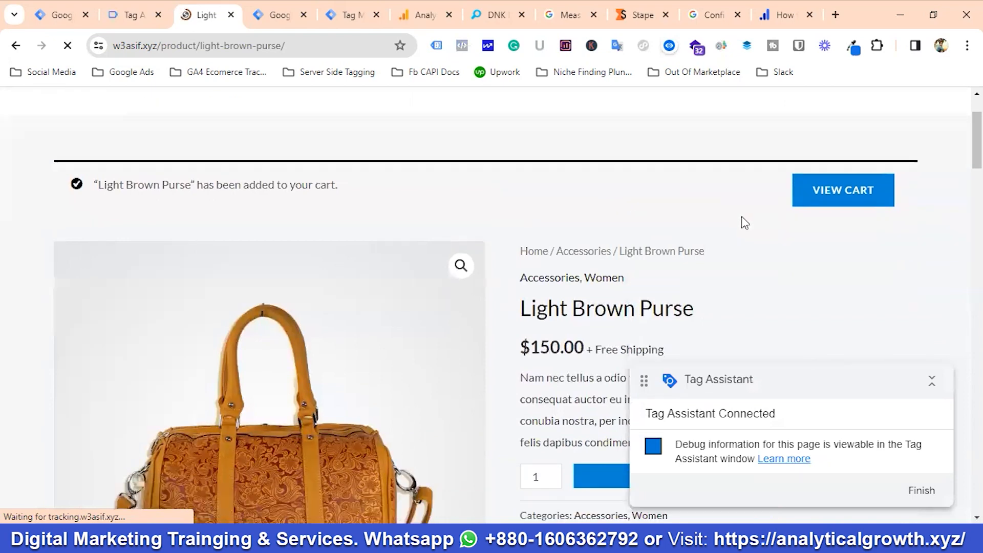
scroll(742, 216, "up", 2)
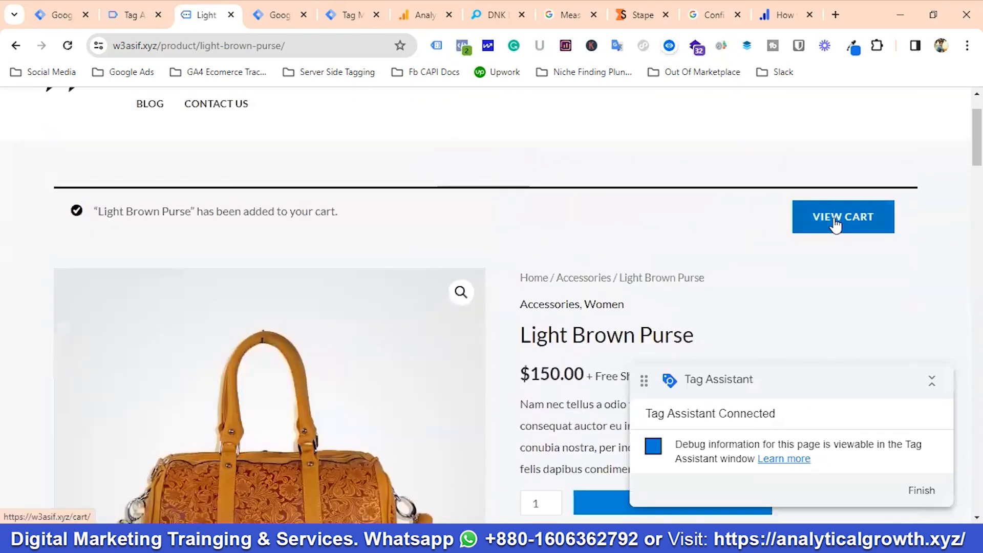
left_click(833, 224)
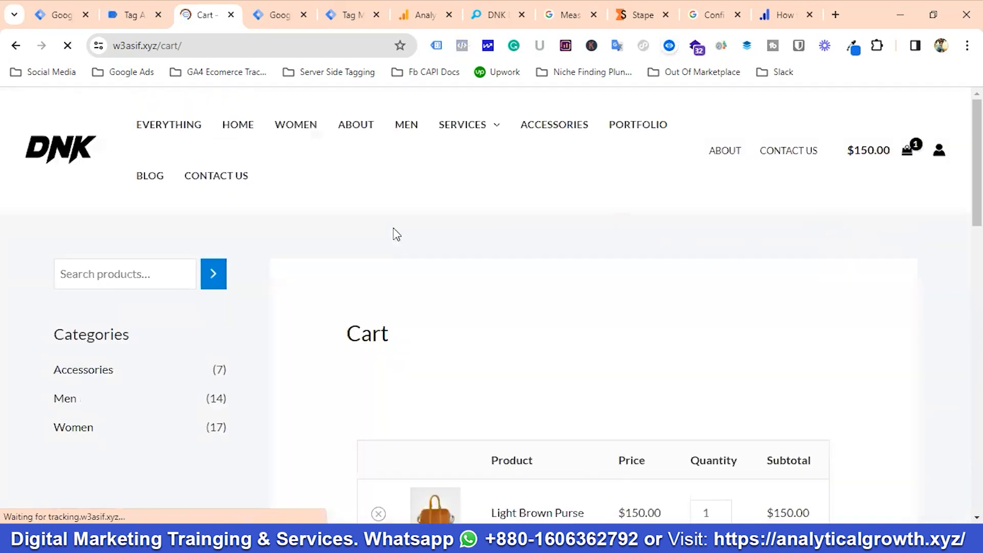
Step: Glance at the server container's preview summary, and proceed from the store's cart to checkout
left_click(351, 16)
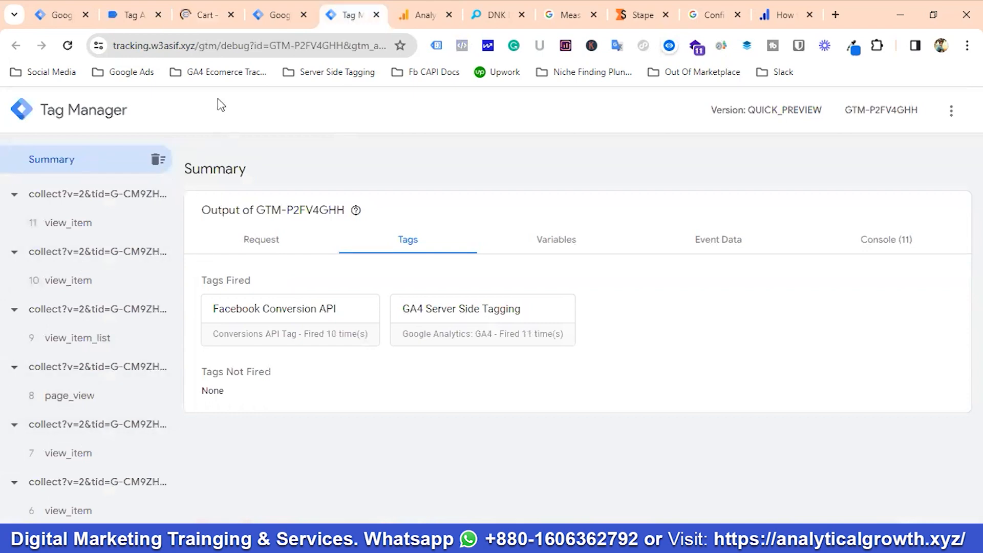
left_click(206, 15)
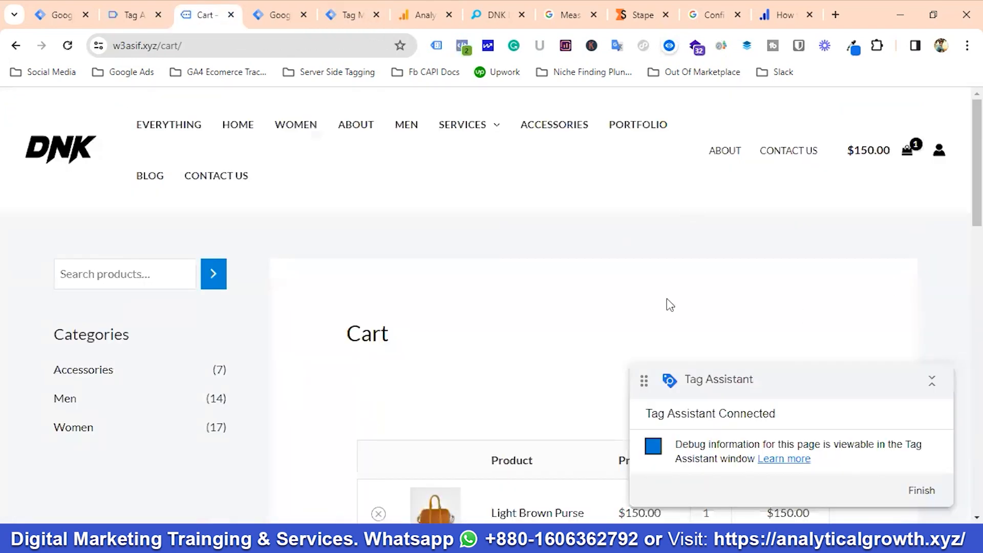
scroll(633, 254, "down", 3)
scroll(635, 254, "down", 8)
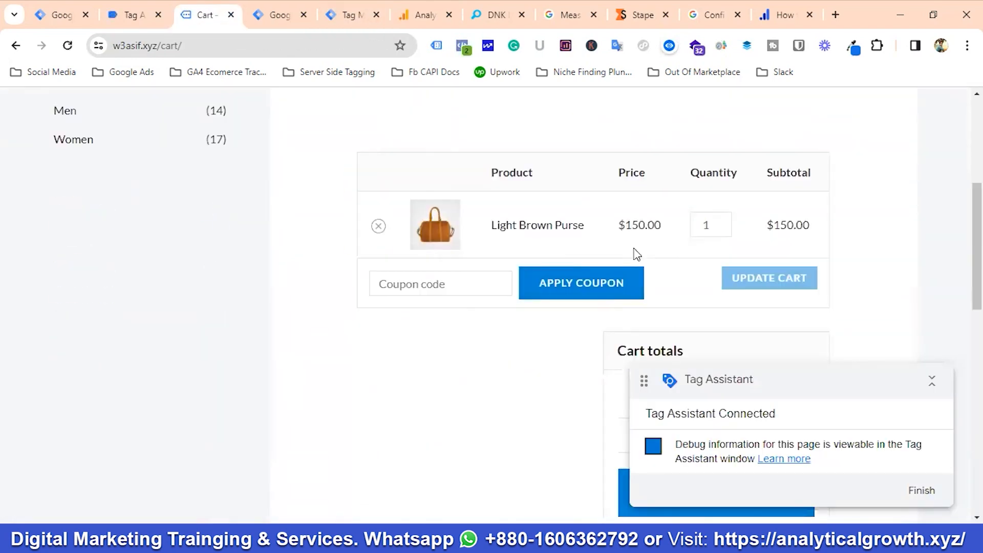
scroll(640, 248, "up", 3)
scroll(641, 251, "up", 2)
scroll(666, 251, "down", 4)
left_click(715, 209)
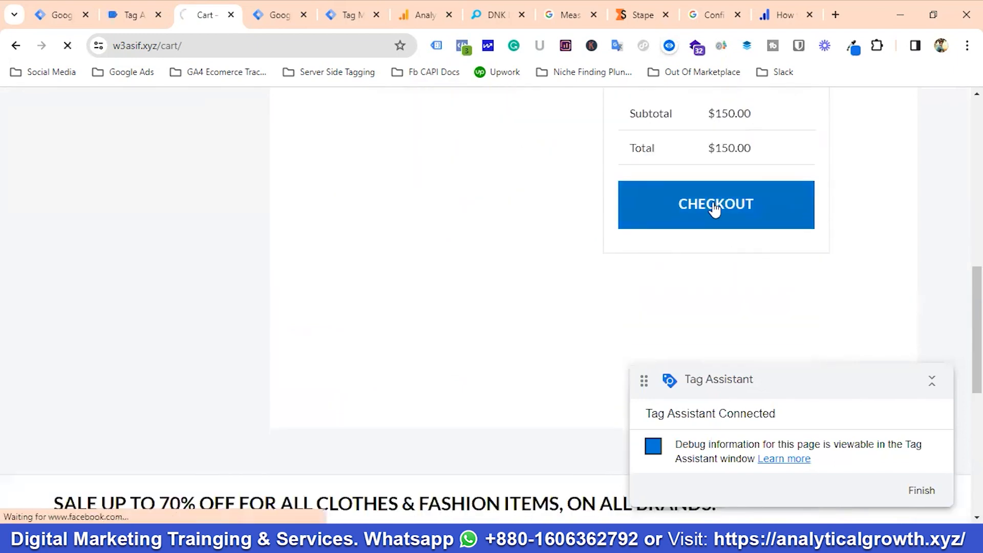
Step: Place the test order with the billing details already filled in and cash on delivery
scroll(472, 290, "down", 7)
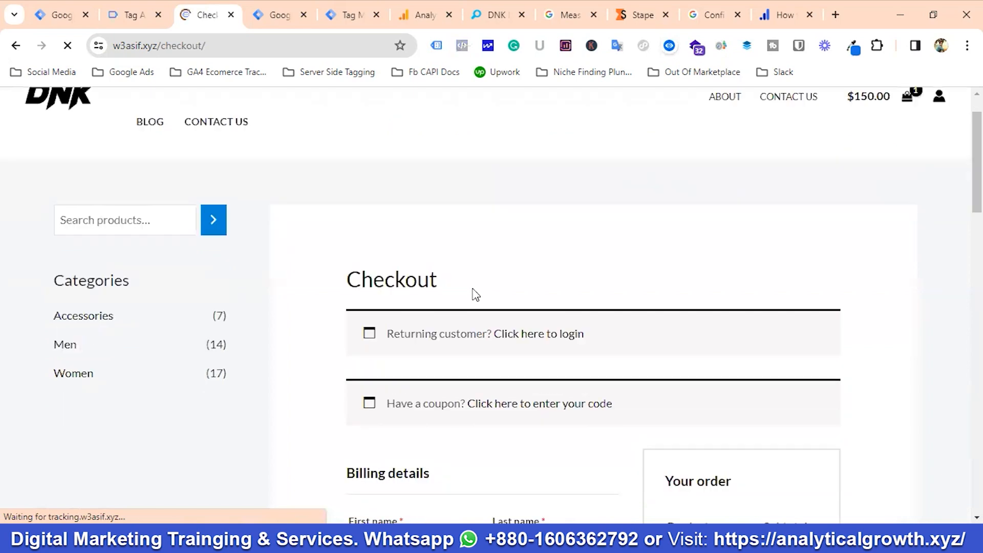
scroll(479, 279, "down", 7)
scroll(501, 282, "down", 1)
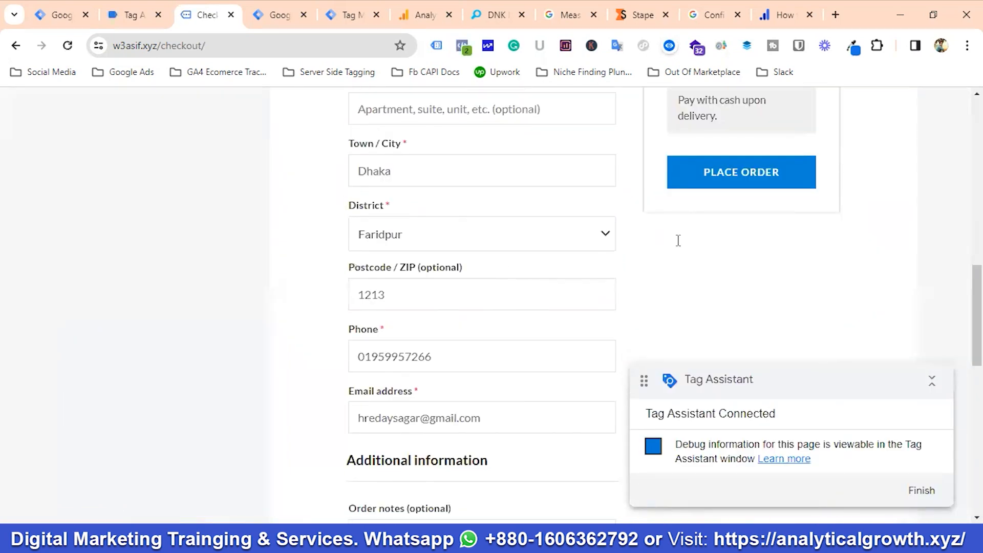
left_click(719, 174)
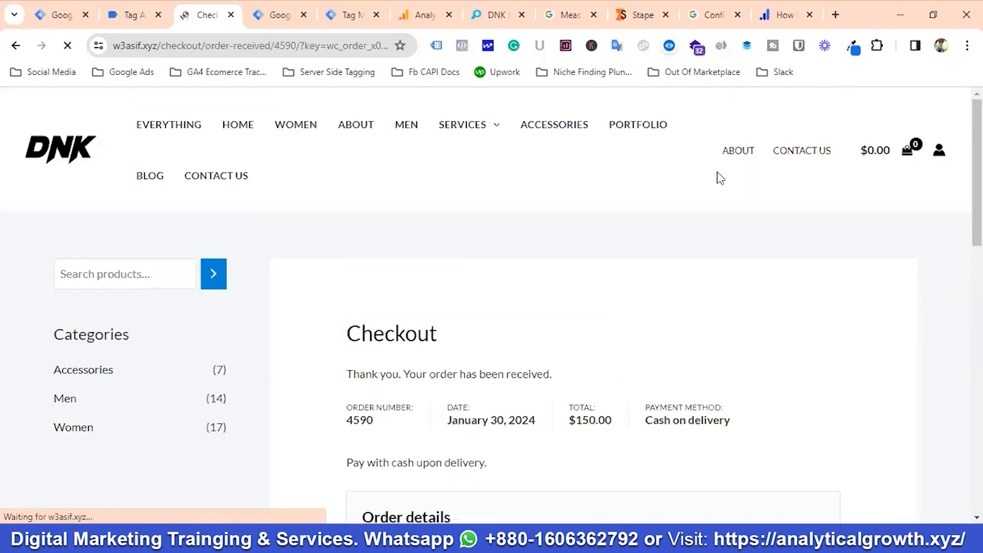
Step: Continue in Tag Assistant for w3asif.xyz and review the tags fired in the web container's summary
left_click(134, 14)
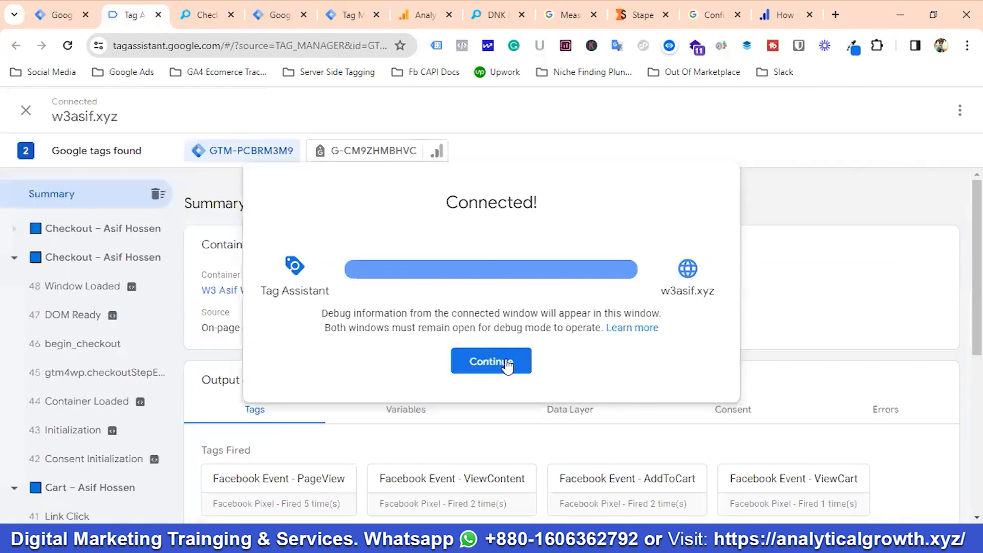
left_click(492, 362)
scroll(543, 380, "down", 2)
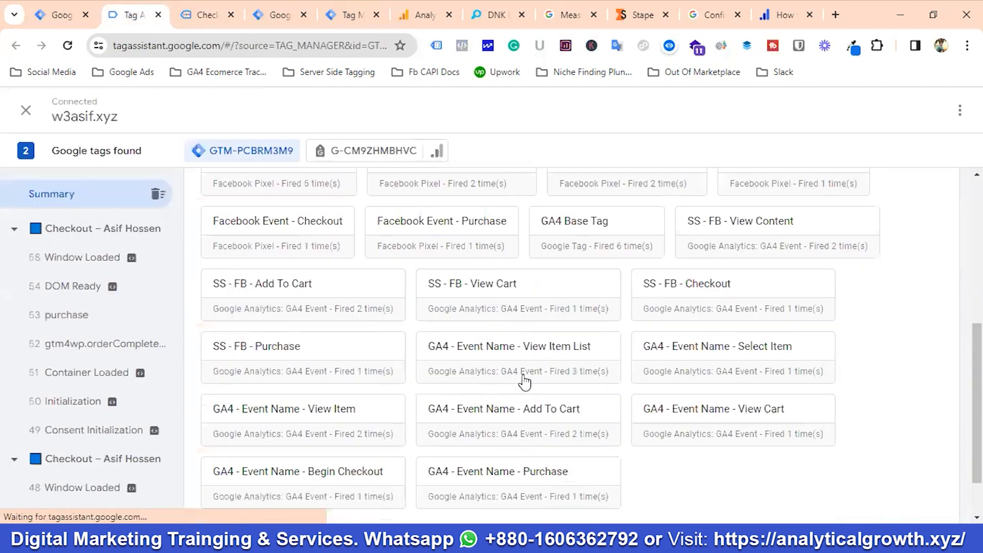
scroll(528, 386, "down", 1)
scroll(530, 387, "up", 3)
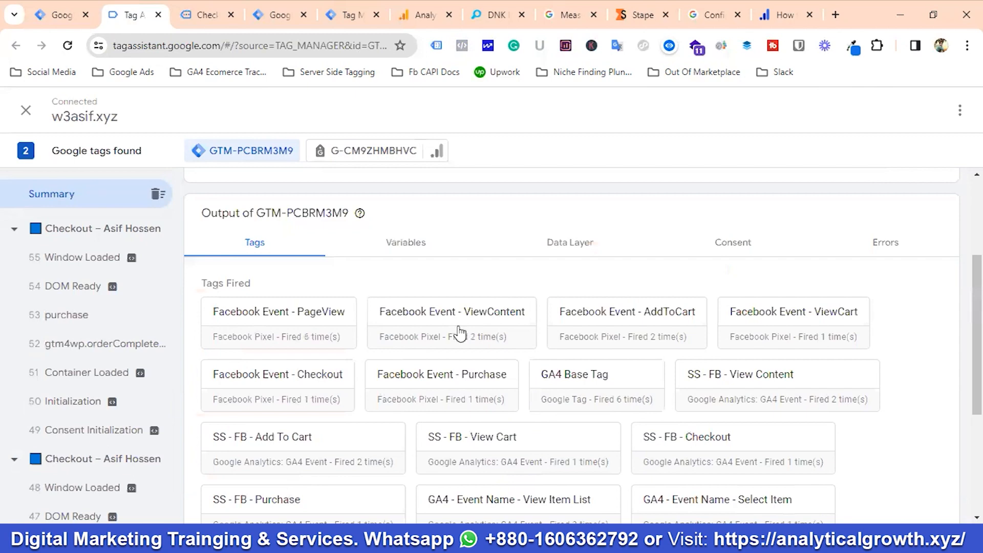
scroll(454, 333, "down", 1)
Step: In the server container's preview, examine the GA4 Server Side Tagging tag's details for the latest purchase event
left_click(347, 19)
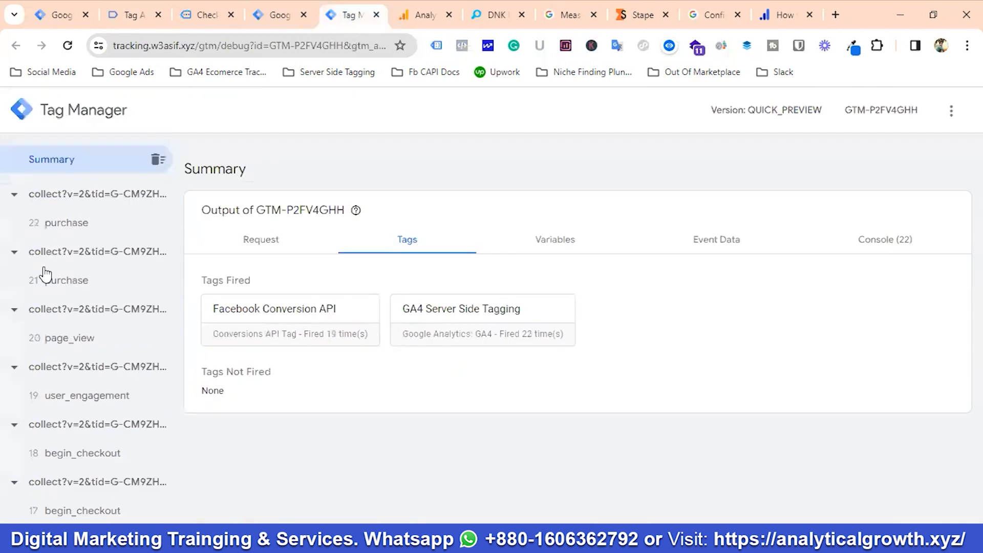
left_click(77, 222)
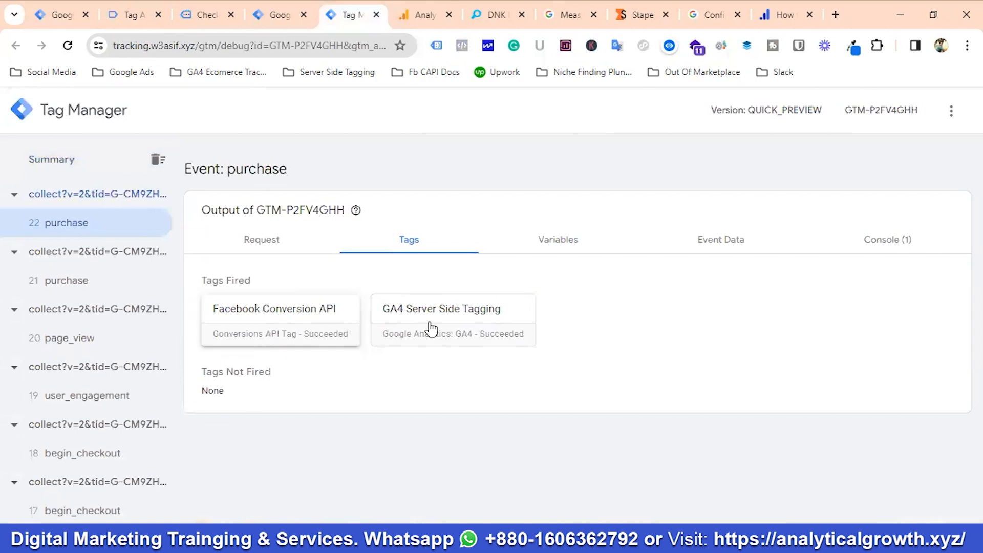
left_click(458, 324)
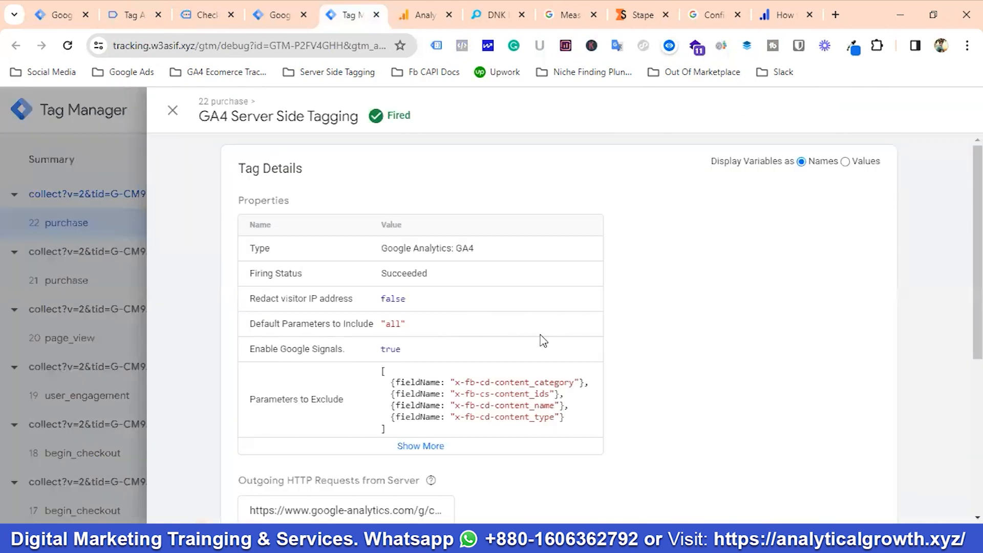
scroll(544, 340, "down", 1)
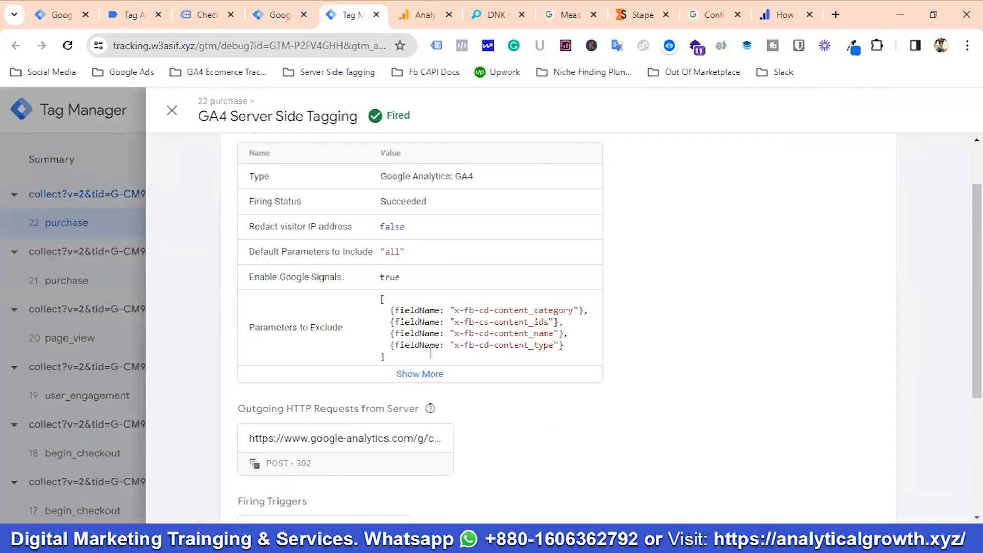
scroll(283, 400, "down", 1)
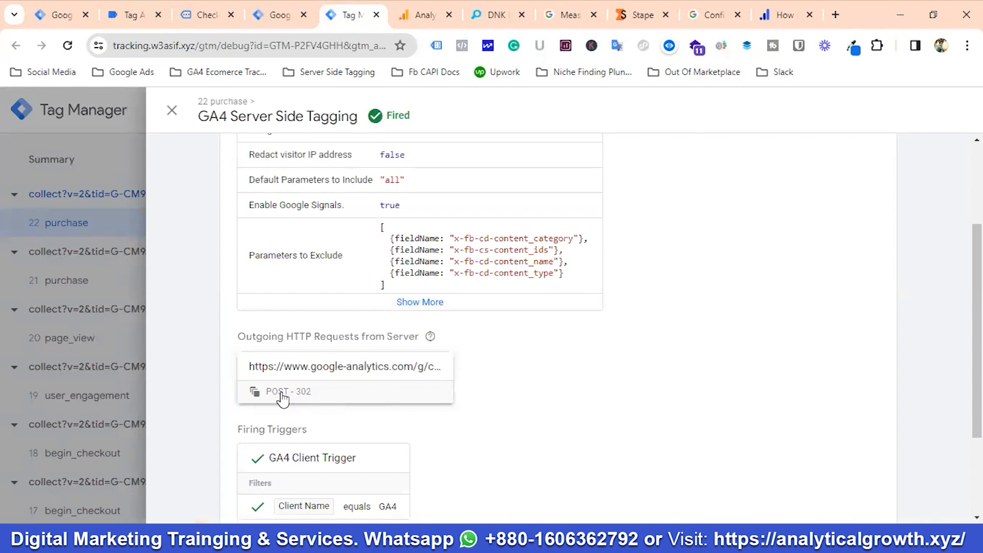
Step: Examine the request and response details of the purchase tag's outgoing google-analytics.com request, and close the tag details
left_click(318, 377)
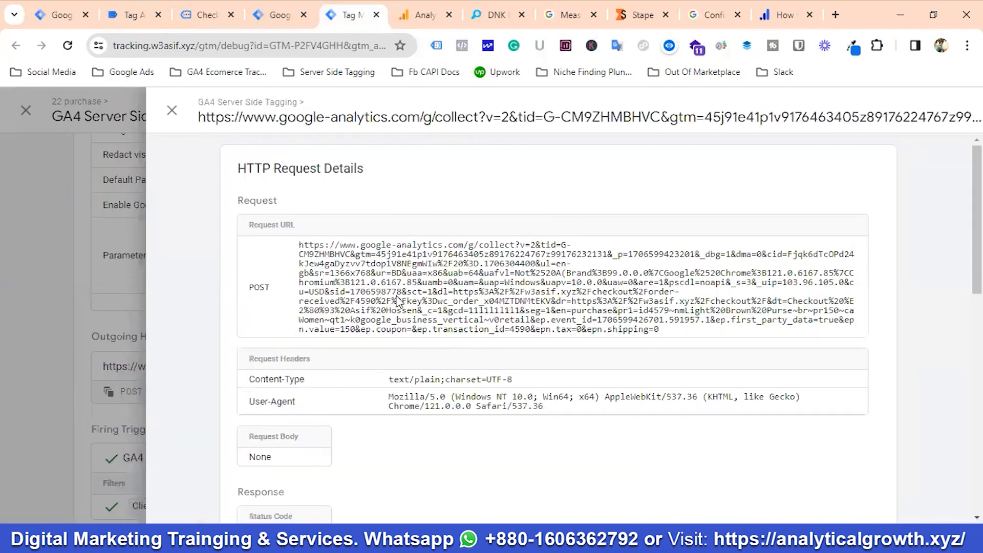
scroll(403, 313, "down", 1)
scroll(357, 292, "up", 1)
scroll(423, 312, "down", 2)
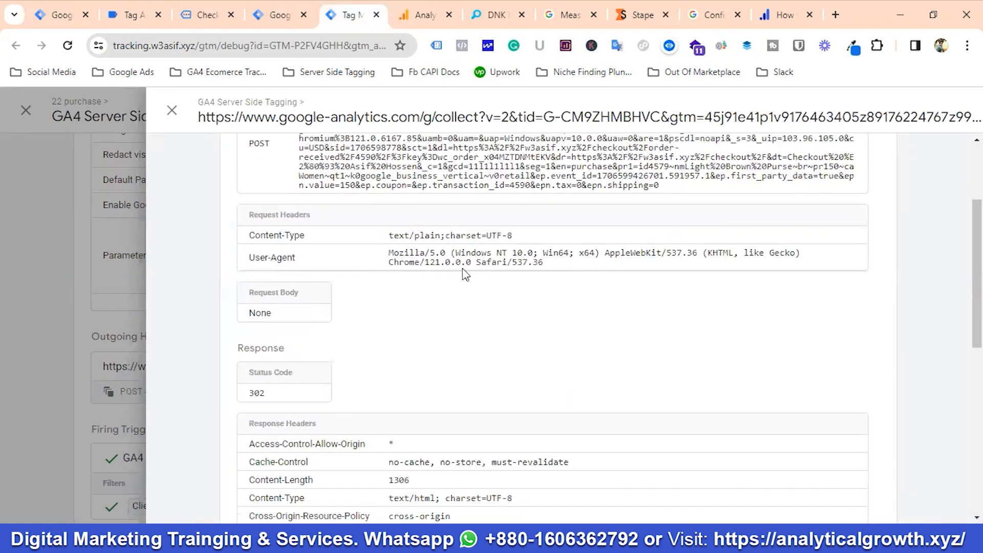
scroll(413, 323, "down", 1)
scroll(413, 323, "down", 3)
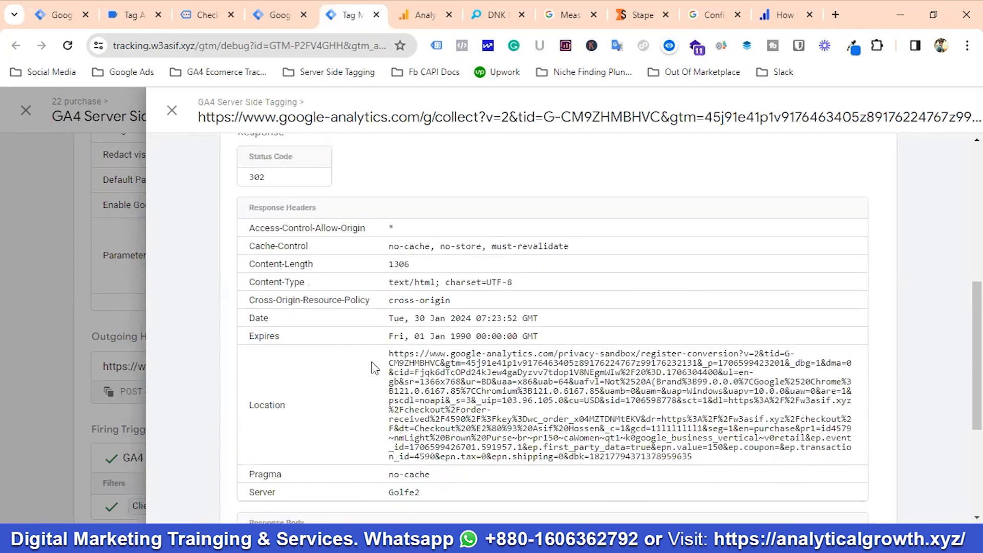
scroll(420, 355, "down", 2)
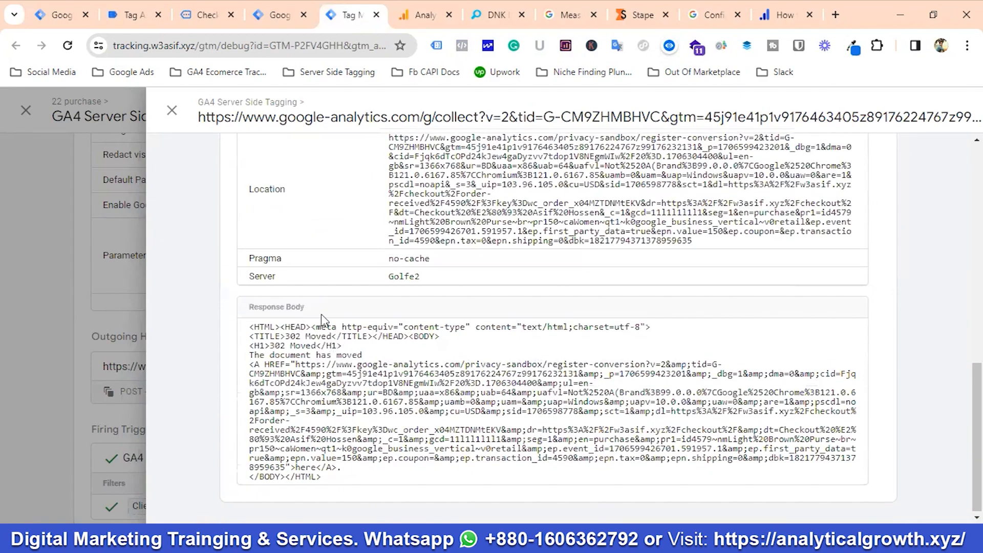
scroll(454, 381, "up", 7)
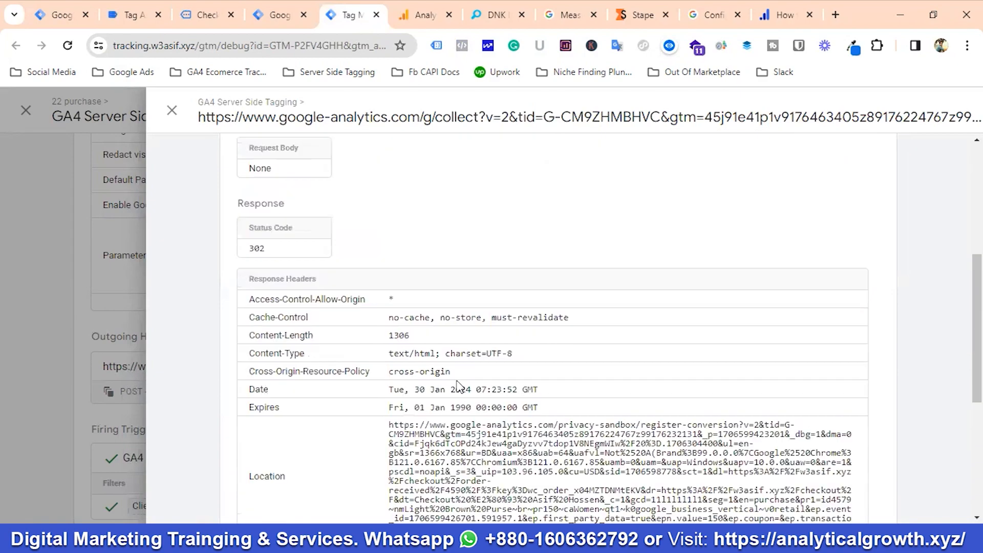
scroll(467, 390, "up", 1)
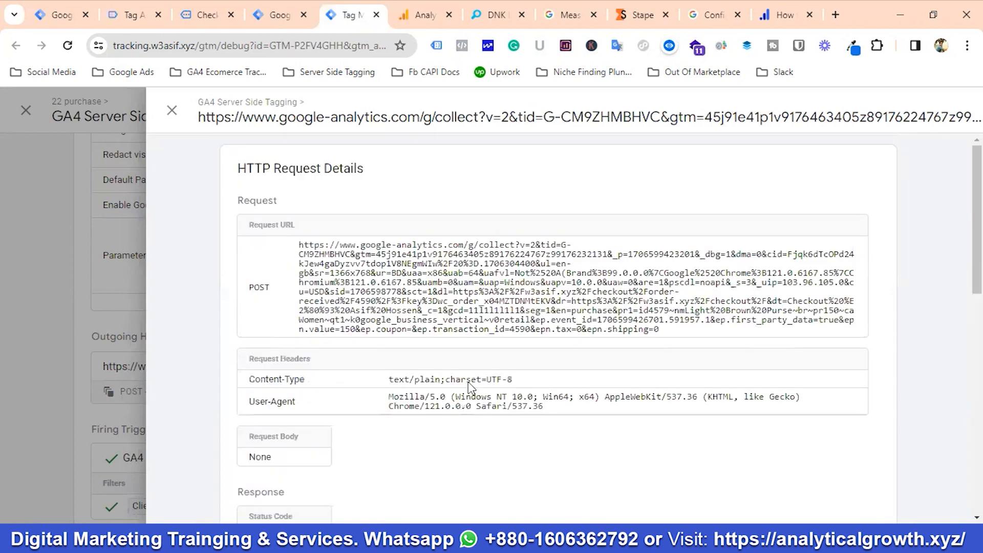
left_click(173, 112)
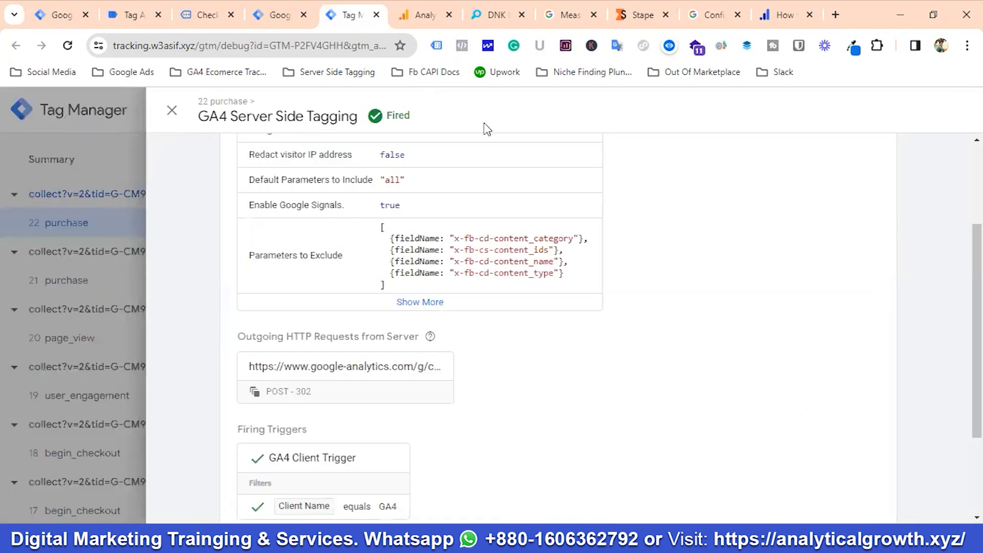
left_click(172, 111)
Step: Check which server tags fired for the latest begin_checkout and view_cart events
scroll(82, 285, "down", 3)
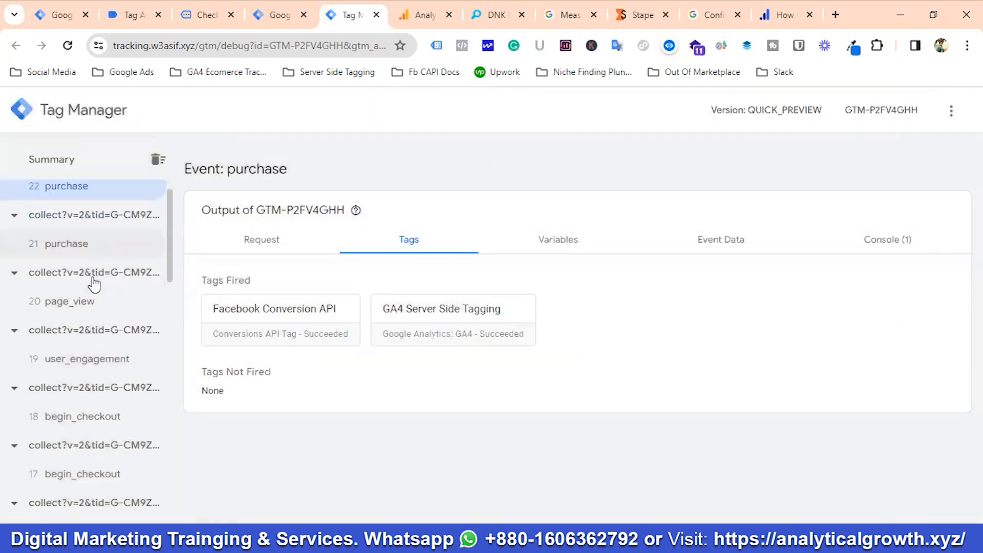
scroll(99, 281, "down", 2)
left_click(105, 315)
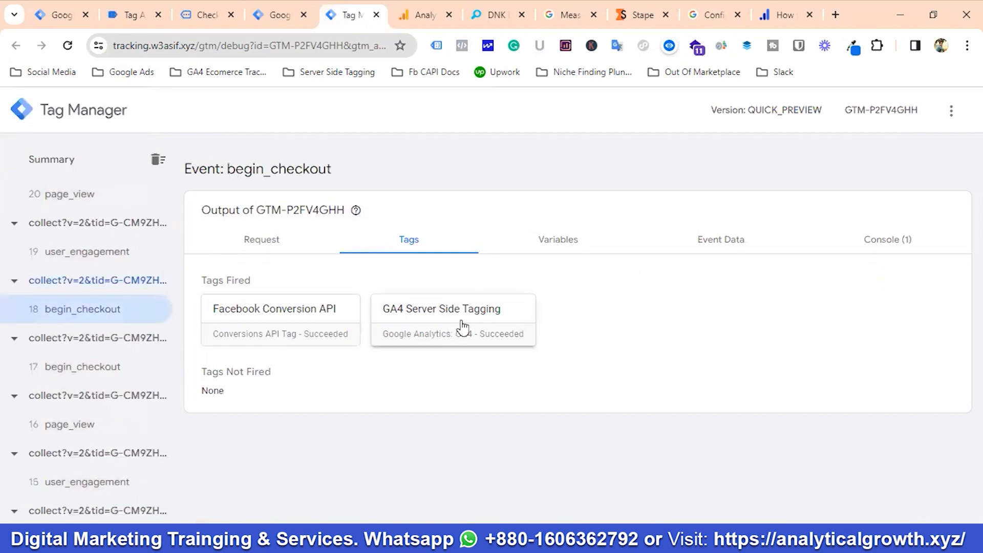
scroll(126, 349, "down", 4)
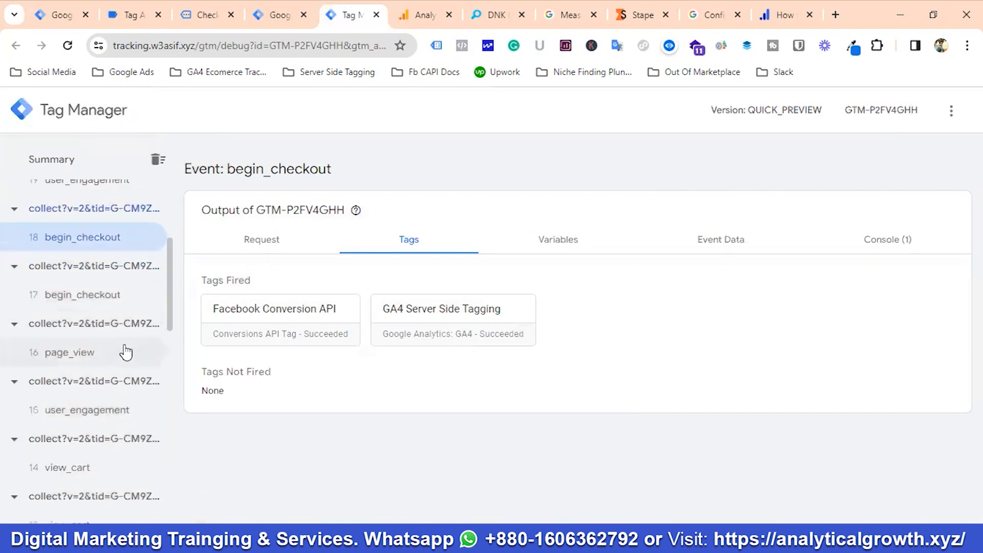
scroll(125, 353, "down", 2)
left_click(80, 327)
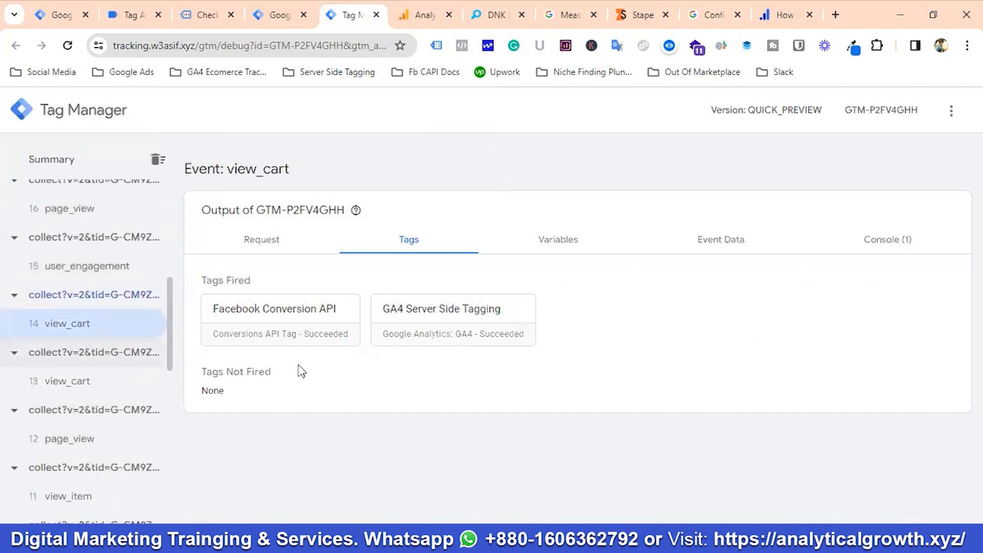
Step: Check which server tags fired for the view_item, view_item_list and select_item events
scroll(102, 382, "down", 4)
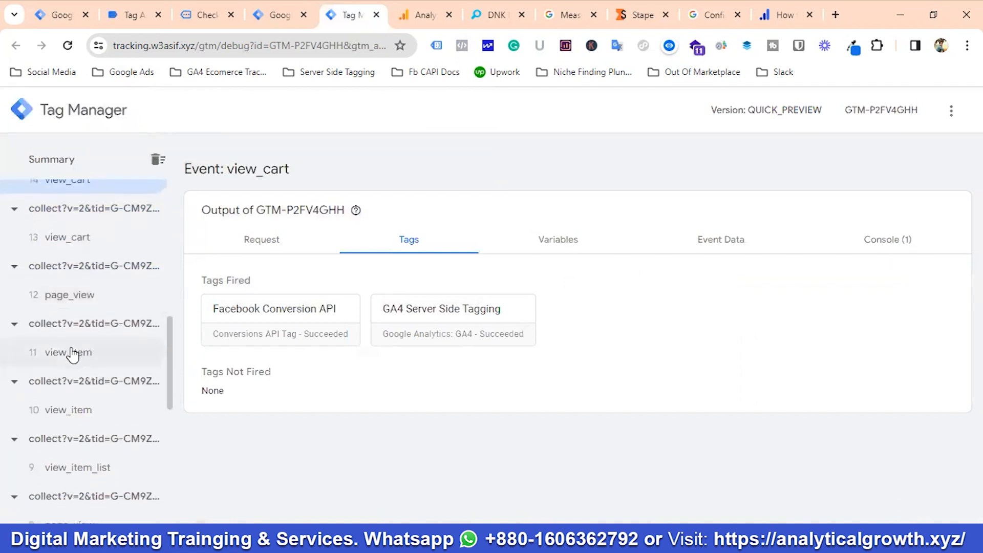
left_click(96, 356)
scroll(102, 359, "down", 4)
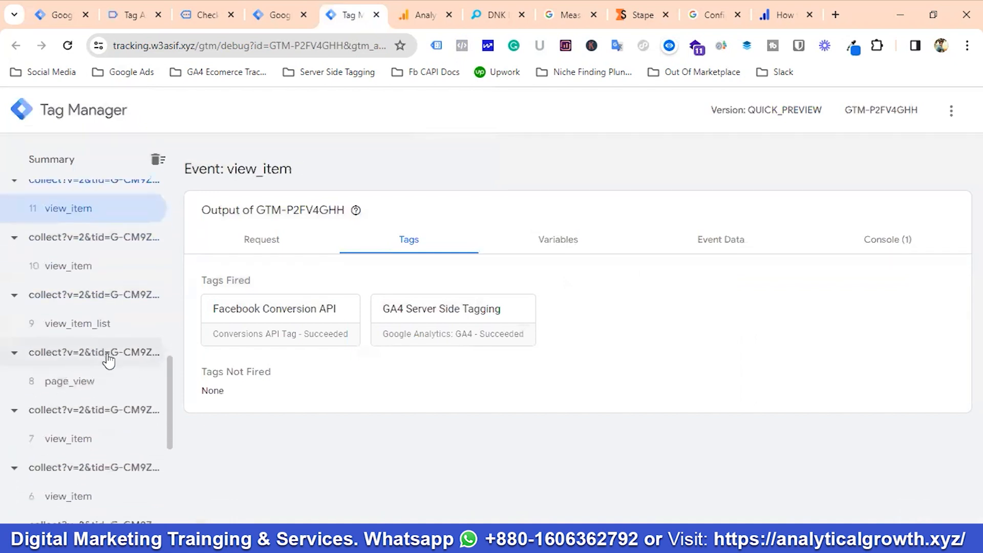
left_click(105, 328)
scroll(123, 352, "down", 13)
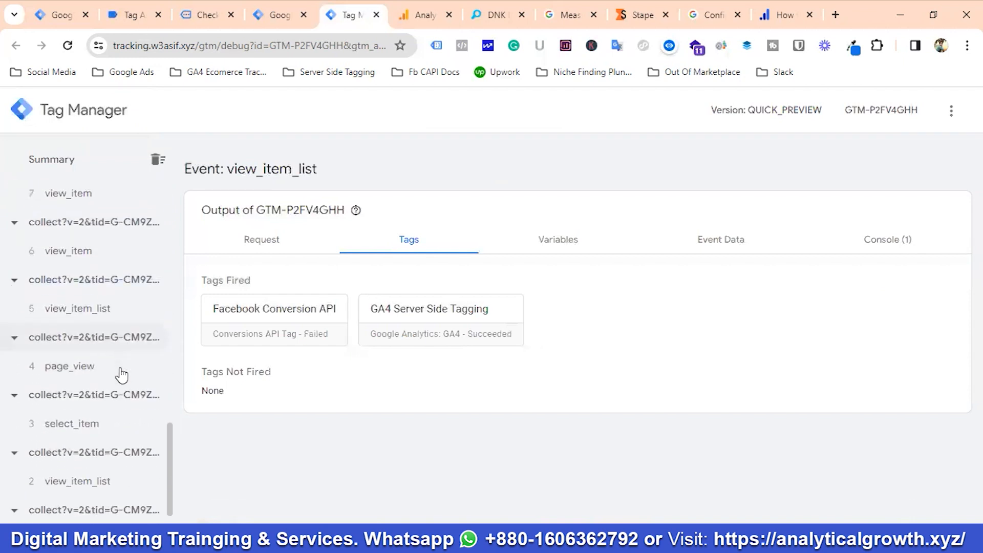
left_click(77, 395)
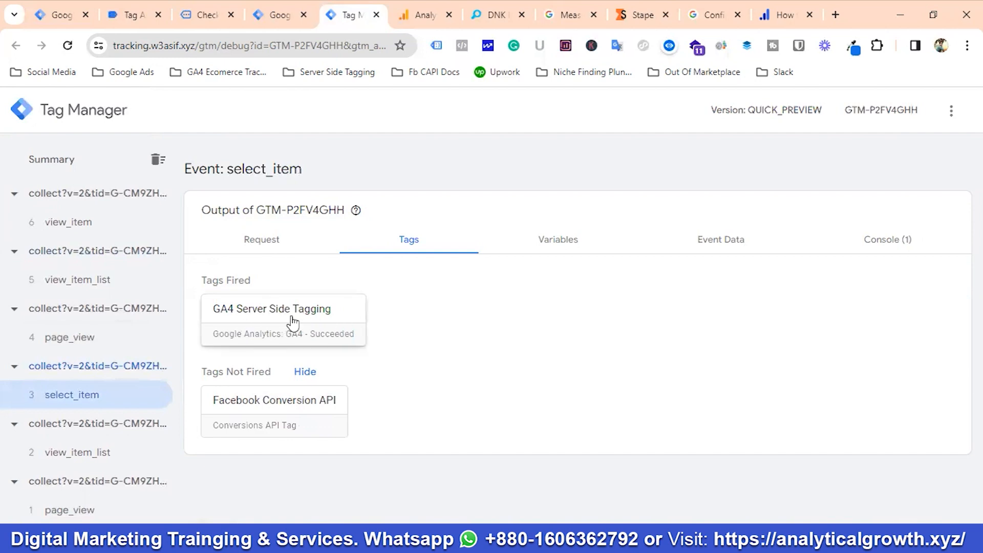
scroll(141, 333, "up", 9)
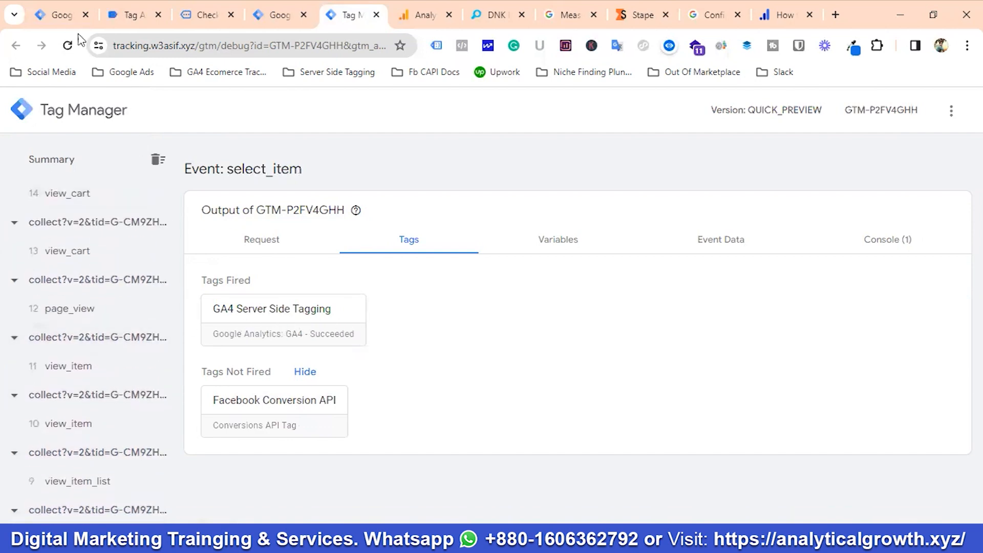
Step: Return to the W3 Asif Web container in Tag Manager and look over its tag list
left_click(62, 15)
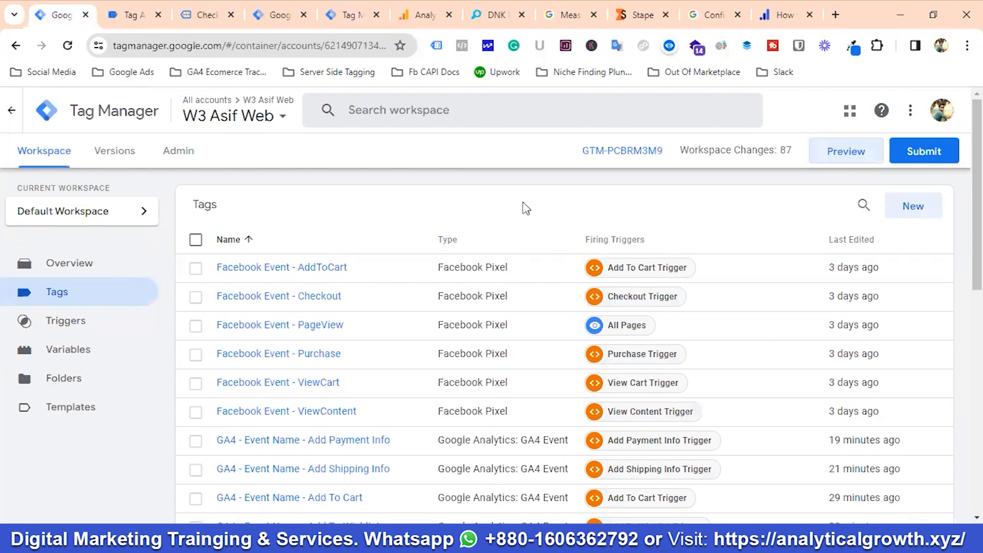
scroll(524, 219, "down", 2)
scroll(536, 263, "up", 2)
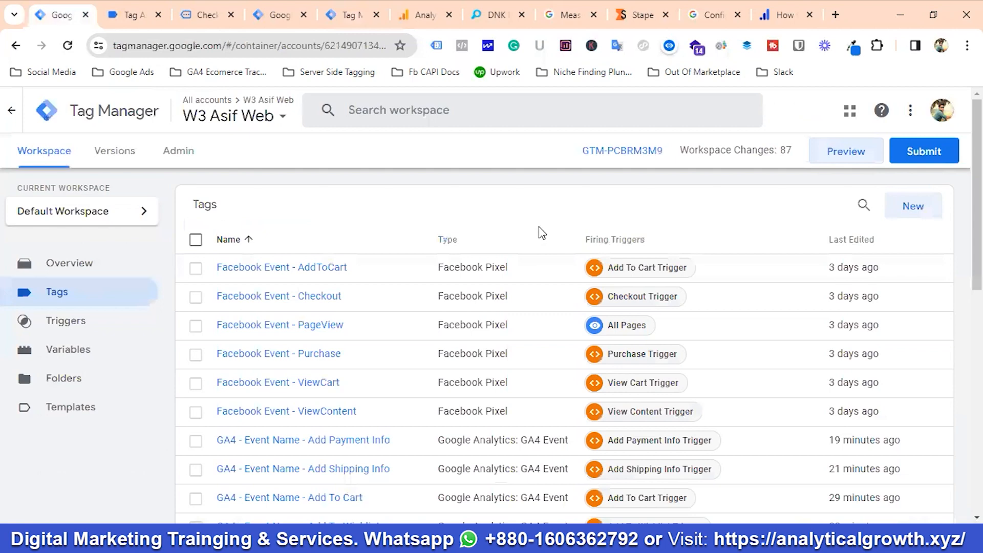